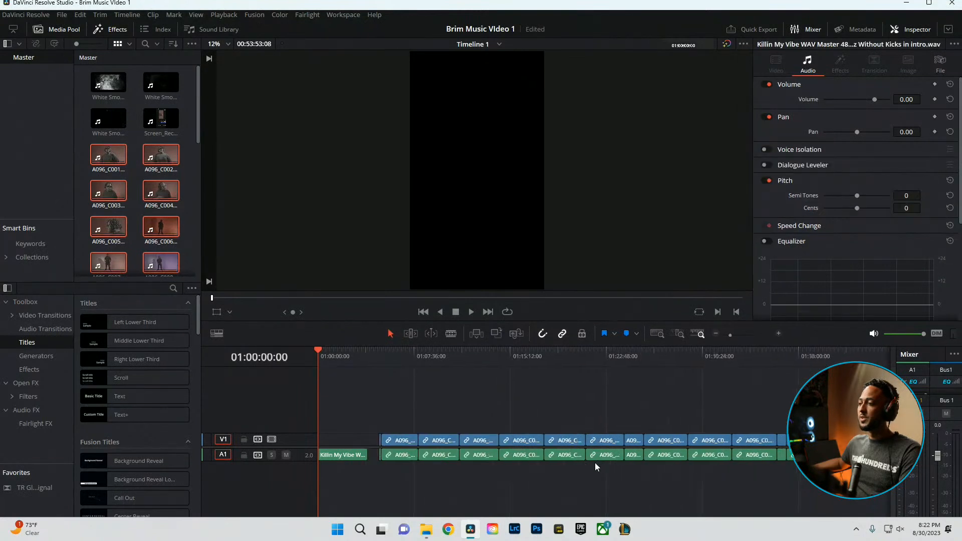
Move all the video clips together further along the timeline, clear of the music track, and place the playhead on the first one
scroll(457, 459, "up", 2)
scroll(518, 446, "down", 4)
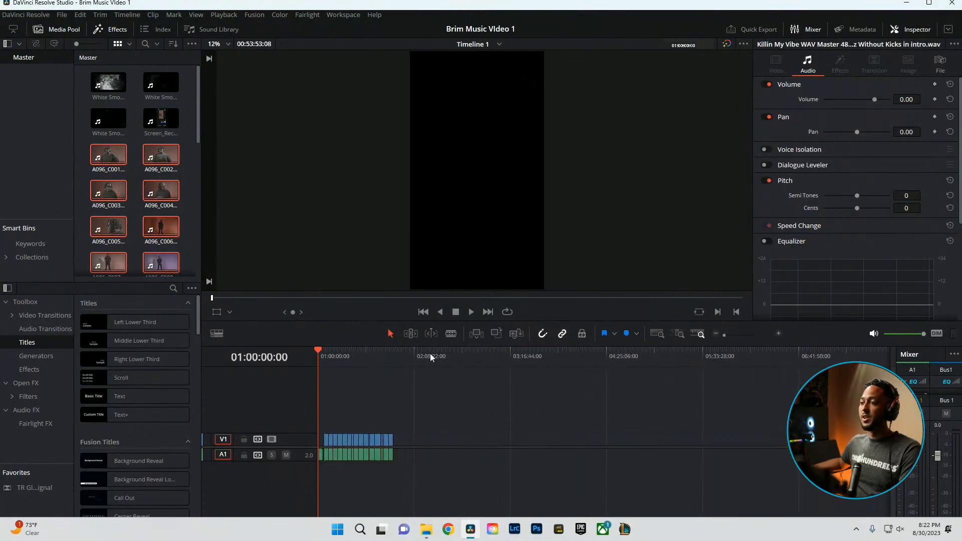
left_click_drag(428, 476, 378, 443)
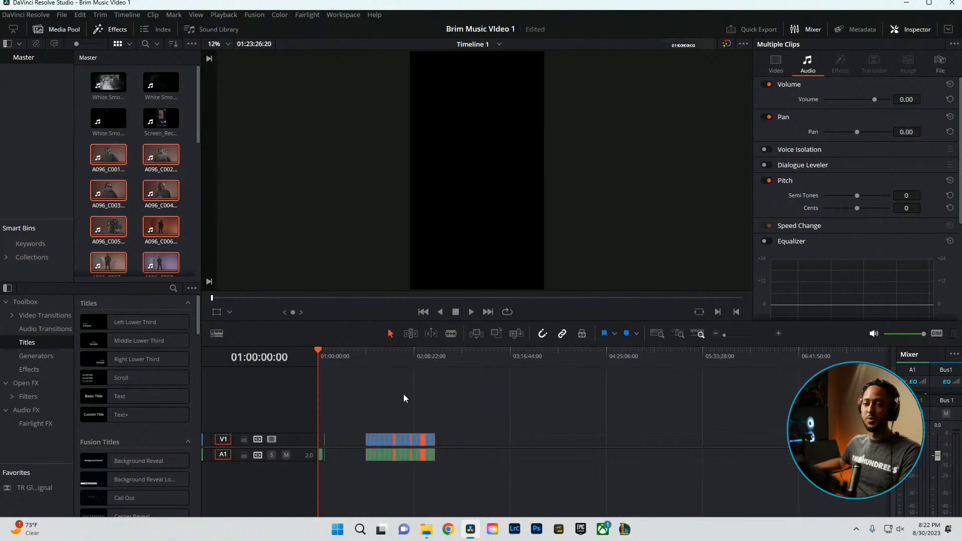
left_click(366, 365)
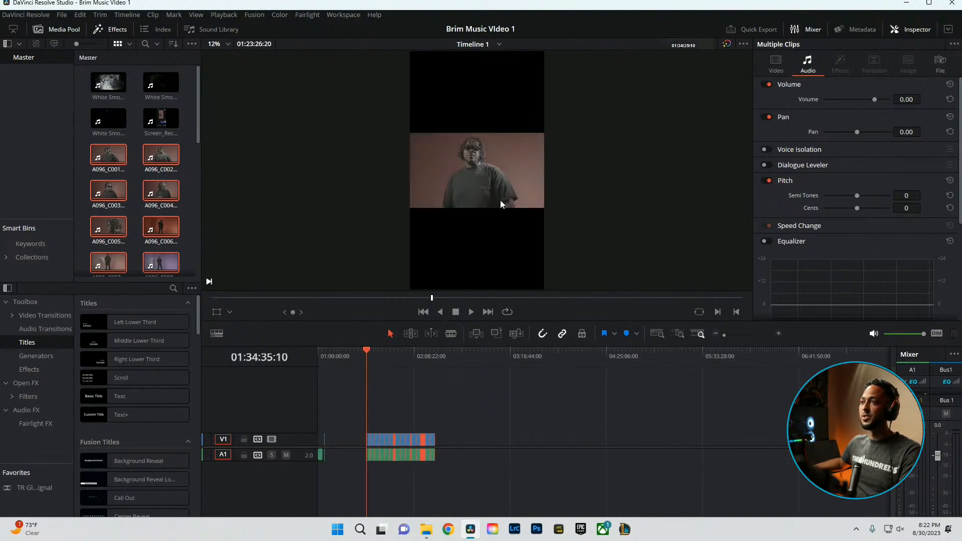
Set the project's timeline to horizontal 3840 x 2160 Ultra HD with vertical resolution off, and save the settings
left_click(928, 4)
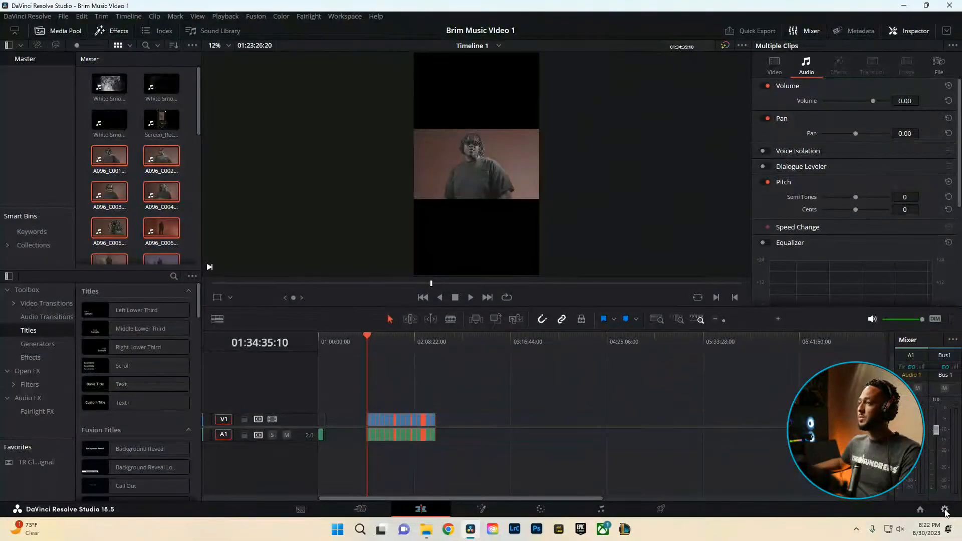
left_click(944, 509)
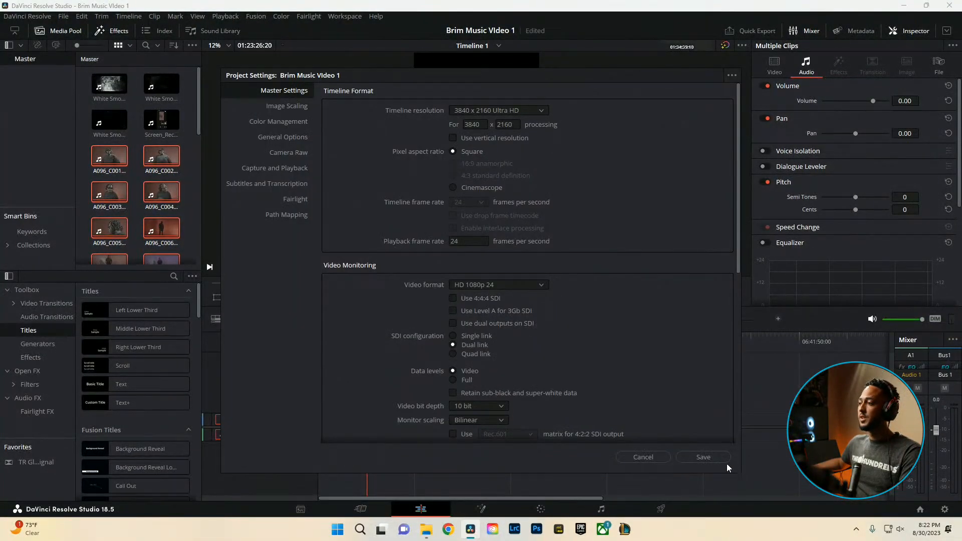
left_click(714, 456)
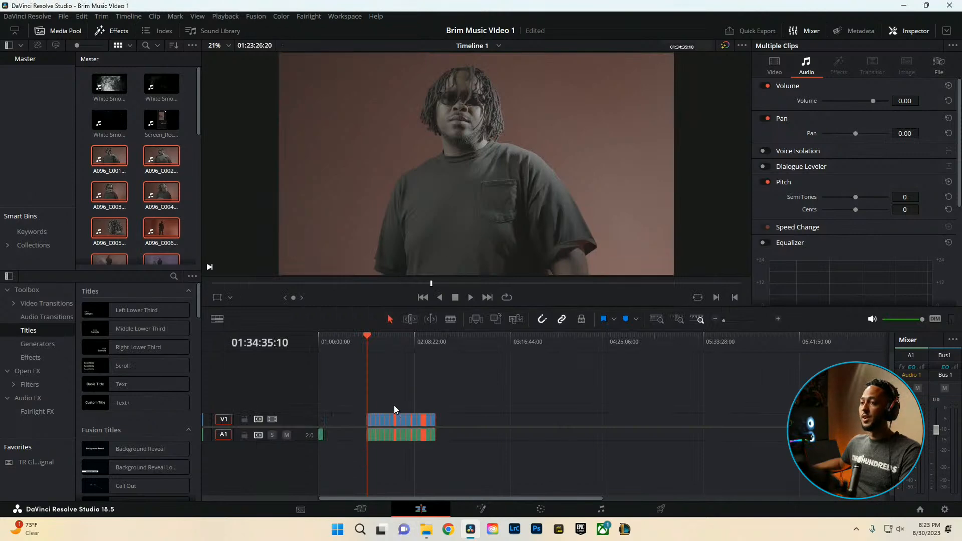
Scrub the timeline to the wide shot on the couch and view its ungraded footage in full screen
key("ctrl+=")
key("ctrl+minus")
key("ctrl+minus")
key("ctrl+minus")
left_click_drag(379, 347, 402, 345)
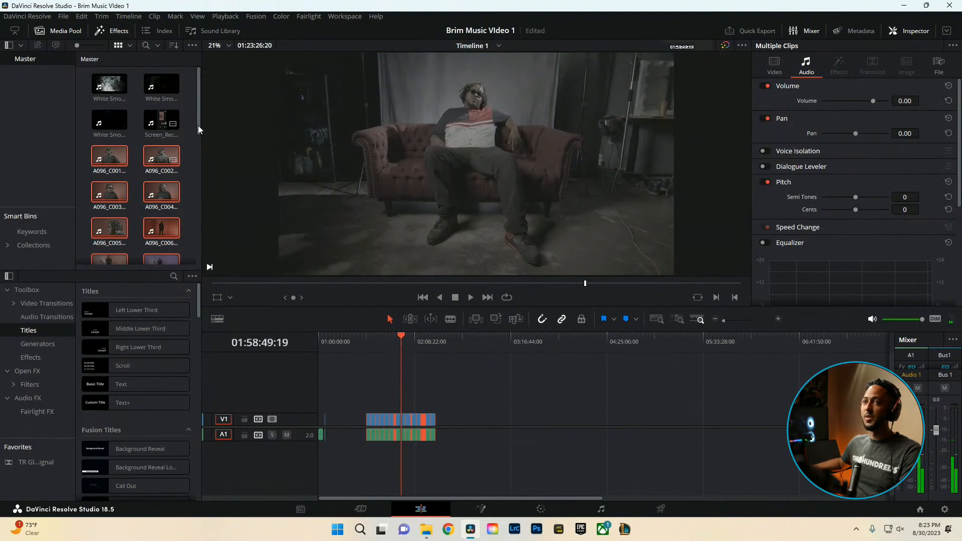
left_click(176, 125)
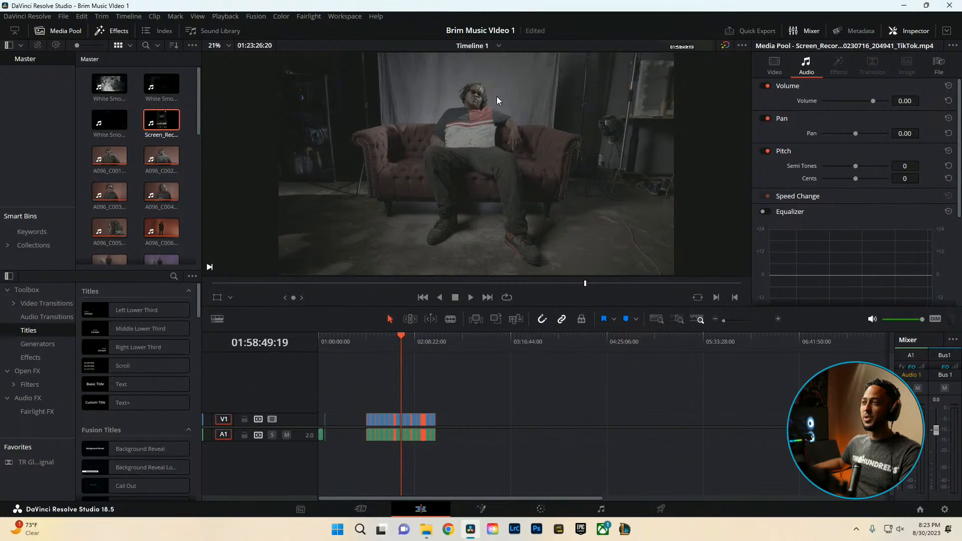
scroll(493, 141, "up", 1)
key("p")
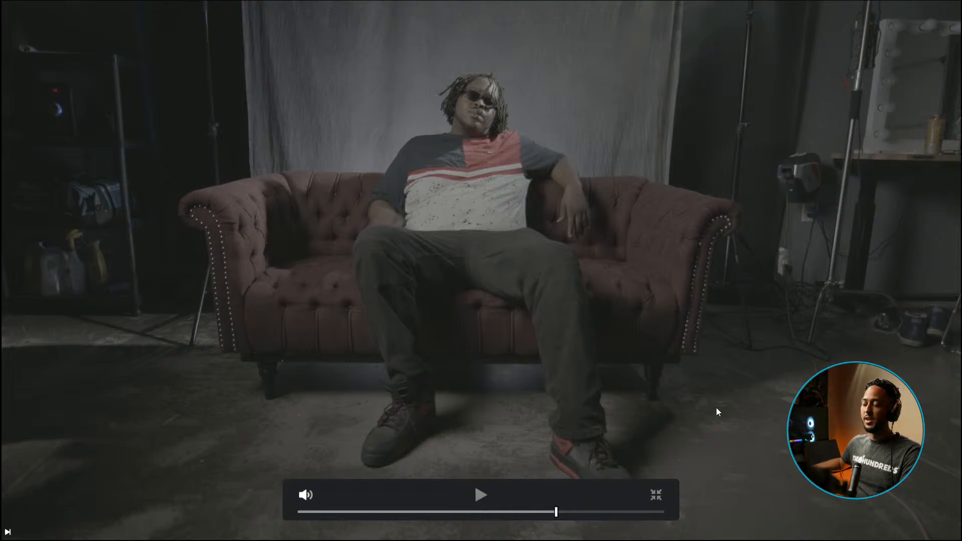
key("Escape")
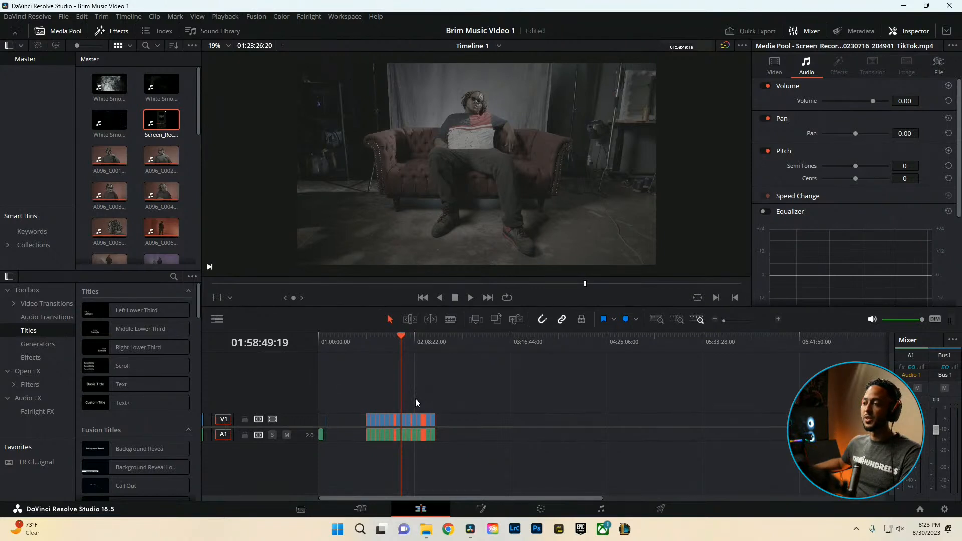
Place the playhead on the side-profile close-up clip against the red background and open it for colour grading
left_click(416, 419)
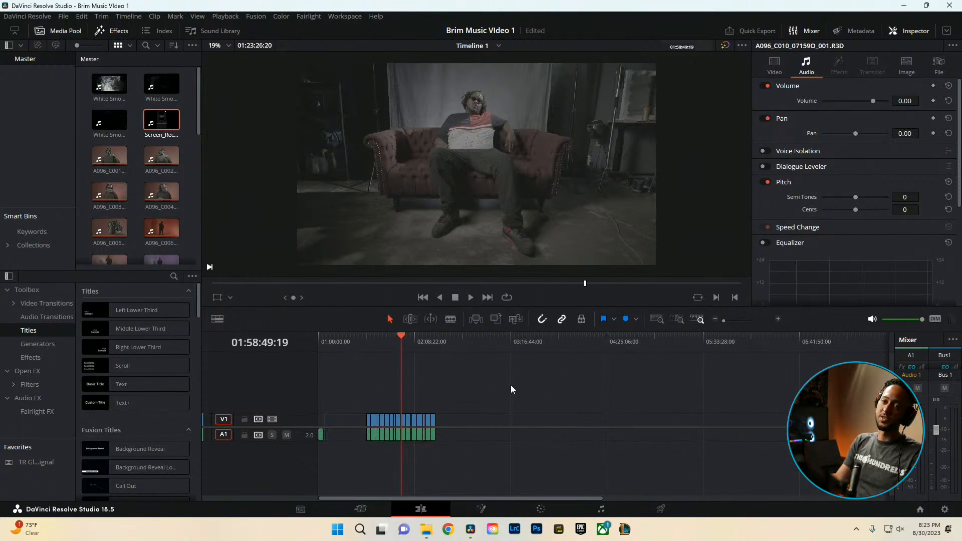
scroll(389, 399, "up", 6)
scroll(498, 399, "down", 3)
left_click(401, 341)
left_click_drag(401, 342, 458, 351)
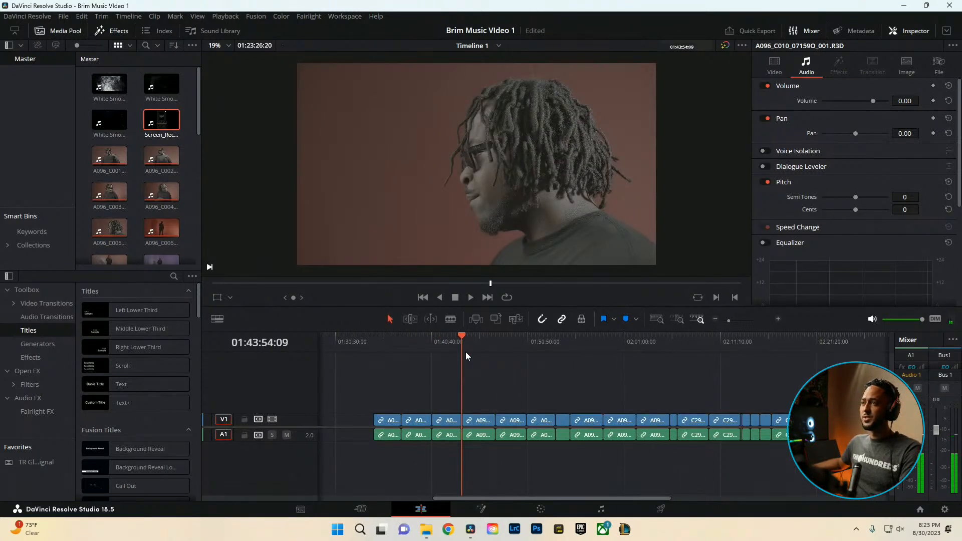
left_click(541, 509)
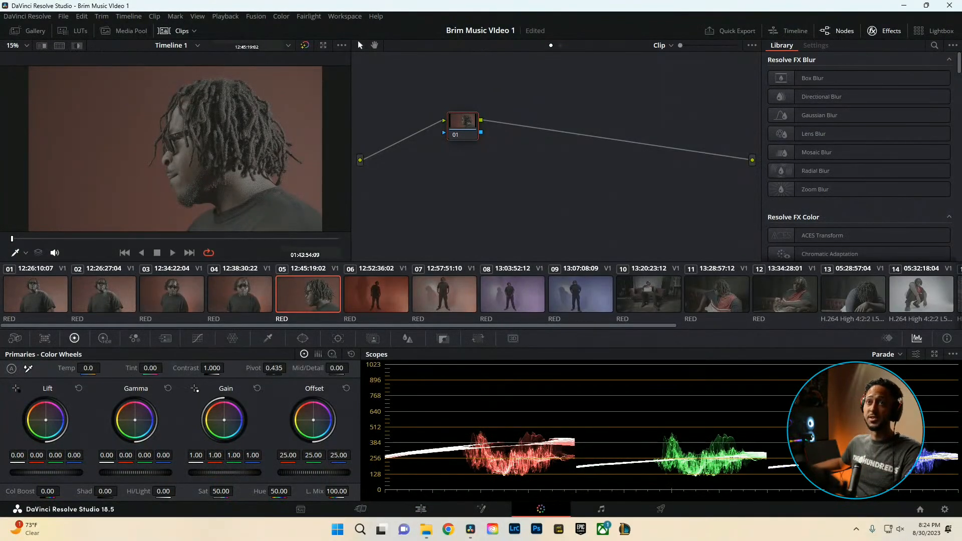
Find the PowerGrade still 1.221.1 in the gallery and apply it to clip 05, hiding the gallery when done
left_click(29, 30)
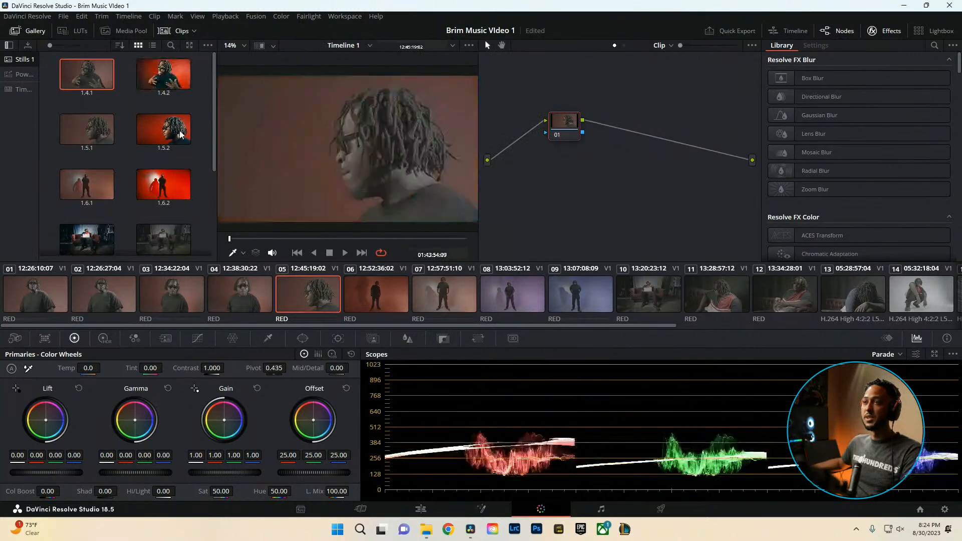
scroll(180, 185, "down", 3)
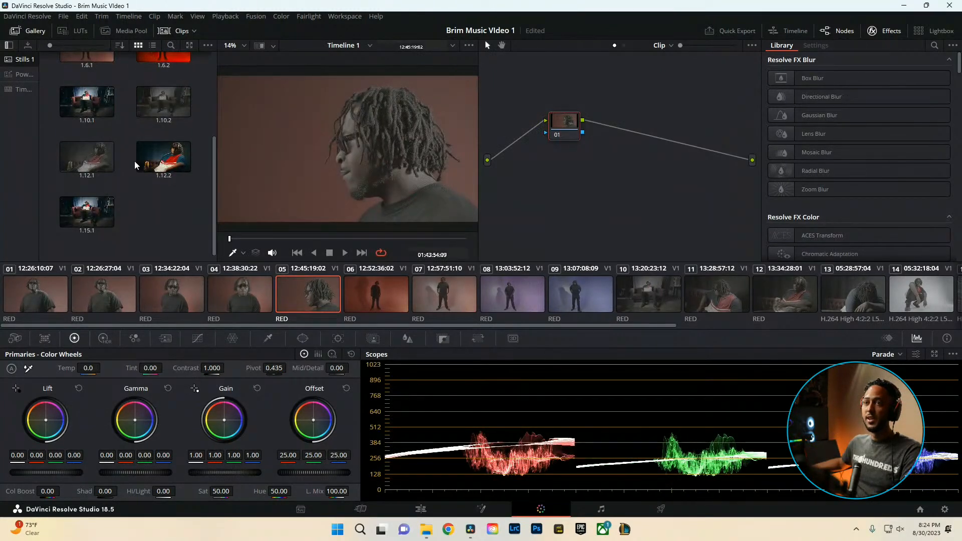
scroll(44, 98, "up", 3)
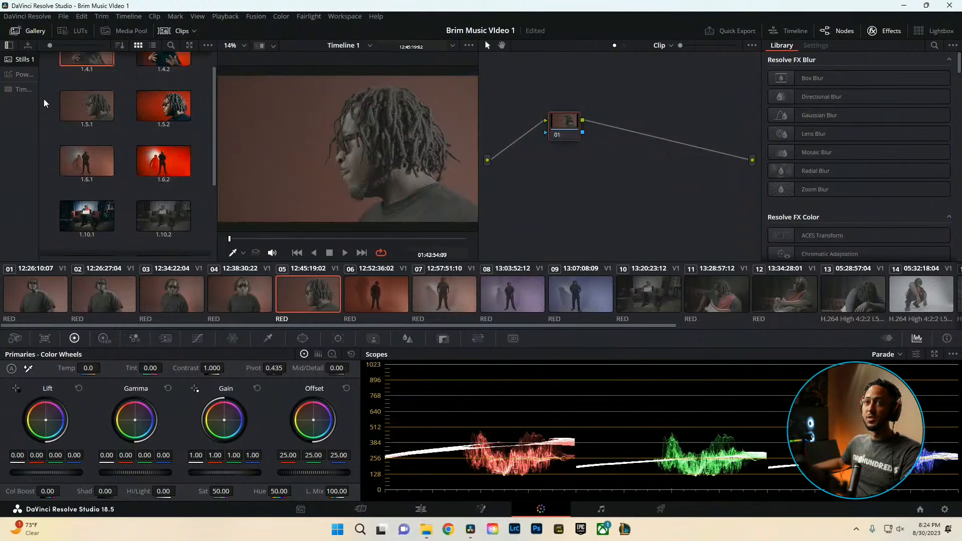
left_click(27, 16)
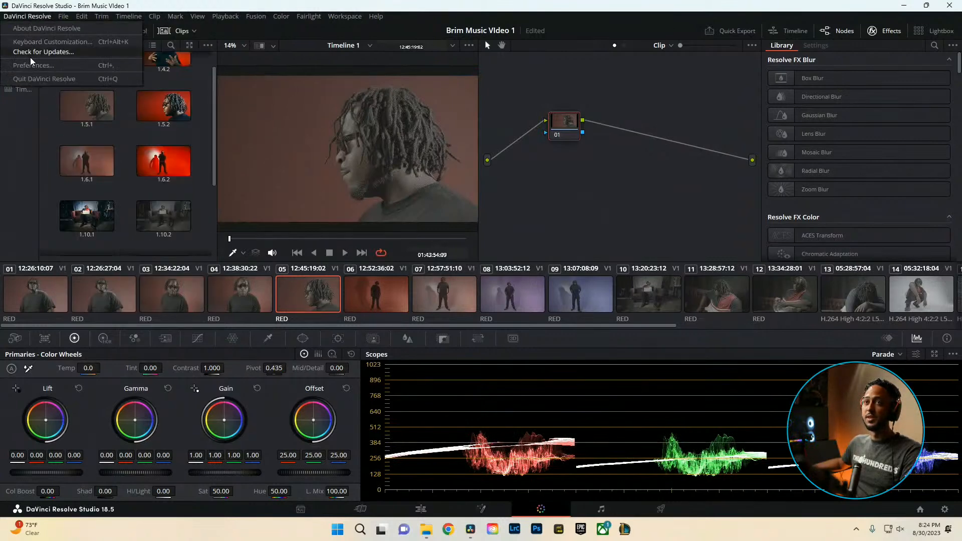
left_click(77, 112)
left_click(18, 74)
scroll(134, 99, "down", 2)
scroll(134, 99, "down", 10)
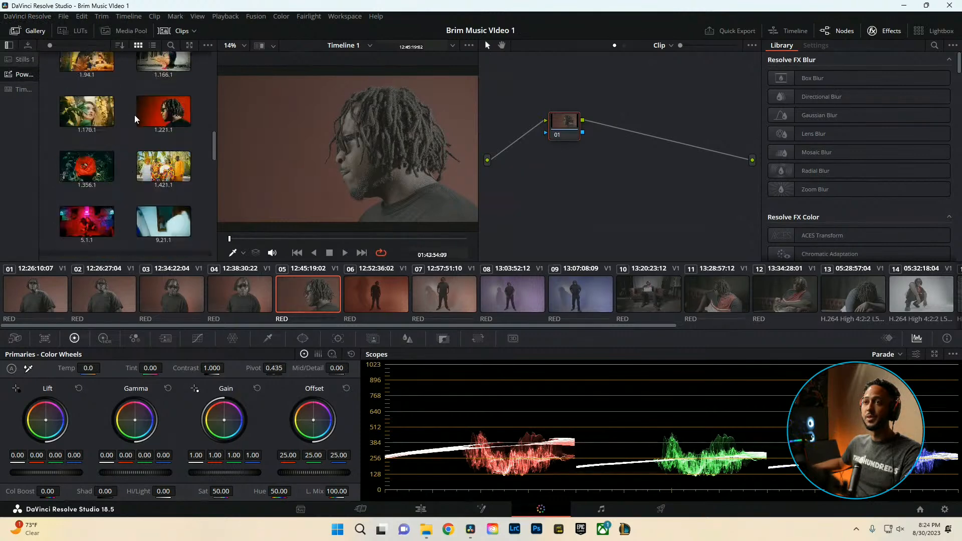
double_click(165, 129)
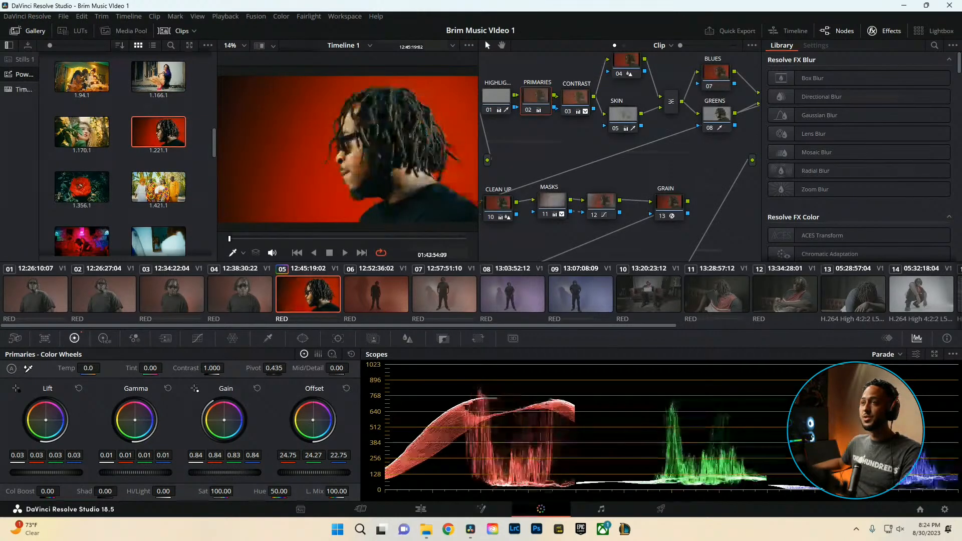
left_click(36, 31)
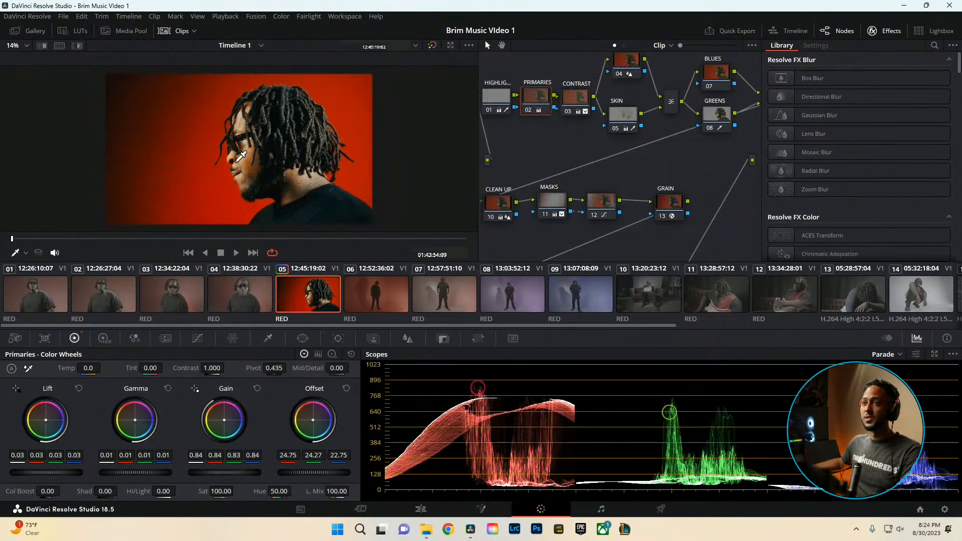
Hide the effects library and tidy the node graph, moving the CLEAN UP–GRAIN and CST–GLOW rows up closer to the nodes above
left_click(884, 30)
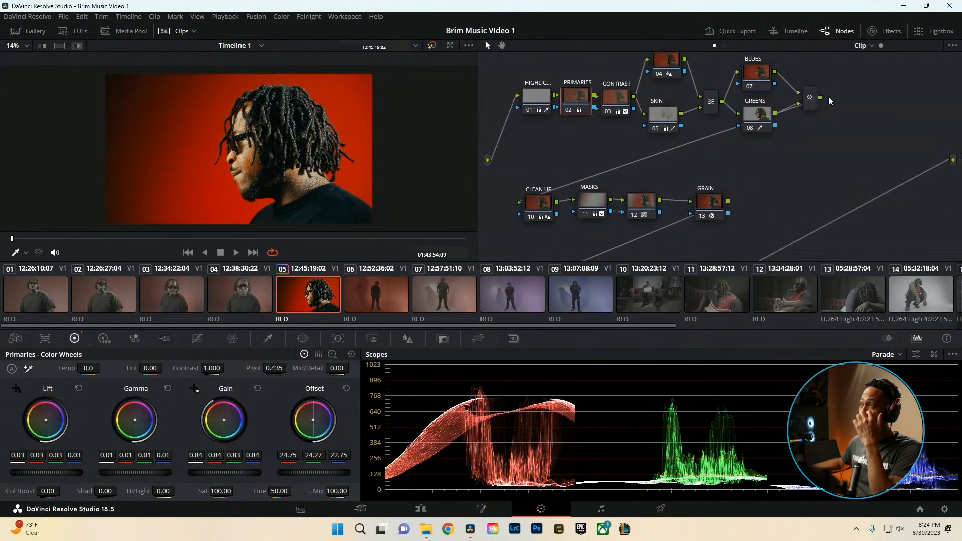
scroll(653, 173, "down", 2)
scroll(651, 163, "up", 1)
left_click_drag(807, 224, 531, 164)
scroll(756, 197, "down", 2)
scroll(757, 199, "down", 4)
left_click_drag(807, 244, 591, 187)
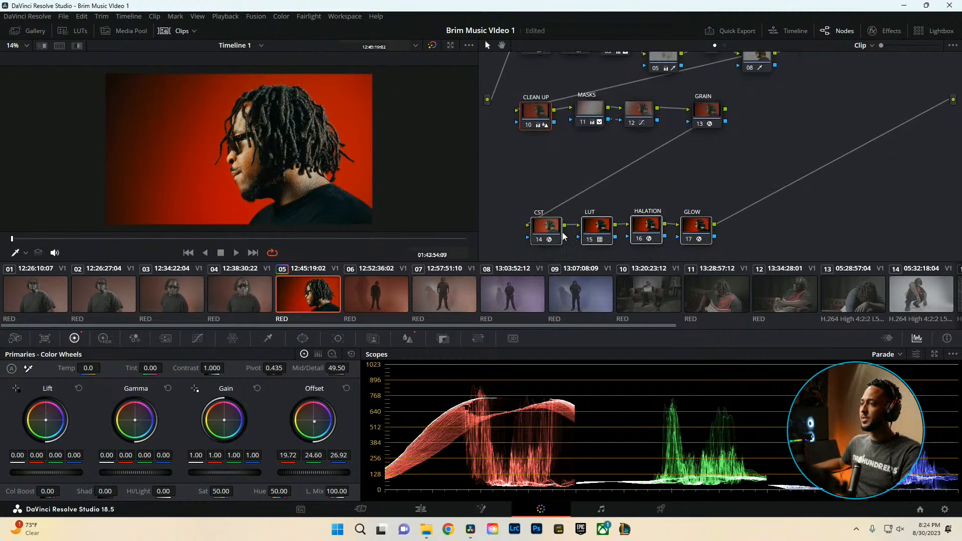
left_click_drag(551, 238, 554, 179)
scroll(741, 185, "up", 2)
scroll(779, 175, "up", 4)
left_click(753, 123)
left_click(577, 104)
Select all of clip 05's nodes and toggle them off and on in full screen to compare before and after
mouse_move(852, 251)
left_mouse_down()
mouse_move(680, 174)
mouse_move(524, 53)
left_mouse_up()
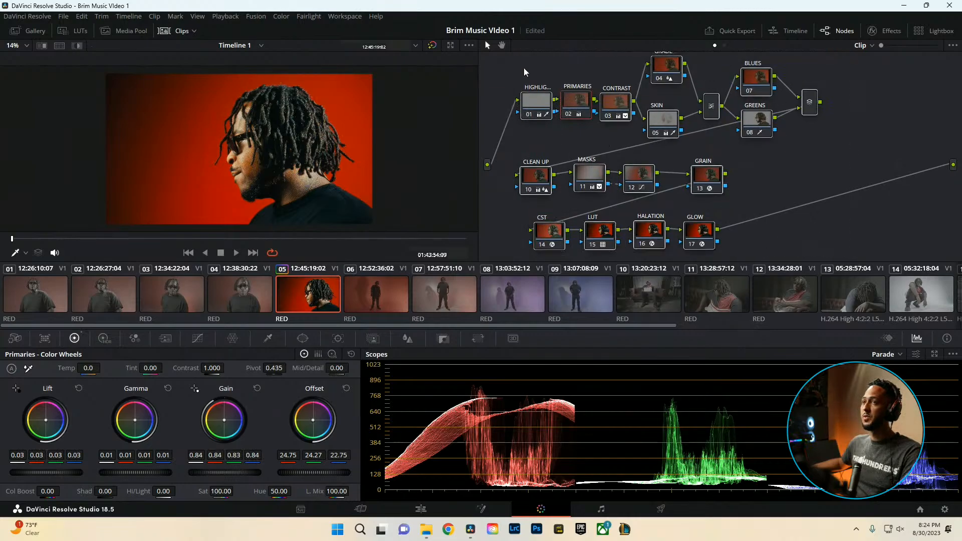
key("ctrl+f")
key("ctrl+d")
key("ctrl+d")
key("ctrl+f")
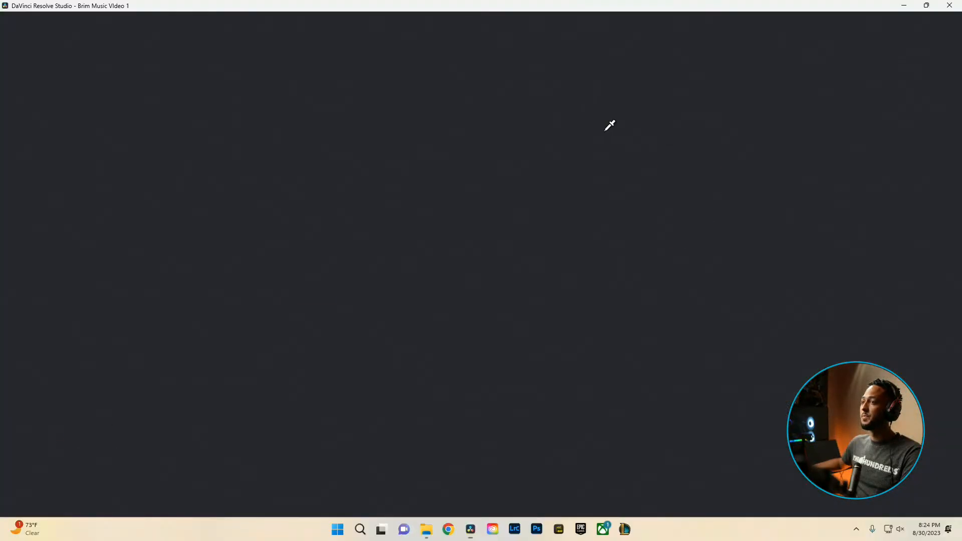
Copy clip 05's grade onto clips 01 to 04 and clips 06 to 09
left_click(250, 281)
left_click(304, 311)
left_click(368, 313)
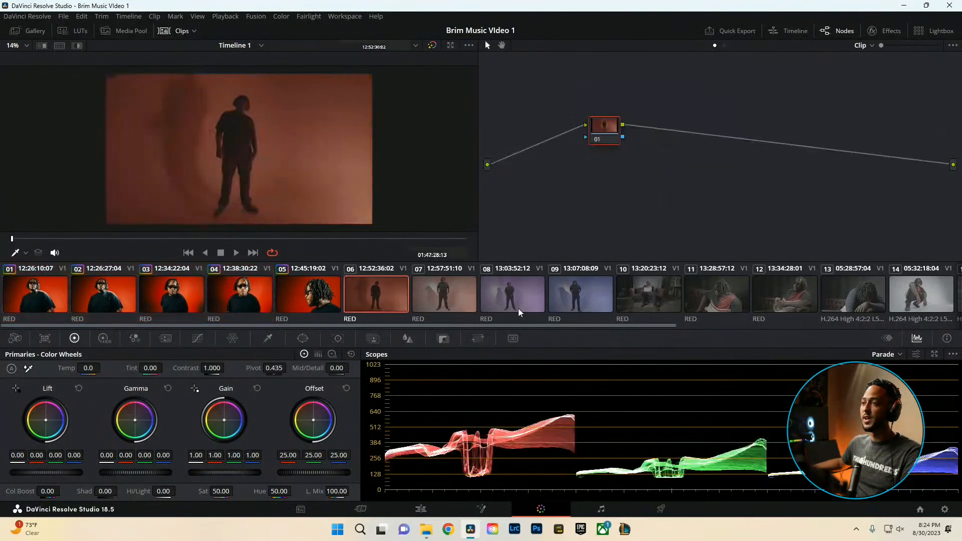
left_click(590, 298, "shift")
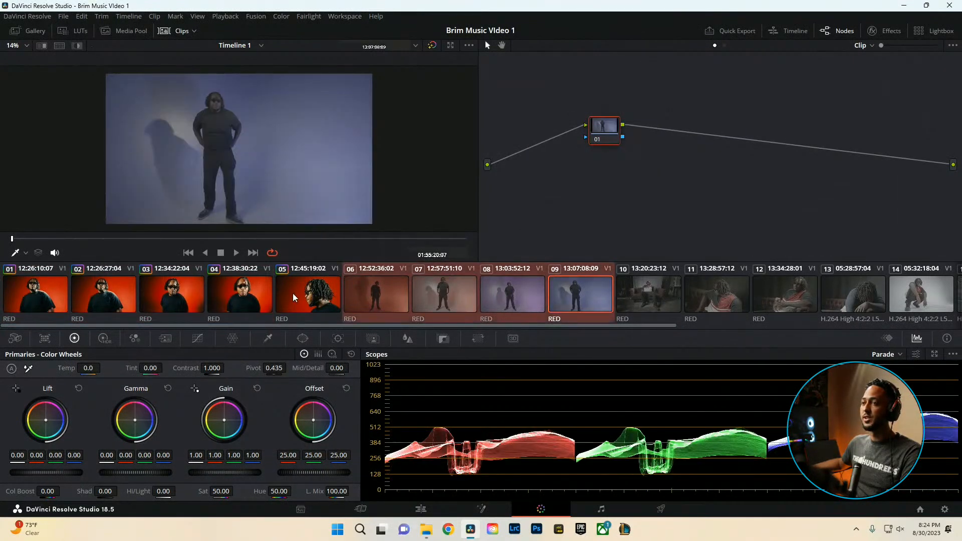
middle_click(297, 290)
left_click(336, 298)
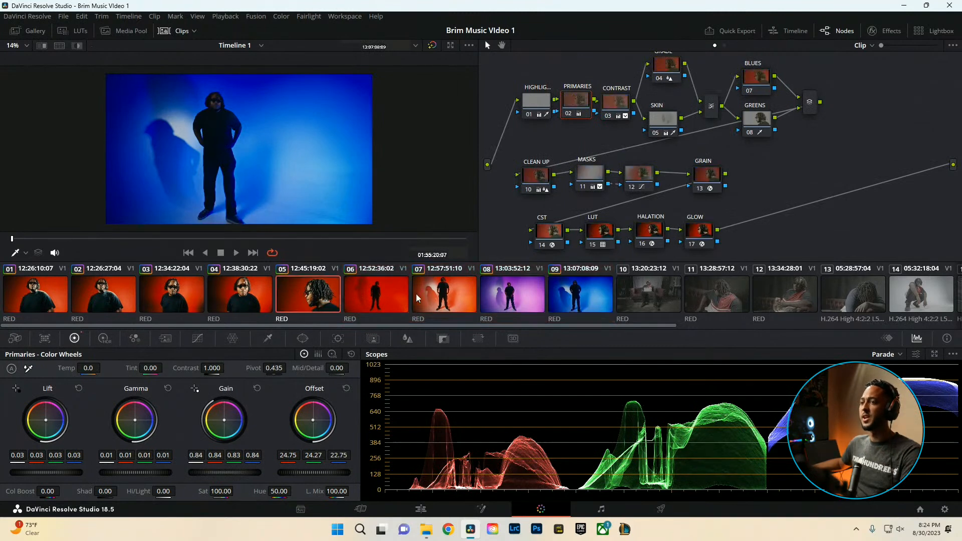
Step through the newly graded clips and scrub through clip 09 to check how the grade handles the coloured lighting
key("Down")
key("Down")
key("Down")
key("Down")
left_click_drag(88, 240, 119, 239)
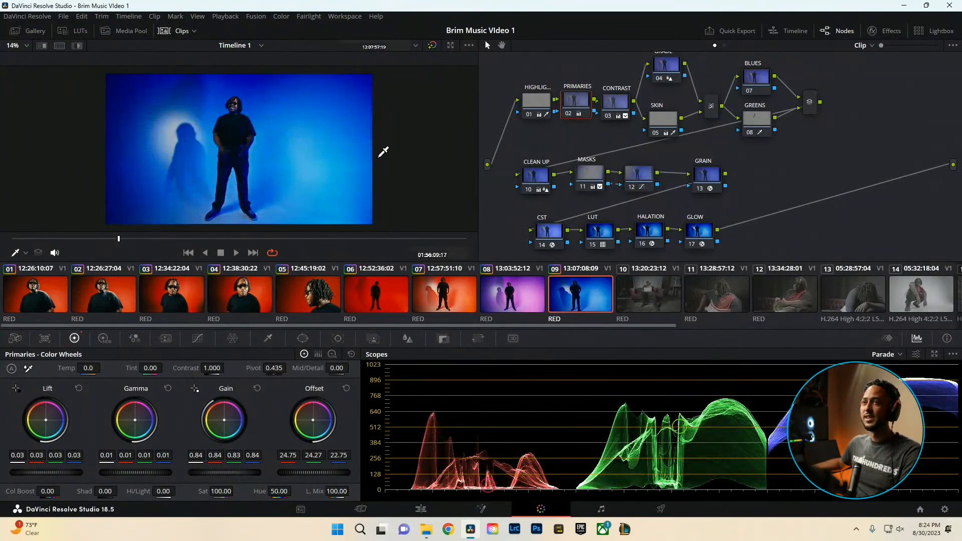
left_click_drag(135, 472, 150, 471)
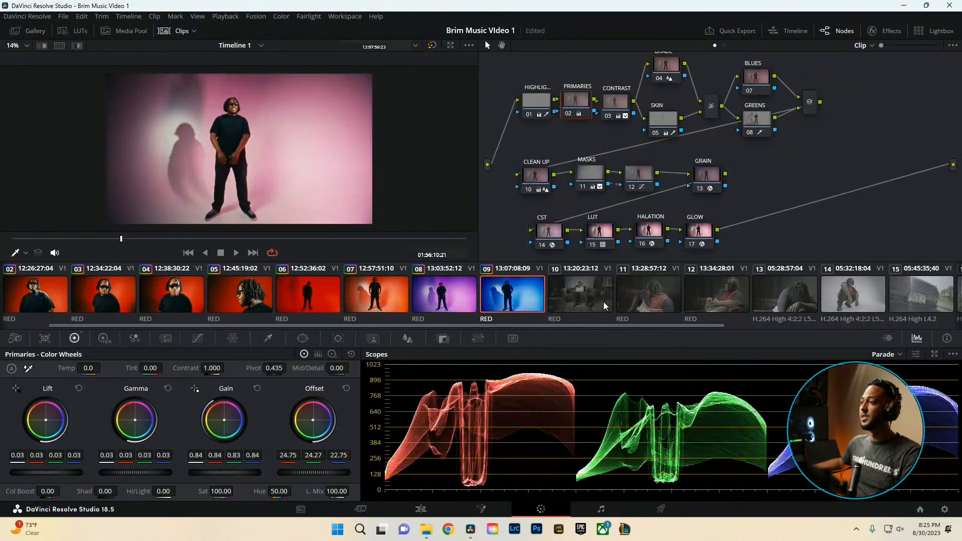
Apply the saved PowerGrade 1.221.1, the red-background portrait, to clips 10 to 13
left_click(582, 298)
left_click(773, 297, "shift")
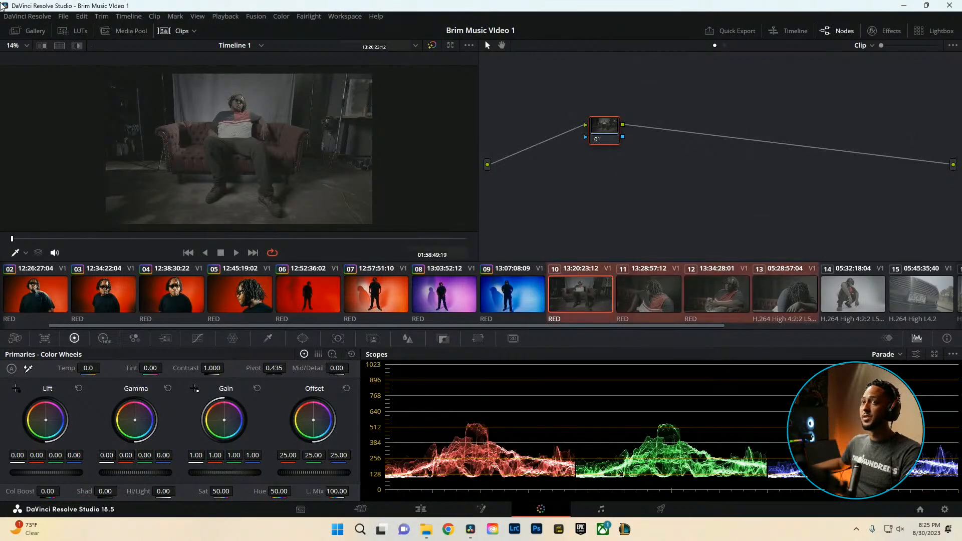
left_click(19, 35)
scroll(131, 113, "down", 3)
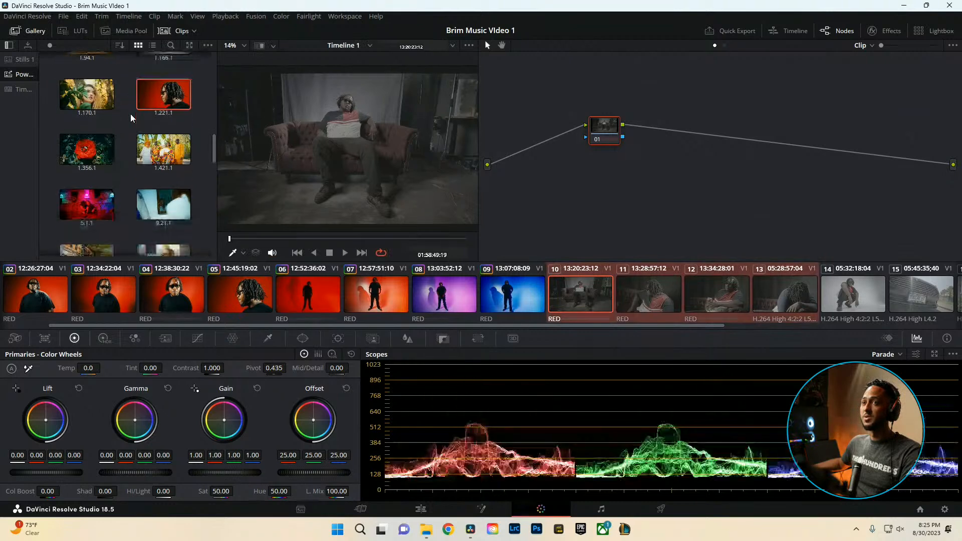
scroll(132, 119, "down", 3)
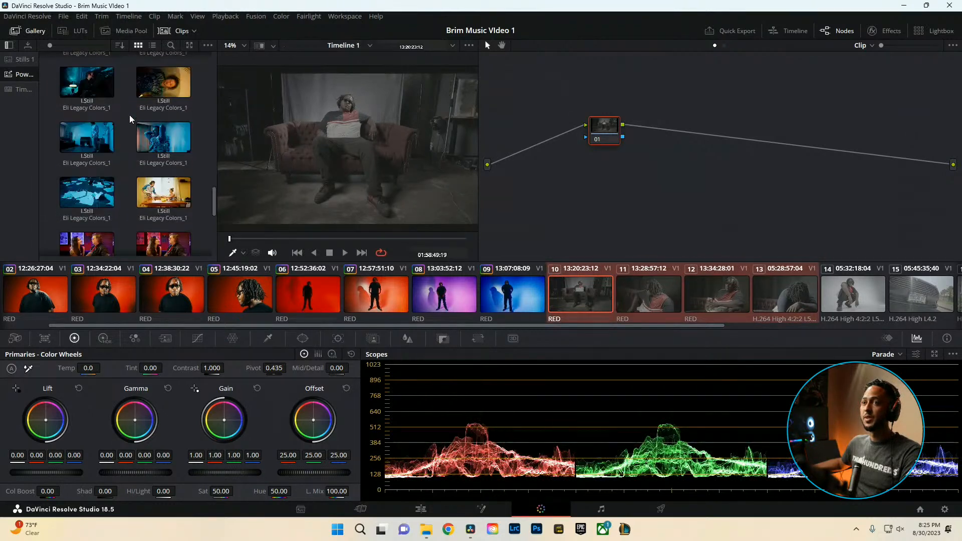
scroll(130, 113, "up", 6)
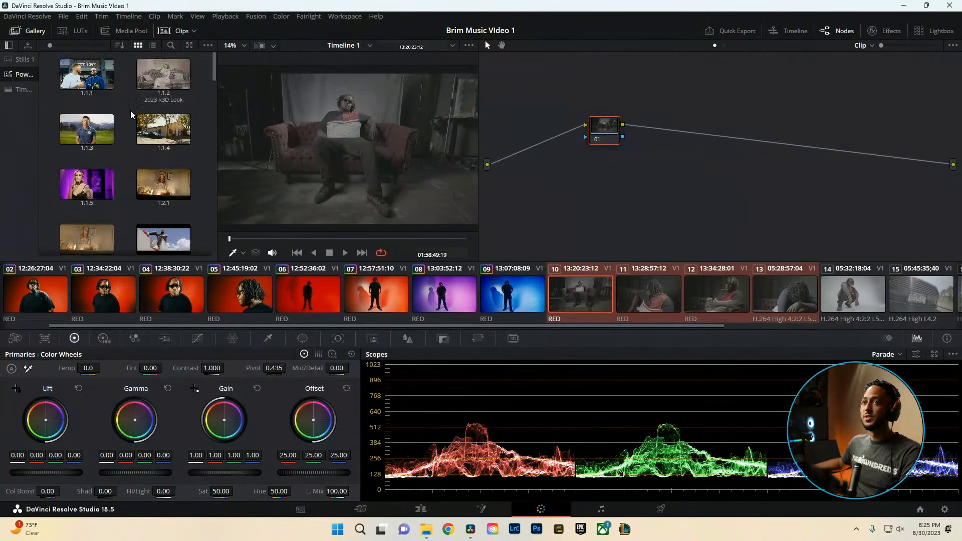
scroll(130, 111, "down", 6)
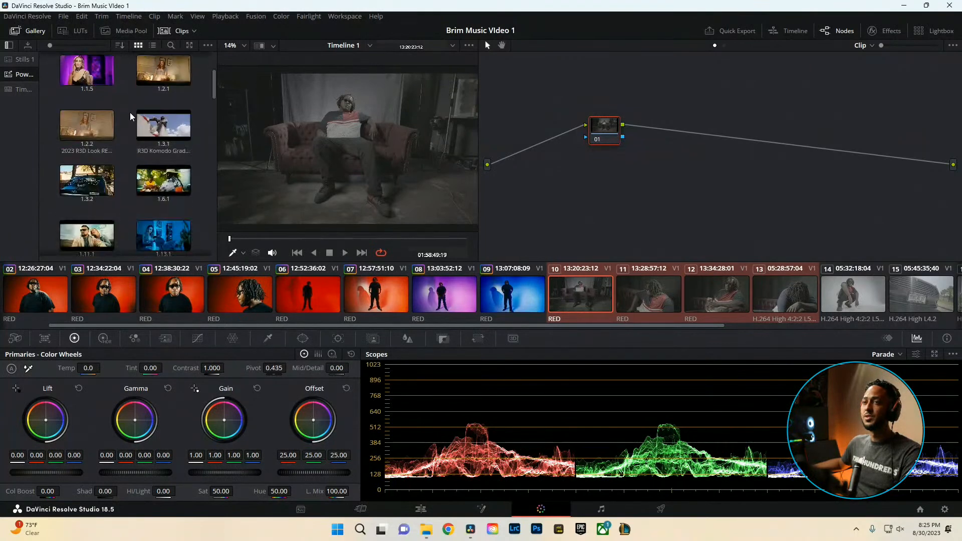
scroll(130, 114, "down", 15)
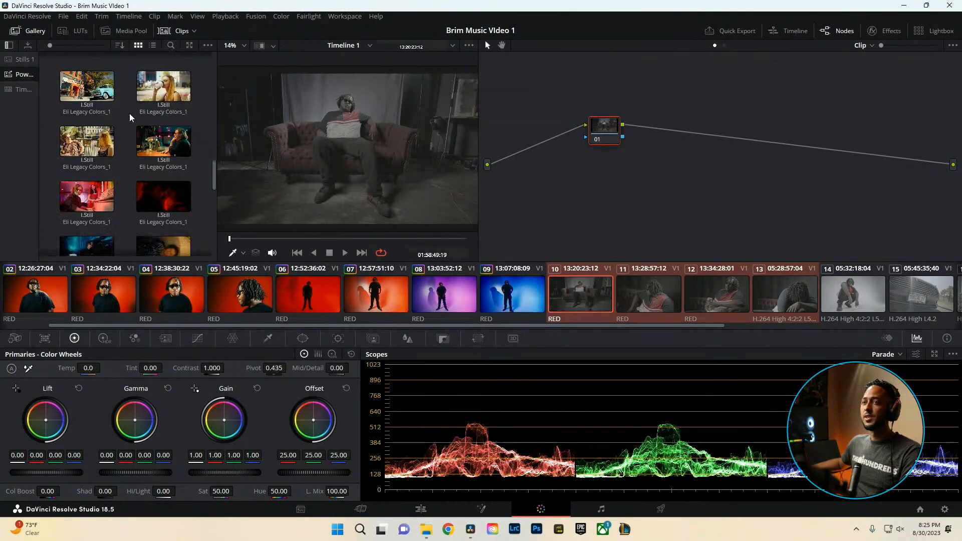
scroll(129, 116, "up", 5)
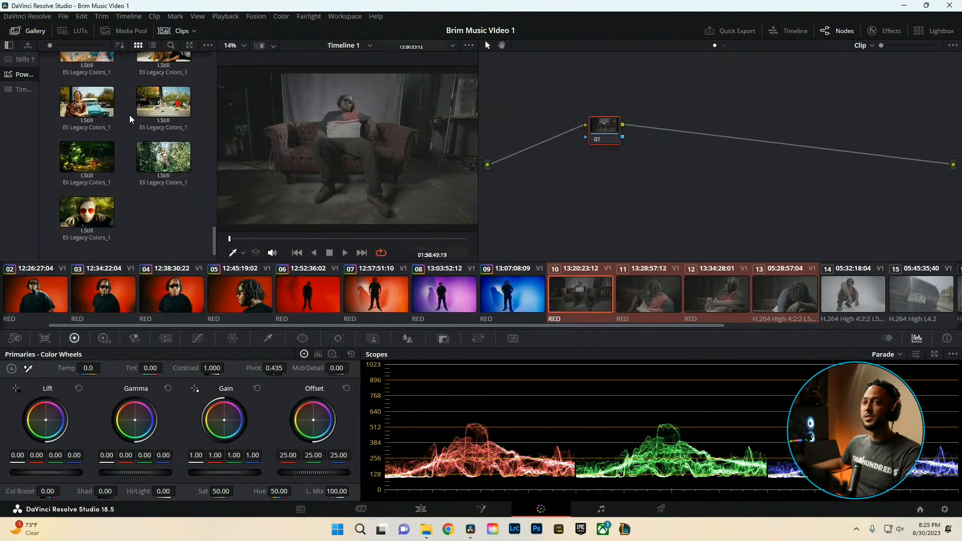
scroll(128, 113, "up", 10)
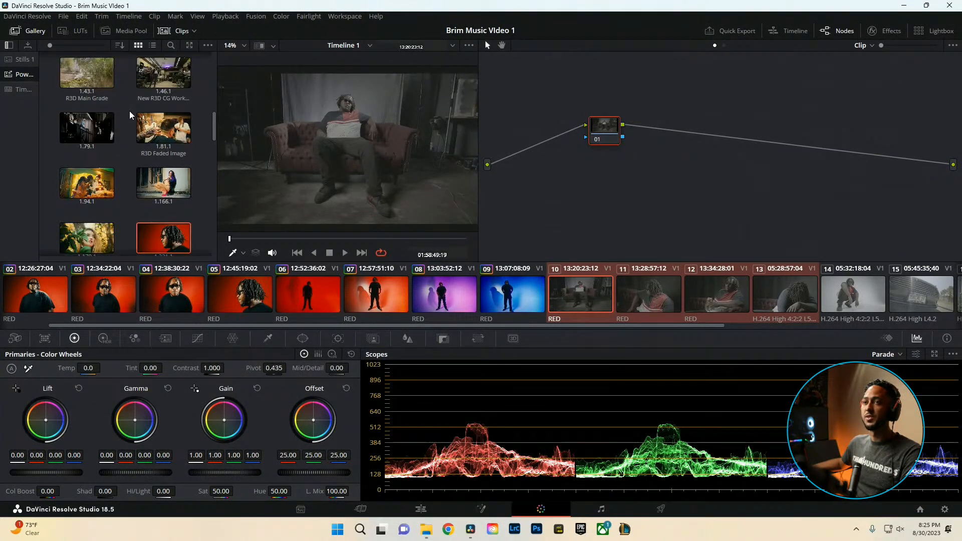
double_click(161, 236)
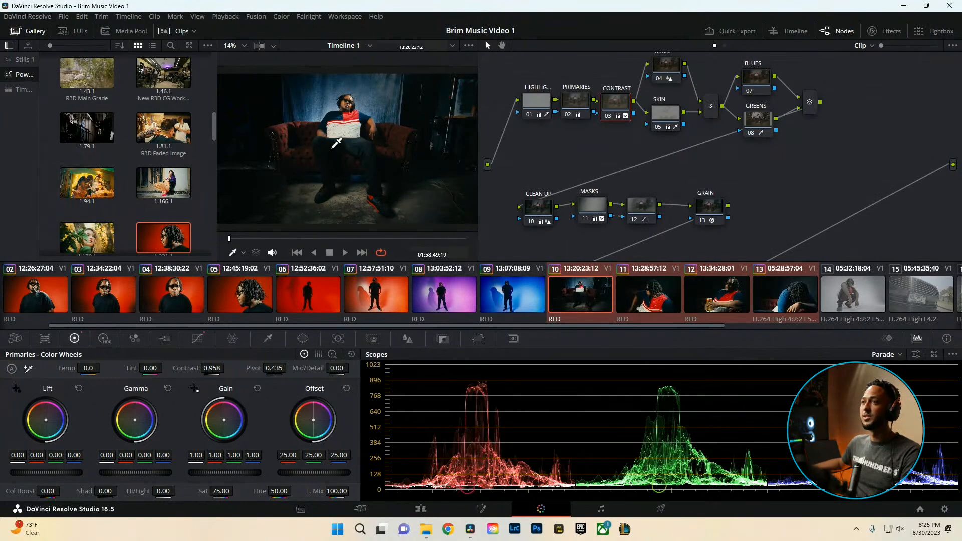
Select the PRIMARIES node partway into clip 10 and hide the gallery and the clip thumbnails for a larger viewer
left_click(252, 239)
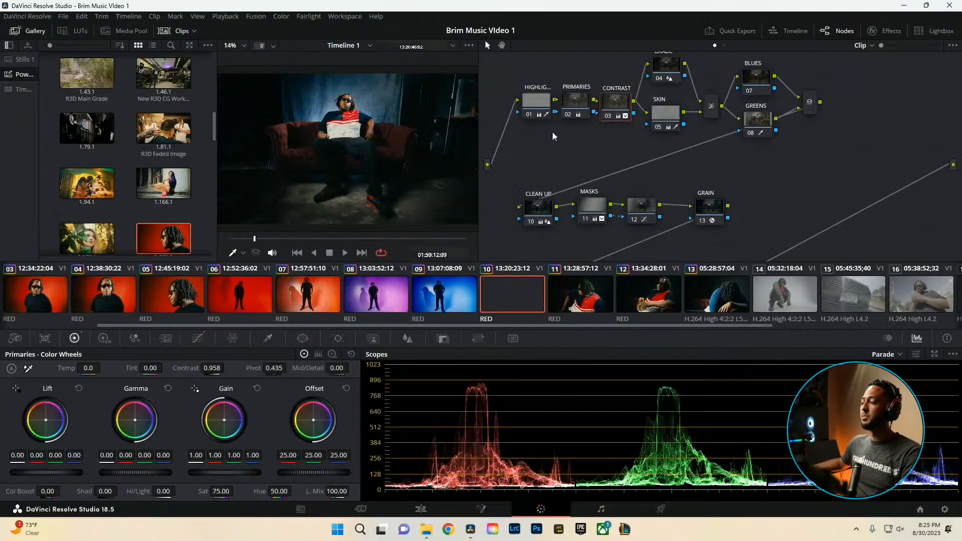
left_click(575, 101)
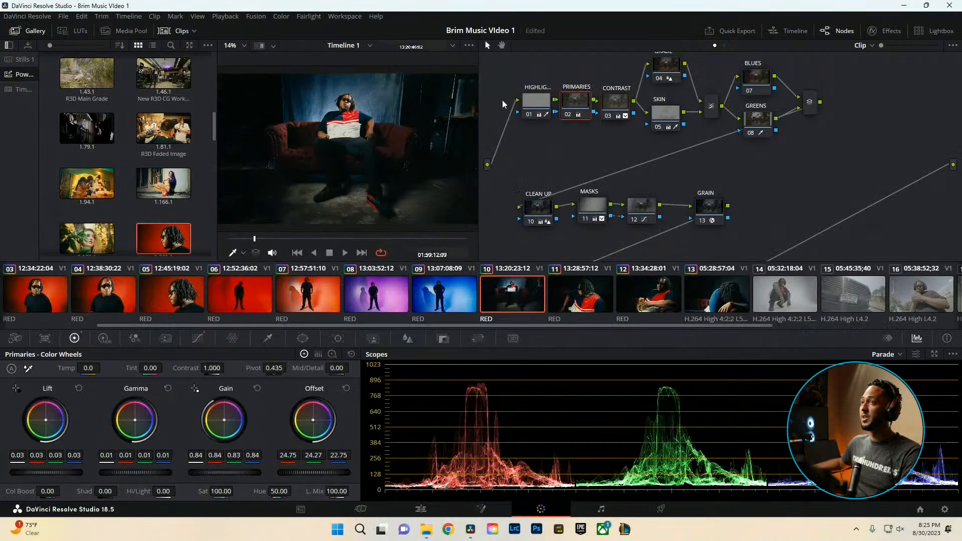
left_click(30, 31)
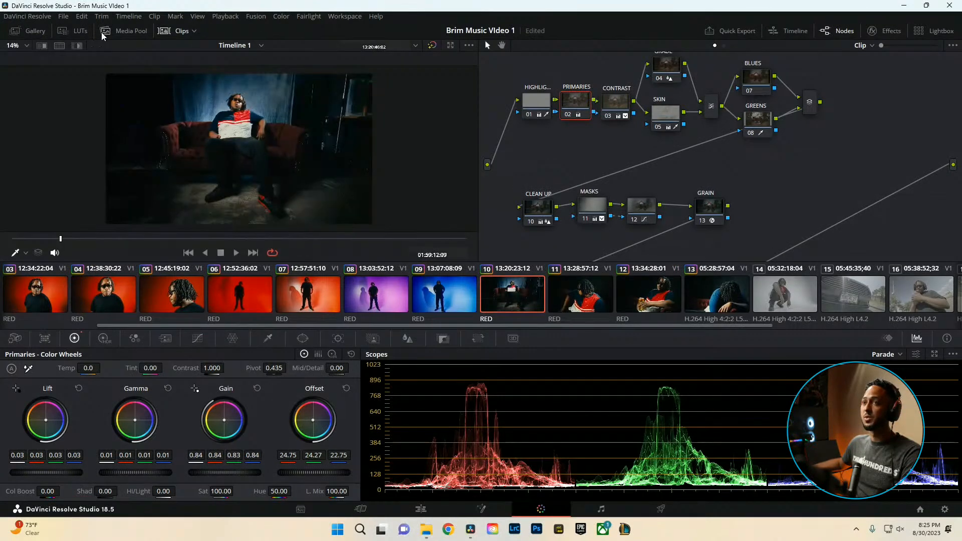
left_click(169, 31)
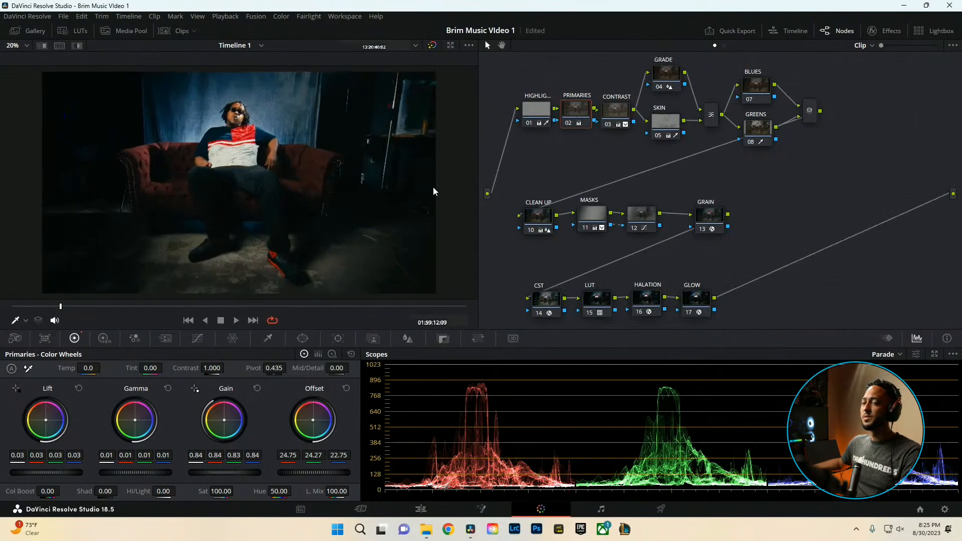
Set gamma to 0.03 and lift to 0.04 in clip 10's PRIMARIES node, and scrub through the clip in full screen
left_click_drag(108, 473, 121, 473)
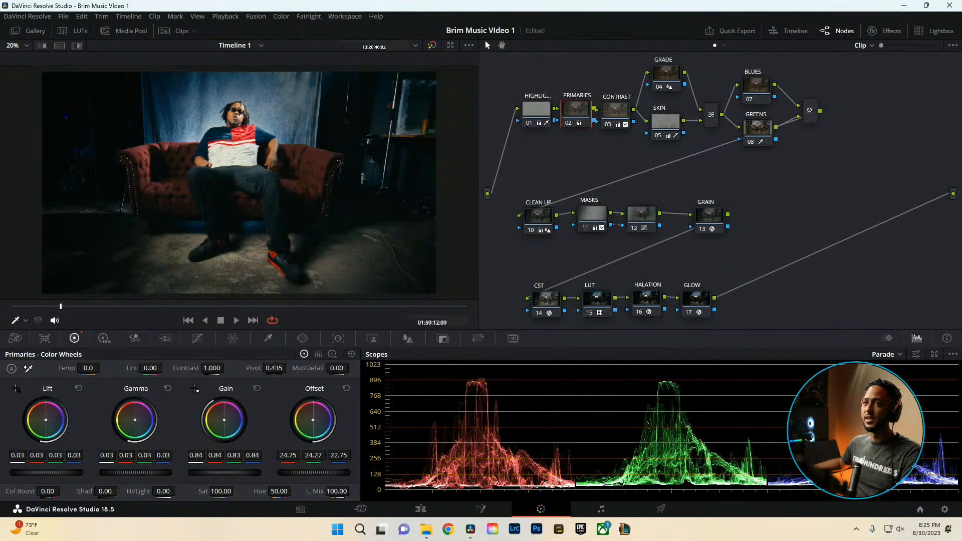
left_click_drag(61, 474, 67, 473)
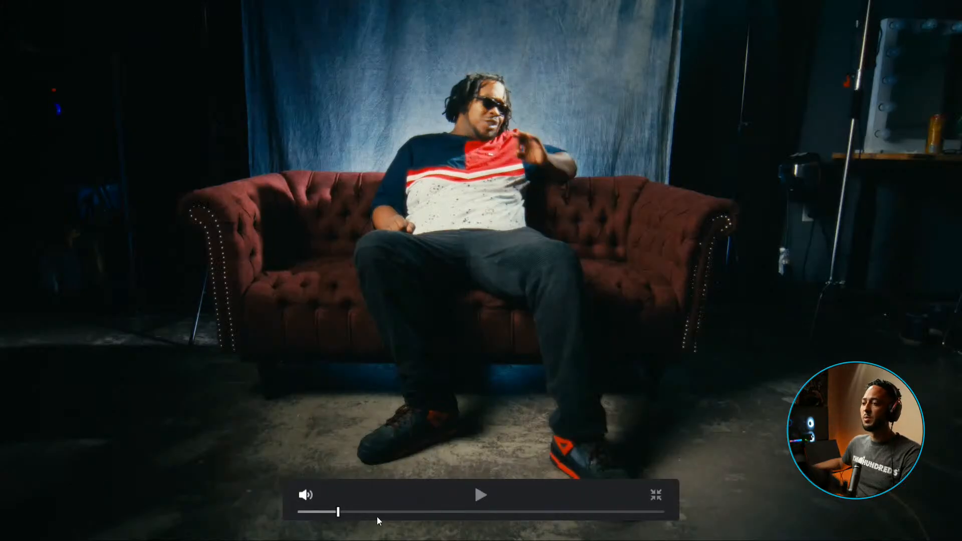
left_click_drag(377, 516, 429, 521)
key("Escape")
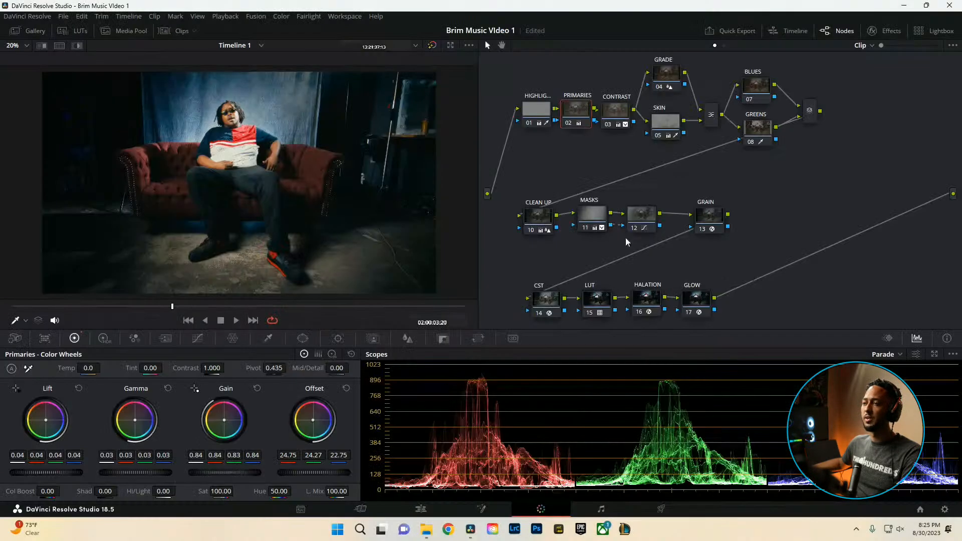
Requalify the man's skin in the SKIN node with hue width 6.0, saturation 1.5 to 5.1 and luminance low 57.3, and check it full screen
left_click(678, 115)
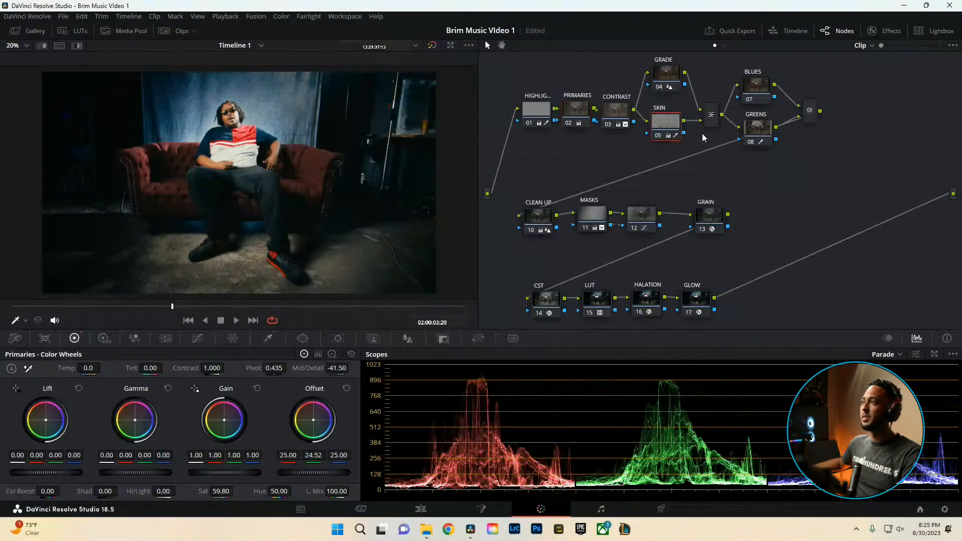
left_click(78, 46)
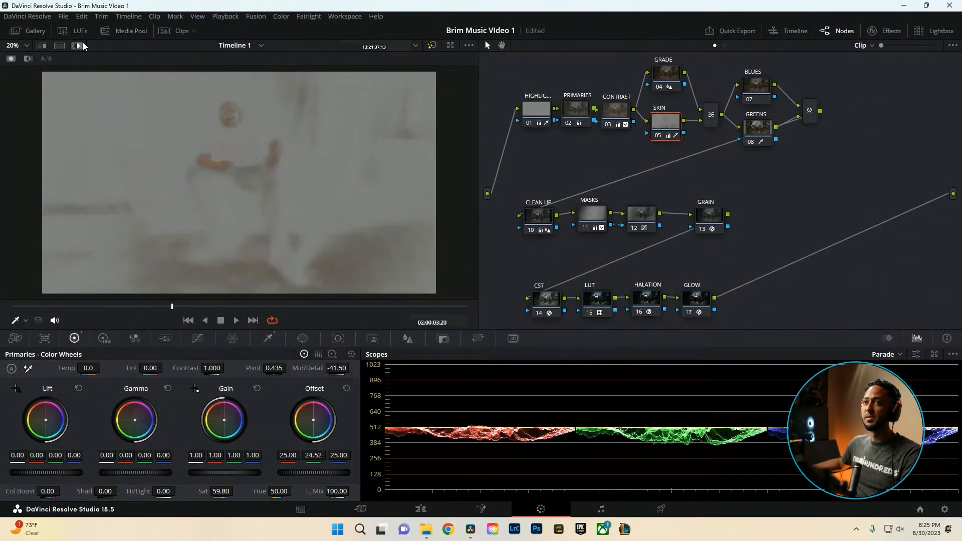
left_click(268, 339)
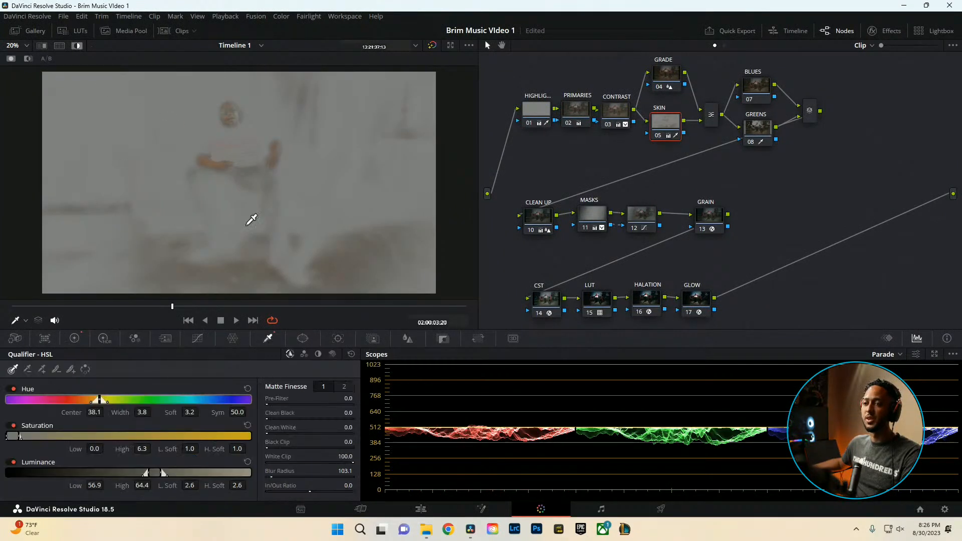
mouse_move(225, 114)
left_mouse_down()
mouse_move(229, 128)
mouse_move(225, 112)
left_mouse_up()
left_click_drag(142, 412, 67, 411)
left_click_drag(96, 448, 147, 449)
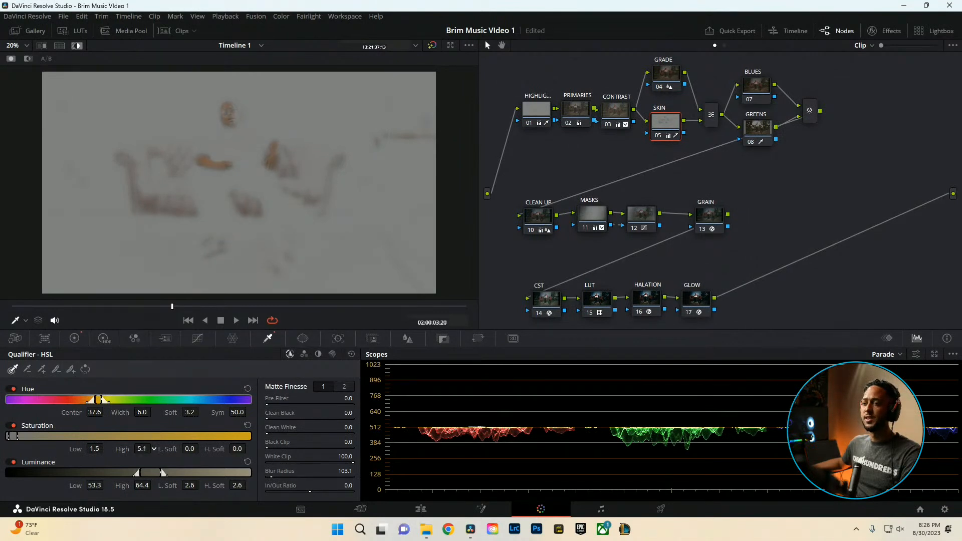
left_click_drag(99, 485, 103, 485)
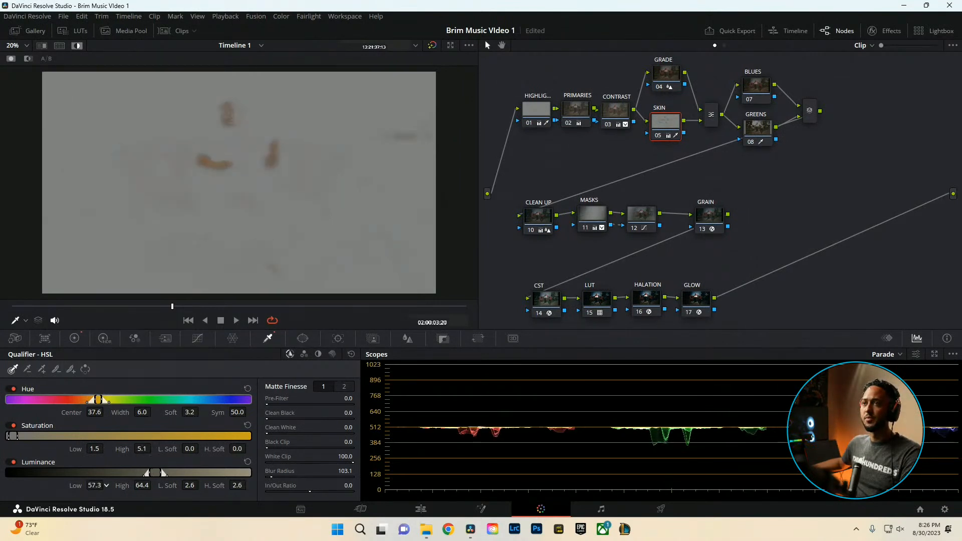
left_click(77, 45)
key("ctrl+f")
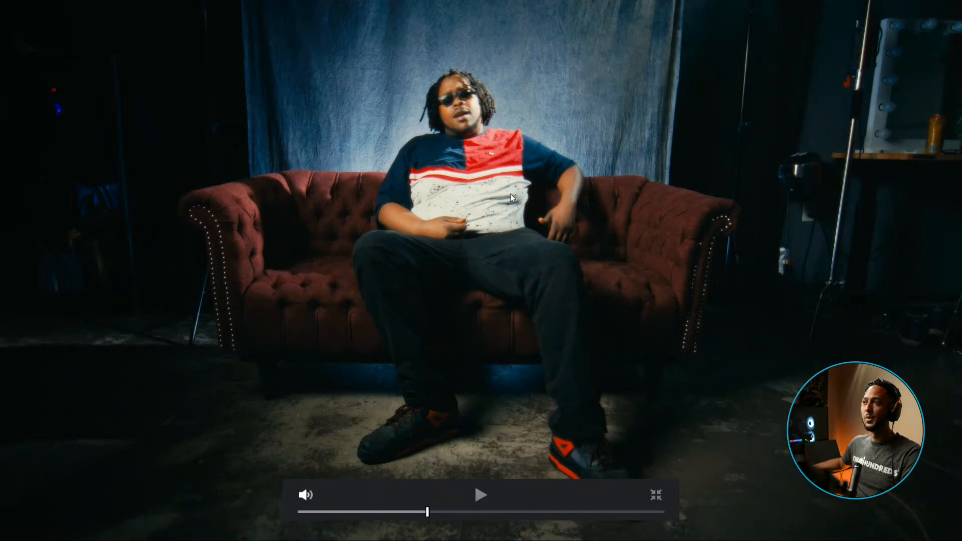
key("ctrl+f")
Lower the SKIN node's offset to 20.45 red, 19.97 green and 20.45 blue, and check the image in full screen
left_click(75, 338)
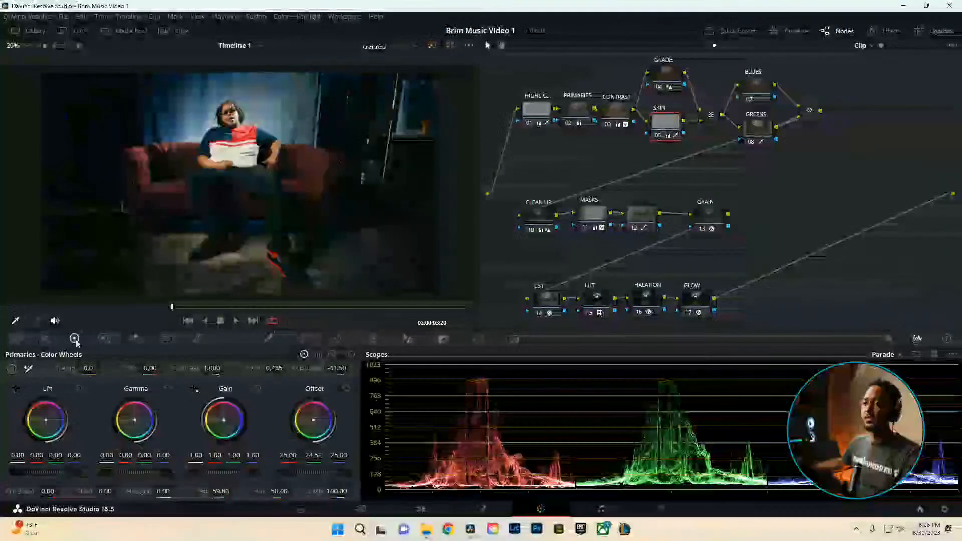
left_click_drag(314, 471, 299, 472)
key("ctrl+f")
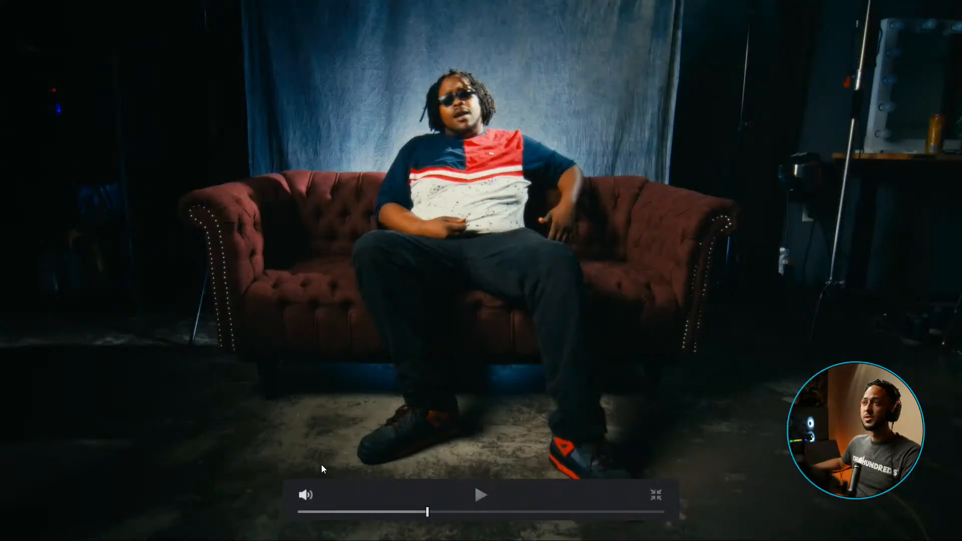
key("ctrl+f")
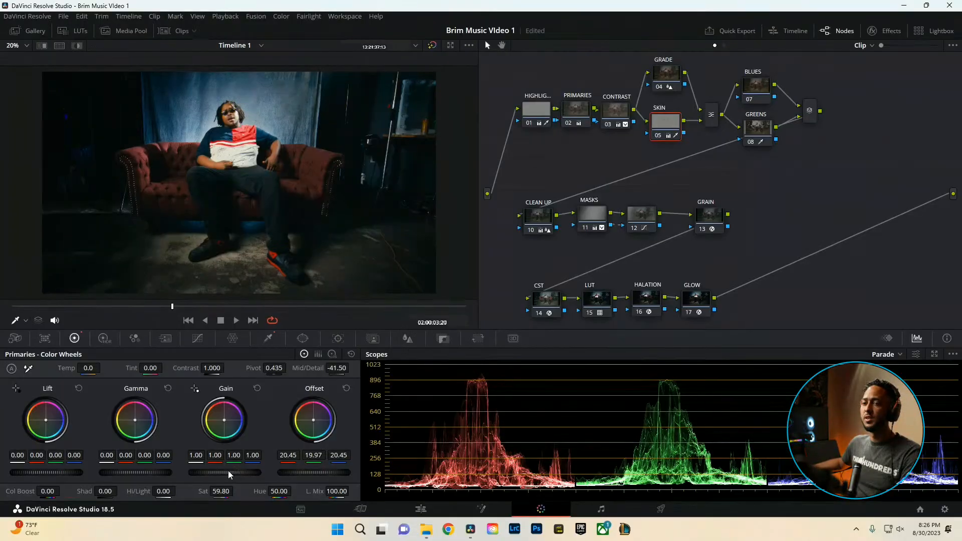
Set the SKIN node's gain to 0.93 and its midtone detail to -21.00
left_click(198, 339)
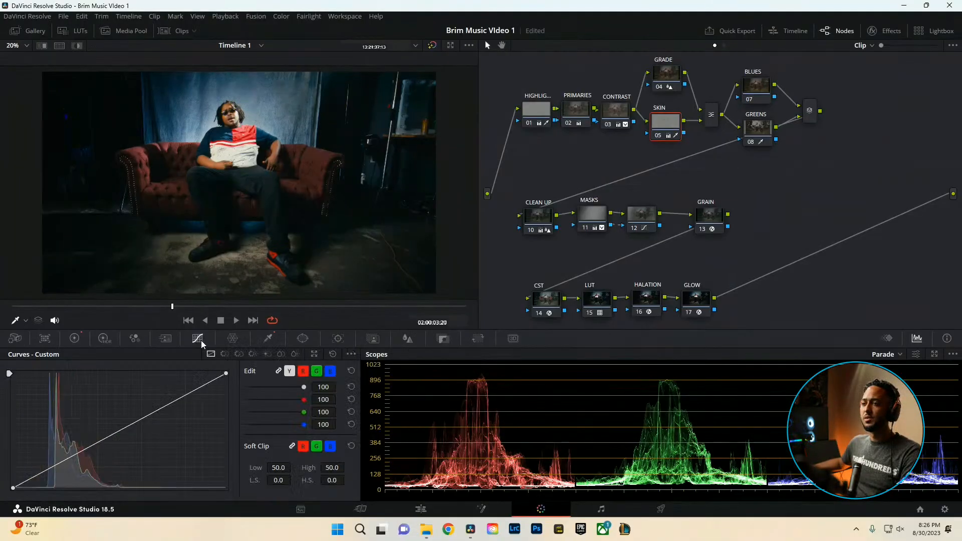
left_click(74, 339)
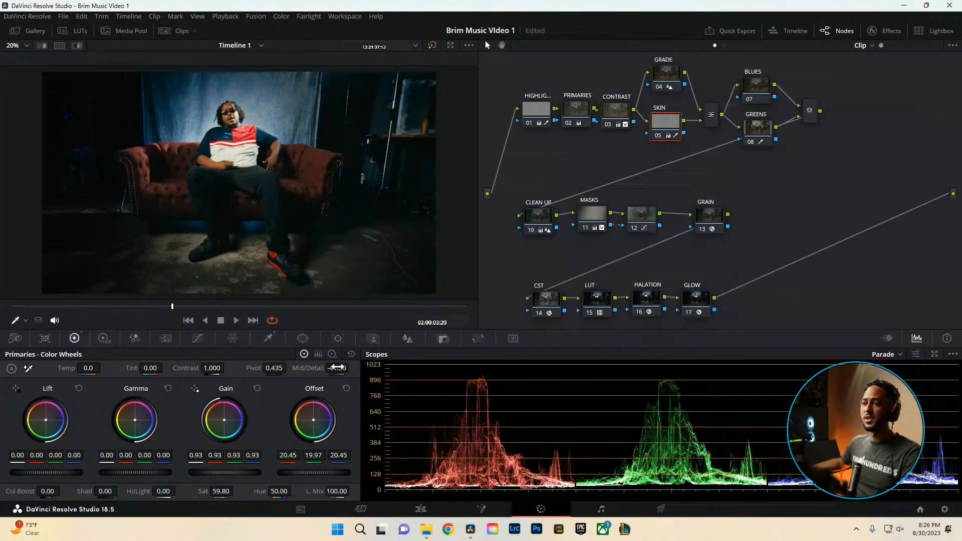
scroll(352, 368, "up", 4)
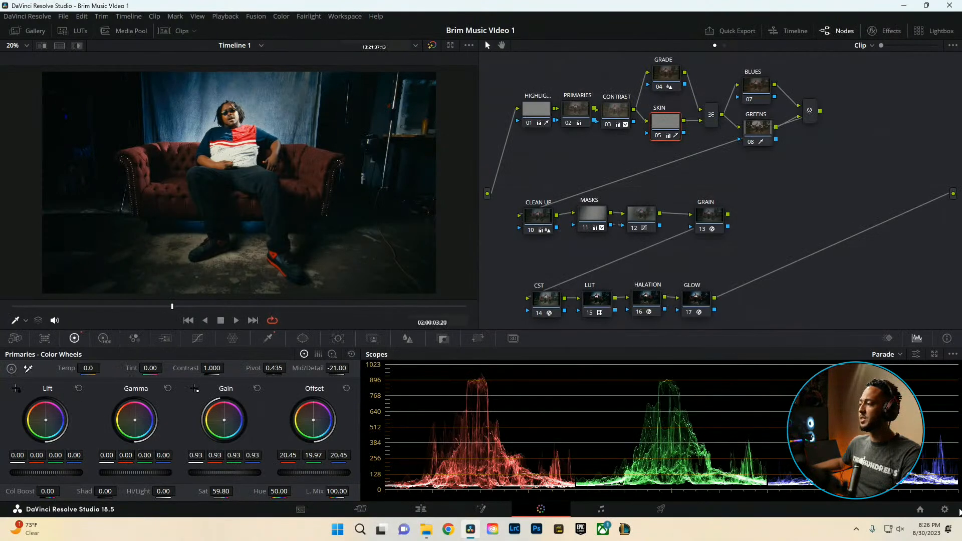
left_click(944, 509)
left_click(642, 457)
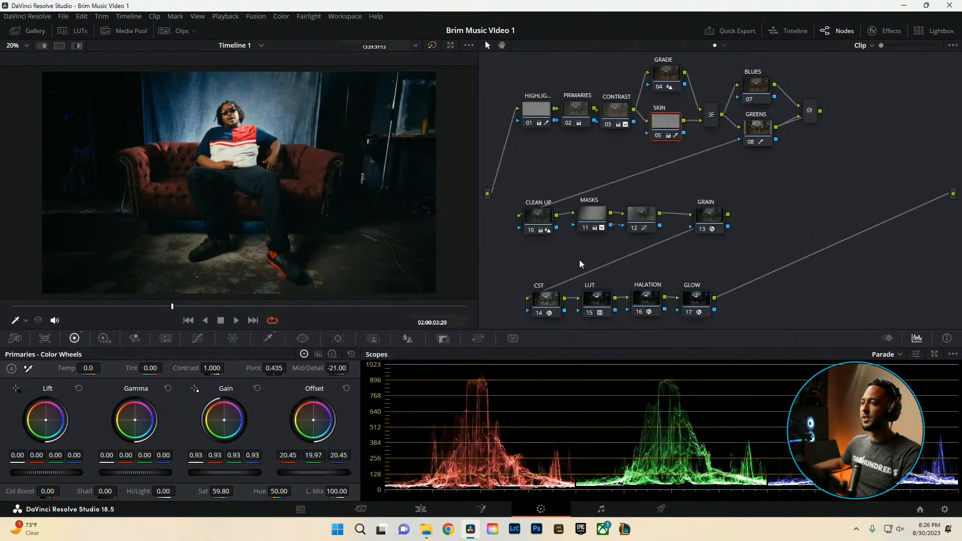
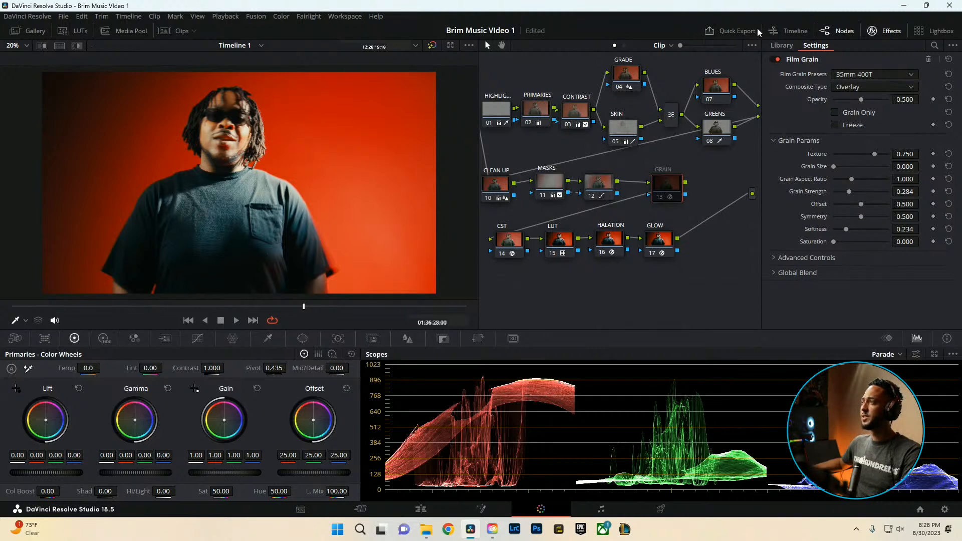
Show the clip thumbnails again and copy clip 02's grade onto clips 03 to 13, replacing their existing grades
left_click(172, 31)
left_click(37, 299)
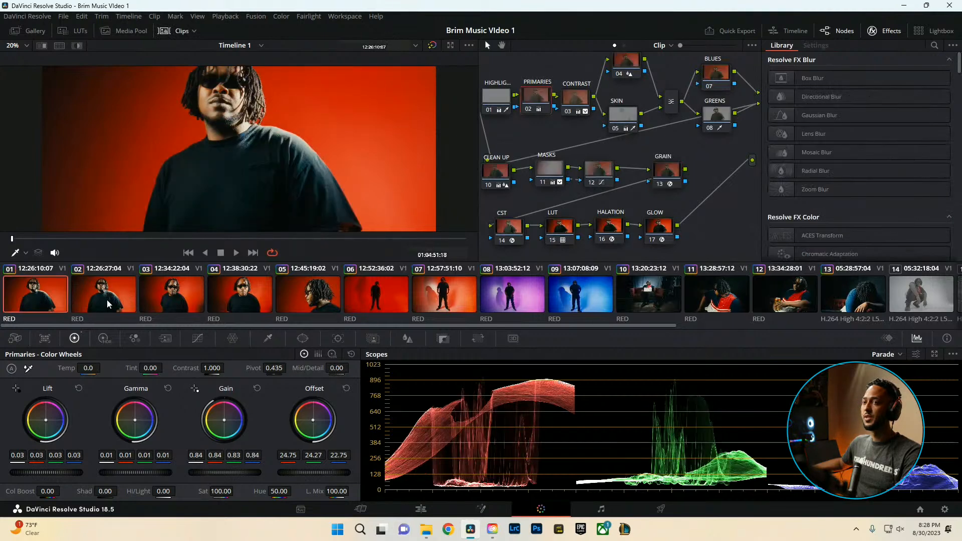
left_click(165, 301)
scroll(362, 278, "down", 5)
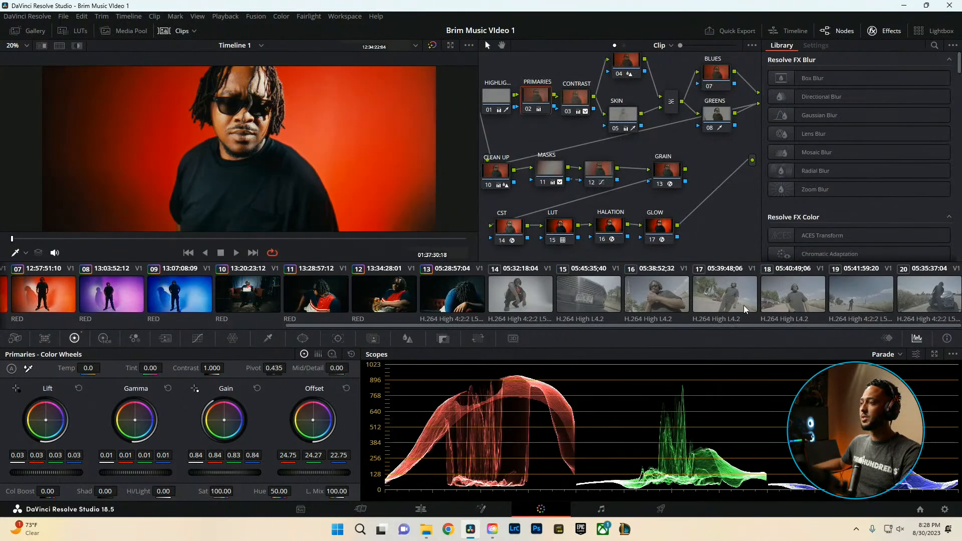
scroll(196, 286, "up", 5)
middle_click(110, 301)
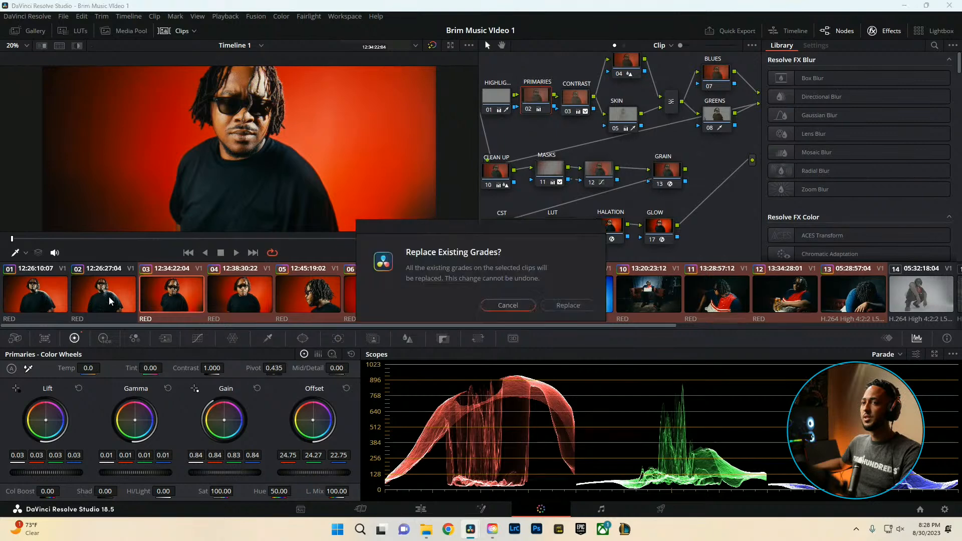
left_click(567, 305)
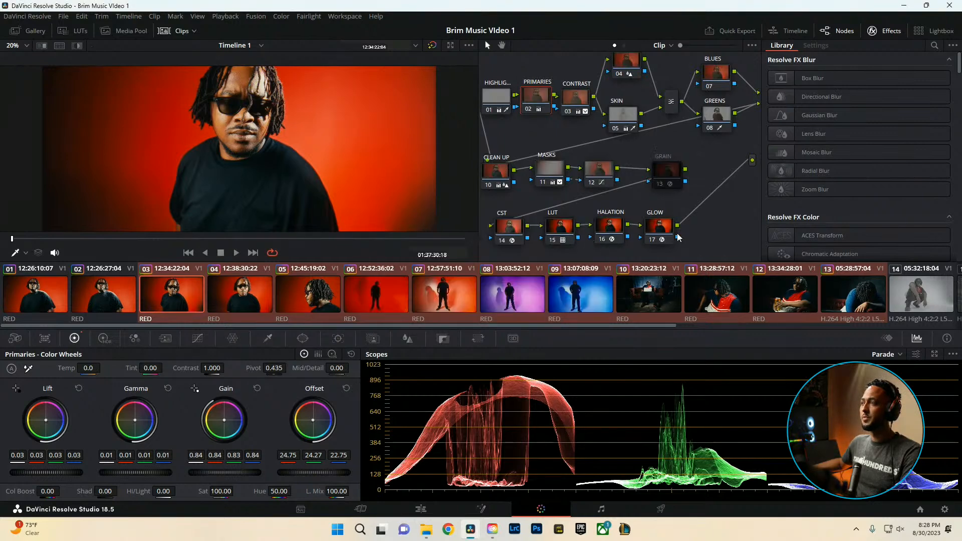
Look over ungraded clips 14 and 15, apply the same full node-tree grade to clip 16, and park on its smoke-exhaling shot
scroll(481, 287, "down", 5)
left_click(525, 296)
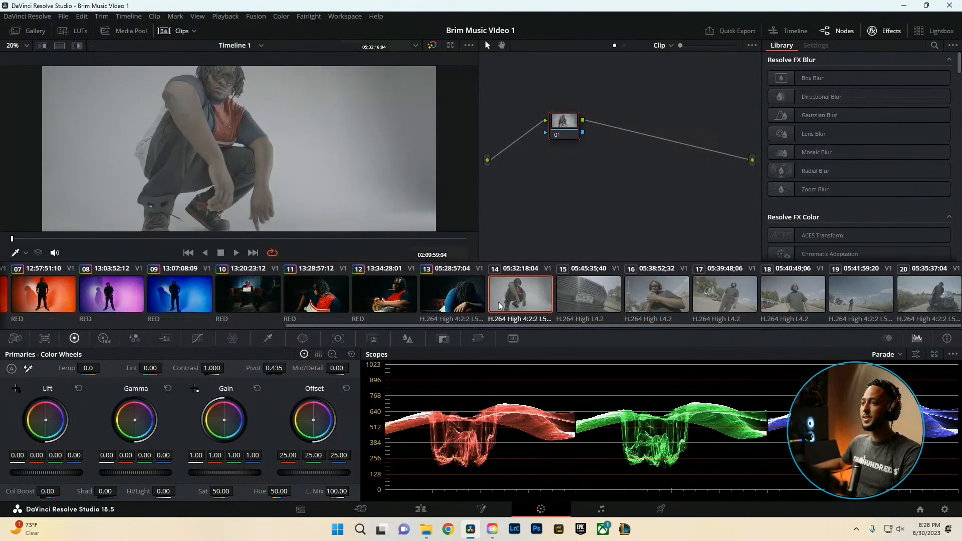
left_click(586, 300)
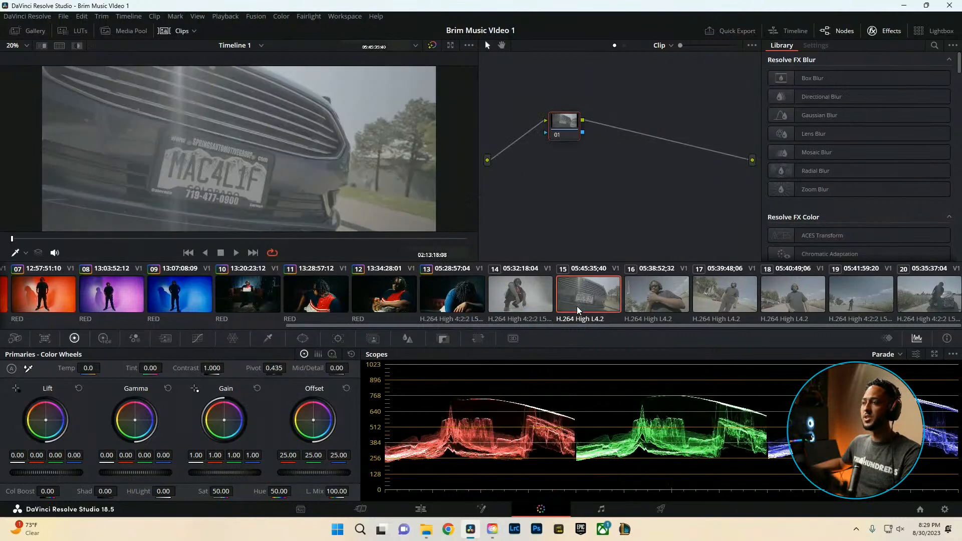
left_click(652, 298)
scroll(287, 184, "down", 3)
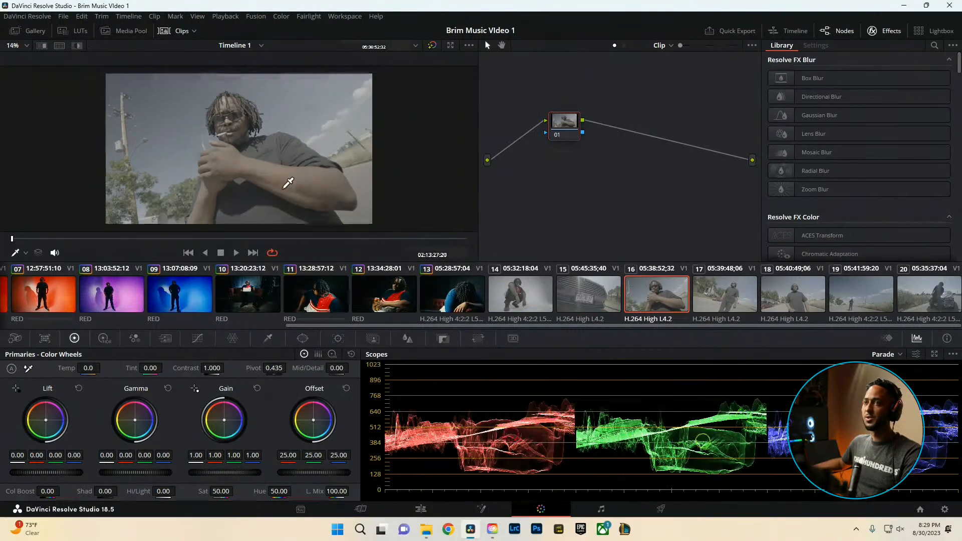
key("ctrl+z")
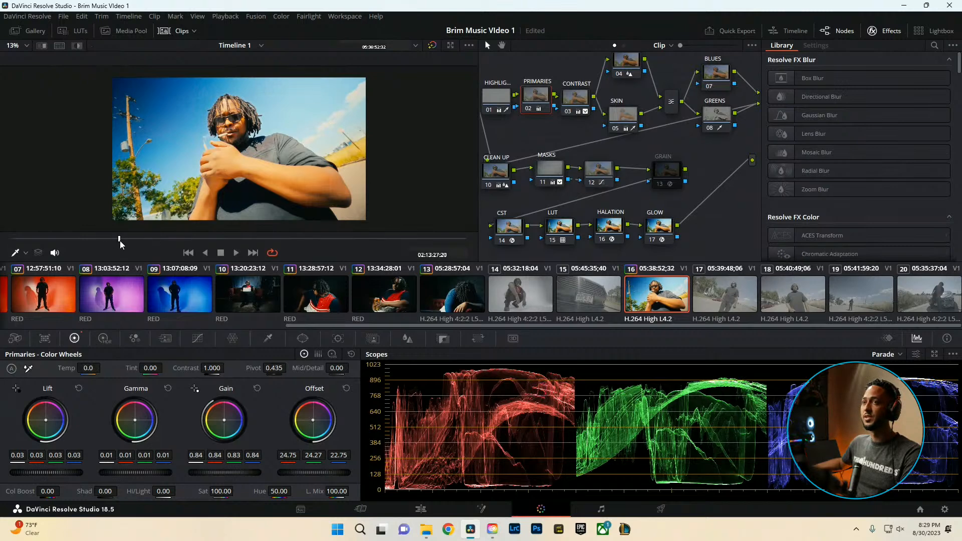
left_click_drag(119, 240, 80, 240)
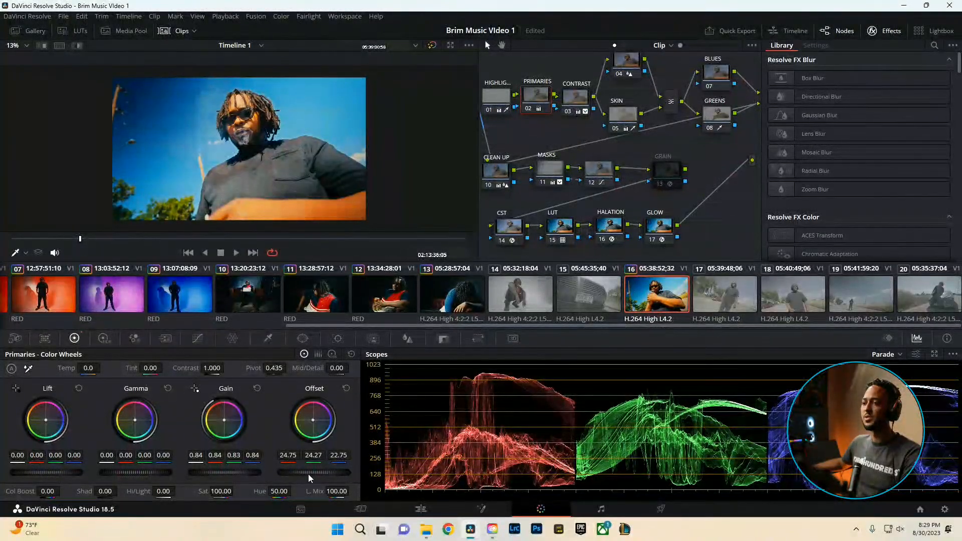
Lower clip 16's PRIMARIES offset to 24.30 red, 23.82 green and 22.30 blue, and fine-tune both points on the CONTRAST node's custom curve
left_click_drag(309, 478, 294, 465)
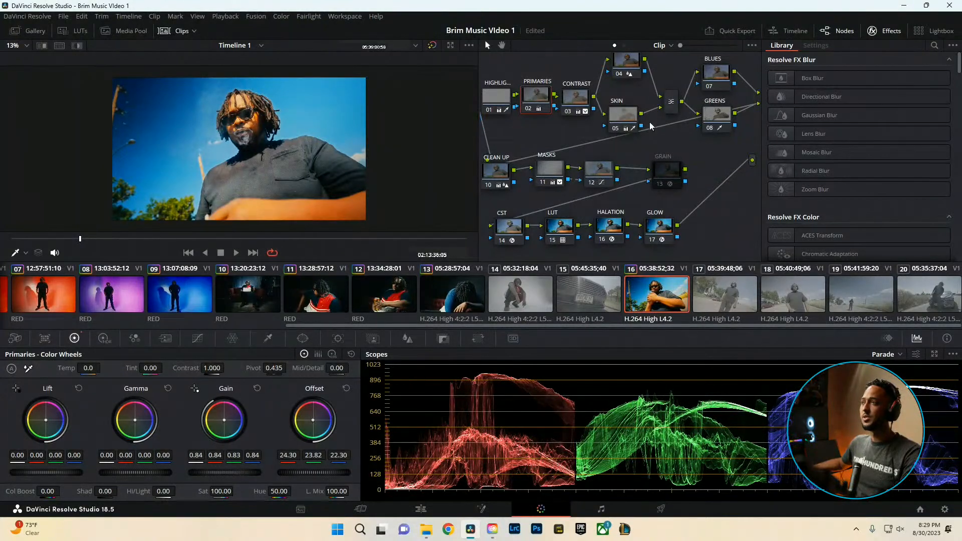
left_click(569, 109)
left_click(197, 338)
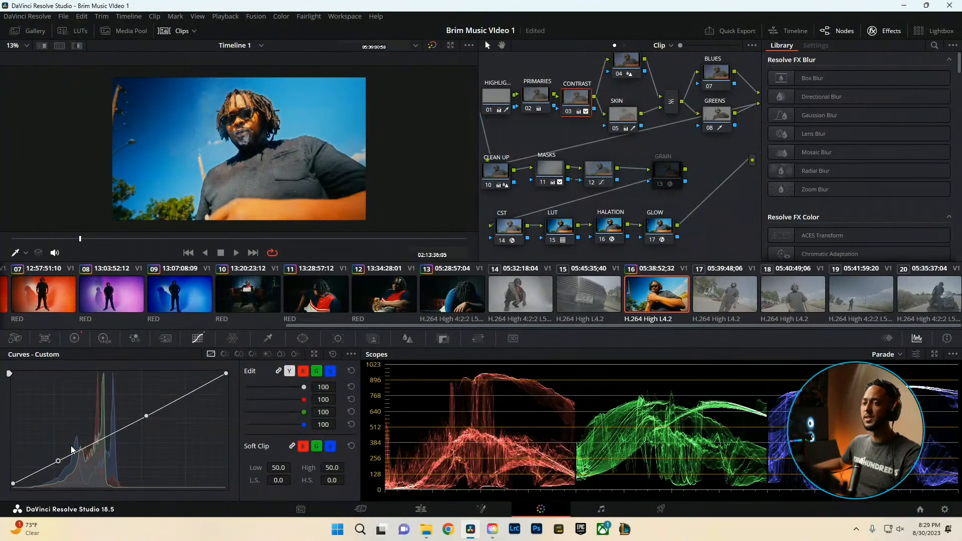
left_click_drag(60, 464, 56, 462)
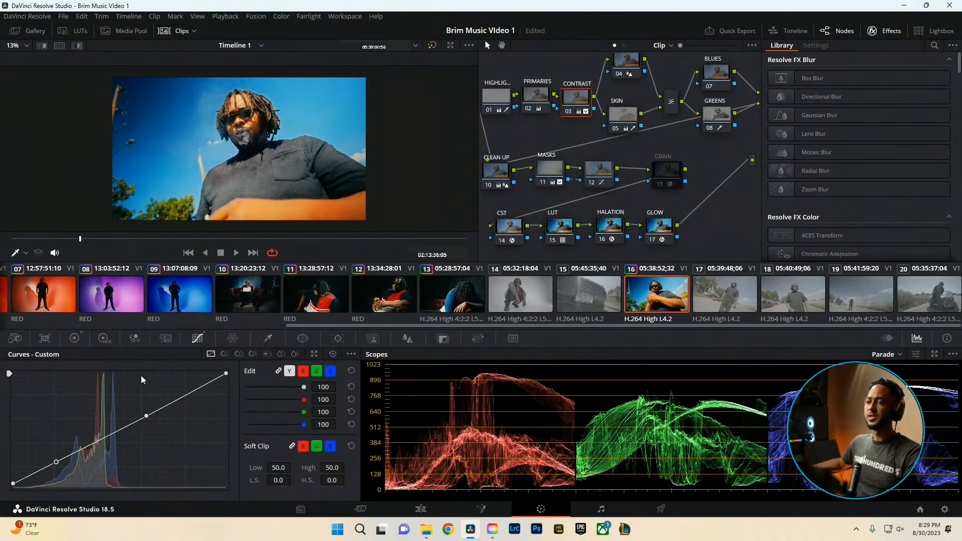
left_click_drag(143, 413, 148, 417)
left_click(74, 338)
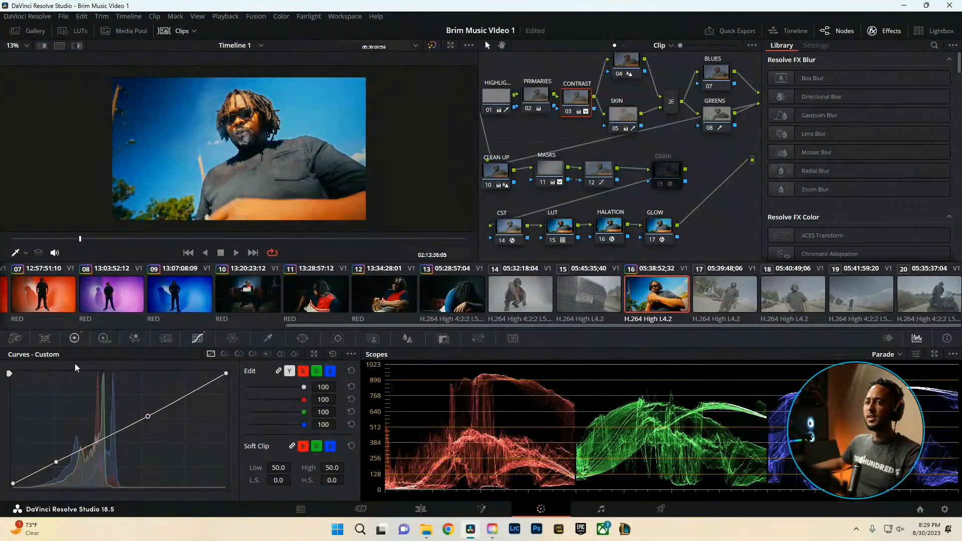
Hide the effects library, delete all of clip 16's nodes, and start a new tree of three serial nodes
left_click(882, 30)
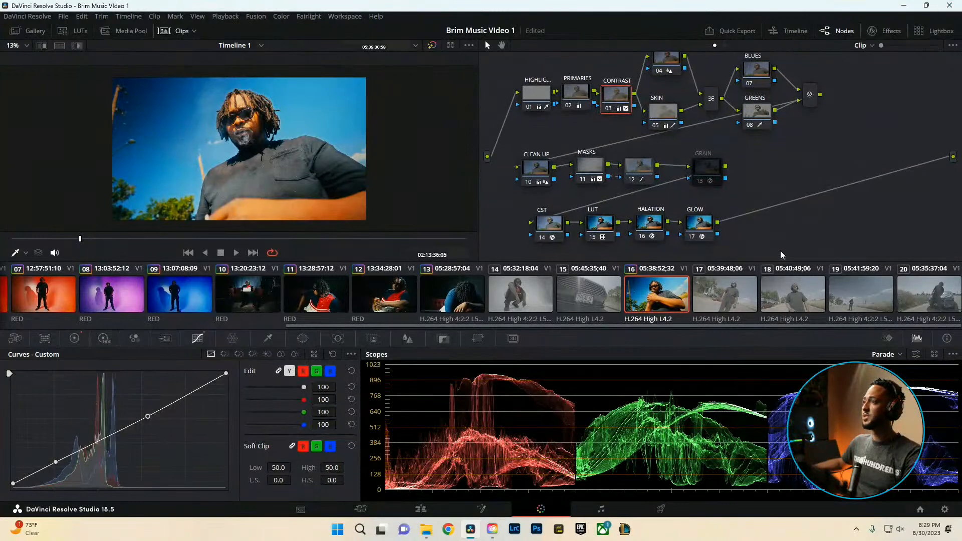
key("Delete")
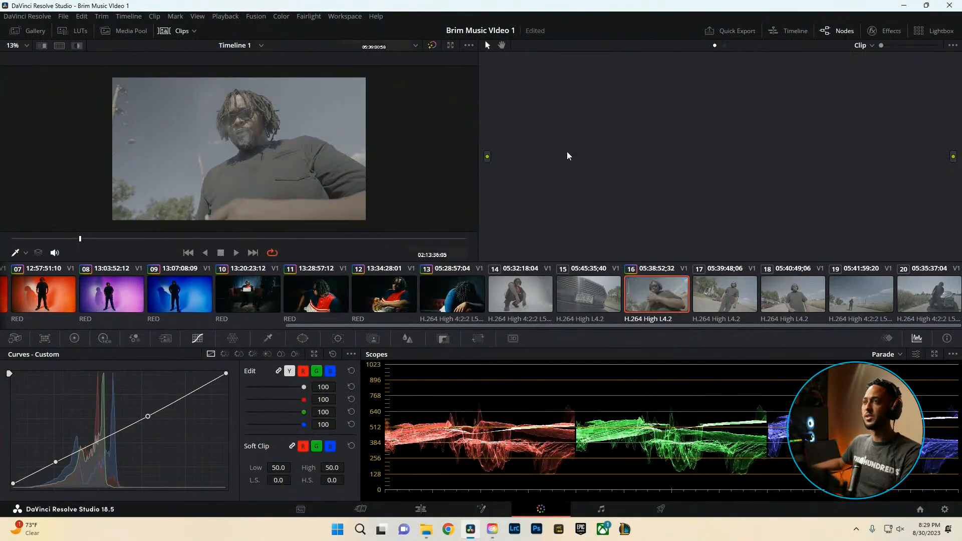
key("ctrl+z")
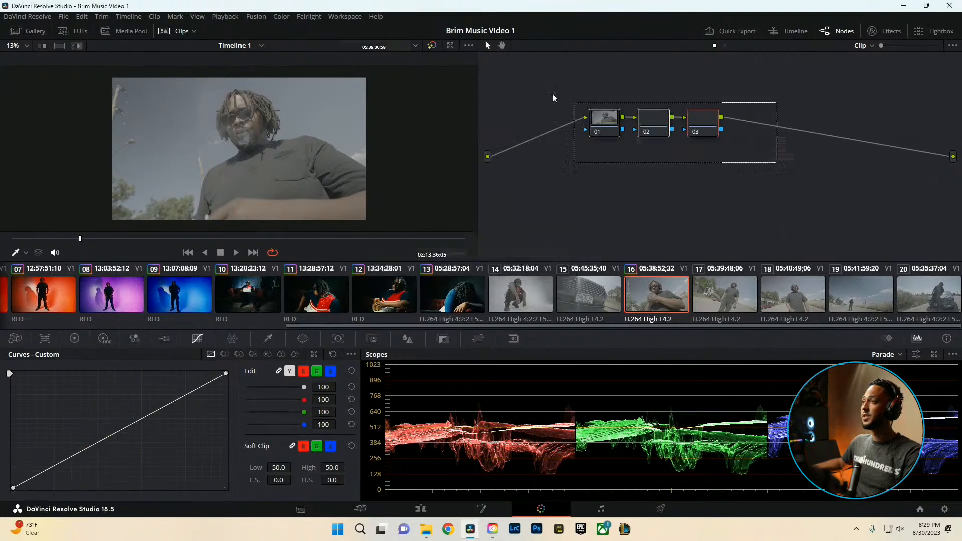
left_click_drag(599, 119, 535, 95)
left_click(557, 144)
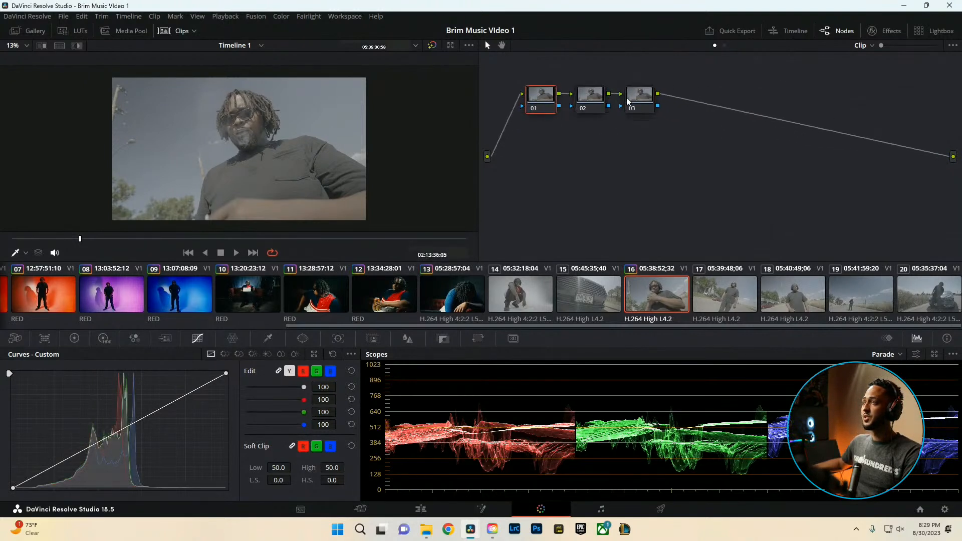
Raise the saturation in node 02, set node 03's contrast to 1.574, and scrub the clip in full screen
left_click(599, 103)
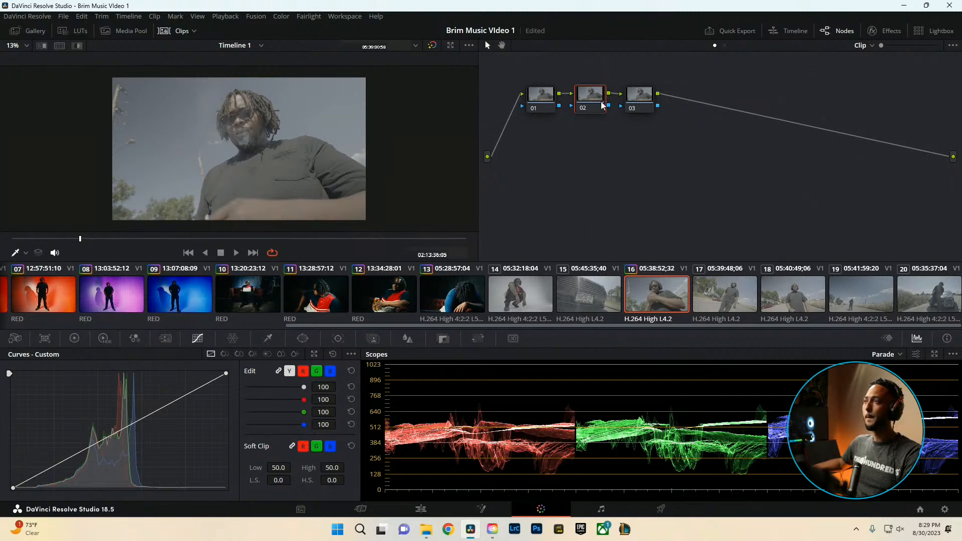
left_click(75, 339)
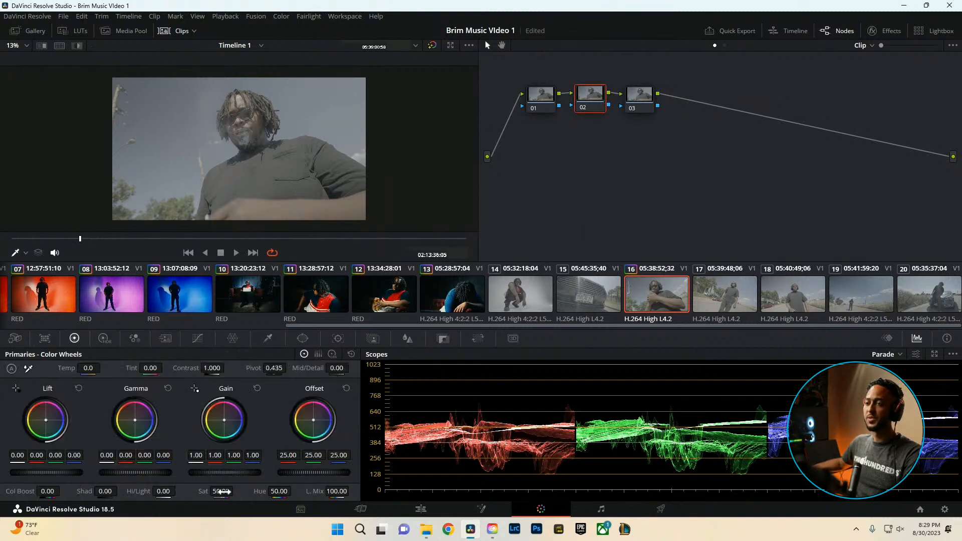
left_click_drag(236, 490, 236, 491)
left_click(636, 100)
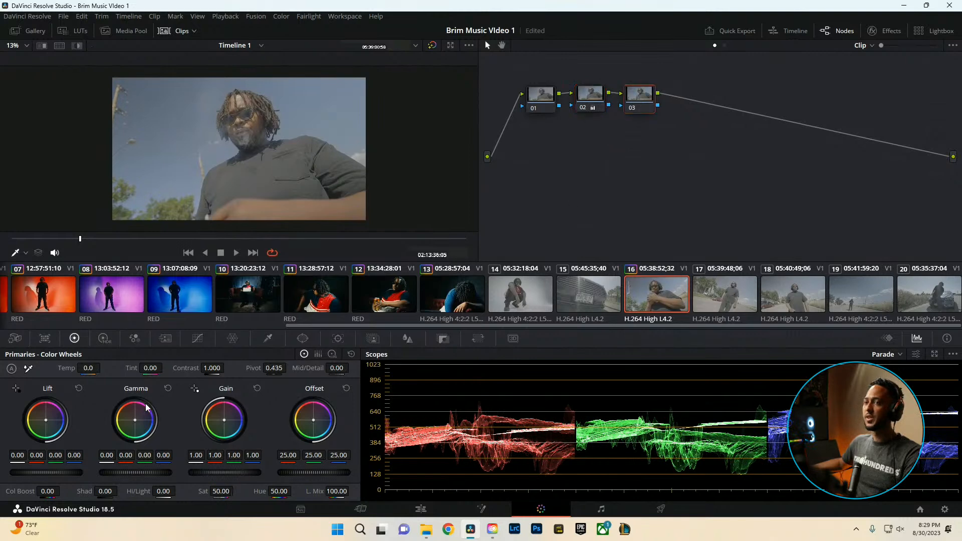
left_click_drag(212, 368, 246, 367)
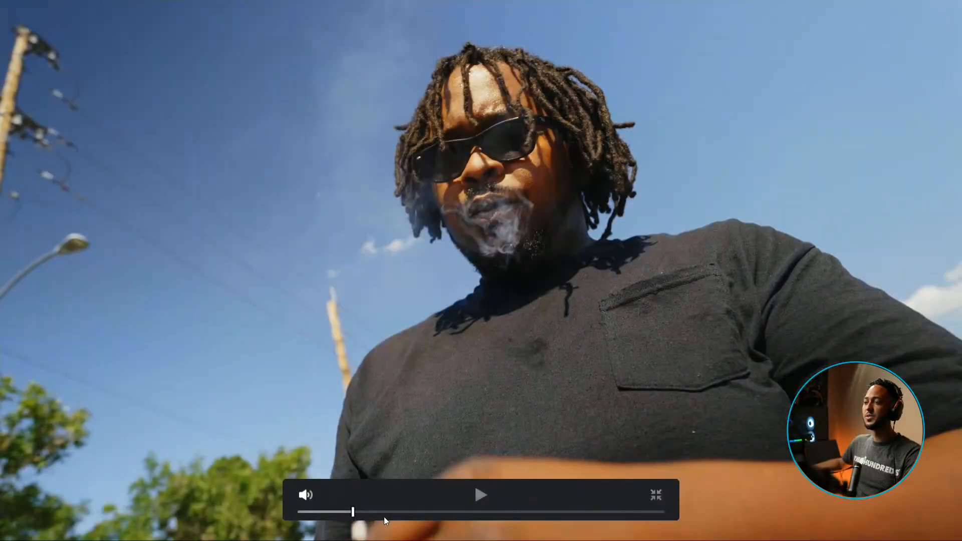
left_click_drag(384, 517, 423, 522)
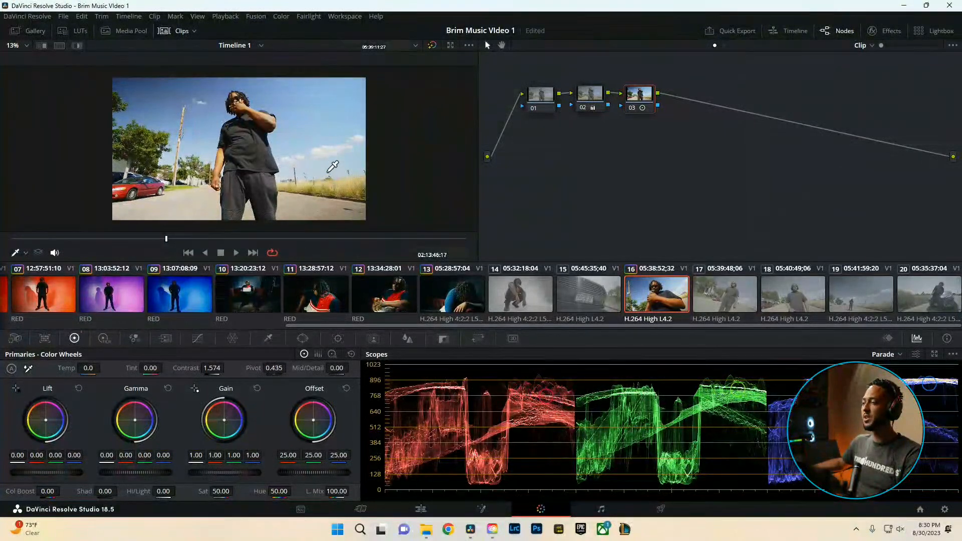
Qualify the highlights in node 01 with luminance low 68.4 and low softness about 20.5, checking the selection with the highlight view
left_click(539, 95)
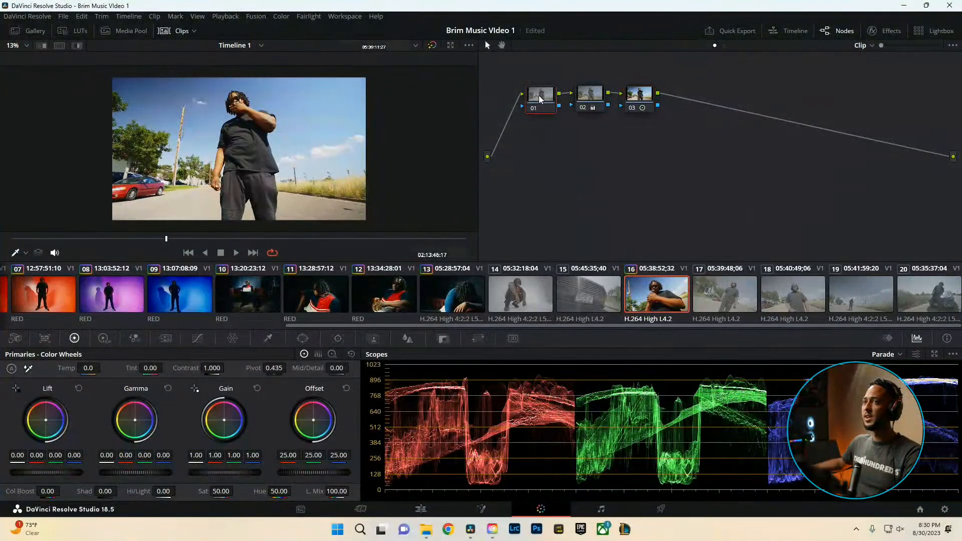
left_click(268, 339)
left_click_drag(201, 484, 201, 485)
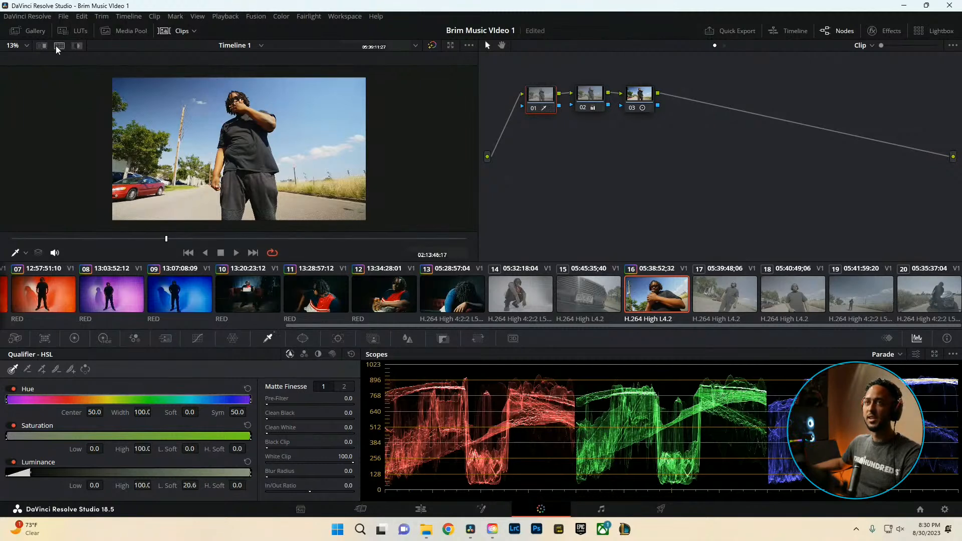
left_click(76, 46)
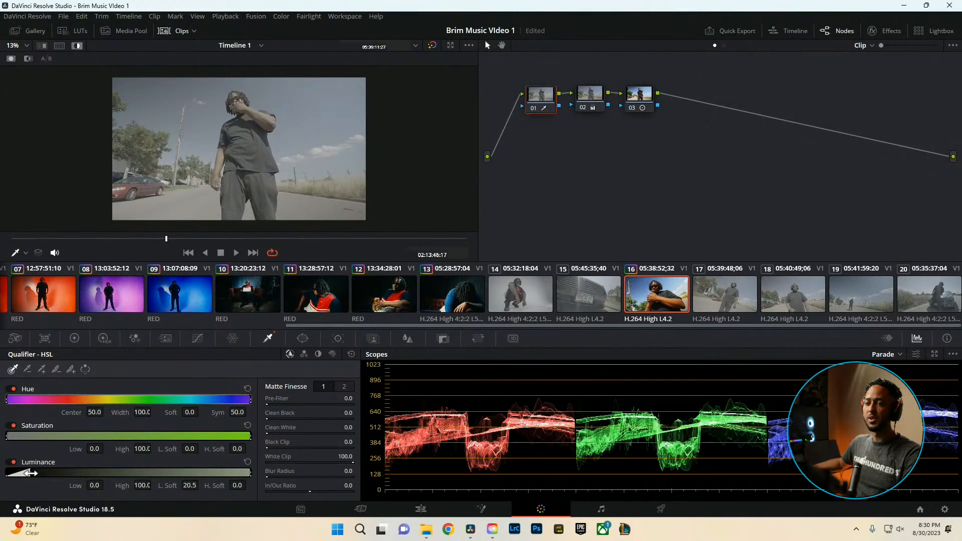
left_click_drag(29, 473, 200, 484)
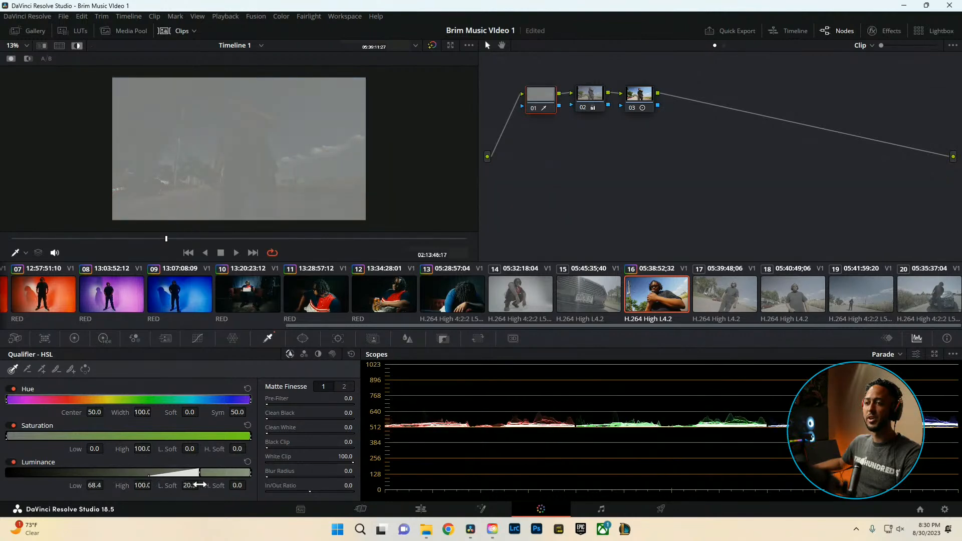
left_click(78, 46)
Set node 01's highlights to -100.00 and compare the image in full screen
left_click(74, 338)
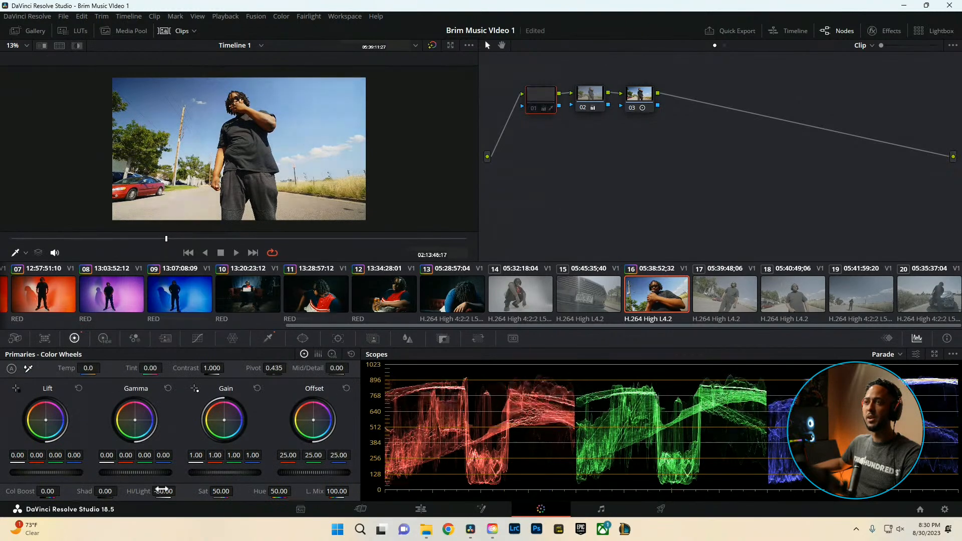
key("ctrl+f")
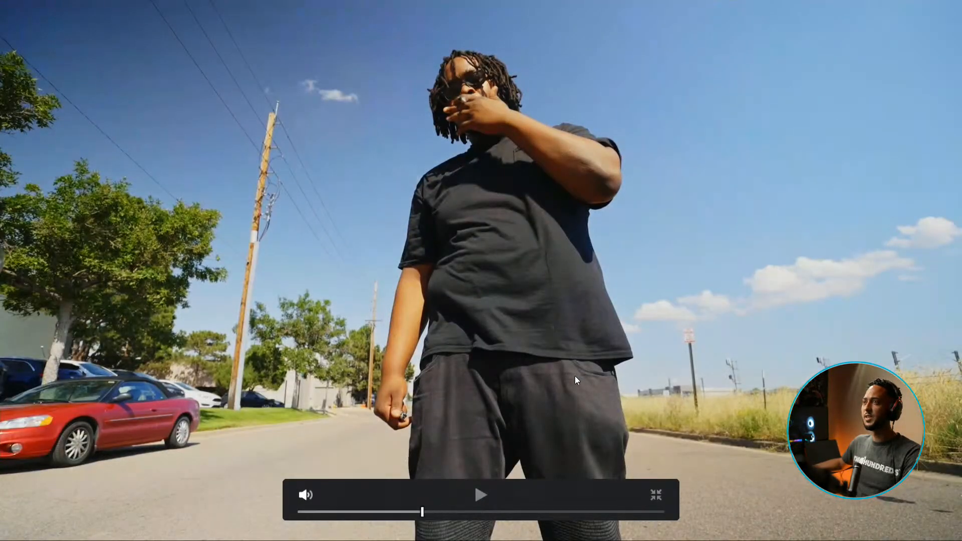
key("Escape")
key("ctrl+f")
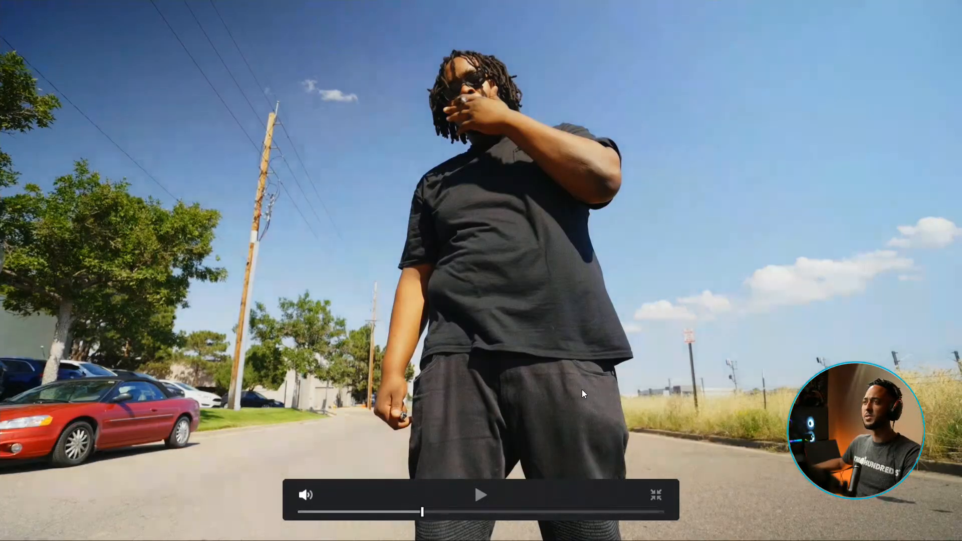
key("Escape")
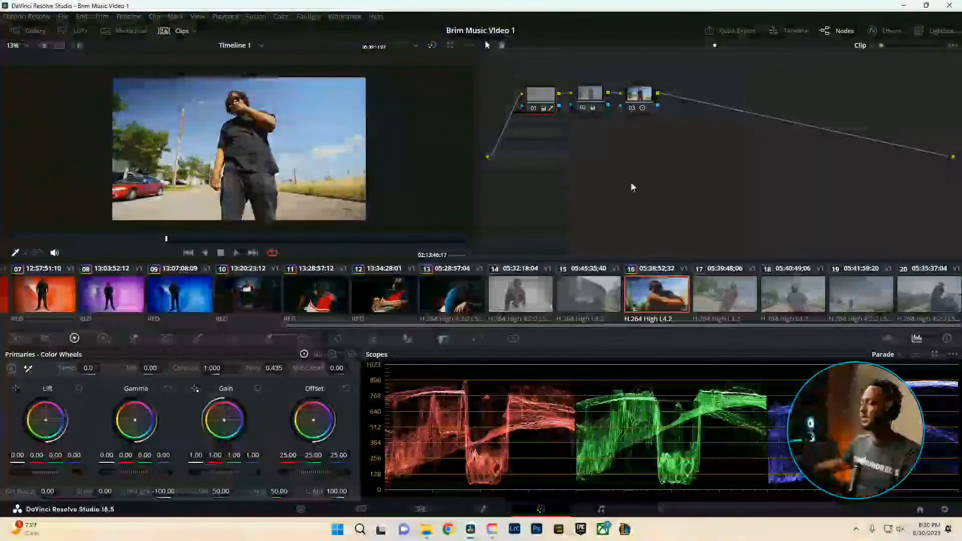
Add two serial nodes, 04 and 05, after node 03
left_click_drag(747, 131, 537, 75)
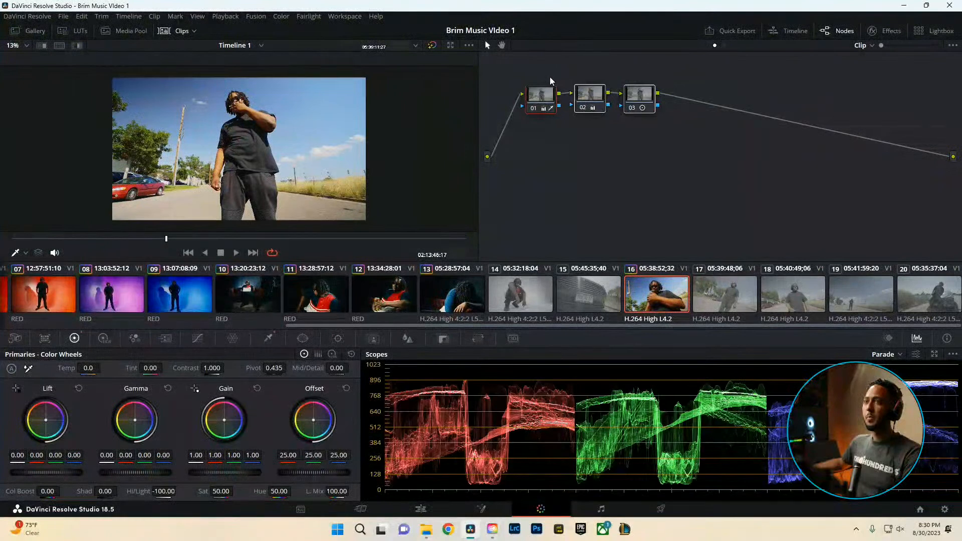
left_click(640, 103)
key("alt+s")
key("alt+s")
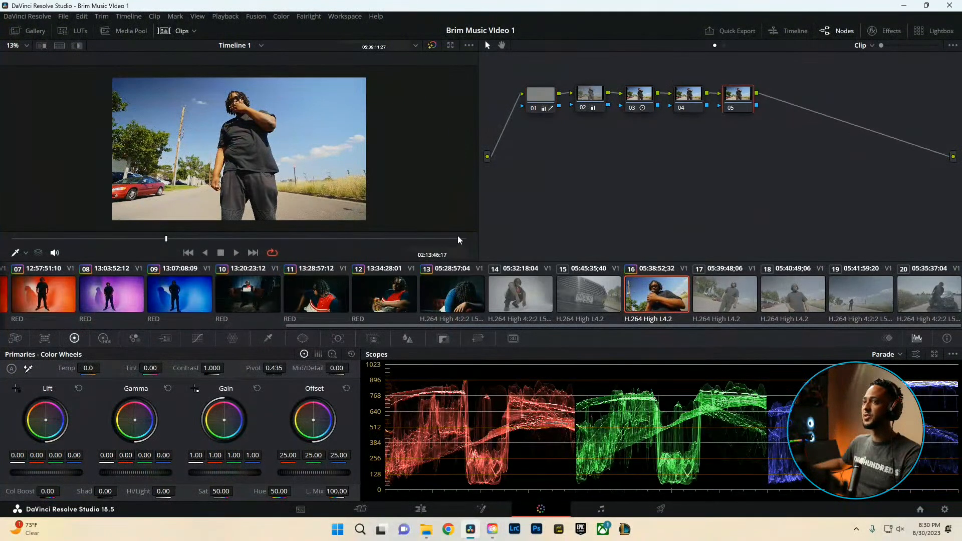
Rotate the sky blues in node 05's Hue Vs Hue curve by 15.20 at input hue 111.79, and check it full screen
left_click(197, 339)
left_click(225, 354)
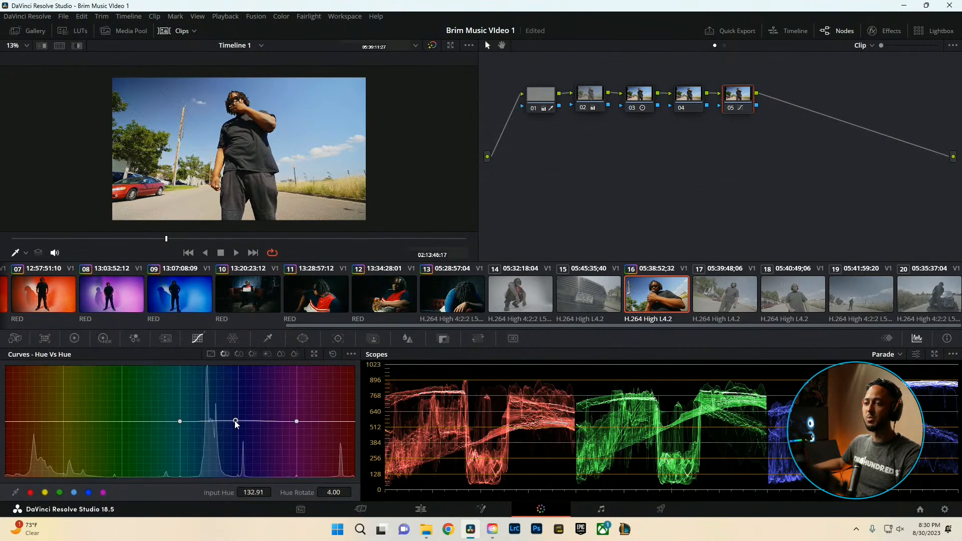
left_click_drag(235, 422, 215, 416)
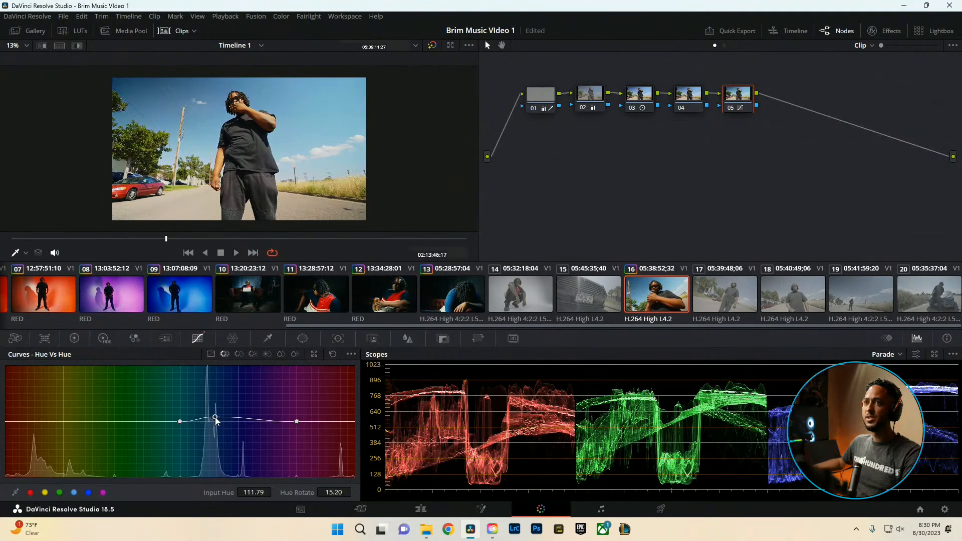
key("ctrl+f")
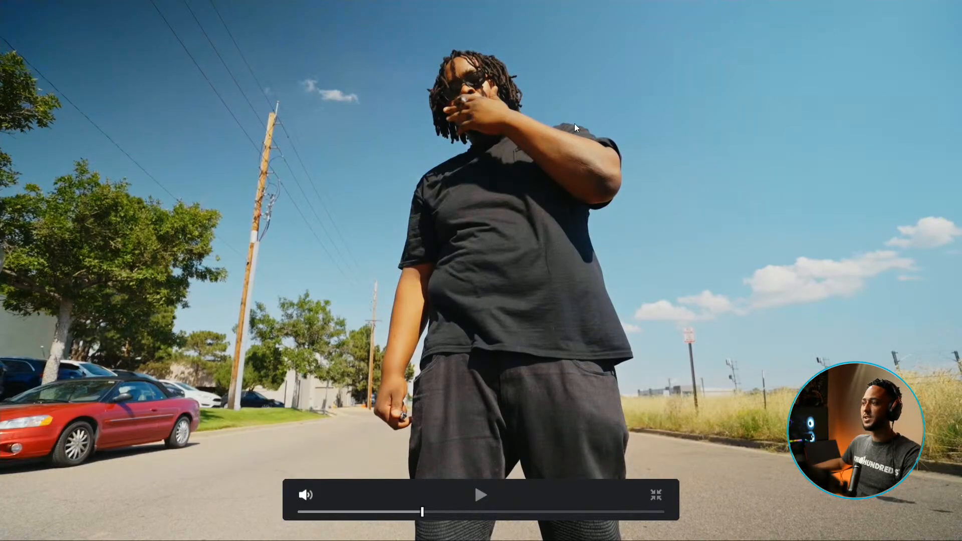
key("ctrl+f")
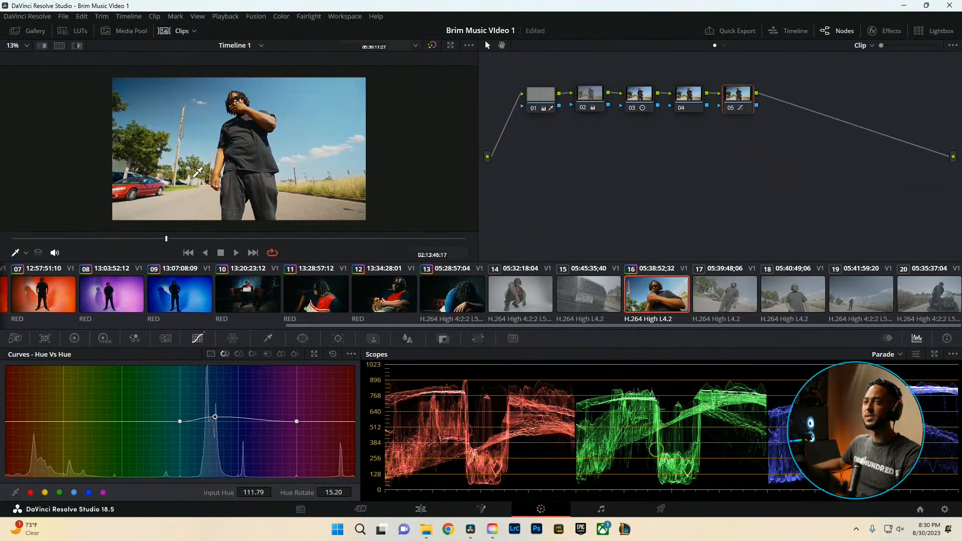
Sample the roadside grass and set its Hue Vs Hue rotation to -17.75 at input hue 314.14, then check it full screen
left_click(326, 191)
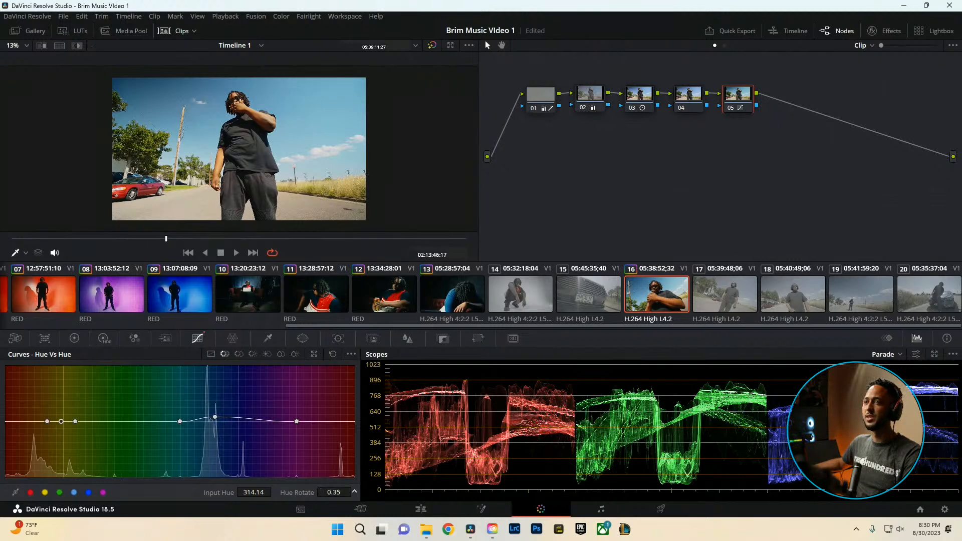
mouse_move(61, 423)
left_mouse_down()
mouse_move(61, 430)
mouse_move(61, 379)
mouse_move(61, 426)
left_mouse_up()
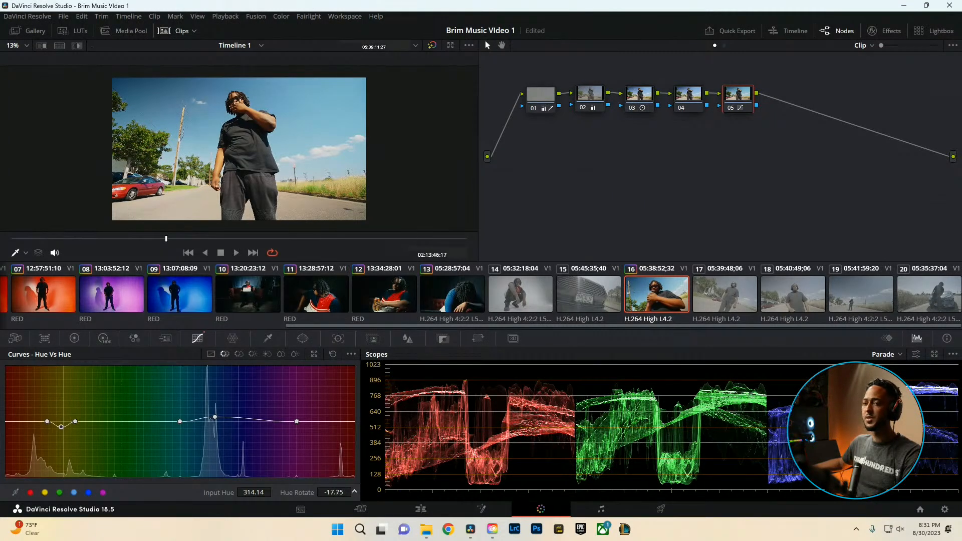
key("ctrl+f")
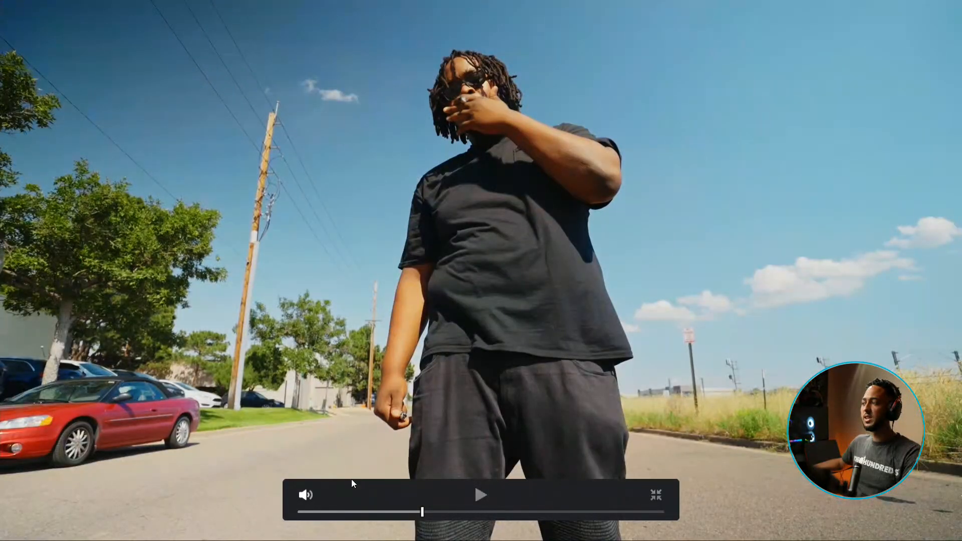
Compare the ungraded clip 19 with the graded clip 16 in full screen
key("ctrl+f")
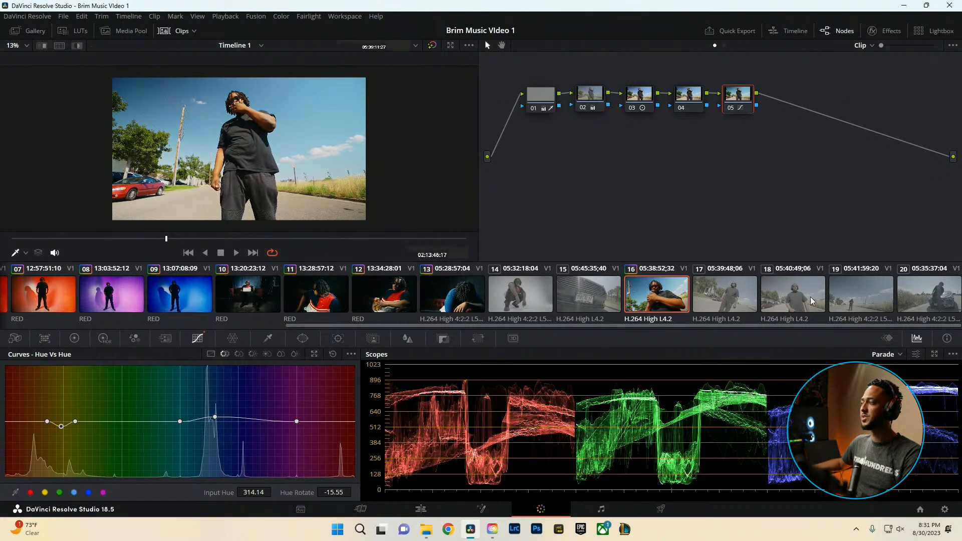
left_click(860, 300)
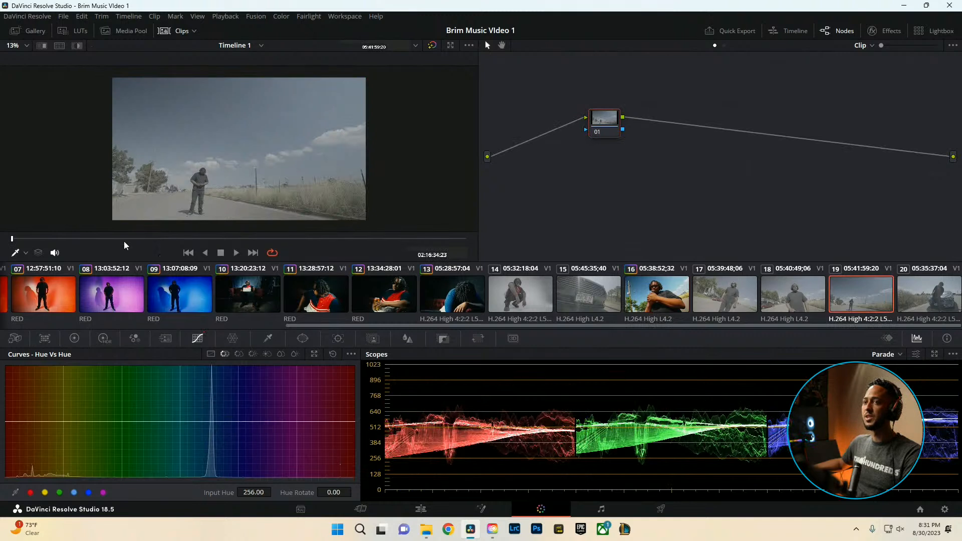
left_click_drag(149, 241, 153, 239)
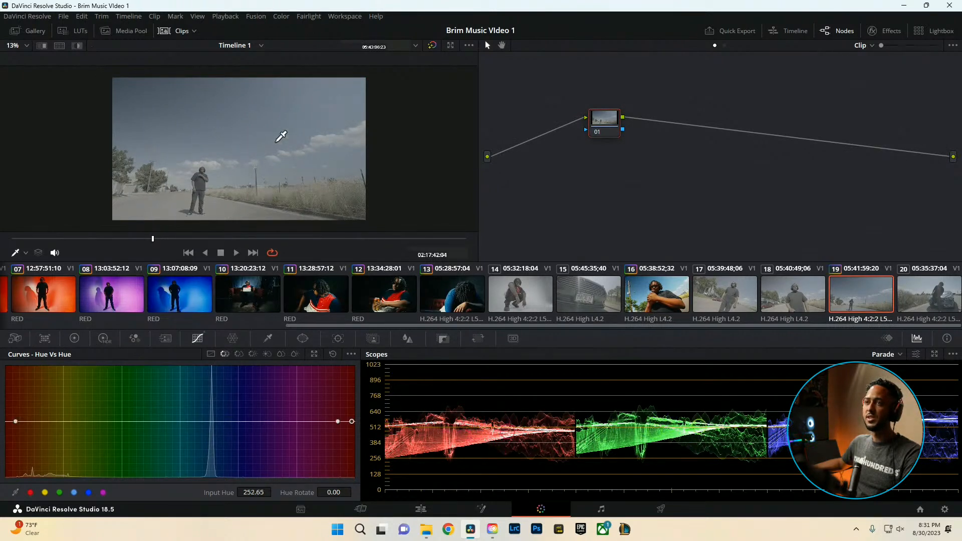
left_click(313, 178)
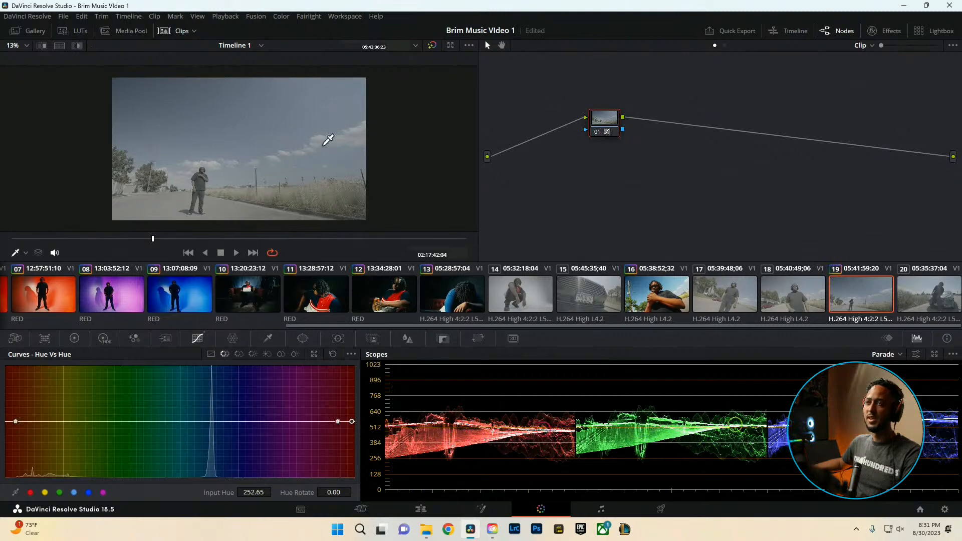
key("ctrl+f")
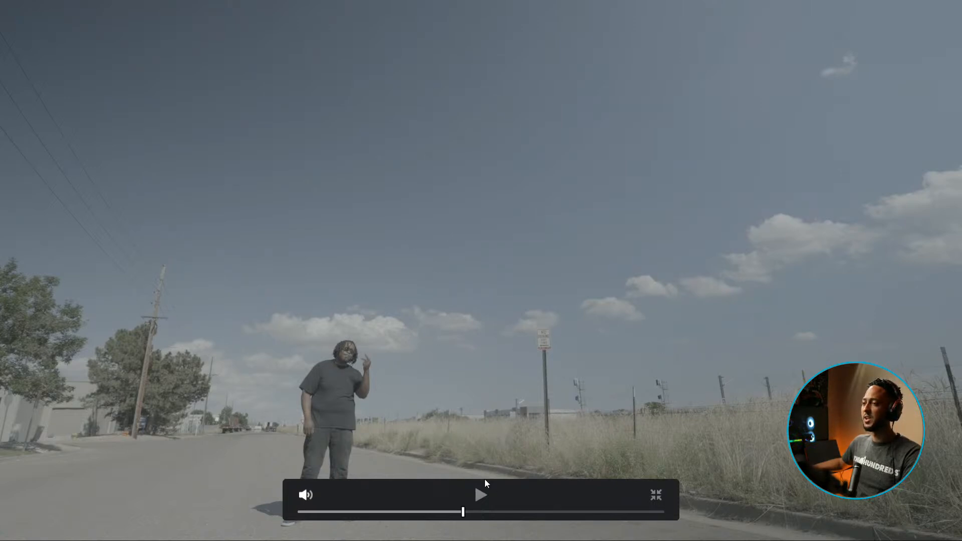
key("Escape")
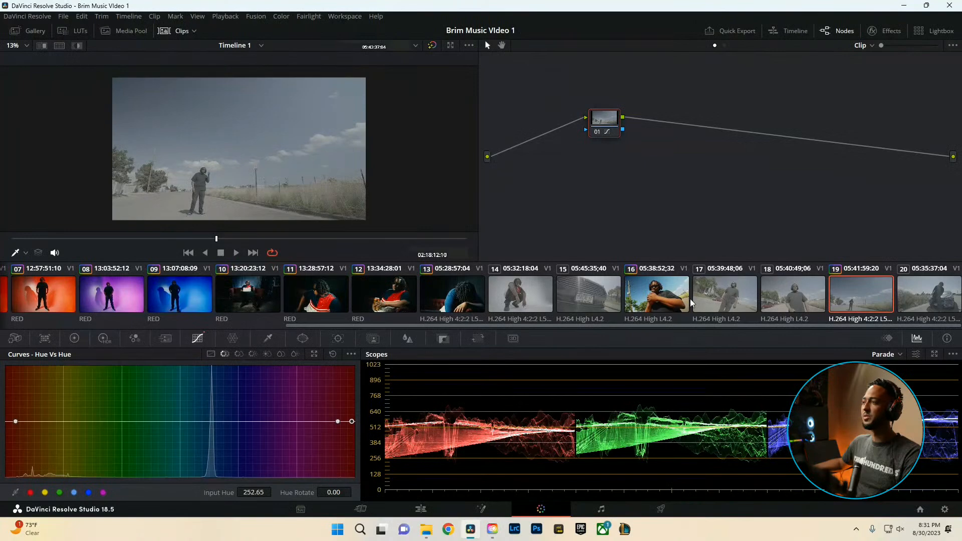
left_click(666, 297)
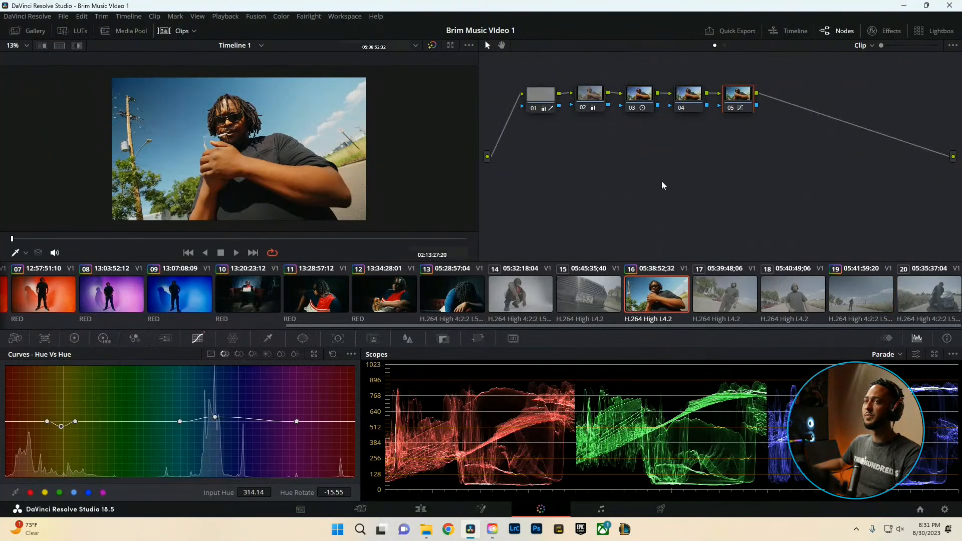
key("ctrl+f")
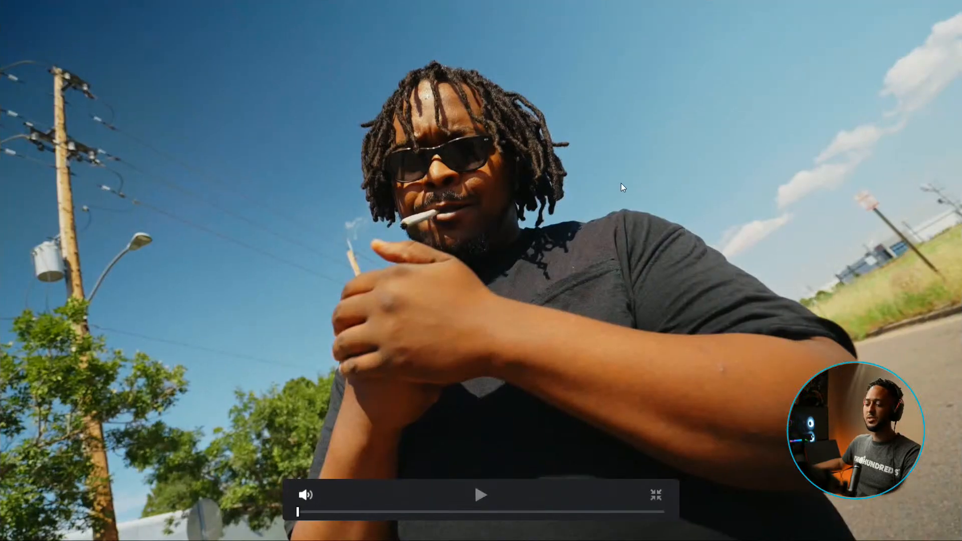
key("Escape")
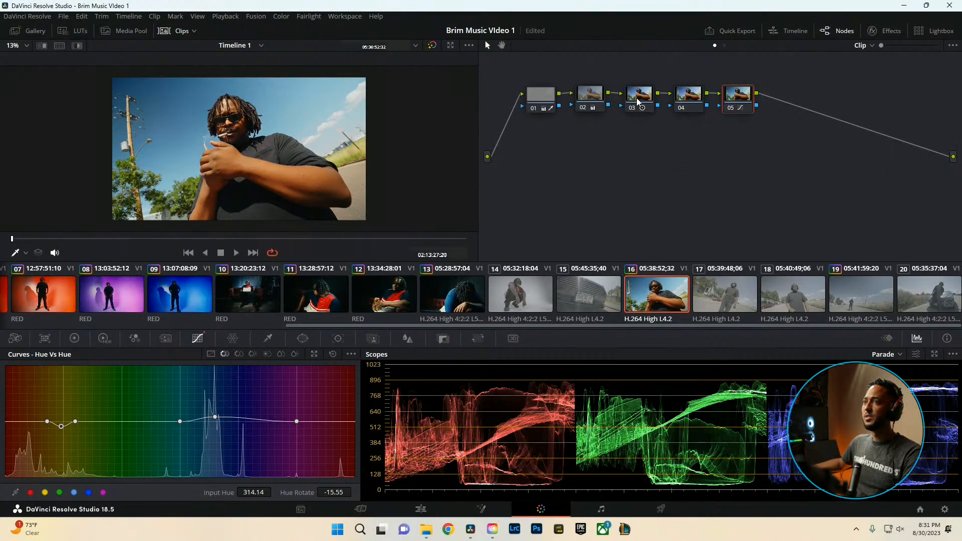
Move node 05 further along the chain, set node 04's red gamma to -0.05, and check the image full screen
left_click(688, 108)
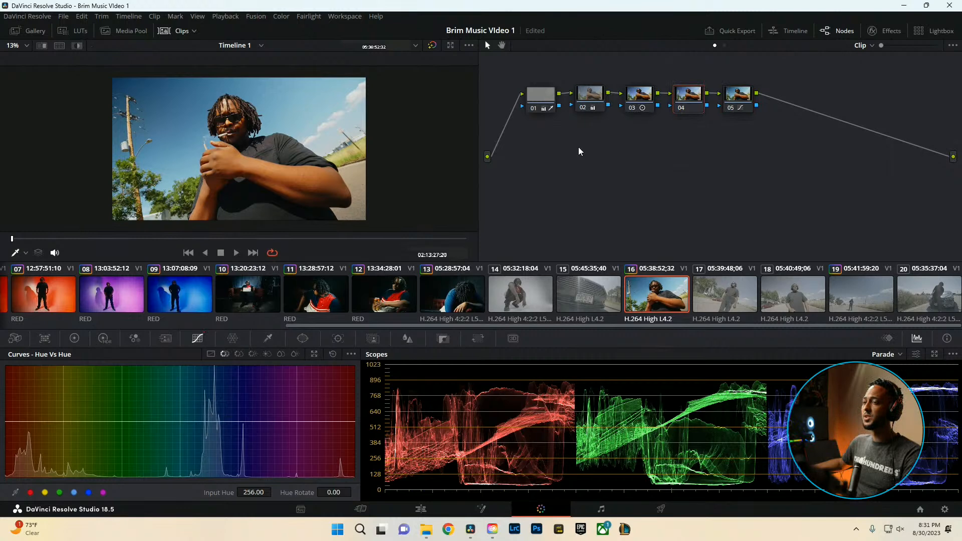
left_click_drag(739, 101, 765, 95)
left_click(693, 101)
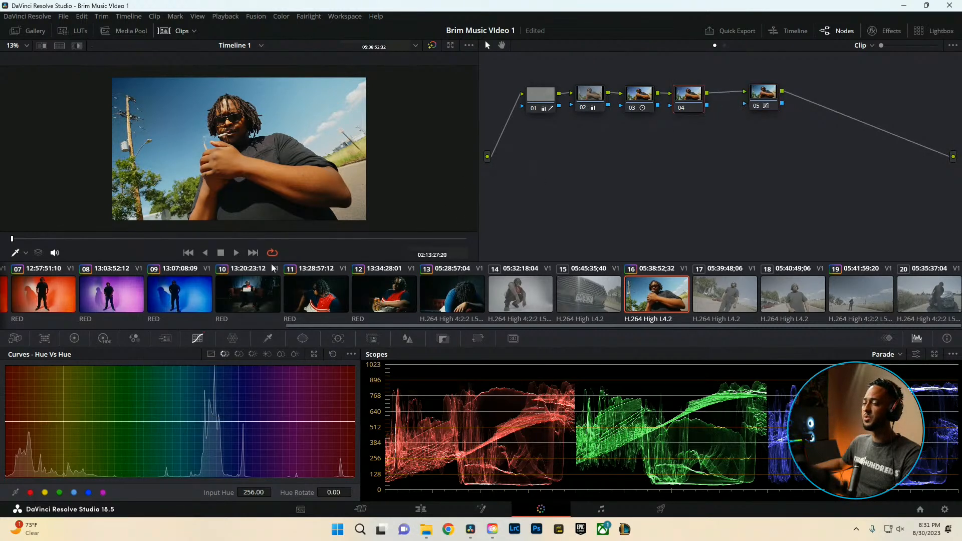
left_click(74, 339)
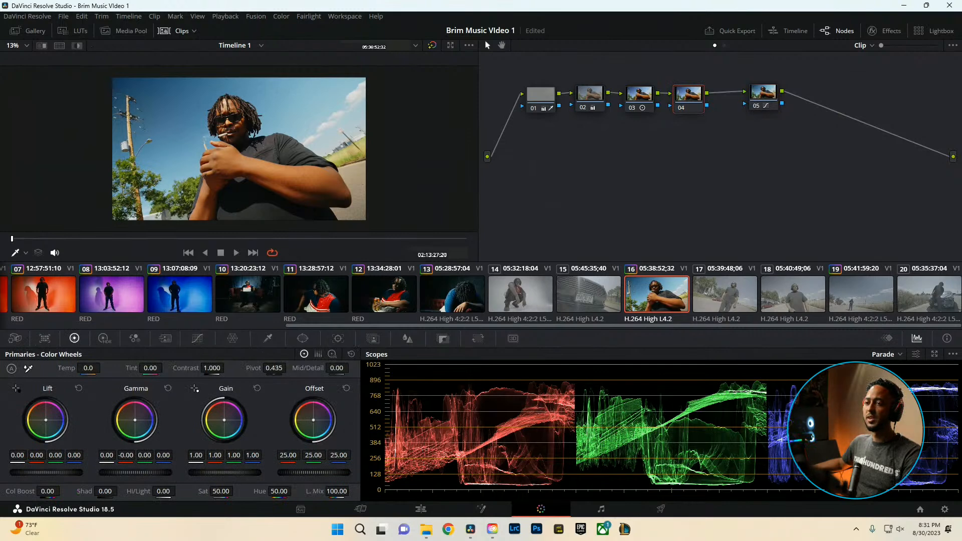
left_click_drag(125, 454, 112, 455)
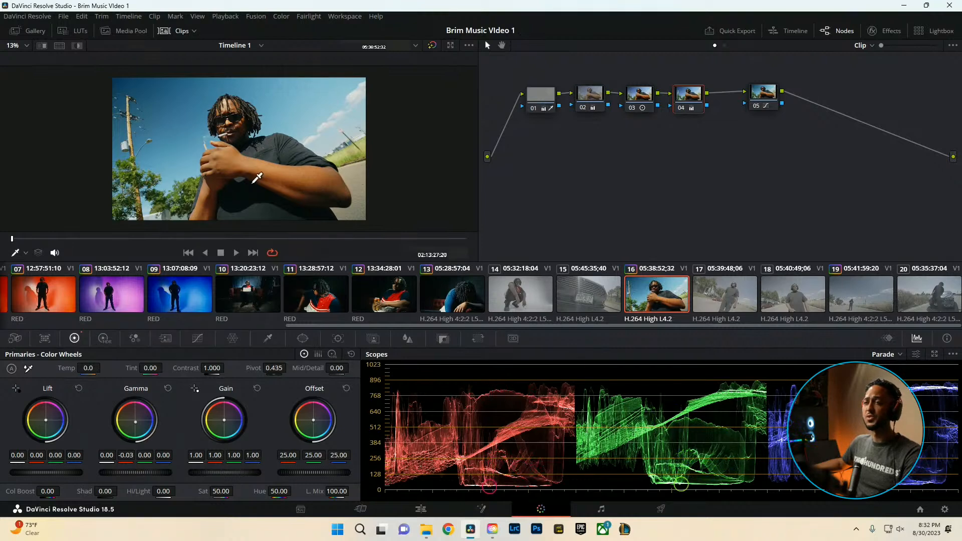
left_click_drag(141, 474, 137, 475)
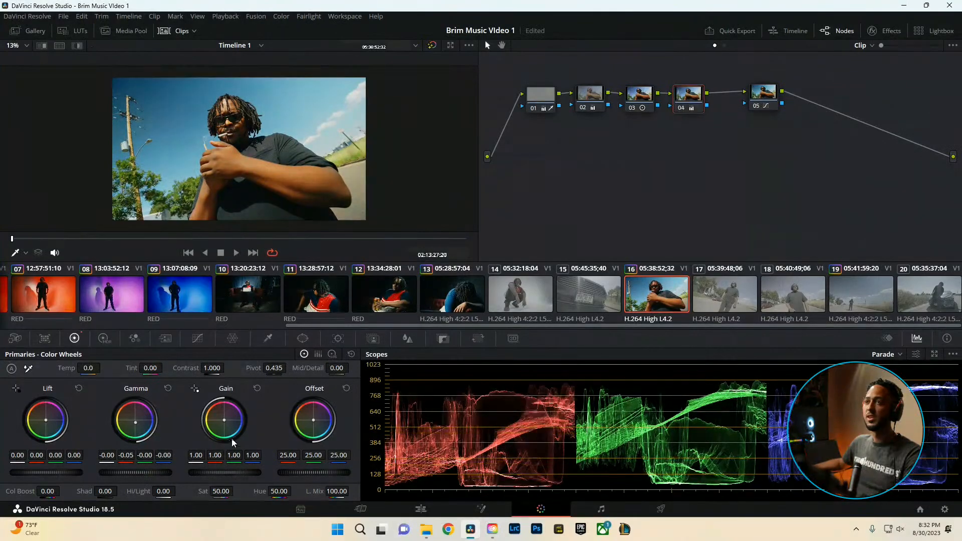
key("ctrl+f")
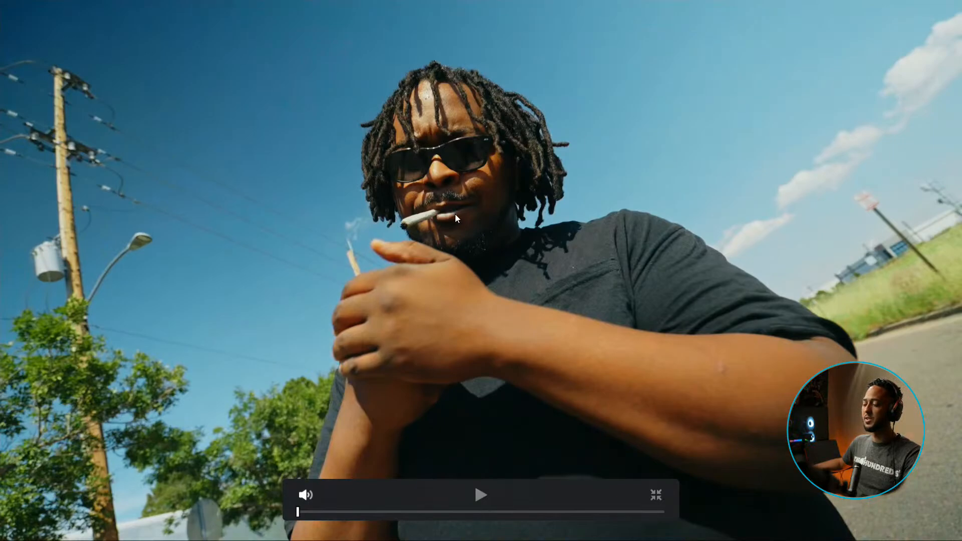
key("Escape")
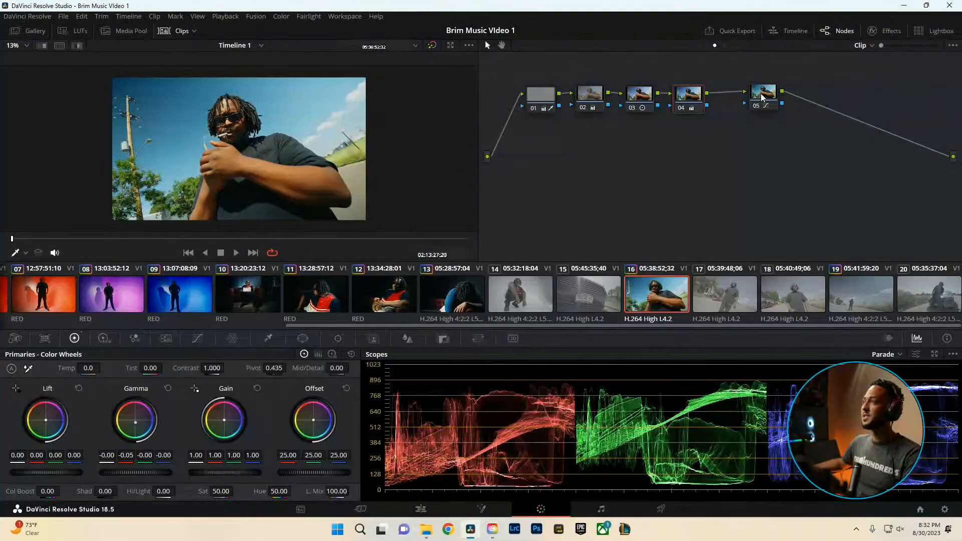
Toggle all grades off and on in full screen to compare clip 16 before and after
left_click_drag(802, 133, 554, 77)
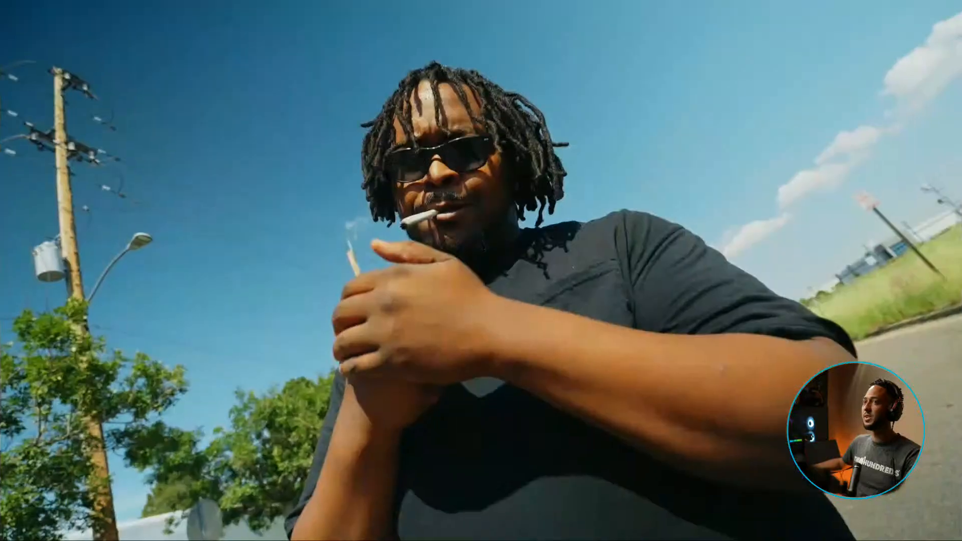
key("shift+d")
key("shift+d")
key("shift+d")
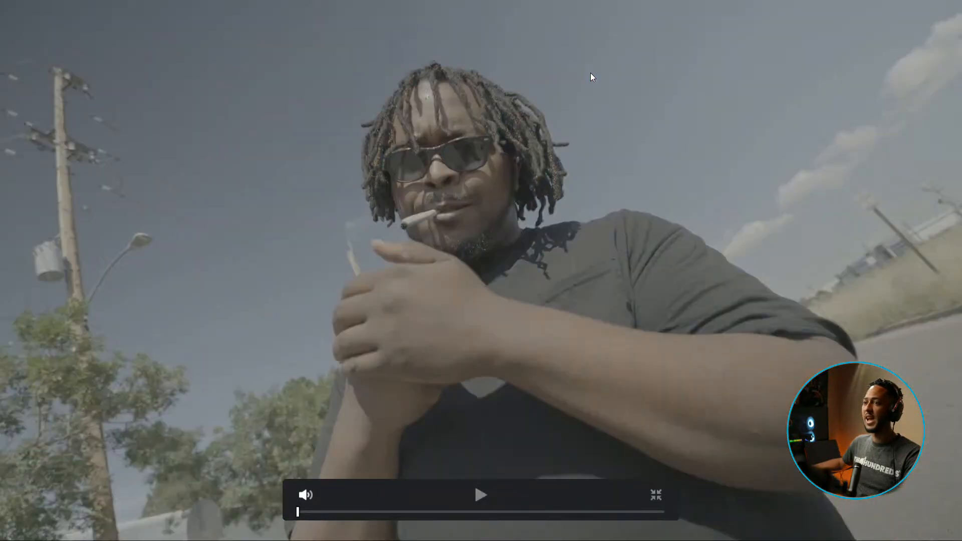
key("shift+d")
key("Escape")
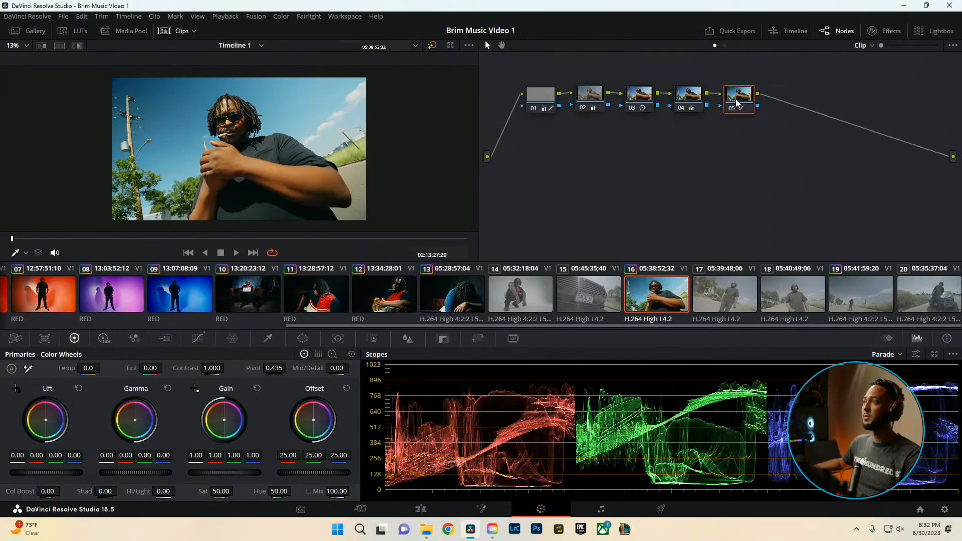
Add serial node 06 after node 05 and space nodes 04 and 05 evenly
left_click_drag(736, 103, 741, 102)
key("alt+s")
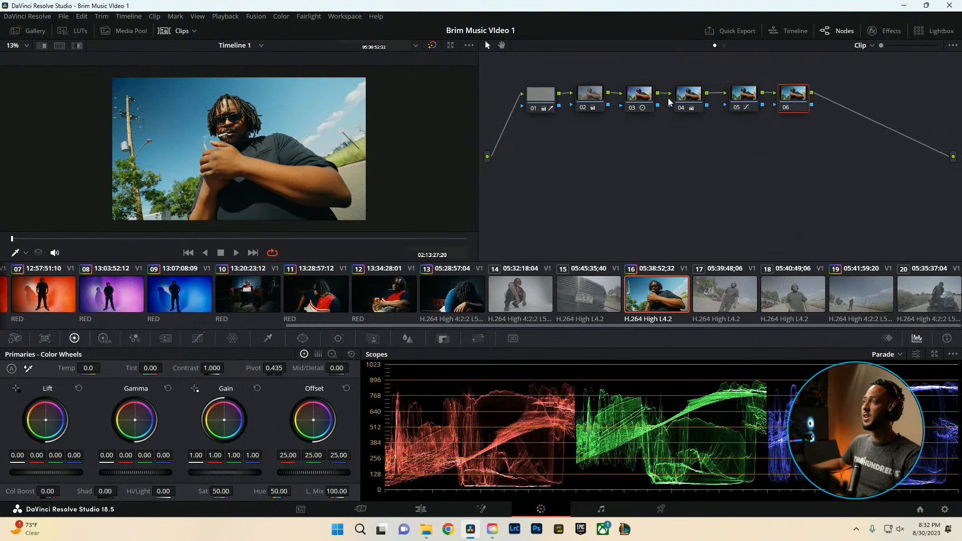
left_click(646, 105)
left_click_drag(687, 101, 692, 101)
Add a shadow point and a highlight point to node 03's custom curve, raise the highlight point slightly, and check it full screen
left_click(641, 100)
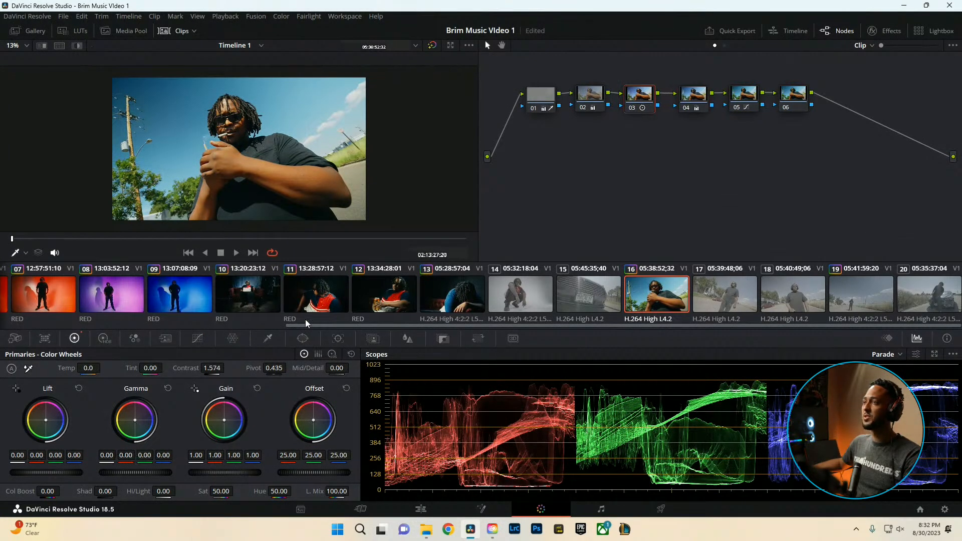
left_click(197, 338)
left_click(211, 353)
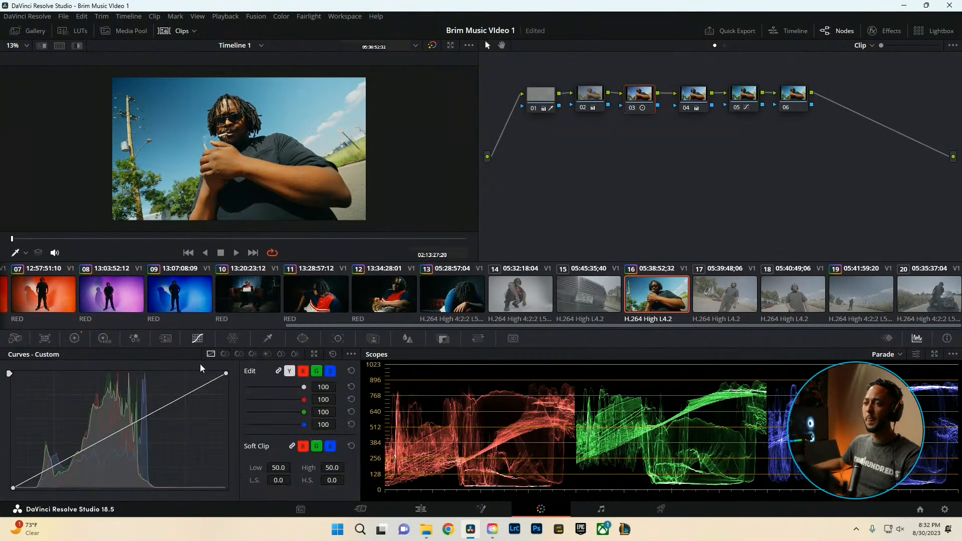
left_click(47, 468)
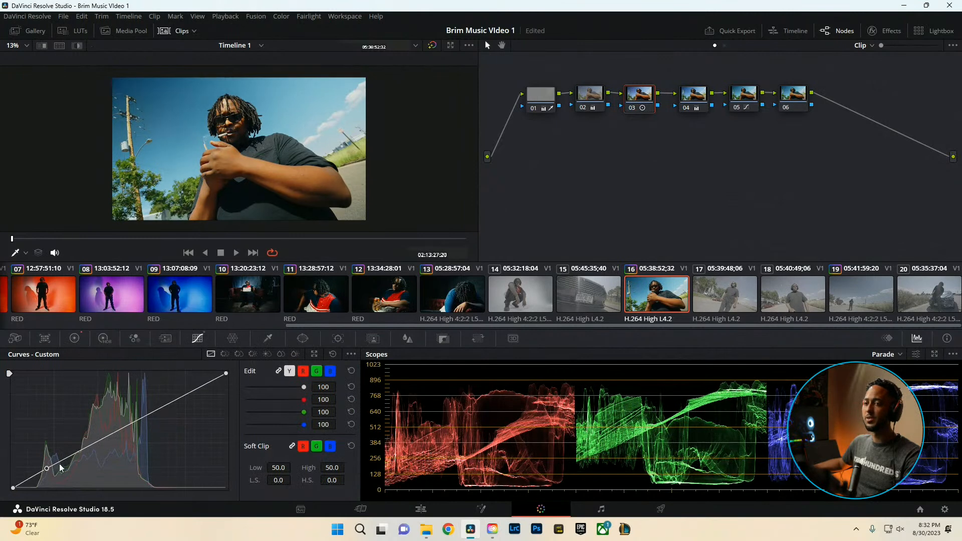
left_click(145, 415)
left_click_drag(145, 415, 143, 410)
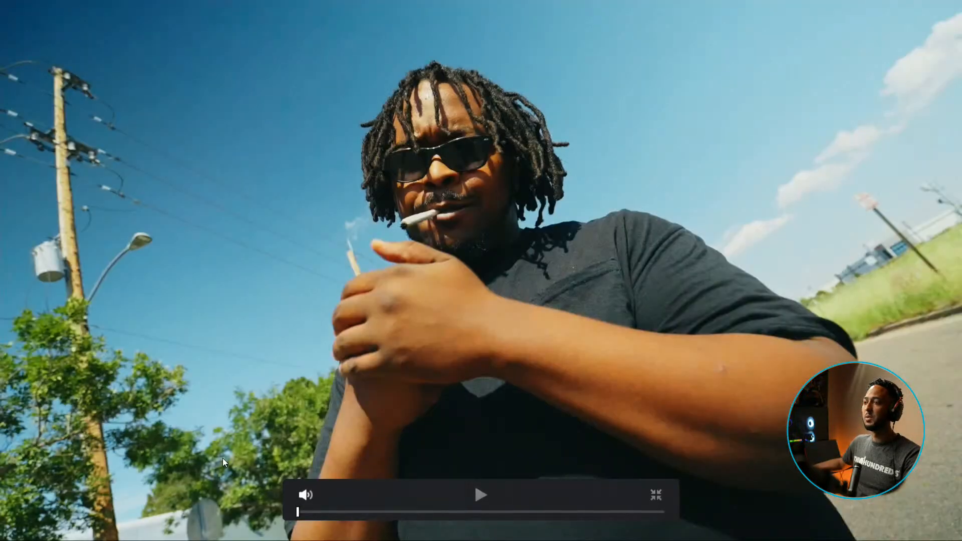
key("Escape")
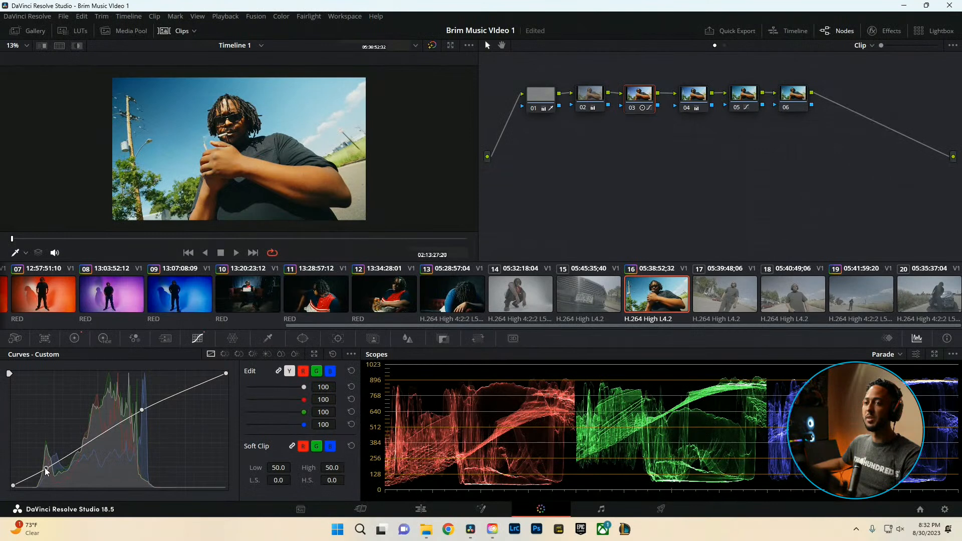
Lower the shadow point on node 03's custom curve slightly and check the contrast full screen
left_click_drag(44, 467, 50, 471)
key("ctrl+f")
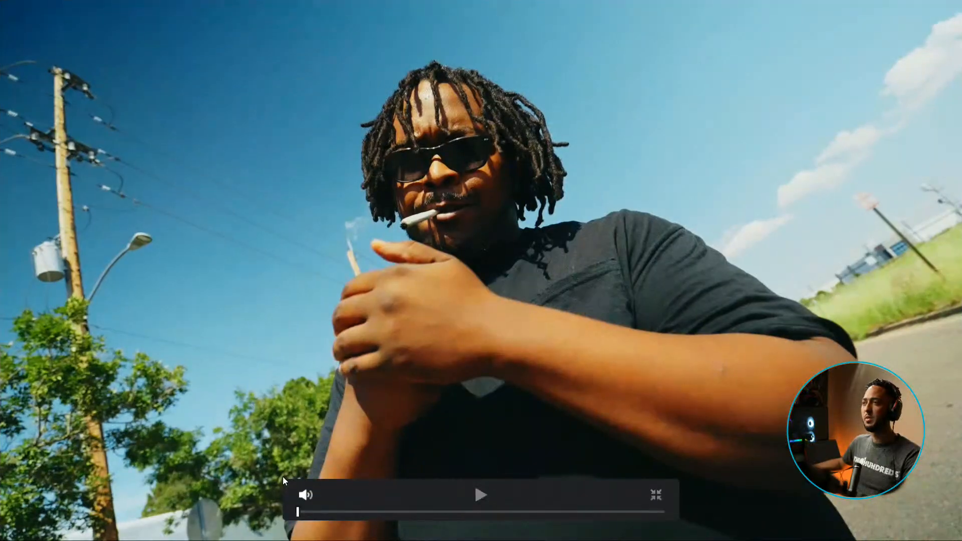
key("Escape")
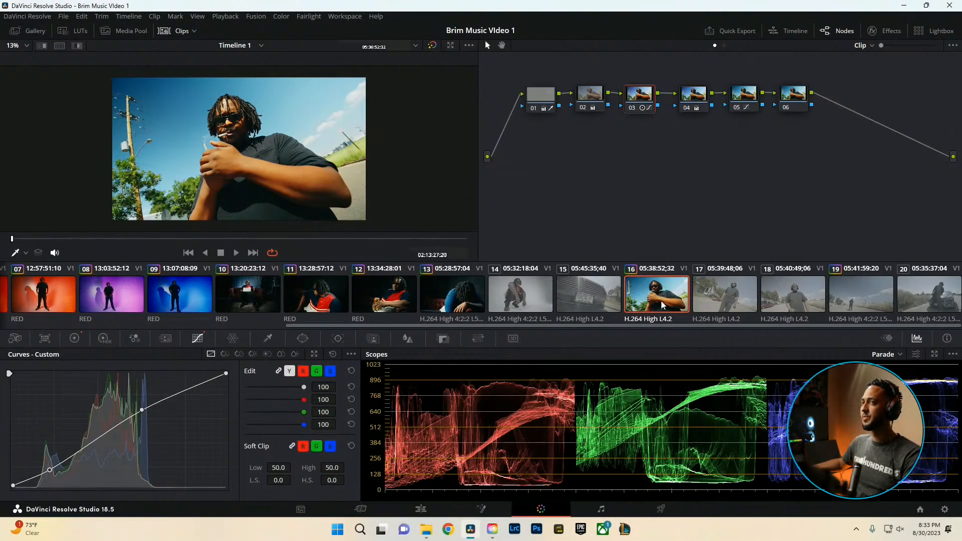
Search the effects library for "glow" and apply the Glow effect to node 06, placed below the node chain
left_click(792, 102)
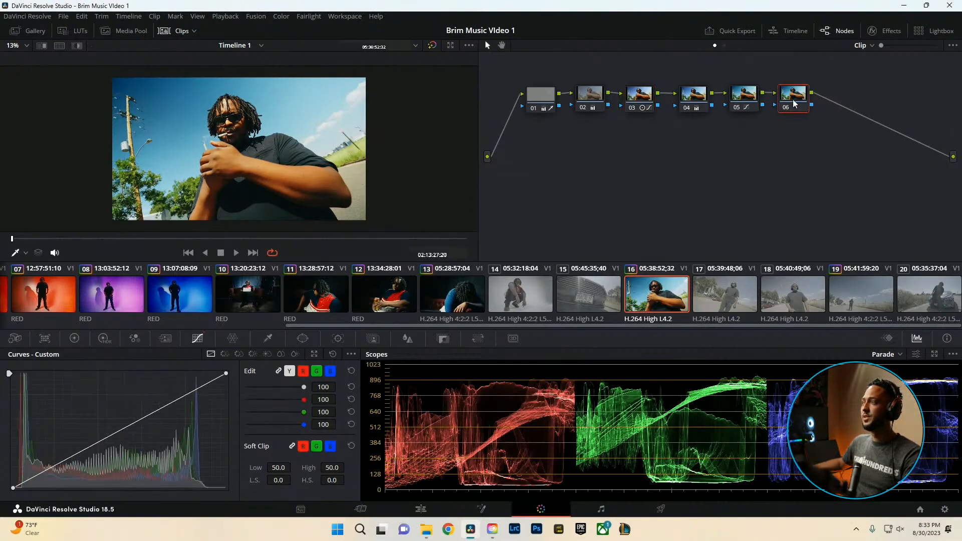
left_click(891, 31)
left_click(934, 45)
type("gl")
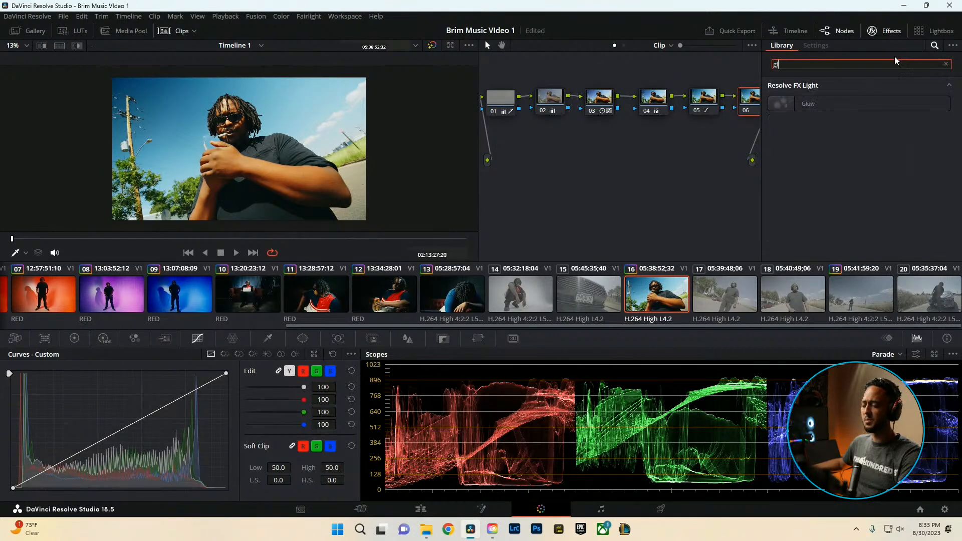
type("ow")
left_click_drag(808, 104, 516, 179)
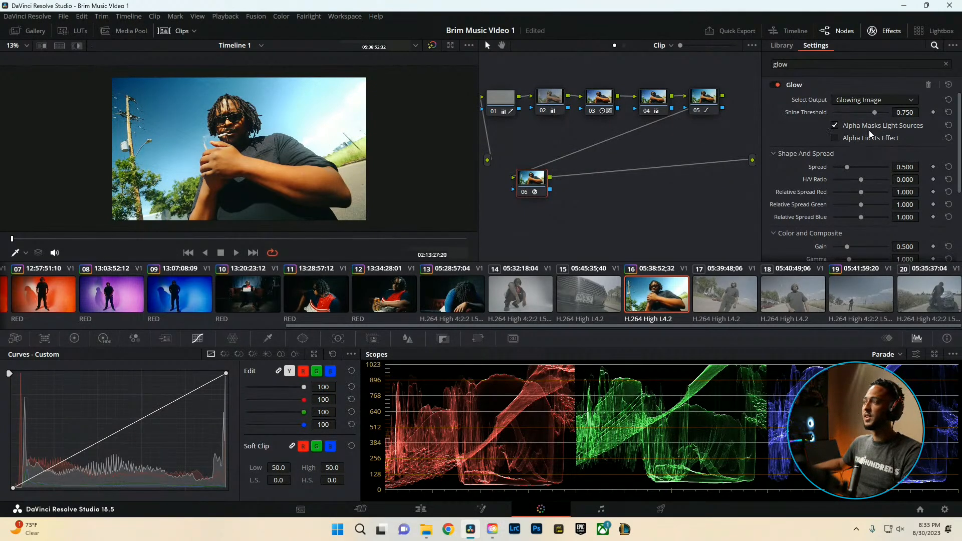
Set the Glow's composite type to Softlight and its shine threshold to 0.000
scroll(806, 213, "down", 3)
left_click(852, 230)
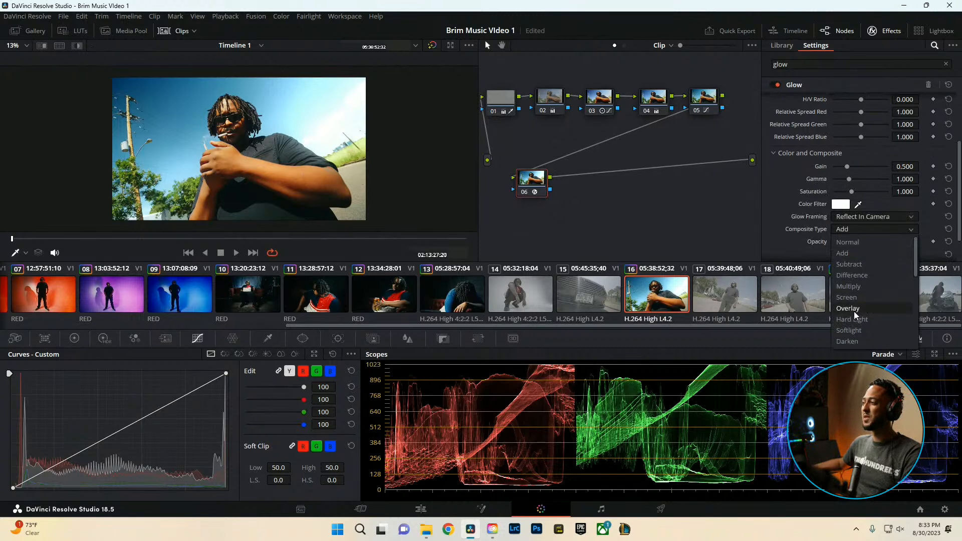
left_click(857, 299)
scroll(801, 126, "up", 3)
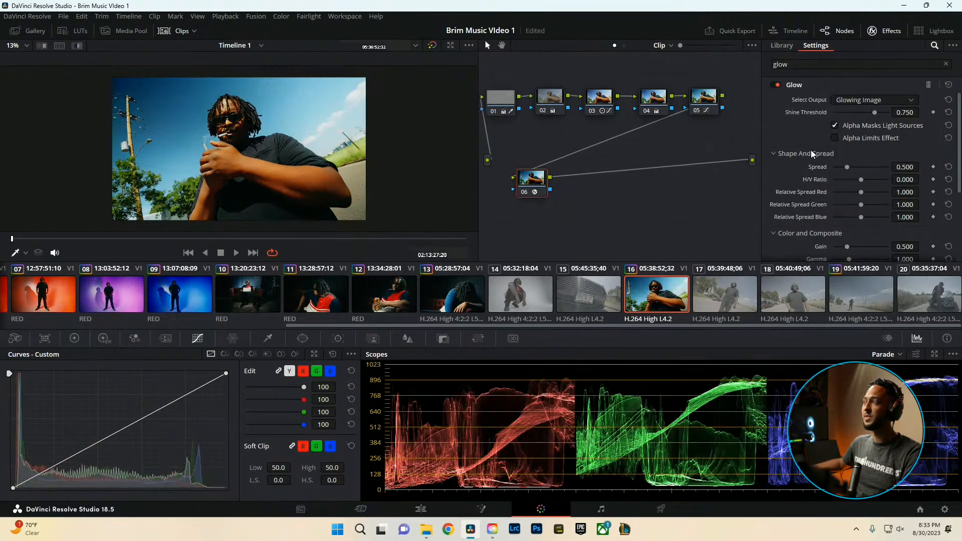
left_click_drag(872, 112, 834, 118)
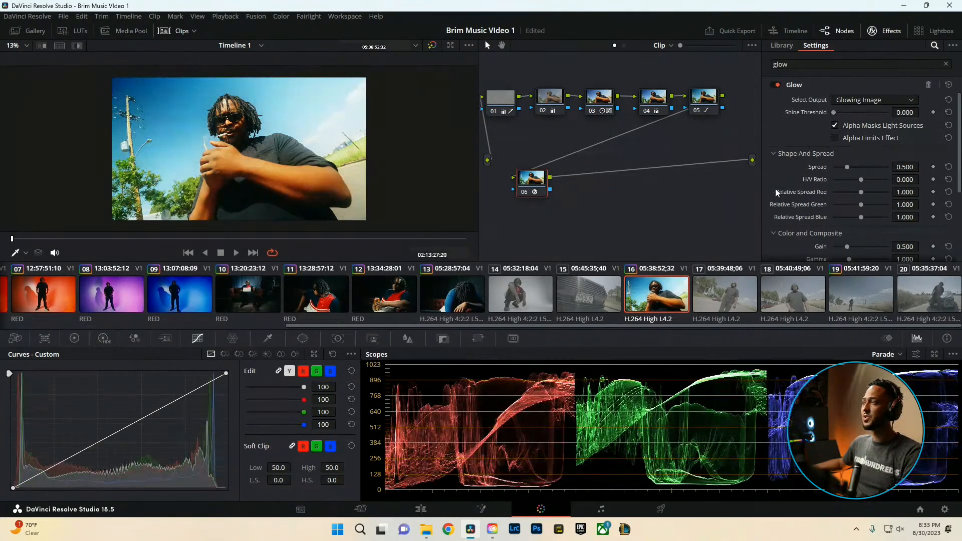
Reduce the Glow effect's Global Blend and check the image full screen
scroll(776, 189, "down", 2)
scroll(775, 197, "down", 2)
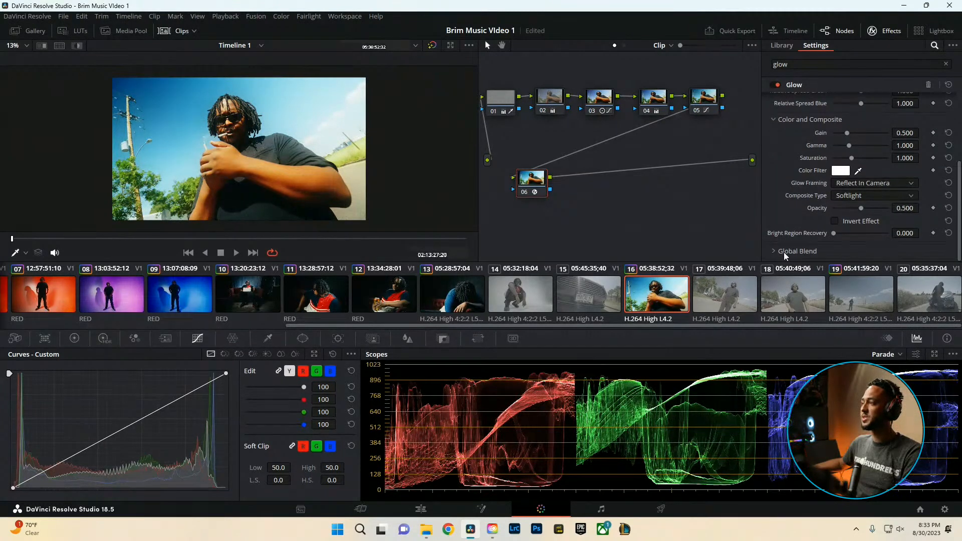
scroll(827, 240, "down", 1)
mouse_move(849, 251)
left_mouse_down()
mouse_move(861, 252)
mouse_move(837, 257)
mouse_move(849, 264)
left_mouse_up()
key("ctrl+f")
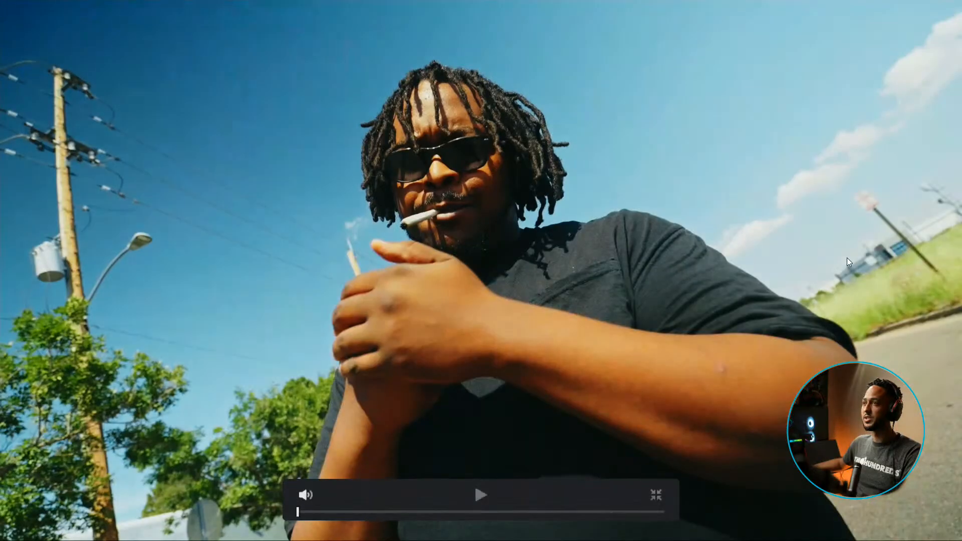
Toggle nodes 01 to 05 together to compare the image with and without the grade, including full screen
key("Escape")
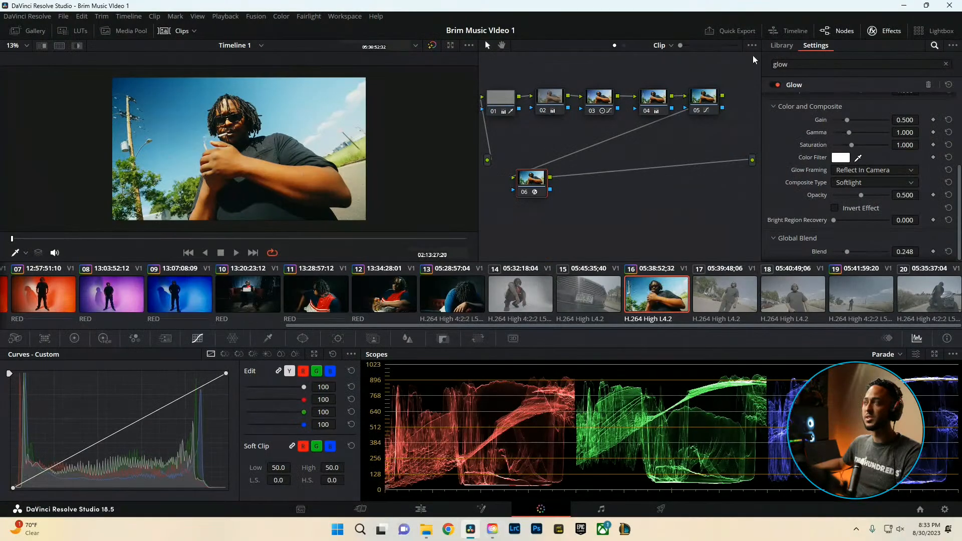
left_click(889, 32)
left_click_drag(791, 230, 510, 78)
key("ctrl+d")
key("ctrl+d")
key("ctrl+d")
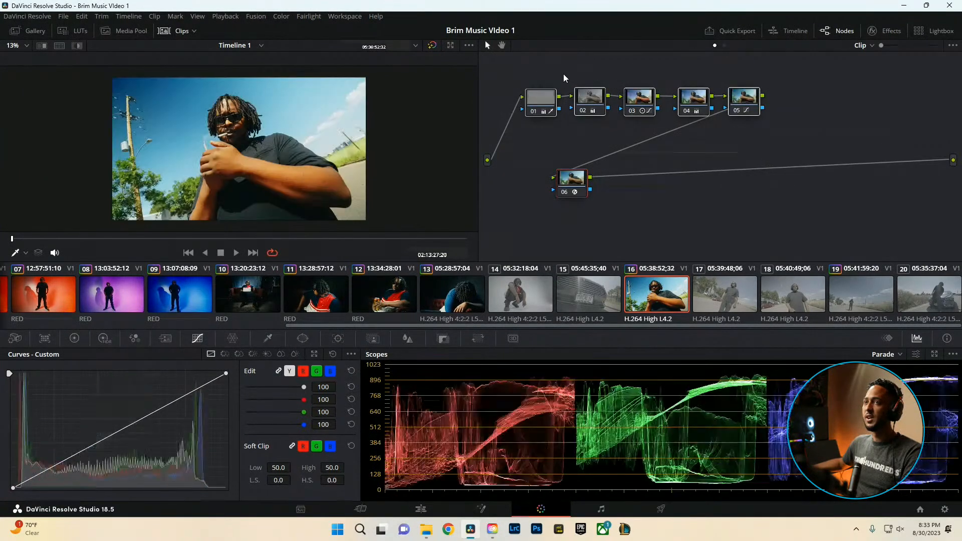
key("ctrl+d")
key("ctrl+d")
key("ctrl+d")
key("ctrl+f")
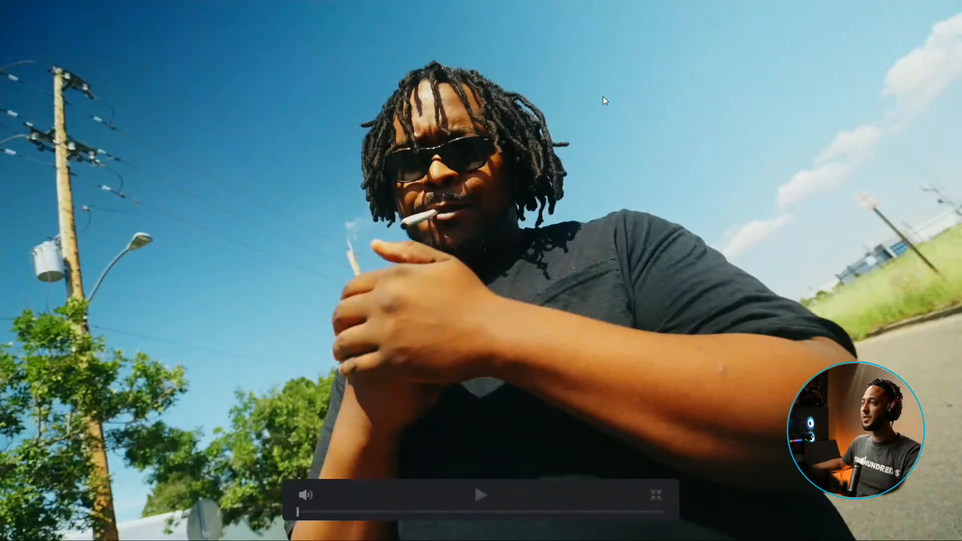
key("Escape")
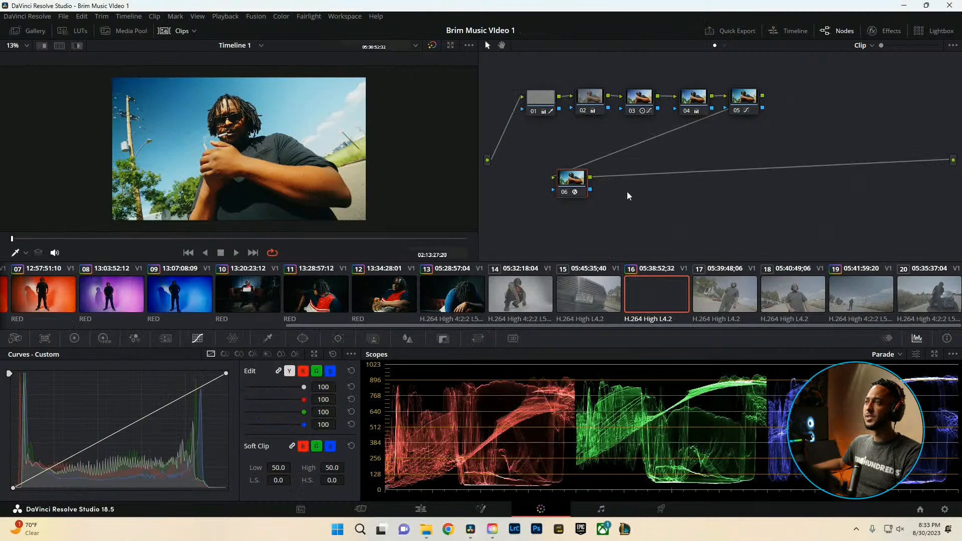
Add a serial node after node 05 and arrange it below the main chain, above the glow node
left_click(735, 102)
key("alt+s")
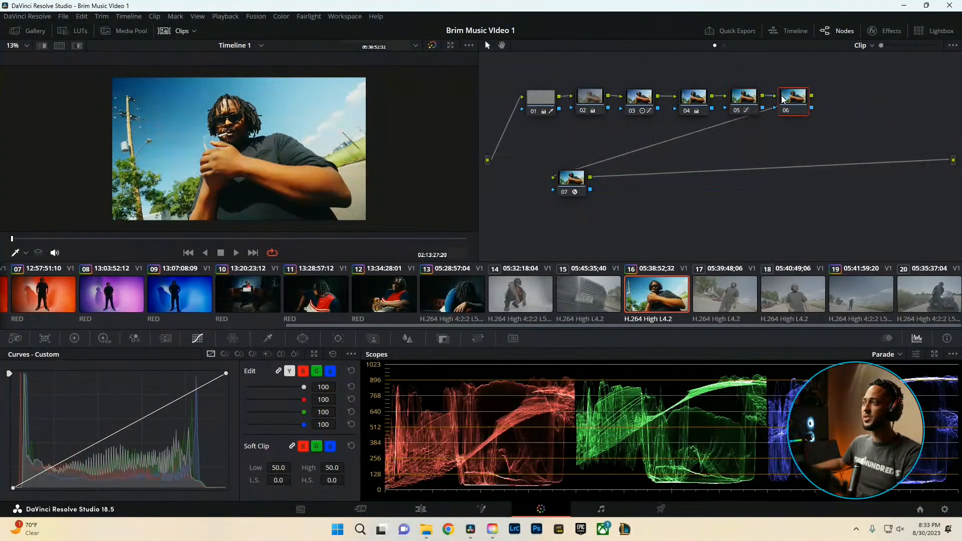
left_click_drag(552, 212, 548, 211)
left_click(543, 153)
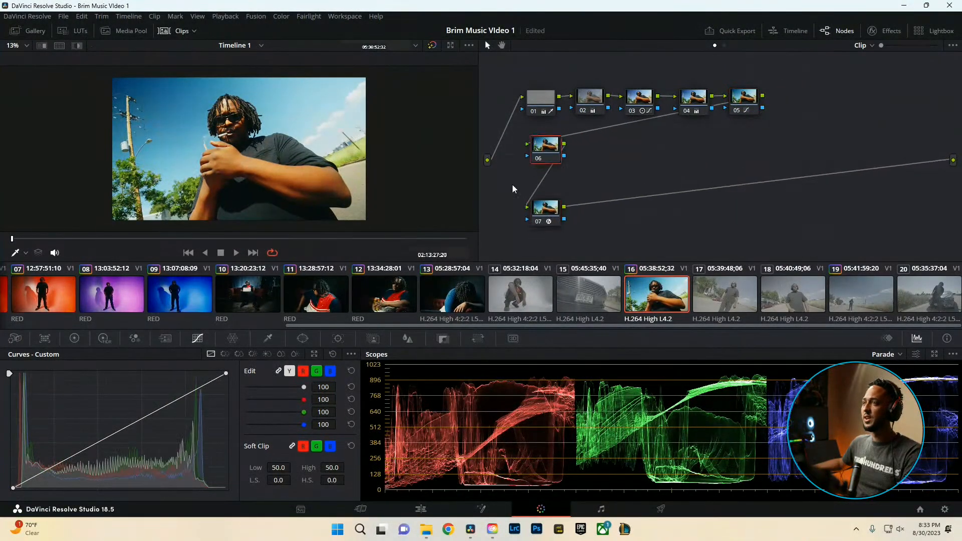
Sample the man's skin tone with the HSL qualifier on node 06 and show the selection highlight
left_click(268, 338)
left_click(231, 159)
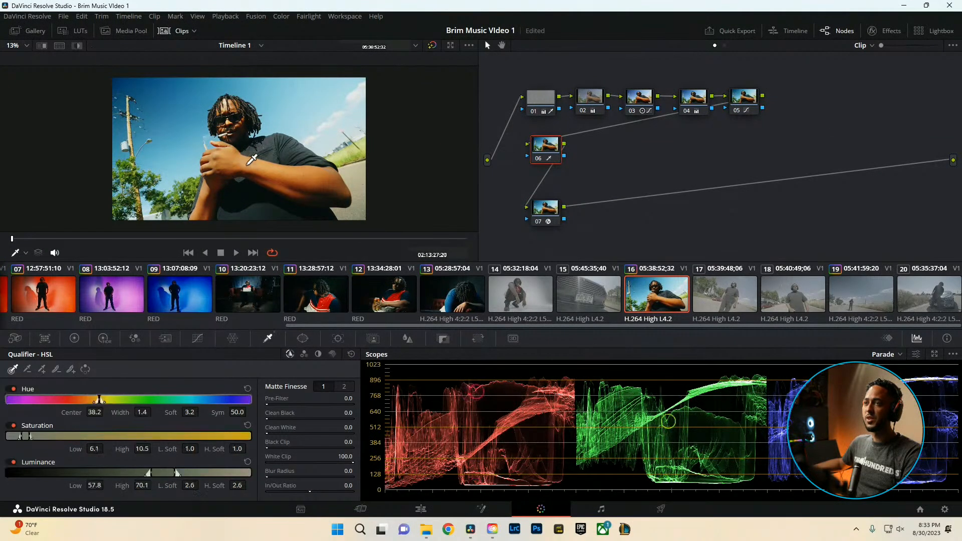
left_click(77, 46)
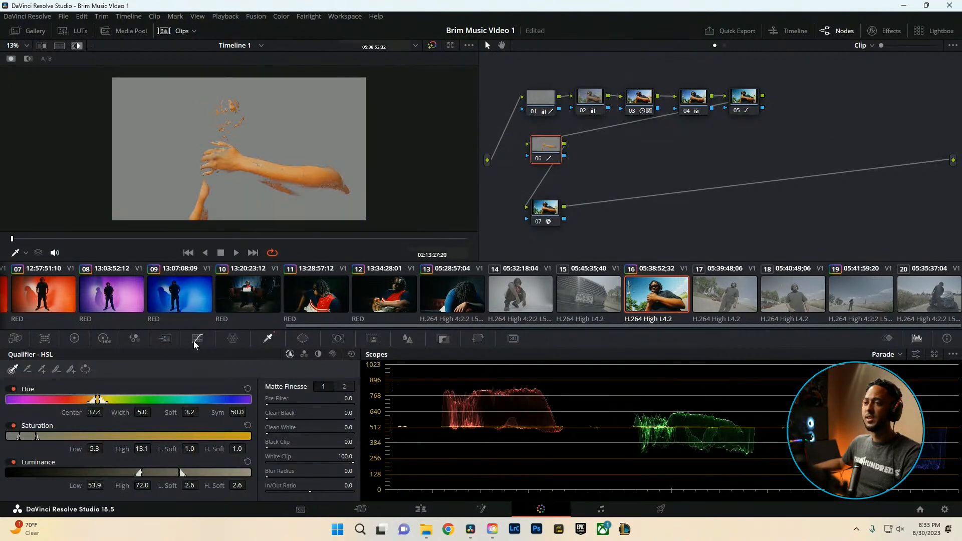
Add more skin areas of the arm, hands and face to node 06's qualifier selection
left_click(42, 369)
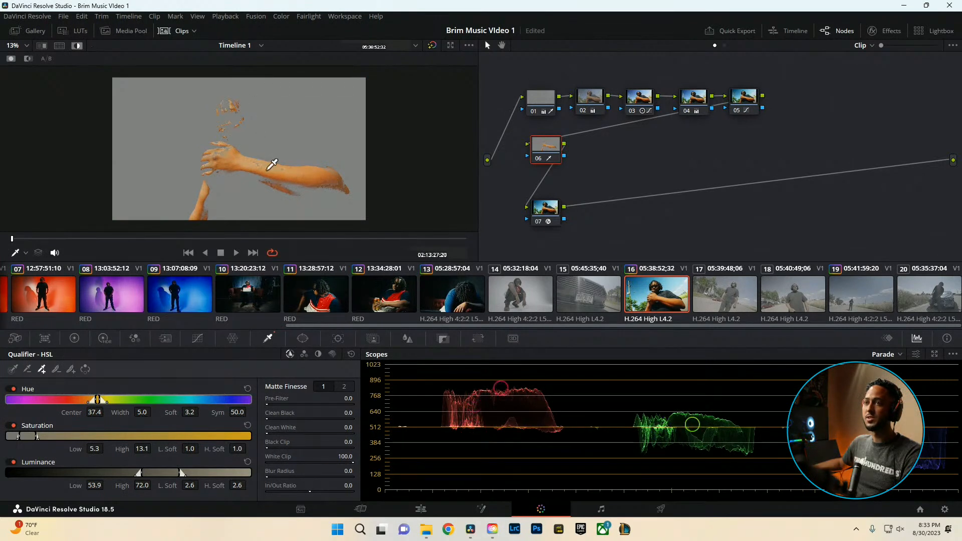
left_click(262, 158)
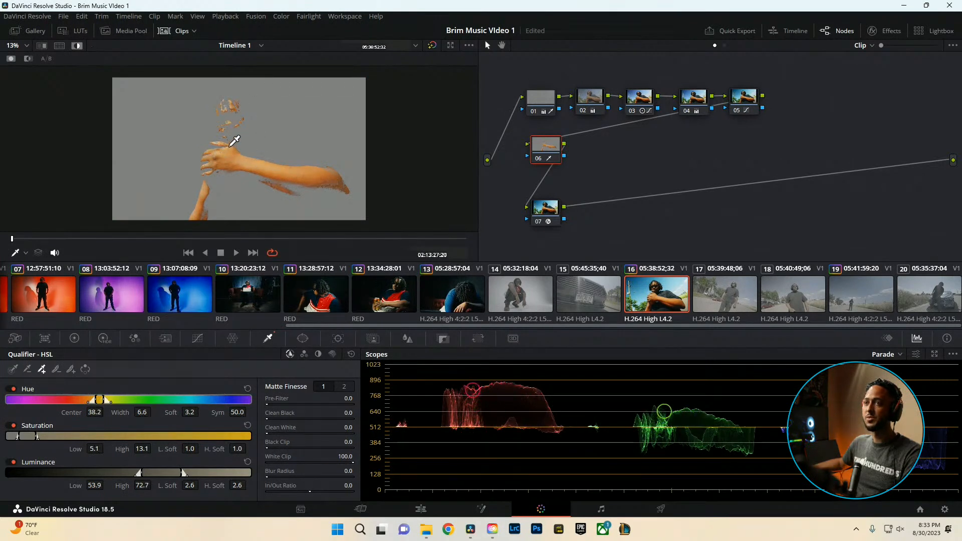
left_click(231, 102)
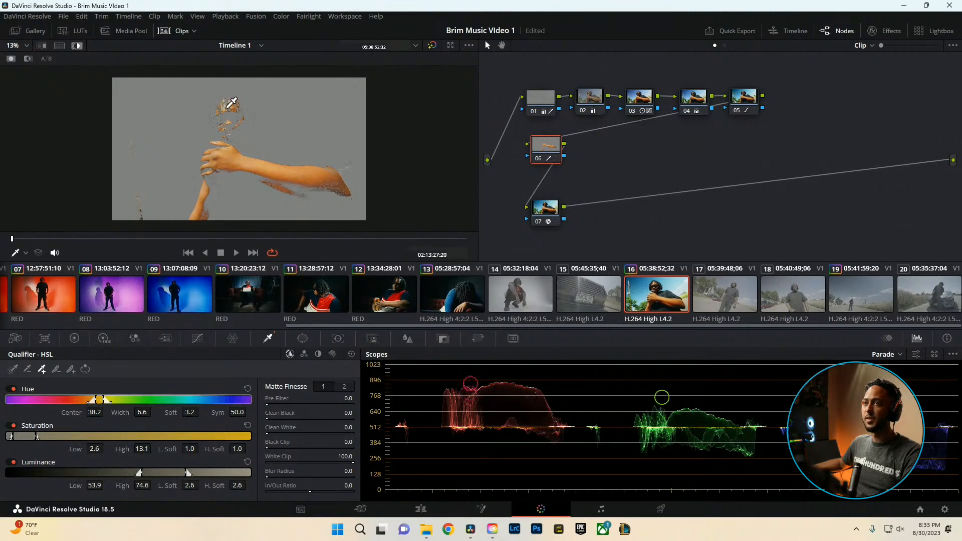
mouse_move(311, 181)
left_mouse_down()
mouse_move(321, 187)
mouse_move(312, 188)
left_mouse_up()
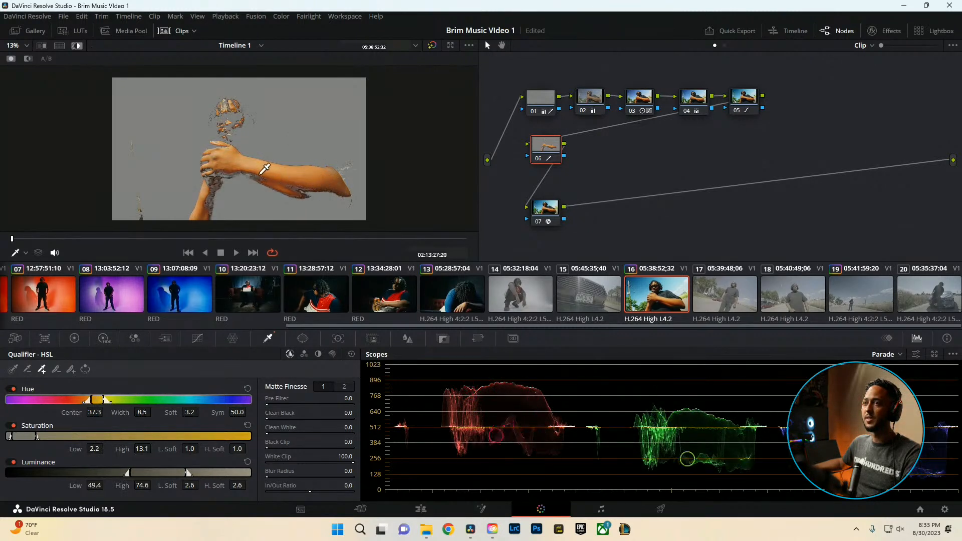
left_click(338, 196)
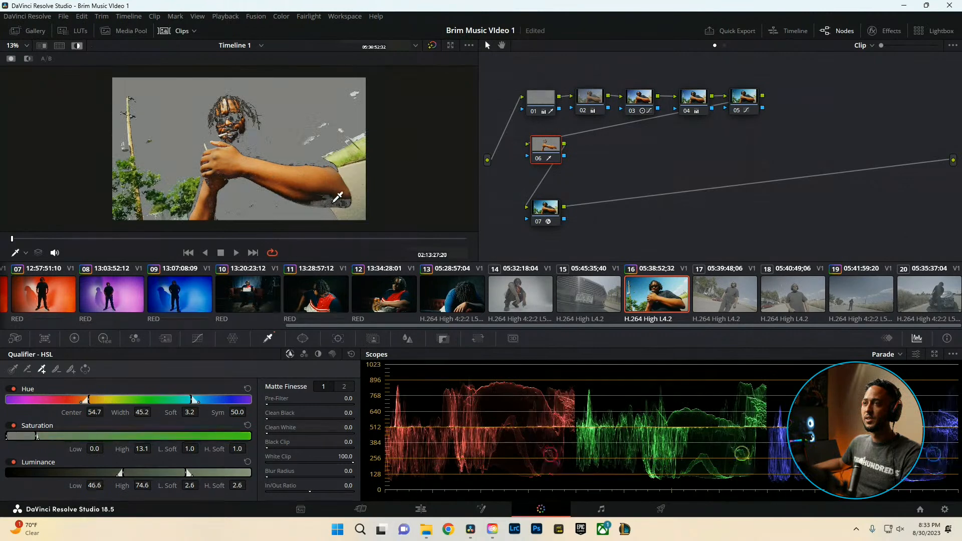
left_click_drag(333, 201, 321, 202)
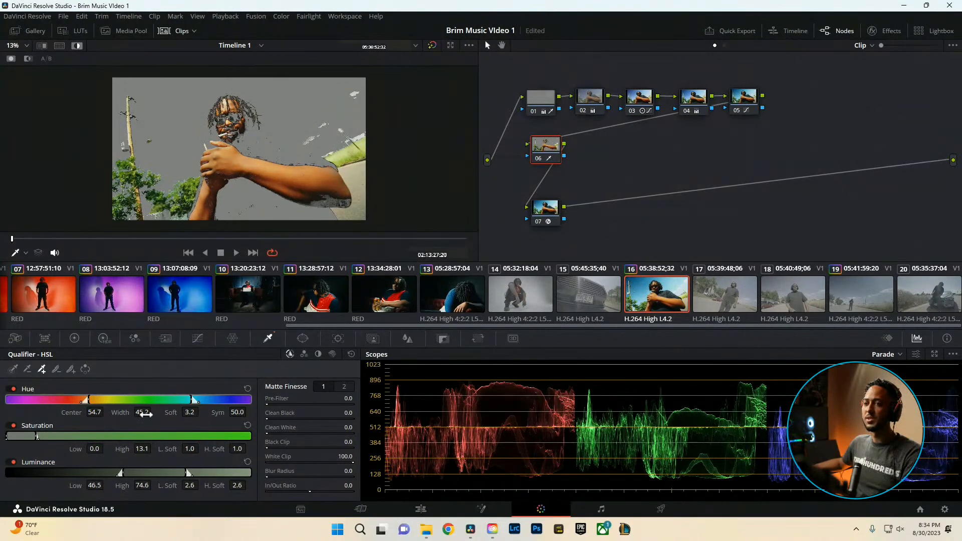
Refine the skin key with hue width 9.0, blur radius 11.6, denoise 10.4, saturation low 1.2 and luminance low 51.7, and turn off the highlight
left_click_drag(145, 413, 104, 412)
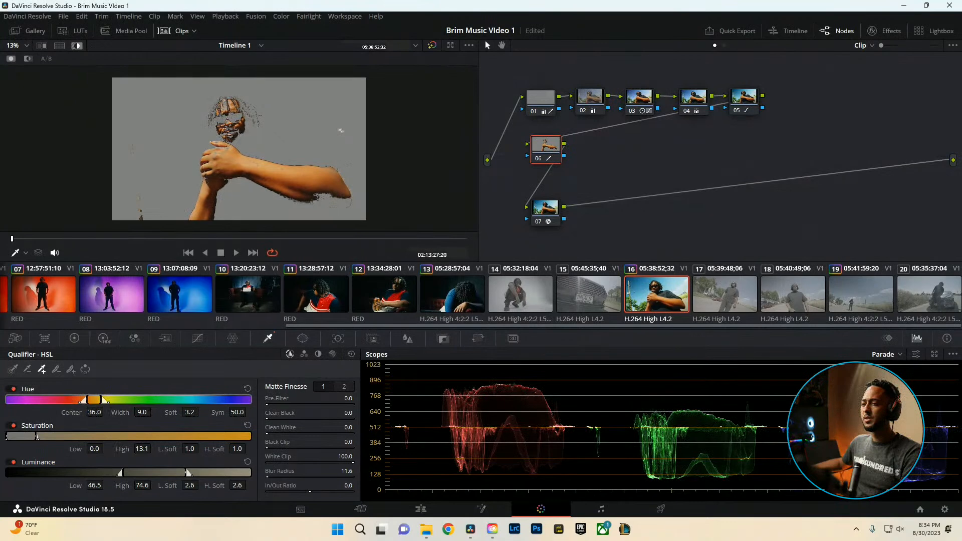
left_click(345, 387)
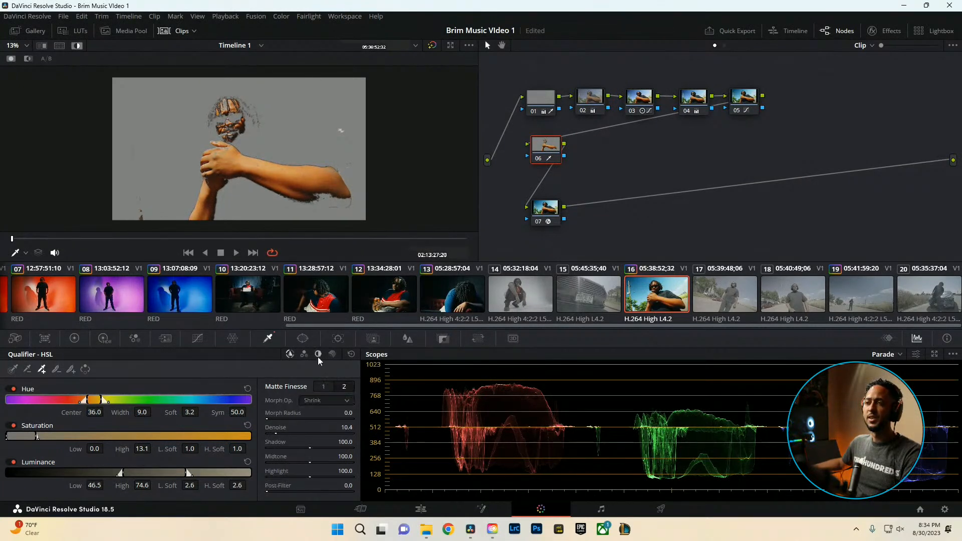
left_click_drag(106, 448, 107, 448)
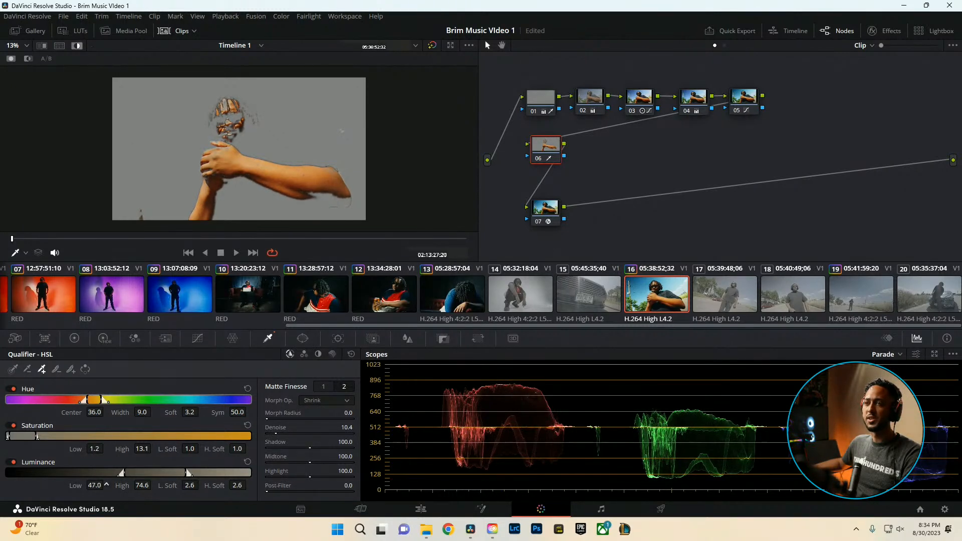
left_click_drag(107, 485, 107, 485)
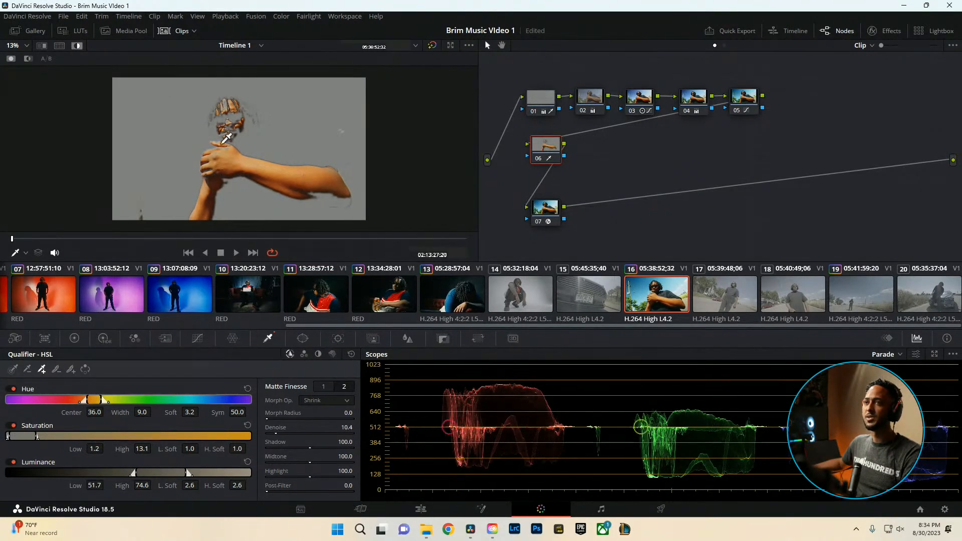
left_click(76, 46)
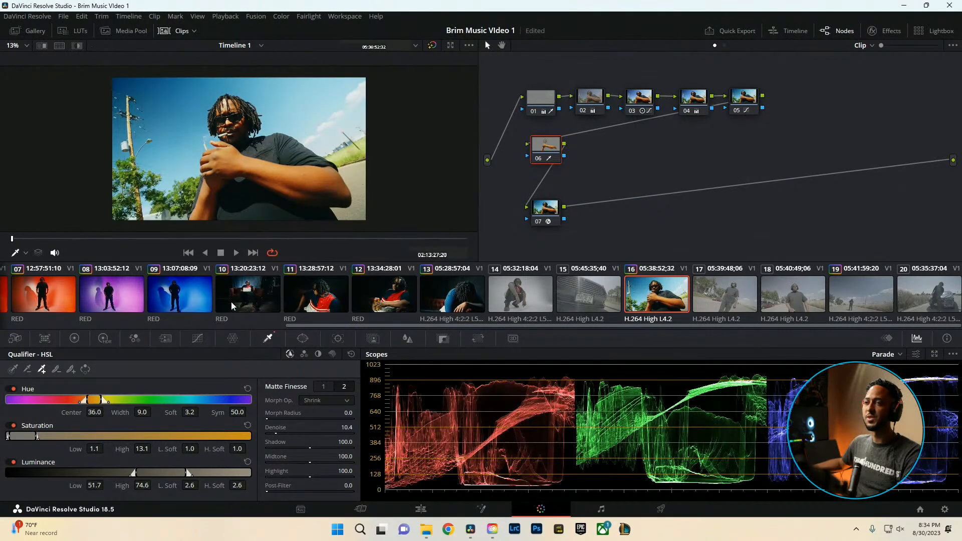
Lower the saturation of the keyed skin on node 06 to 40.60 and check the image full screen
left_click(74, 338)
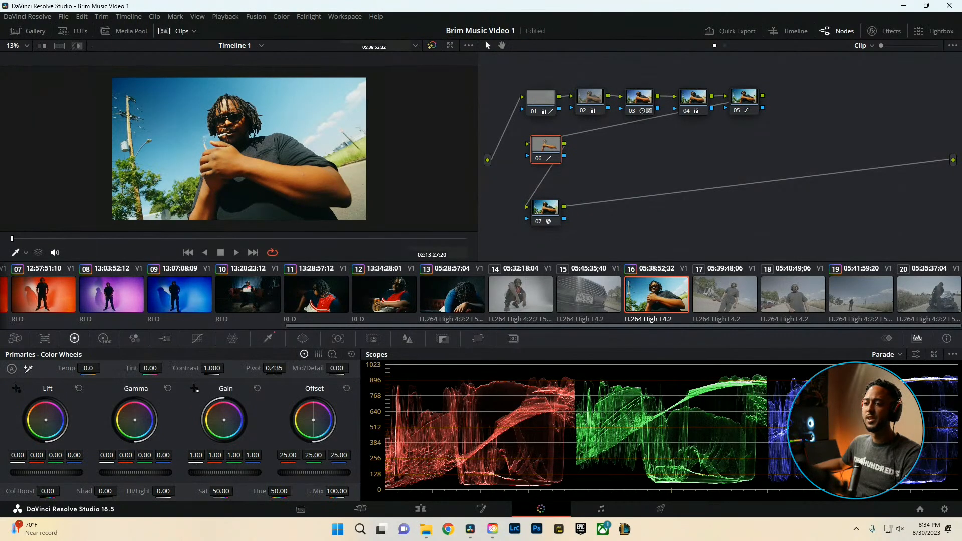
left_click_drag(221, 491, 198, 491)
key("ctrl+f")
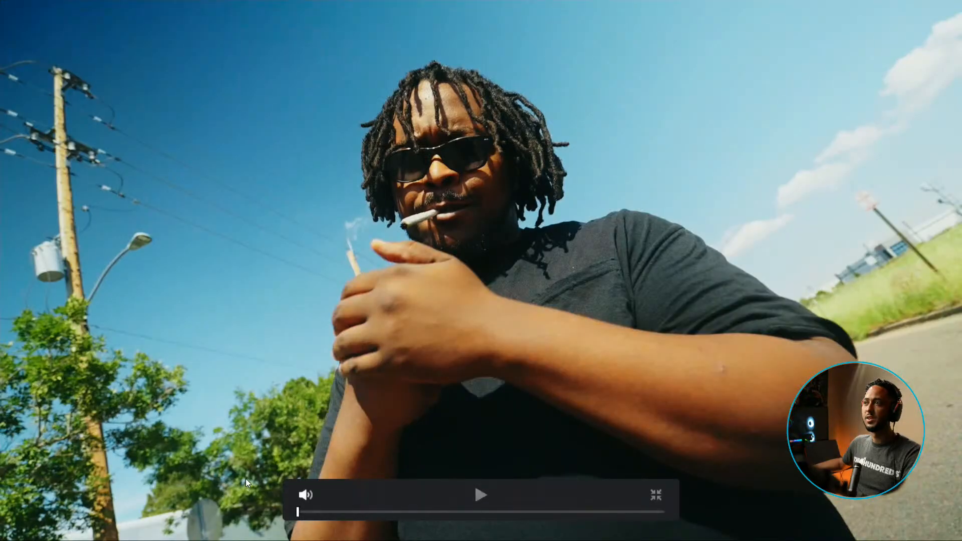
key("ctrl+f")
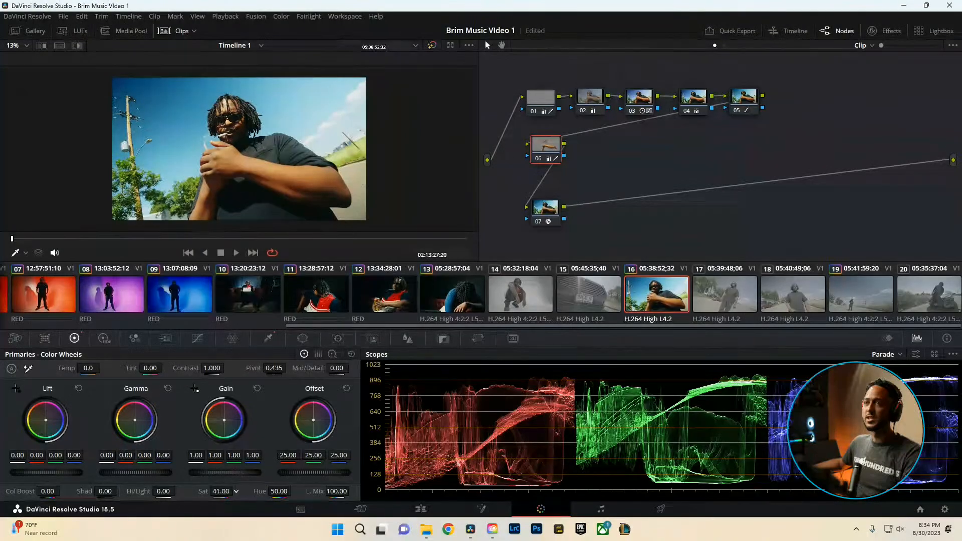
key("ctrl+f")
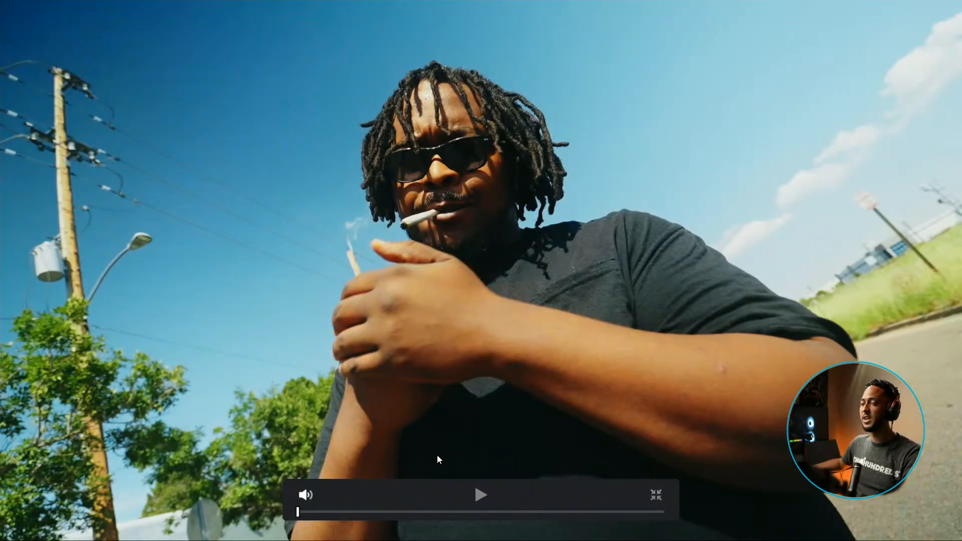
key("ctrl+f")
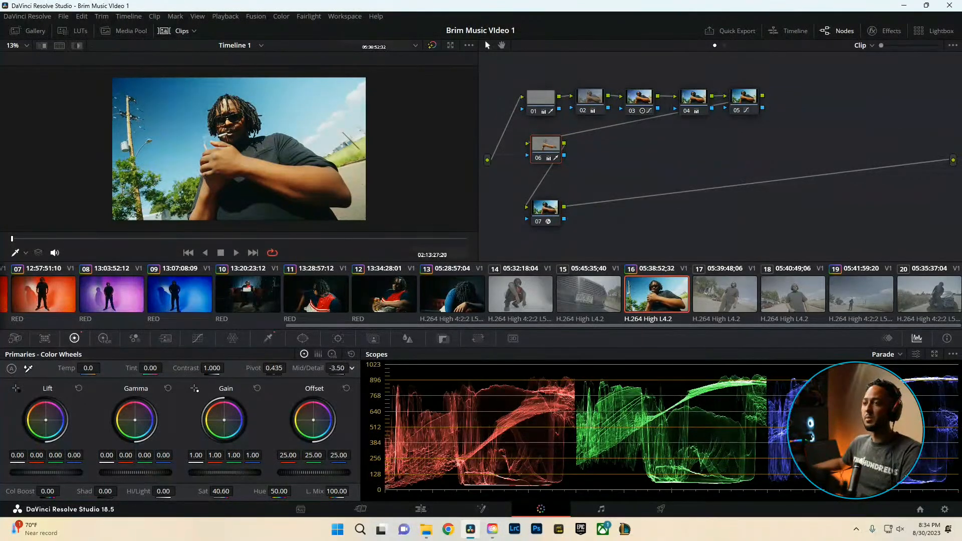
Set node 06's Mid/Detail to -20.00 to soften the skin and compare with the ungraded image full screen
left_click_drag(340, 368, 326, 368)
key("ctrl+f")
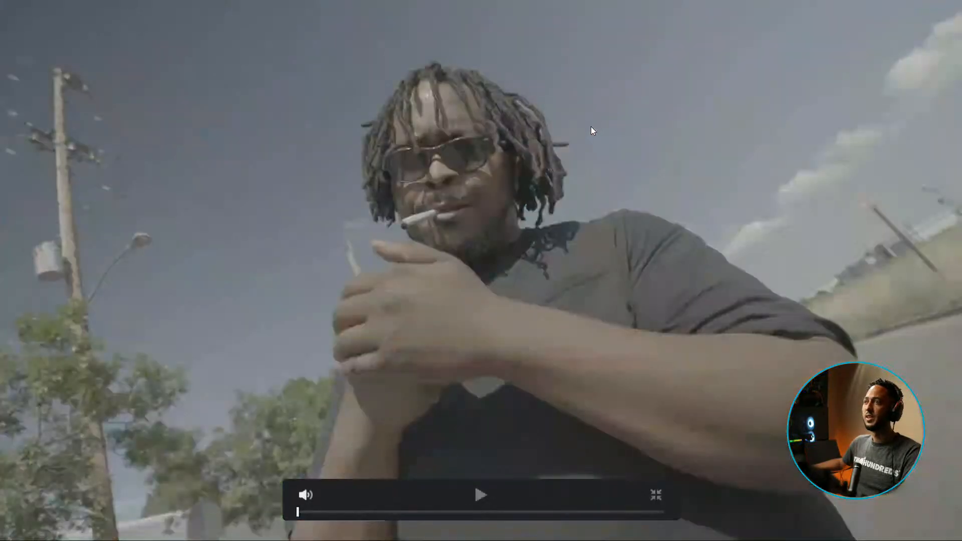
key("Escape")
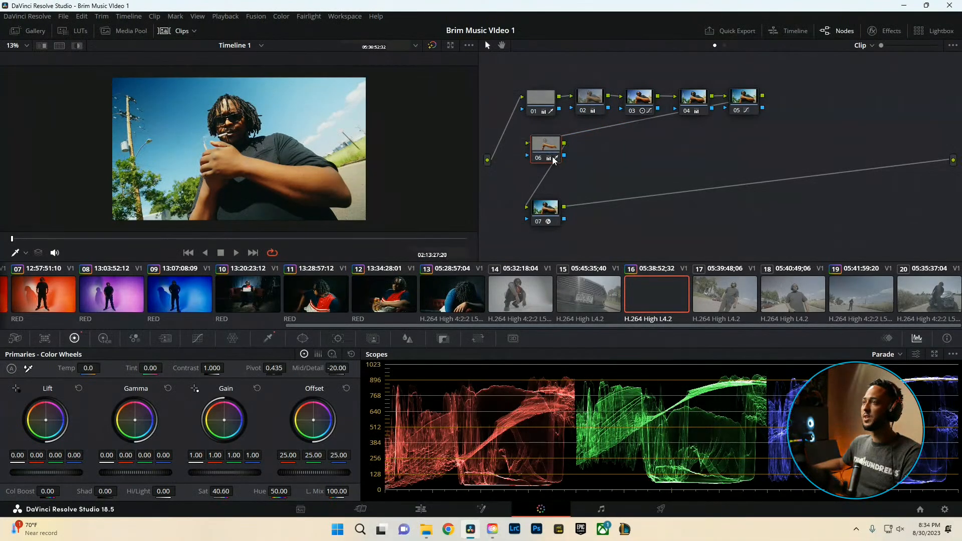
Insert a serial node before the skin node, set its Mid/Detail to 35.50 and view the image full screen
left_click_drag(554, 161, 614, 160)
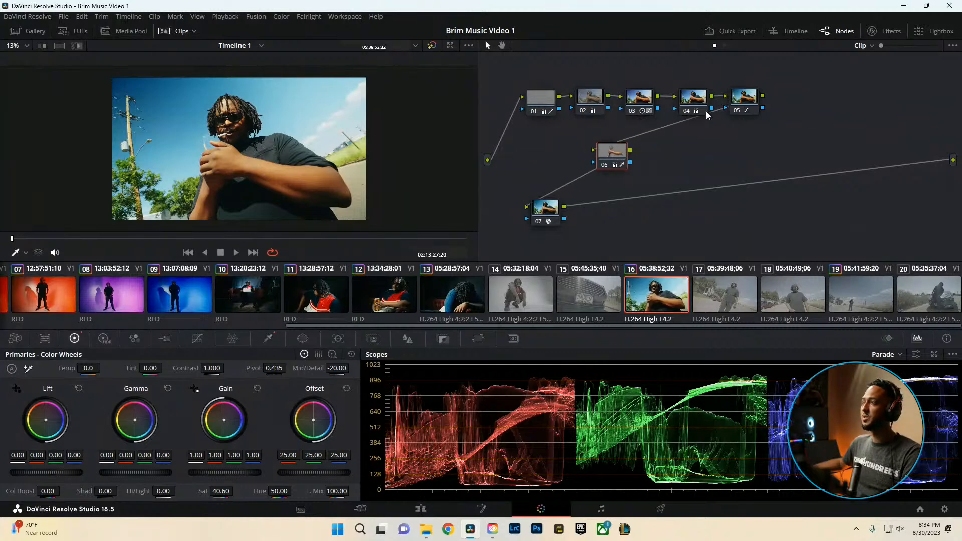
key("shift+s")
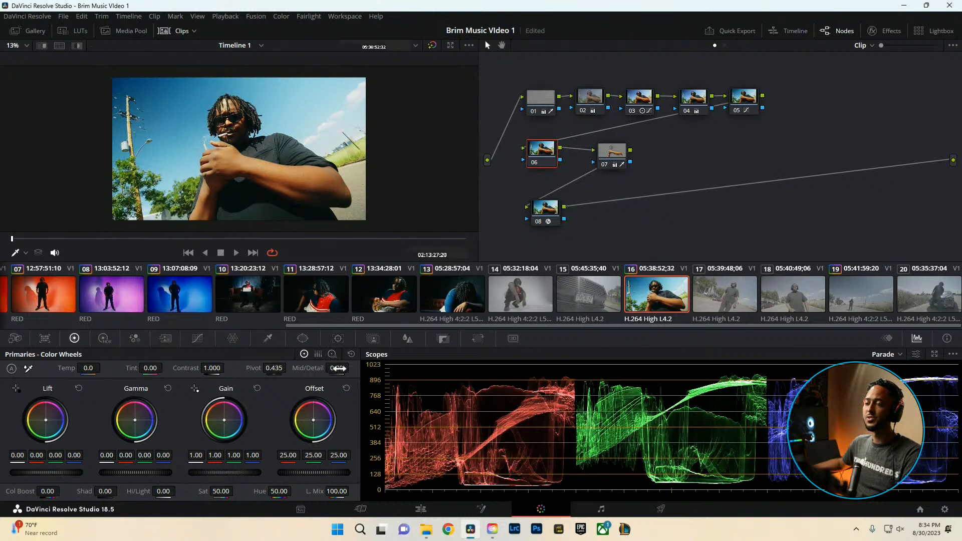
left_click_drag(338, 368, 350, 369)
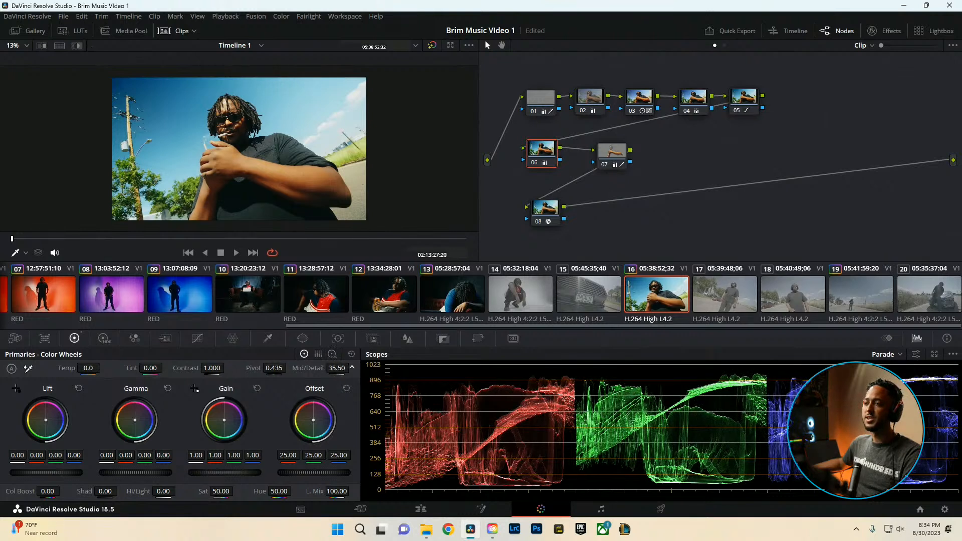
key("ctrl+f")
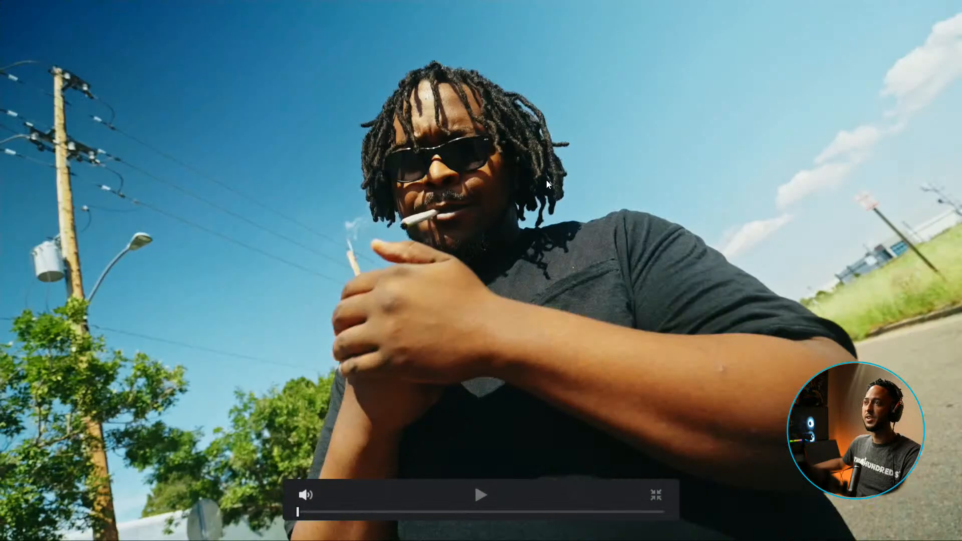
Lower the skin node 07's Mid/Detail to -35.50 and check the image full screen
key("ctrl+f")
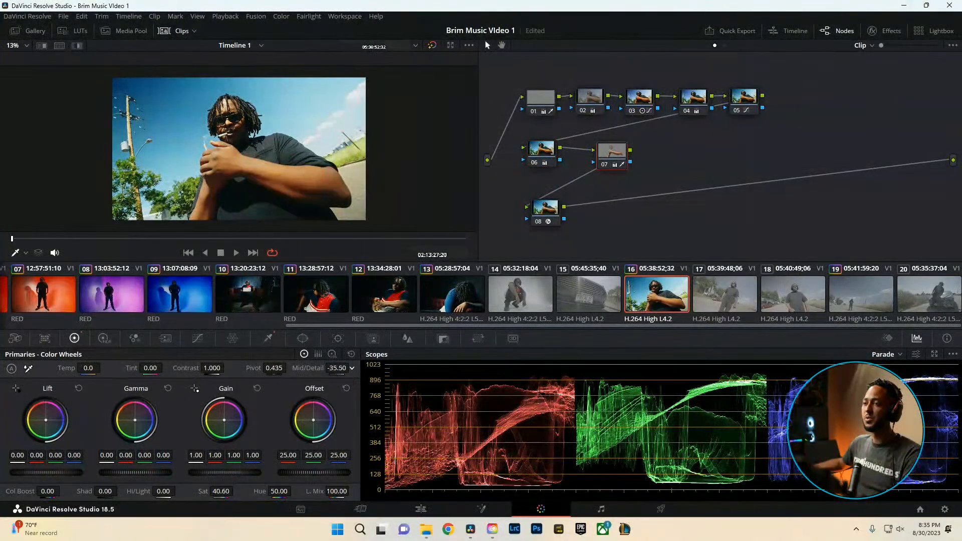
key("ctrl+f")
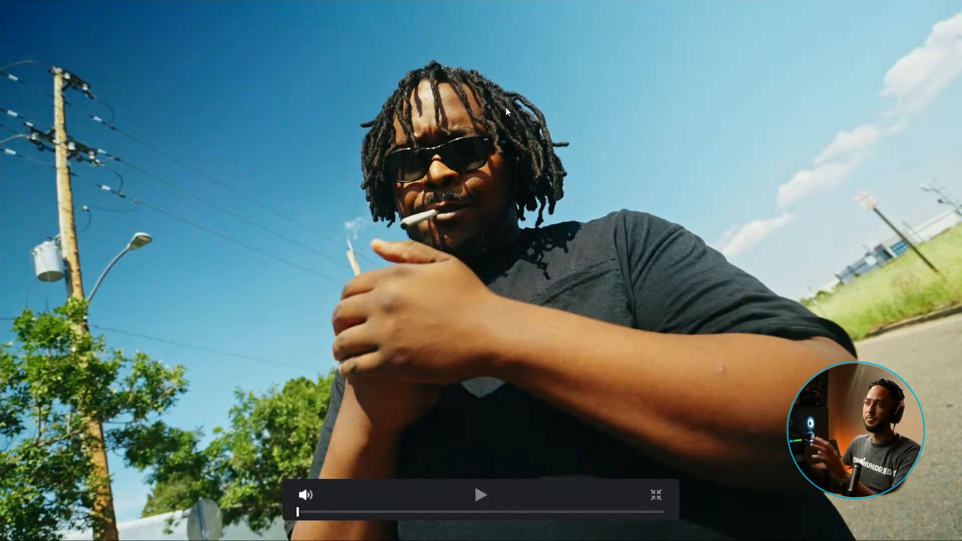
key("ctrl+f")
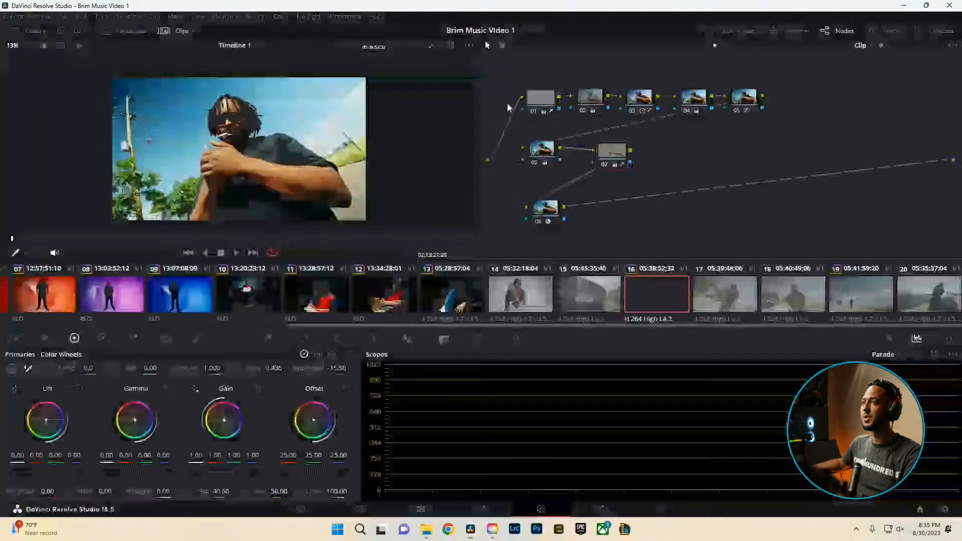
key("ctrl+f")
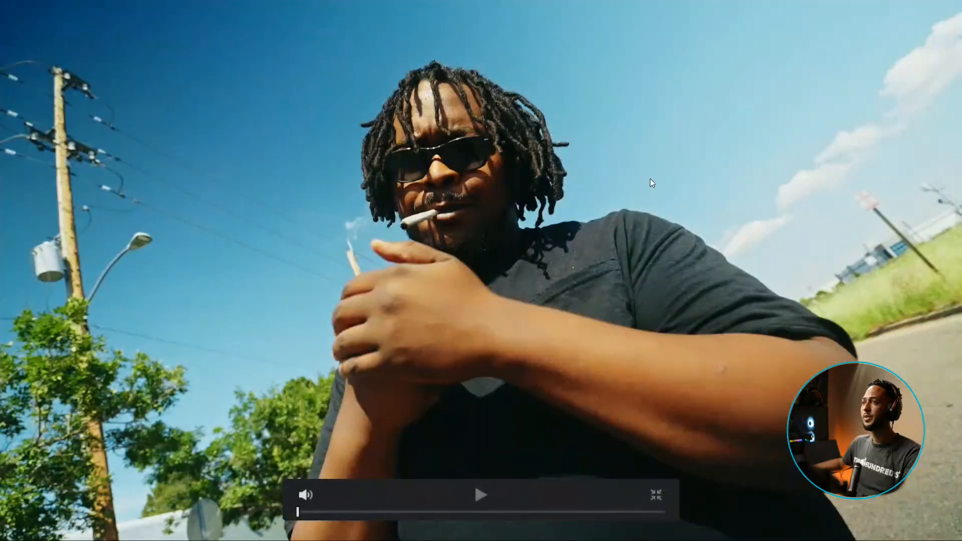
key("ctrl+f")
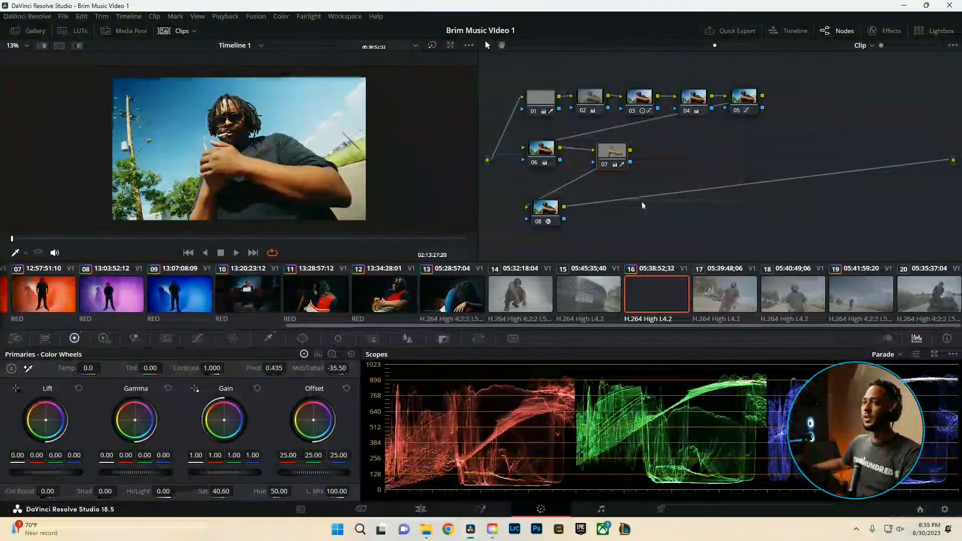
Add a serial node after the glow node 08 and apply the Film Grain effect to it
left_click(545, 213)
key("alt+s")
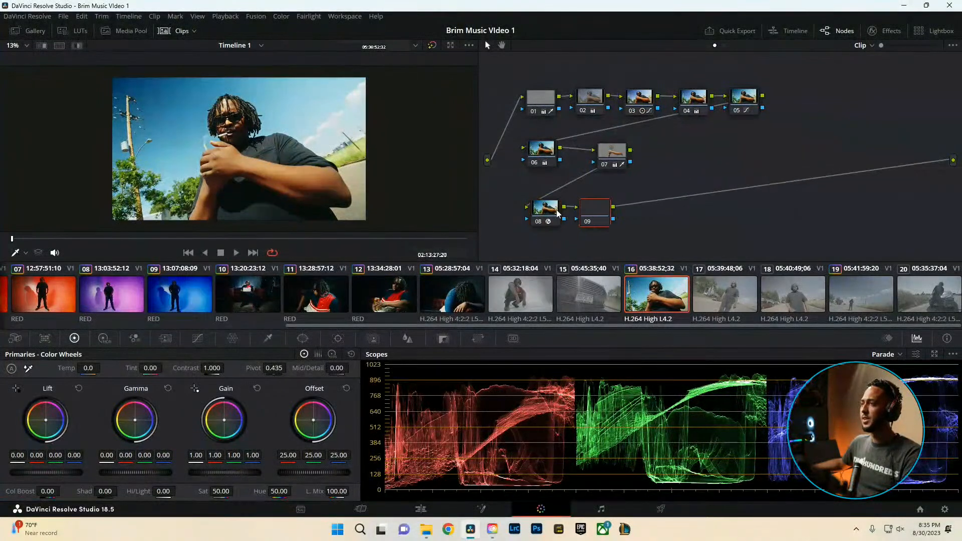
left_click(896, 34)
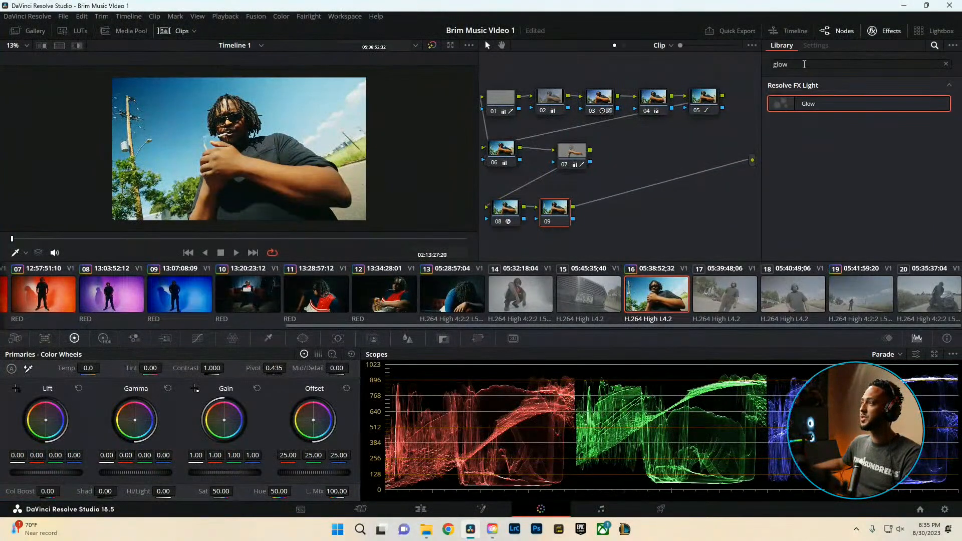
double_click(804, 64)
type("grain")
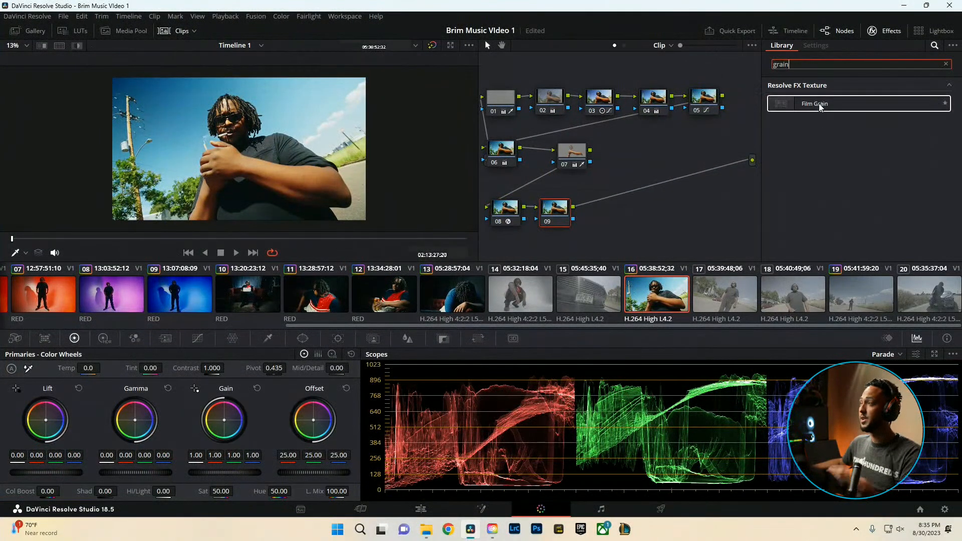
left_click_drag(818, 103, 550, 211)
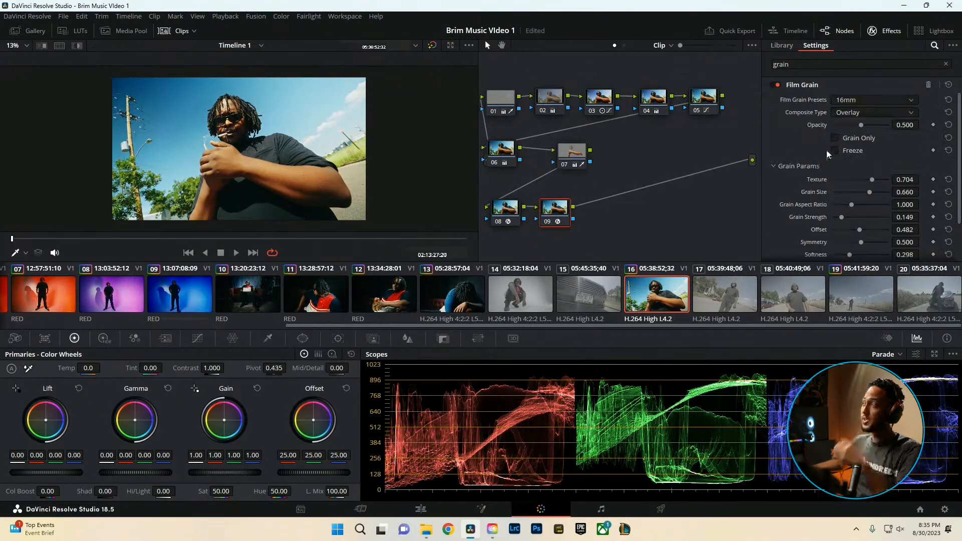
Set the Film Grain preset to 16mm Archival Print and inspect the grain full screen and magnified on the sky
left_click(861, 99)
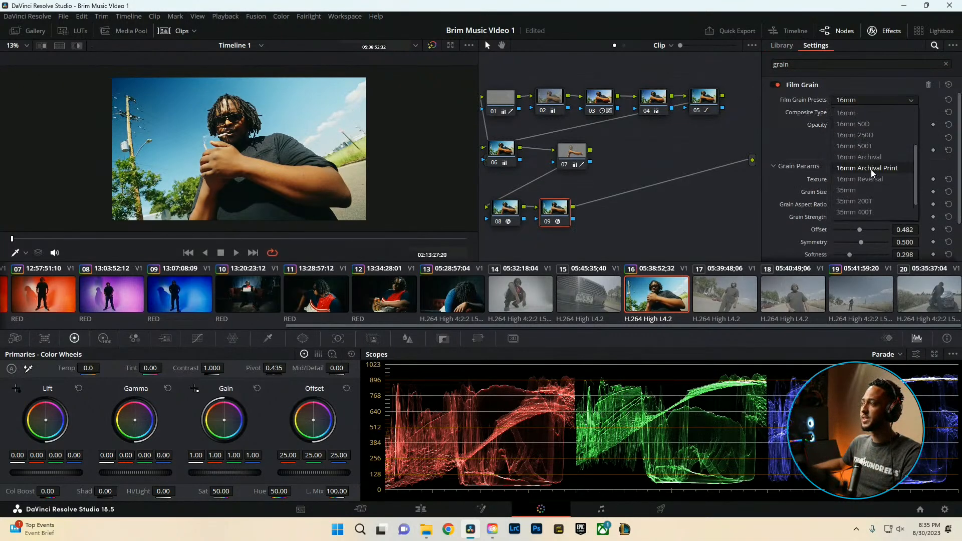
left_click(870, 169)
key("ctrl+f")
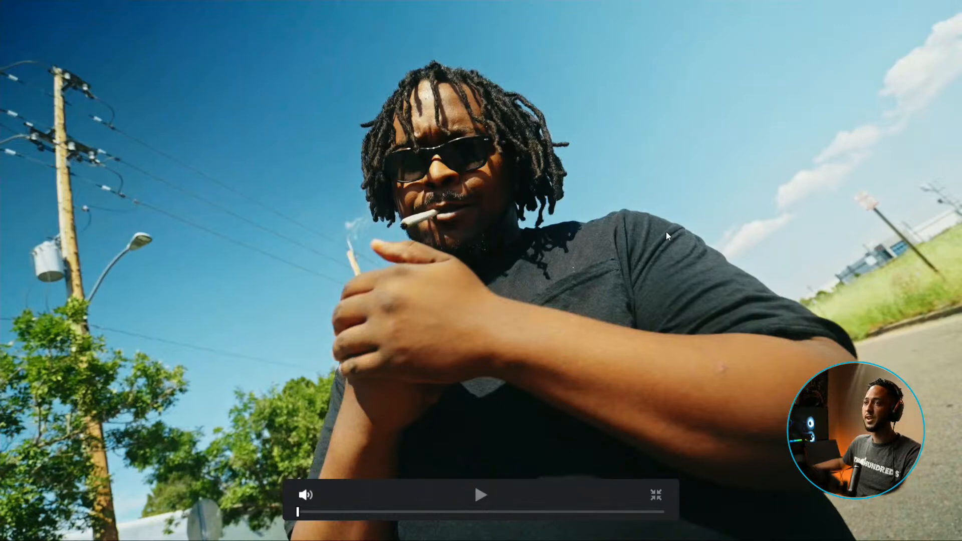
key("Escape")
scroll(138, 171, "up", 5)
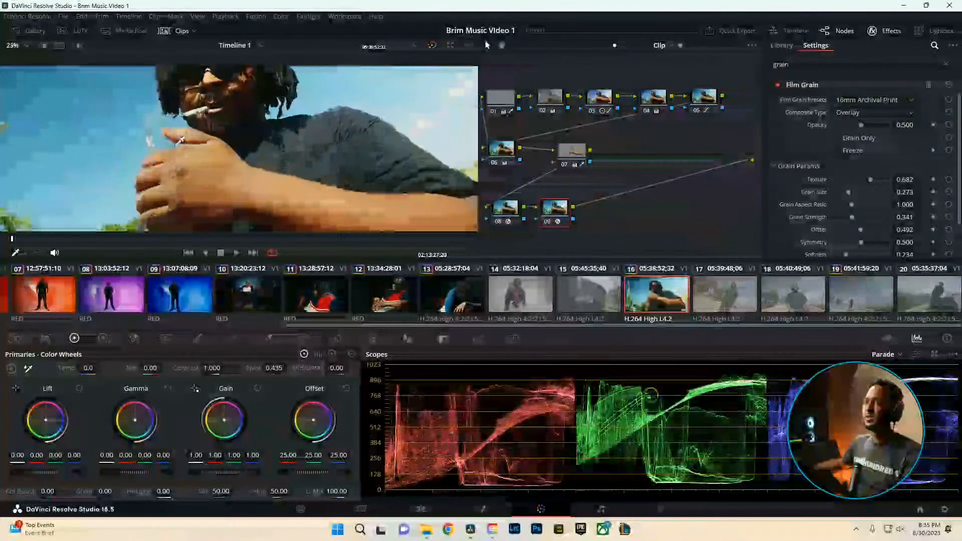
scroll(406, 170, "up", 5)
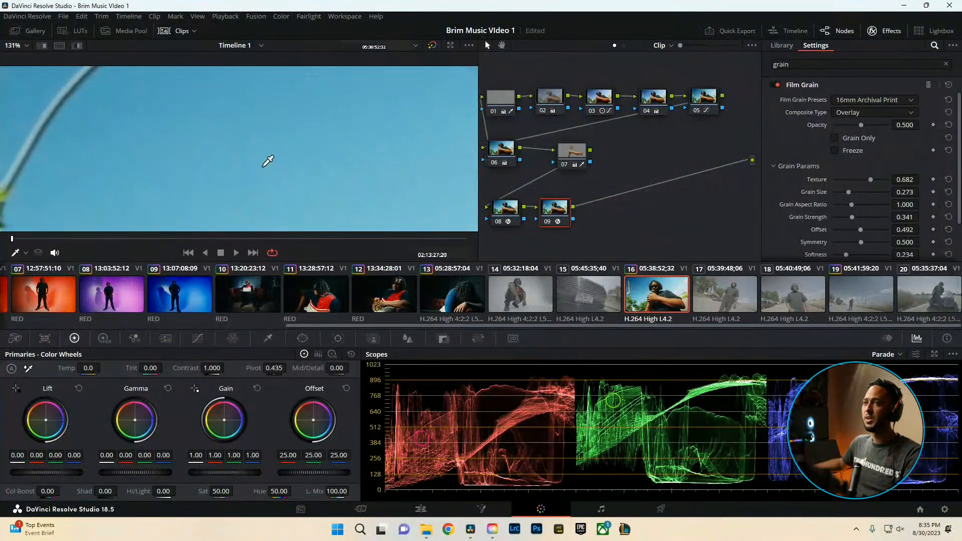
Try the 35mm 400T film grain preset on the sky and return to 16mm Archival Print
left_click(877, 98)
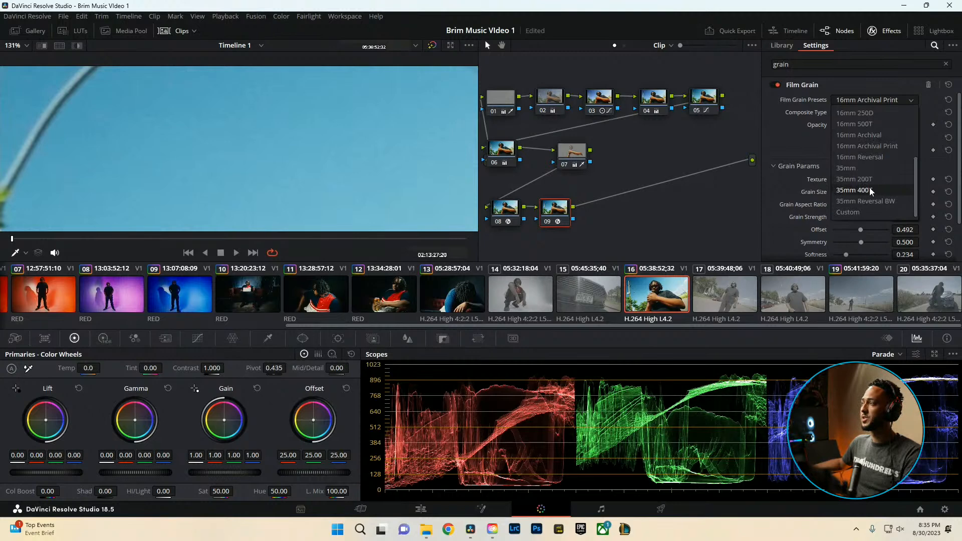
left_click(869, 187)
left_click(876, 98)
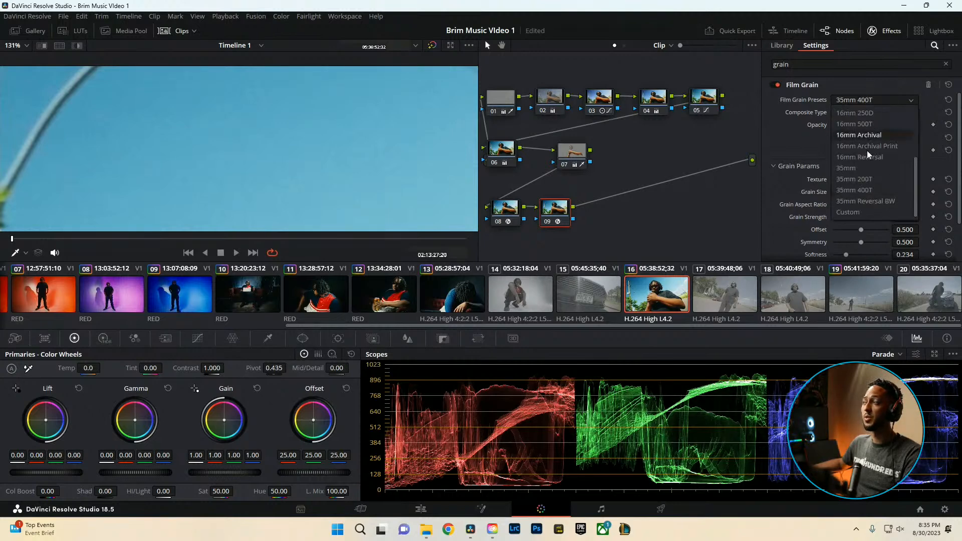
left_click(865, 168)
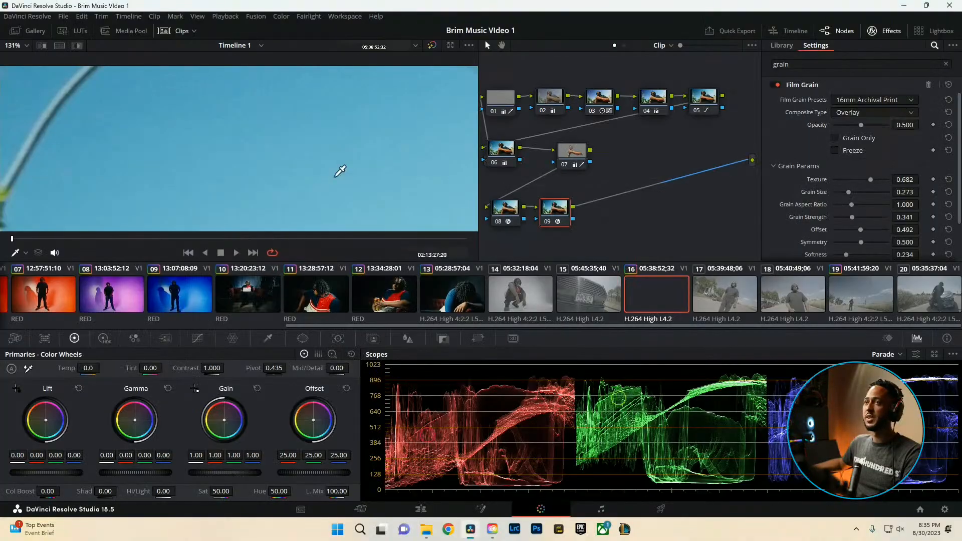
Fit the image to the viewer and compare it full screen with all nodes disabled and enabled
key("shift+z")
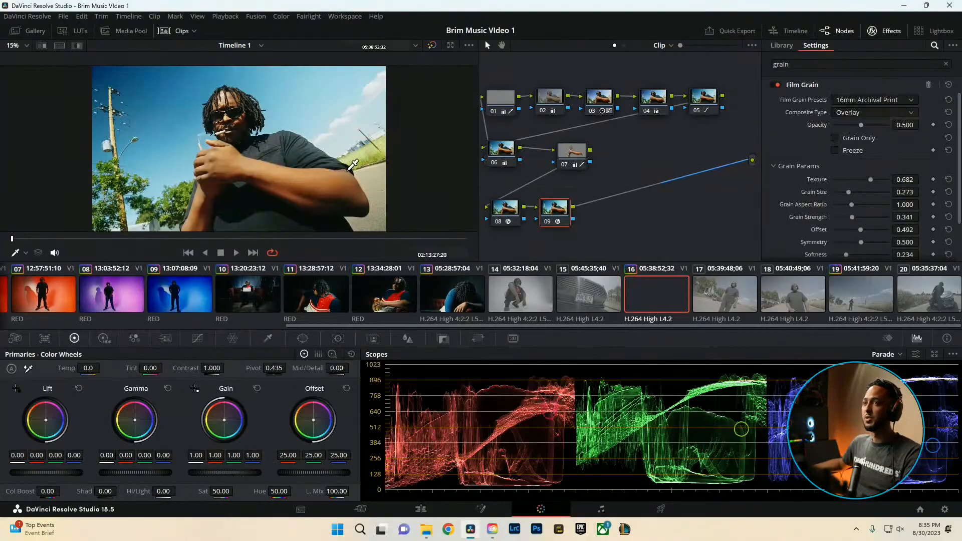
left_click_drag(727, 228, 485, 81)
key("ctrl+d")
key("ctrl+d")
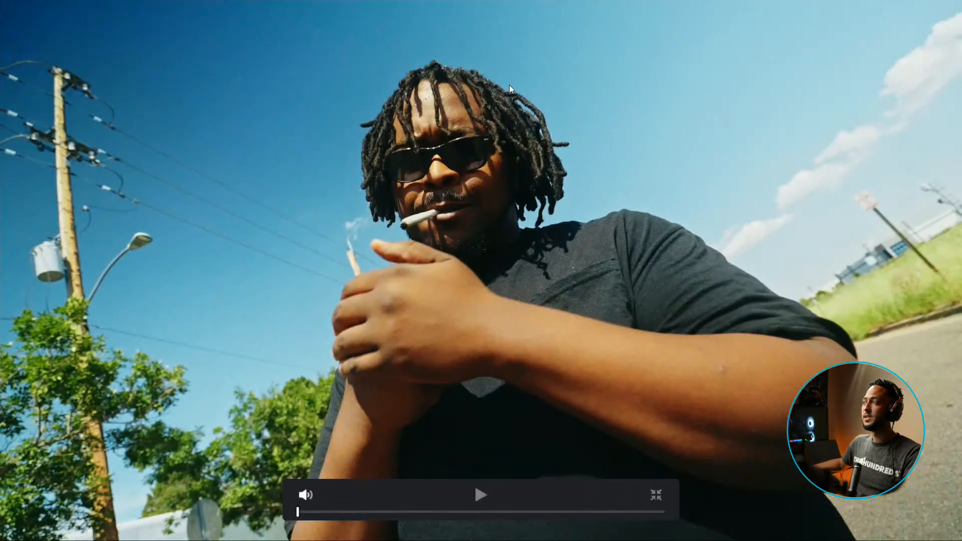
left_click(509, 86)
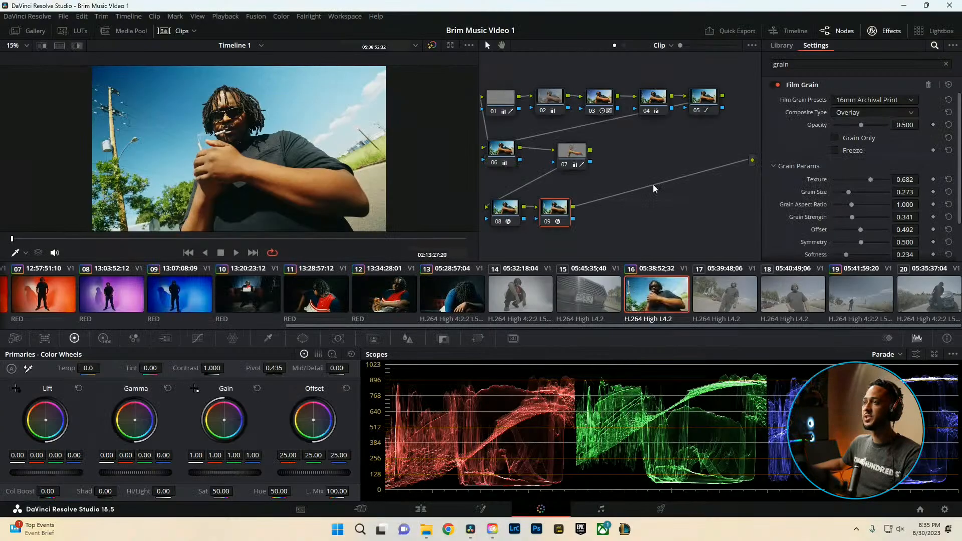
On node 05's Hue Vs Hue curve, rotate the yellow hues at input hue 312.65 by 15.20 and compare with the ungraded image full screen
left_click(706, 103)
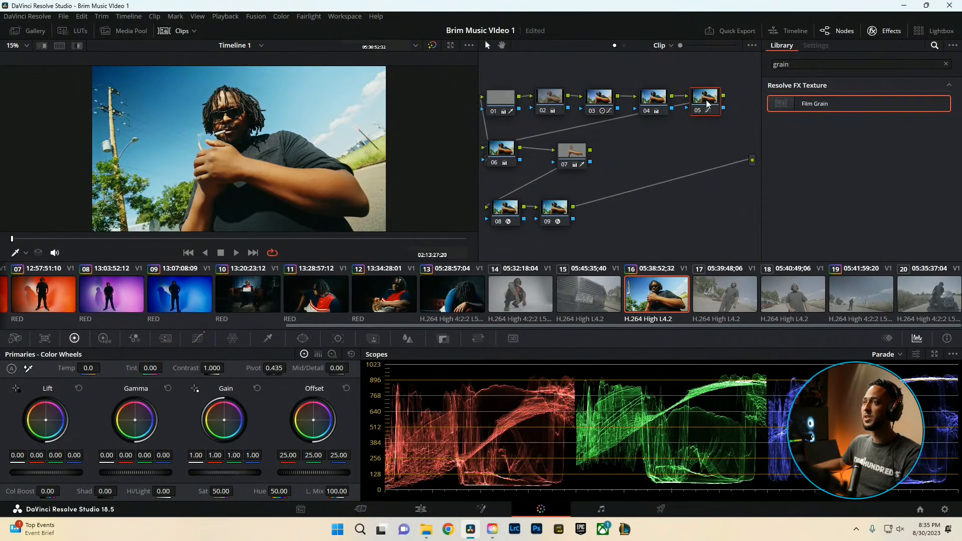
left_click(187, 339)
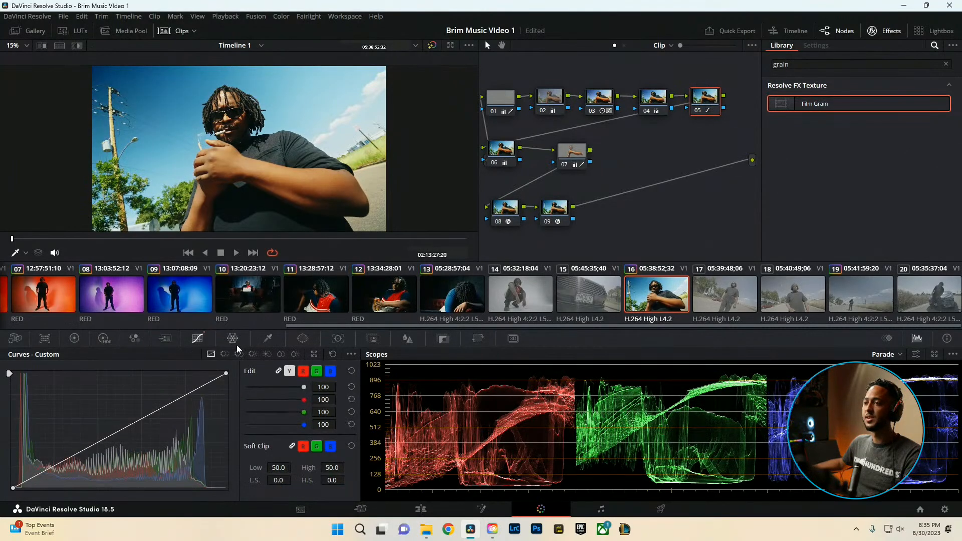
left_click(225, 354)
left_click_drag(61, 429, 62, 421)
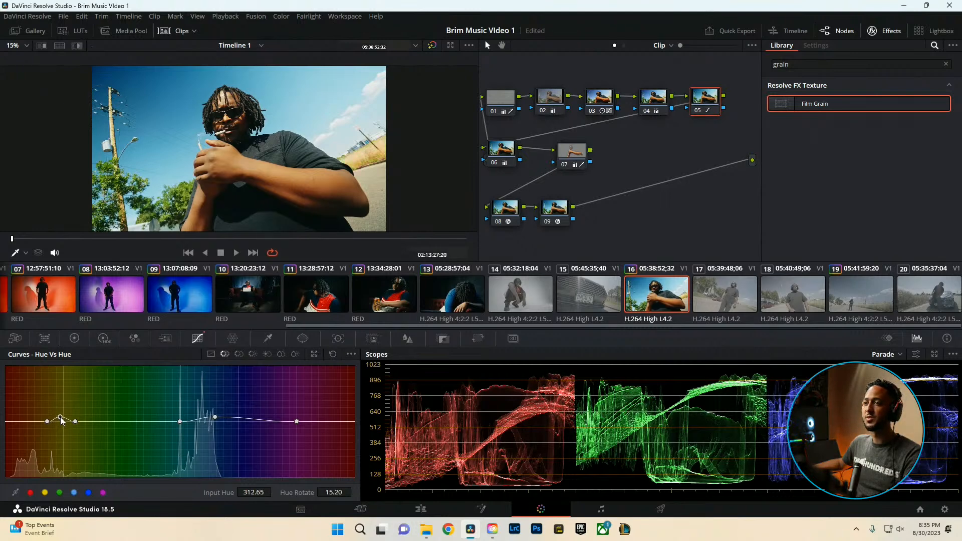
key("p")
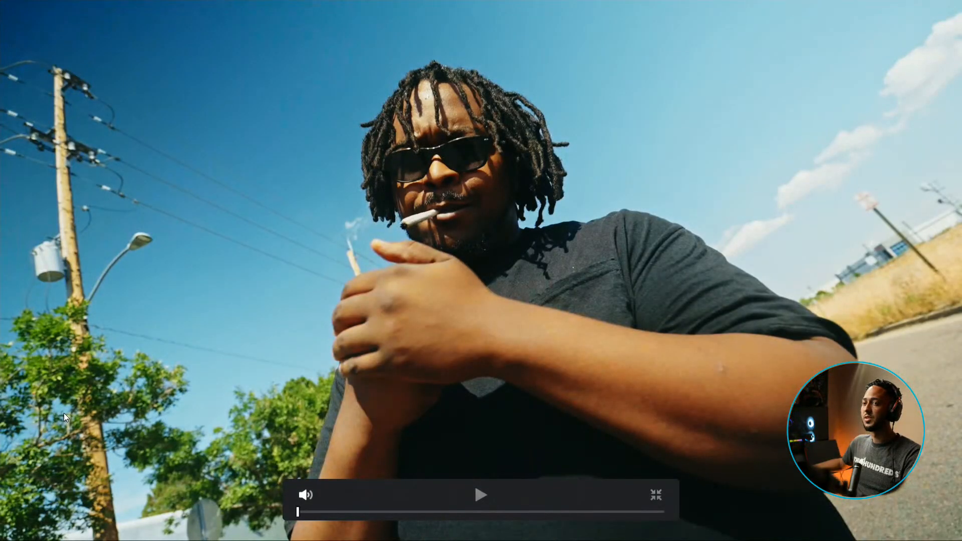
key("p")
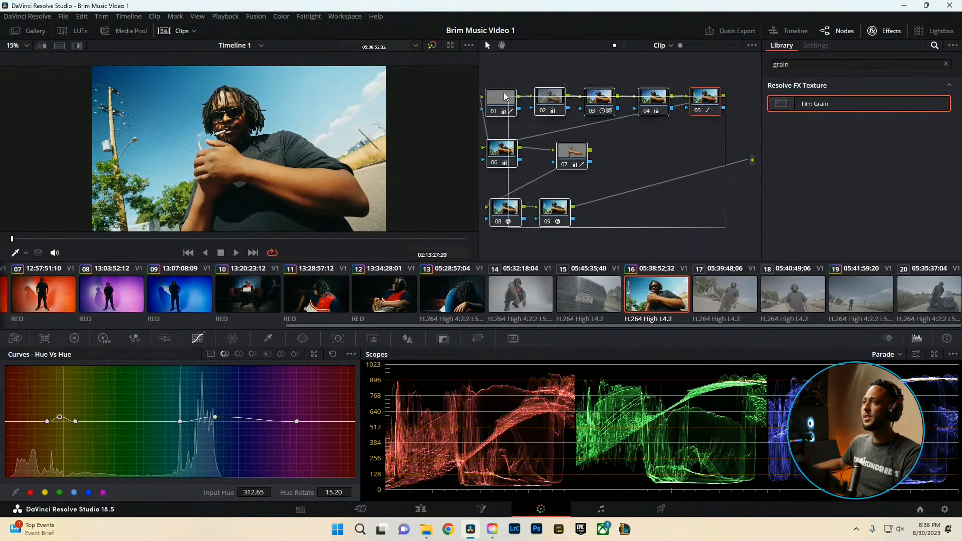
left_click_drag(504, 97, 500, 91)
key("p")
key("ctrl+d")
key("ctrl+d")
key("p")
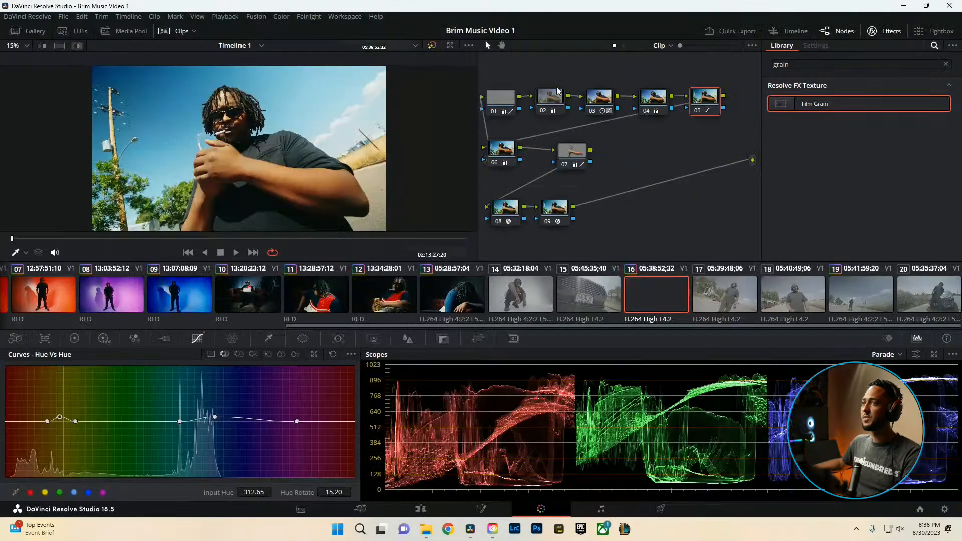
Close the effects library, copy clip 16's grade to clips 15 and 17 to 20, and check the graded clips
left_click(883, 32)
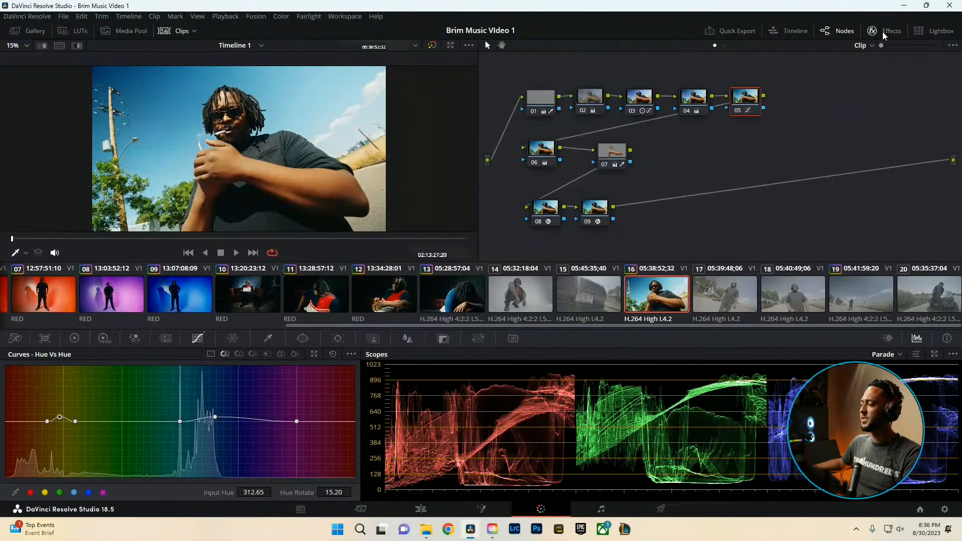
left_click(733, 301)
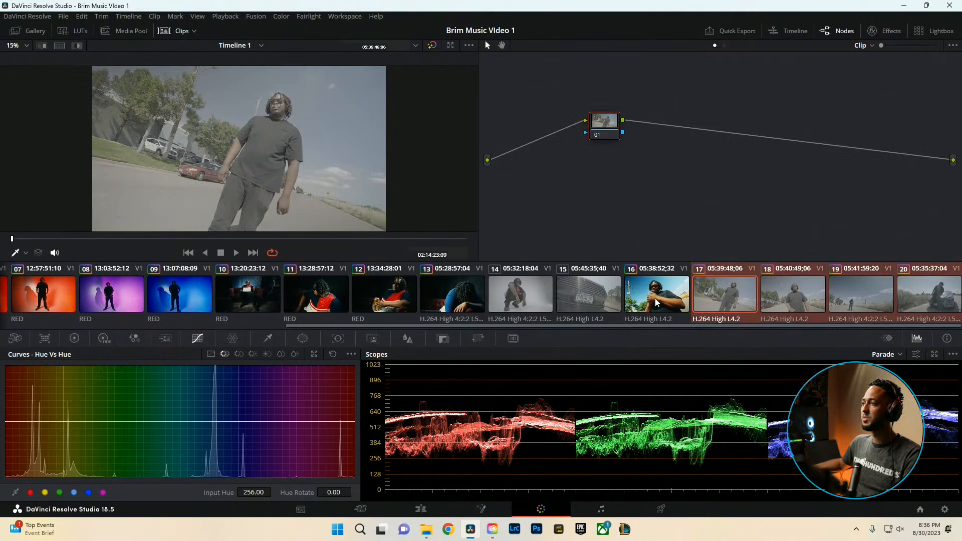
left_click(654, 299)
left_click(586, 296)
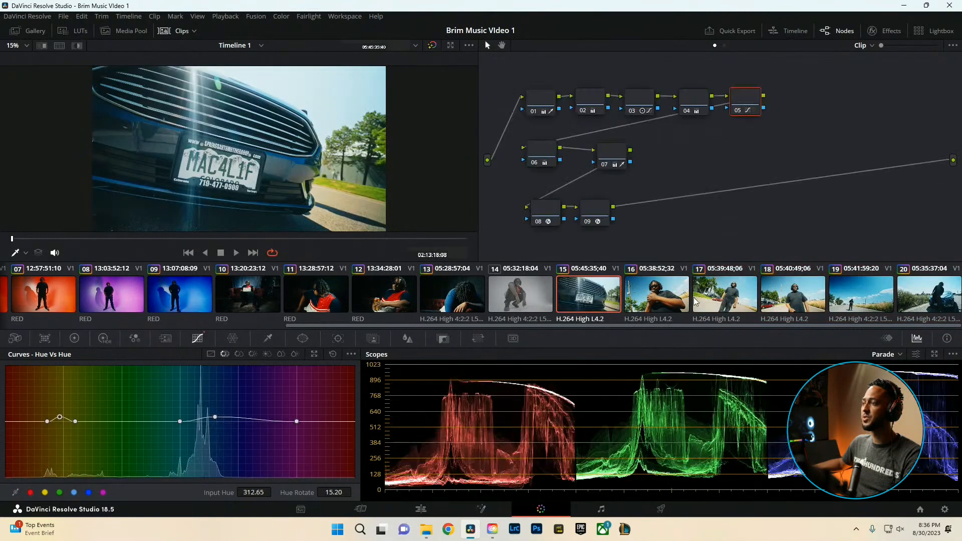
left_click(696, 300)
left_click(783, 302)
left_click(858, 303)
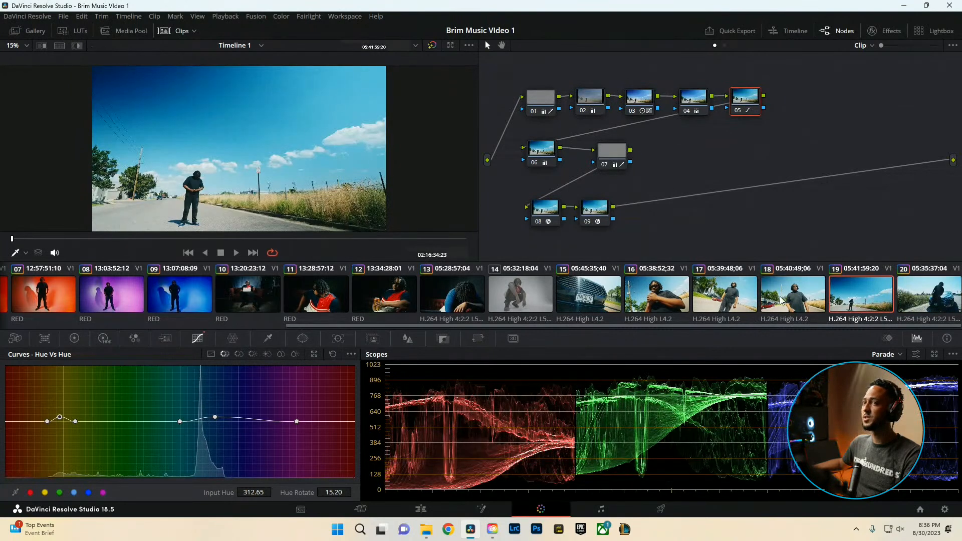
Warm clip 19 on node 02 by setting the Offset to red 25.41, green 23.81 and blue 22.42
left_click(111, 239)
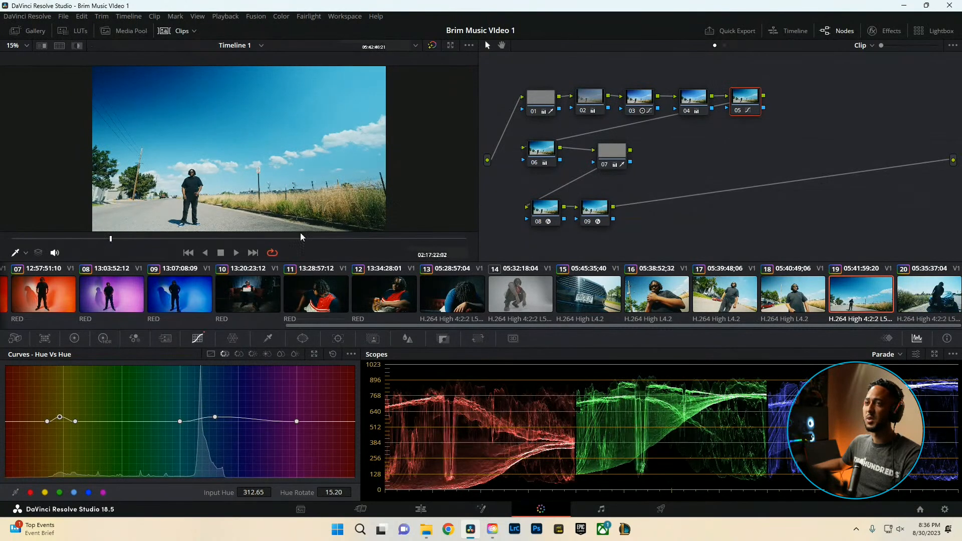
left_click(591, 98)
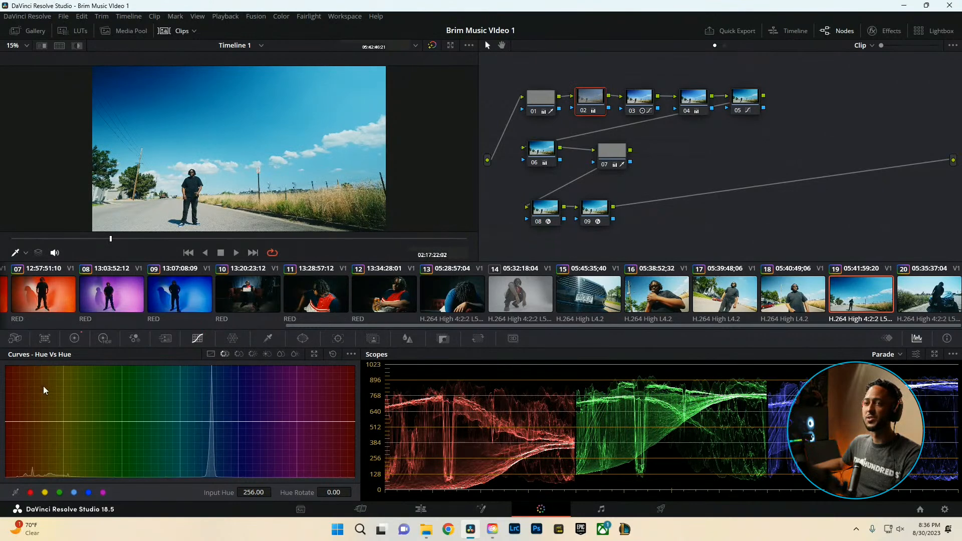
left_click(73, 339)
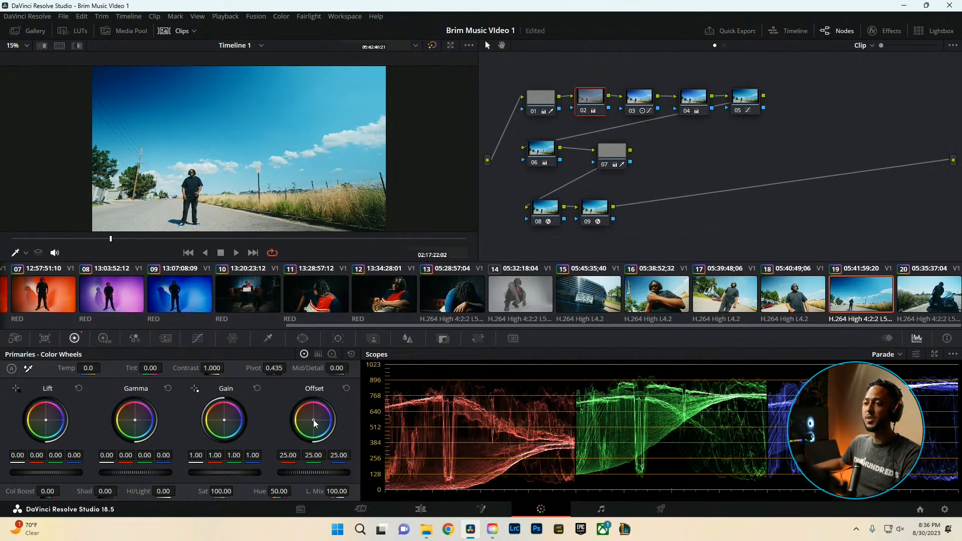
left_click_drag(313, 419, 312, 420)
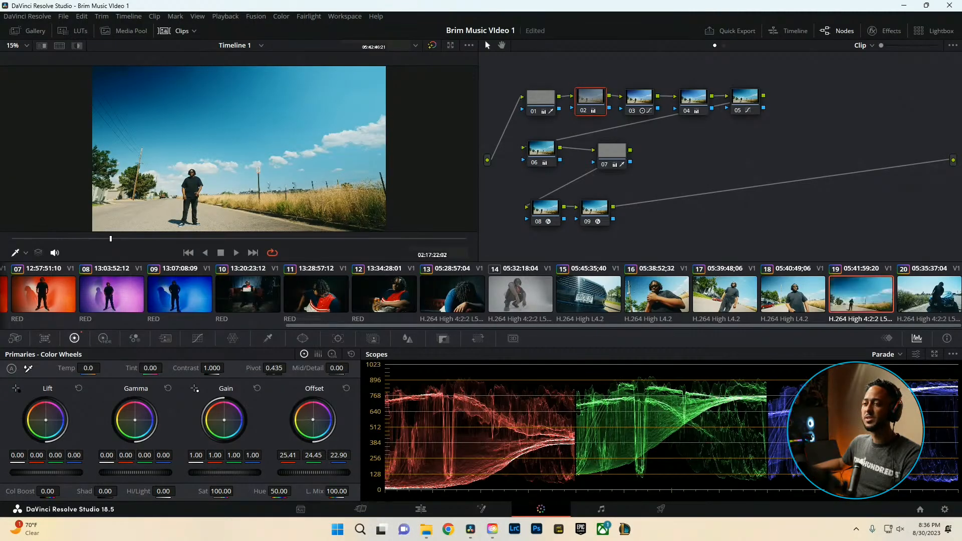
left_click_drag(313, 455, 296, 454)
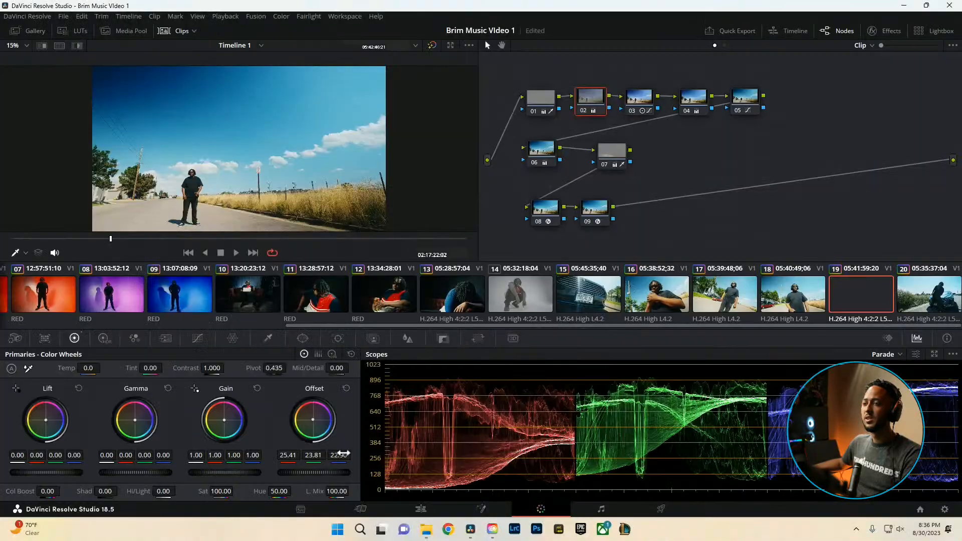
left_click_drag(339, 454, 343, 455)
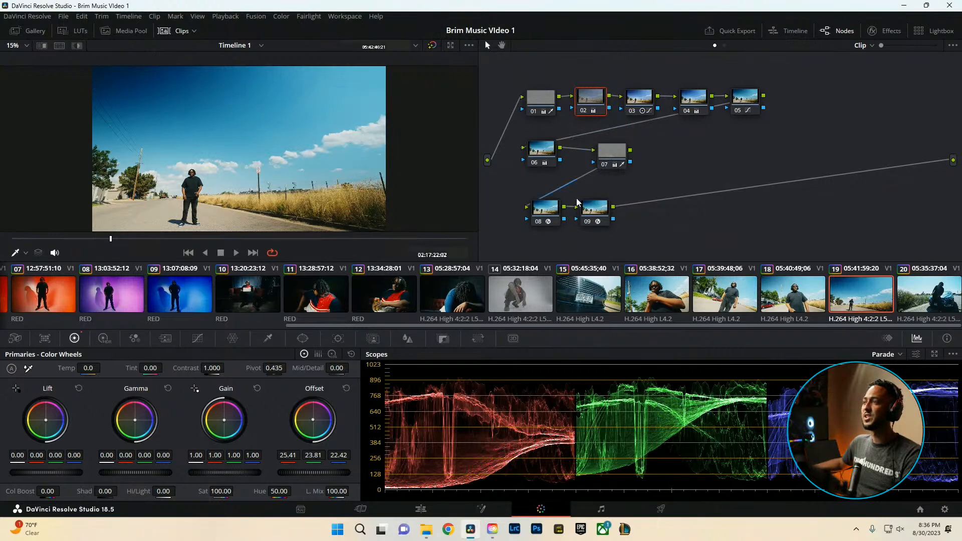
Switch individual nodes of clip 19's grade off and on, including nodes 08 and 03, to compare what each contributes
left_click(619, 162)
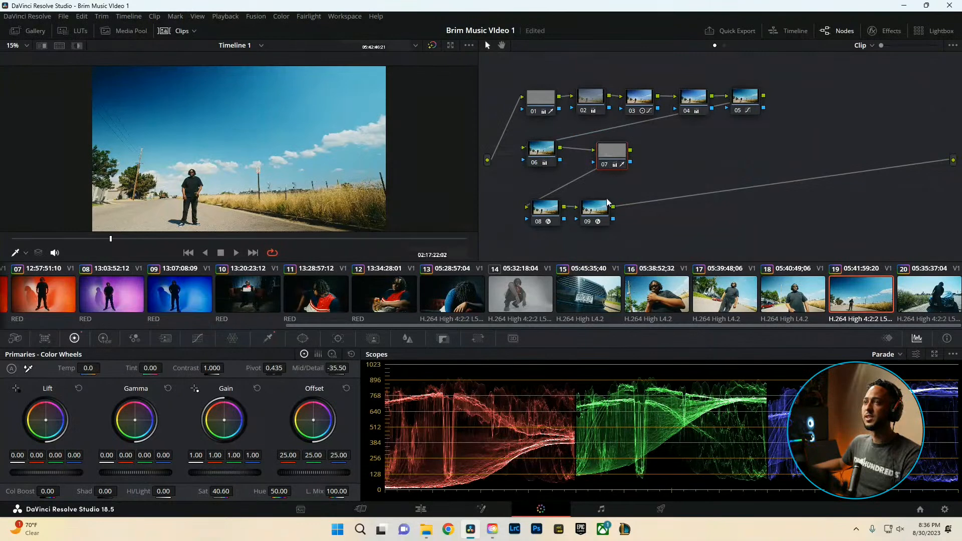
left_click(603, 218)
left_click(545, 208)
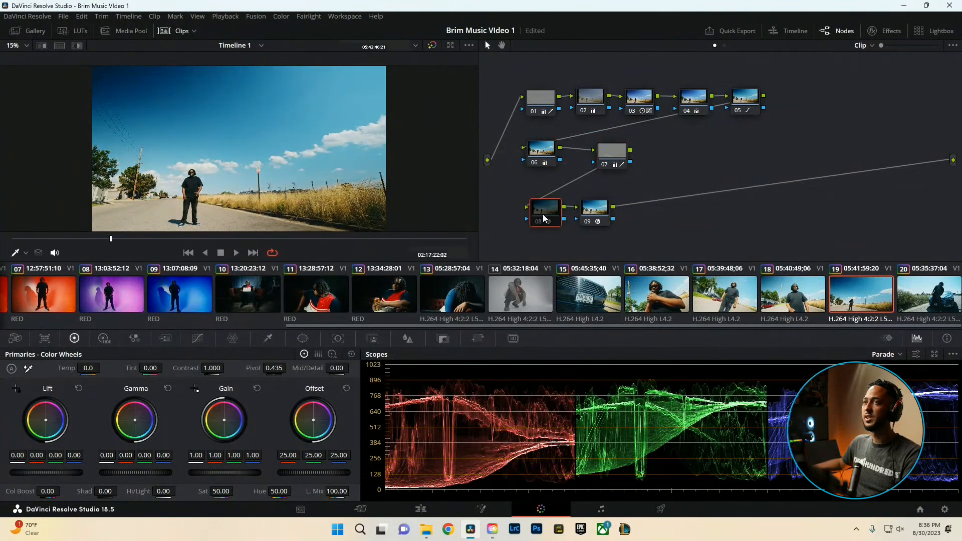
left_click(542, 150)
left_click(591, 97)
left_click(639, 98)
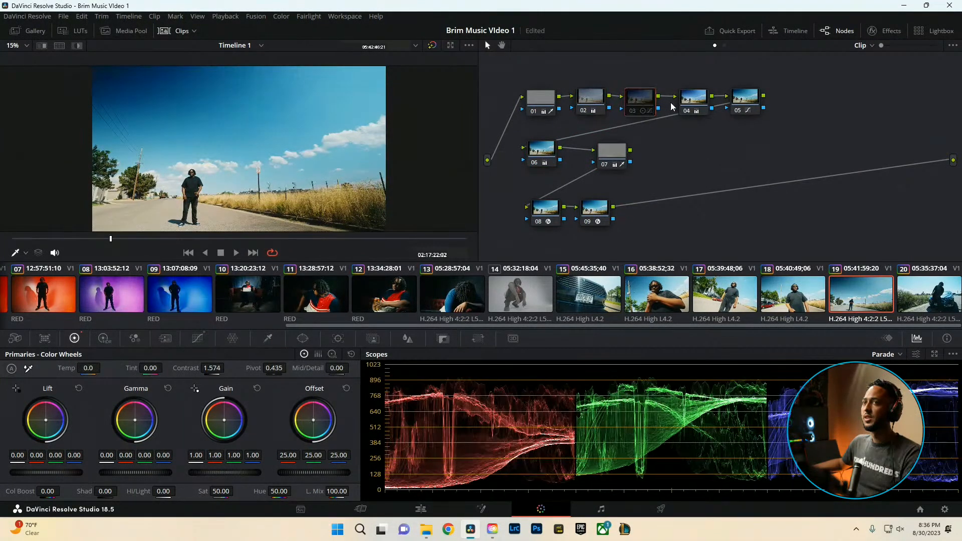
key("ctrl+d")
key("ctrl+d")
key("ctrl+d")
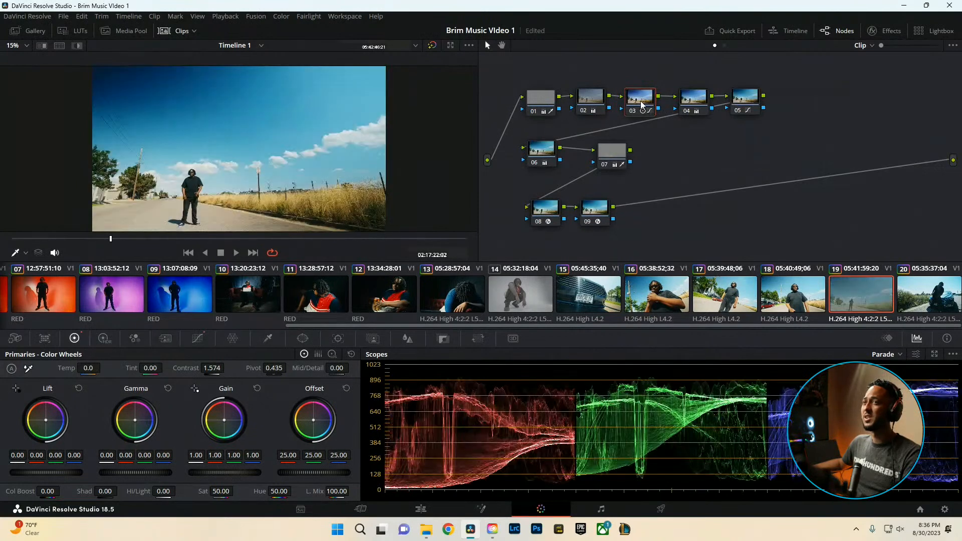
key("ctrl+d")
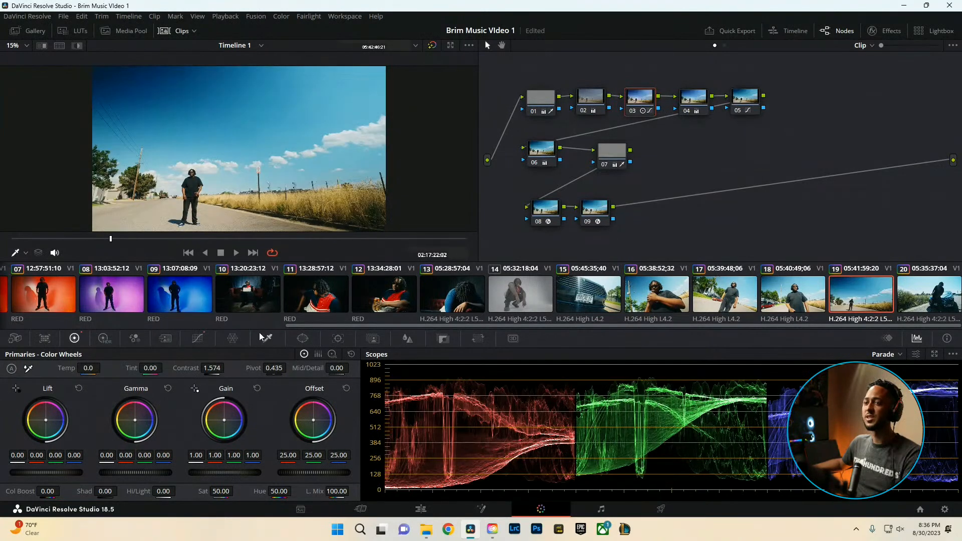
Lift the shadow point on node 03's custom curve for clip 19 and nudge its highlight point slightly
left_click(198, 339)
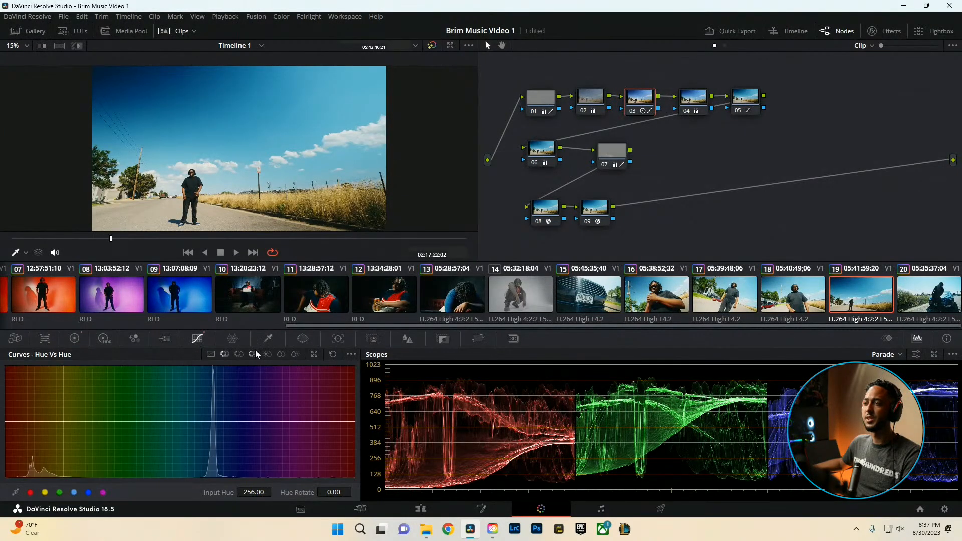
left_click(211, 354)
left_click(351, 354)
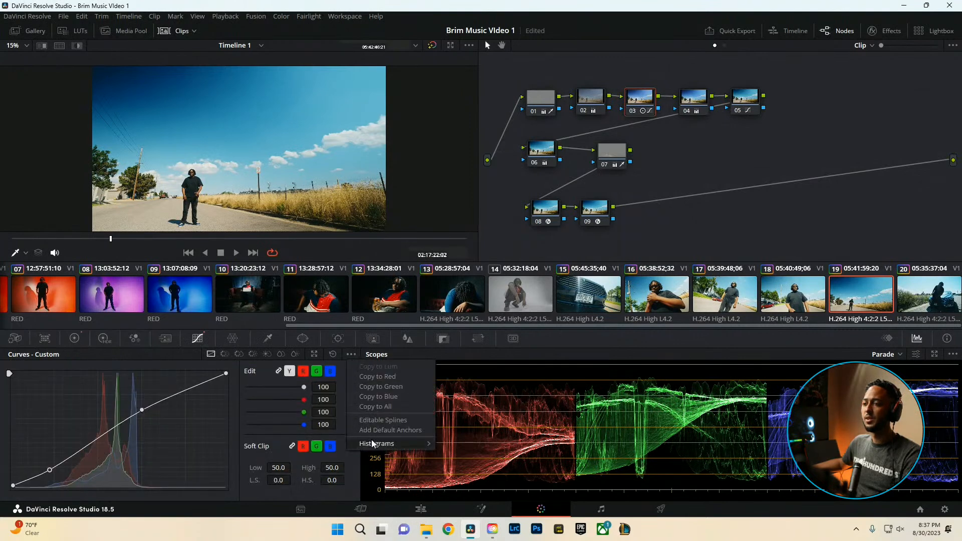
mouse_move(49, 472)
left_mouse_down()
mouse_move(47, 459)
mouse_move(58, 467)
left_mouse_up()
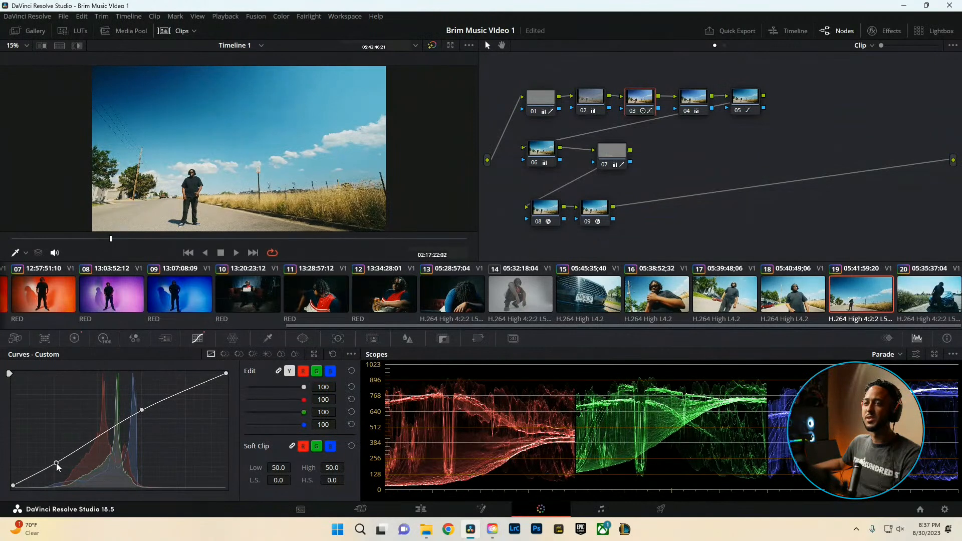
left_click_drag(142, 410, 143, 410)
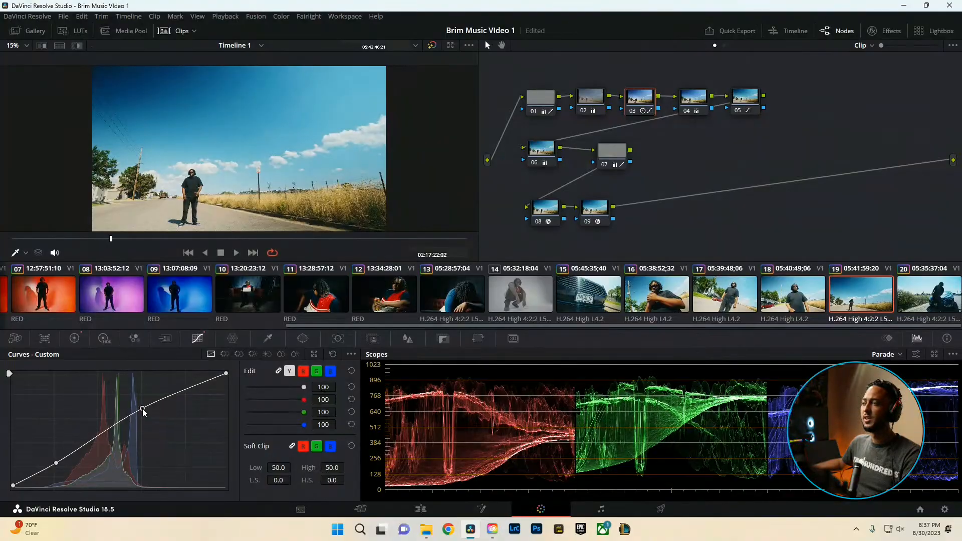
Compare clip 19 with and without its grade in full screen and play a short stretch of it
key("ctrl+f")
key("shift+d")
key("shift+d")
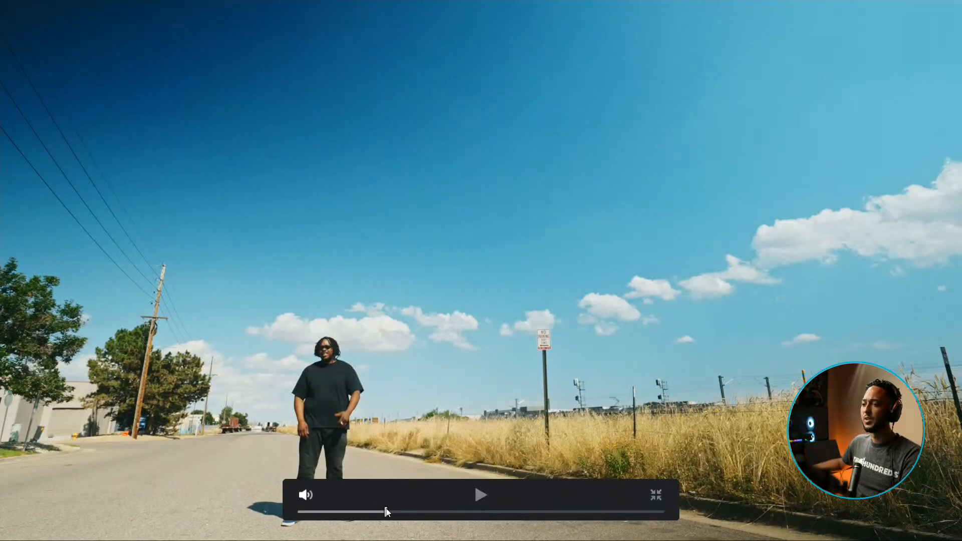
key("space")
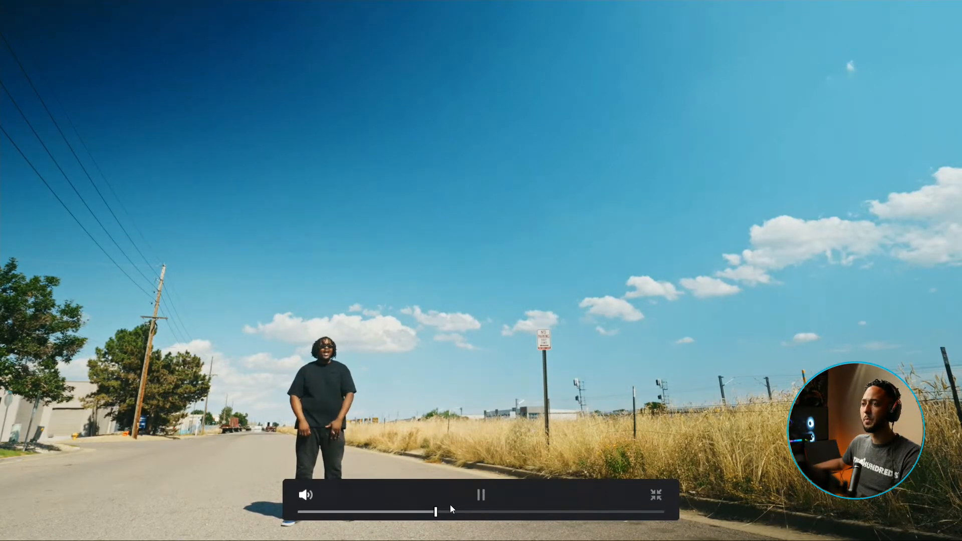
key("space")
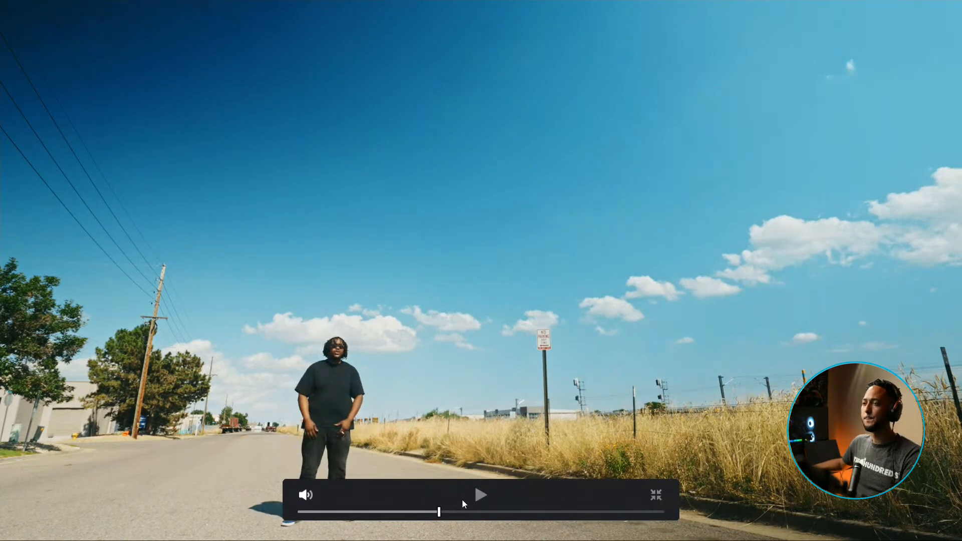
key("ctrl+f")
left_click_drag(836, 227, 529, 86)
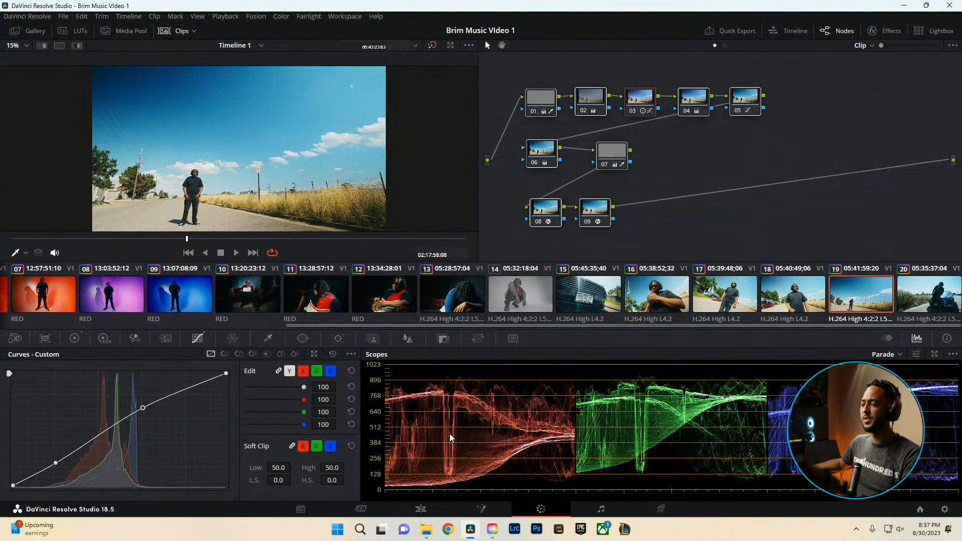
Switch to the Edit page and play the song audio from its beginning and from around 01:00:27
left_click(421, 509)
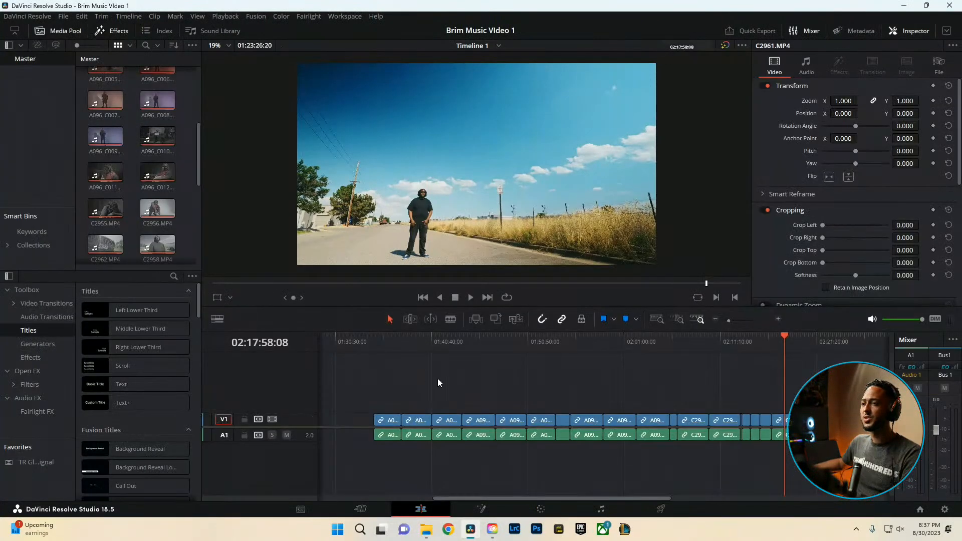
key("ctrl+minus")
left_click(336, 346)
key("space")
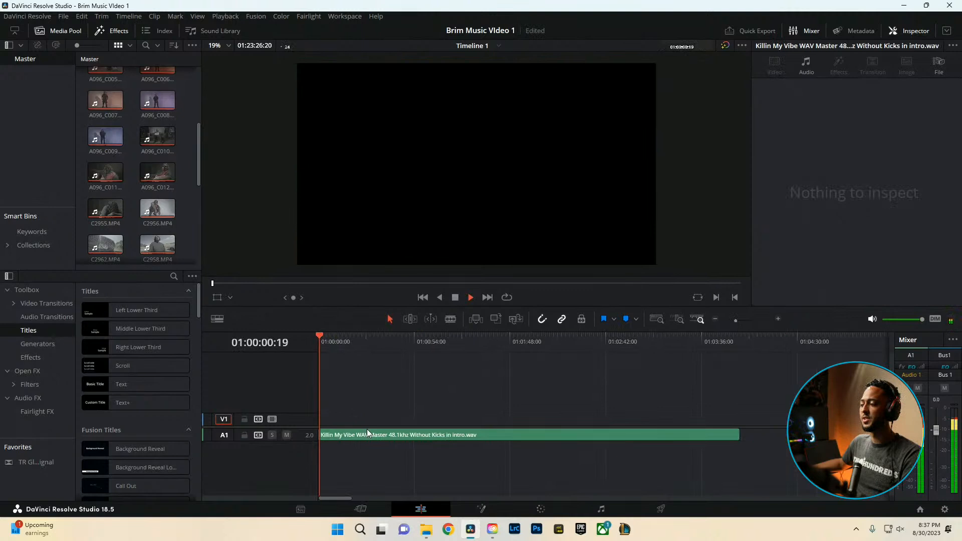
key("ctrl+equal")
key("ctrl+equal")
left_click(440, 347)
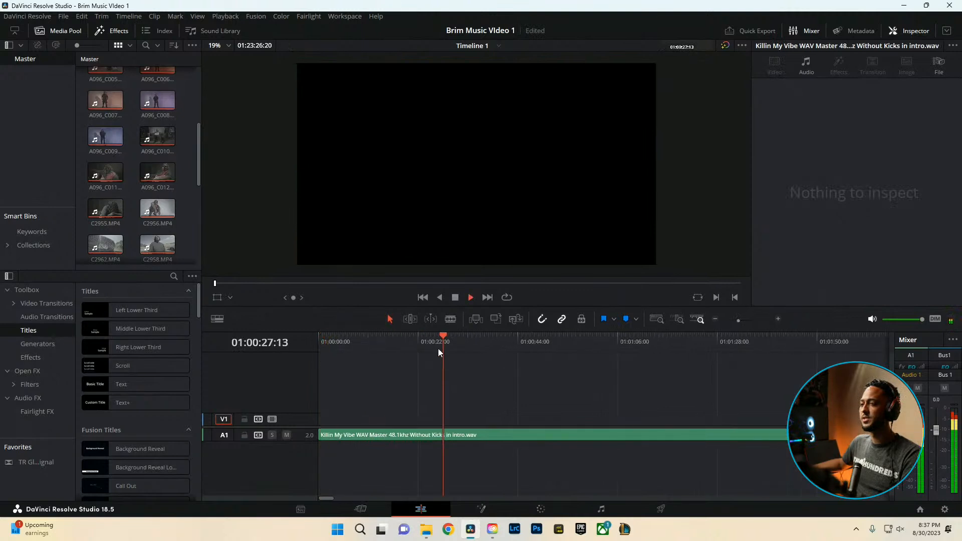
key("space")
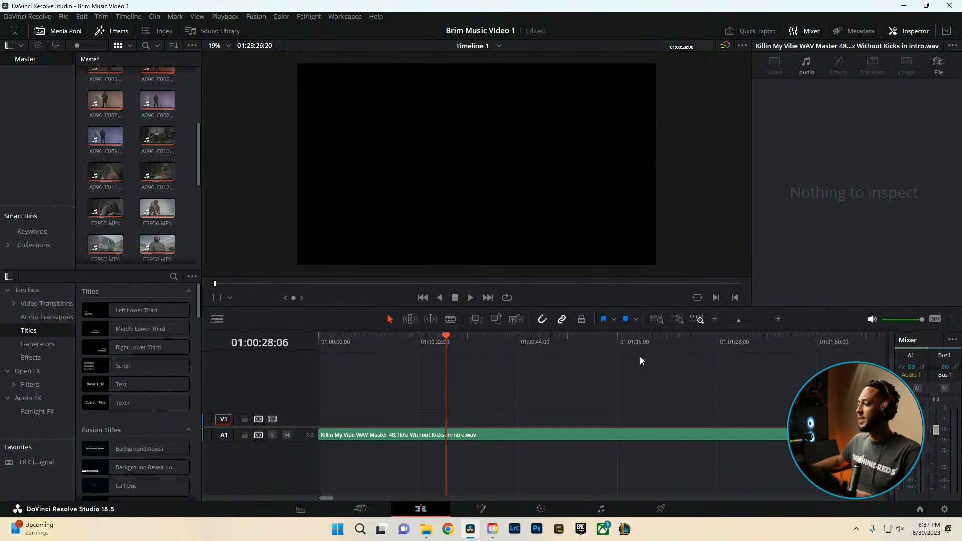
Resume the song with the system volume raised to 38, and play it again from 01:02:06:08
key("space")
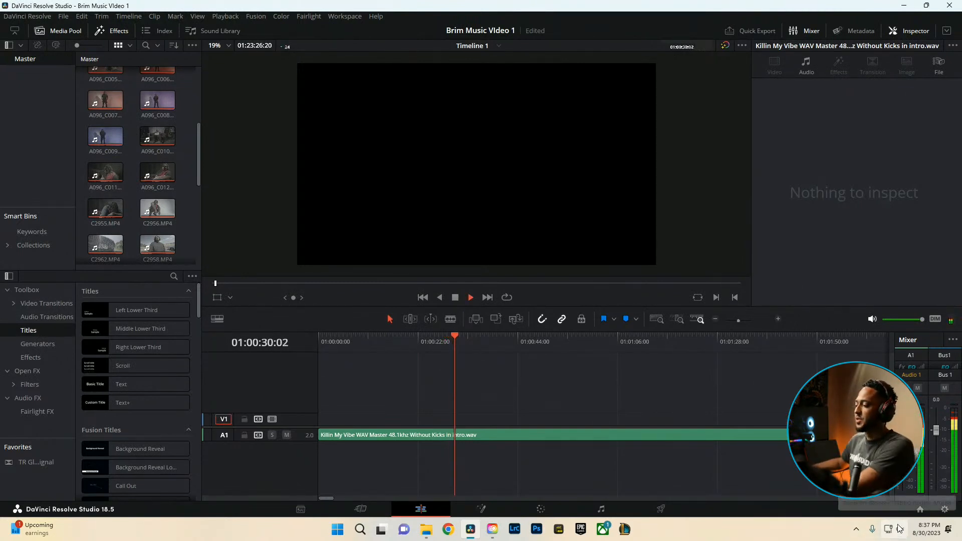
scroll(899, 528, "up", 1)
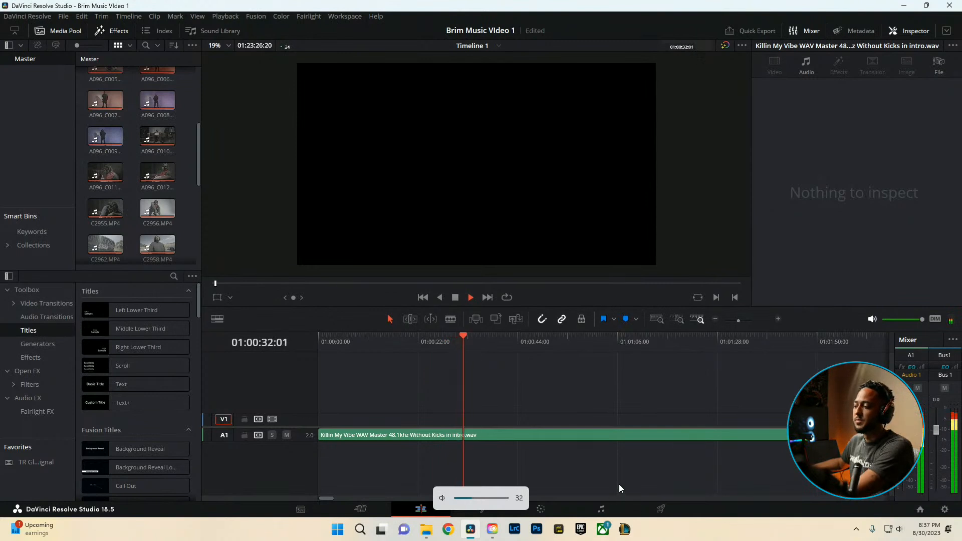
key("space")
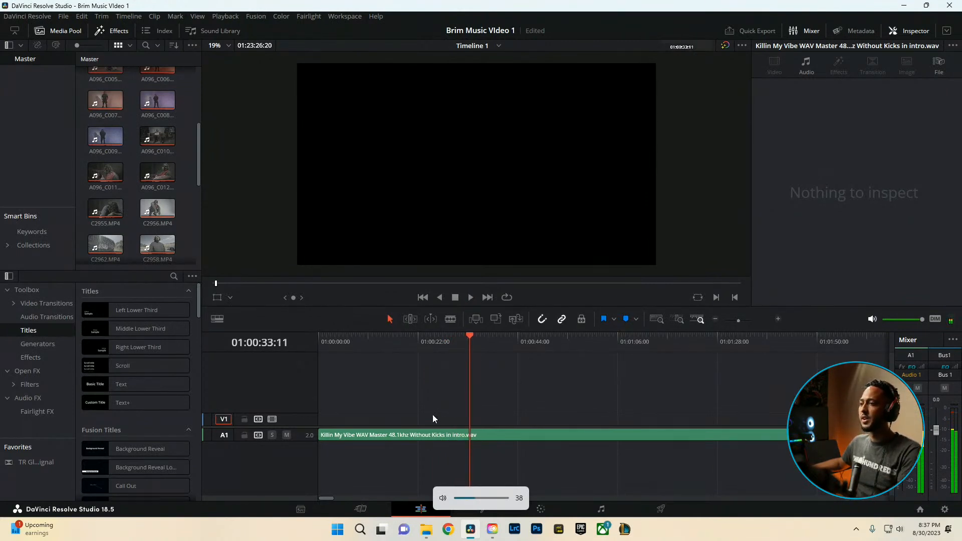
scroll(487, 377, "down", 5)
left_click_drag(417, 346, 385, 346)
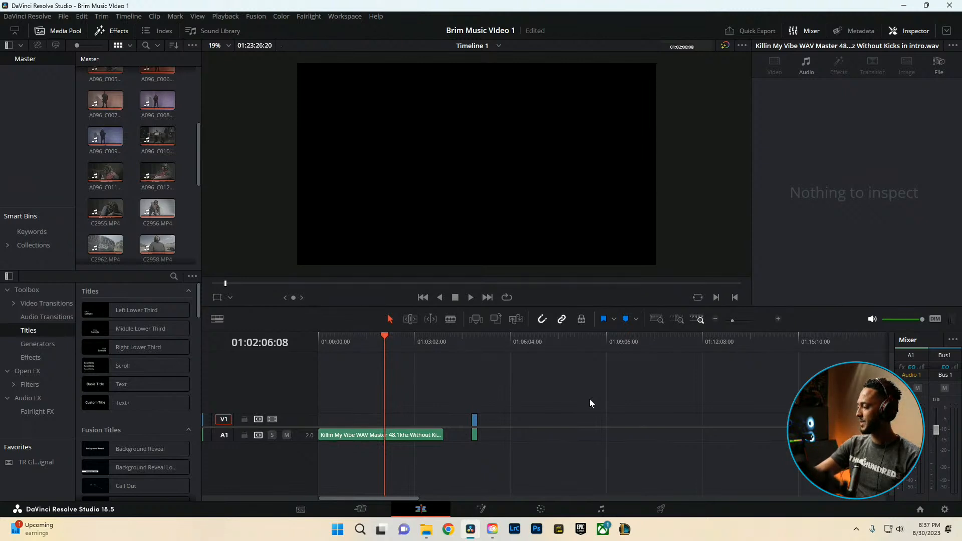
key("space")
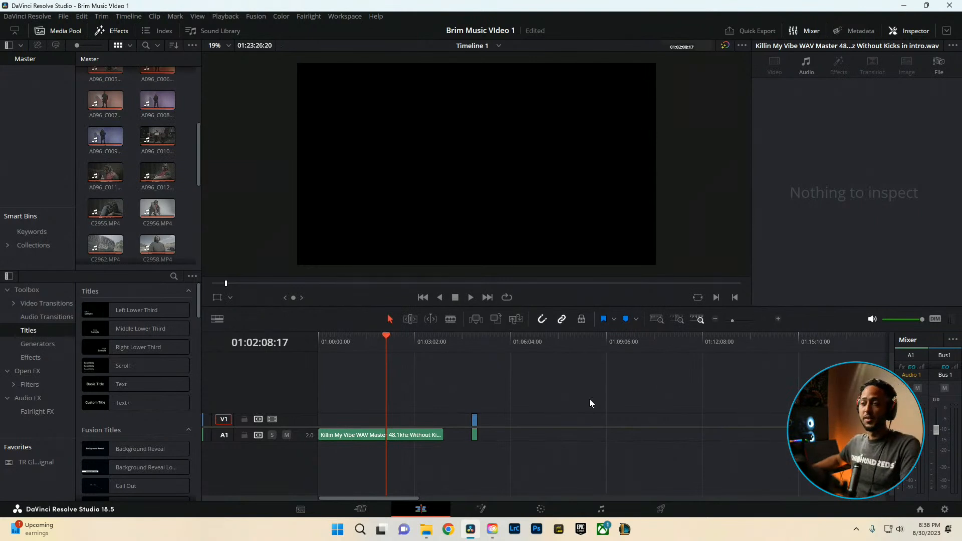
Play the opening of the first video clip on the timeline, after the song audio
scroll(420, 394, "down", 5)
scroll(366, 396, "up", 5)
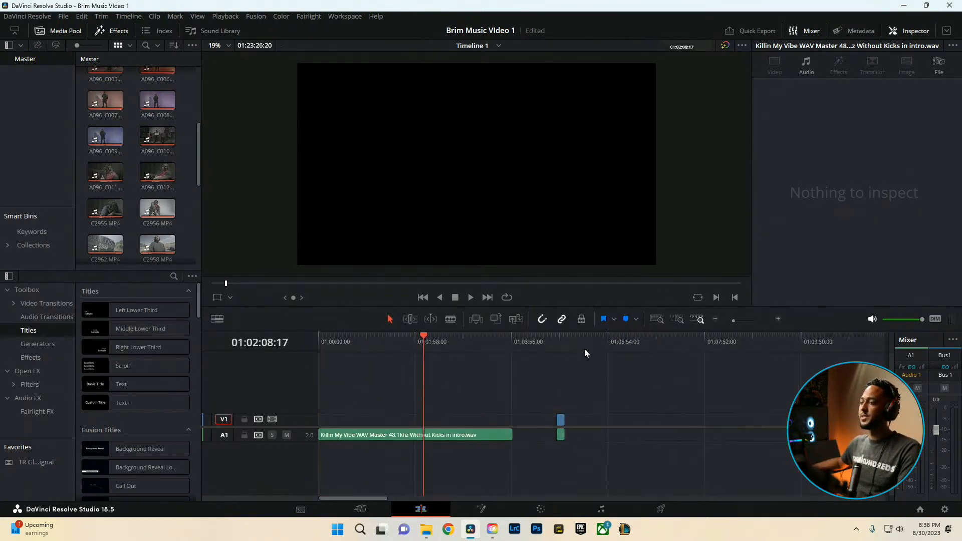
left_click(561, 344)
key("space")
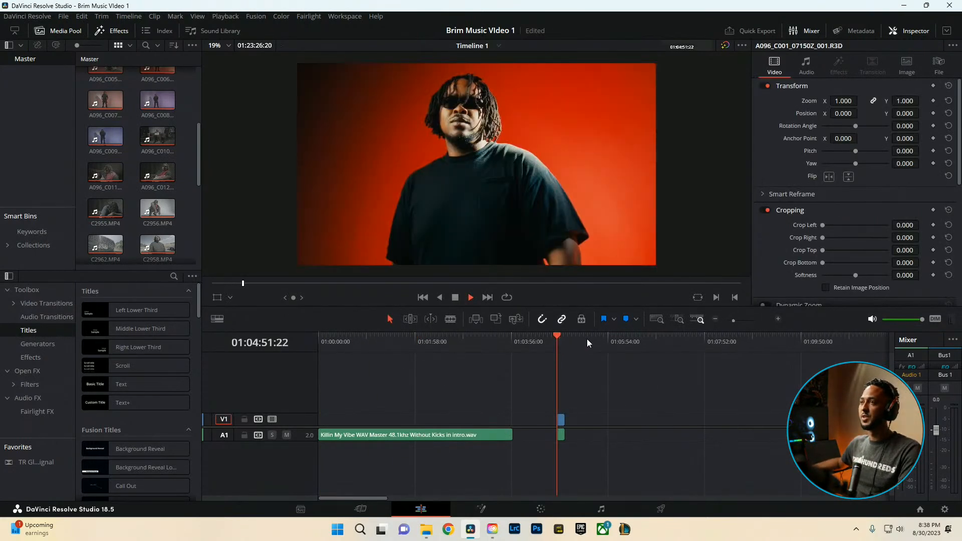
key("space")
scroll(585, 386, "down", 3)
scroll(514, 399, "up", 5)
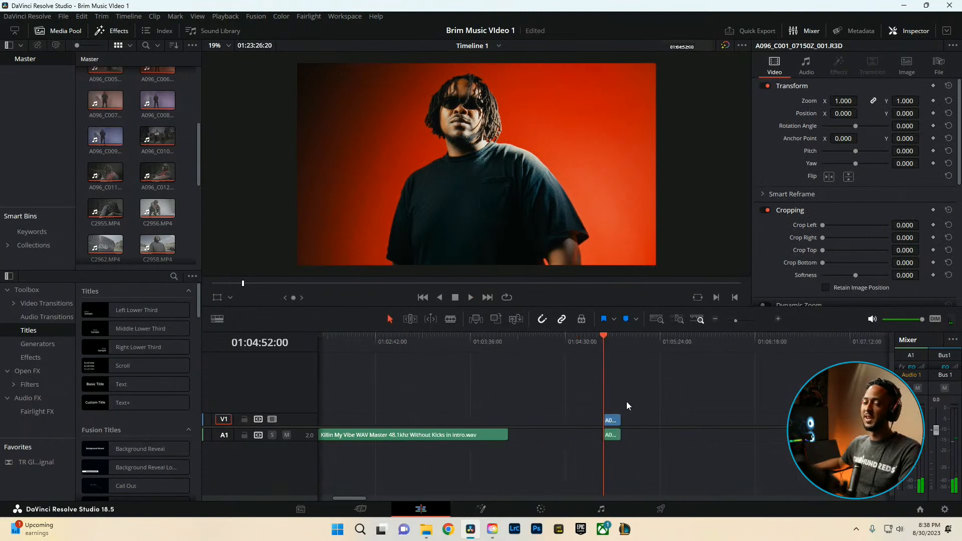
Return to the Color page and bring up clip 19's grade
scroll(626, 402, "down", 10)
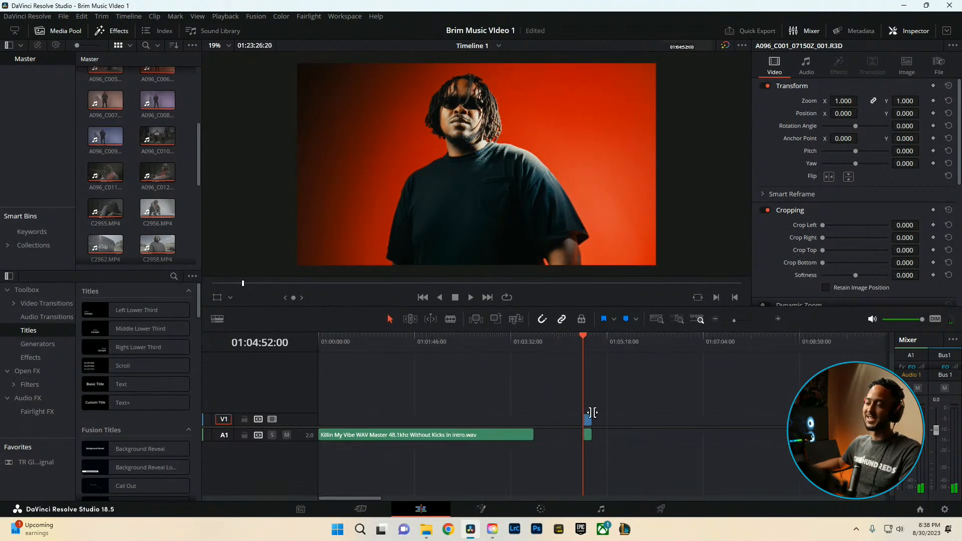
left_click(388, 395)
left_click_drag(504, 455, 412, 422)
left_click(540, 508)
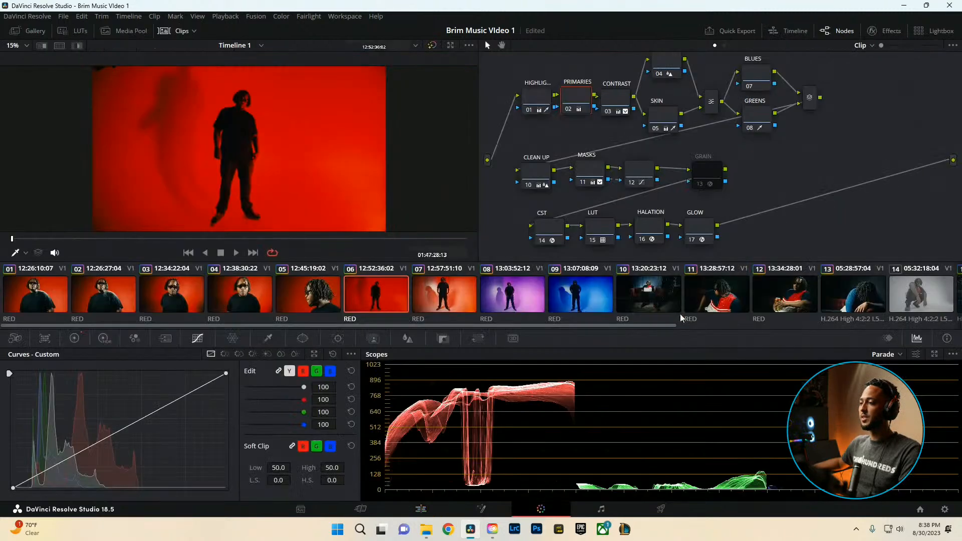
scroll(596, 297, "down", 5)
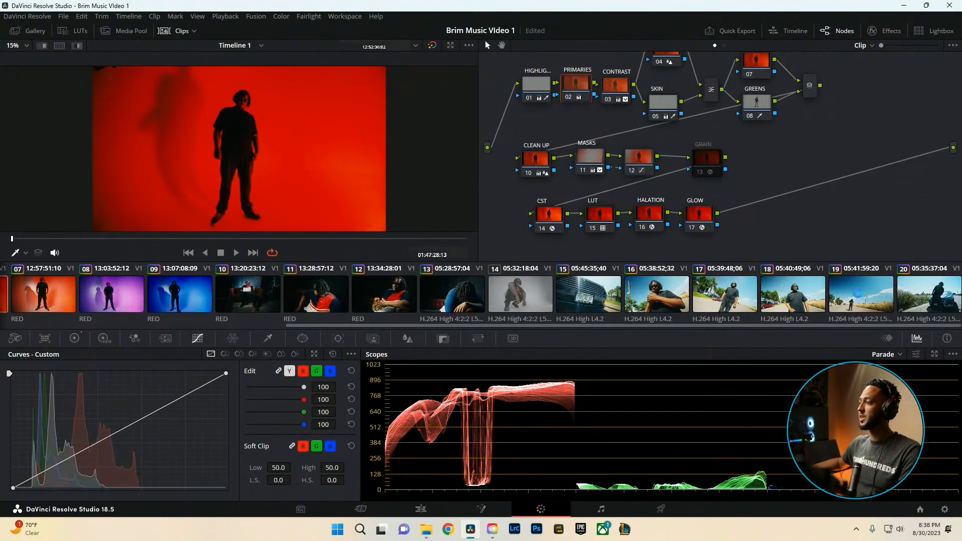
left_click(859, 296)
key("alt+s")
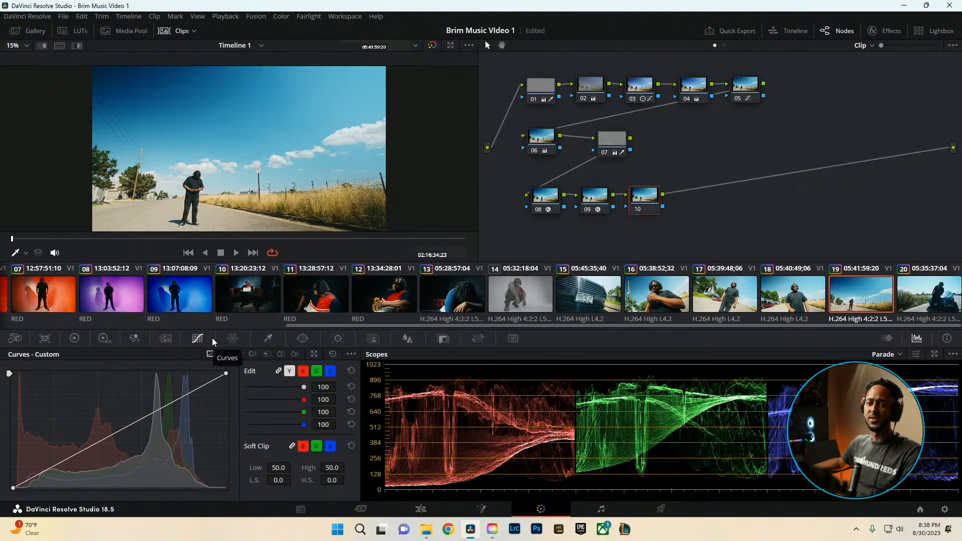
left_click(303, 338)
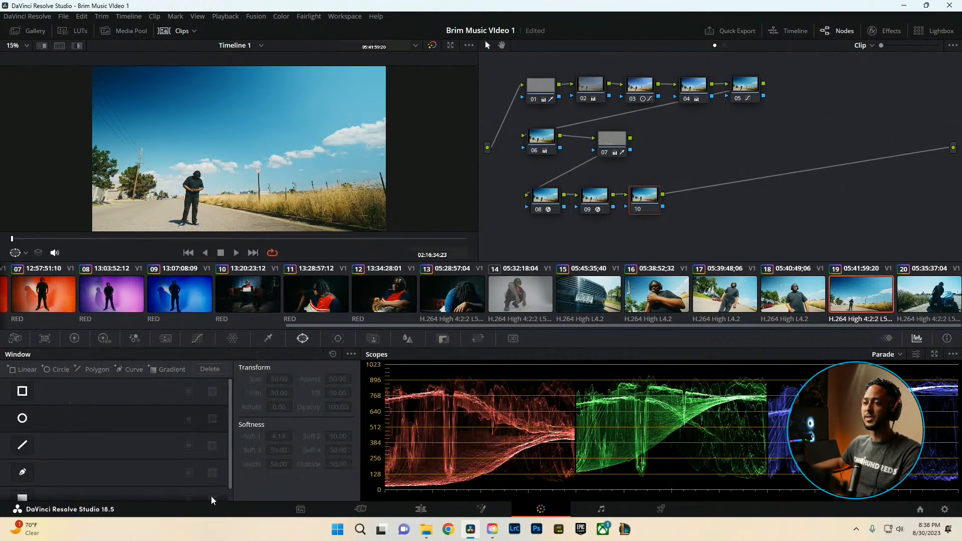
scroll(211, 499, "down", 1)
left_click(22, 406)
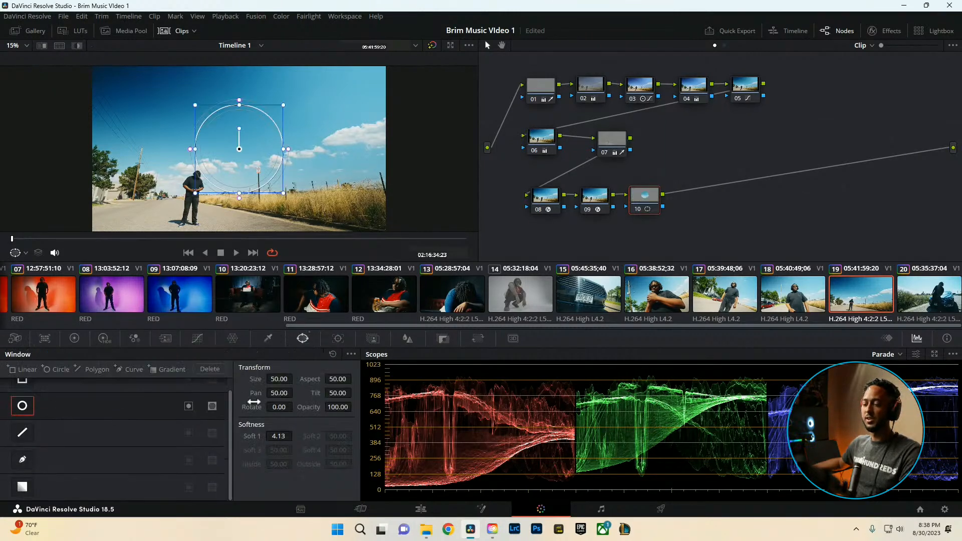
key("Delete")
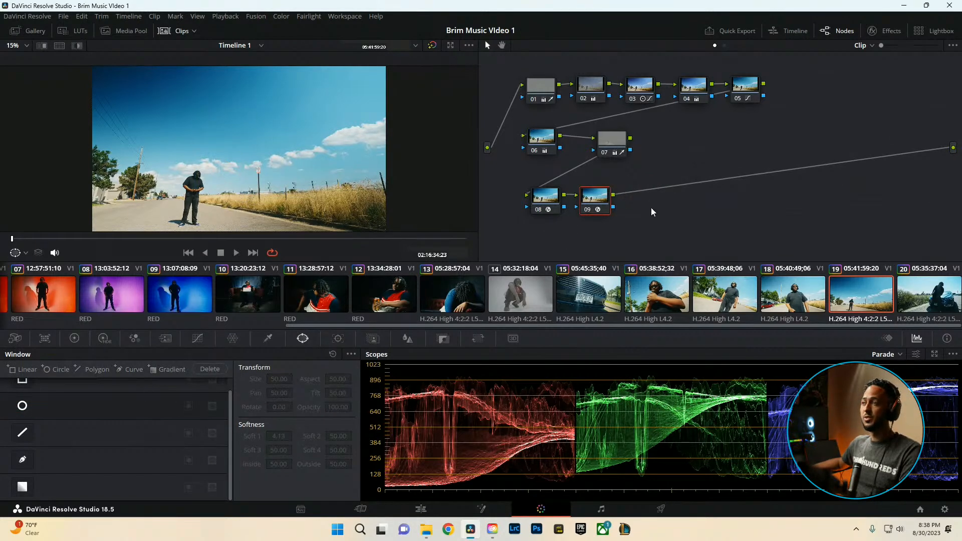
Add serial node 10 after node 09 with a gradient window at pan 41.74, tilt 51.46, rotation 149.15 and softness 7.14
key("alt+s")
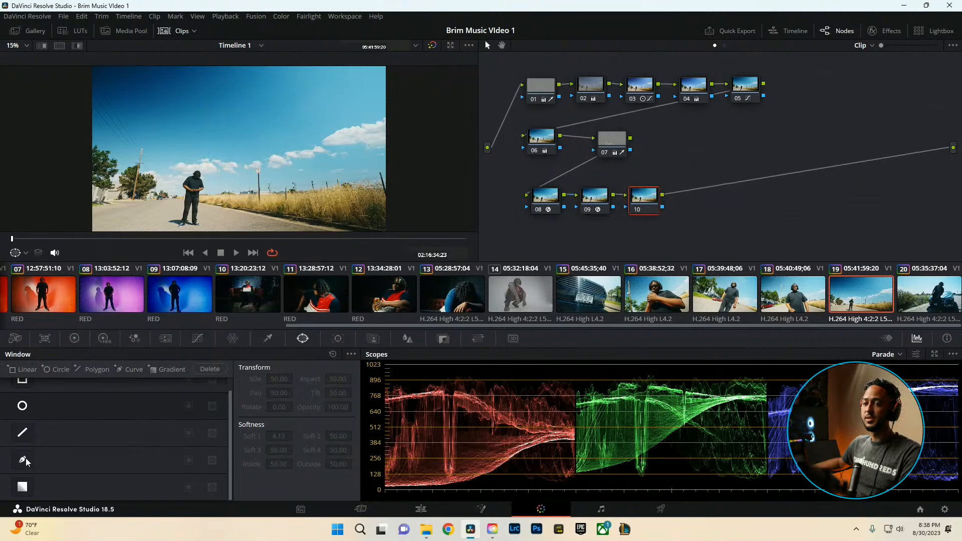
left_click(22, 487)
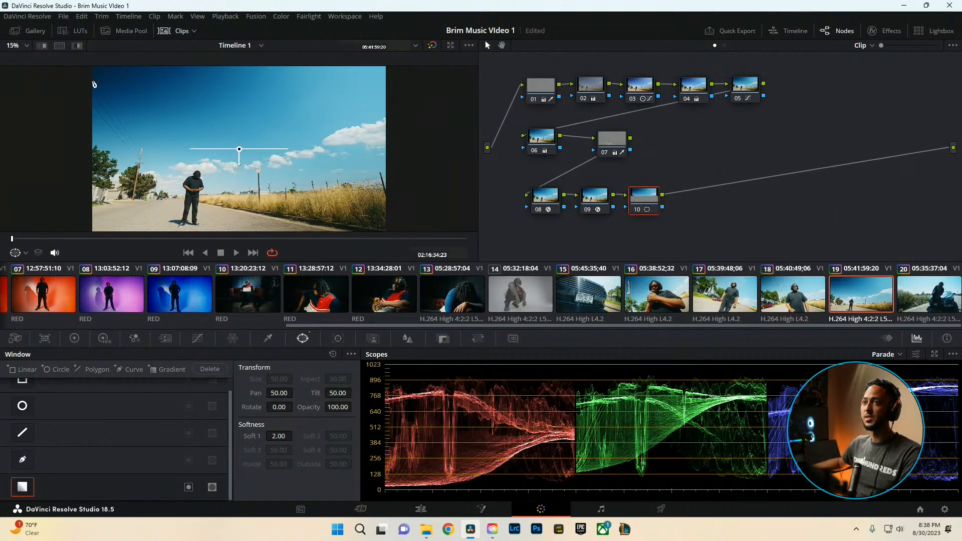
scroll(264, 202, "down", 1)
left_click_drag(239, 163, 197, 105)
left_click(77, 45)
left_click_drag(239, 149, 198, 145)
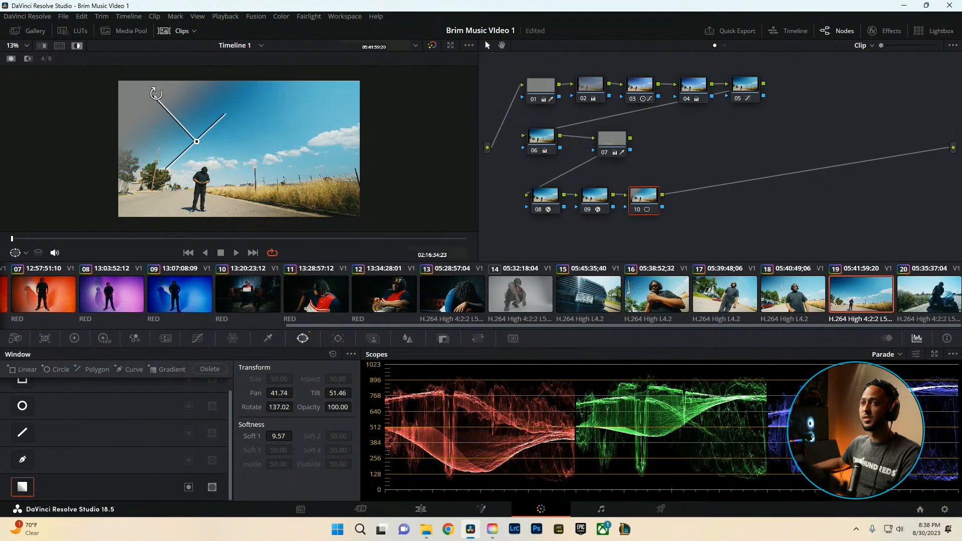
left_click_drag(155, 95, 175, 107)
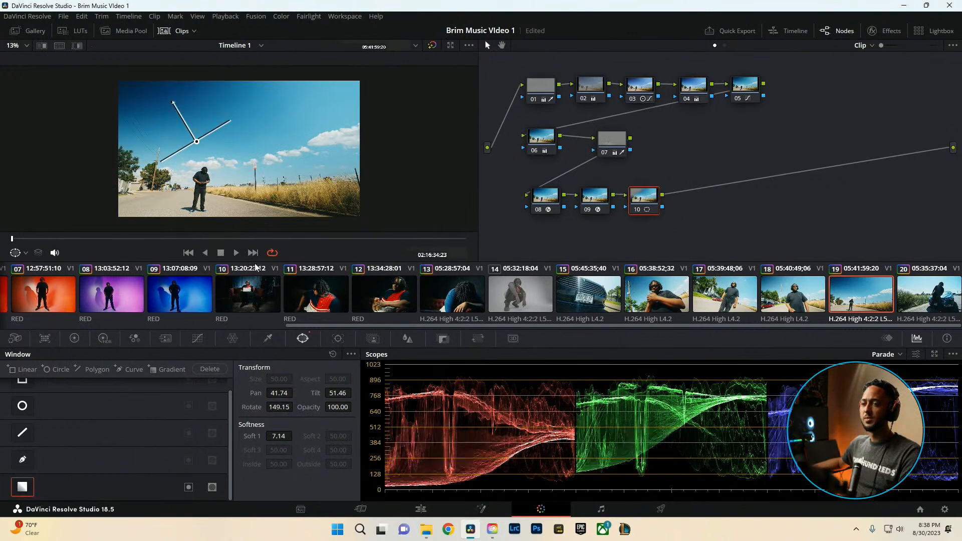
Try a custom curve adjustment on node 10 with its gradient window inverted, and undo it
left_click(199, 338)
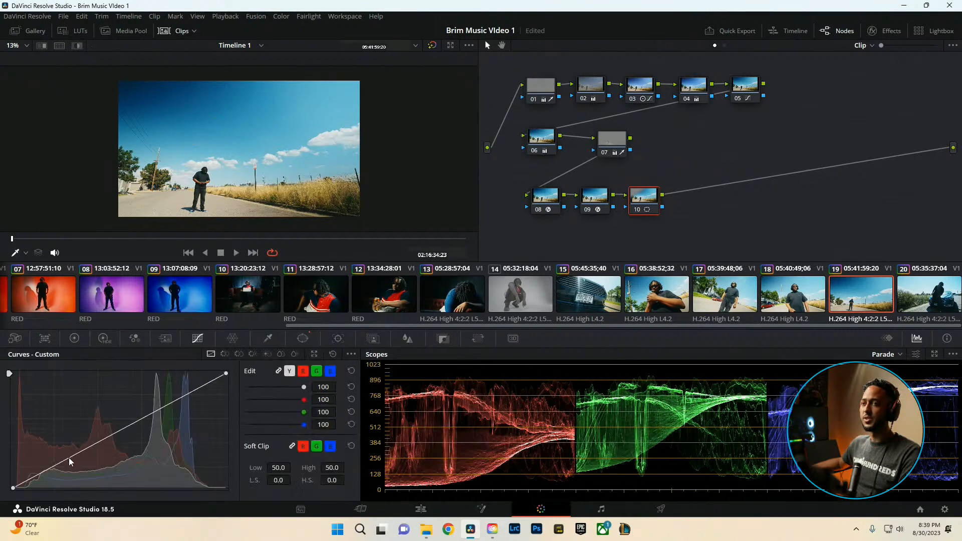
left_click_drag(72, 458, 63, 458)
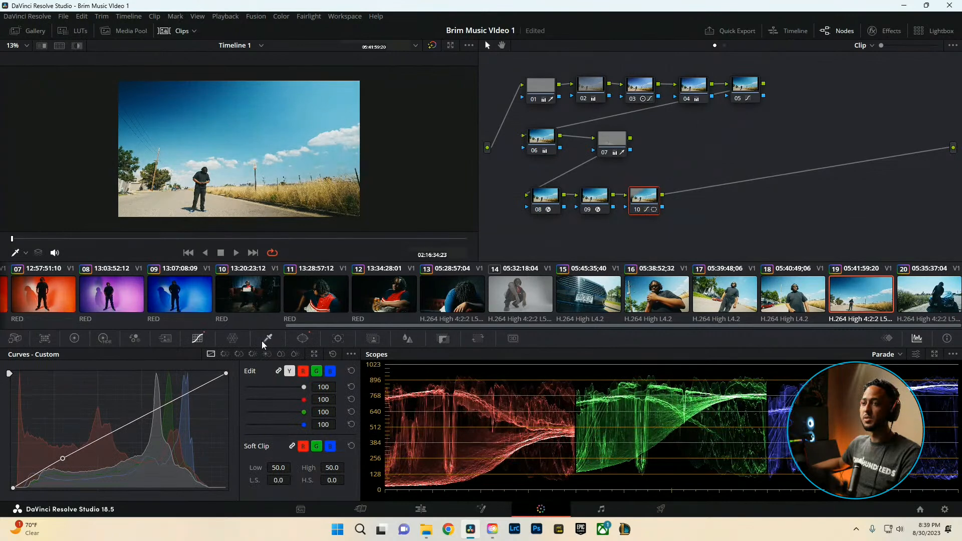
left_click(302, 339)
left_click(188, 487)
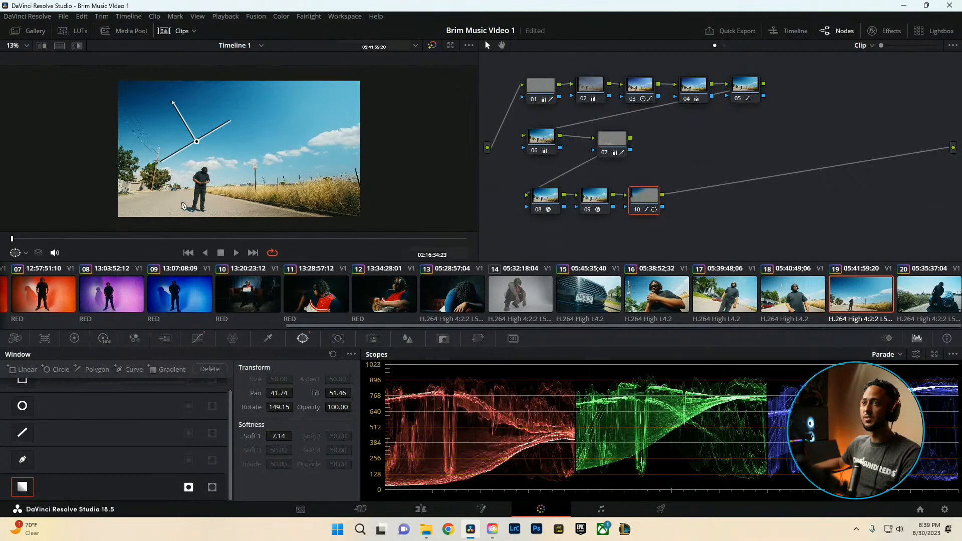
left_click(198, 339)
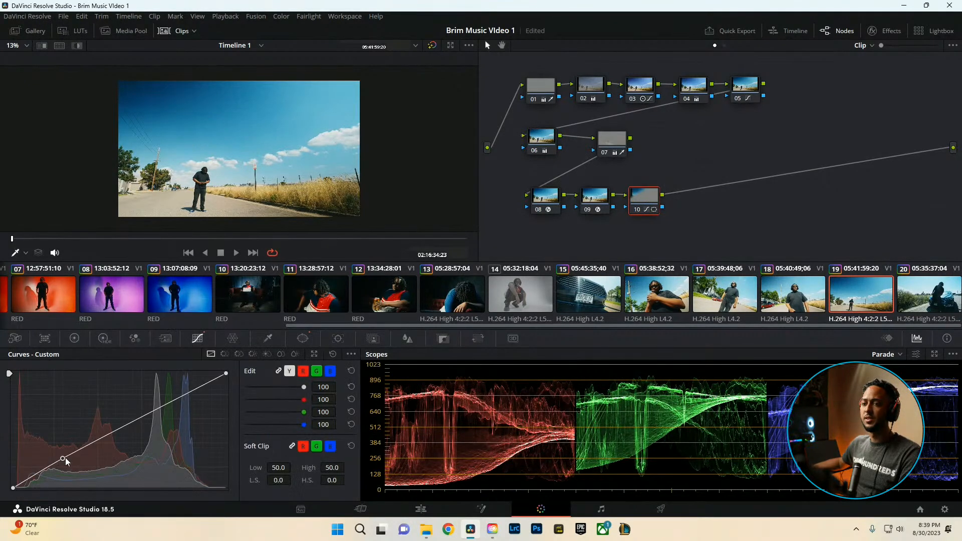
left_click_drag(77, 445, 153, 401)
key("ctrl+z")
key("ctrl+z")
key("ctrl+z")
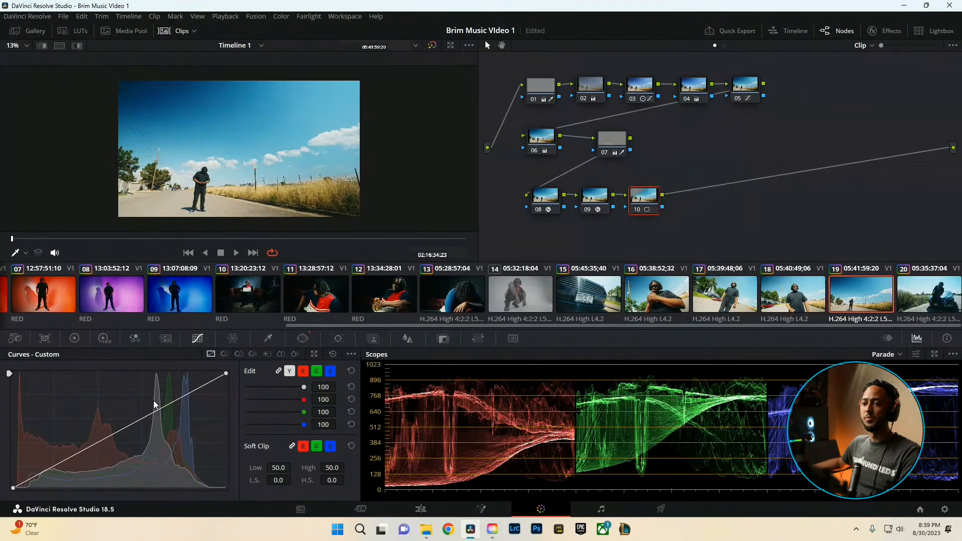
Try raising node 10's lift to 0.05 with its gradient window inverted, and undo the adjustment
left_click(74, 338)
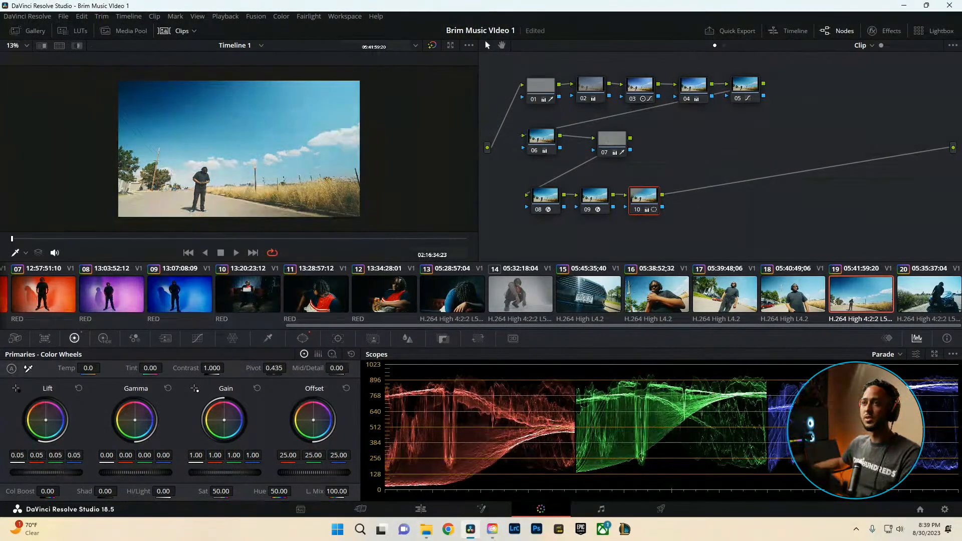
left_click(303, 339)
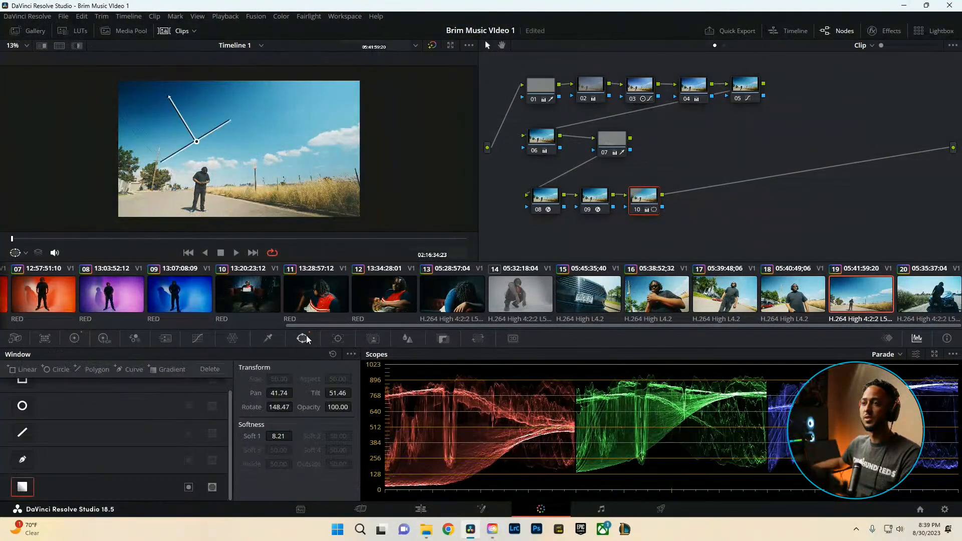
left_click(189, 487)
left_click(198, 338)
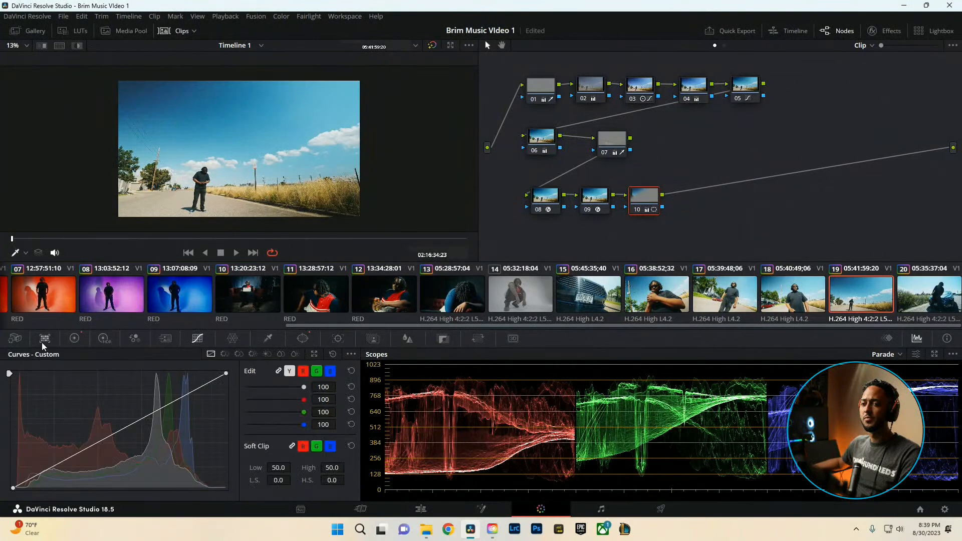
left_click(74, 338)
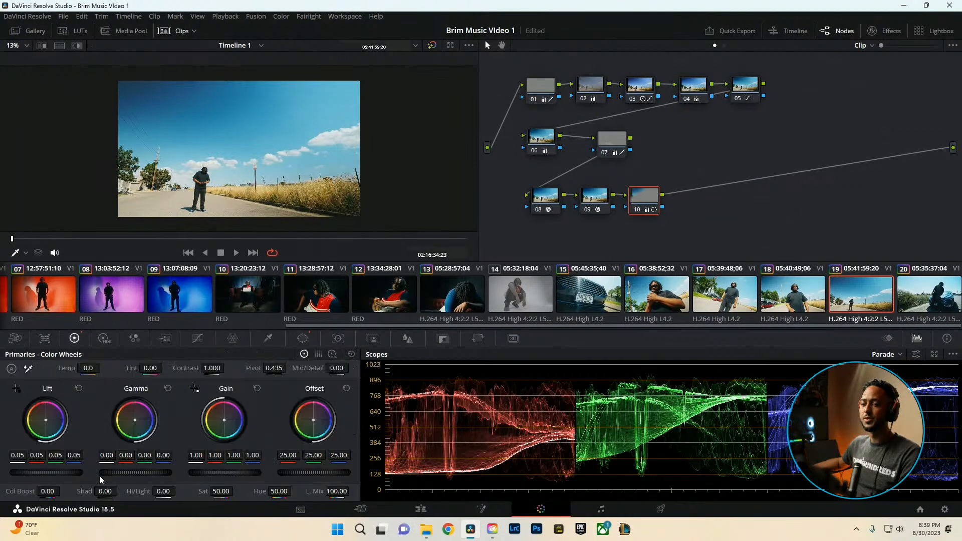
mouse_move(65, 471)
left_mouse_down()
mouse_move(81, 471)
mouse_move(66, 472)
left_mouse_up()
key("ctrl+z")
mouse_move(311, 472)
left_mouse_down()
mouse_move(329, 472)
mouse_move(315, 472)
left_mouse_up()
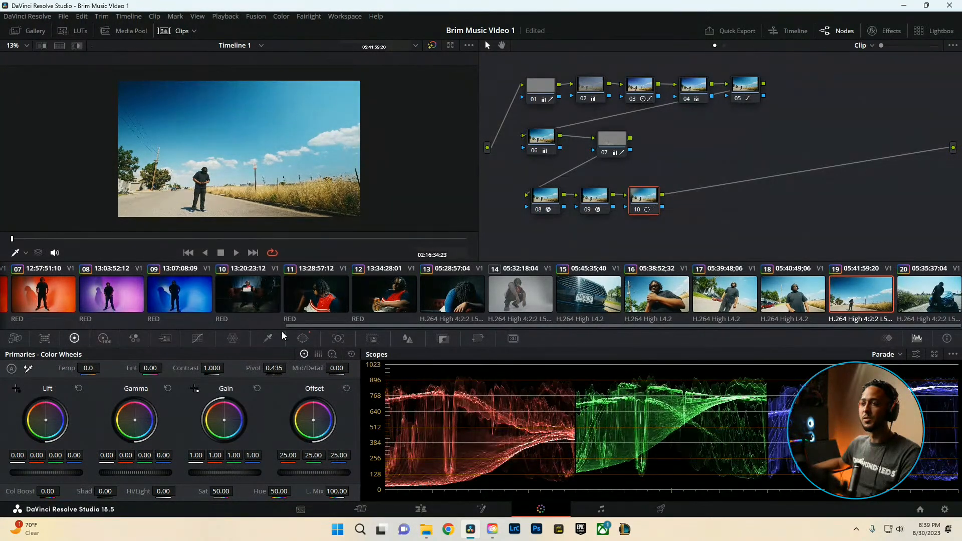
Invert and reposition node 10's gradient window with rotation 137.02 and softness 9.57, and raise the node's offset to 33.45
left_click(303, 338)
left_click(189, 487)
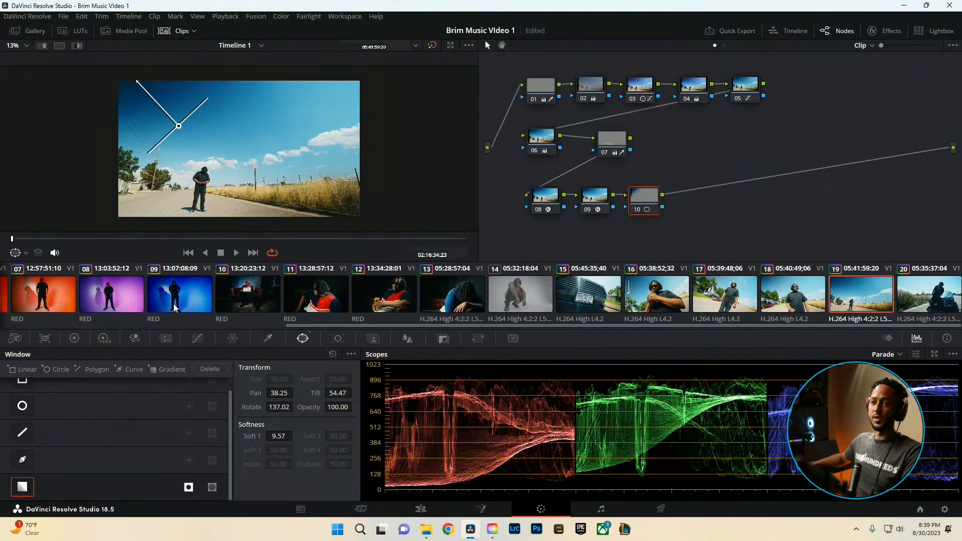
left_click(74, 338)
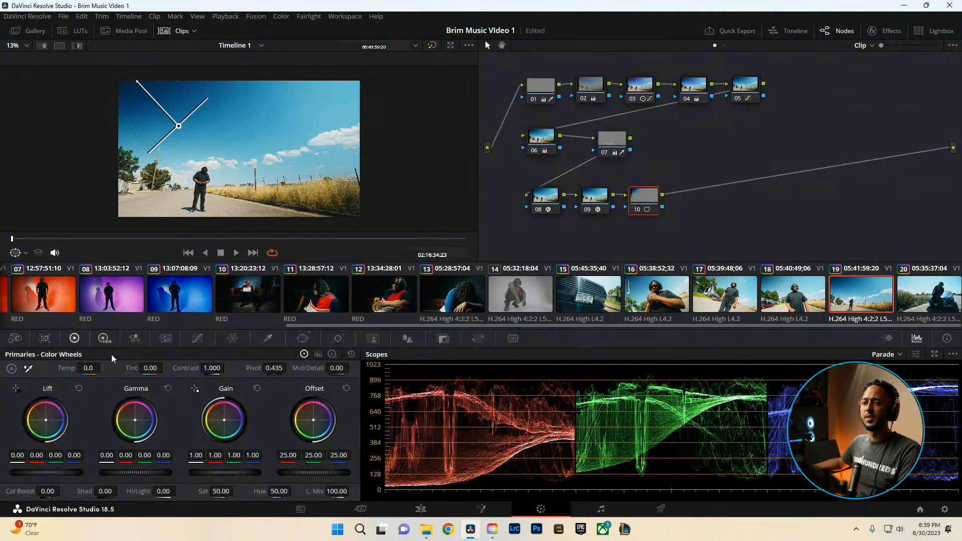
left_click_drag(313, 472, 328, 472)
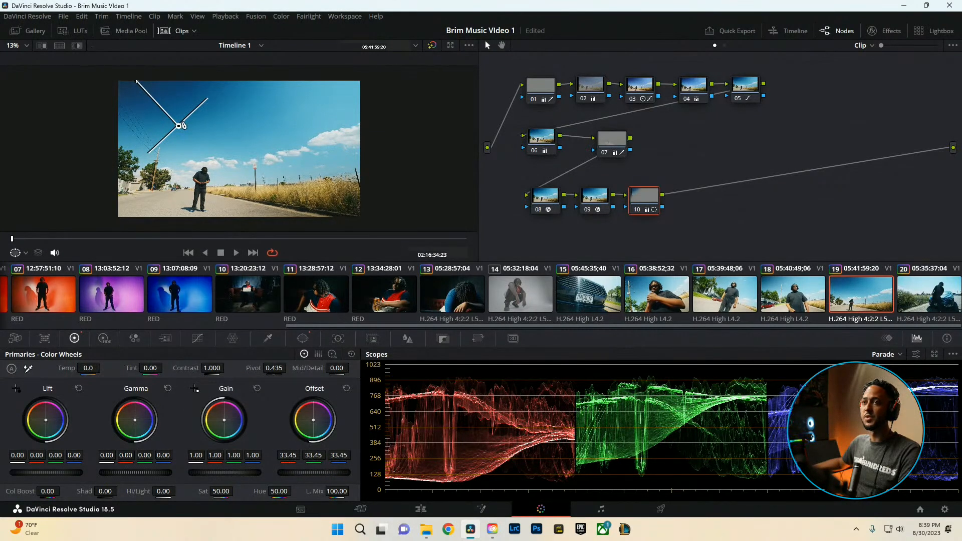
left_click_drag(181, 129, 198, 141)
Review clip 19 full screen and compare its finished grade with the ungraded original
key("ctrl+f")
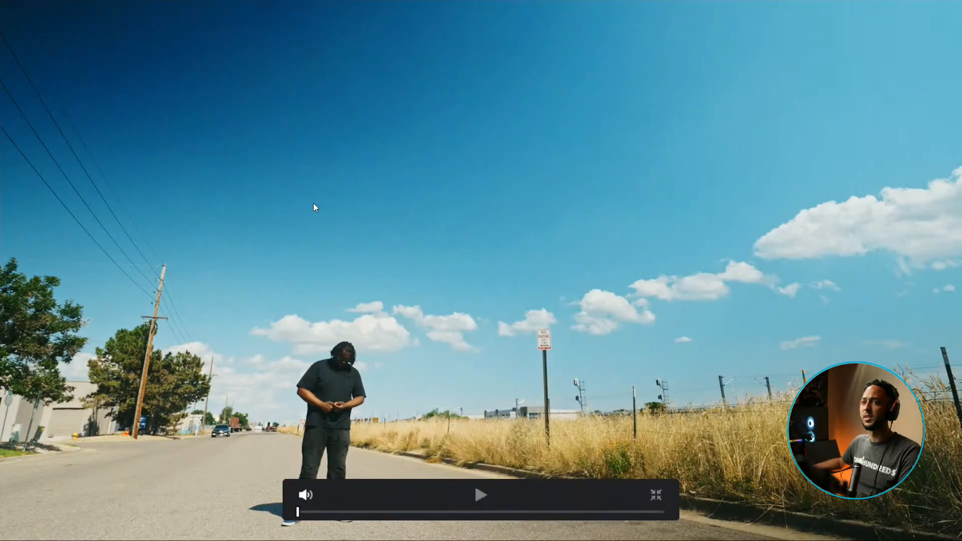
key("ctrl+f")
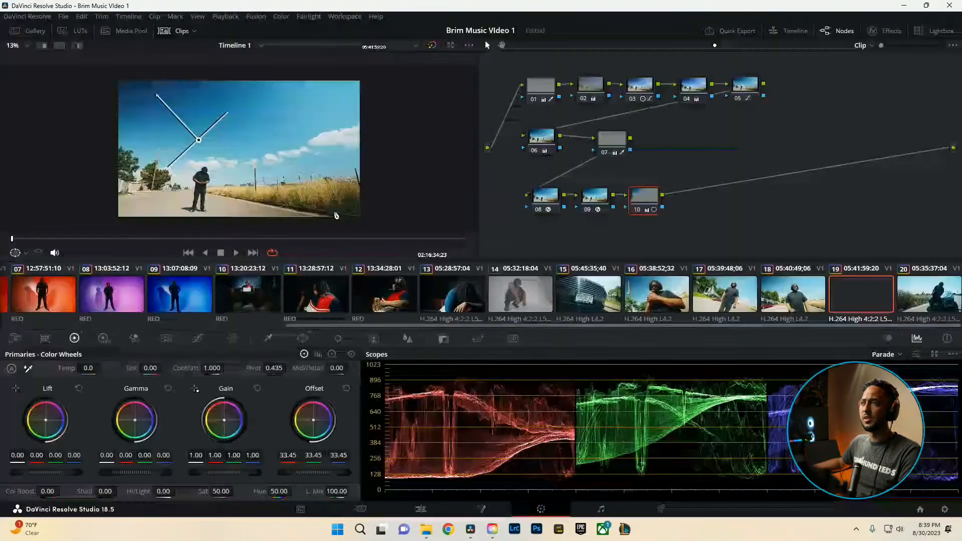
key("ctrl+f")
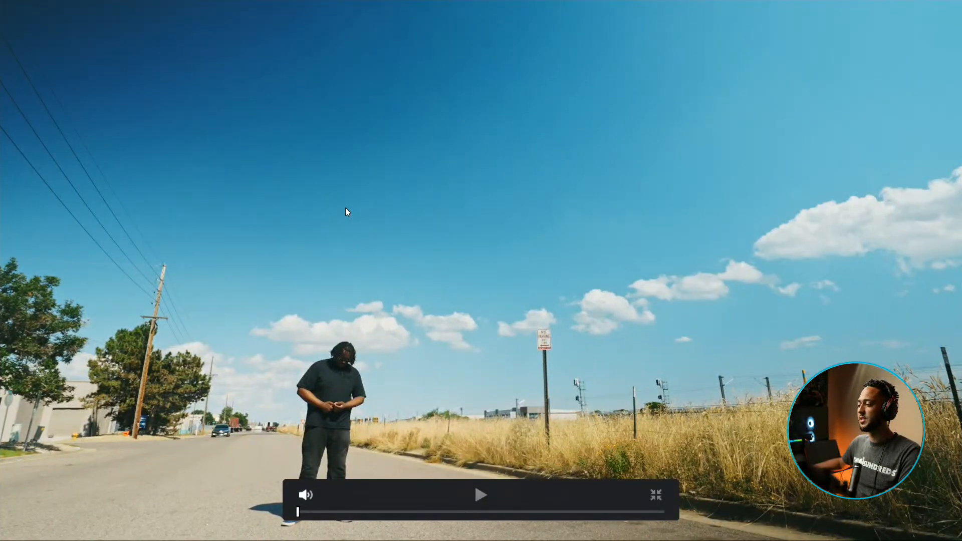
key("ctrl+f")
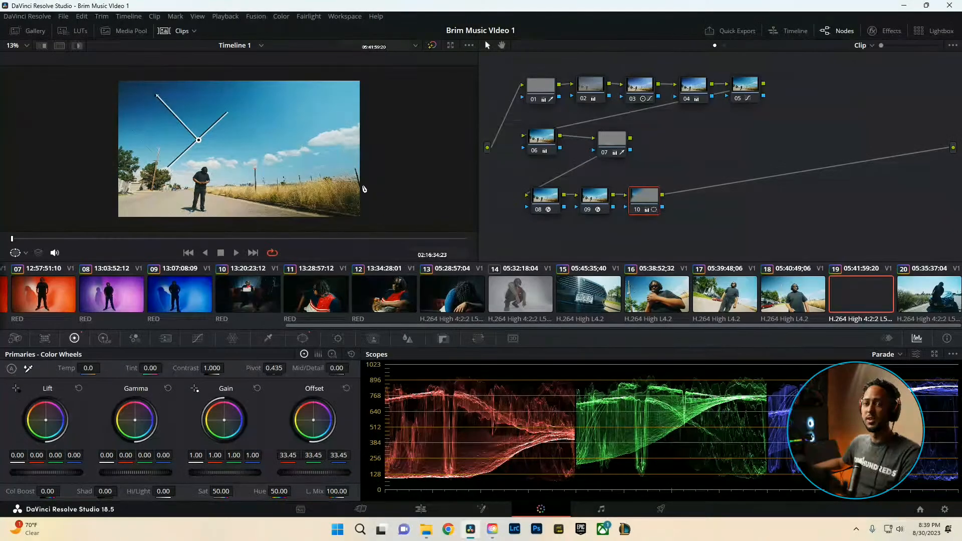
scroll(368, 210, "up", 1)
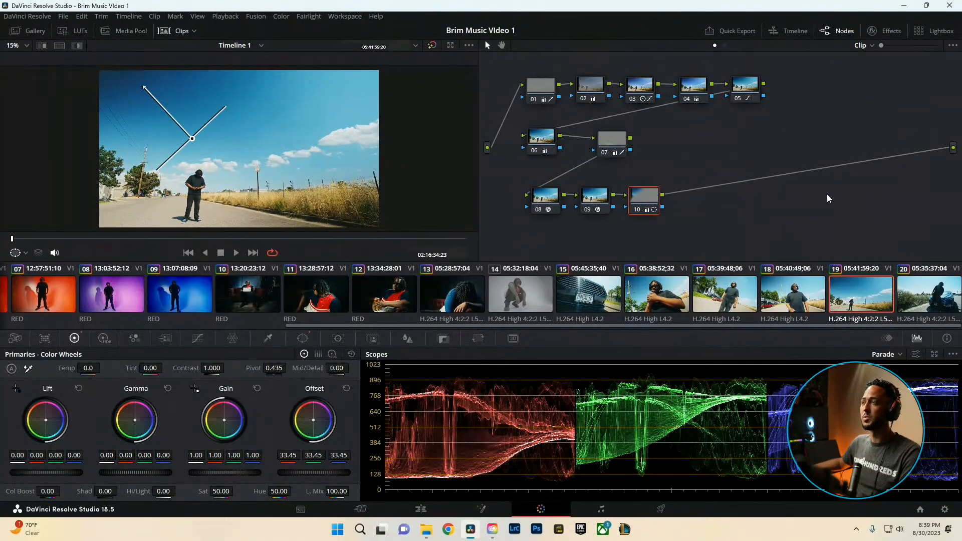
key("ctrl+f")
key("shift+d")
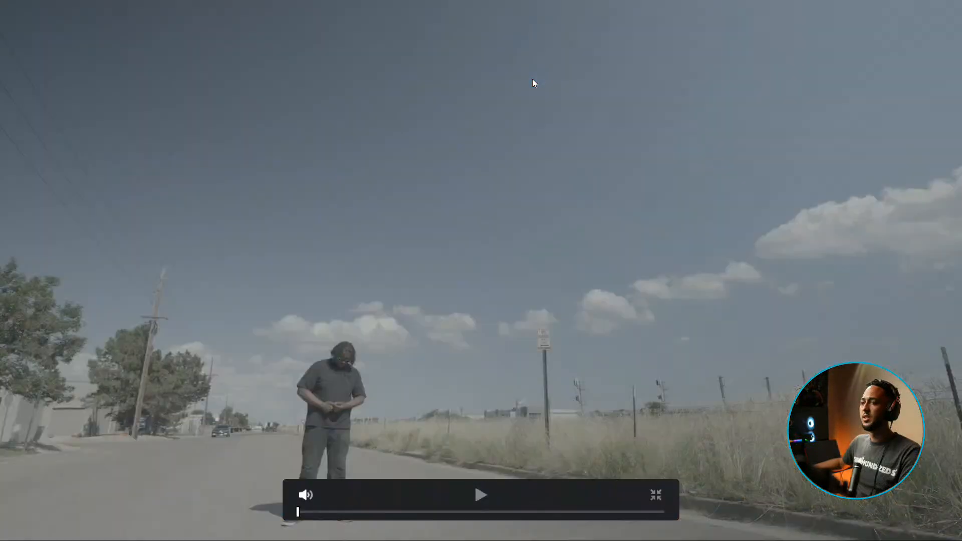
key("shift+d")
key("ctrl+f")
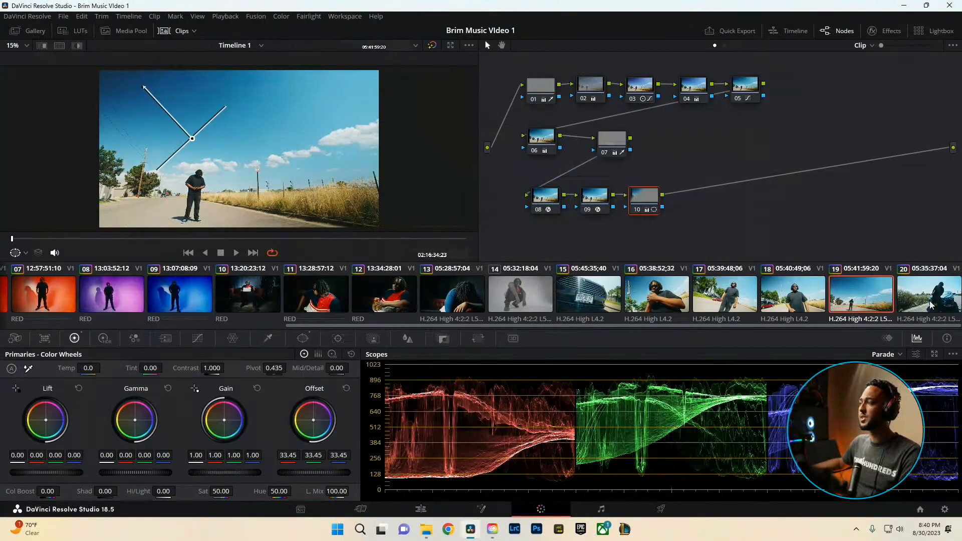
Open clip 20 and play part of it full screen to check the copied outdoor grade
left_click(930, 304)
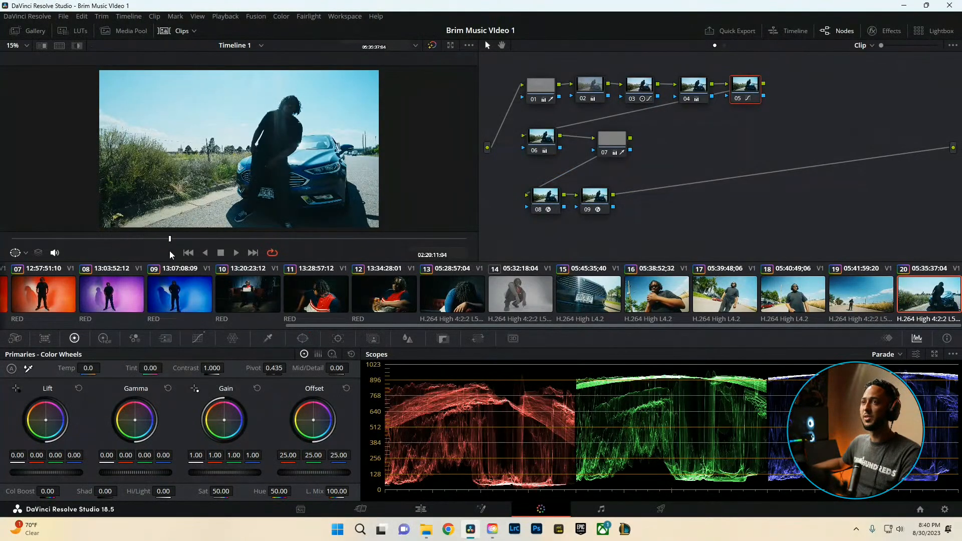
key("space")
key("ctrl+f")
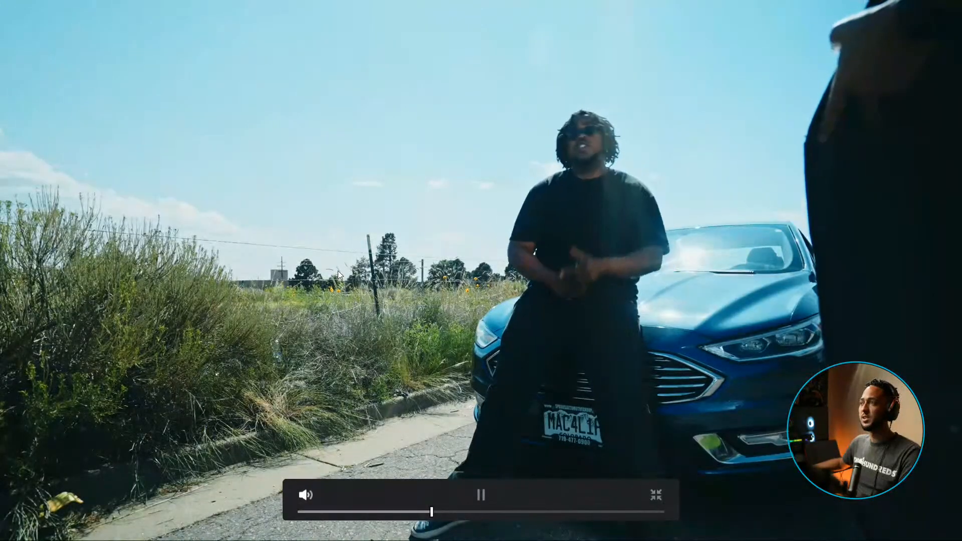
key("space")
key("space")
key("space")
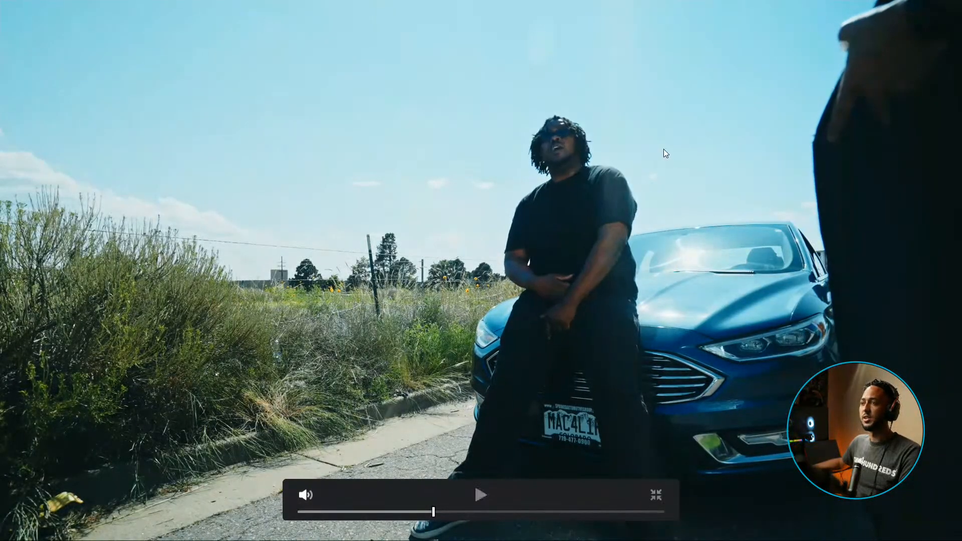
key("ctrl+f")
Warm clip 20 in node 02 by setting the offset's green to 24.20 and blue to 22.28
left_click(600, 92)
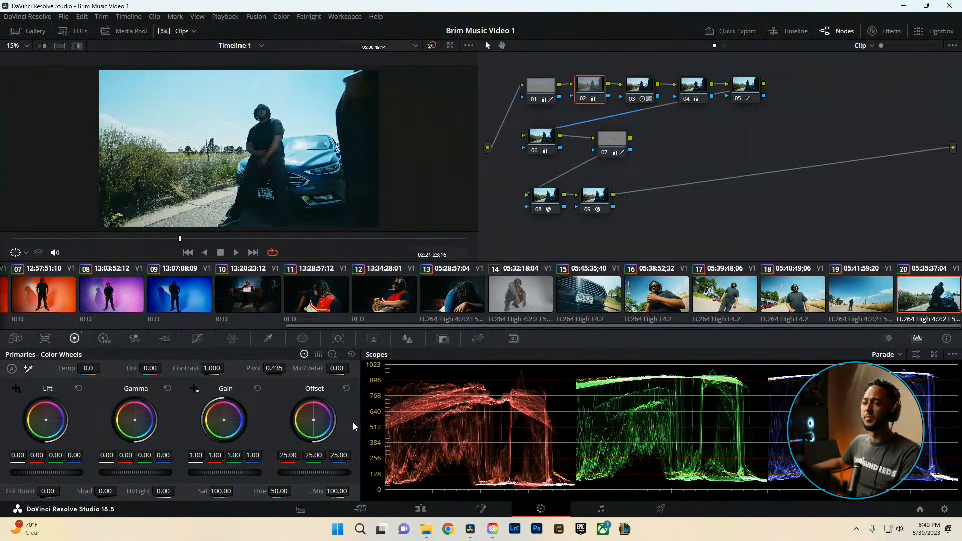
left_click_drag(340, 456, 301, 458)
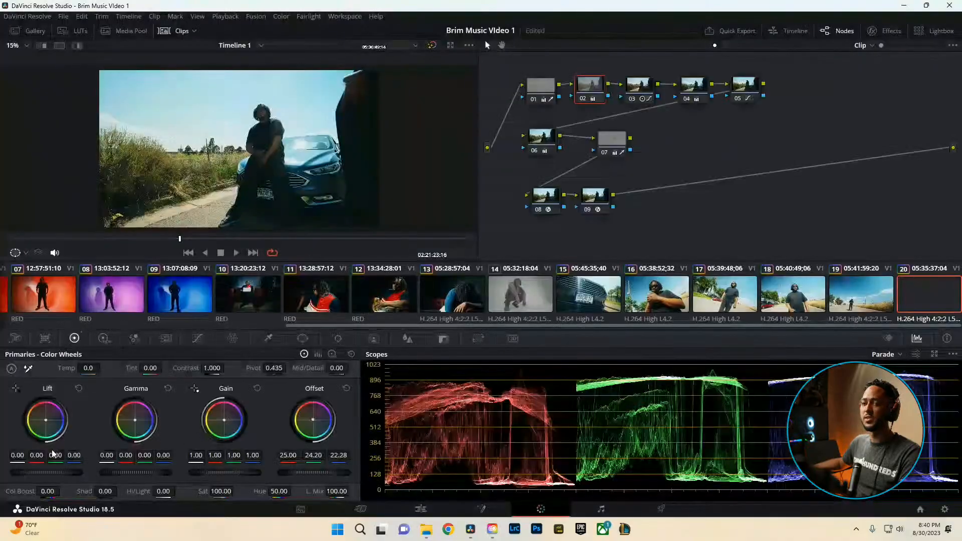
left_click_drag(54, 453, 50, 453)
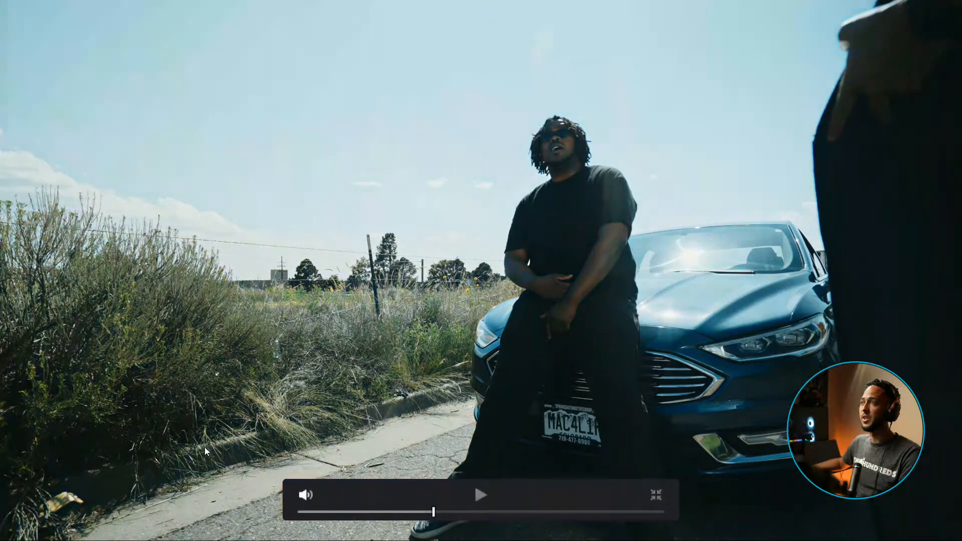
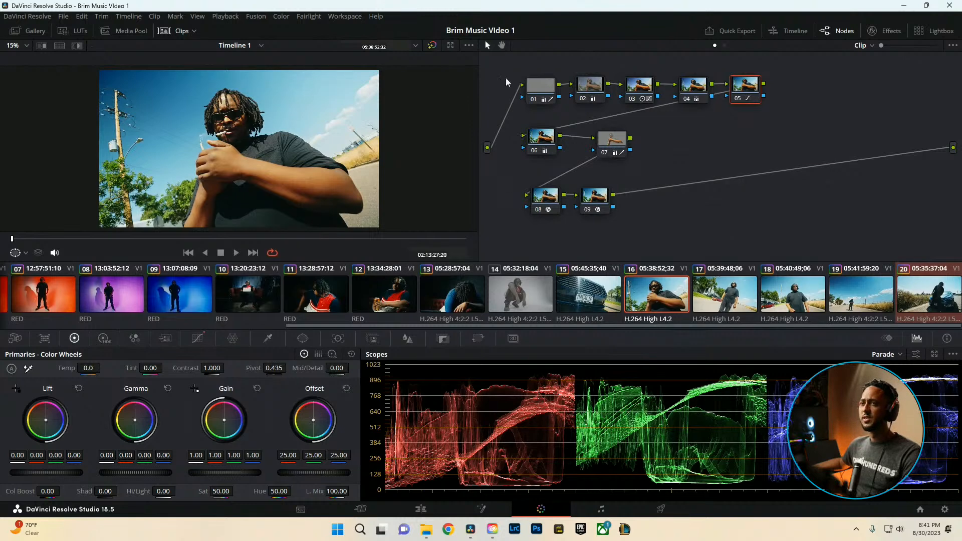
Show clips 16 and 20 side by side in a split screen of the selected clips, enlarged in the viewer
left_click(57, 46)
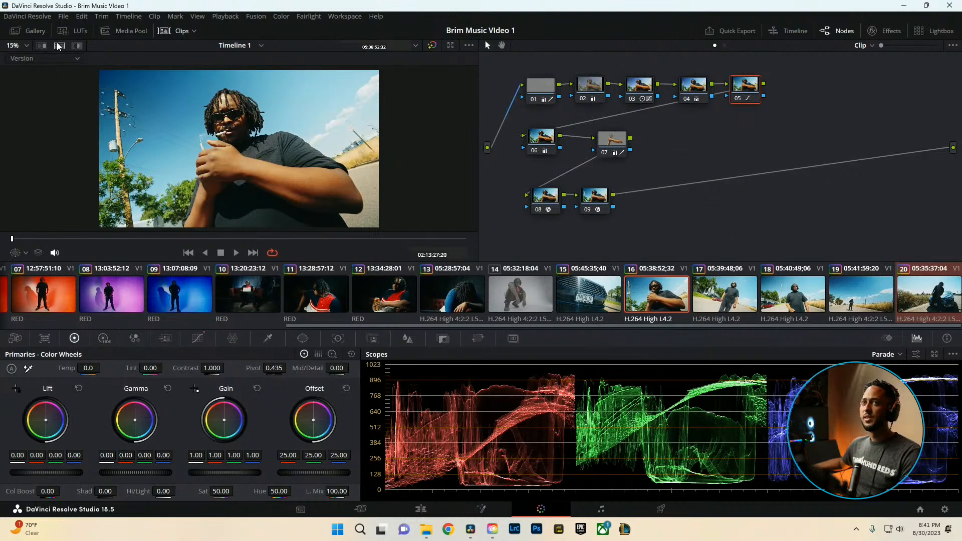
left_click(80, 59)
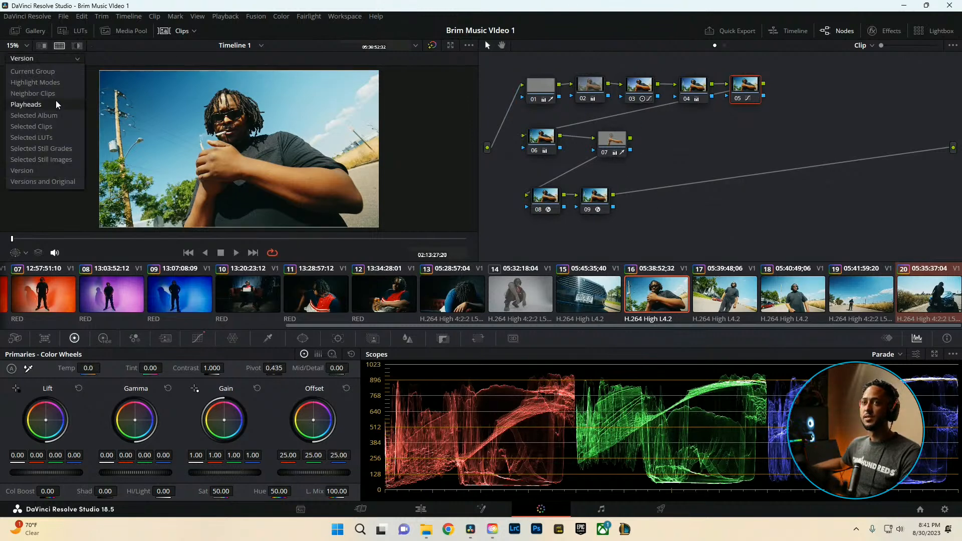
left_click(50, 131)
scroll(283, 137, "up", 4)
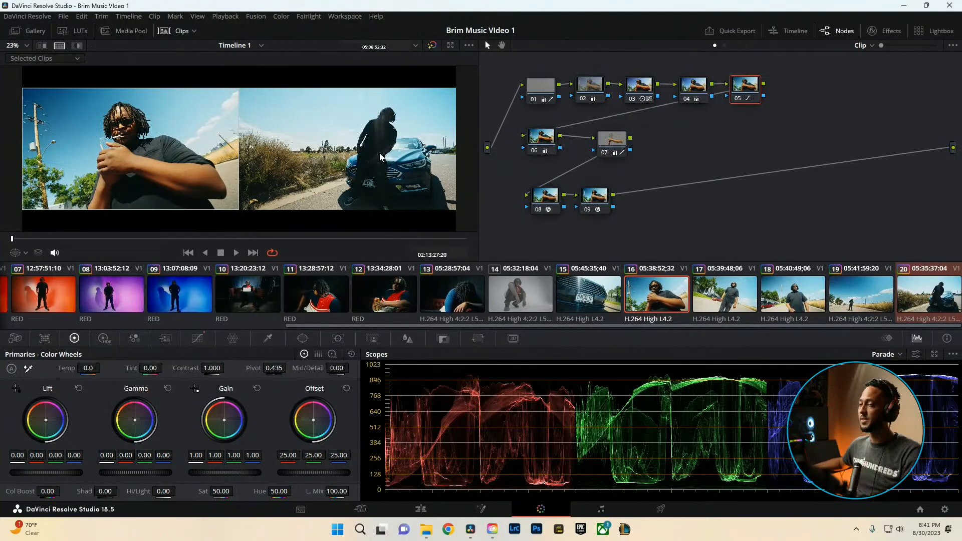
Set the log shadow blue to -0.55 in node 02 of clip 16
left_click(590, 85)
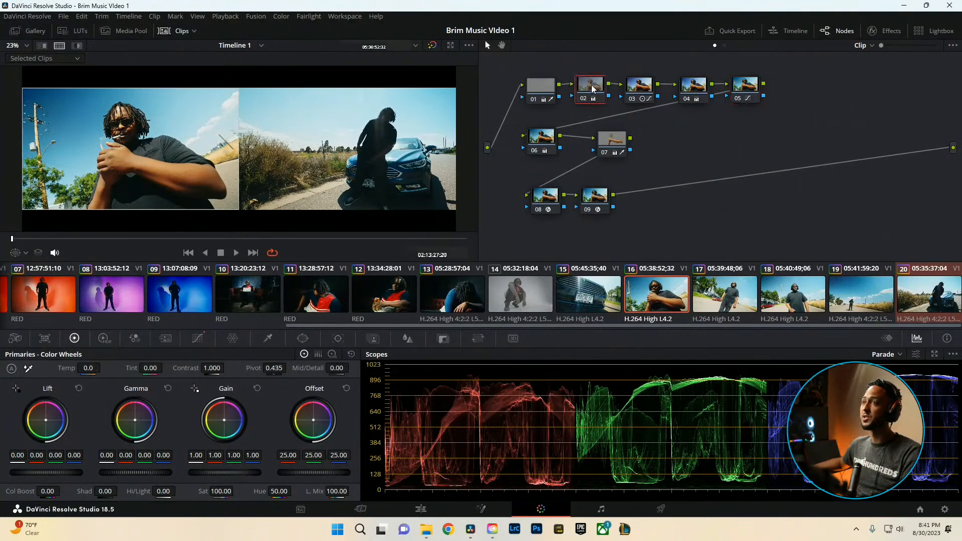
left_click(332, 354)
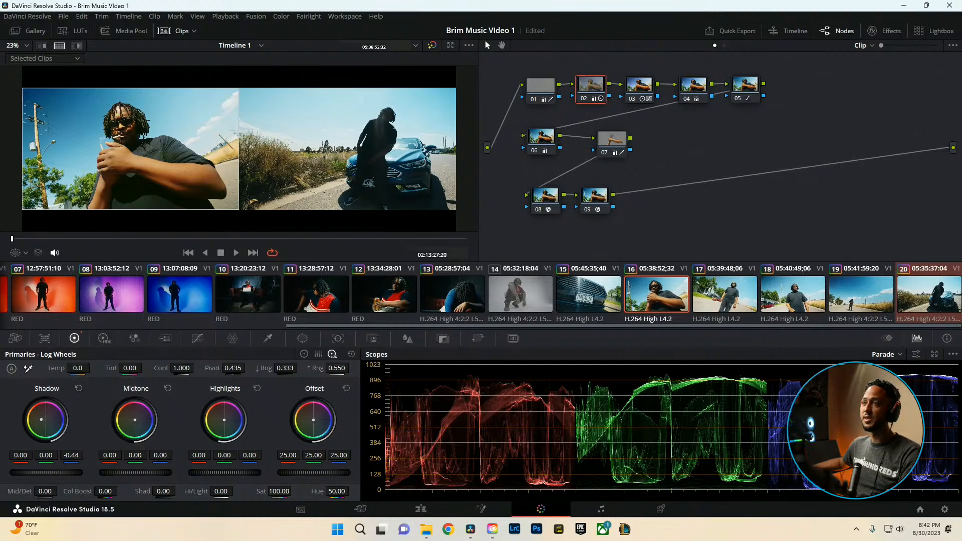
key("ctrl+f")
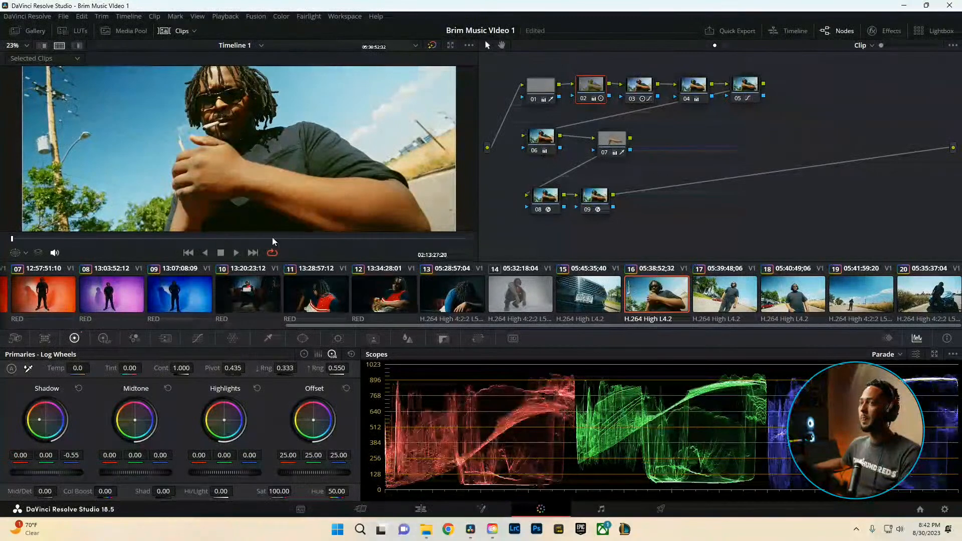
Reselect clips 20 and 16 for the split-screen comparison and bring up clip 16's grade
left_click(930, 298)
left_click(656, 296, "ctrl")
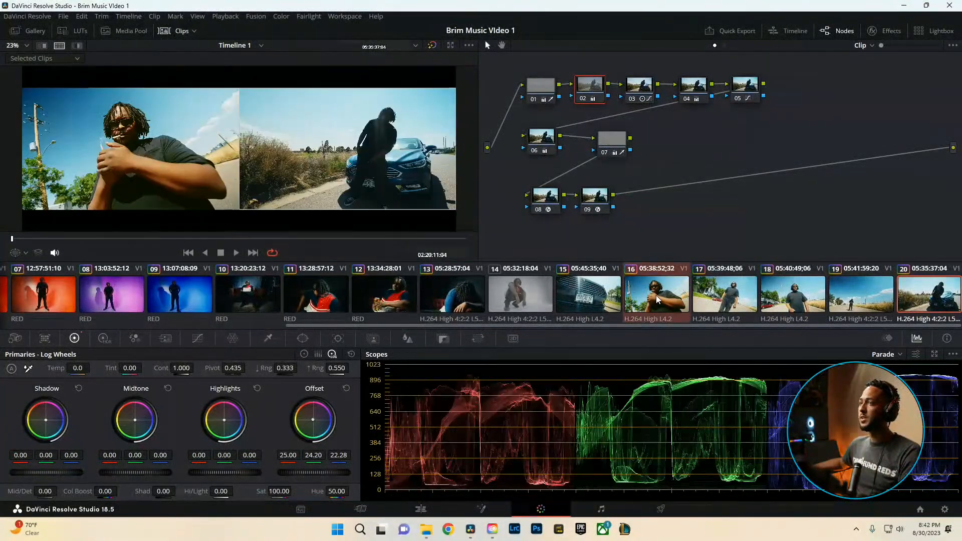
left_click(588, 295)
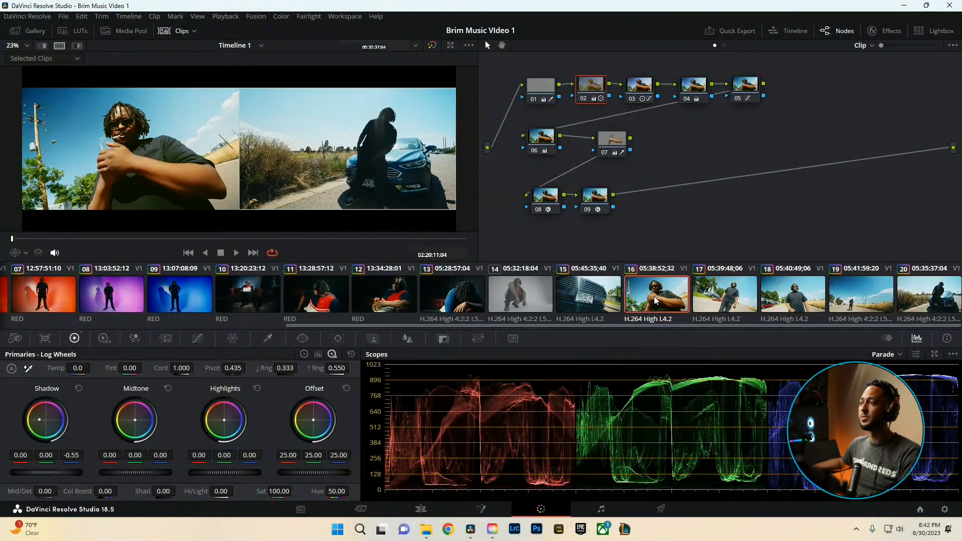
Undo the log shadow change on clip 16, then compare it with clip 20 in a full-screen split view
left_click(643, 295)
key("ctrl+z")
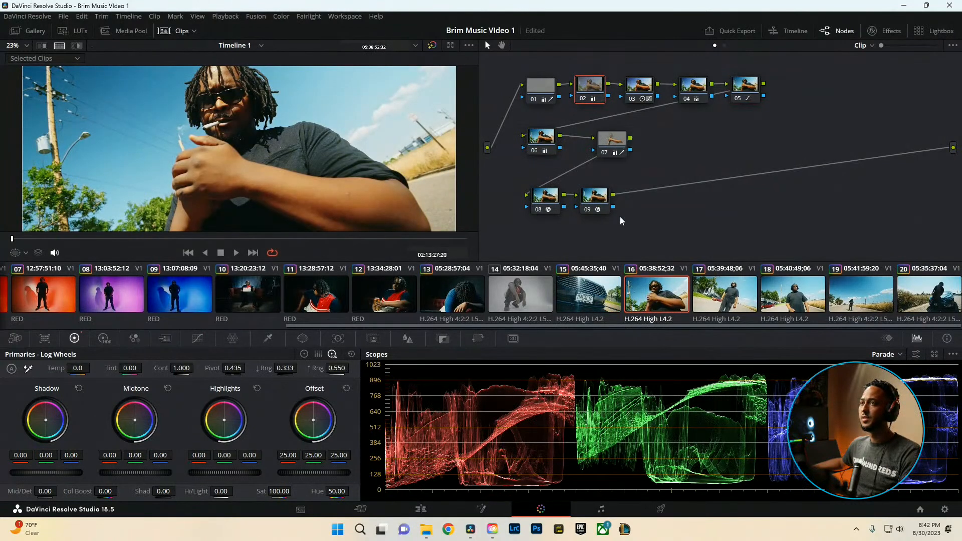
left_click(926, 307, "ctrl")
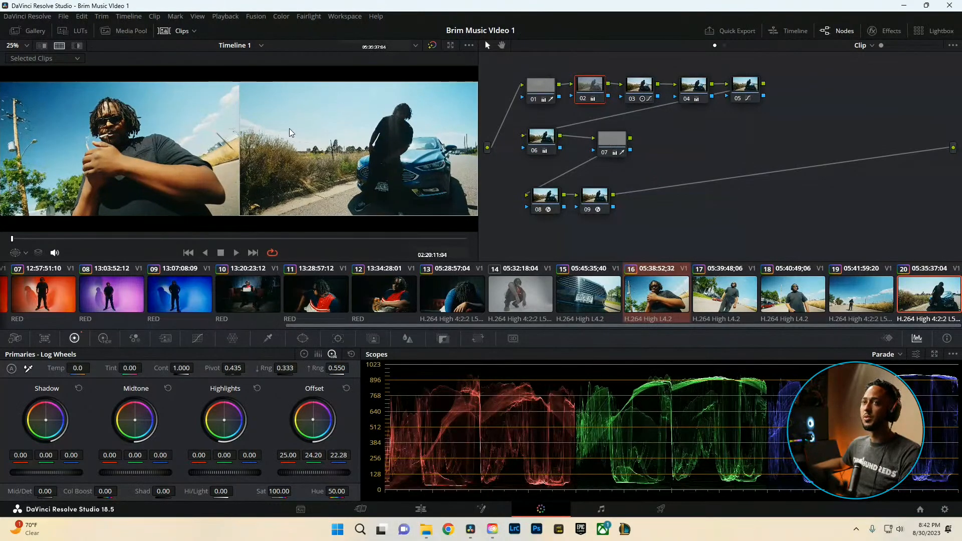
key("p")
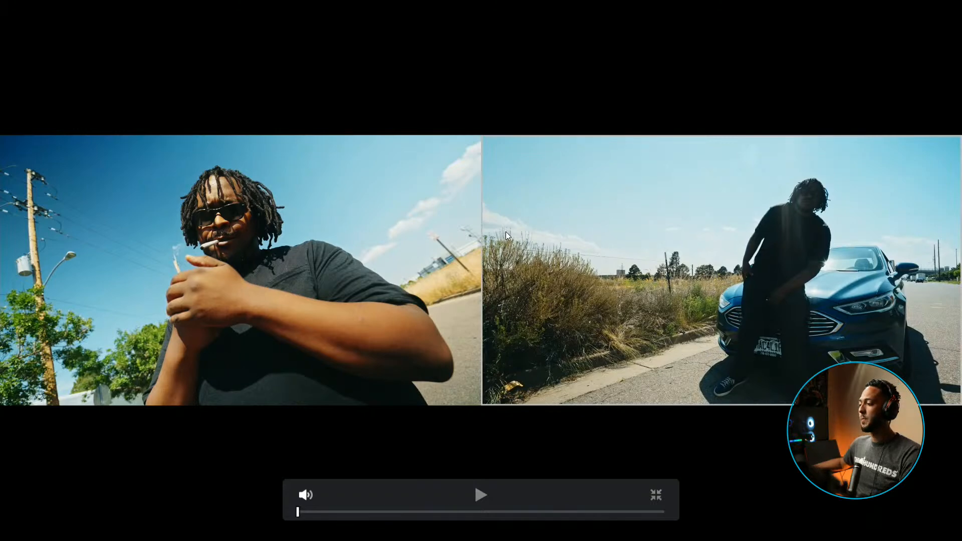
key("Escape")
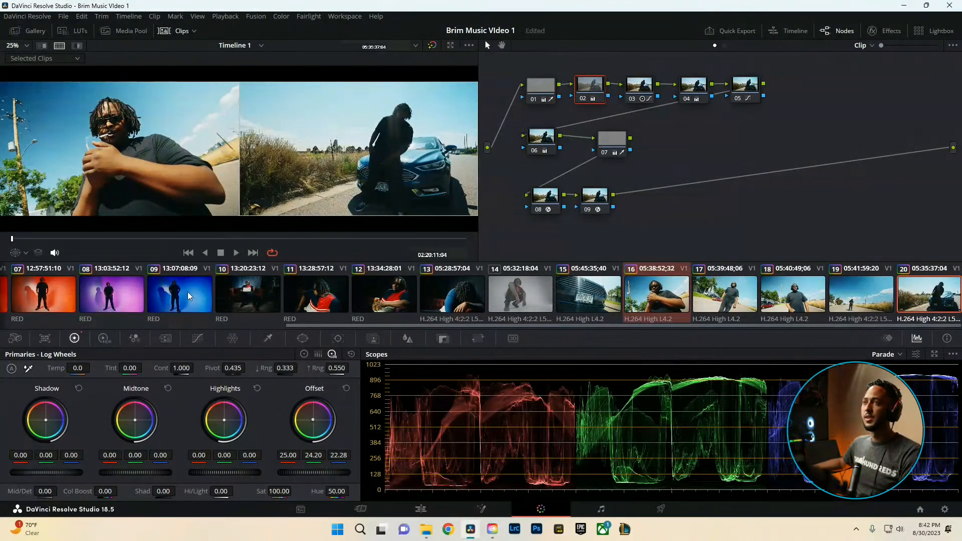
Set clip 20's log shadow blue to -0.36 and its lift green and blue to -0.01 in node 02, checking against clip 16
left_click_drag(71, 455, 48, 455)
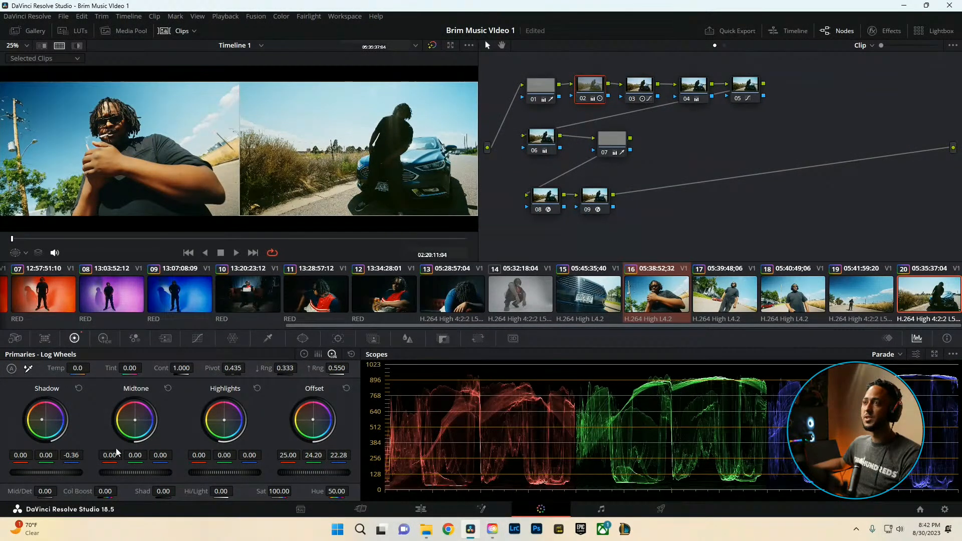
left_click(304, 354)
left_click_drag(75, 455, 51, 454)
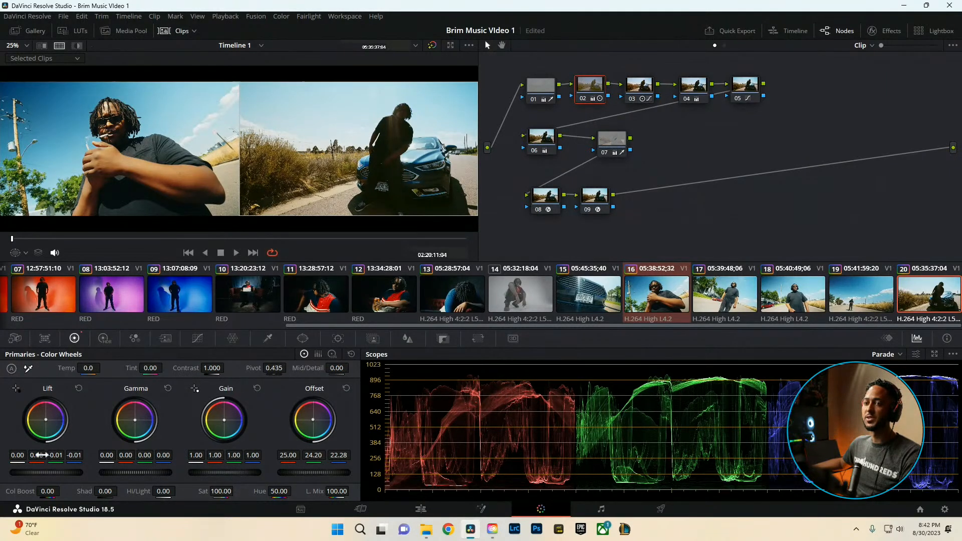
left_click_drag(39, 455, 36, 454)
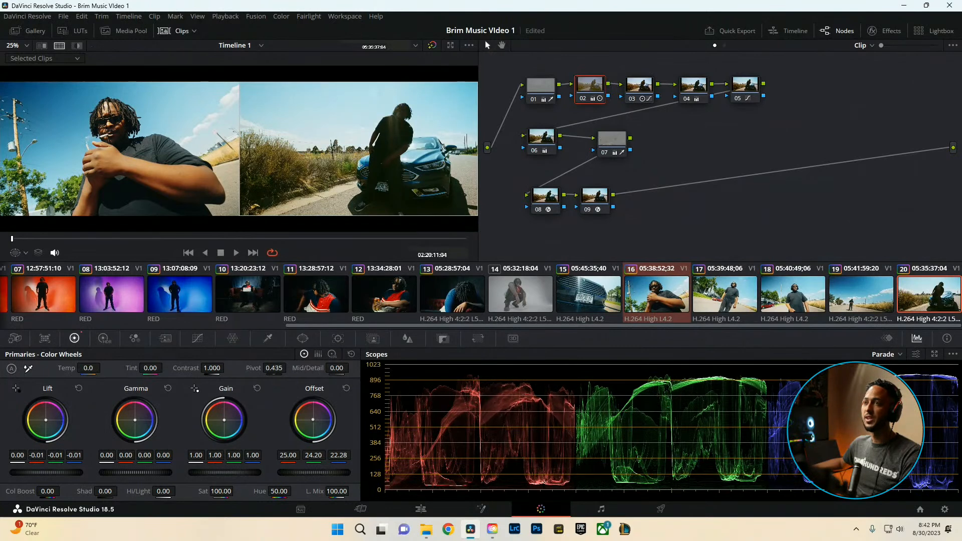
left_click_drag(36, 455, 39, 455)
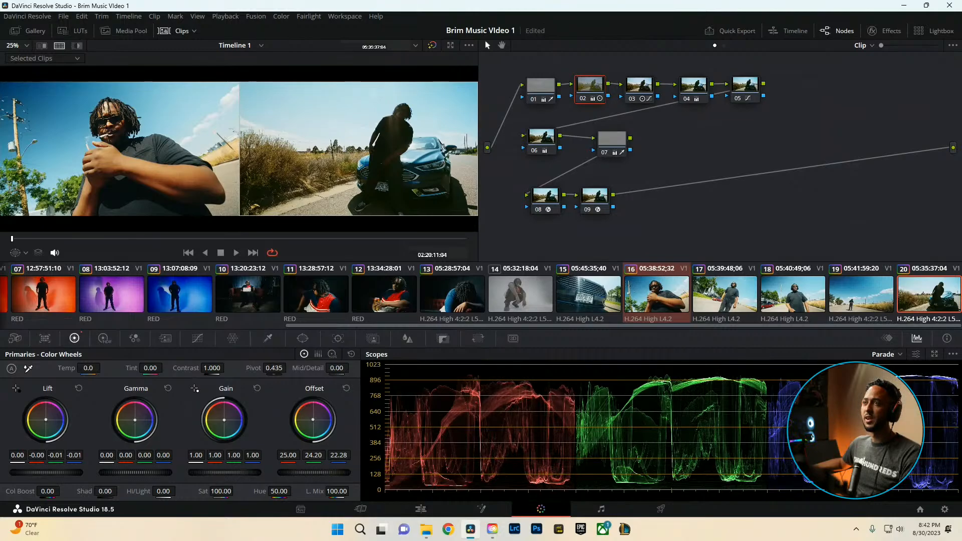
key("ctrl+f")
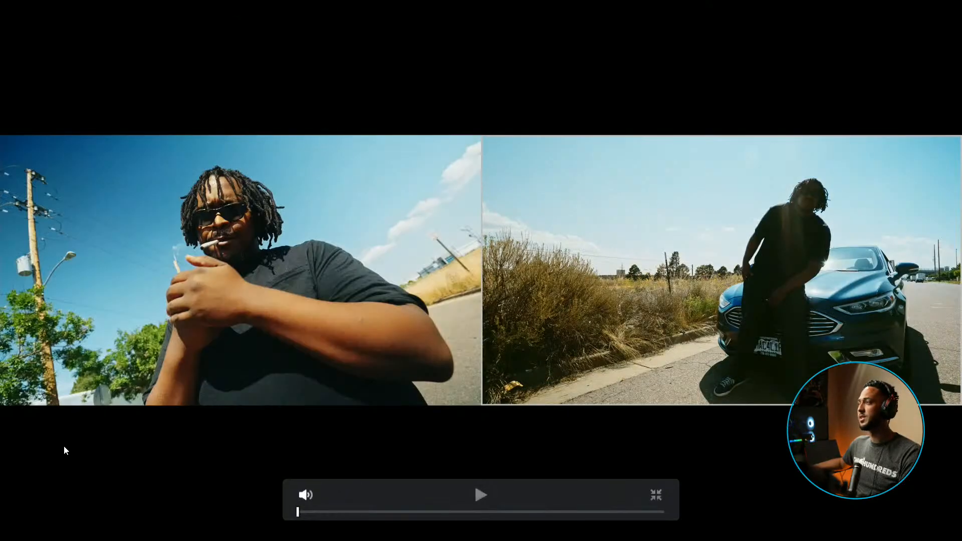
key("ctrl+f")
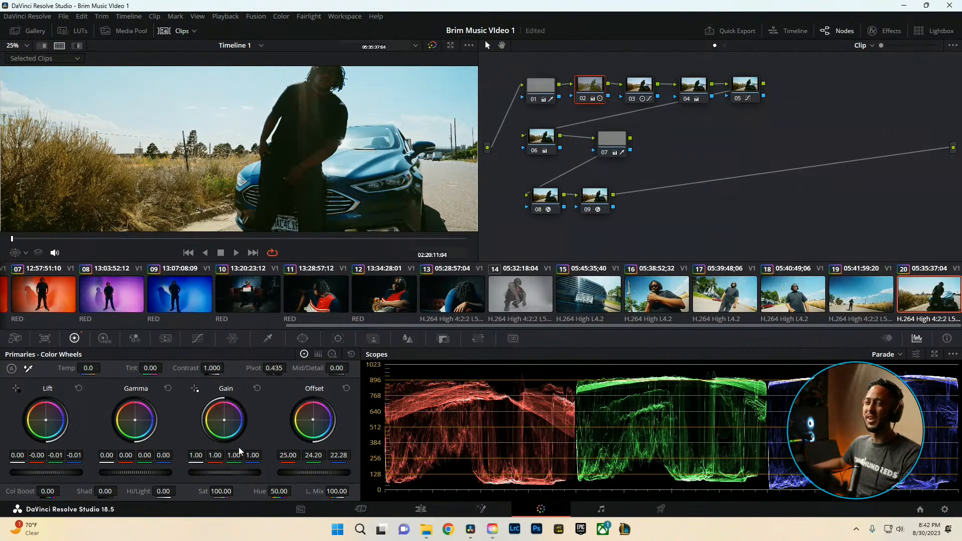
Fit clip 20 alone in the viewer, scrub further into the shot and play it briefly full screen
scroll(316, 93, "down", 3)
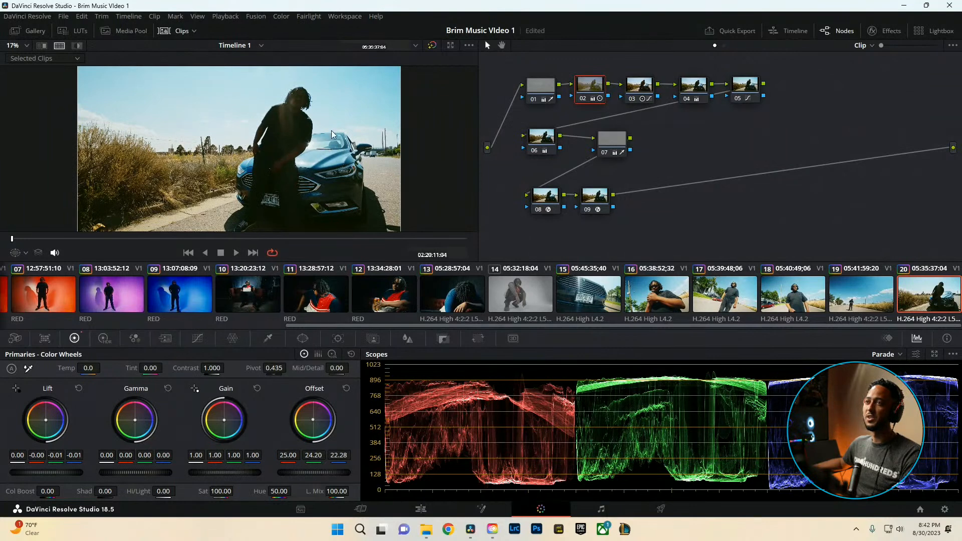
scroll(345, 137, "down", 1)
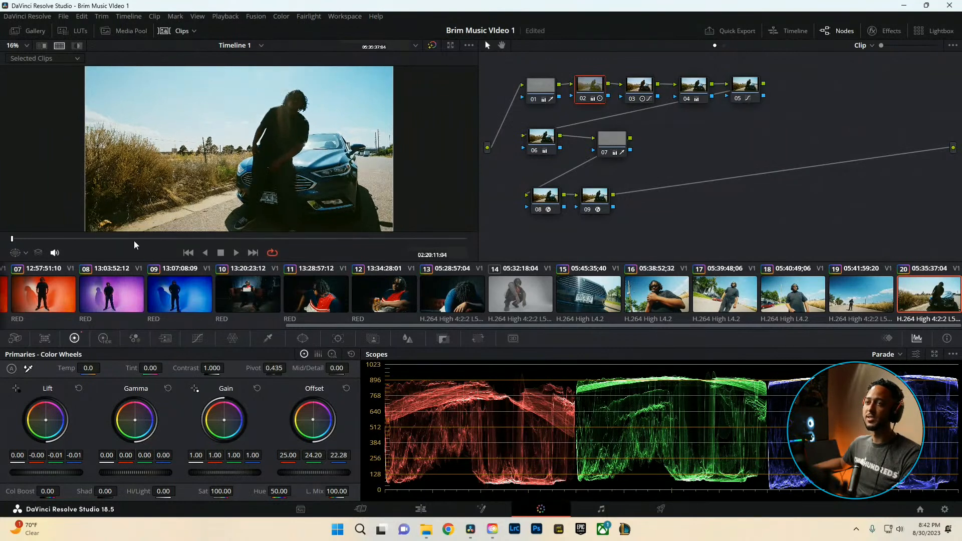
left_click_drag(171, 239, 182, 239)
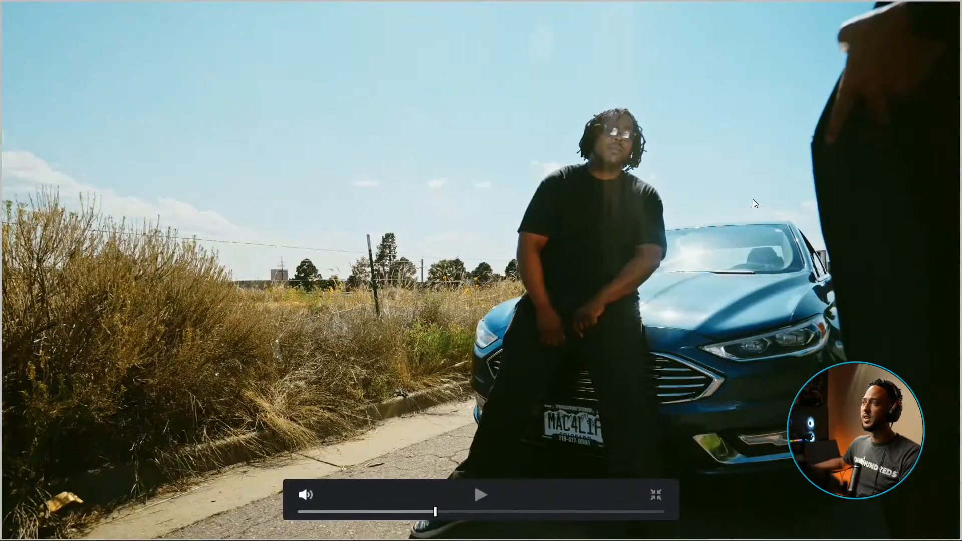
key("space")
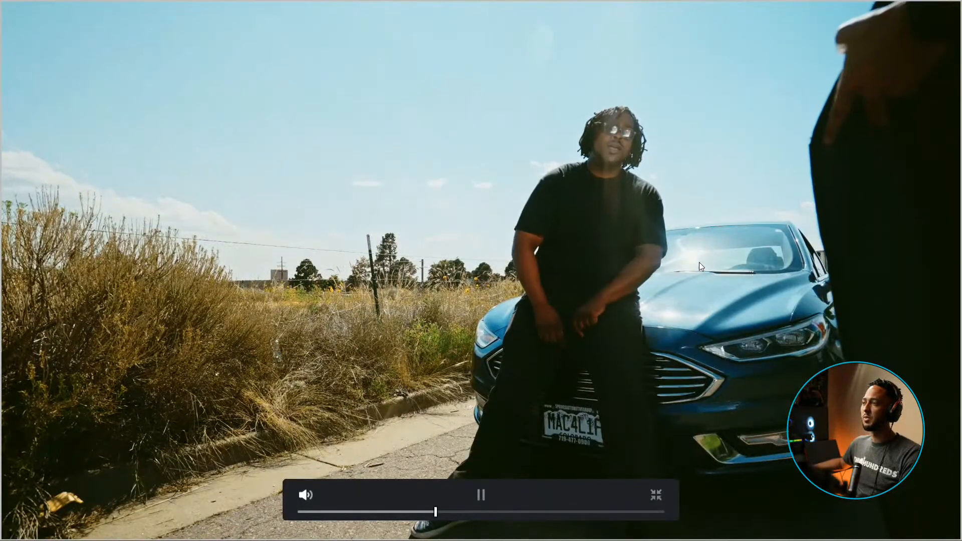
key("space")
key("Escape")
Raise the lower part of the custom curve slightly in node 03 of clip 20
left_click(632, 93)
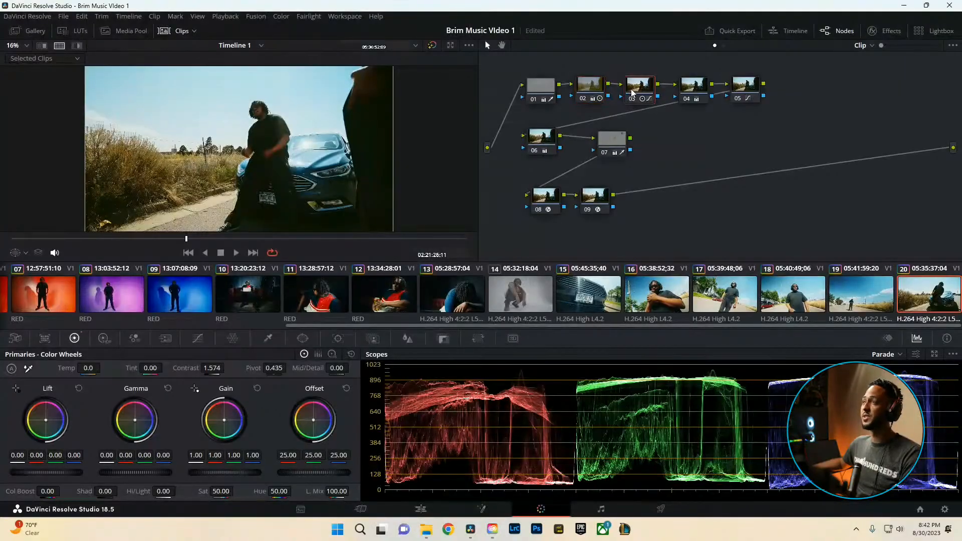
left_click(196, 338)
left_click_drag(49, 472, 55, 461)
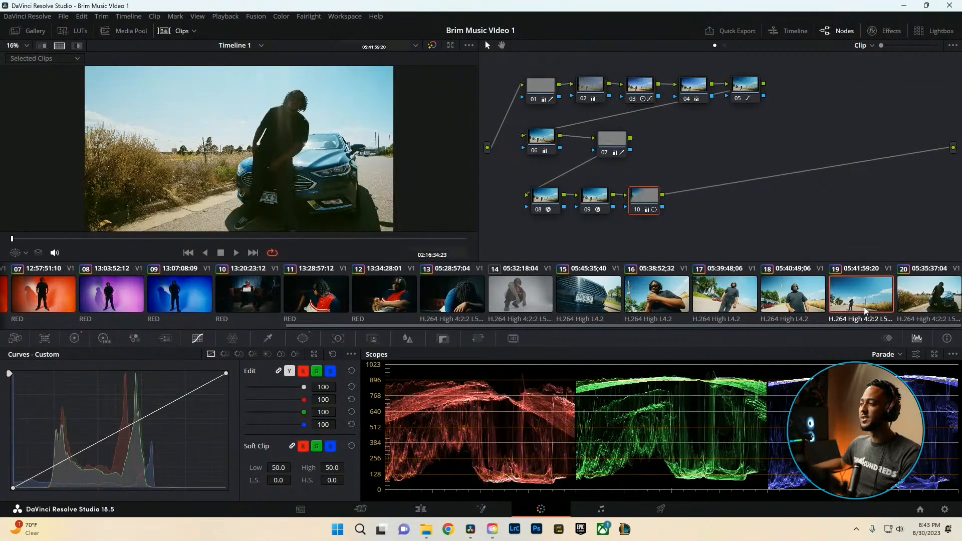
Review clips 19, 18, 17 and 16 one after another and scrub through clip 17
left_click(852, 300)
left_click(792, 300)
left_click(706, 301)
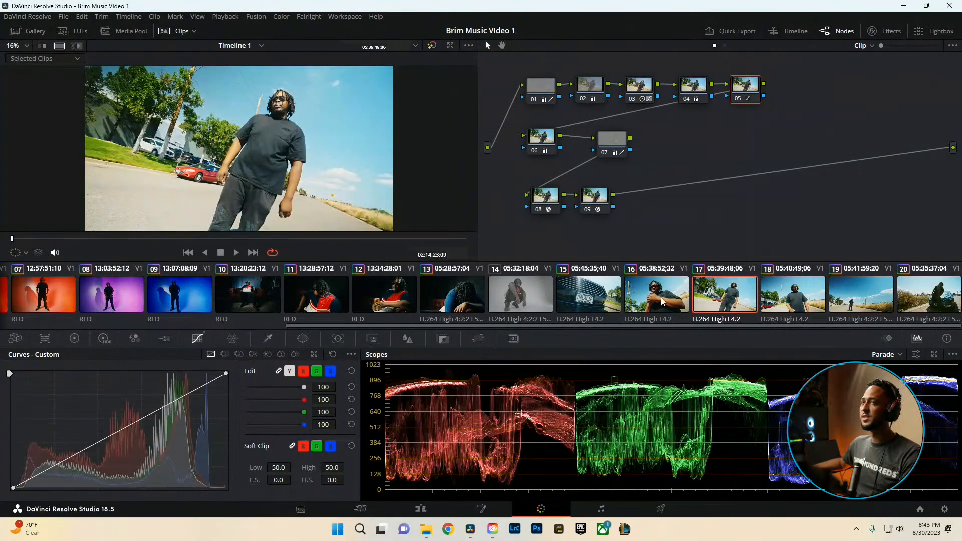
left_click(674, 299)
left_click(730, 294)
left_click_drag(153, 245, 113, 246)
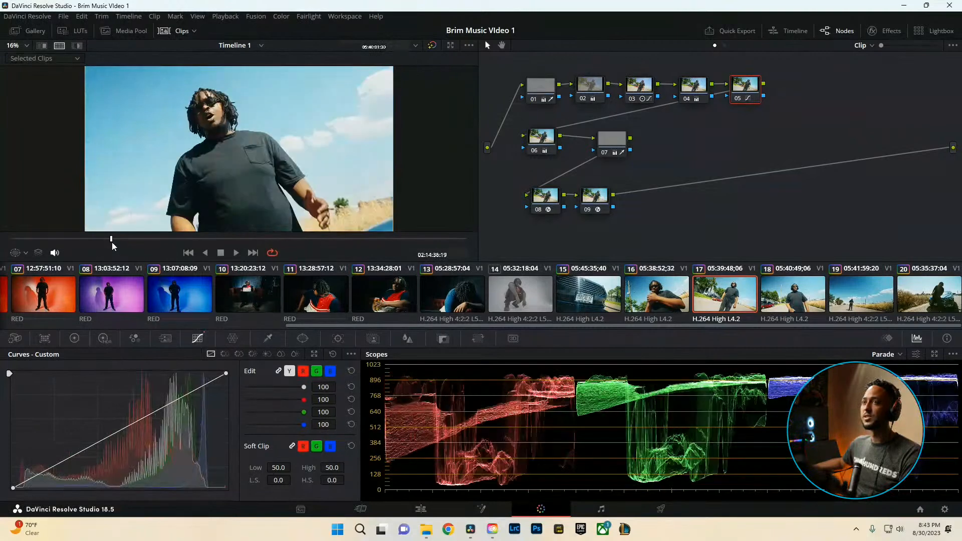
Show clips 16 and 17 side by side in the split screen, with clip 17 as the active clip at its first frame
left_click(636, 293, "ctrl")
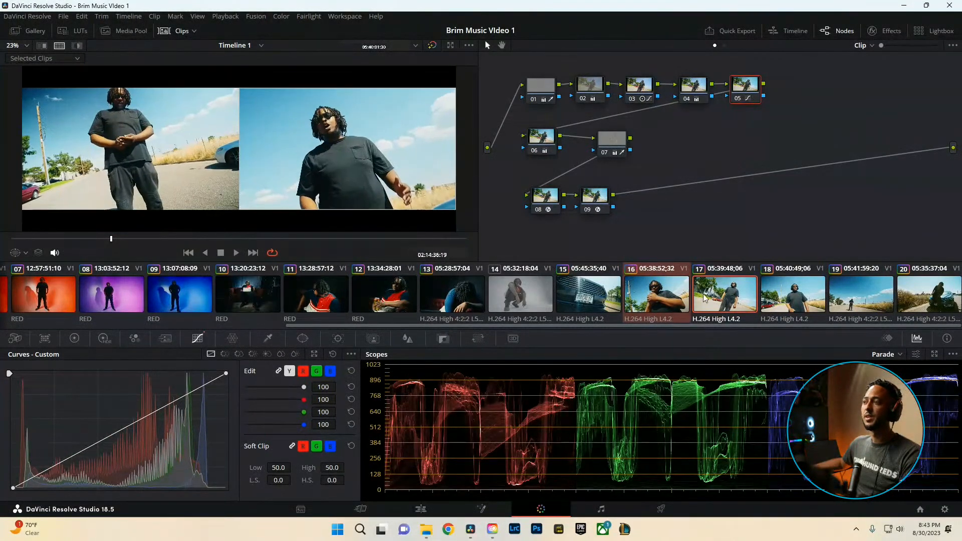
left_click(683, 307)
left_click(720, 301)
left_click(676, 300, "ctrl")
scroll(369, 123, "up", 2)
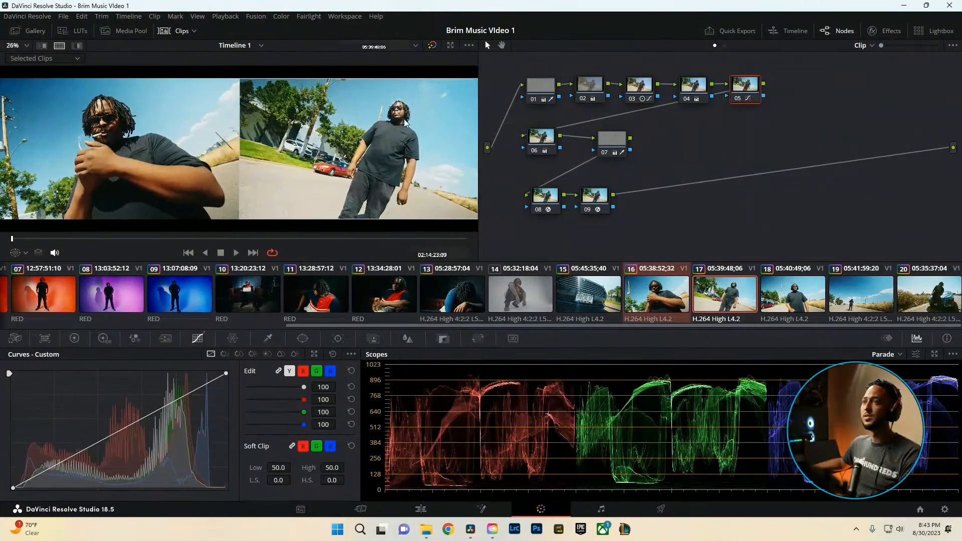
In node 02 of clip 17, set the overall gamma to -0.02 and the offset green to 24.52
left_click(586, 95)
left_click(75, 338)
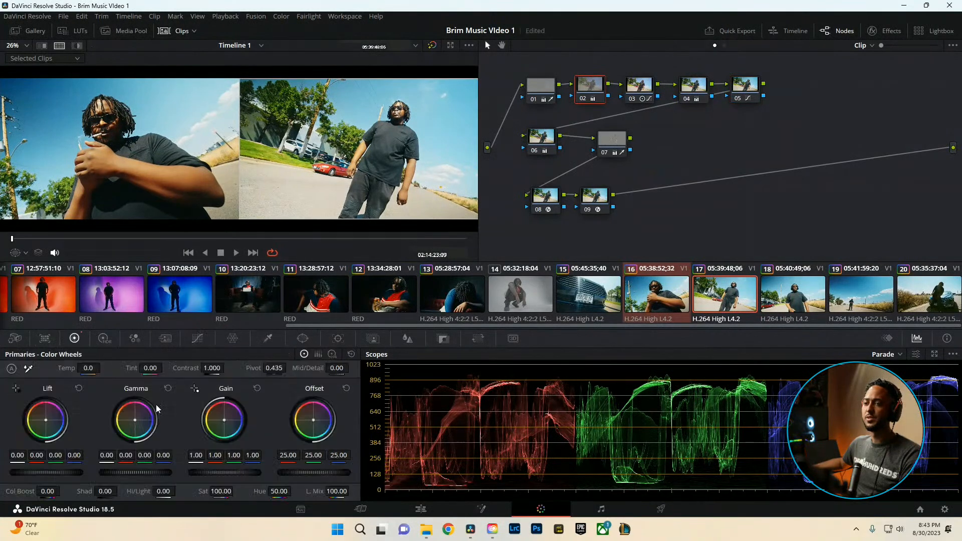
left_click_drag(135, 471, 127, 472)
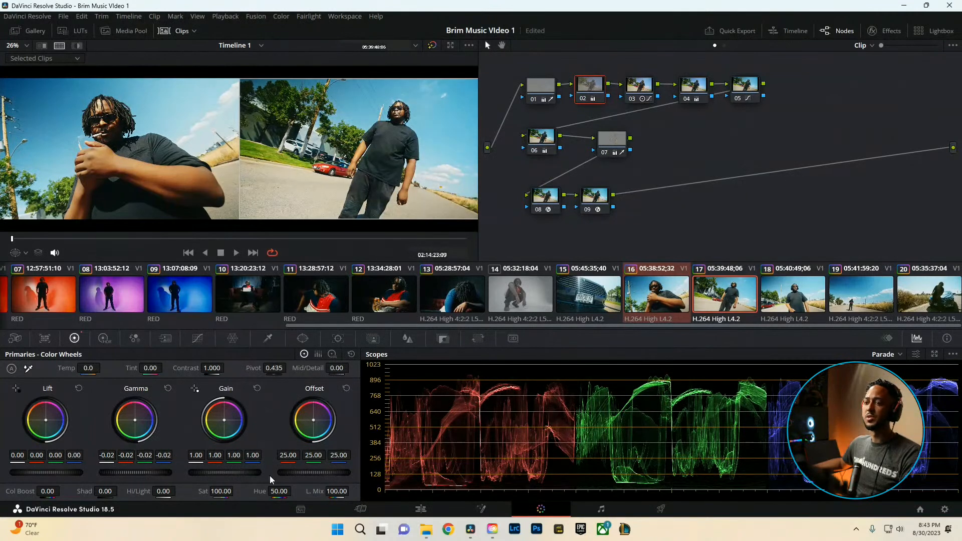
left_click_drag(224, 472, 231, 471)
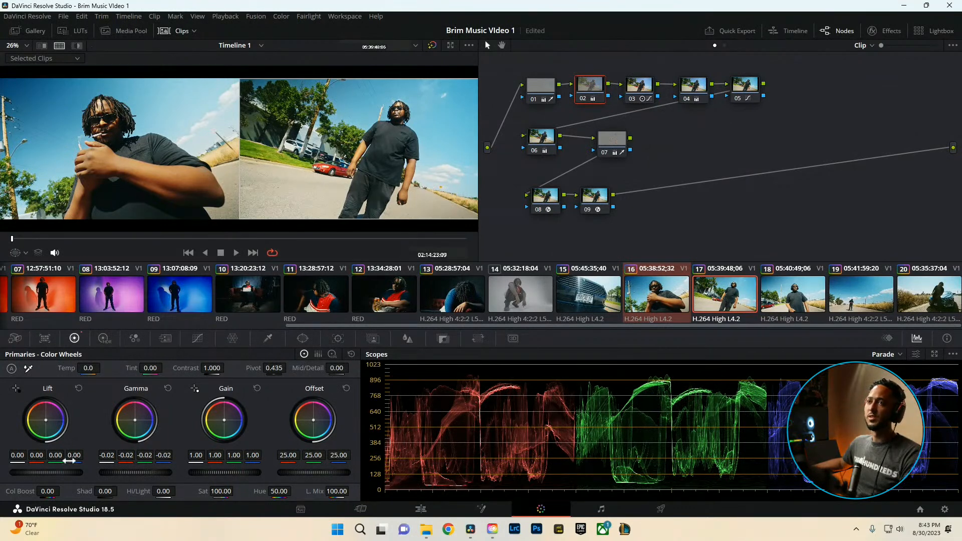
left_click_drag(313, 455, 306, 455)
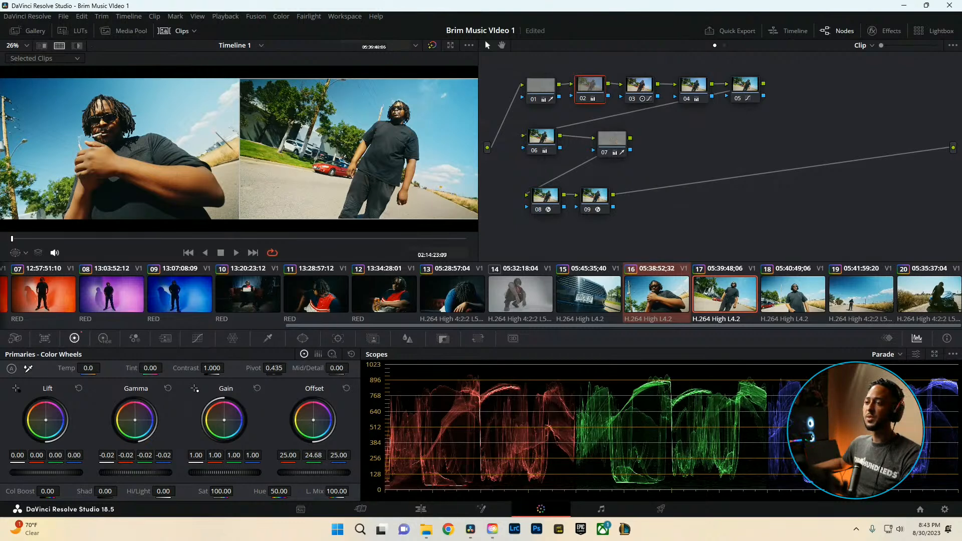
Compare clip 17 with clip 16 again and lower clip 17's overall lift very slightly in node 02
key("ctrl+f")
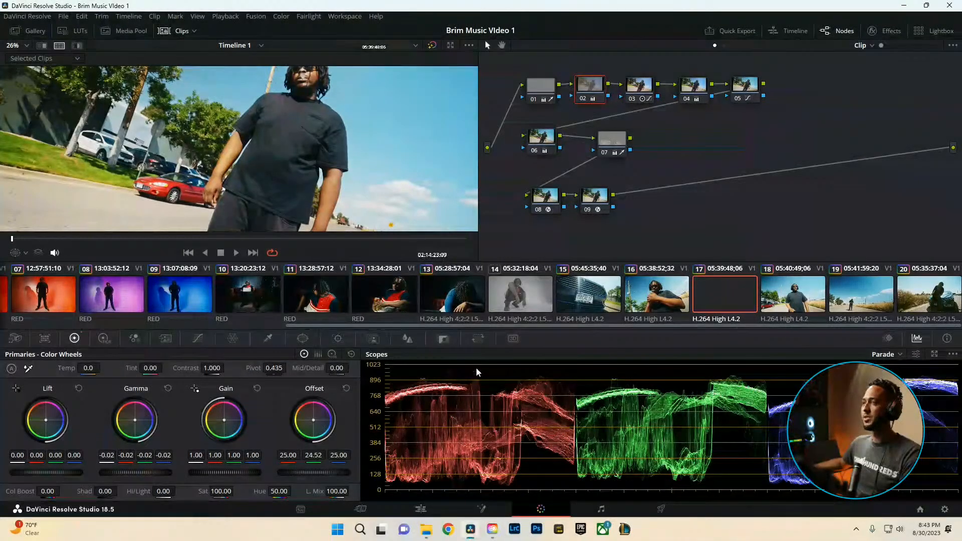
left_click(656, 295, "ctrl")
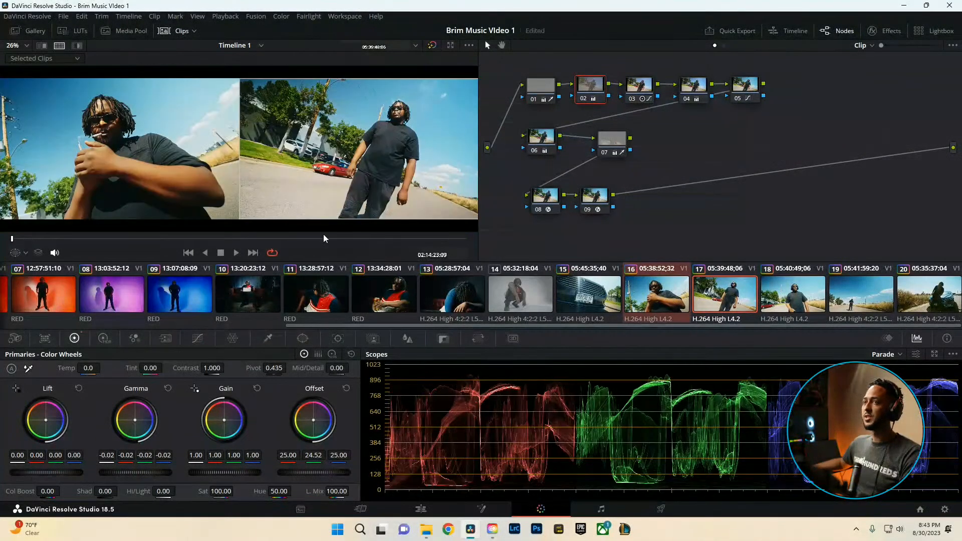
left_click_drag(46, 472, 44, 472)
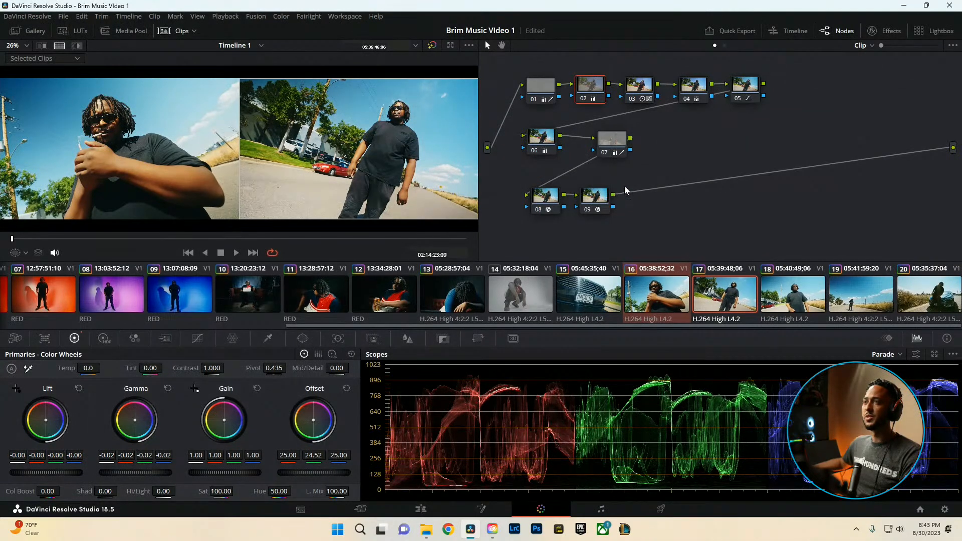
Scrub through clip 18, then check the file details of C2961.MP4 and C2959.MP4 in the edit timeline
left_click(779, 295)
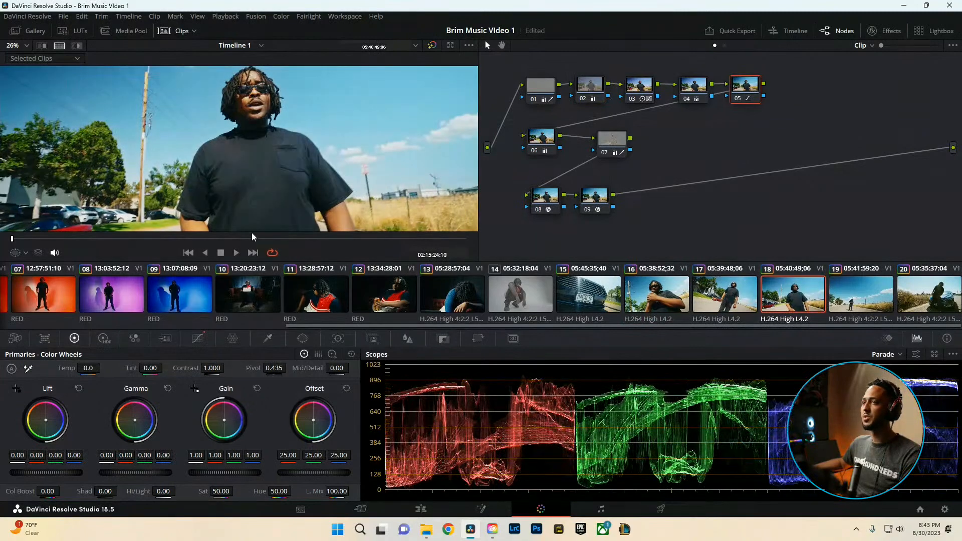
left_click_drag(154, 240, 189, 240)
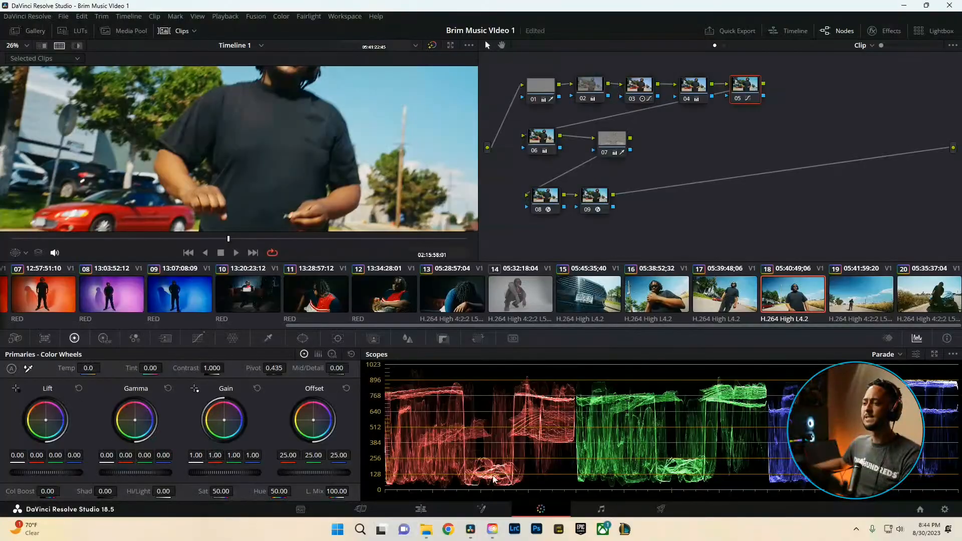
left_click(422, 508)
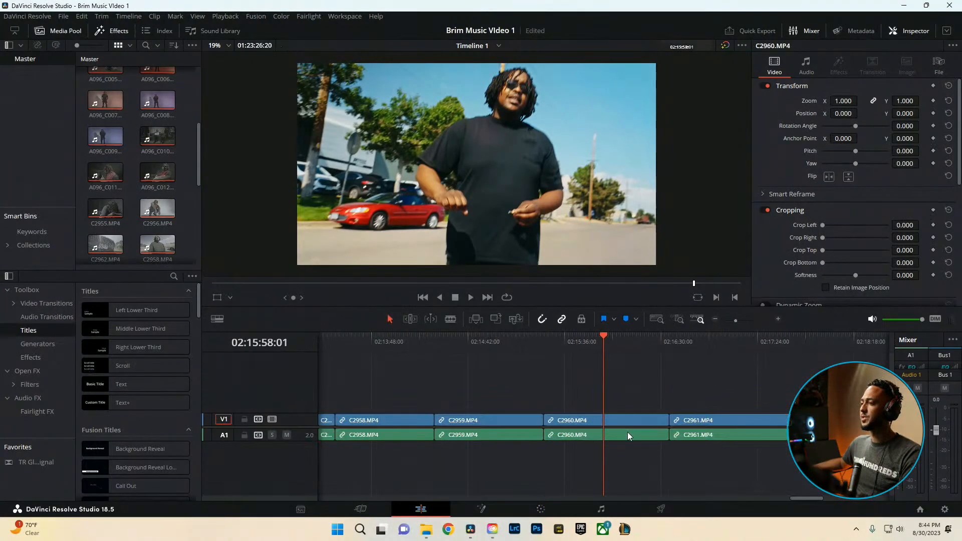
left_click(927, 66)
left_click(701, 417)
left_click(470, 426)
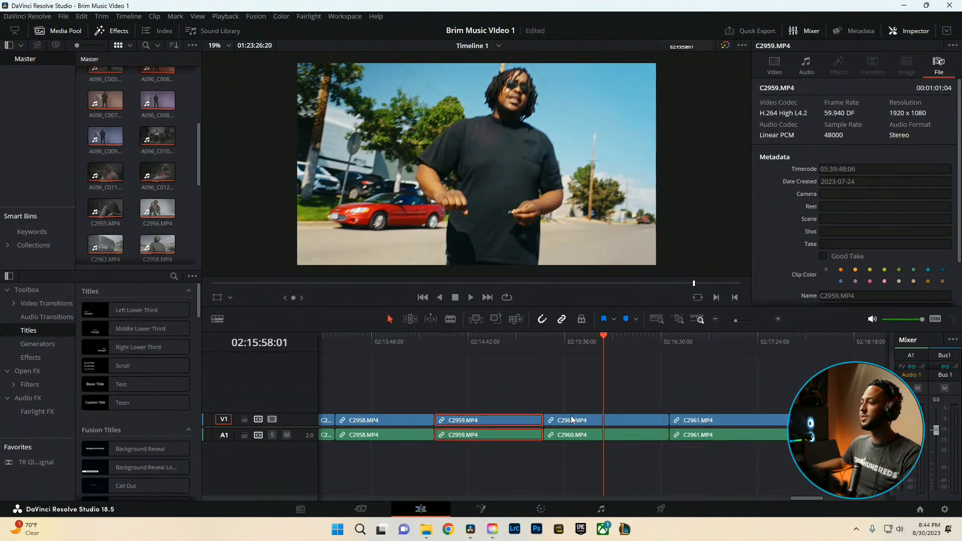
Scrub through the outdoor clips around C2959.MP4 and C2960.MP4 in the edit timeline to review their grades
scroll(572, 410, "down", 4)
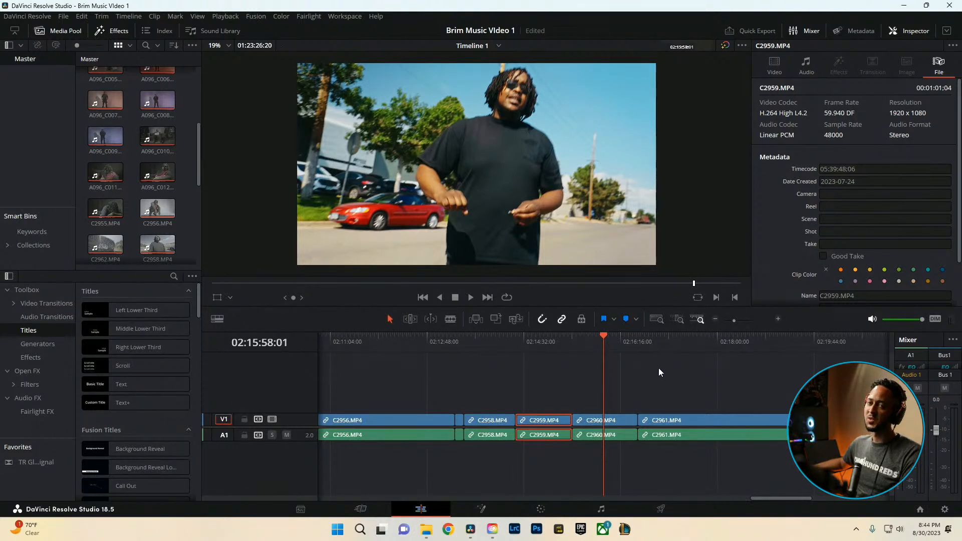
scroll(536, 406, "down", 6)
left_click_drag(470, 347, 596, 351)
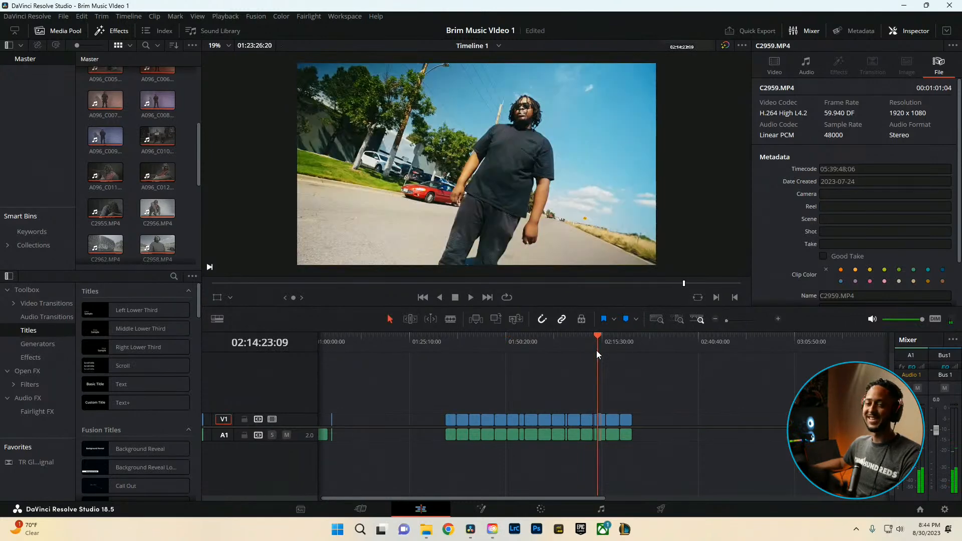
left_click_drag(605, 344, 599, 345)
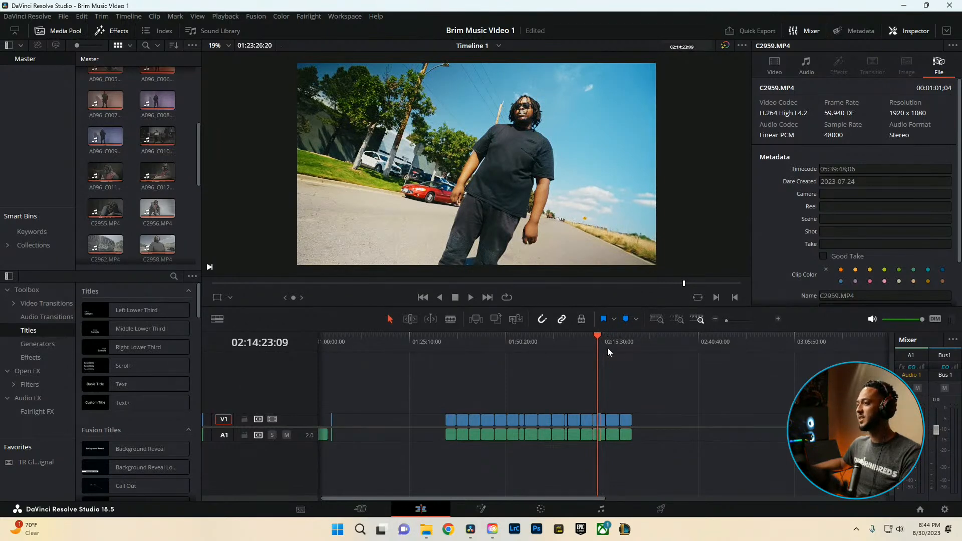
scroll(599, 346, "up", 5)
left_click_drag(587, 341, 681, 368)
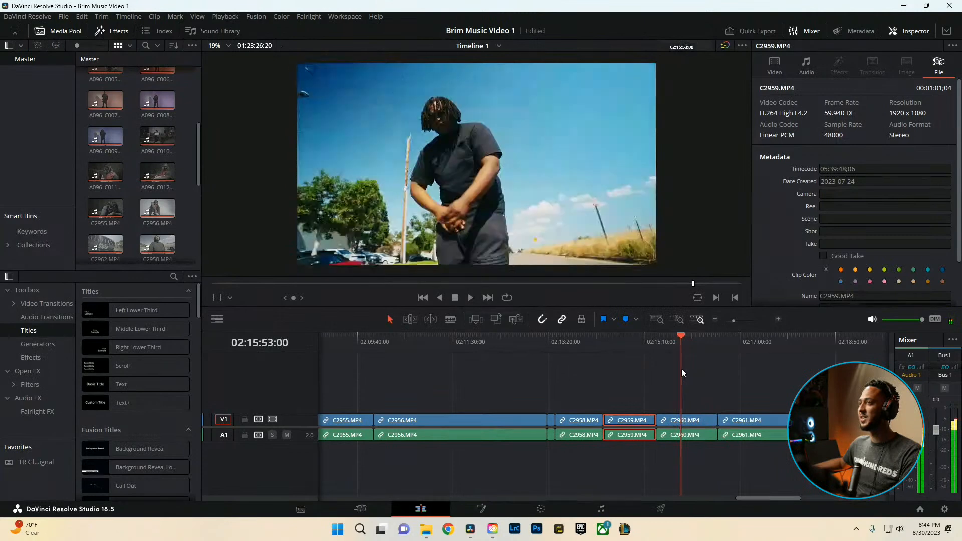
Play a short stretch of C2960.MP4 in the edit timeline and look back over the neighbouring clips
key("space")
key("space")
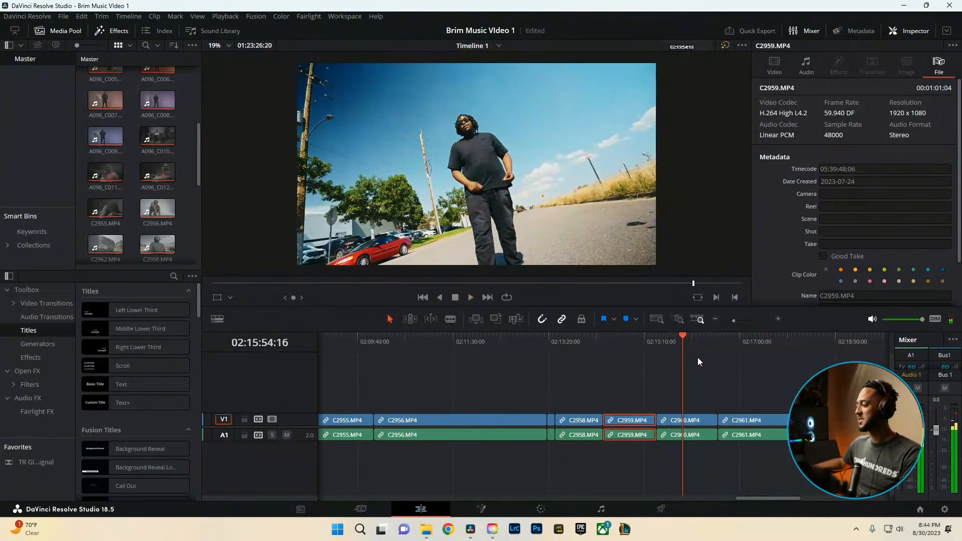
scroll(584, 420, "down", 3)
scroll(484, 413, "down", 5)
scroll(483, 414, "up", 6)
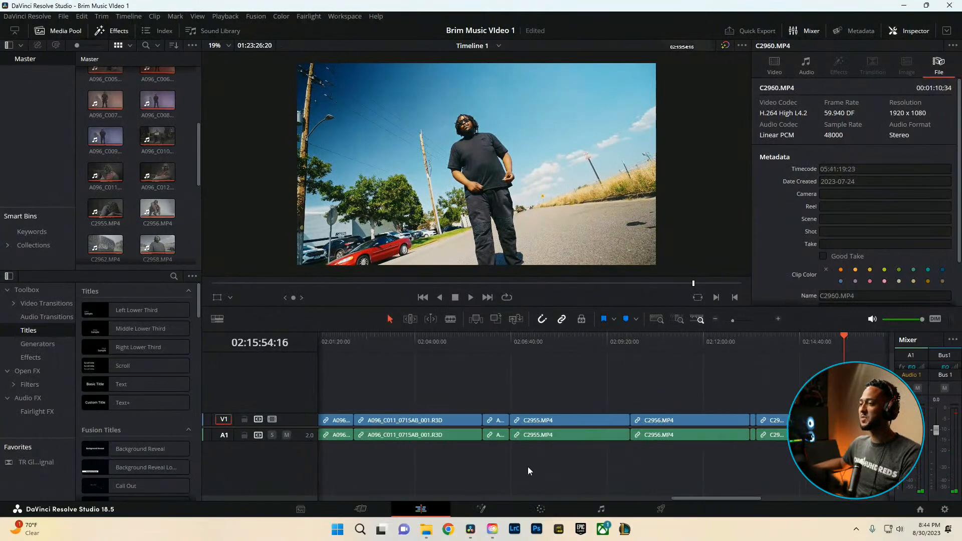
Return to the Color page and view clip 10, the red couch shot, at full-screen size
left_click(540, 509)
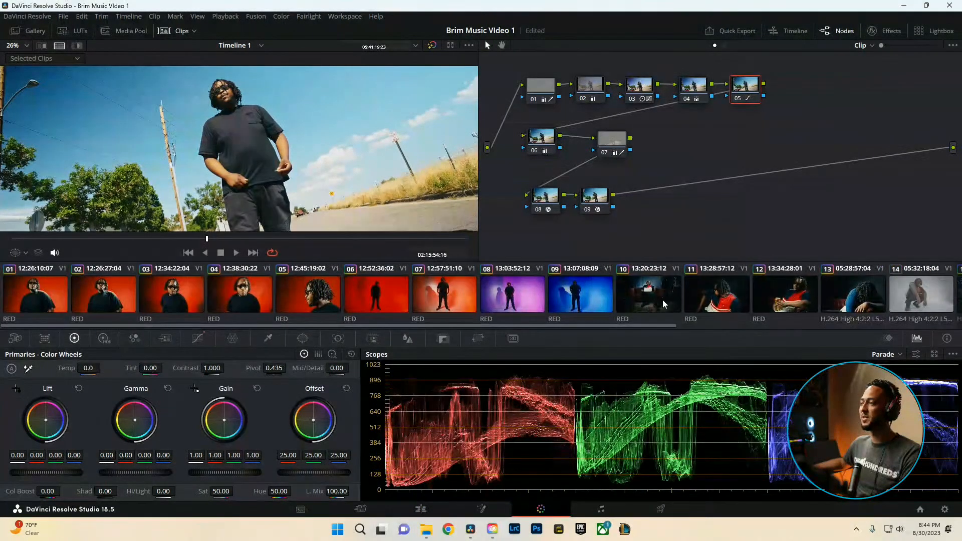
left_click(660, 302)
scroll(268, 167, "down", 3)
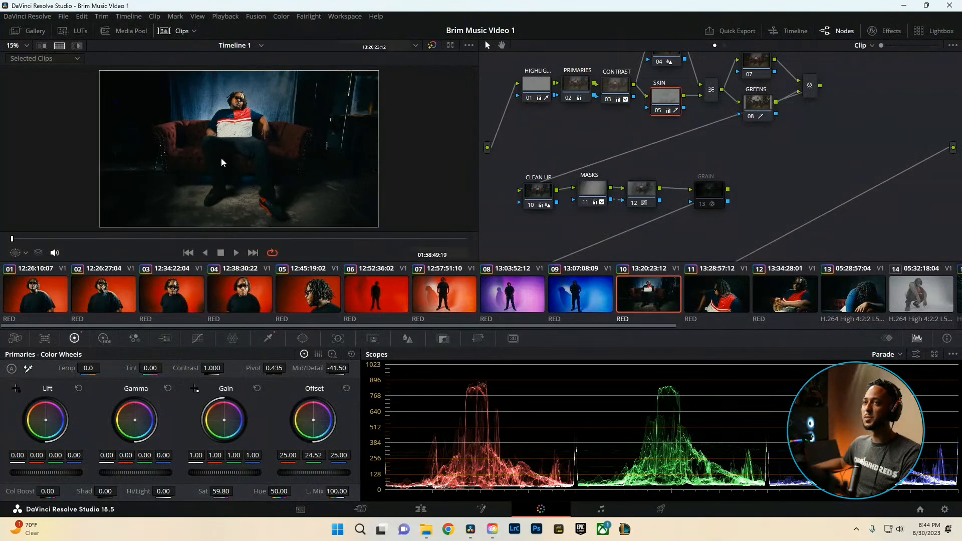
key("p")
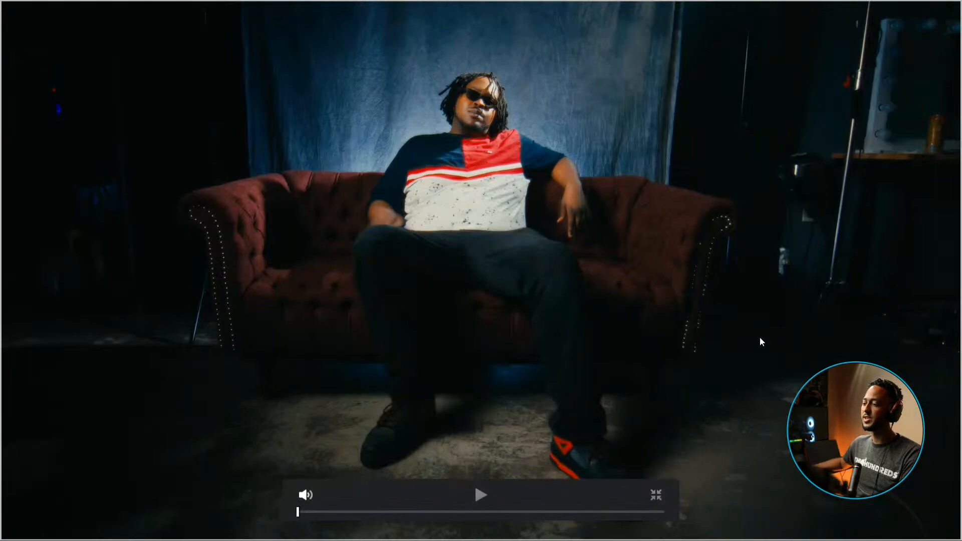
key("Escape")
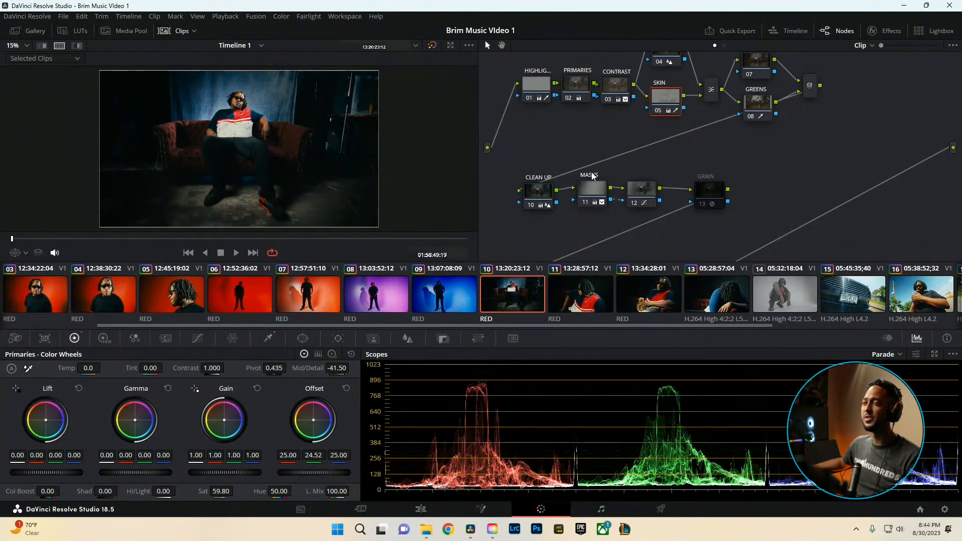
scroll(218, 133, "up", 1)
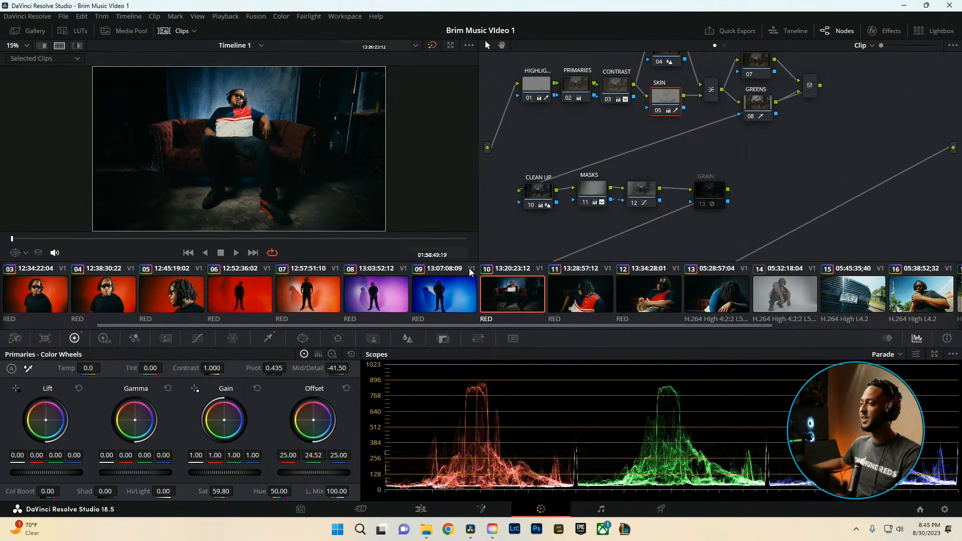
Scrub into clip 05 and play a moment of it full screen to review the grade
left_click(329, 299)
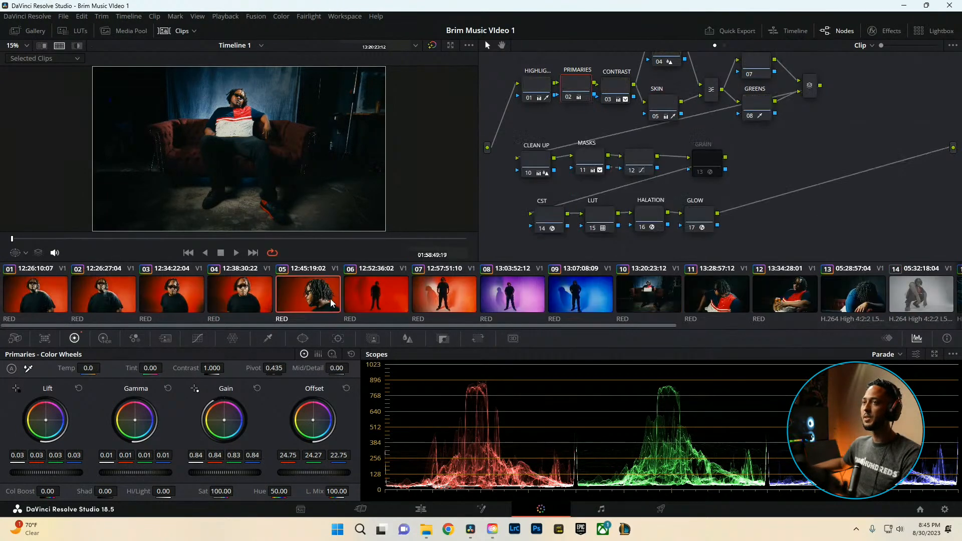
left_click_drag(82, 238, 99, 247)
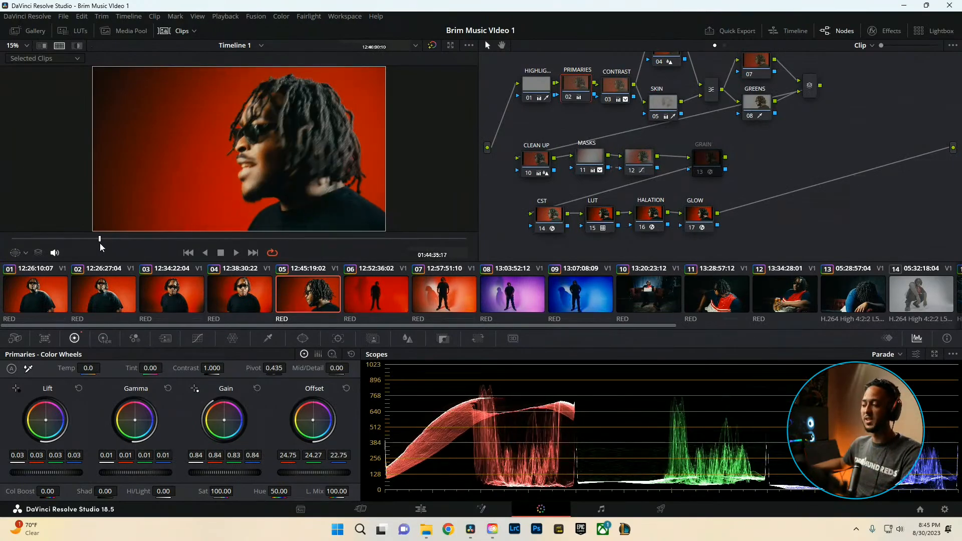
key("ctrl+f")
key("space")
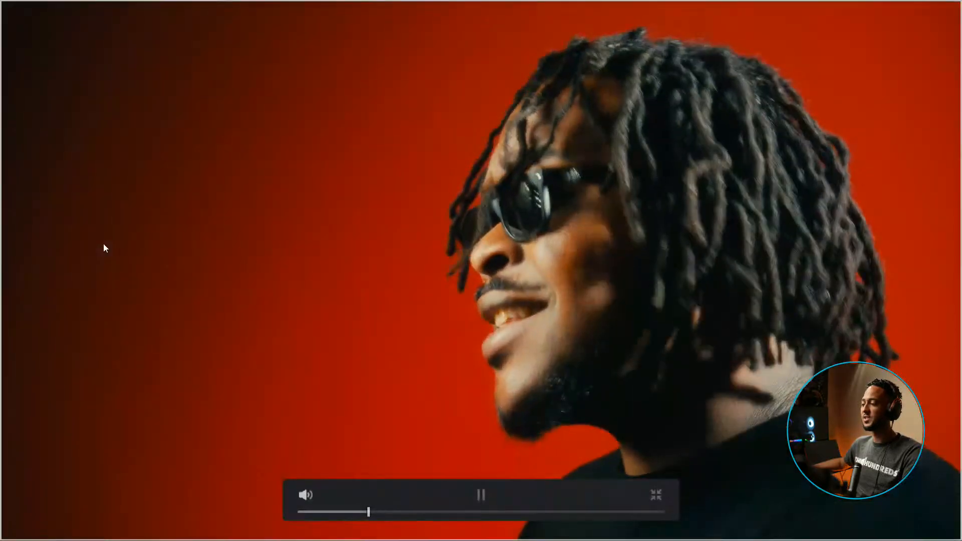
key("space")
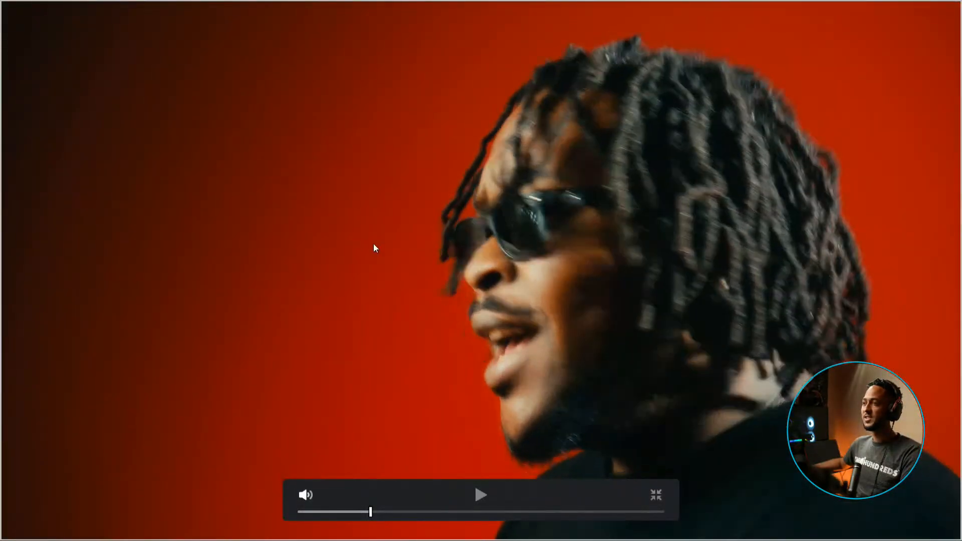
key("ctrl+f")
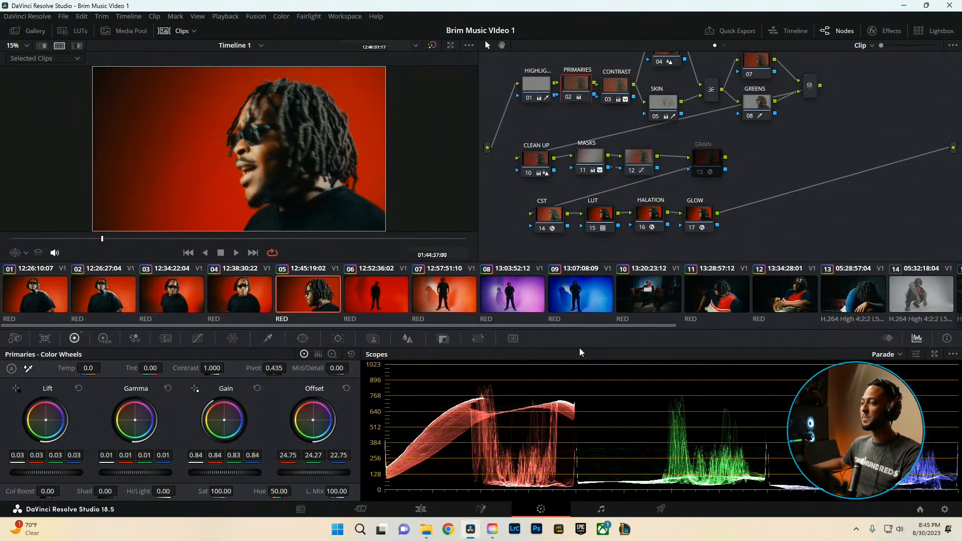
In the edit timeline, move clip A096_C002 onto track V2 near the song and auto-align it with the song based on waveform
left_click(421, 509)
scroll(486, 381, "up", 8)
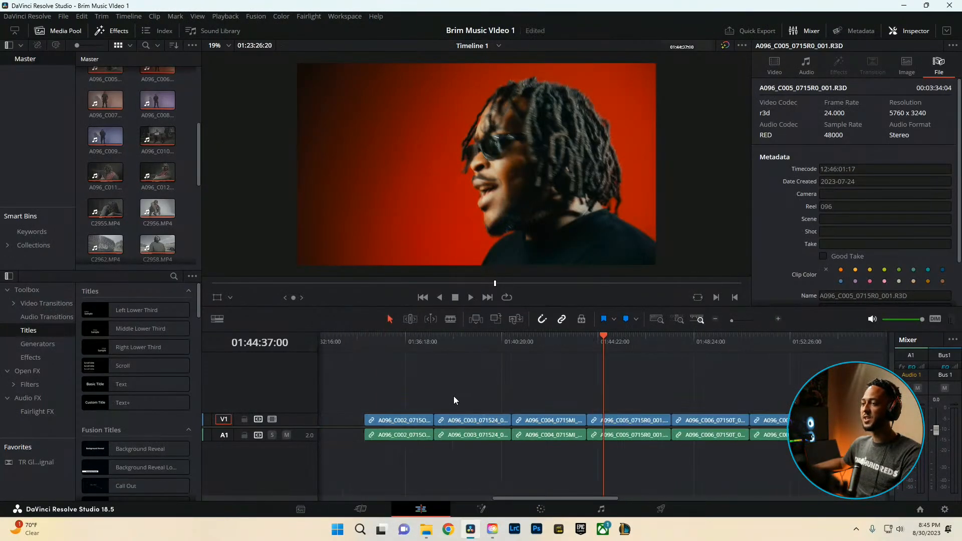
left_click(731, 344)
left_click_drag(745, 419, 418, 403)
left_click(346, 434, "ctrl")
right_click(349, 434)
mouse_move(401, 329)
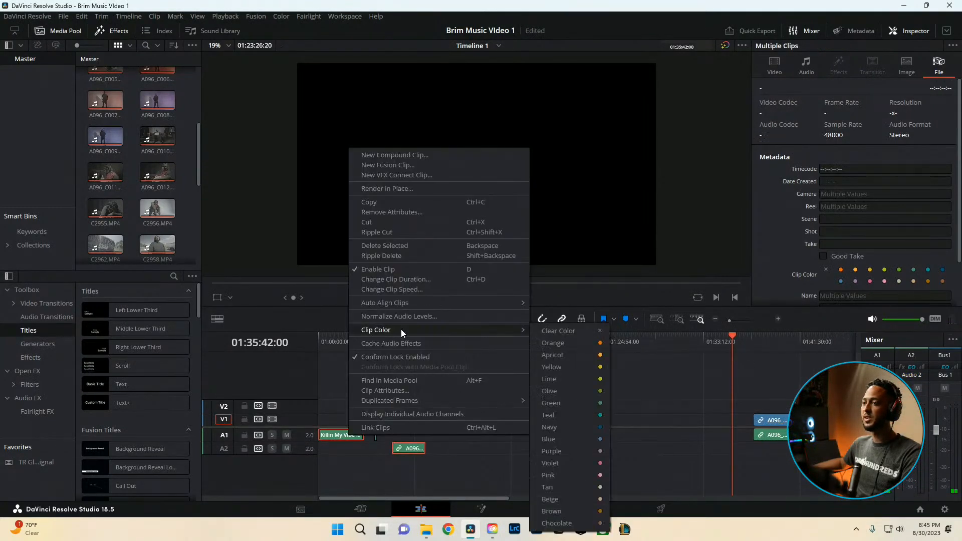
left_click(583, 308)
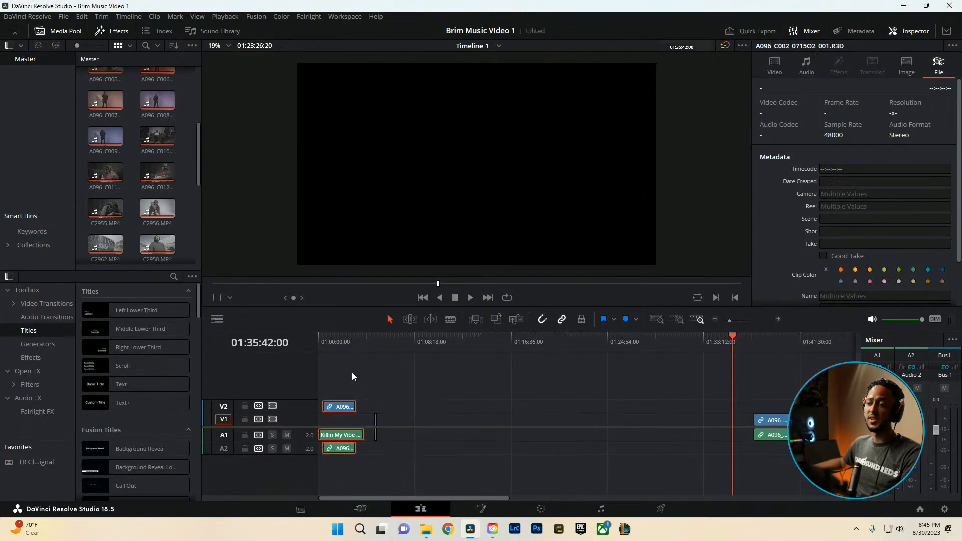
Move clip A096_C003 onto a new track V3 and auto-align it with the song based on waveform
left_click_drag(772, 422, 394, 396)
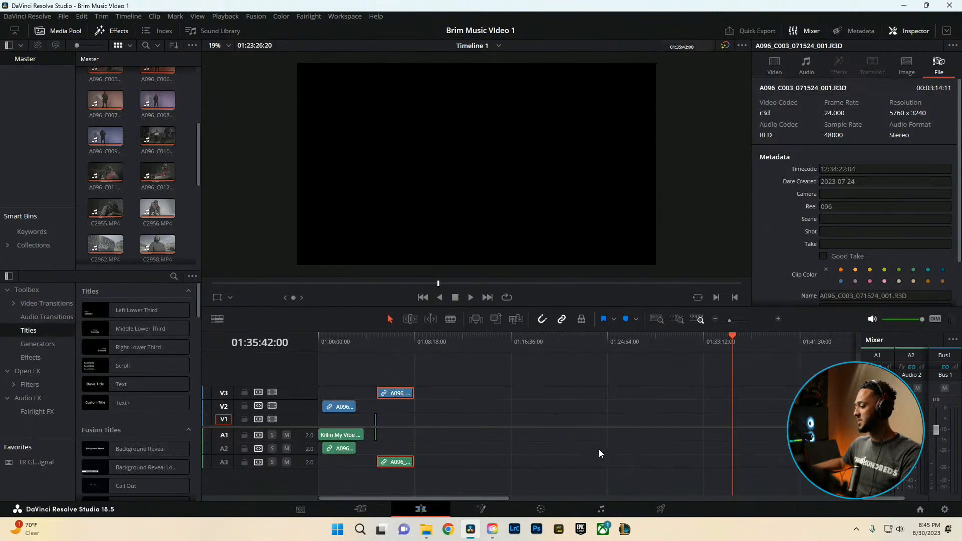
left_click(347, 435)
left_click(392, 395, "ctrl")
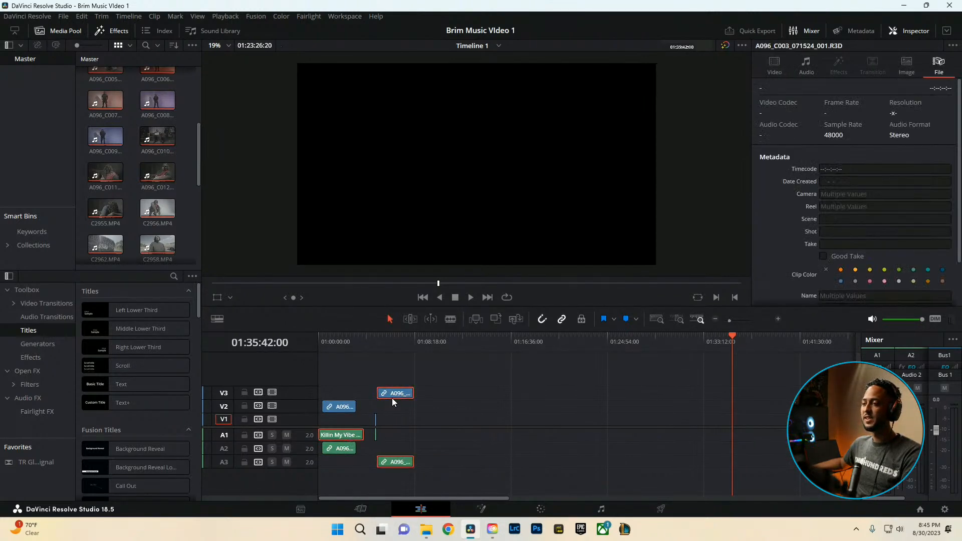
right_click(355, 433)
mouse_move(410, 299)
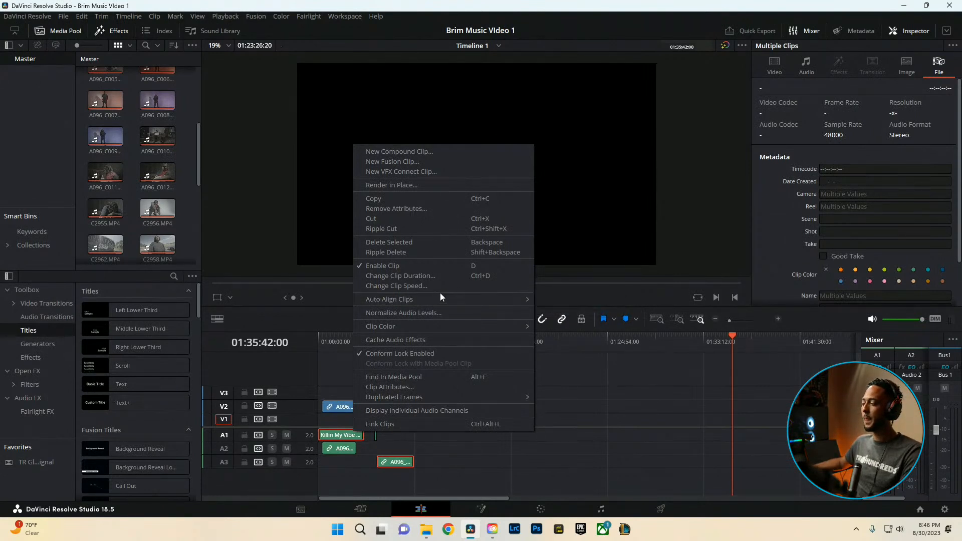
left_click(599, 310)
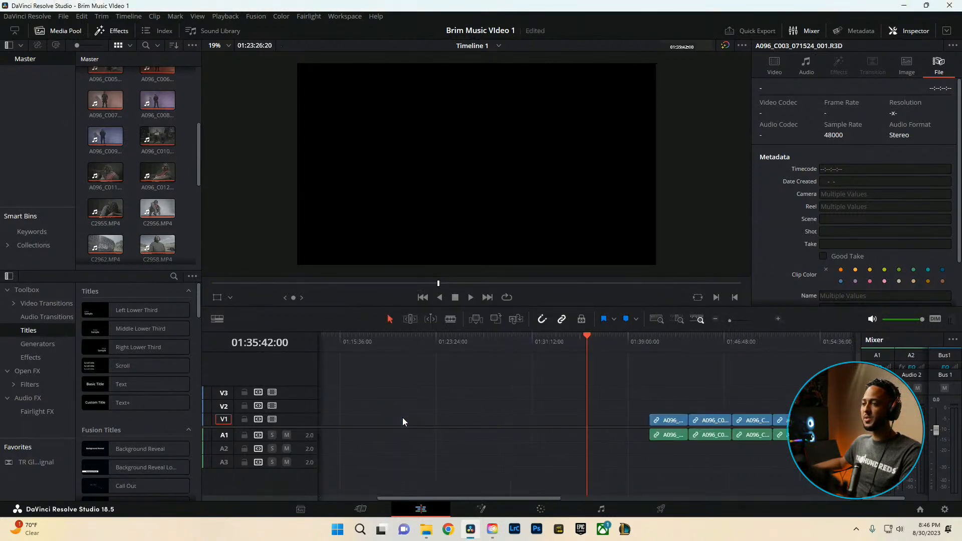
Shift the remaining V1 clips from A096_C004 onward toward the timeline start, just after the song
scroll(601, 441, "down", 5)
left_click_drag(529, 460, 338, 419)
left_click(337, 344)
scroll(459, 386, "up", 5)
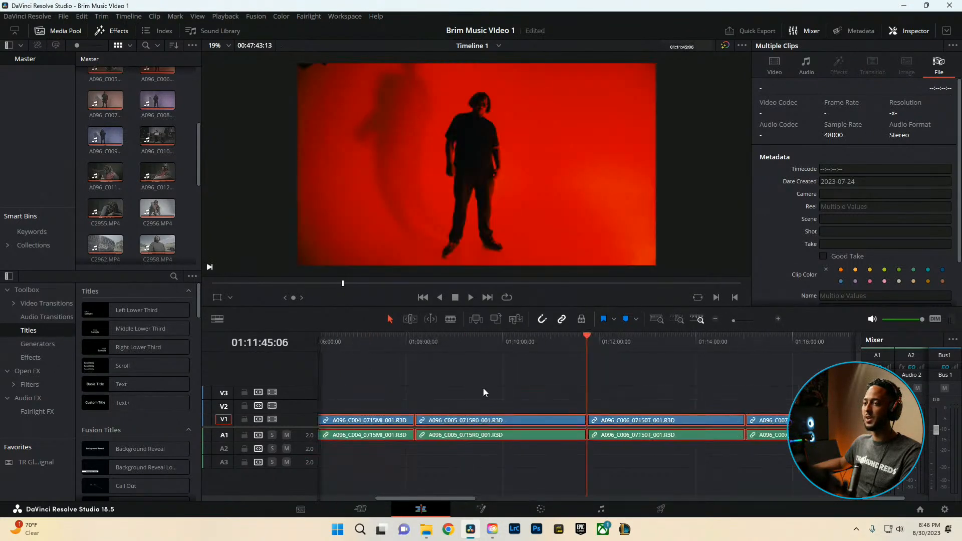
Move clip A096_C004 onto a new track V4 and auto-align it with the song based on waveform
scroll(441, 397, "left", 5)
left_click_drag(592, 420, 591, 380)
left_click_drag(441, 342, 429, 362)
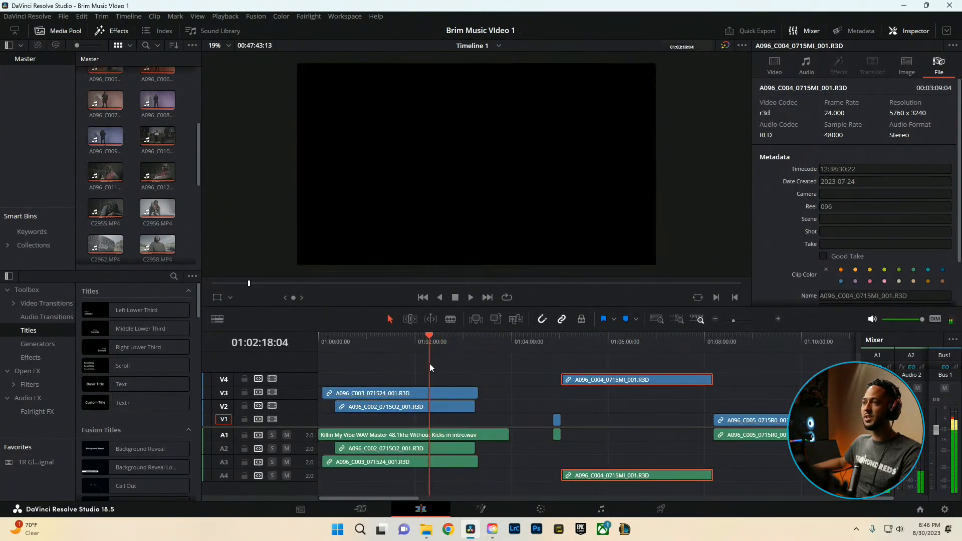
left_click(603, 362)
left_click(606, 380)
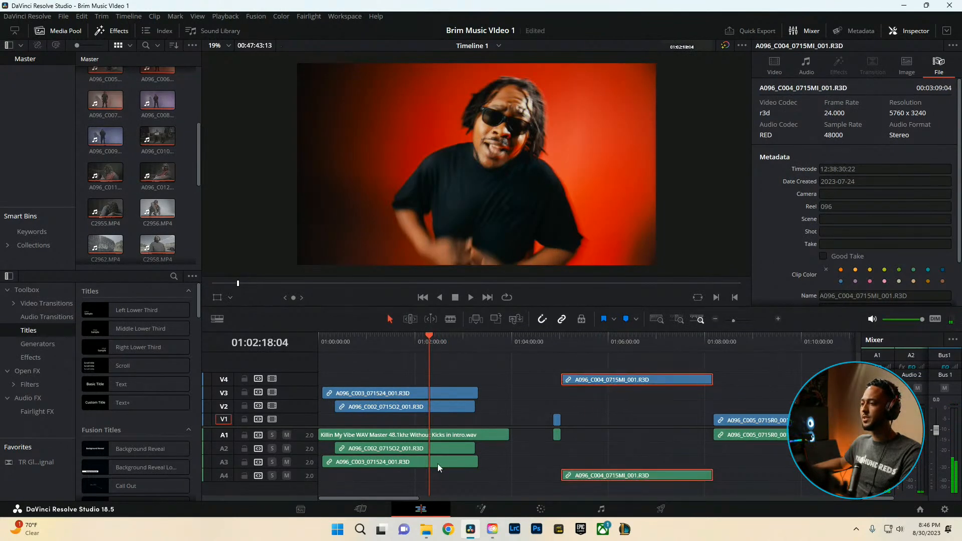
left_click(439, 435, "ctrl")
right_click(440, 437)
mouse_move(496, 304)
left_click(670, 314)
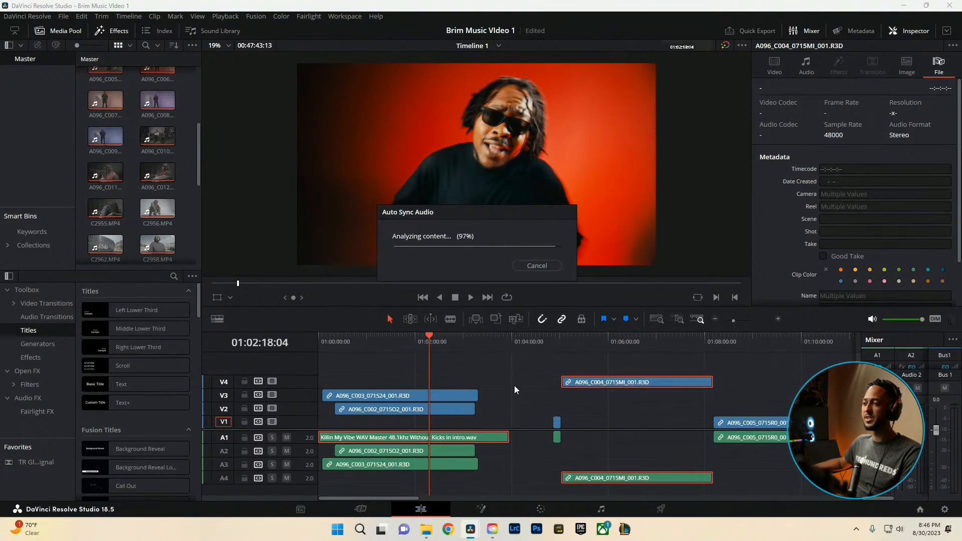
Move clip A096_C005 onto a new track V5 and auto-align it with the song based on waveform
left_click_drag(729, 419, 528, 369)
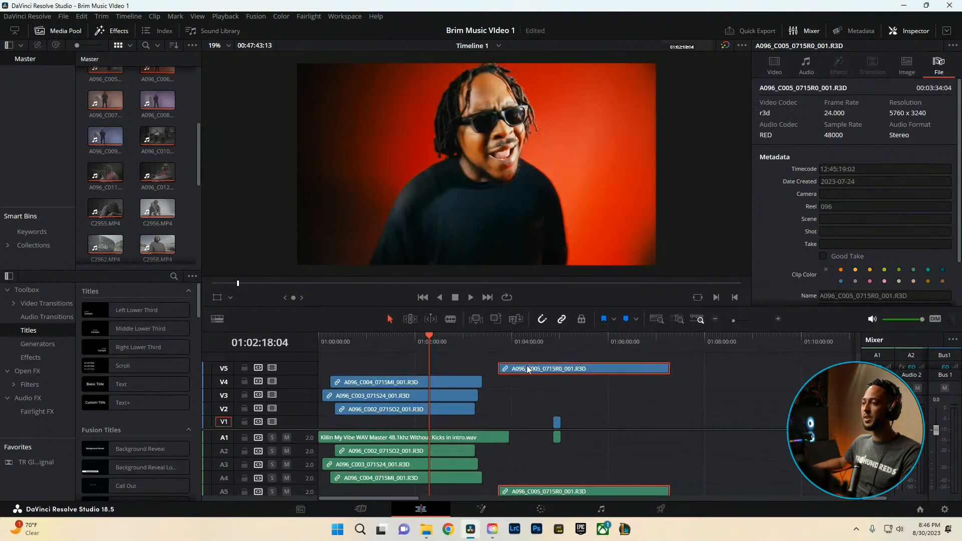
left_click(489, 438, "ctrl")
right_click(489, 437)
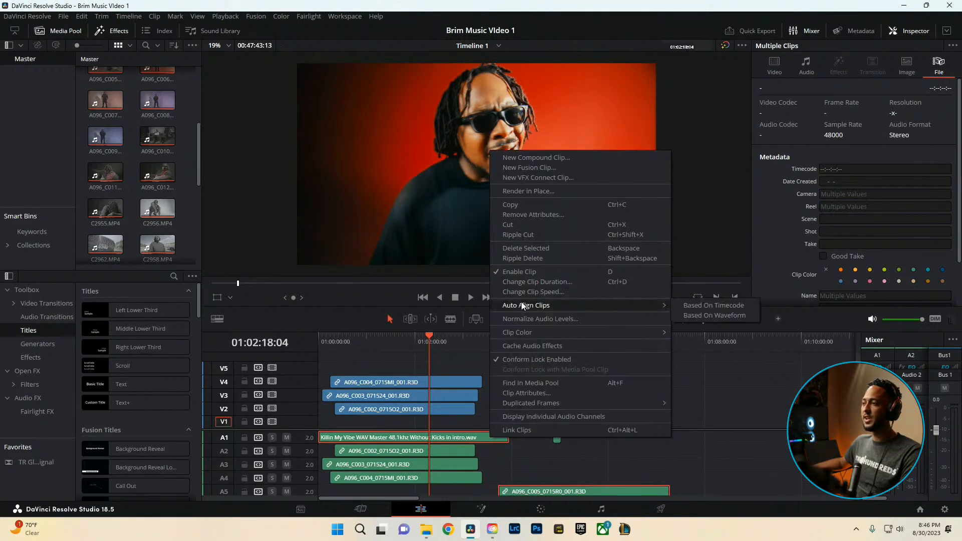
left_click(720, 312)
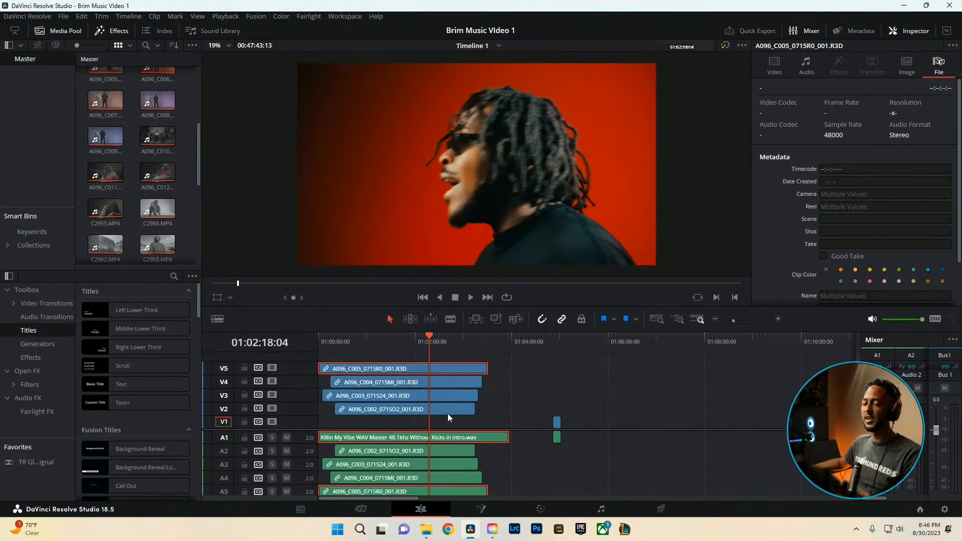
Move clip A096_C006 onto a new track V6 and auto-align it with the song based on waveform
scroll(469, 410, "down", 2)
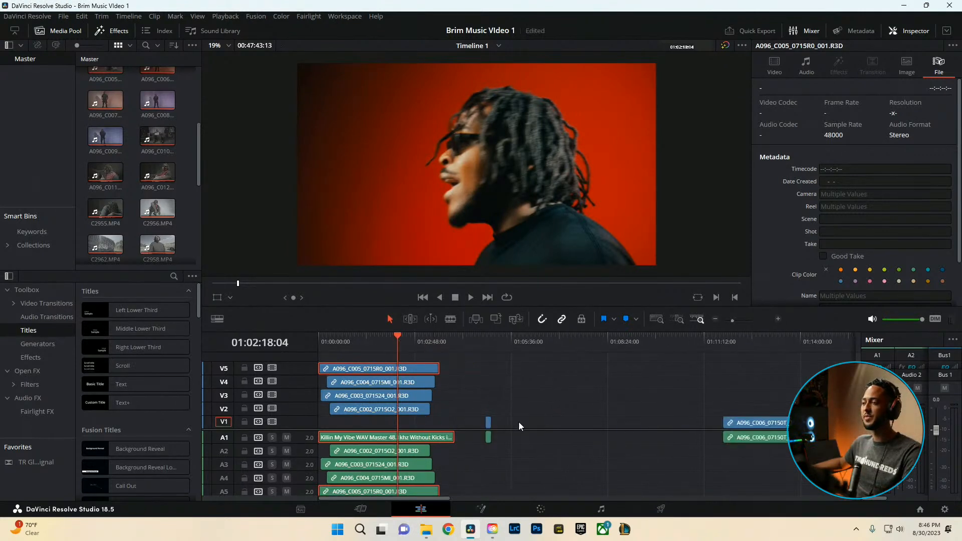
left_click_drag(592, 422, 386, 427)
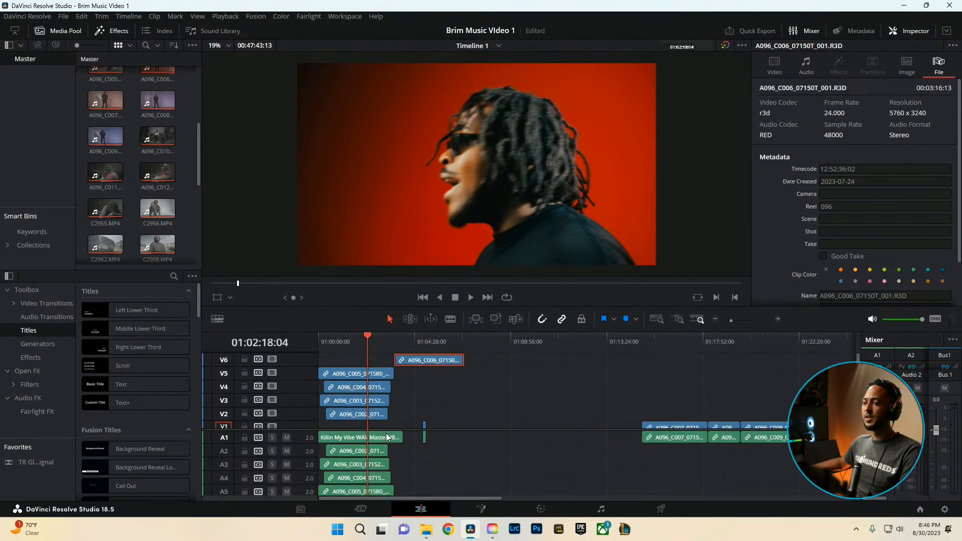
right_click(384, 439)
mouse_move(445, 305)
left_click(636, 315)
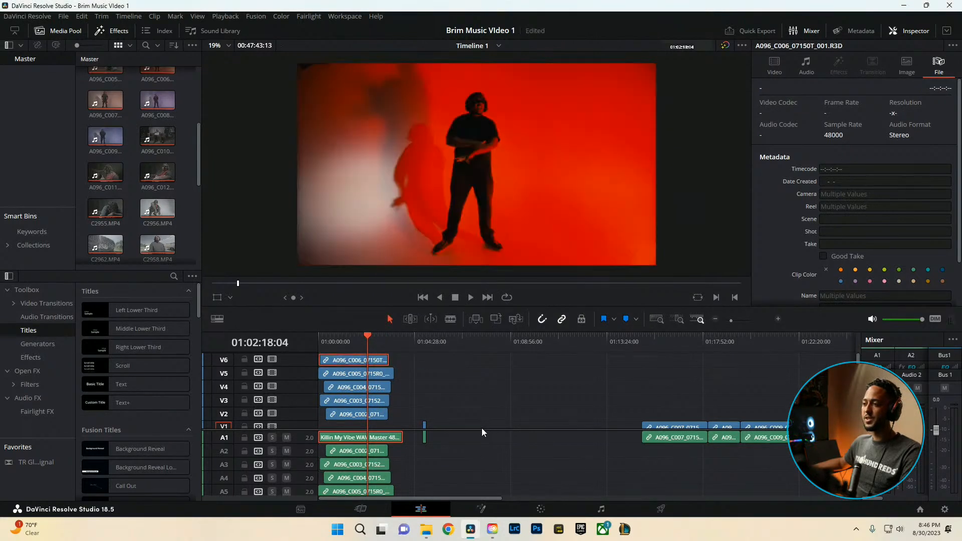
Move clip A096_C007 onto a new track V7 and auto-align it with the song based on waveform
left_click_drag(480, 433, 511, 428)
left_click_drag(597, 425, 446, 390)
left_click(386, 487, "ctrl")
right_click(386, 486)
mouse_move(480, 353)
left_click(614, 363)
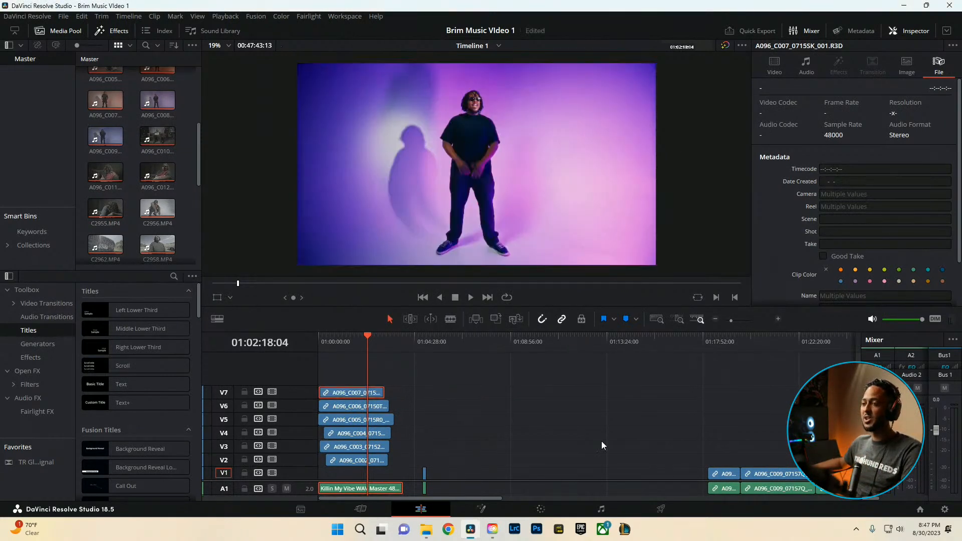
Move clip A096_C008 onto a new track V8 and auto-align it with the song based on waveform
left_click_drag(723, 473, 395, 362)
left_click(380, 487)
right_click(381, 487)
mouse_move(448, 353)
left_click(576, 365)
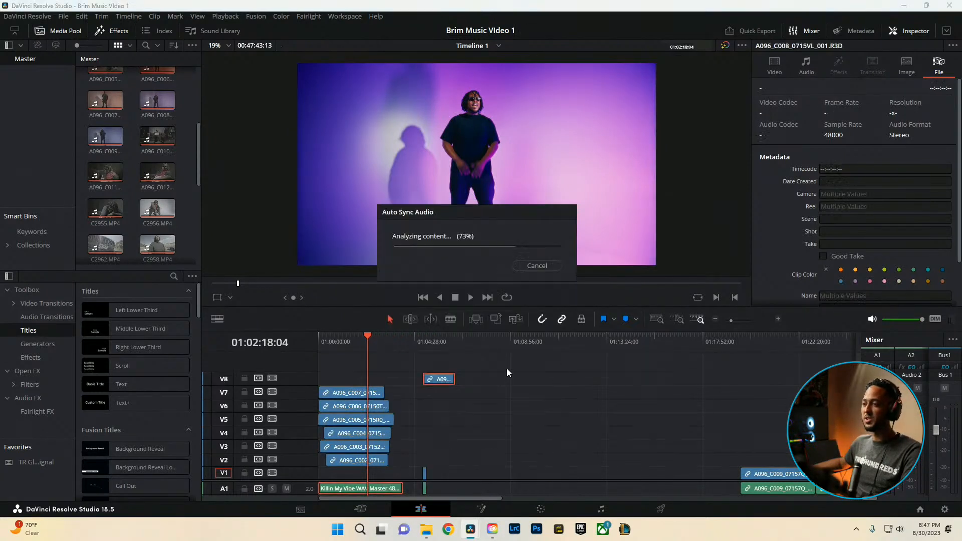
Move clip A096_C009 onto a new track V9 and auto-align it with the song based on waveform
left_click_drag(771, 475, 469, 372)
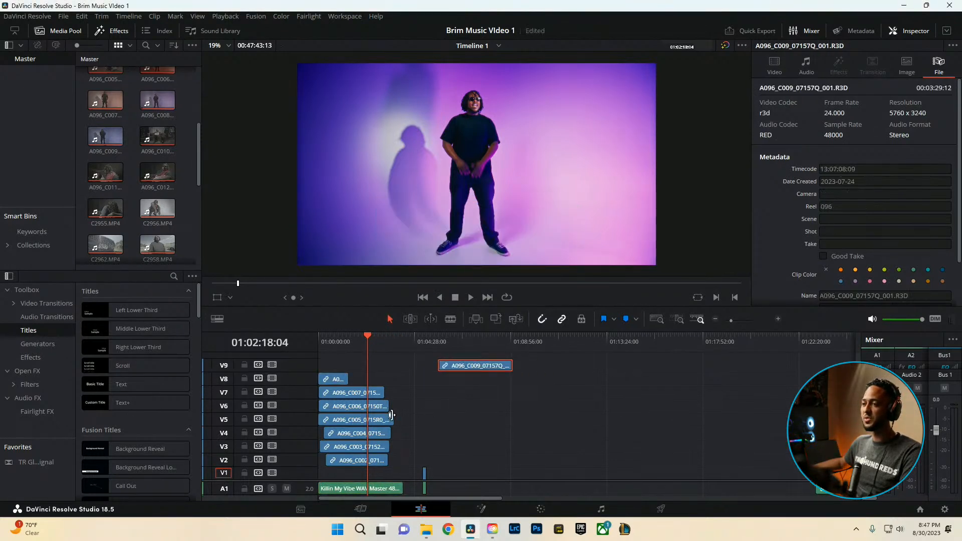
left_click(384, 487, "ctrl")
right_click(384, 487)
mouse_move(438, 354)
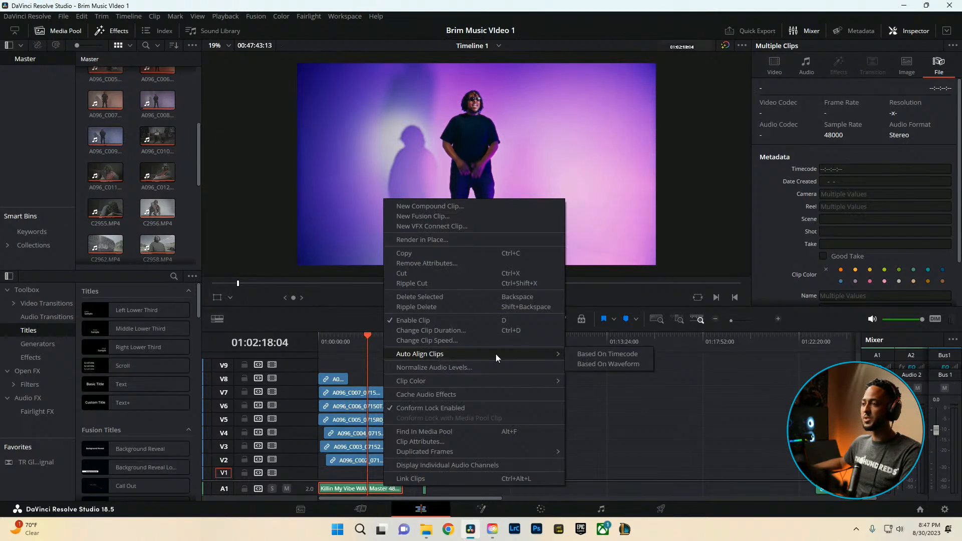
left_click(598, 364)
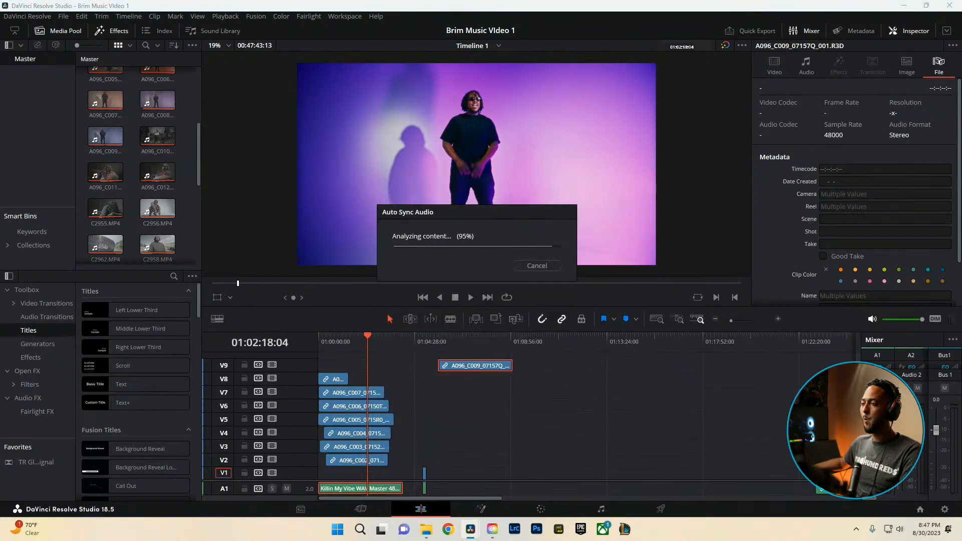
Place clip A096_C010 on a new track V10, just after the song
left_click_drag(158, 136, 449, 362)
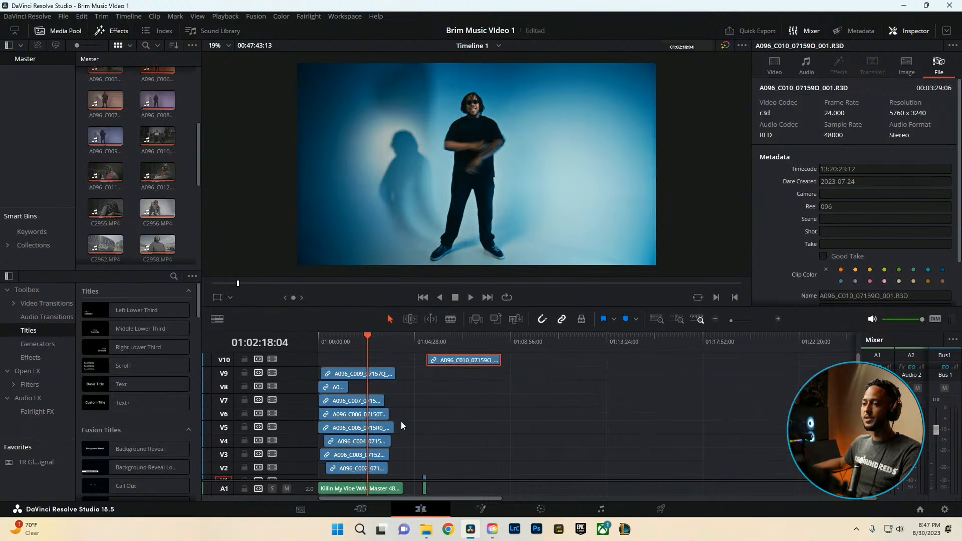
Auto-align the A096_C010 clip on V10 with the song master on A1 based on waveform
left_click(377, 488, "ctrl")
right_click(377, 487)
mouse_move(417, 356)
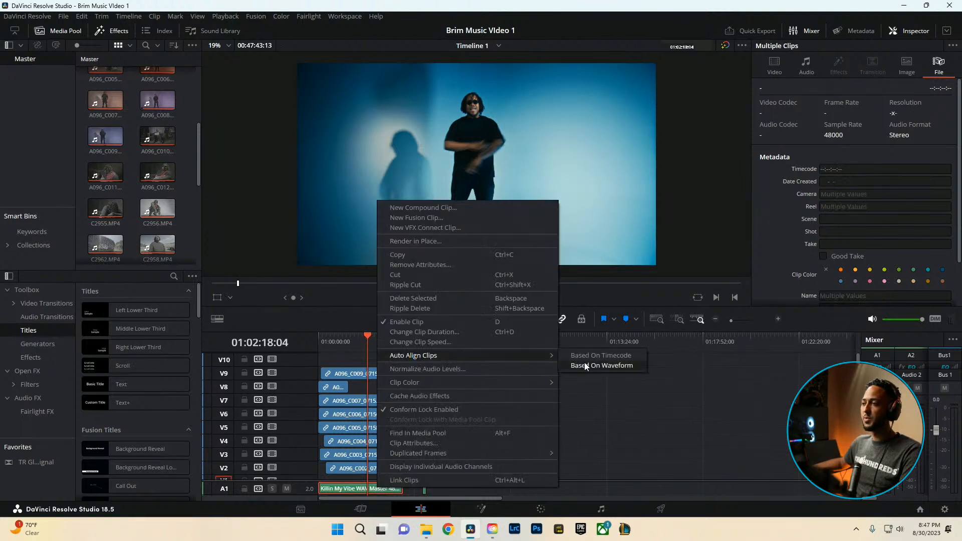
left_click(583, 364)
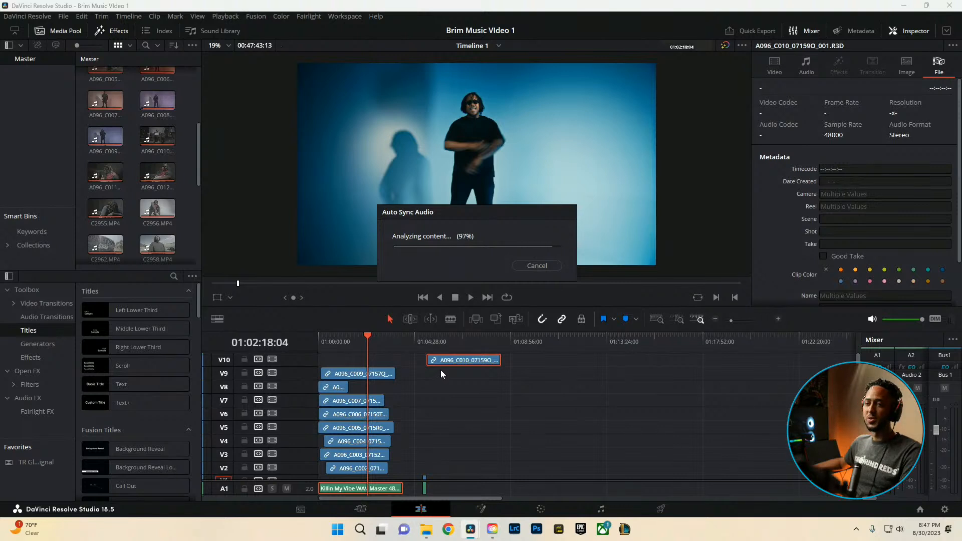
Move the A096_C011 clip from V1 up to an empty new track, V11, in clear space after the synced clips
key("shift+z")
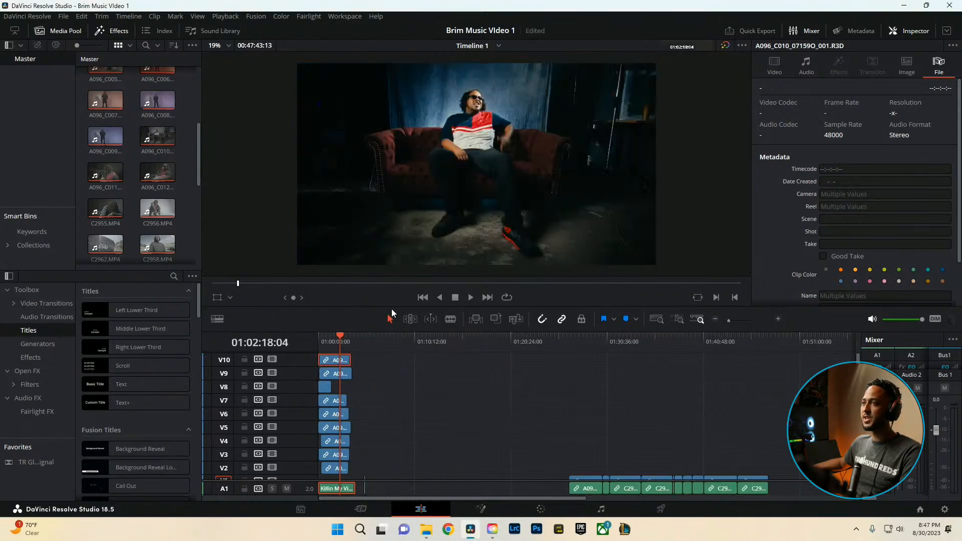
scroll(560, 460, "down", 1)
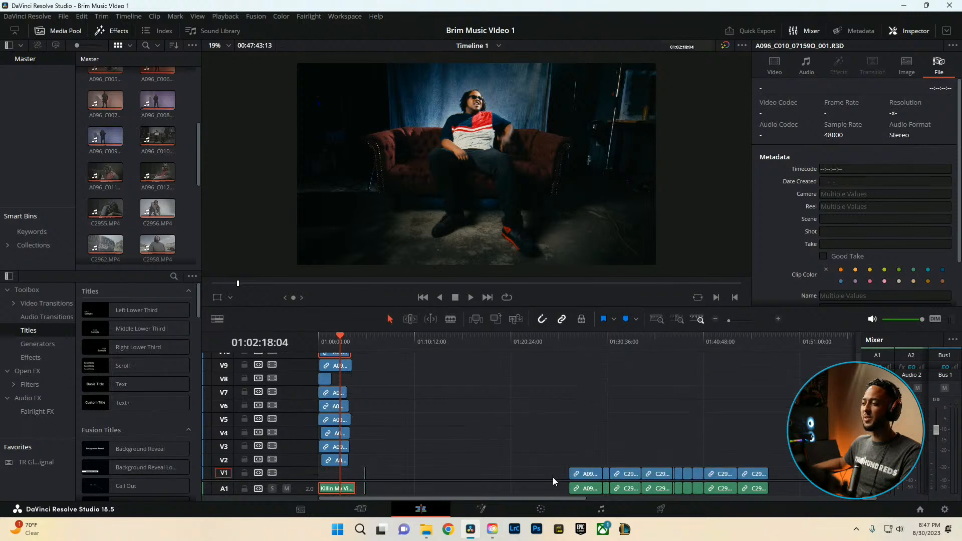
left_click_drag(587, 473, 444, 358)
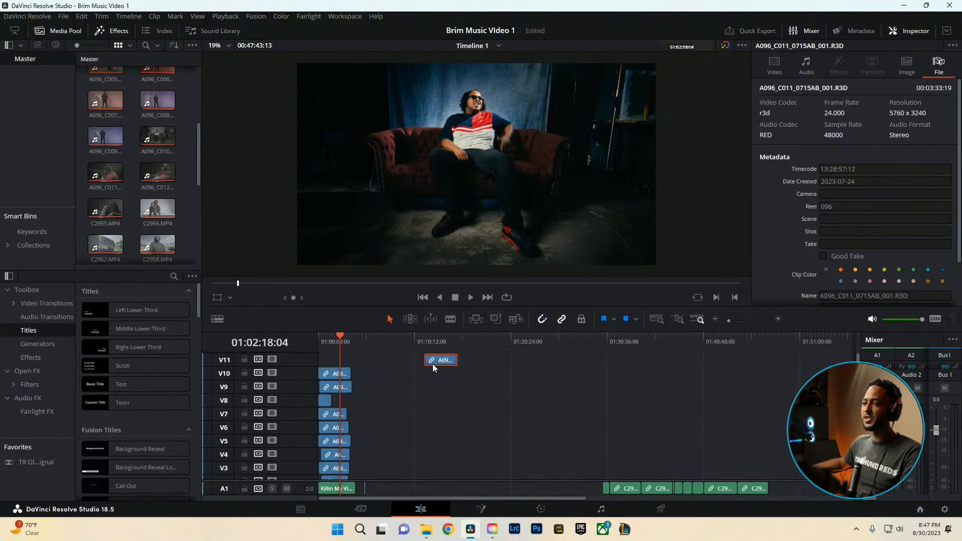
left_click(345, 490, "ctrl")
right_click(345, 491)
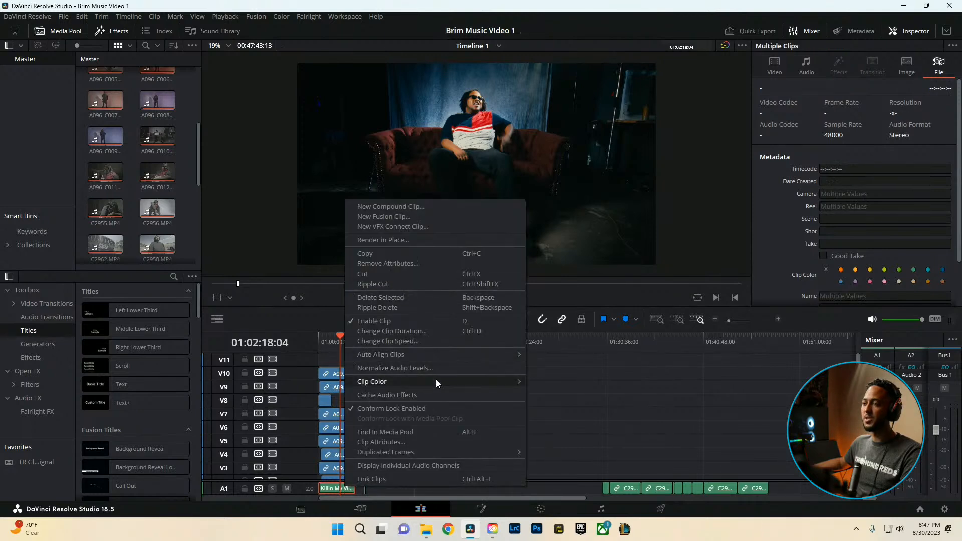
left_click(528, 379)
Check the A096_C011 clip on V11, then auto-align it with the song master on A1 based on waveform
left_click(437, 343)
left_click(444, 360)
left_click(441, 344)
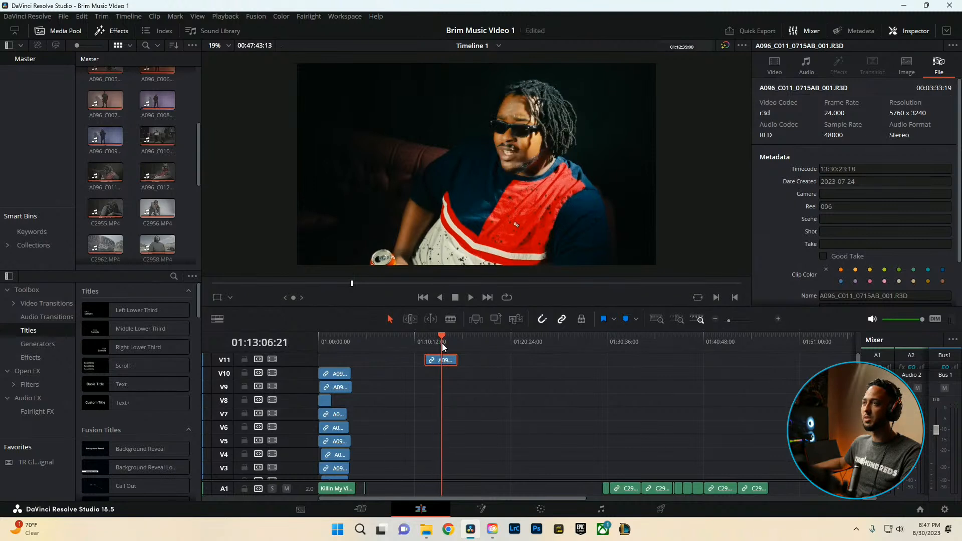
left_click(442, 344)
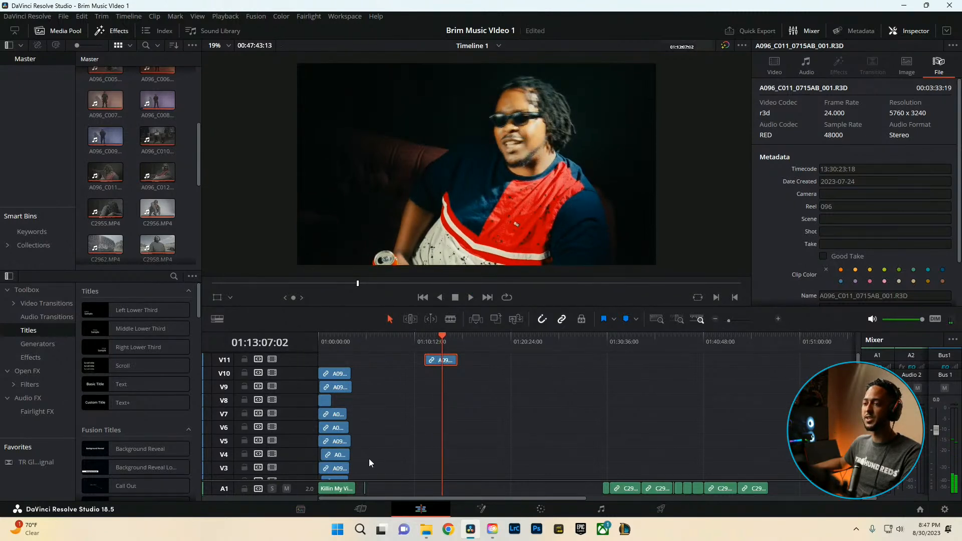
left_click(338, 489, "ctrl")
right_click(338, 489)
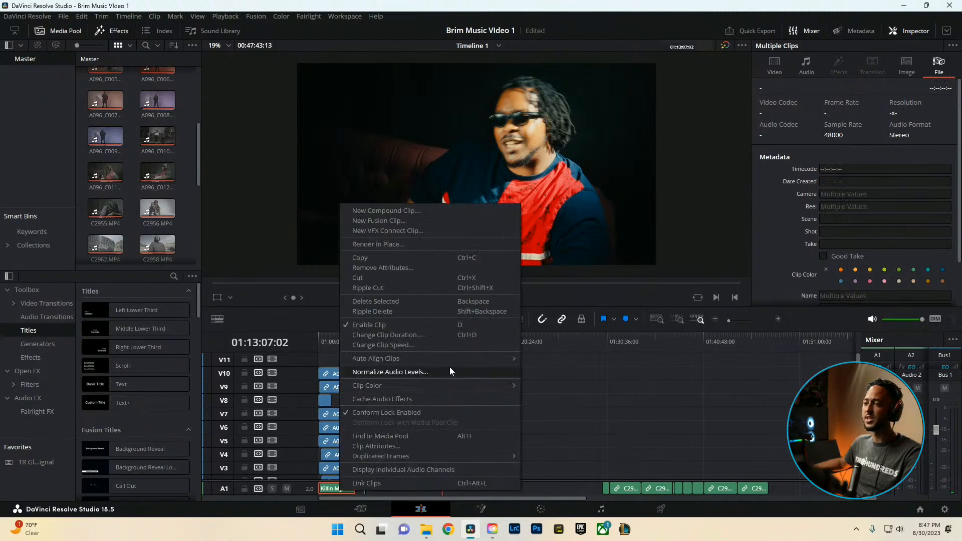
mouse_move(455, 357)
left_click(555, 368)
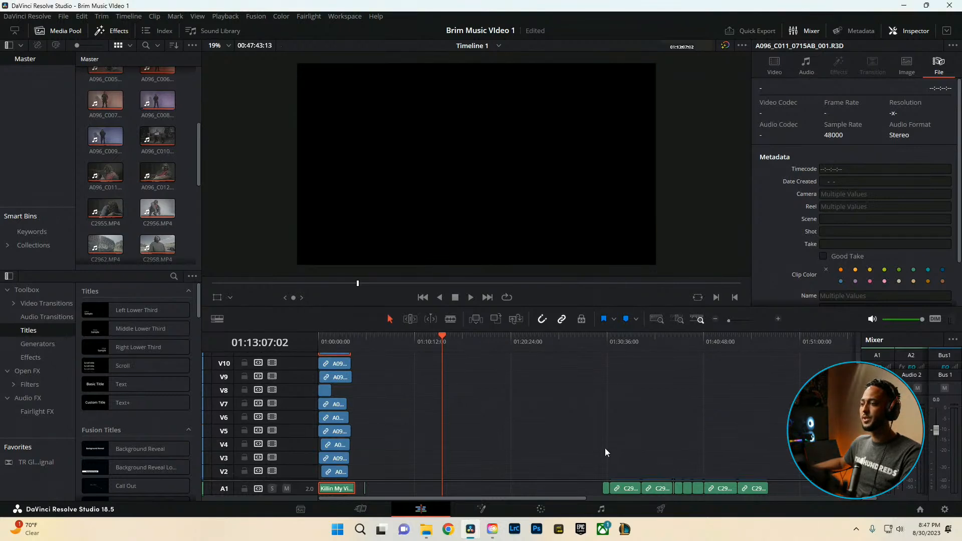
Preview the first remaining V1 clips and move the C2955.MP4 clip up to V11, after the synced clips
left_click(602, 341)
key("space")
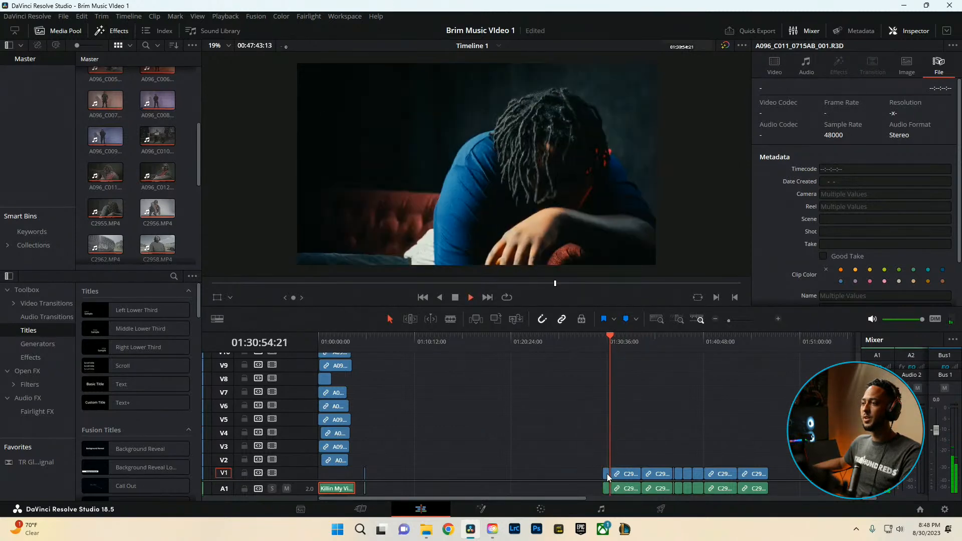
left_click(623, 349)
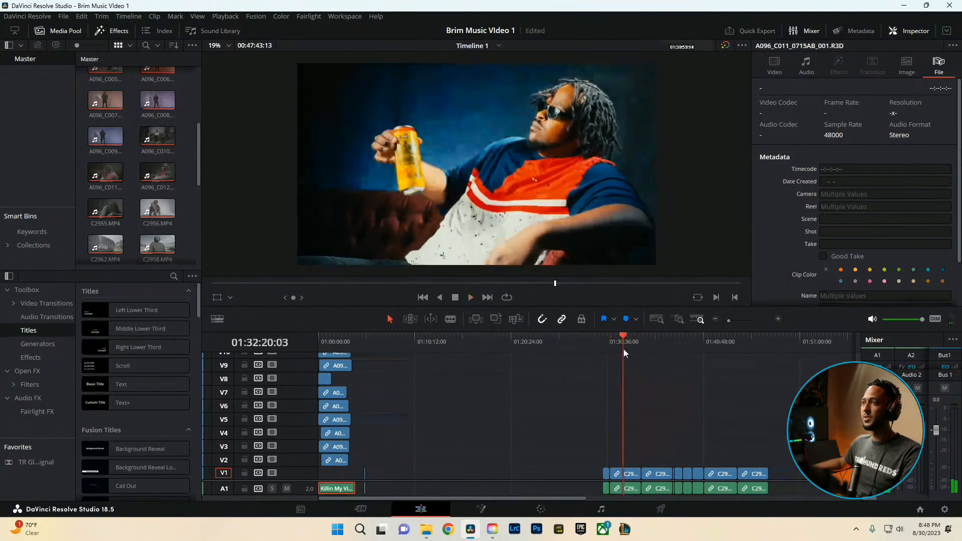
left_click_drag(630, 472, 406, 360)
key("ctrl+z")
Play a section of the C2956.MP4 clip and move it from V1 to V3, clear of the synced clips
left_click(656, 339)
key("space")
key("space")
left_click_drag(657, 473, 462, 447)
Review the short clips on V1 and move the C2961.MP4 clip to V3, after C2956.MP4
left_click(674, 340)
key("space")
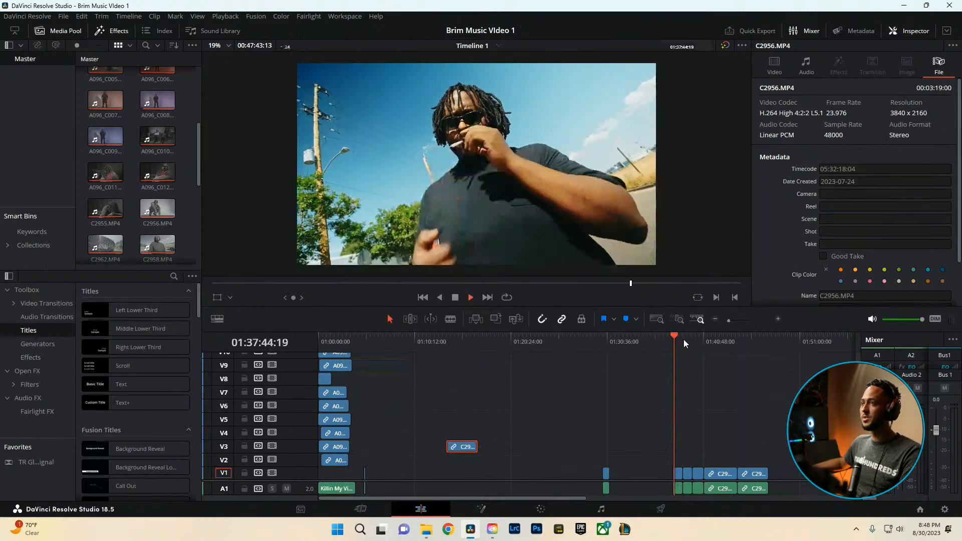
left_click(683, 338)
left_click(692, 340)
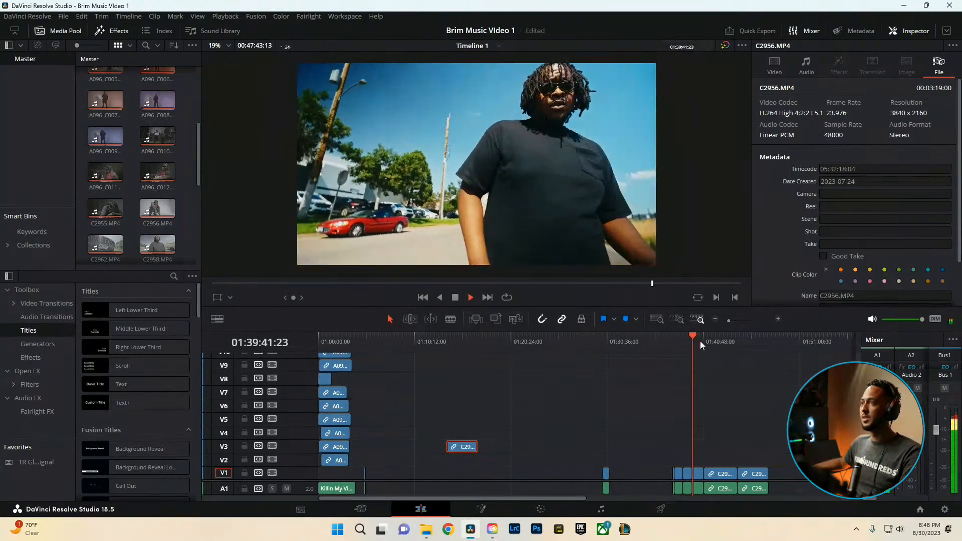
left_click(702, 341)
key("space")
key("space")
left_click_drag(726, 473, 591, 444)
Preview the C2957.MP4 clip at the end of V1 in full screen
left_click(753, 345)
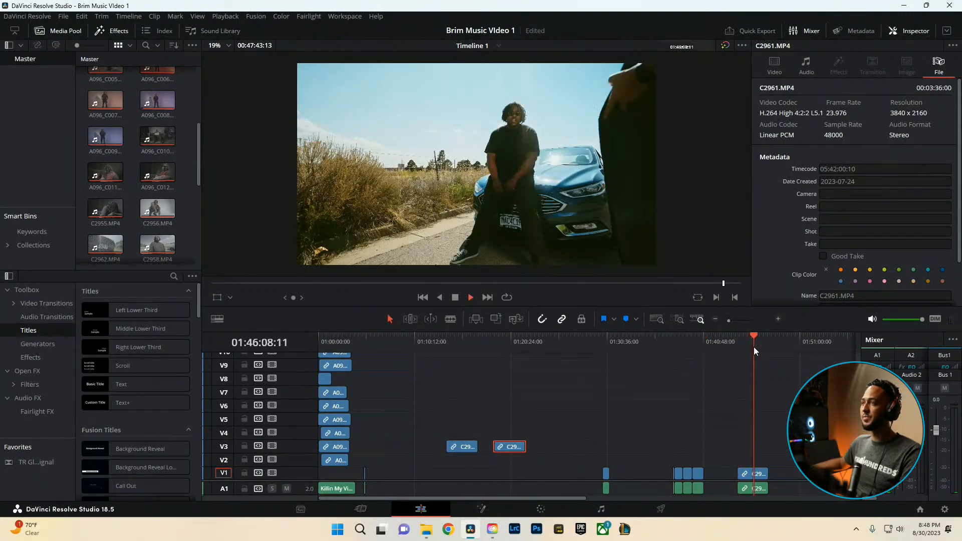
key("p")
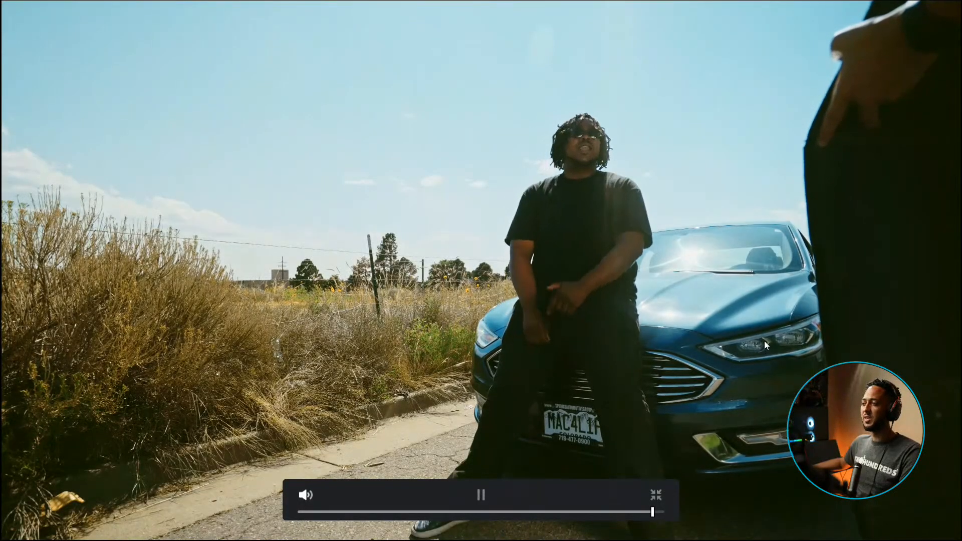
key("Escape")
On the Color page, set the lift of node 02 for C2957.MP4 to red -0.01 and green -0.02
left_click(539, 507)
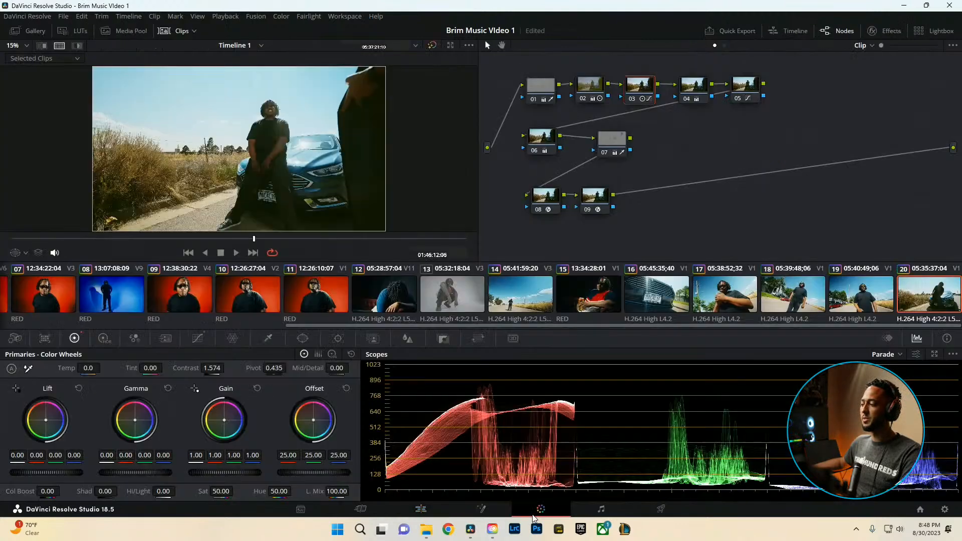
left_click(584, 89)
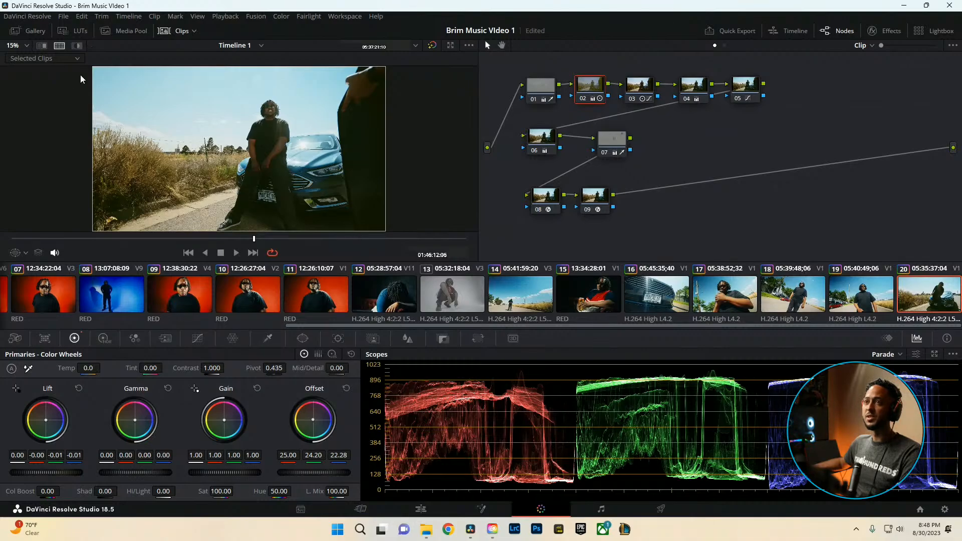
key("ctrl+f")
key("Escape")
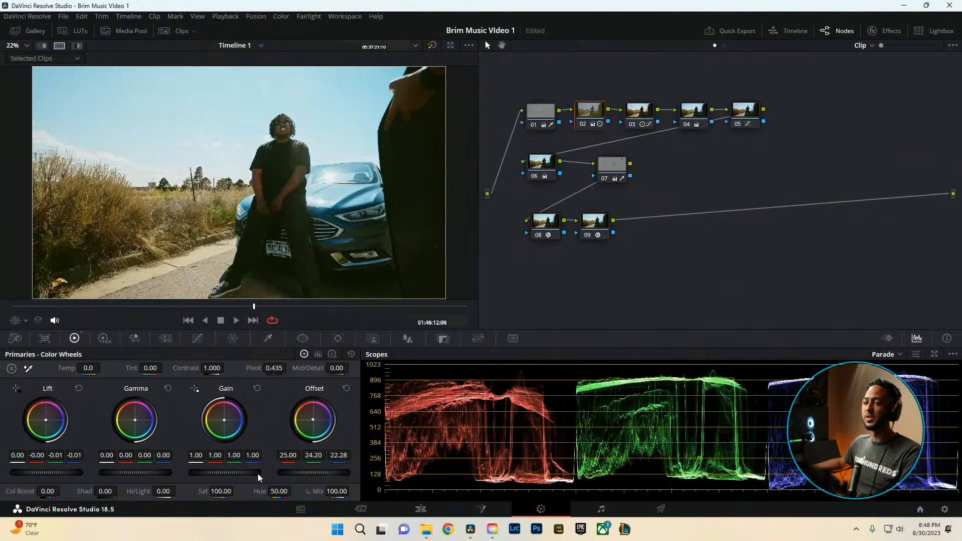
left_click_drag(56, 456, 35, 455)
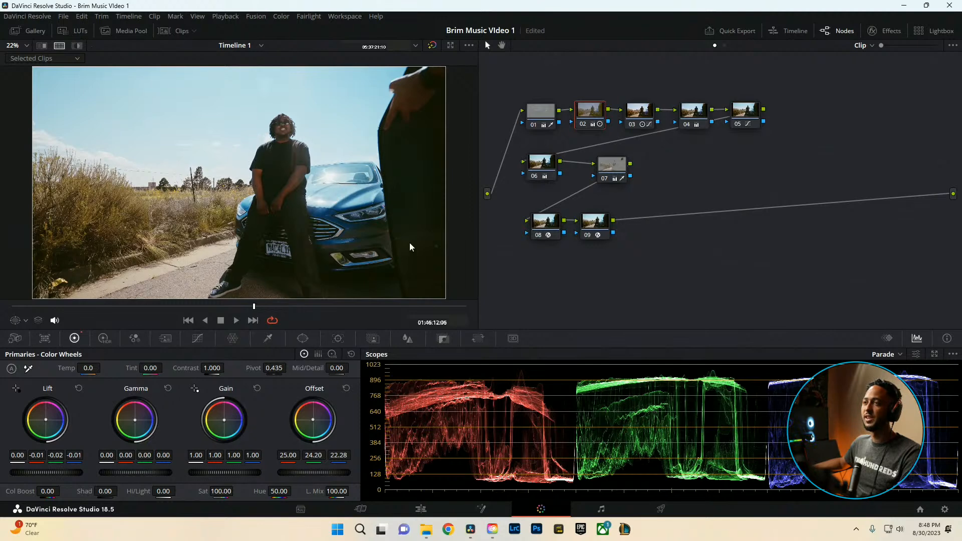
Back on the Edit page, set the zoom of the C2957.MP4 clip to 1.250 and undo the stray last change
left_click(421, 509)
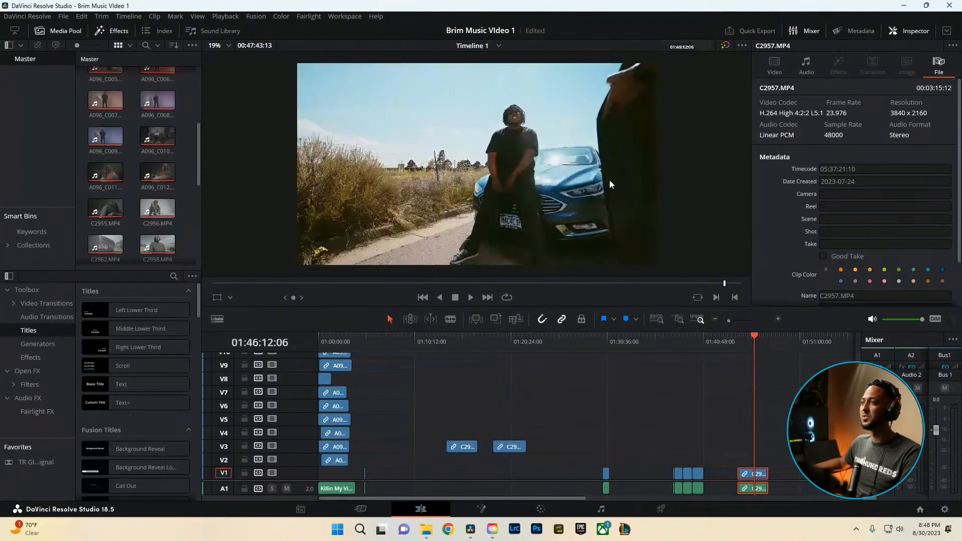
left_click(775, 63)
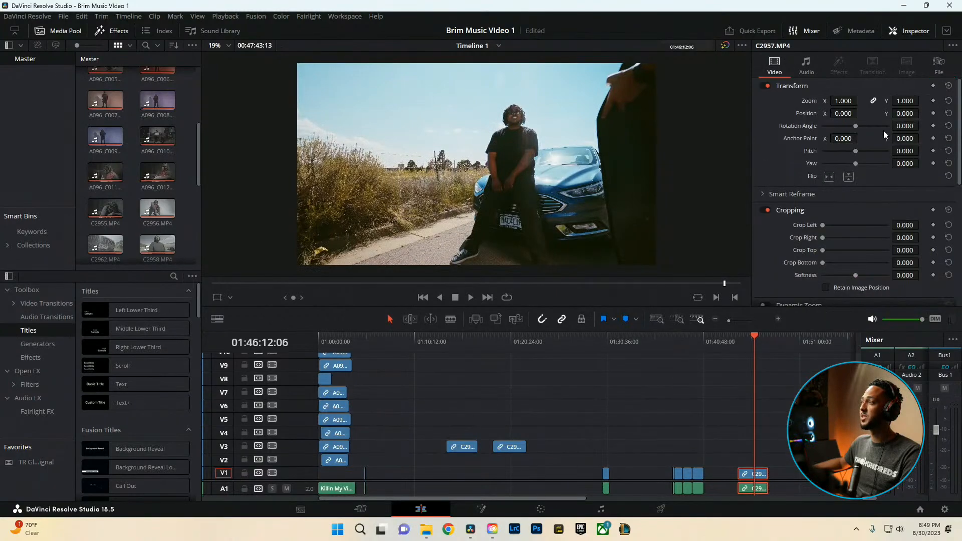
left_click_drag(843, 100, 862, 112)
key("ctrl+z")
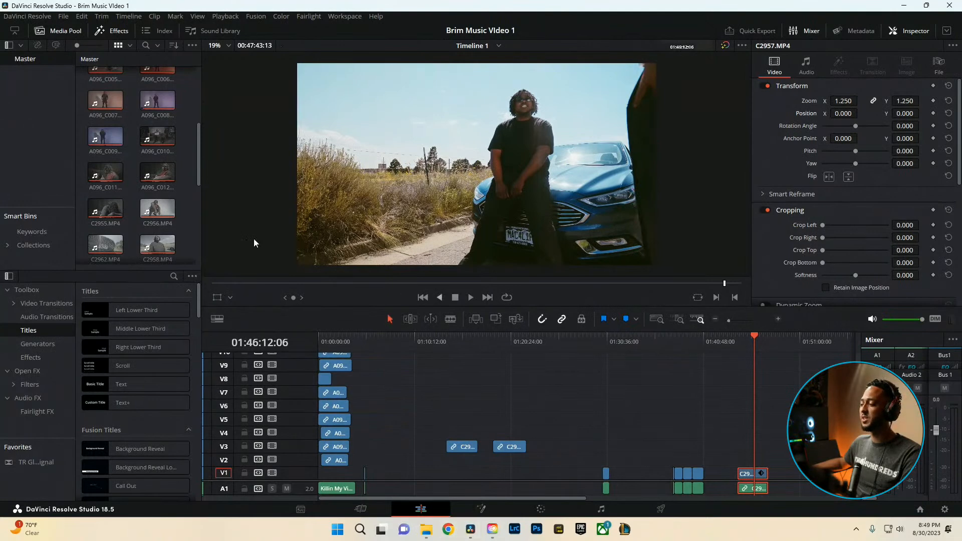
Return to the Color page and set the red lift of node 02 to -0.02 for C2957.MP4
left_click(541, 509)
left_click(588, 114)
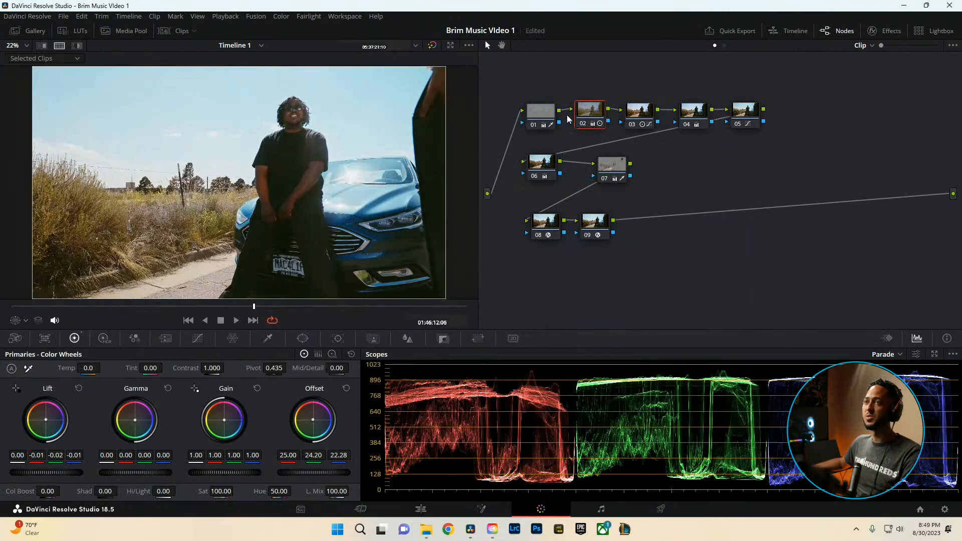
scroll(371, 225, "down", 2)
scroll(350, 220, "up", 1)
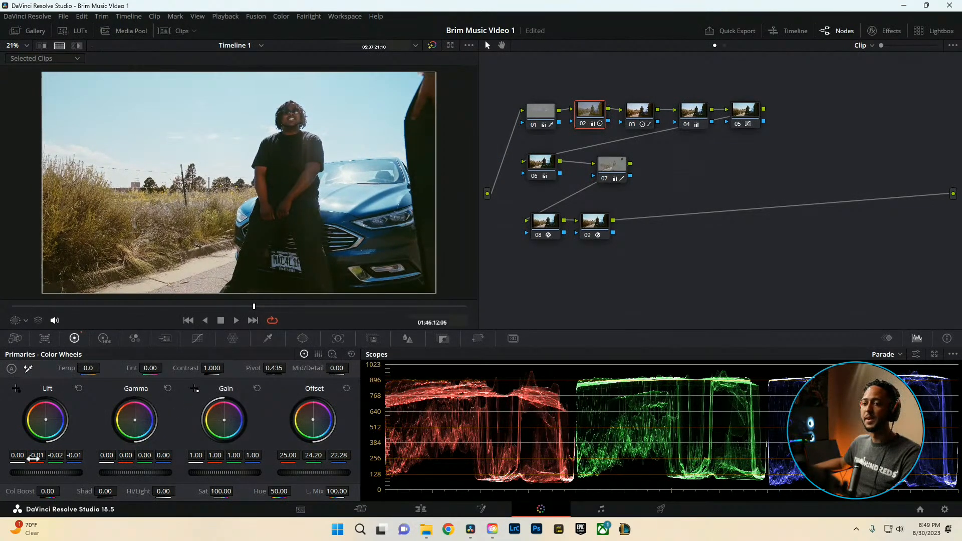
left_click_drag(36, 455, 32, 454)
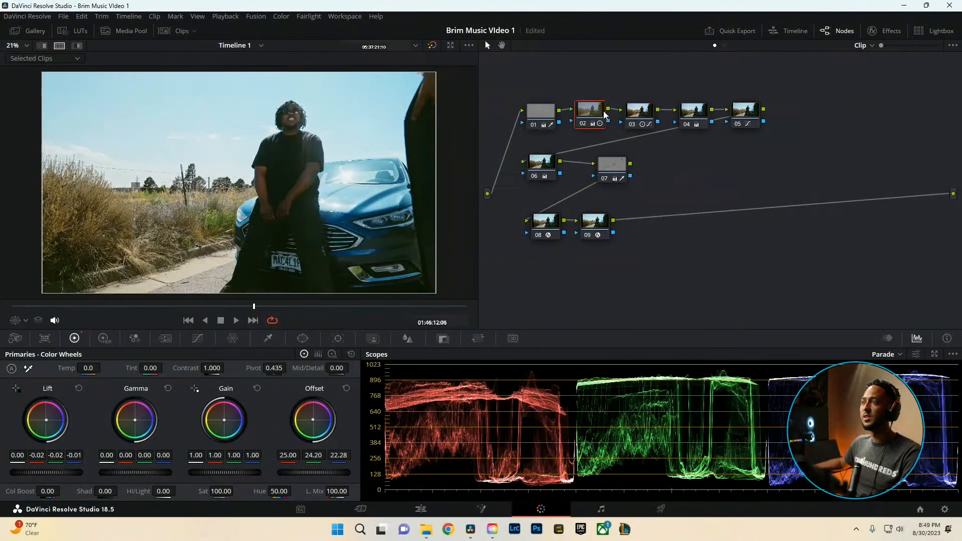
Set the saturation of node 03 to 66.40 and play part of the graded clip in full screen
left_click(650, 114)
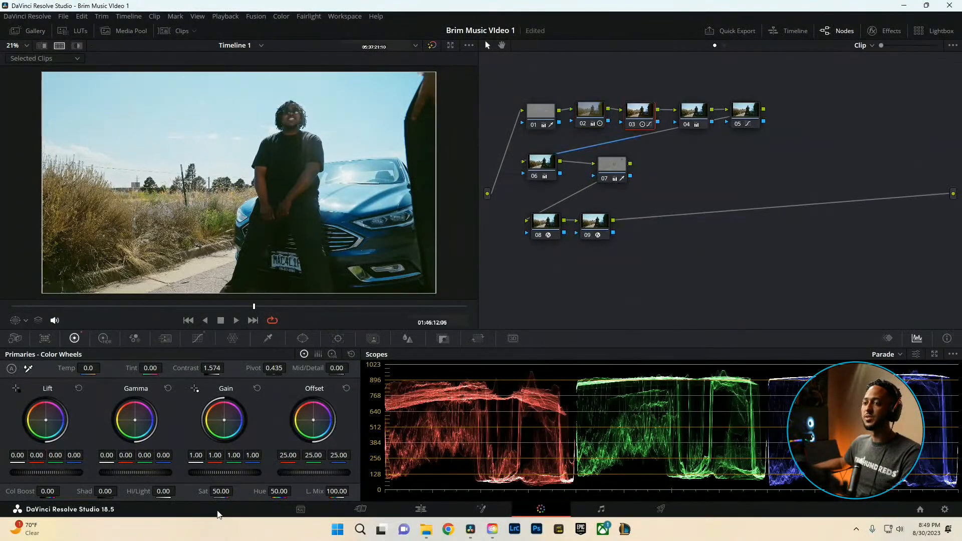
left_click_drag(222, 491, 236, 491)
key("ctrl+f")
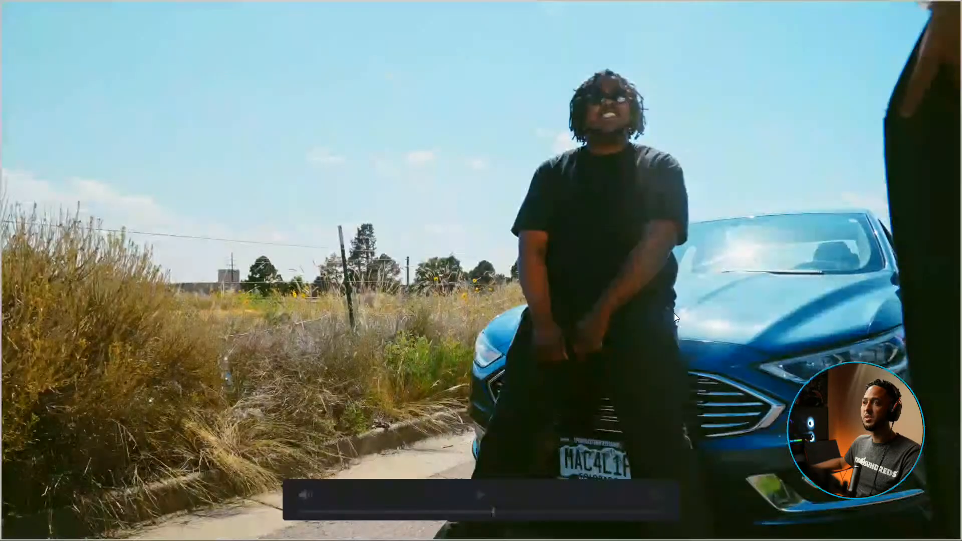
left_click_drag(536, 512, 582, 506)
key("space")
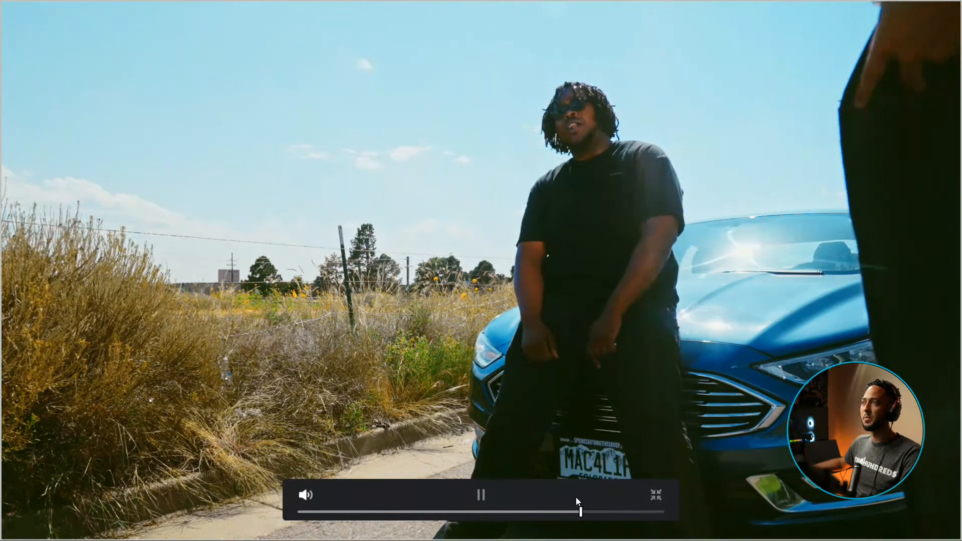
key("space")
key("ctrl+f")
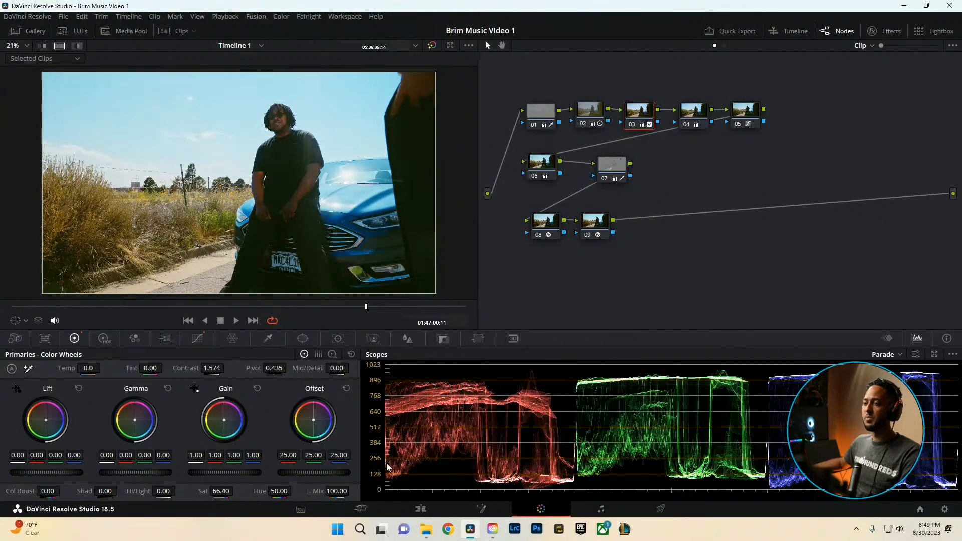
Return to the Edit page, preview the C2955.MP4 clip and move it from V11 up to a new track, V12
left_click(434, 509)
left_click_drag(700, 347, 694, 347)
left_click(446, 342)
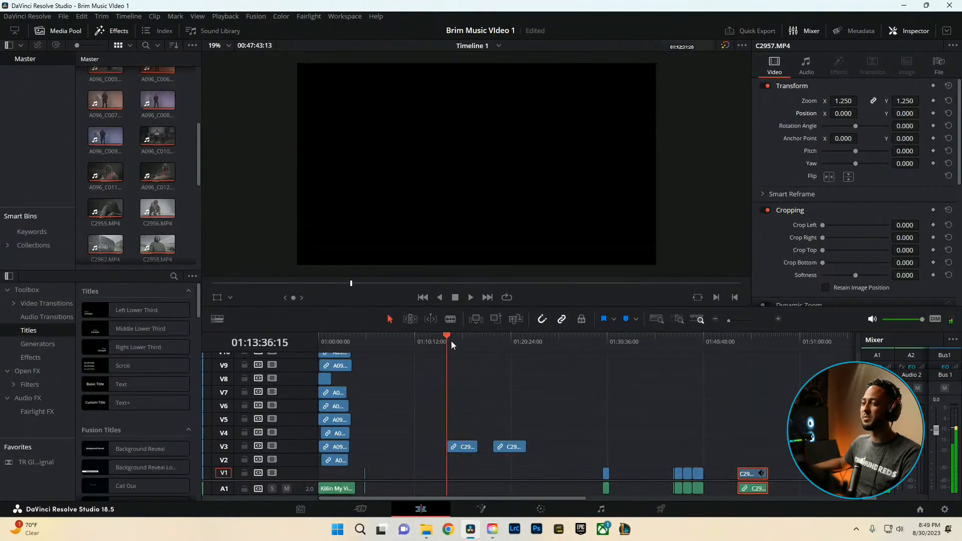
scroll(454, 431, "up", 2)
left_click(400, 340)
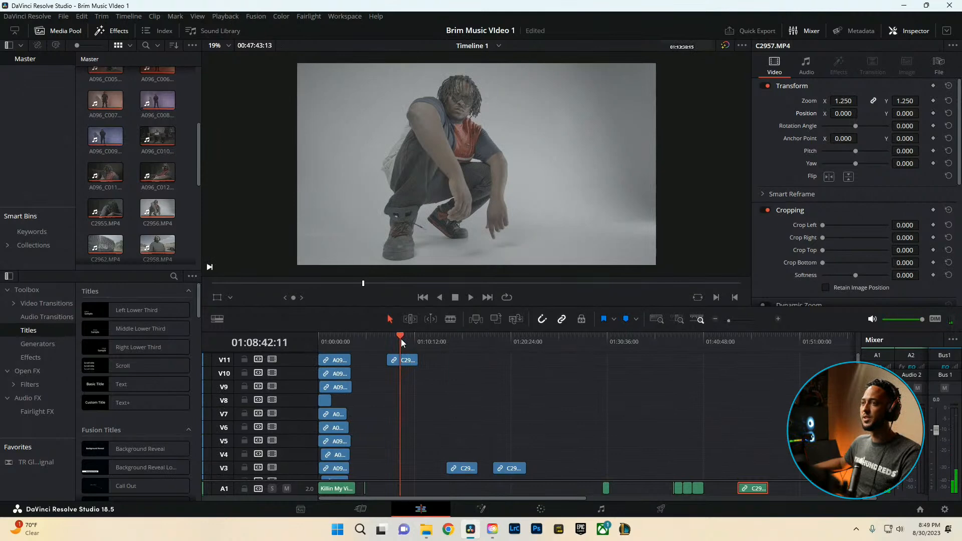
key("space")
left_click_drag(404, 353, 403, 347)
Auto-align the C2955.MP4 clip on V12 with the song master on A1 based on waveform
left_click(341, 489, "ctrl")
right_click(342, 488)
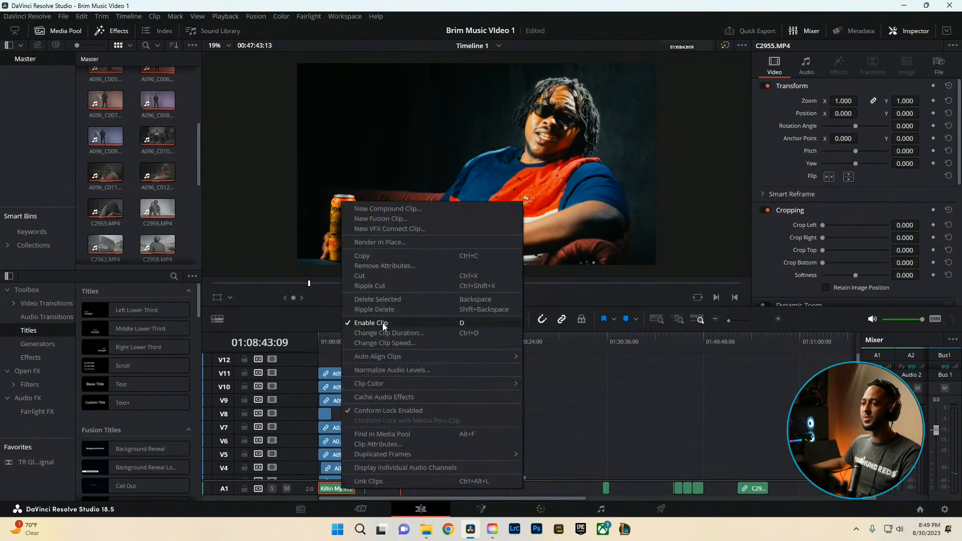
mouse_move(386, 354)
left_click(551, 366)
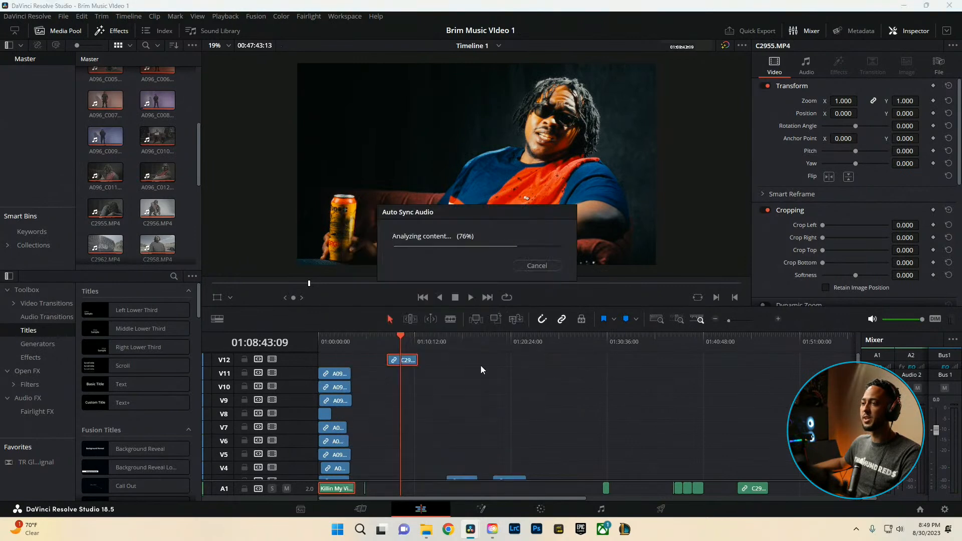
Move the C2956.MP4 clip from V3 up to a new track, V13, after the synced clips
scroll(451, 411, "down", 2)
left_click_drag(462, 461, 397, 362)
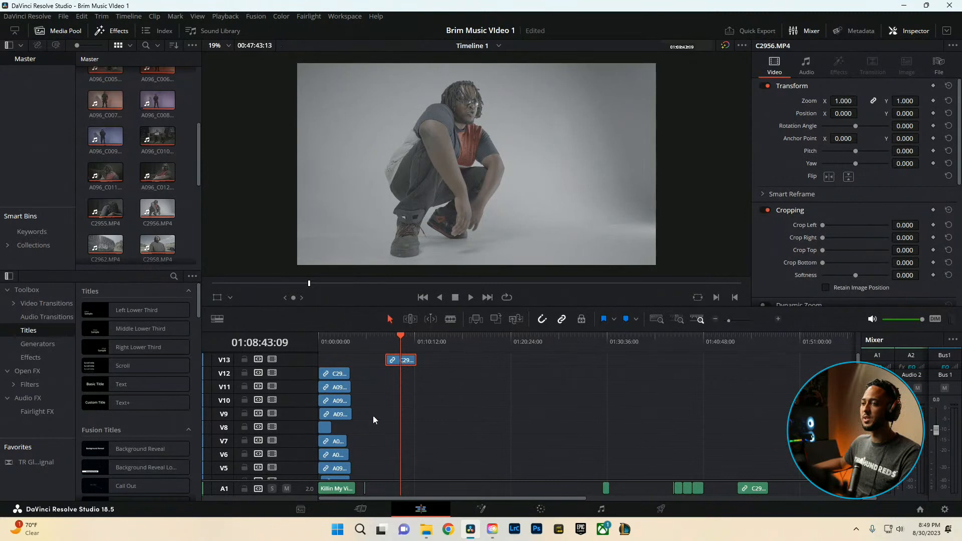
Auto-align the C2956.MP4 clip on V13 with the song master on A1 based on waveform
right_click(345, 489)
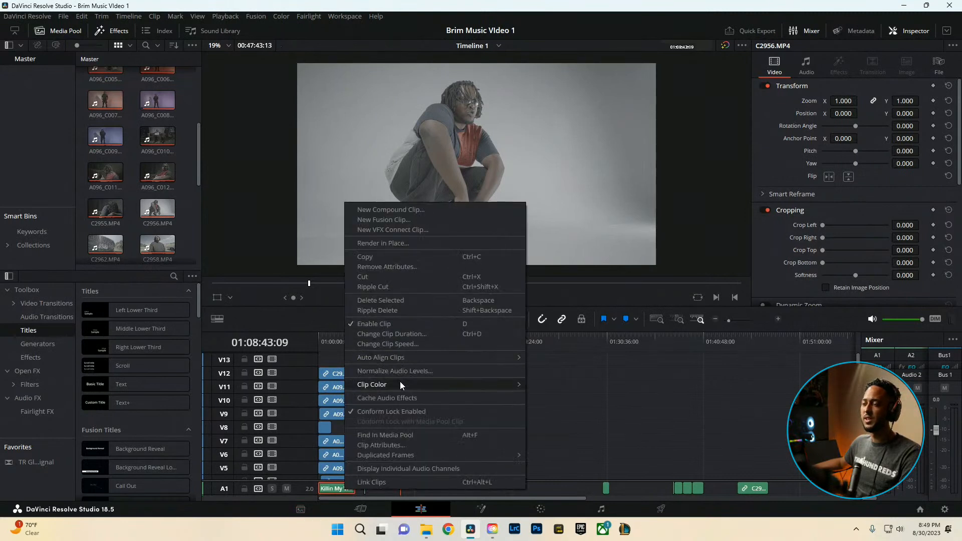
mouse_move(405, 358)
left_click(576, 365)
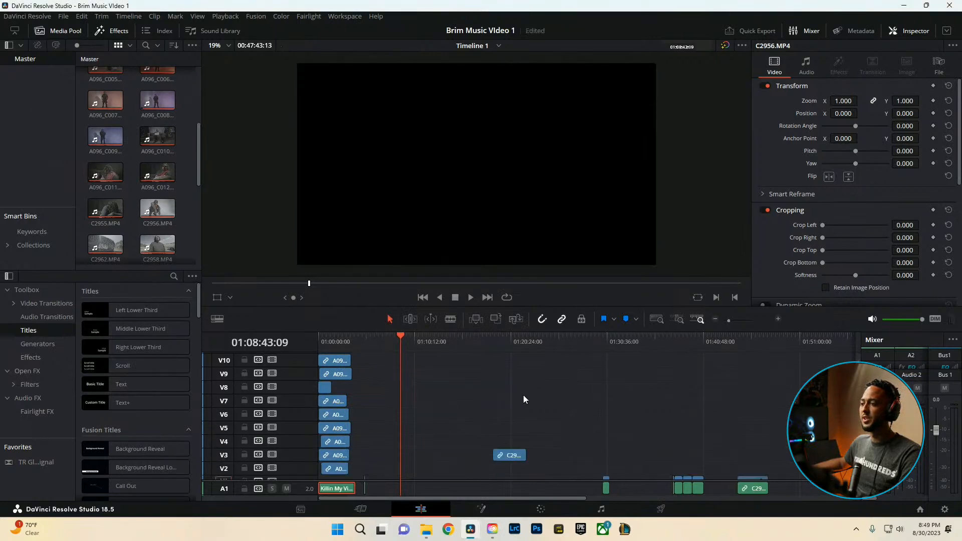
Move the C2961.MP4 clip from V3 up to a new track, V14, and try to auto-align it with the song master based on waveform
left_click(506, 379)
left_click_drag(511, 456, 384, 348)
left_click(340, 488, "ctrl")
right_click(341, 489)
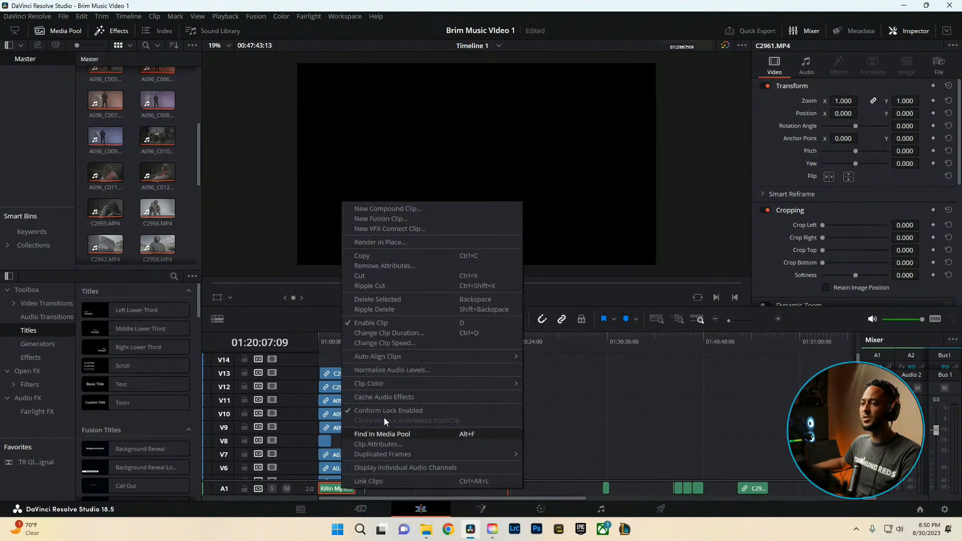
mouse_move(376, 356)
left_click(575, 365)
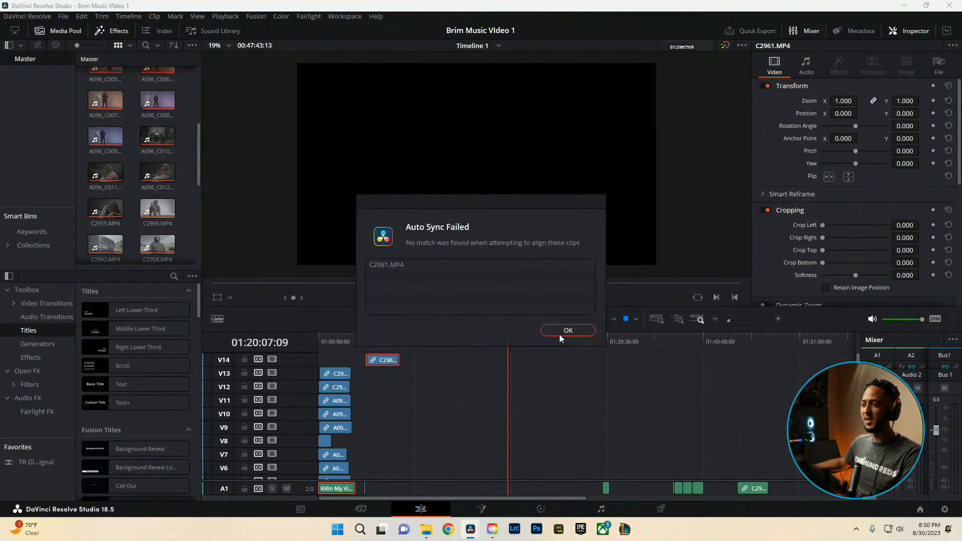
left_click(551, 335)
Move the C2961.MP4 clip from V14 down to V12 at about 01:10:00 and play its beginning
left_click(370, 346)
left_click_drag(381, 360, 441, 449)
key("ctrl+z")
left_click_drag(392, 368, 438, 395)
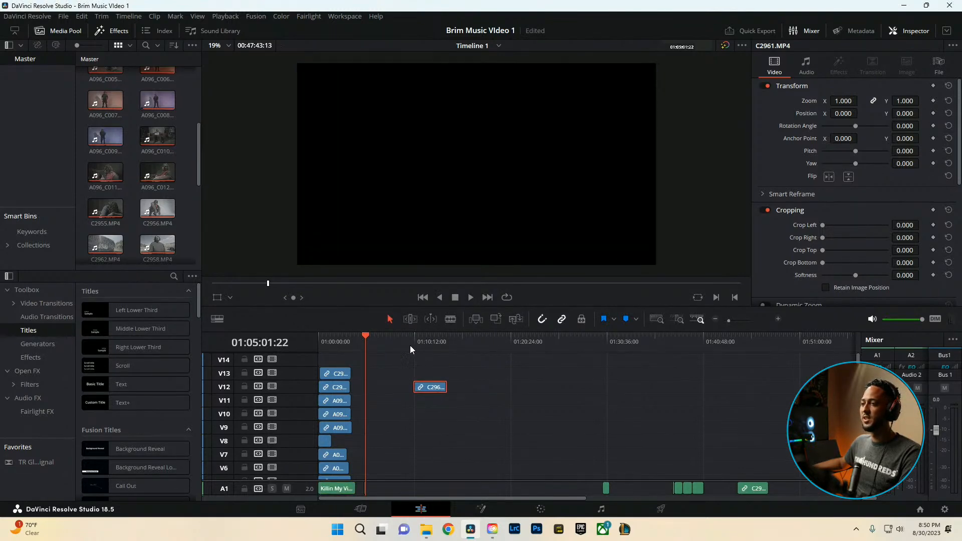
left_click(415, 345)
key("space")
scroll(512, 424, "up", 5)
scroll(587, 459, "down", 5)
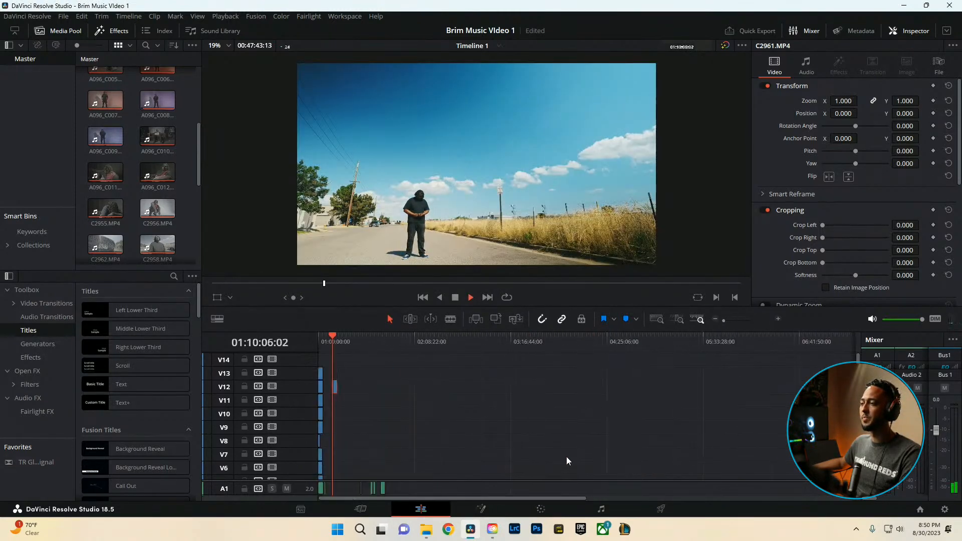
Move the C2961.MP4 clip down to V1 and A1, clear of the synced takes, and check its opening frames
scroll(455, 450, "up", 3)
left_click_drag(635, 387, 603, 503)
key("space")
scroll(601, 453, "up", 5)
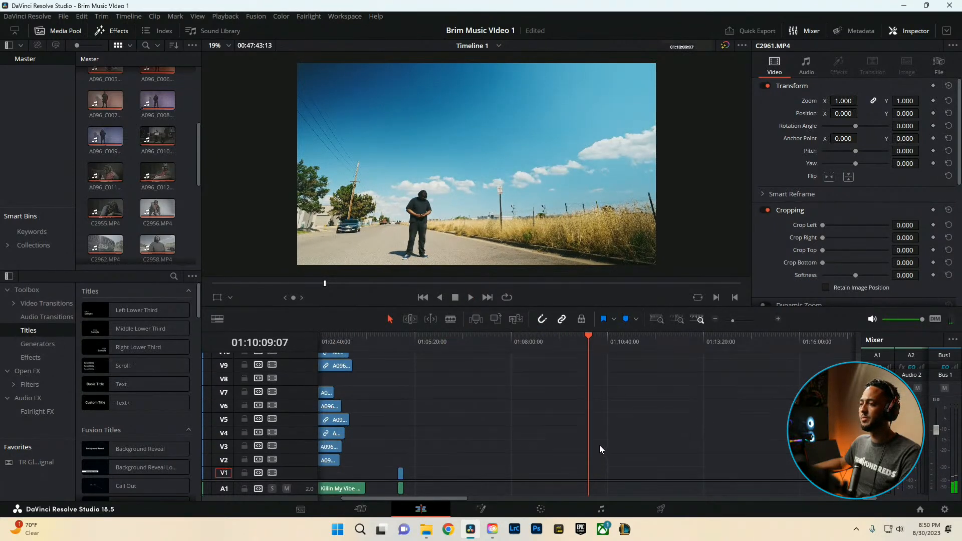
left_click_drag(622, 387, 559, 473)
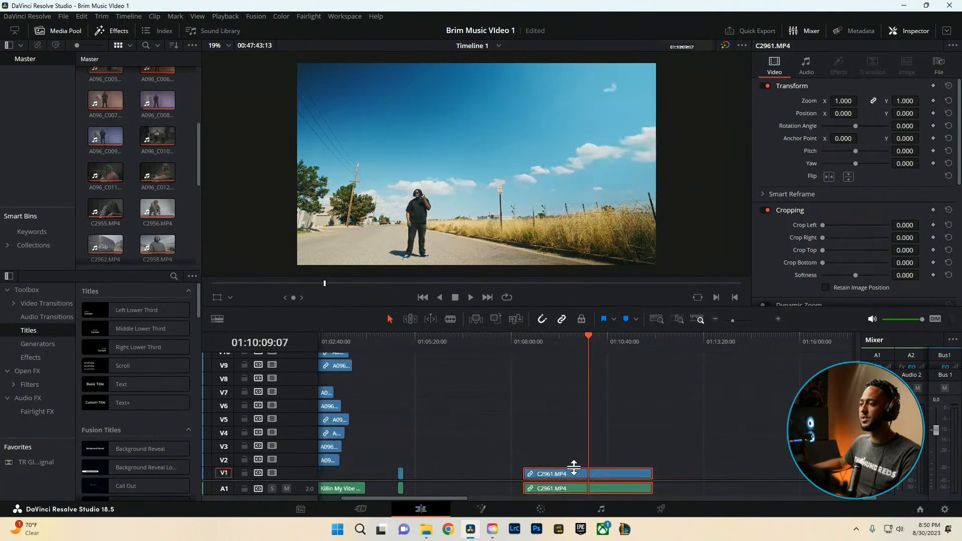
left_click(533, 342)
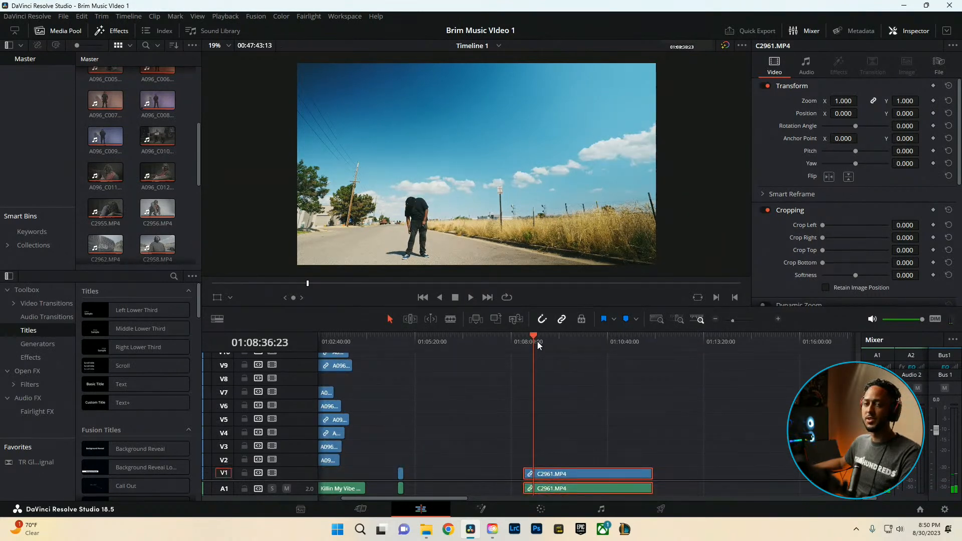
left_click(547, 349)
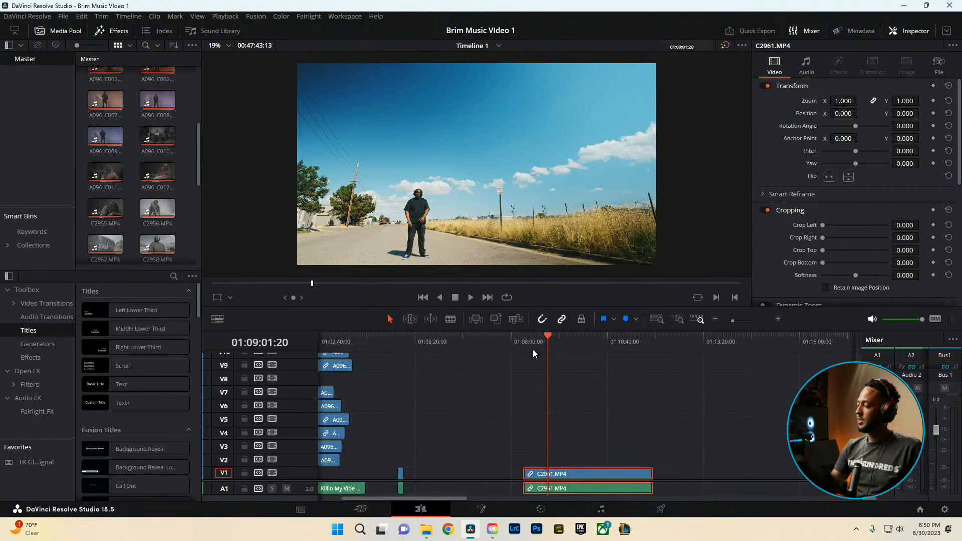
Set the Windows sound output device to Lontium Semi (NVIDIA High Definition Audio) and return to DaVinci Resolve
right_click(902, 535)
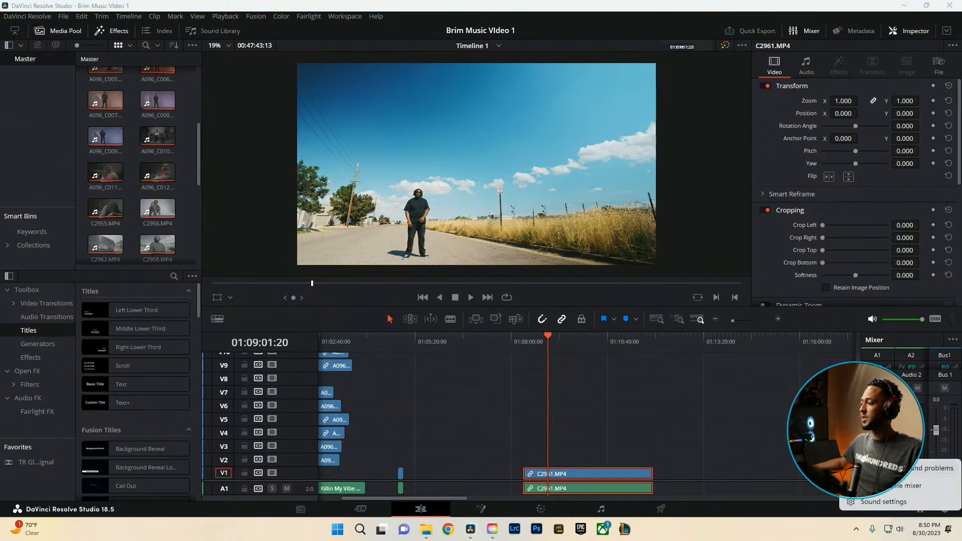
left_click(881, 484)
left_click(731, 123)
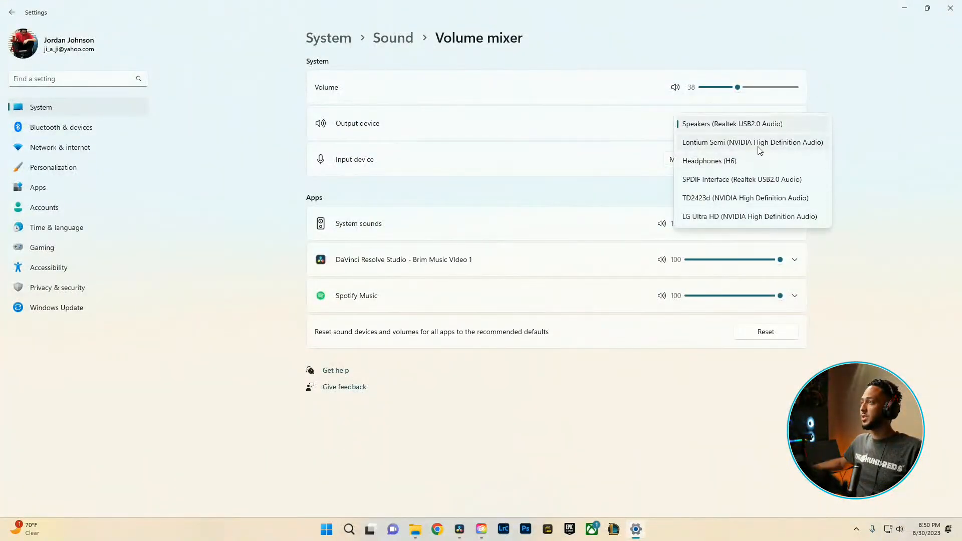
left_click(730, 145)
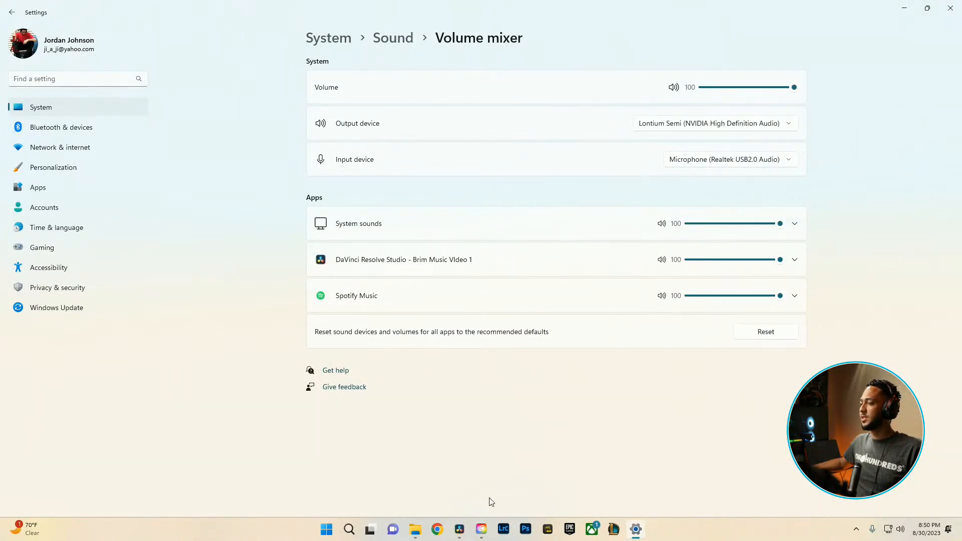
left_click(460, 529)
Play the synced C2956.MP4 take against the song from about 01:00:40, including in full screen
key("v")
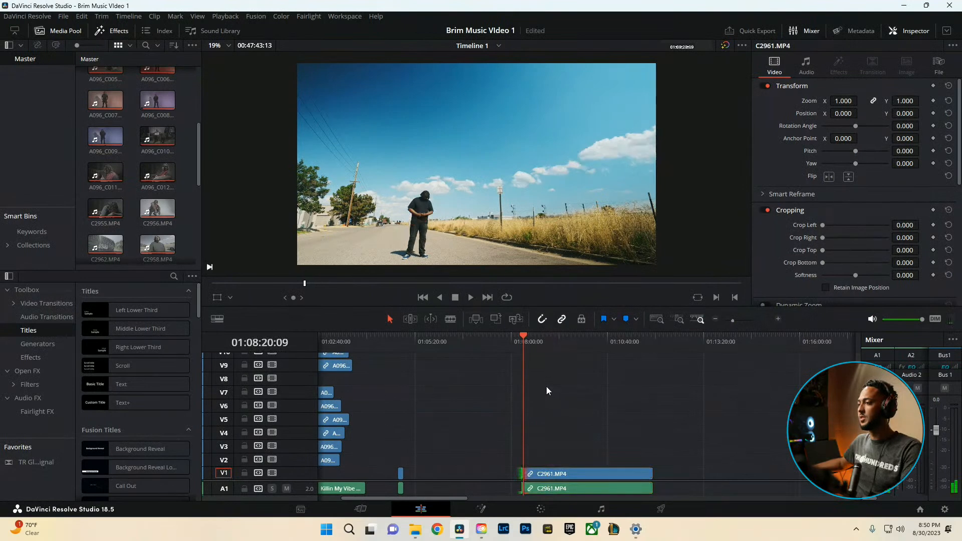
key("Home")
left_click(343, 344)
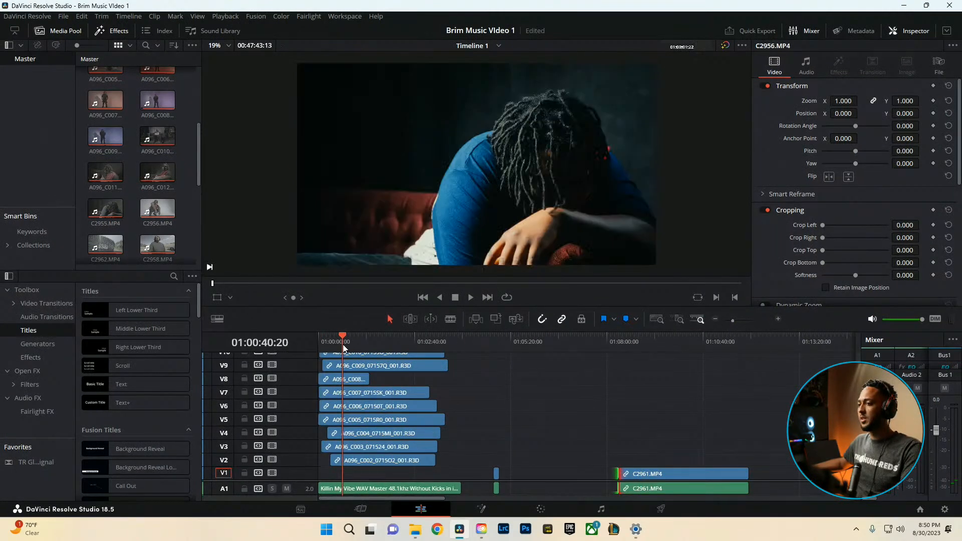
key("Right")
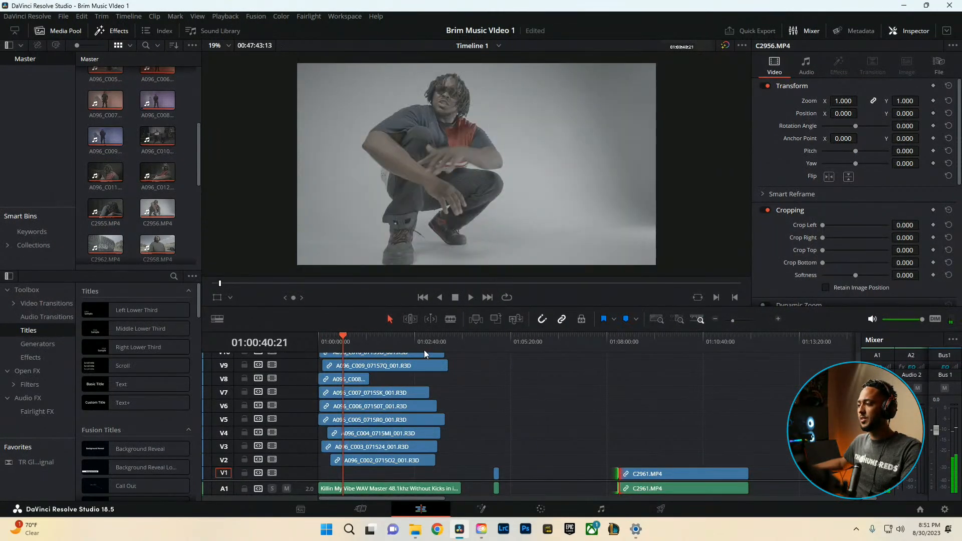
left_click(471, 297)
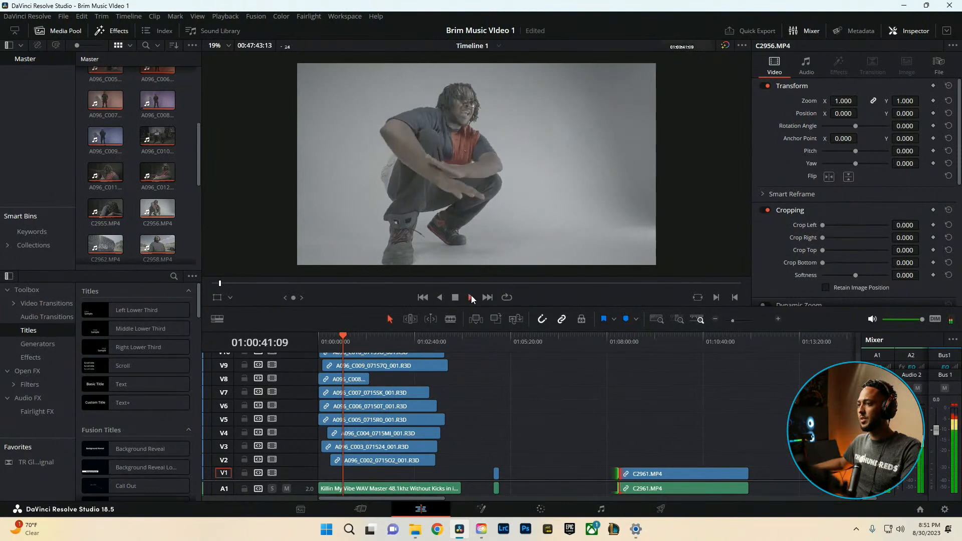
left_click(470, 296)
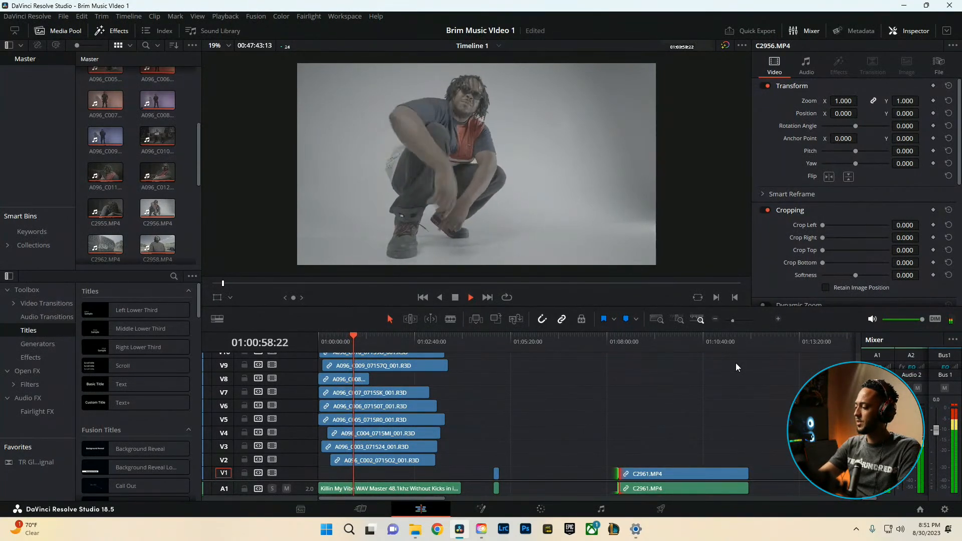
key("space")
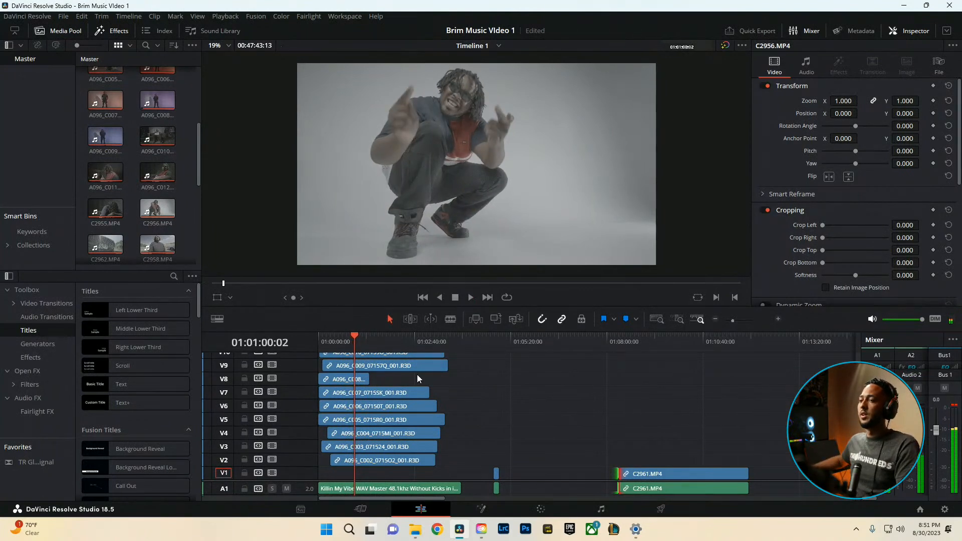
scroll(416, 386, "up", 5)
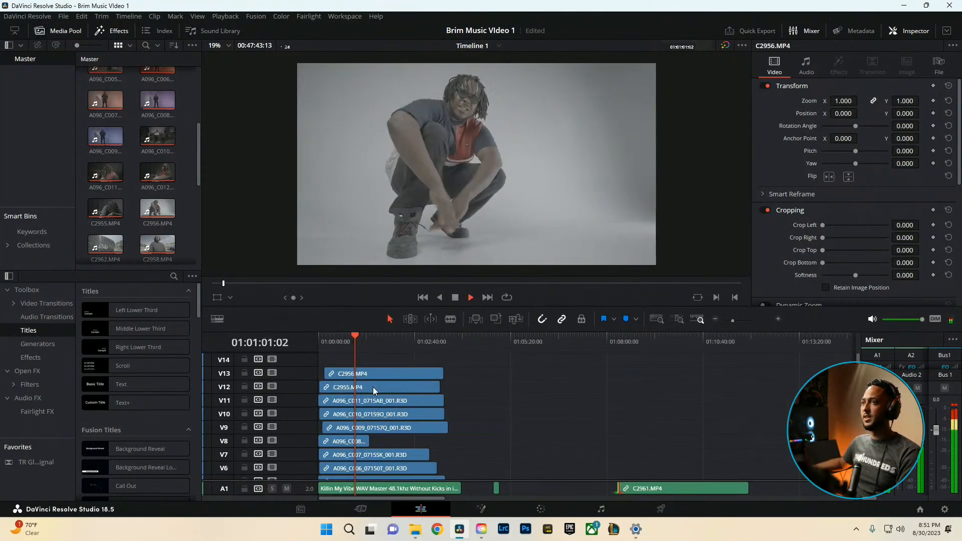
key("ctrl+f")
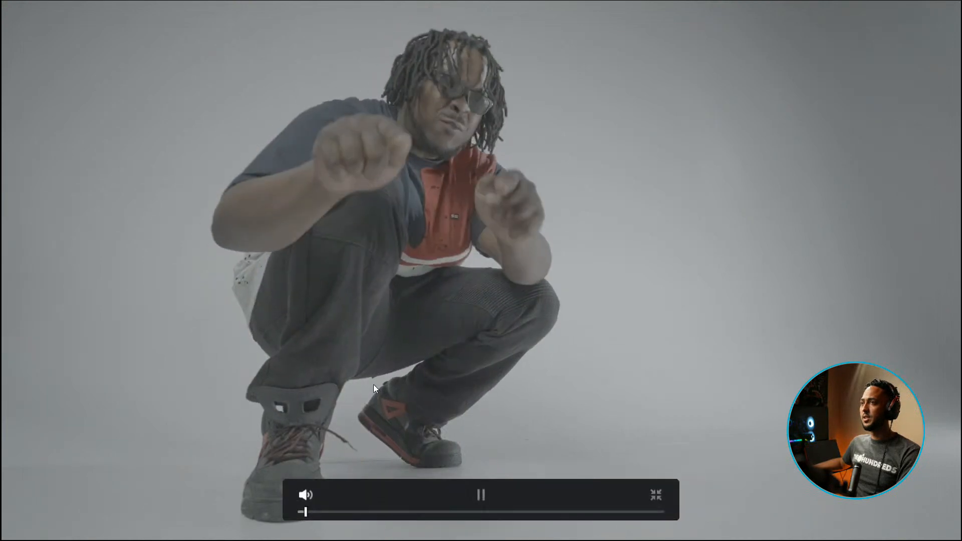
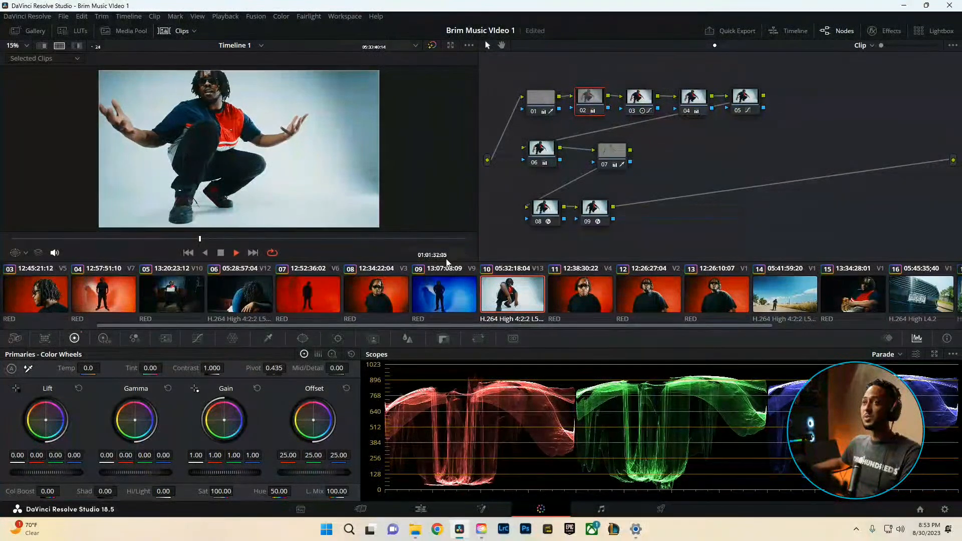
Set the offset of node 02 to 24.84 green and 23.80 blue, and play the graded clip in full screen
key("space")
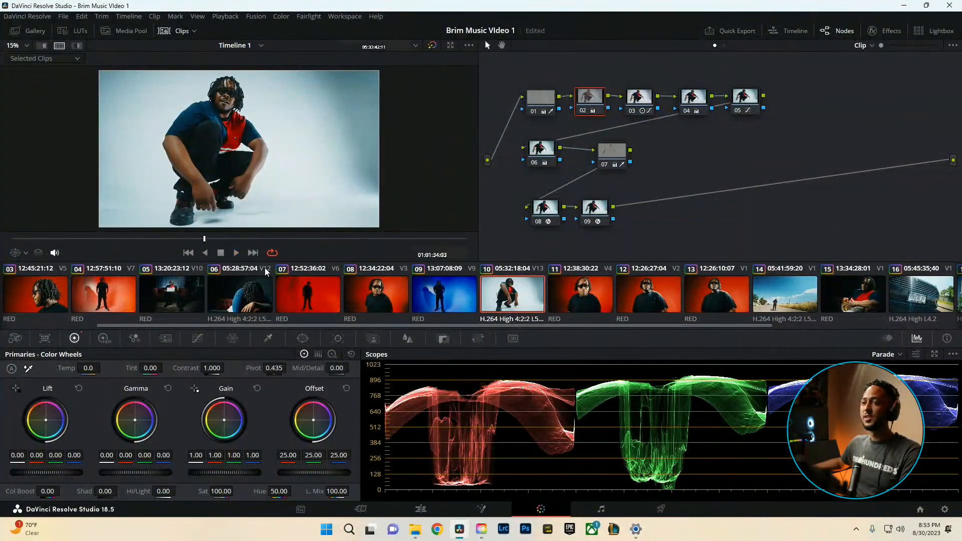
left_click_drag(339, 456, 327, 455)
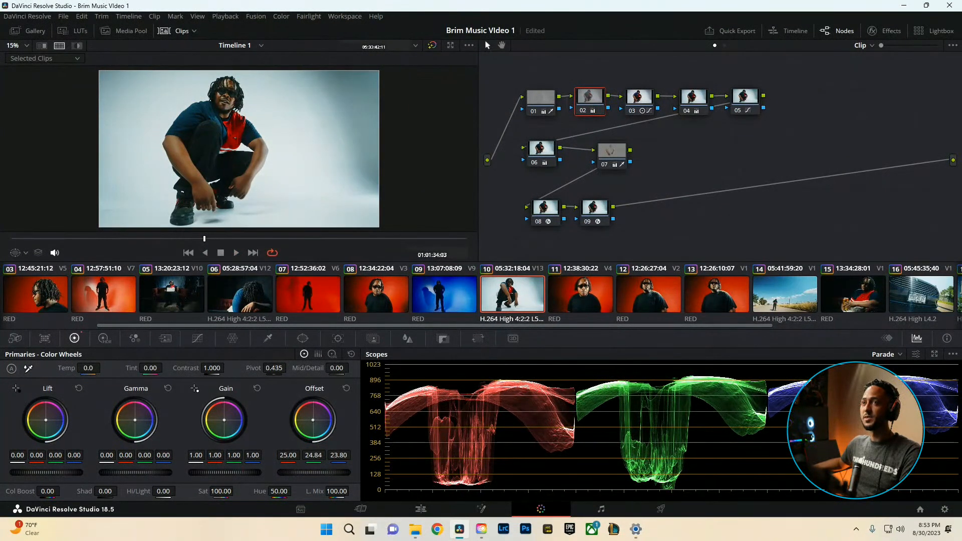
key("ctrl+f")
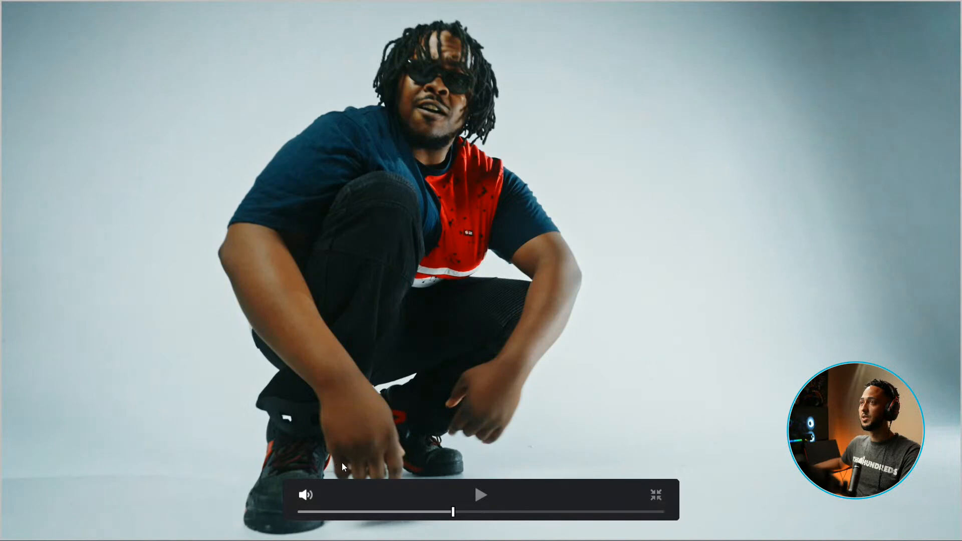
key("space")
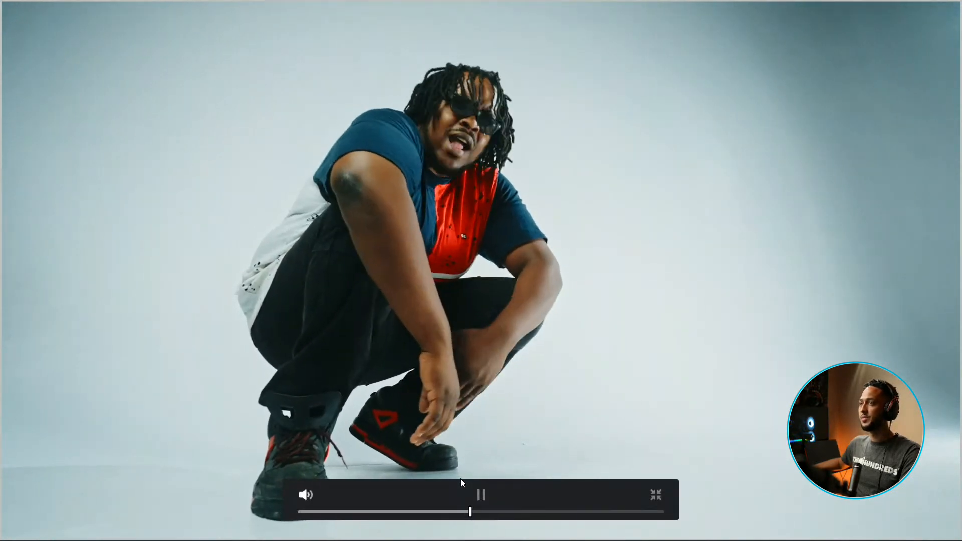
key("Escape")
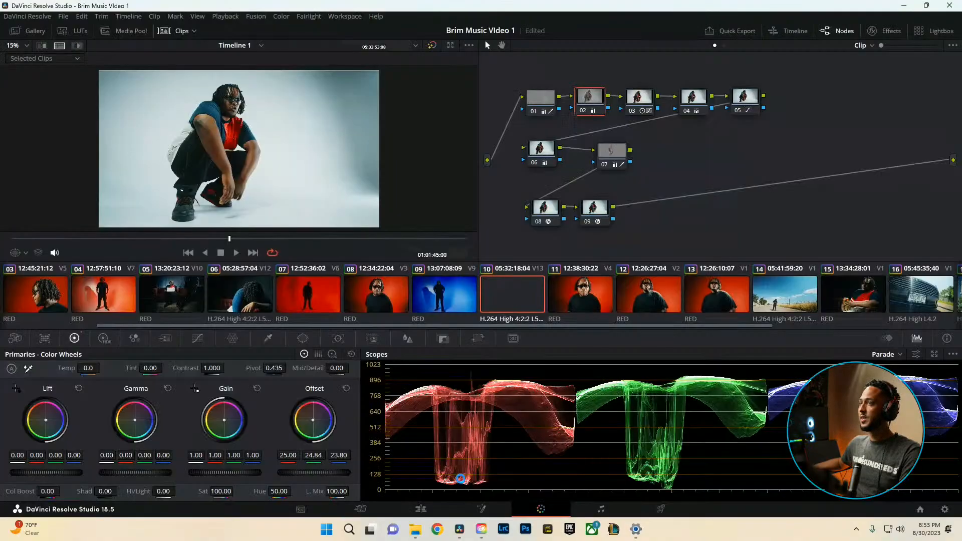
Set the gain of node 02 to 0.99 in all channels
left_click_drag(818, 234, 533, 85)
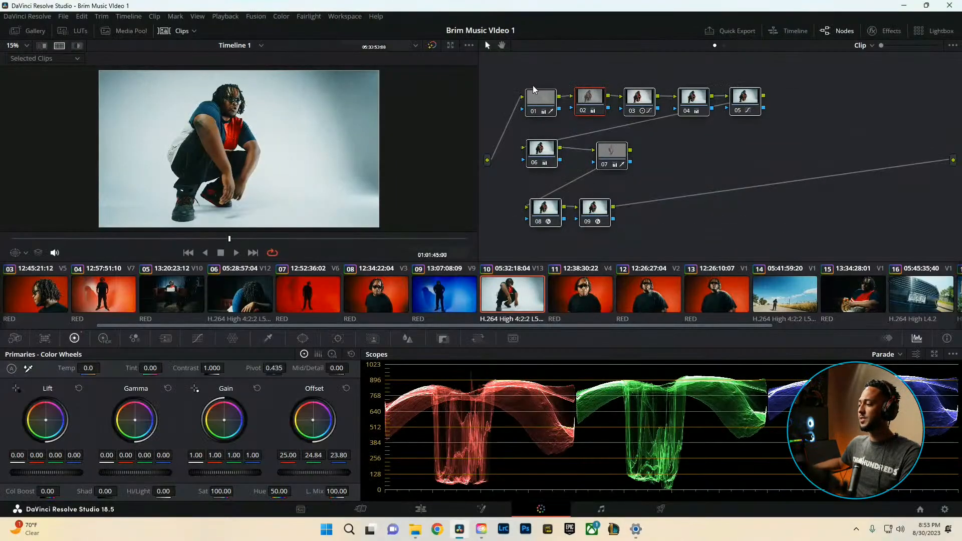
key("ctrl+s")
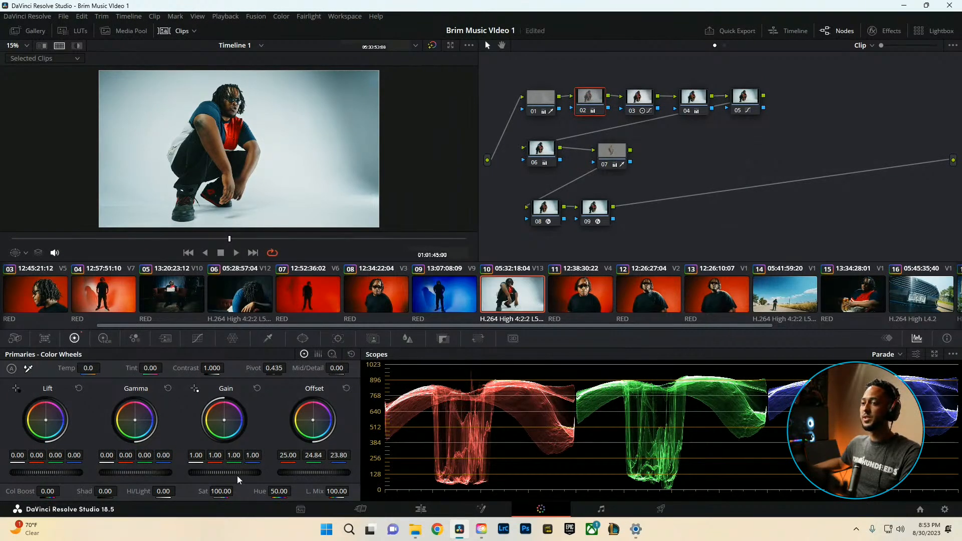
left_click_drag(224, 472, 231, 473)
left_click(650, 97)
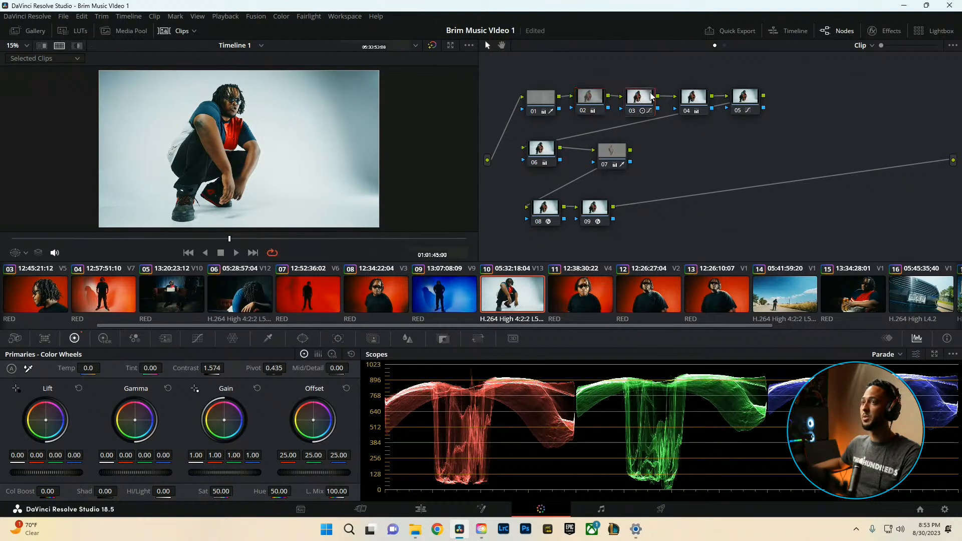
left_click(590, 100)
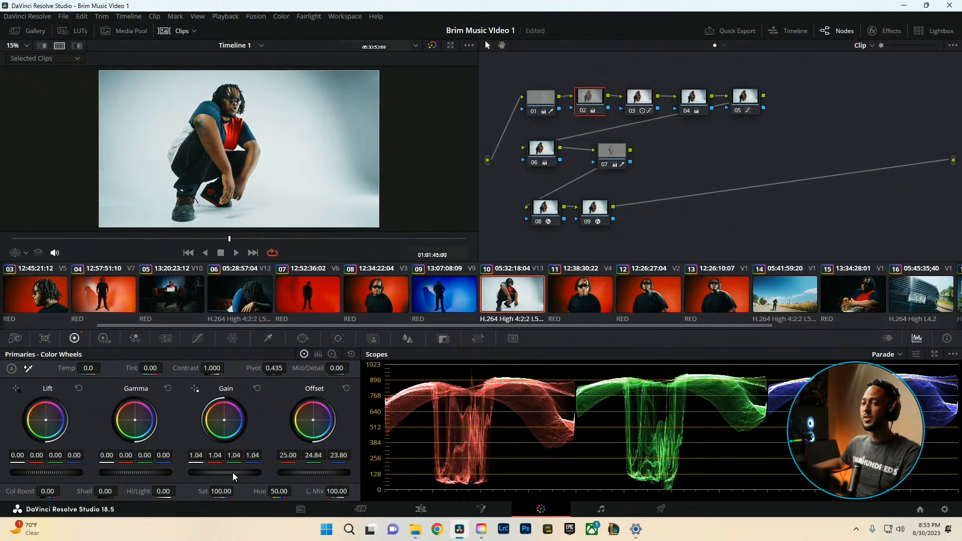
left_click_drag(232, 473, 214, 471)
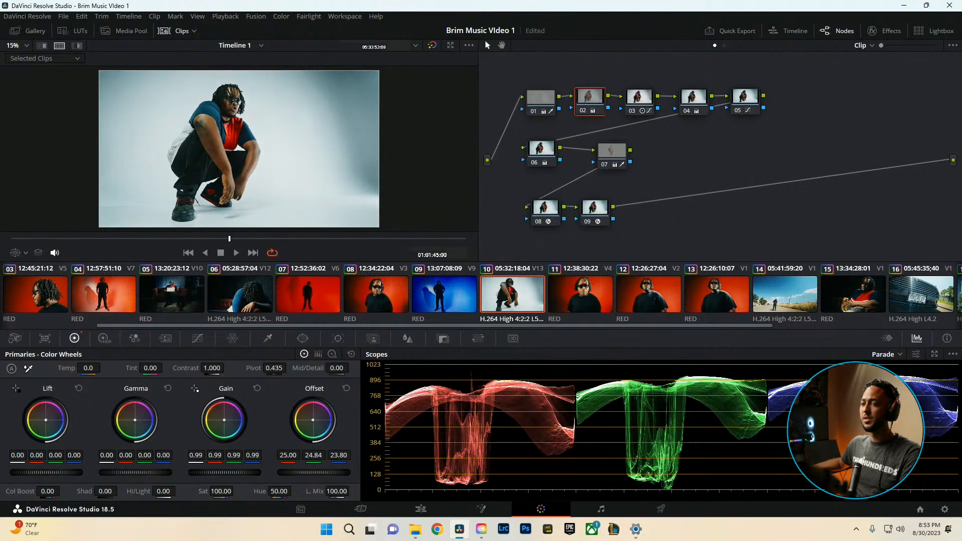
Raise the upper control point of node 03's custom curve slightly and compare the image with the node off and on
left_click(640, 104)
left_click(198, 339)
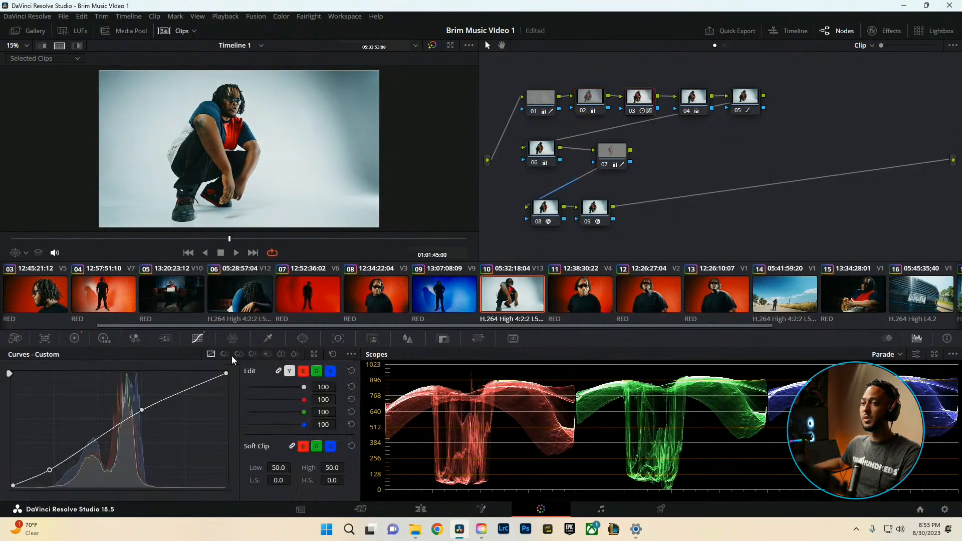
left_click_drag(141, 407, 139, 407)
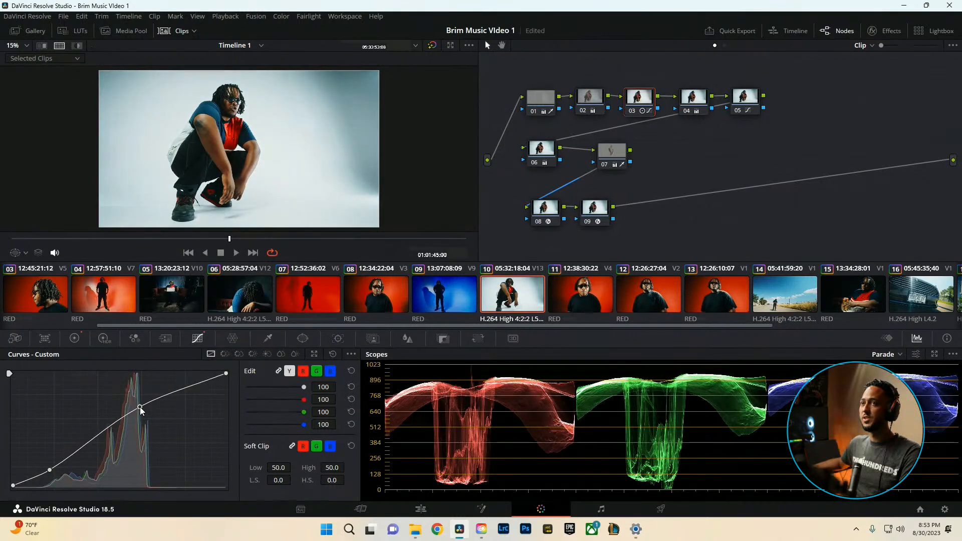
key("ctrl+d")
key("ctrl+d")
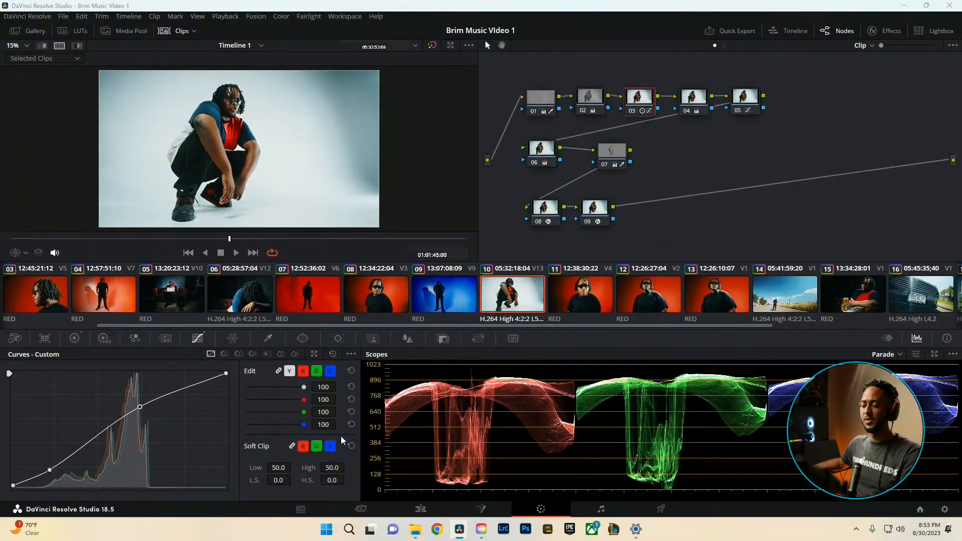
Play the graded C2956.MP4 take in full screen from an earlier point in the clip
key("ctrl+f")
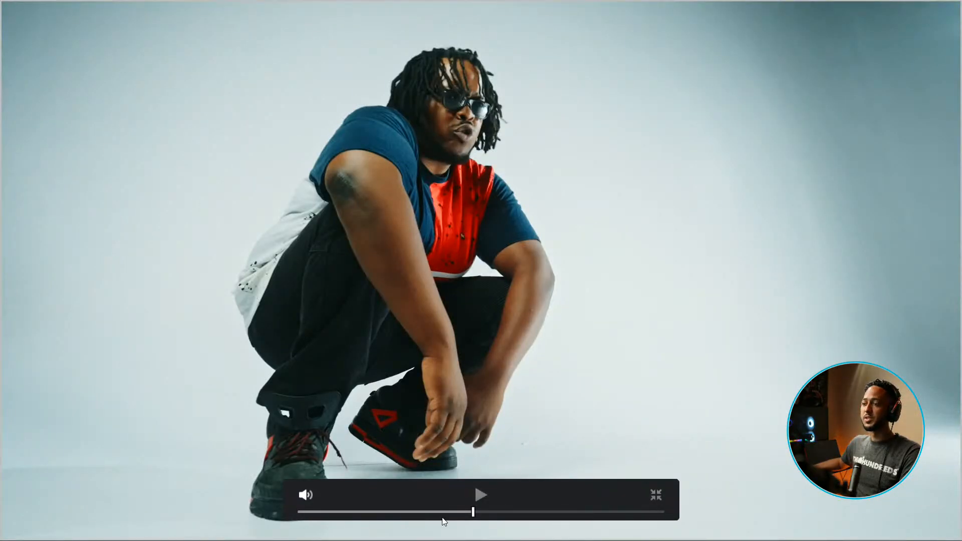
left_click(399, 513)
left_click(376, 513)
key("space")
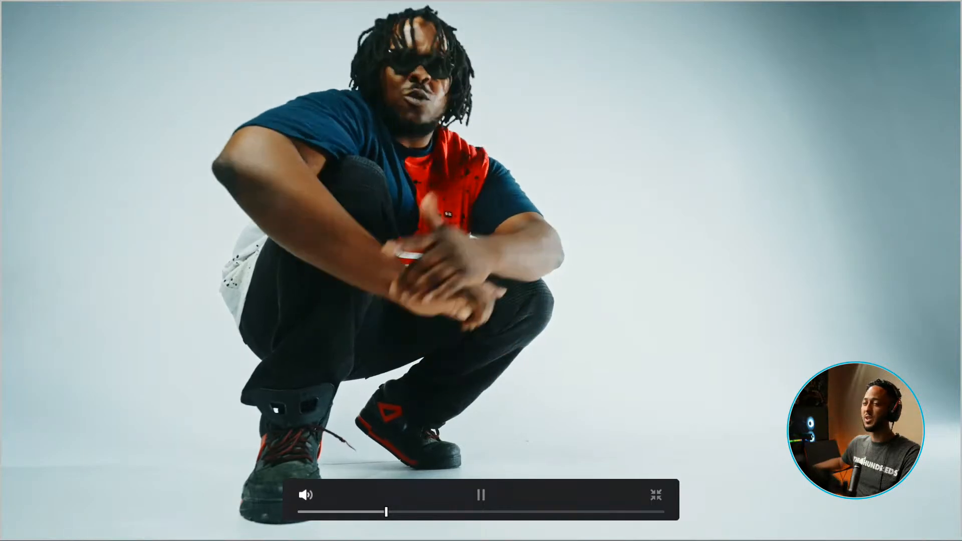
key("Escape")
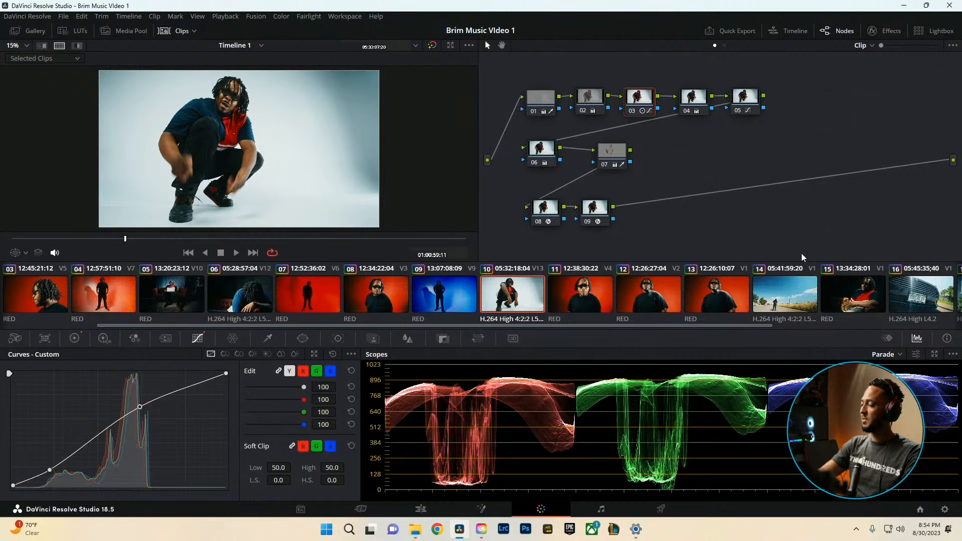
Compare the image with all nodes off and on, and examine the graded frame in full screen
left_click_drag(799, 233, 540, 81)
key("ctrl+d")
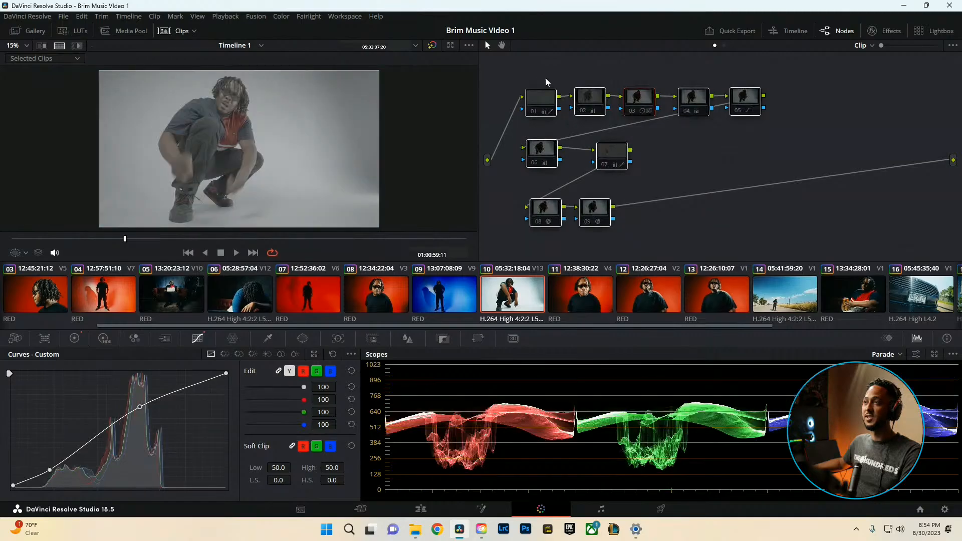
key("ctrl+d")
key("ctrl+f")
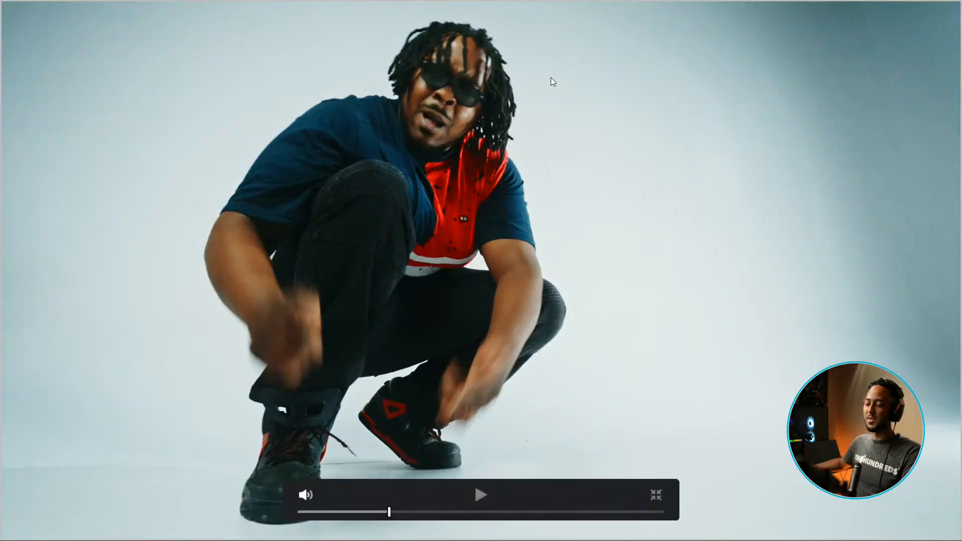
key("Escape")
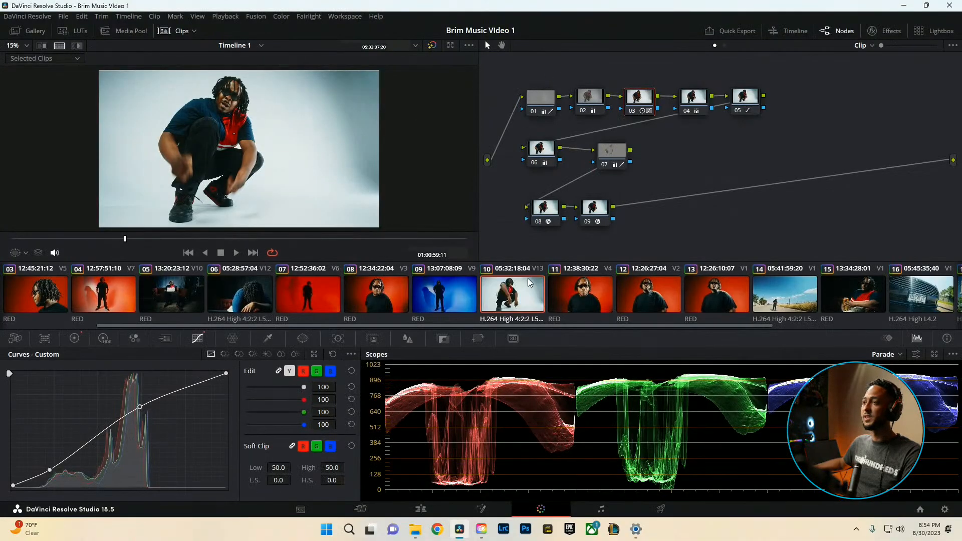
Copy the node grade of clip 10 onto clip 06, viewing clip 06 at about 01:01:12
left_click_drag(814, 224, 522, 84)
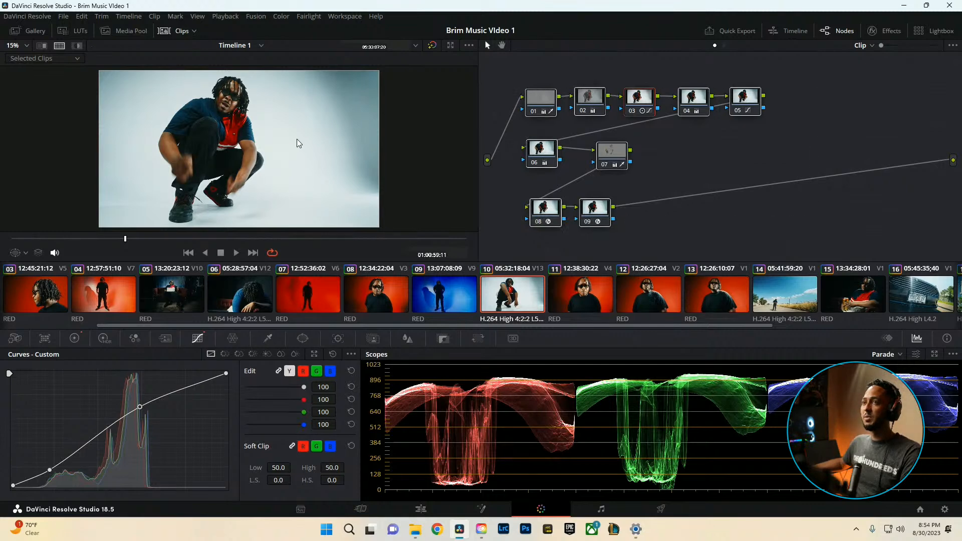
scroll(459, 289, "left", 2)
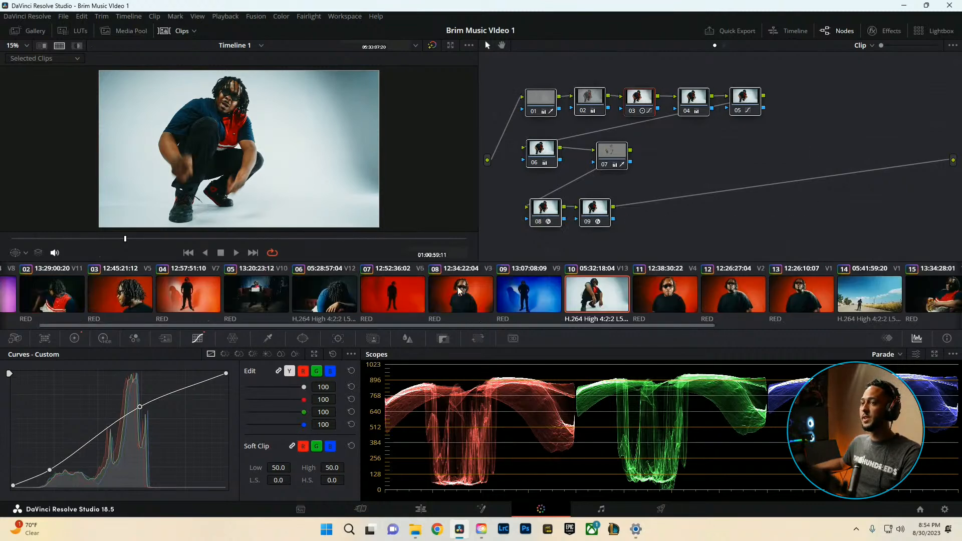
scroll(458, 291, "left", 1)
left_click(391, 301)
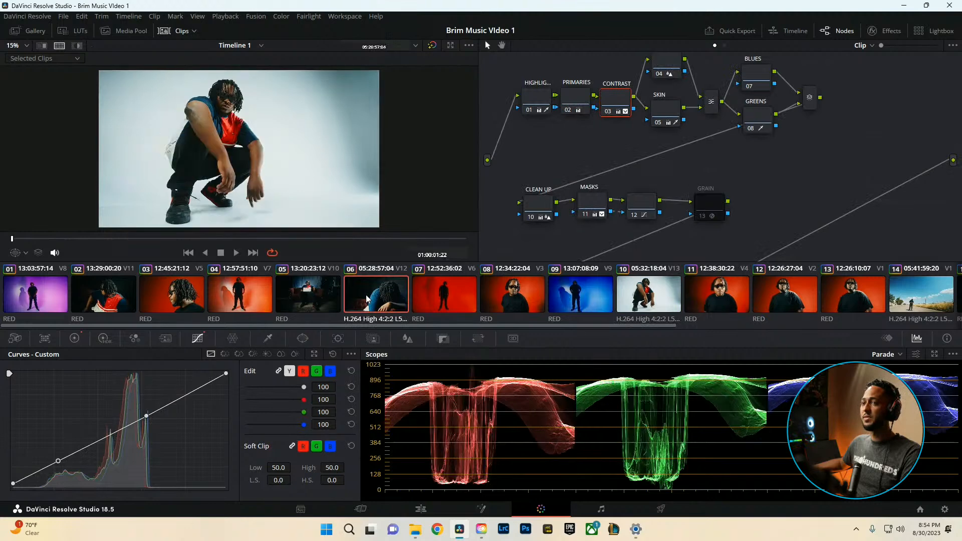
left_click(145, 238)
left_click_drag(154, 238, 171, 238)
middle_click(638, 300)
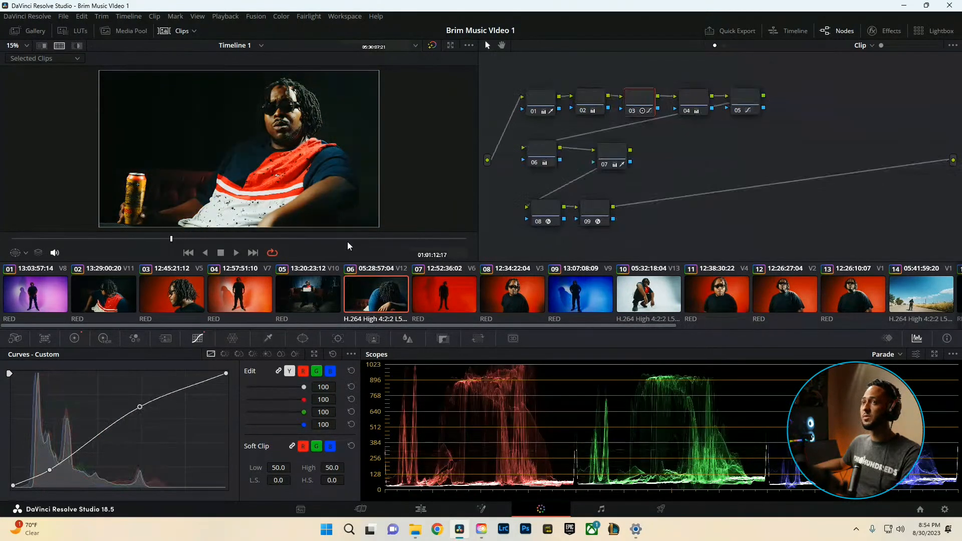
Set the gamma of clip 06's node 02 to 0.02 in all channels and play the clip in full screen
left_click(582, 104)
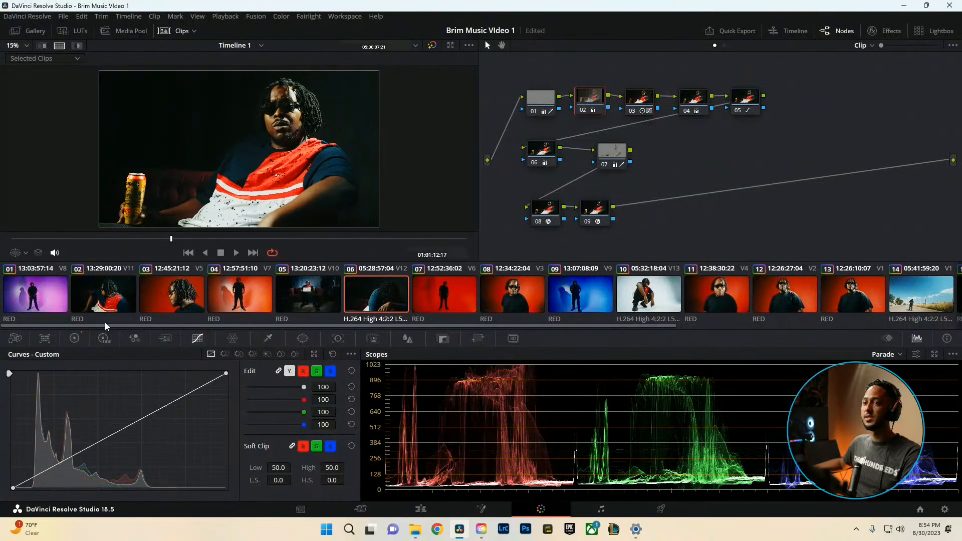
left_click(74, 339)
left_click_drag(137, 474, 148, 474)
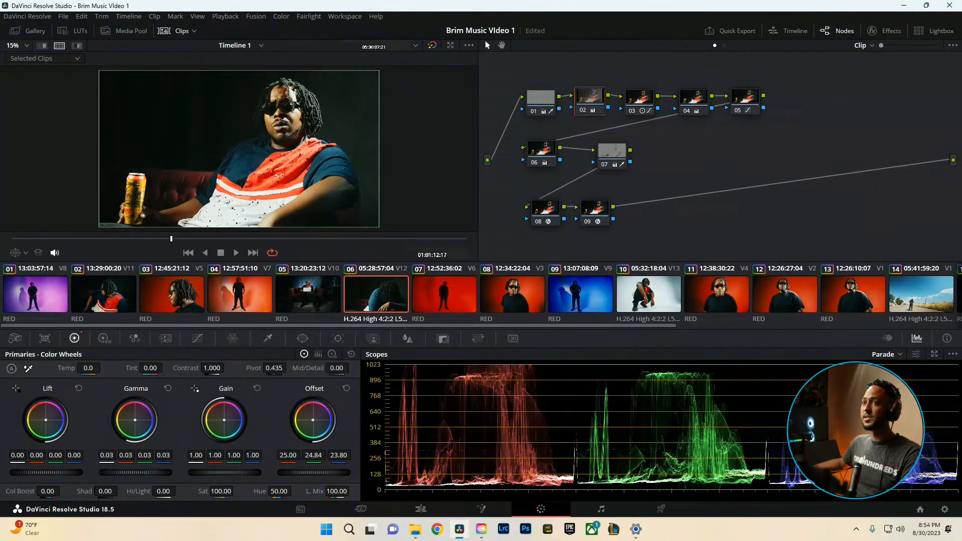
key("ctrl+f")
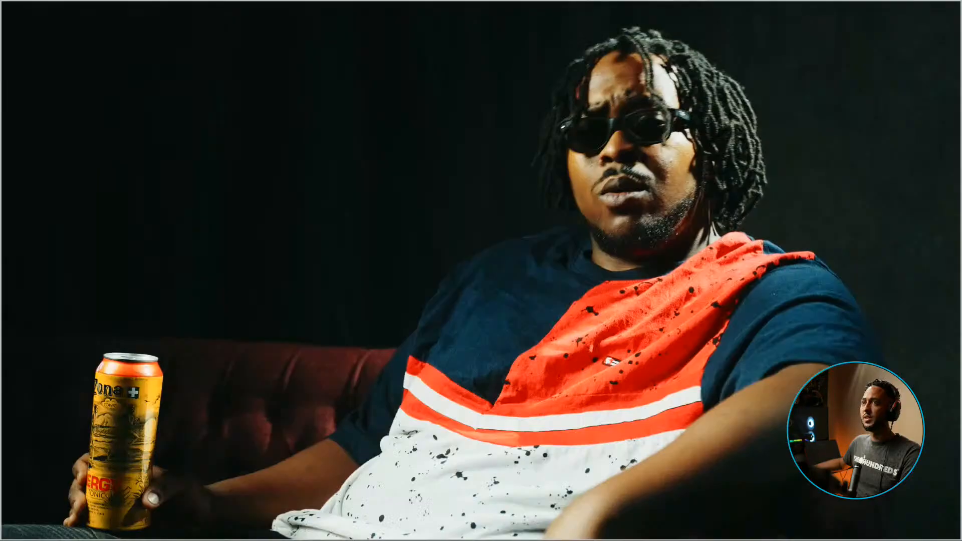
left_click(500, 510)
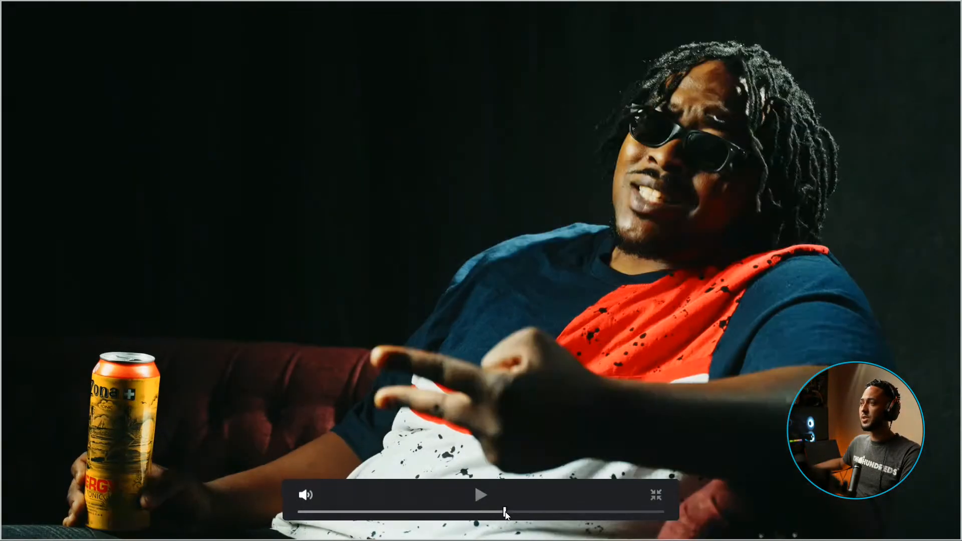
key("space")
key("space")
key("ctrl+f")
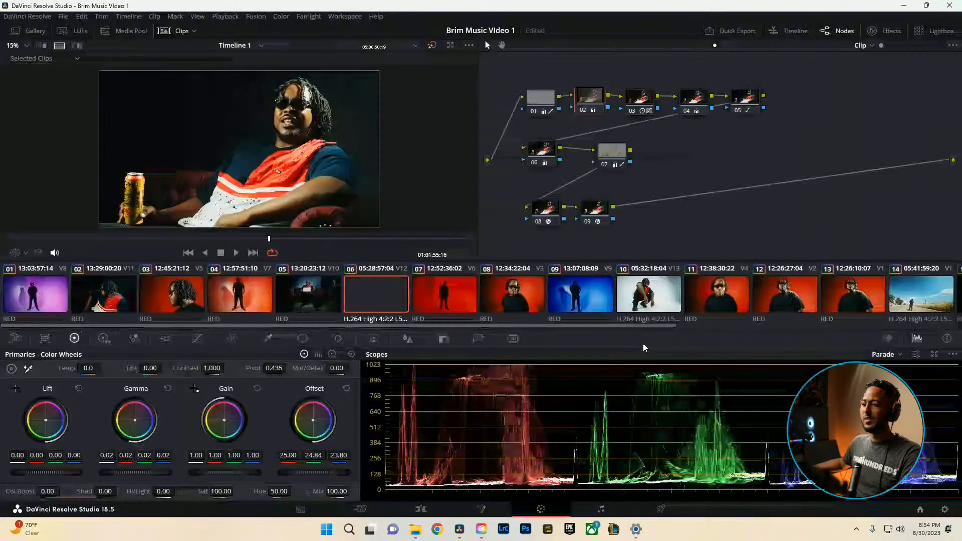
Flatten node 03's custom curve to nearly straight by raising its lower control point and lowering its upper one, at about 01:00:31
left_click(348, 238)
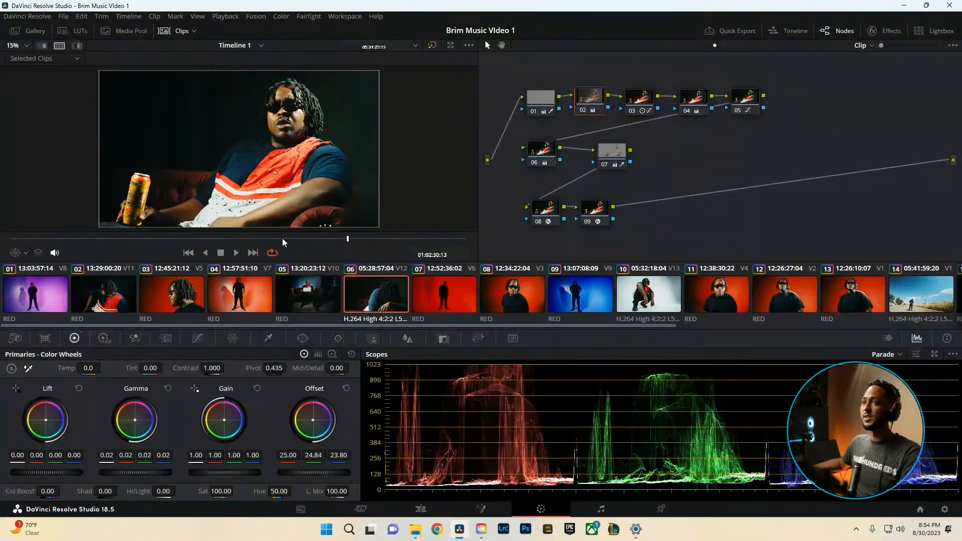
left_click_drag(51, 238, 78, 239)
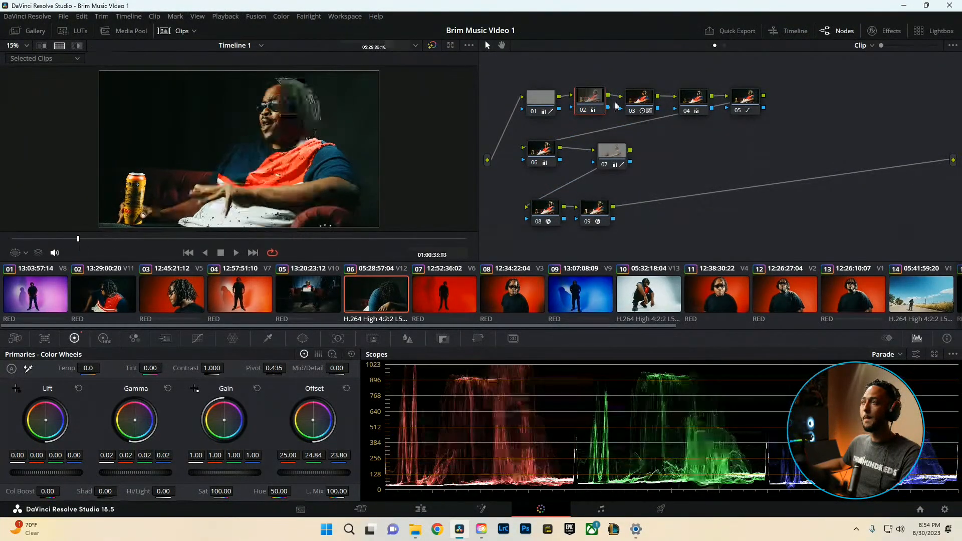
left_click(639, 101)
left_click(197, 338)
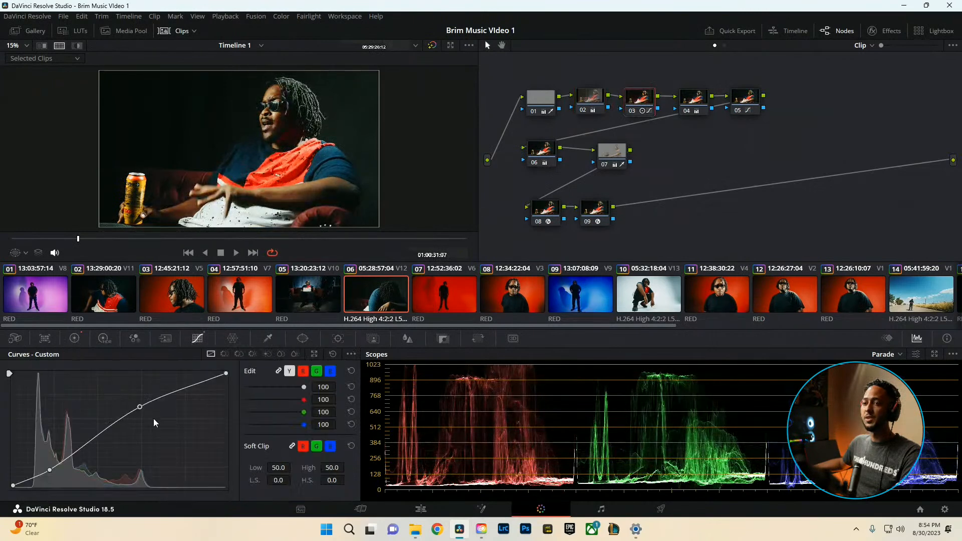
left_click(49, 470)
left_click_drag(49, 473, 55, 459)
left_click_drag(140, 406, 146, 411)
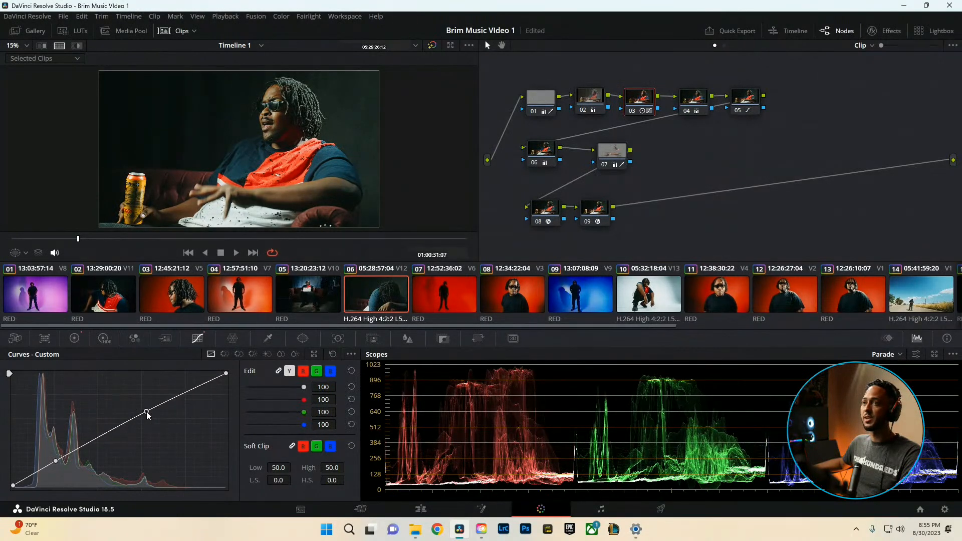
key("ctrl+f")
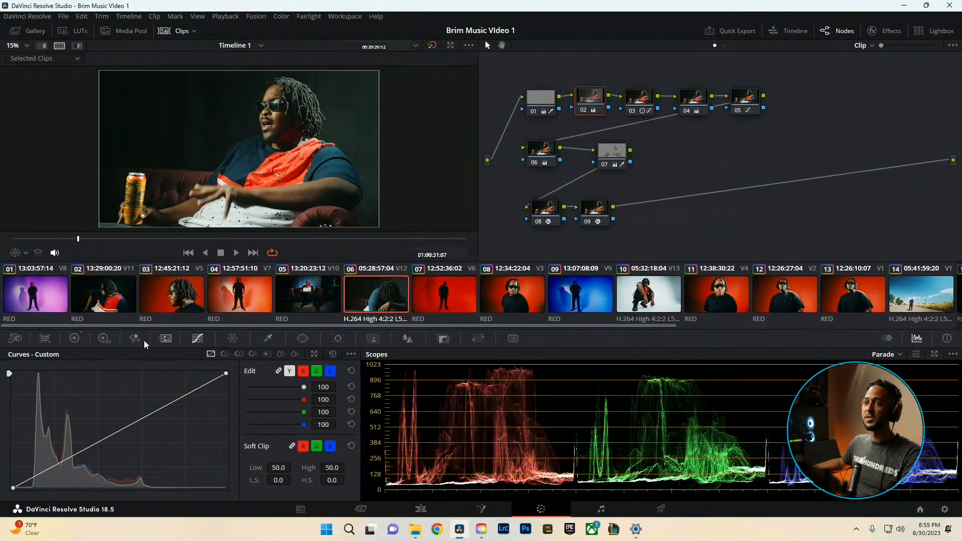
Set the green offset of node 02 to 23.80 and check the image in full screen
left_click(74, 338)
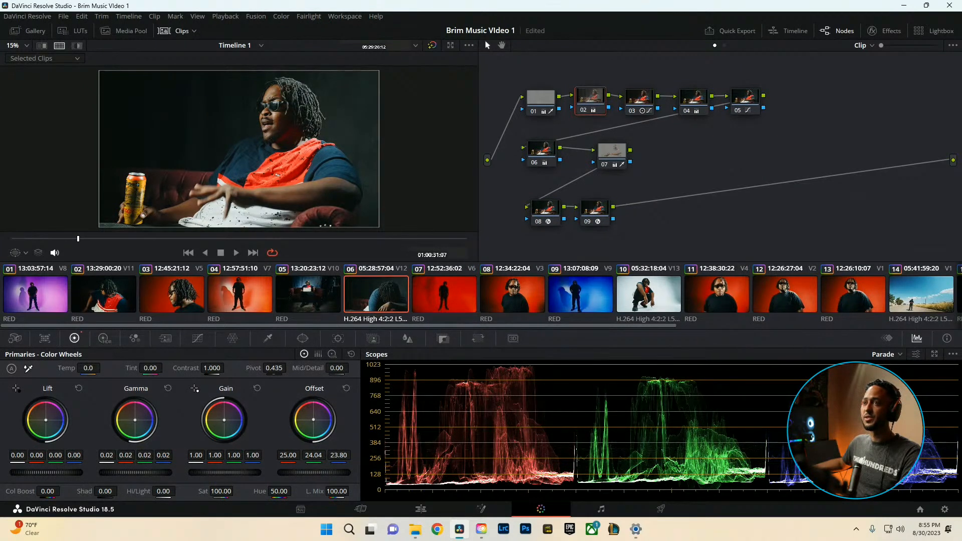
key("ctrl+f")
key("Escape")
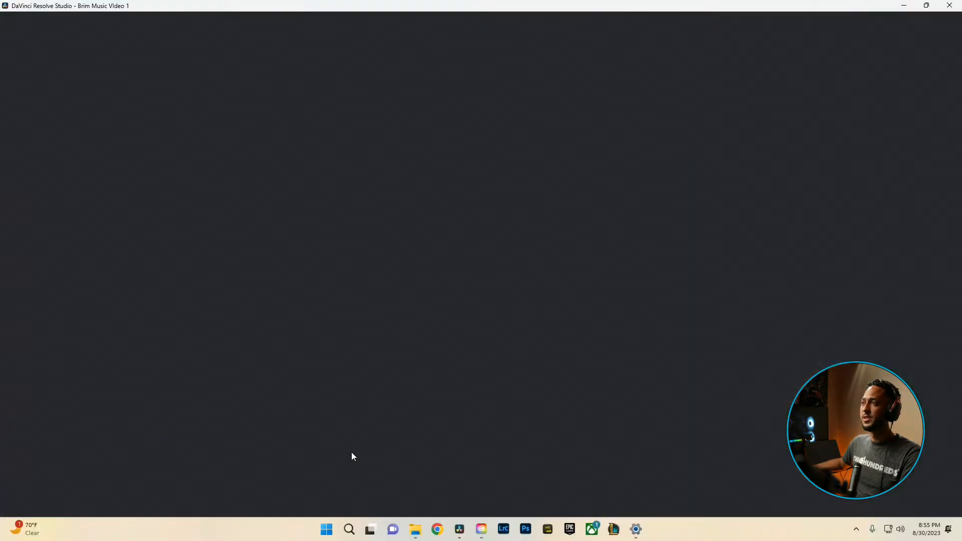
left_click(582, 104)
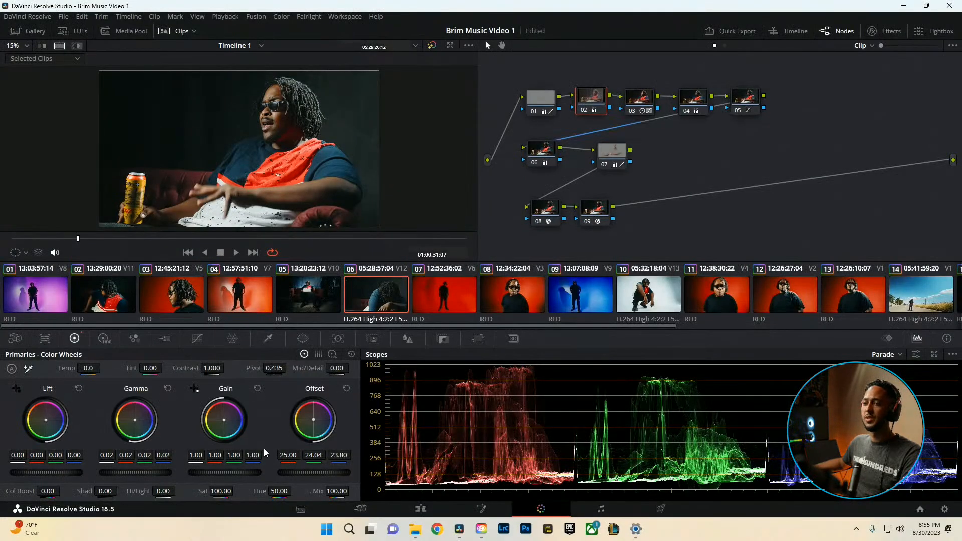
left_click_drag(313, 455, 301, 455)
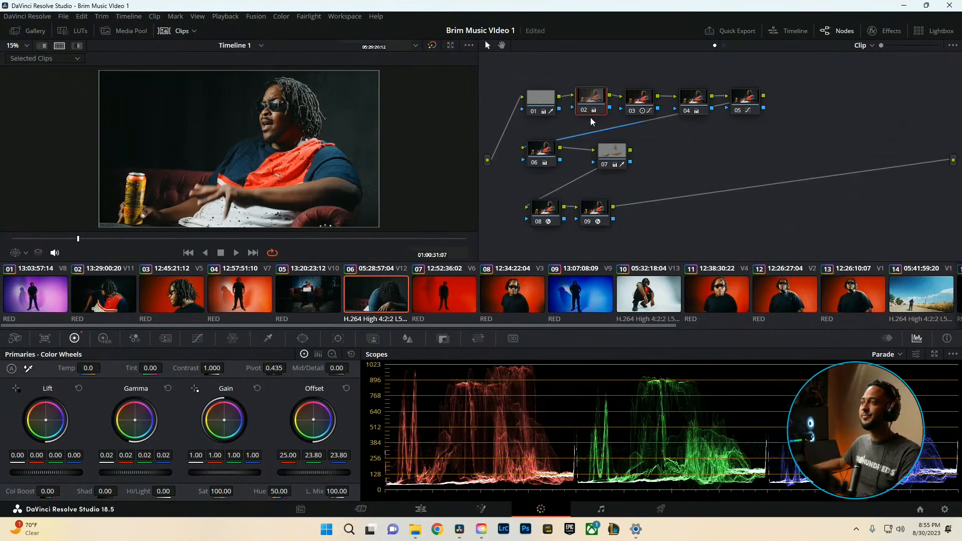
key("ctrl+f")
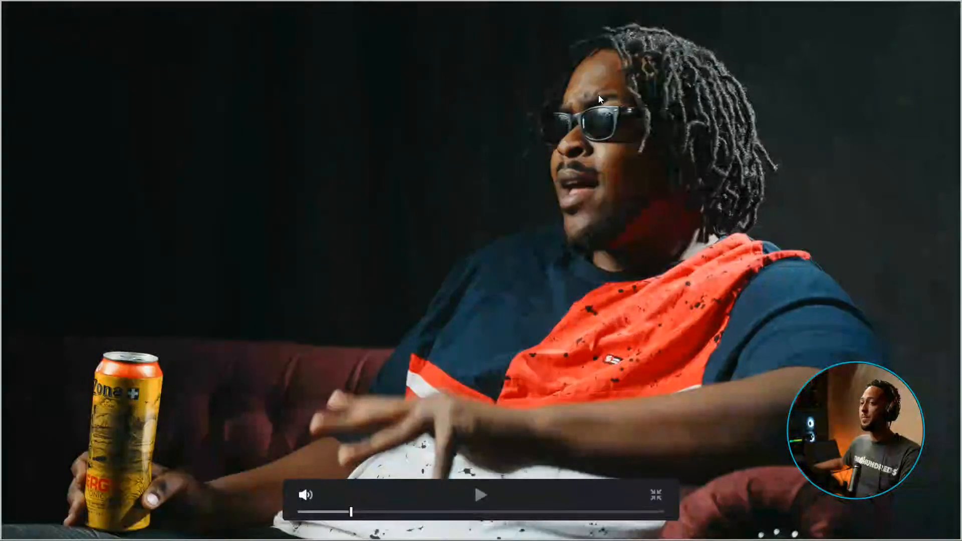
key("Escape")
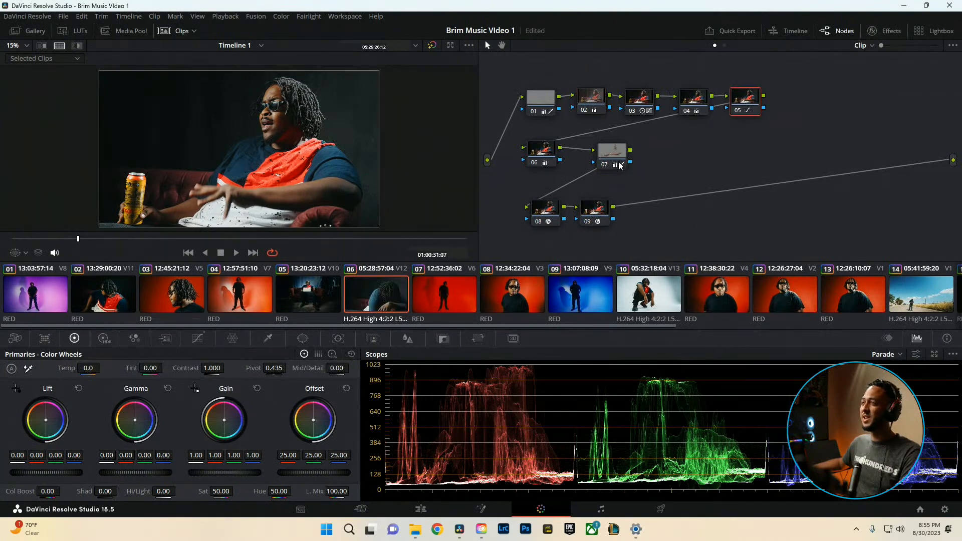
Reset the Hue Vs Hue curve of node 05 on clip 06
left_click(197, 338)
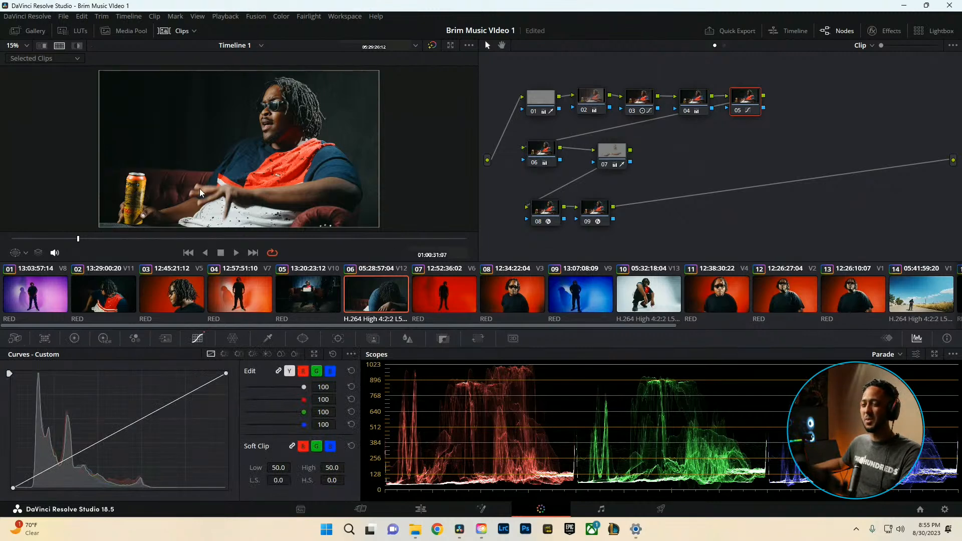
left_click(225, 353)
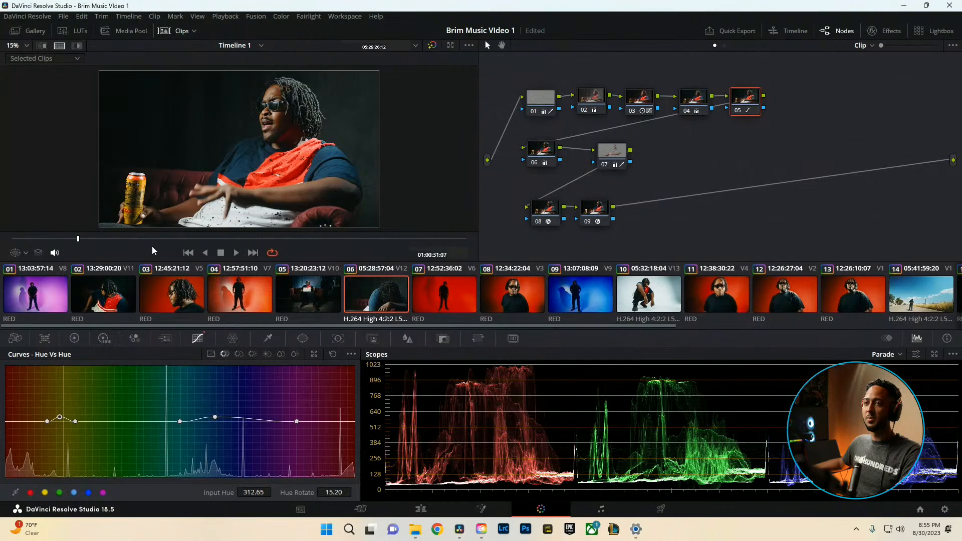
left_click(332, 354)
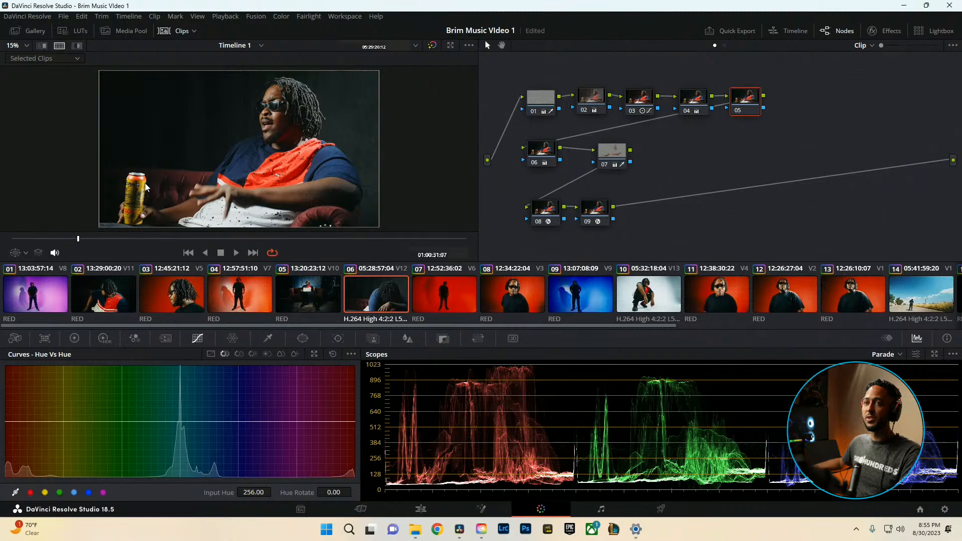
Turn off the split-screen view of the selected clips and move to 01:01:25:00 in clip 06
left_click(58, 44)
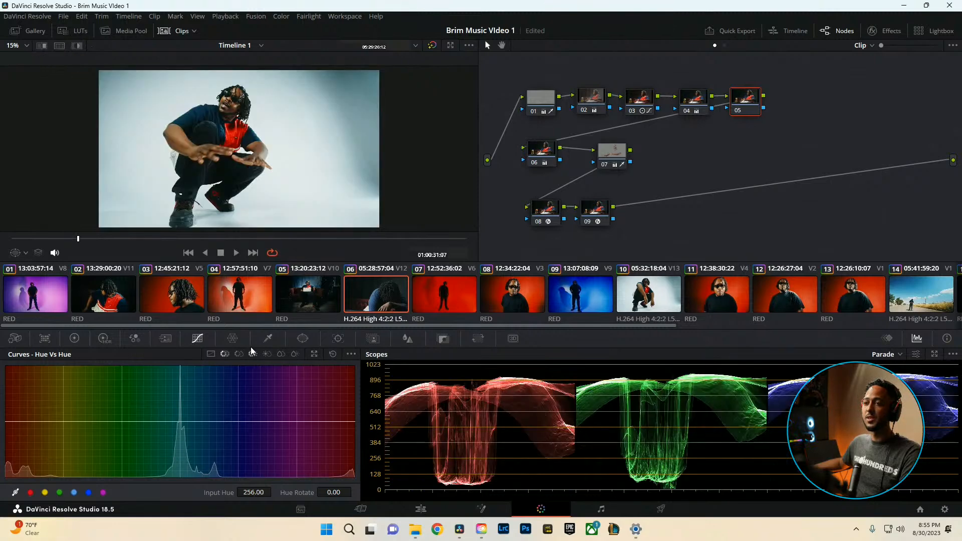
left_click(232, 339)
left_click(197, 339)
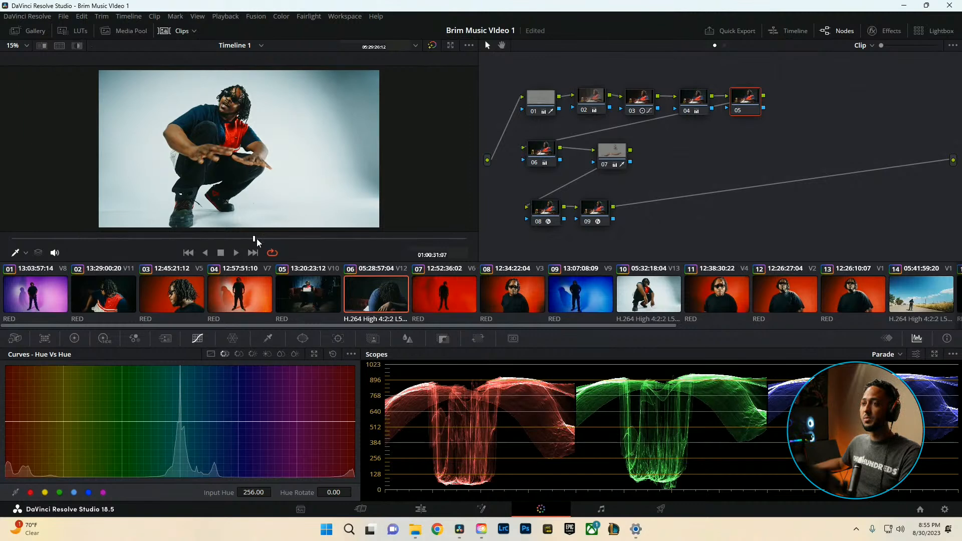
left_click(335, 299)
left_click(351, 298)
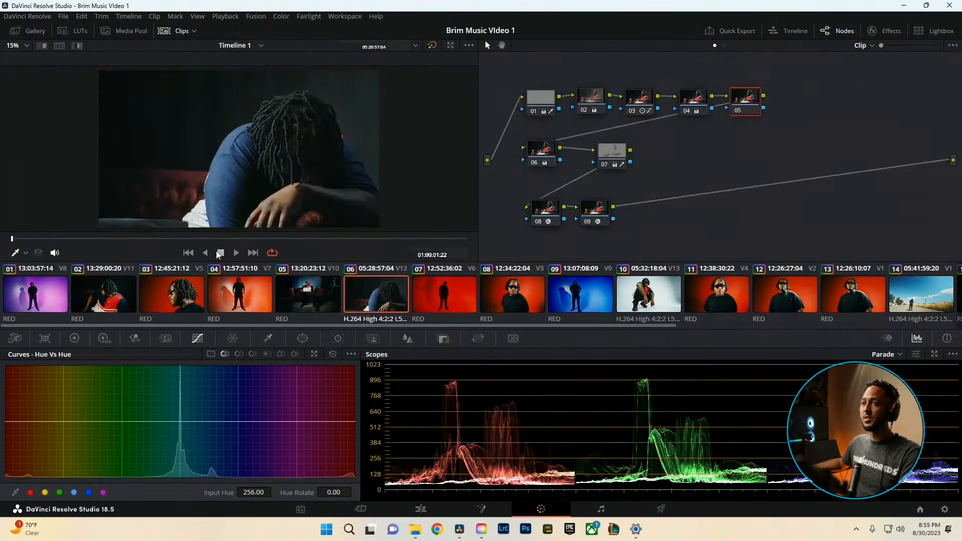
left_click_drag(163, 240, 199, 238)
Disable the C2956.MP4 clip on track V13 in the timeline, select C2955.MP4 on V12 and return to grading it
left_click(421, 509)
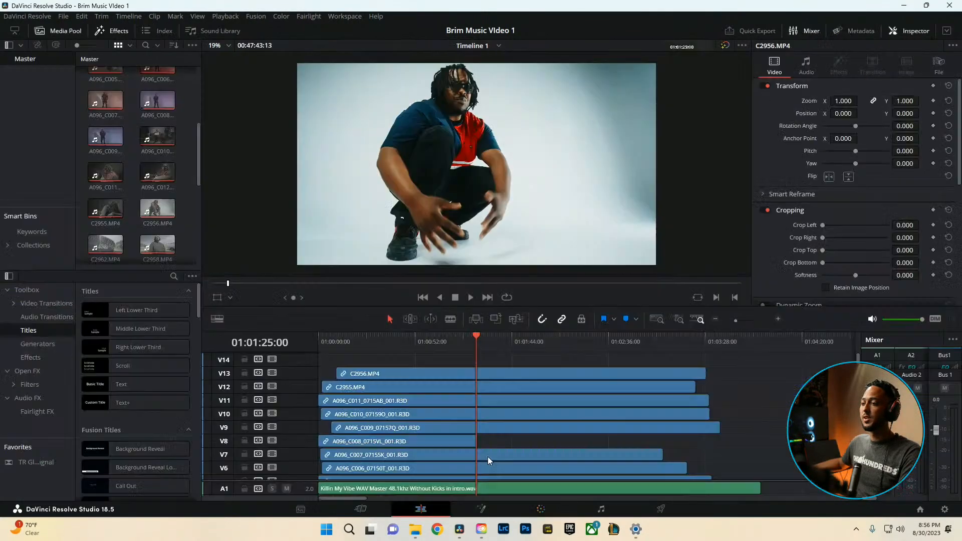
left_click(512, 372)
key("d")
left_click(498, 386)
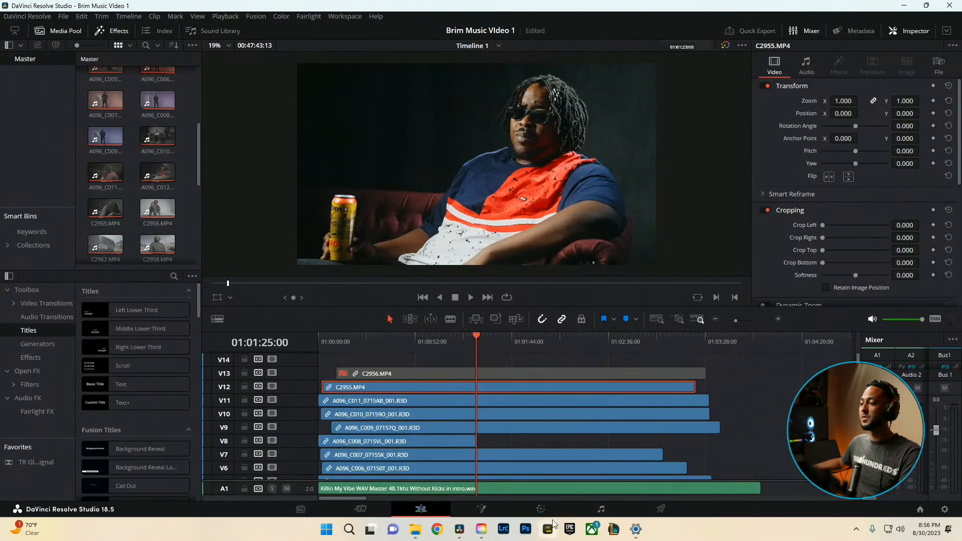
left_click(548, 523)
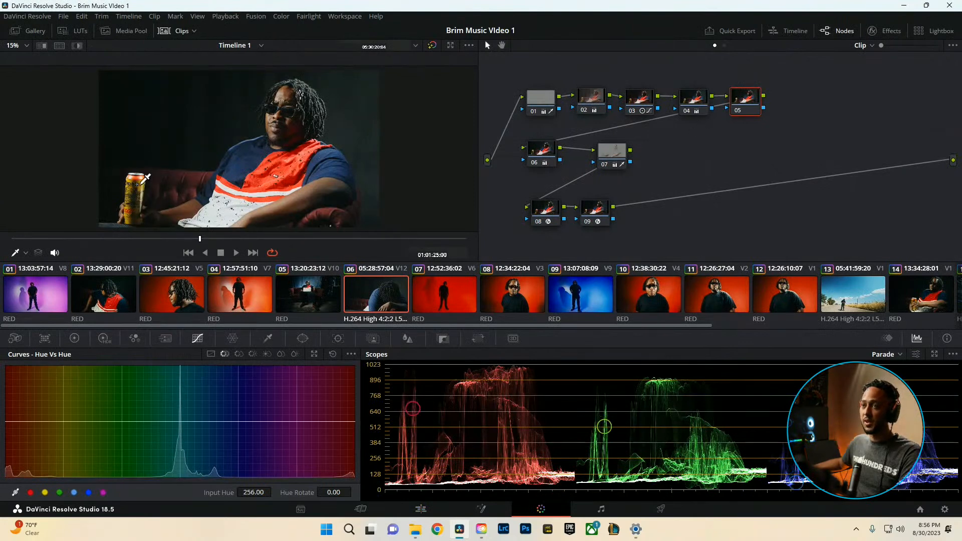
Close the Insta360 Studio window and set a hue rotation of 10.55 for the can's yellow on node 05's Hue Vs Hue curve
left_click(144, 189)
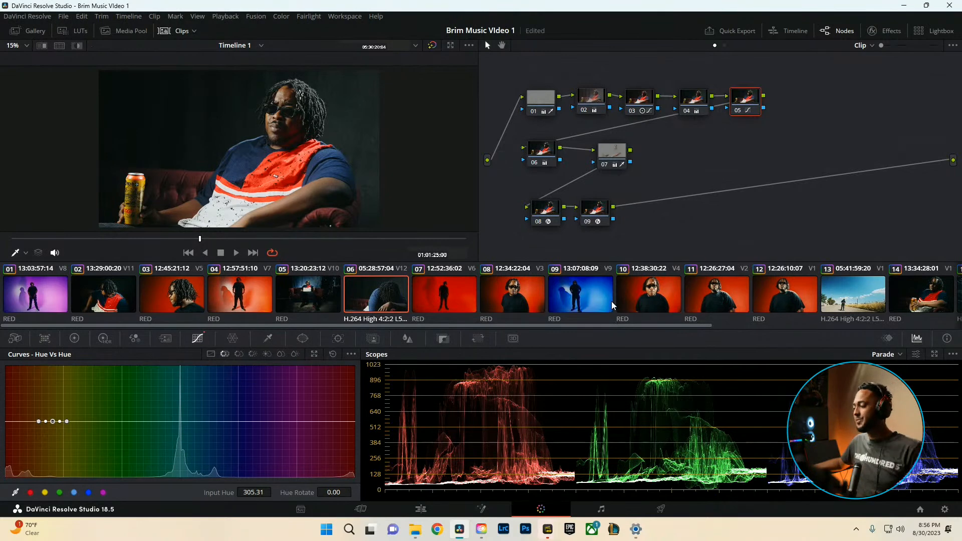
mouse_move(553, 529)
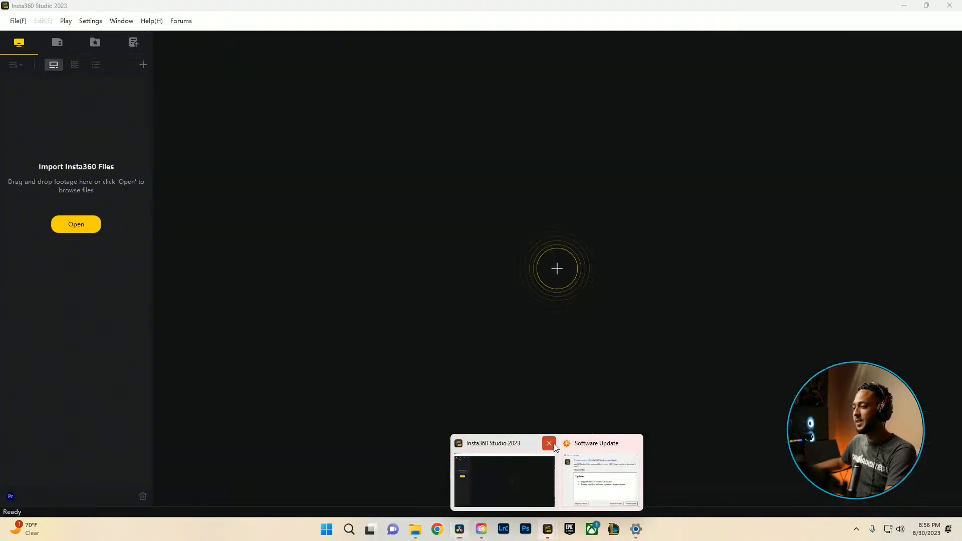
left_click(550, 444)
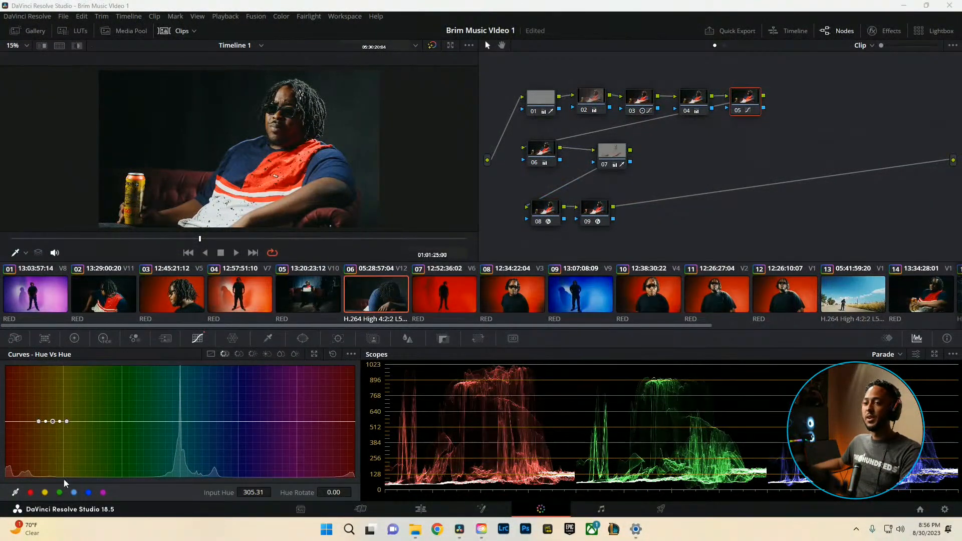
left_click_drag(332, 492, 350, 493)
key("ctrl+f")
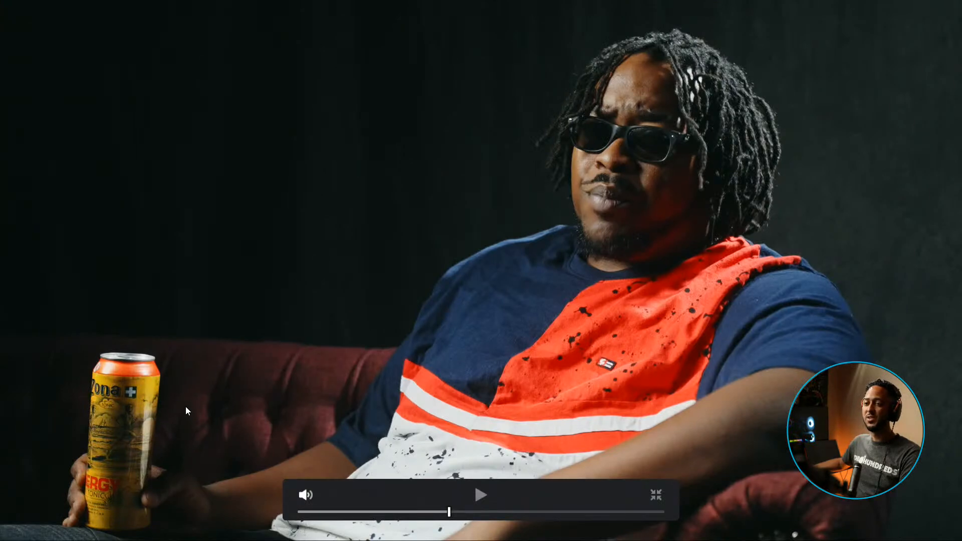
key("Escape")
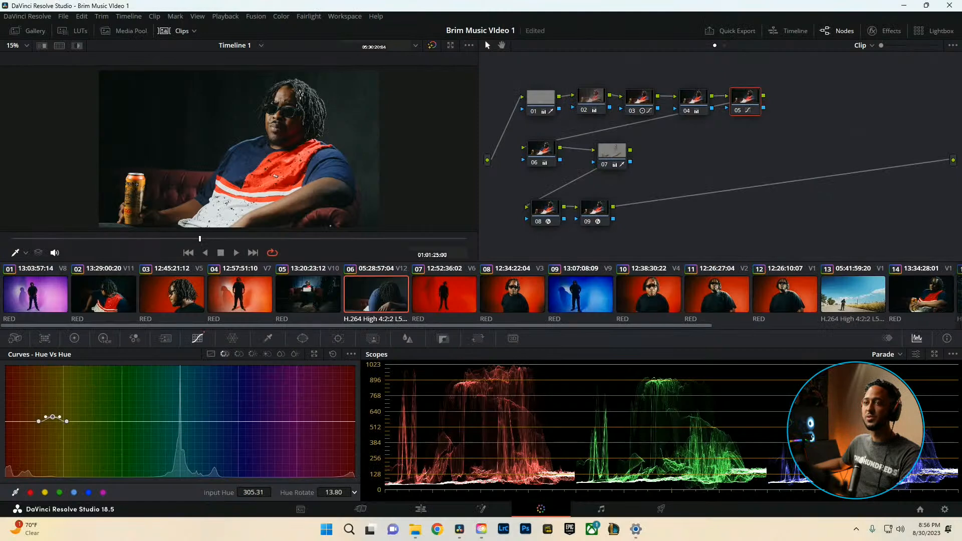
left_click_drag(333, 492, 331, 492)
key("ctrl+f")
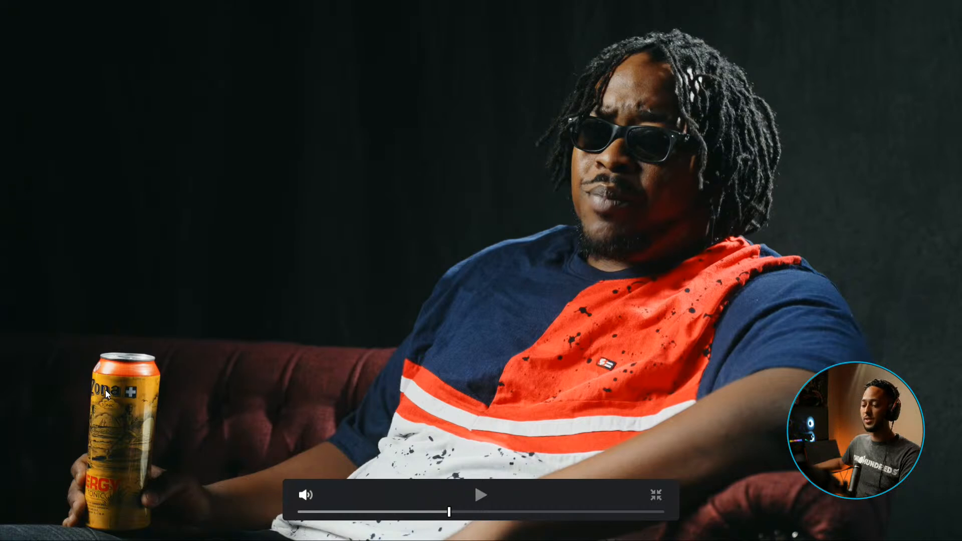
key("Escape")
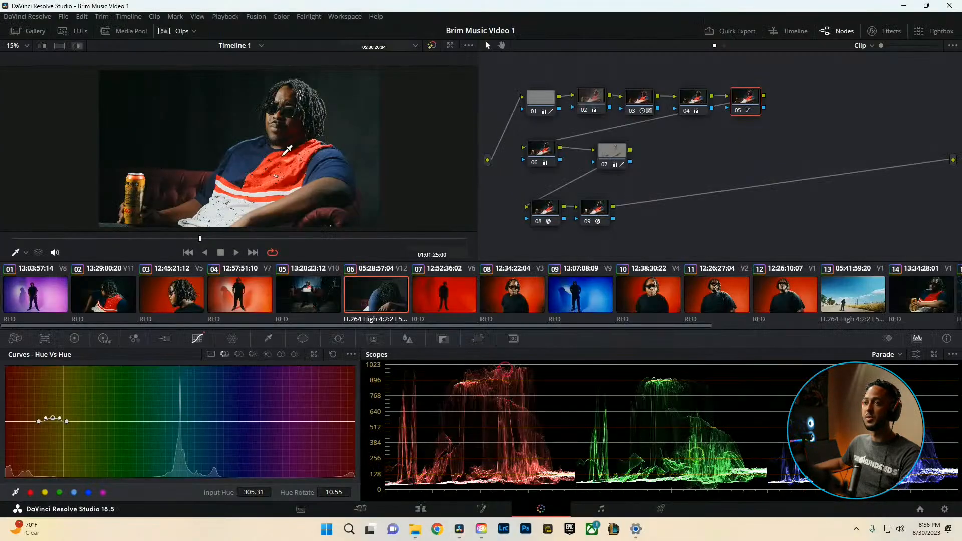
Sample the shirt's navy blue on the Hue Vs Hue curve, set its hue rotation to -2.55 and check the grade in full screen
left_click(254, 154)
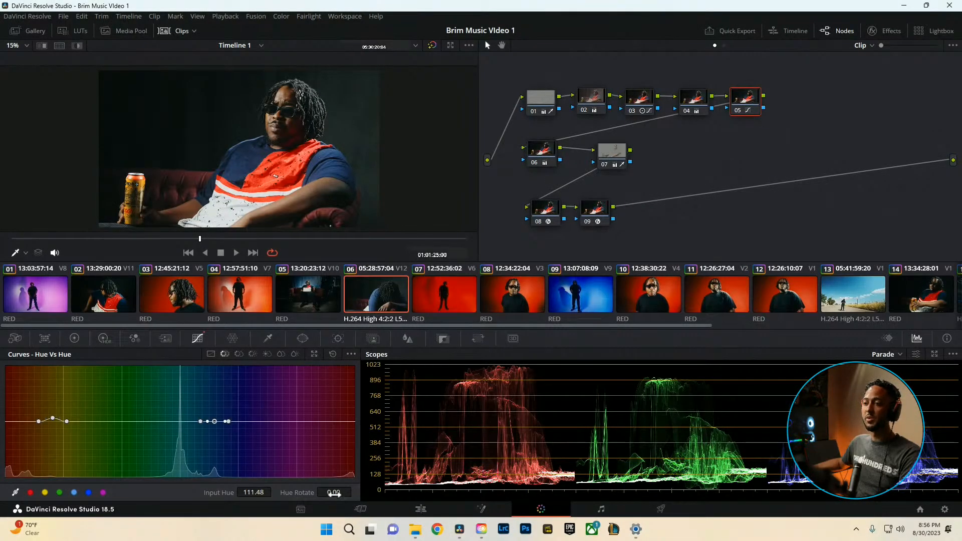
mouse_move(334, 493)
left_mouse_down()
mouse_move(295, 493)
mouse_move(440, 493)
mouse_move(319, 493)
left_mouse_up()
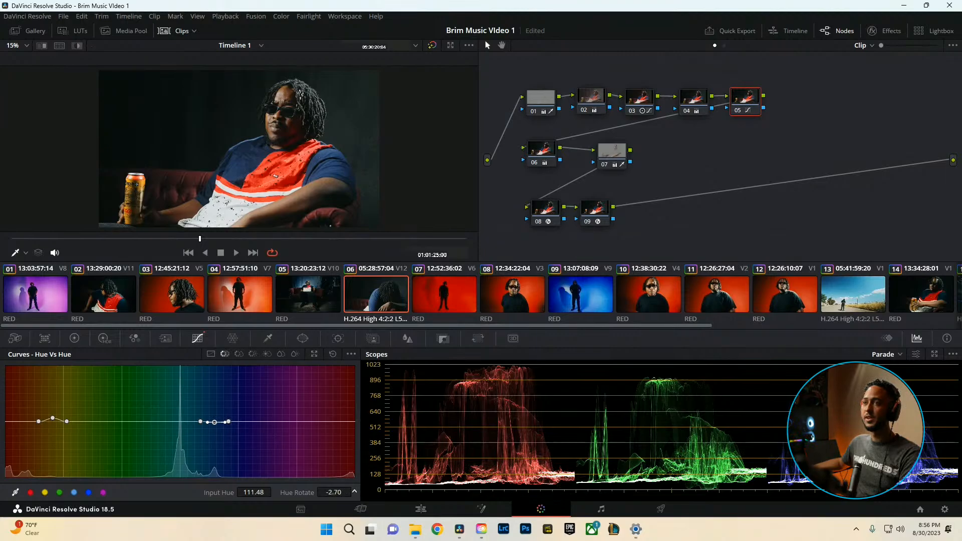
key("ctrl+d")
key("ctrl+d")
key("ctrl+f")
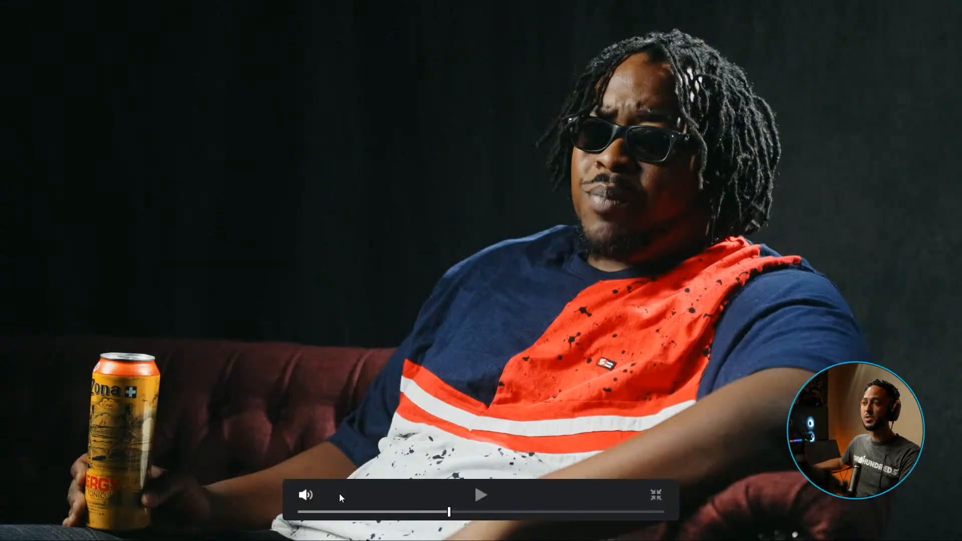
key("ctrl+f")
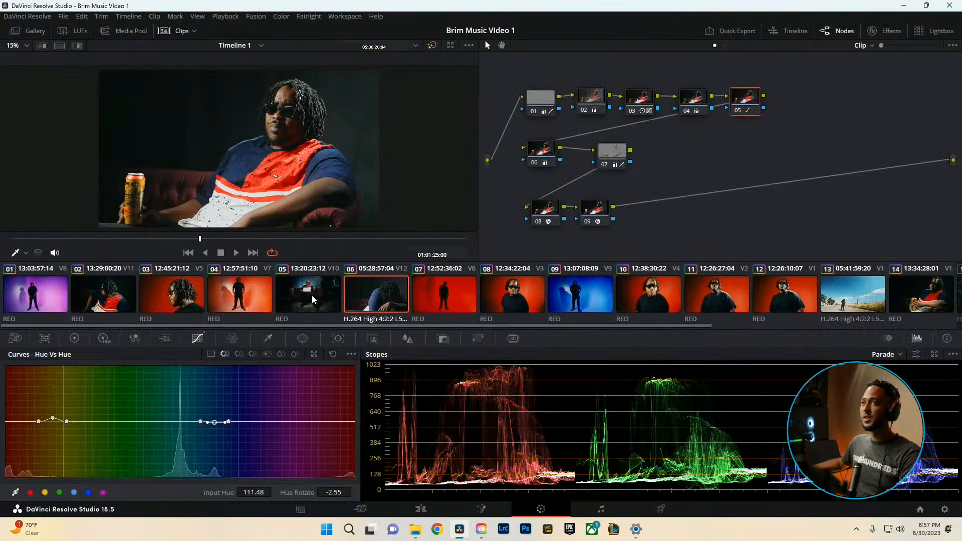
Sample the shirt's red on node 05's Hue Vs Lum curve, lower its lum gain to 0.71 and compare with the grade bypassed
left_click(303, 339)
left_click(198, 339)
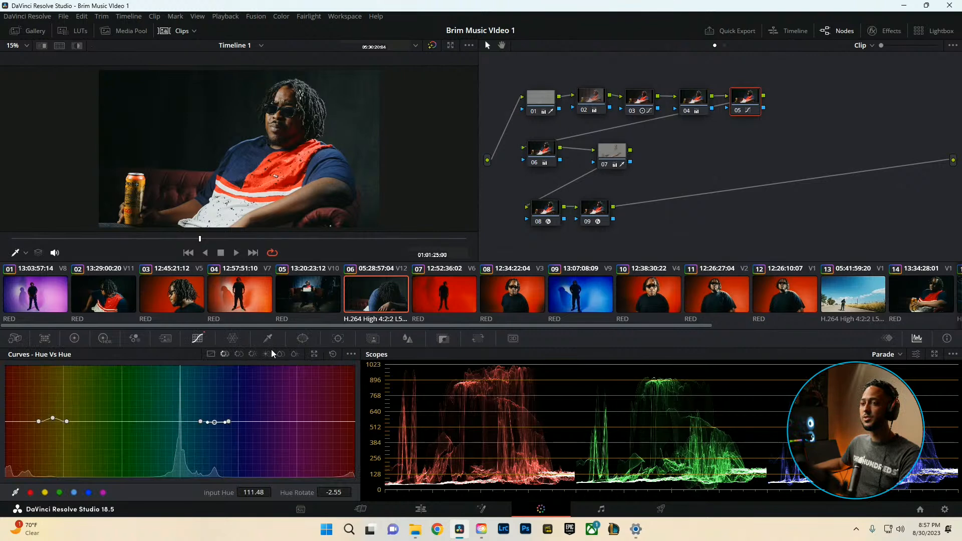
left_click(253, 354)
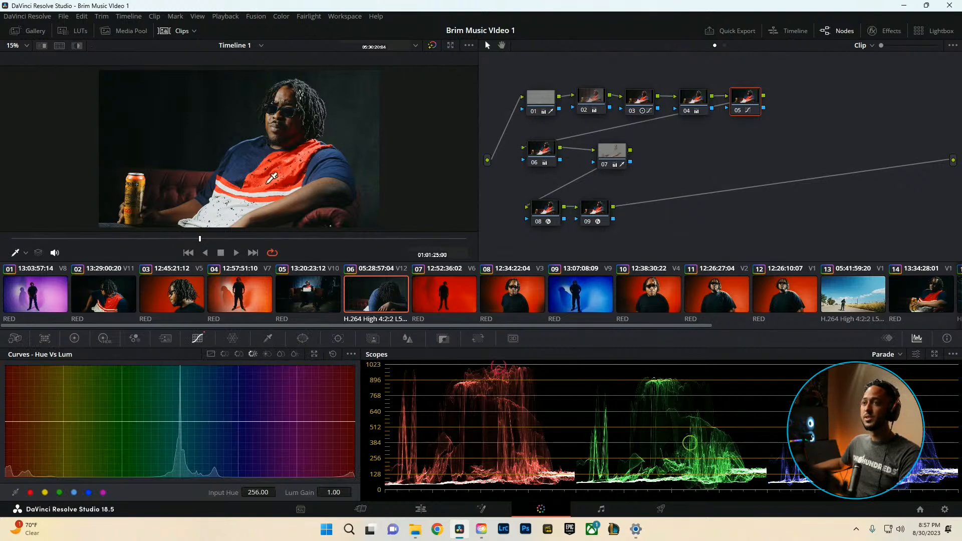
left_click(271, 179)
mouse_move(340, 492)
left_mouse_down()
mouse_move(317, 492)
mouse_move(327, 492)
left_mouse_up()
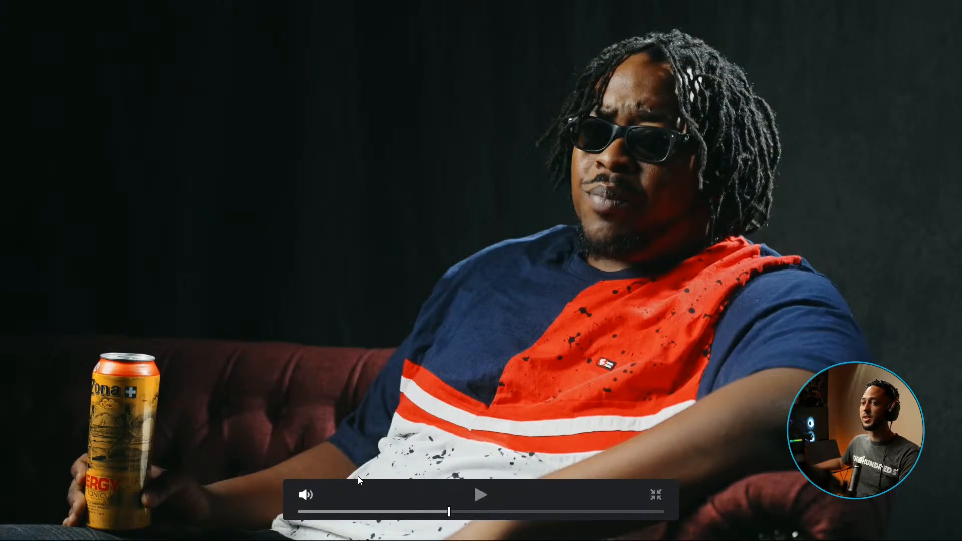
key("ctrl+d")
key("ctrl+d")
key("ctrl+f")
left_click_drag(341, 492, 338, 492)
key("ctrl+d")
key("ctrl+d")
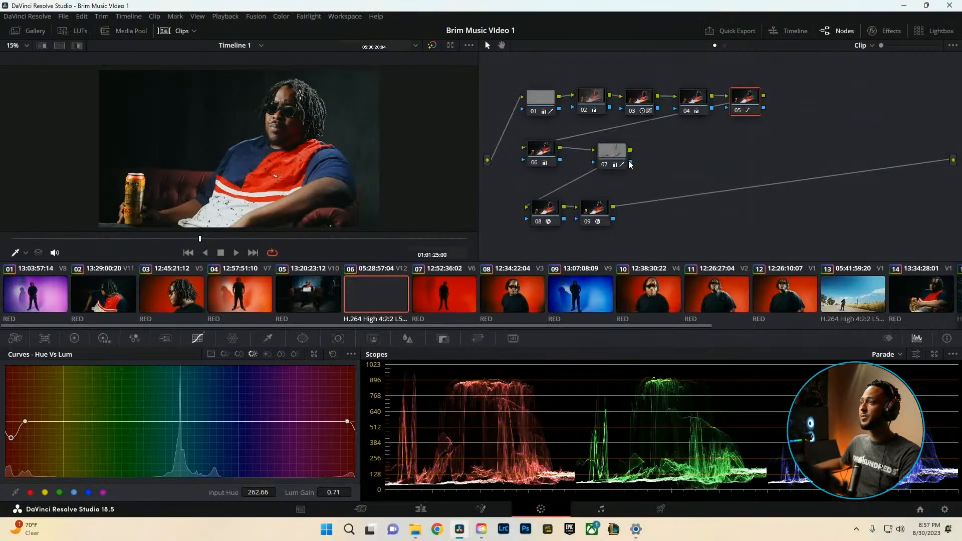
Highlight the skin key of node 07, add a sampled skin area and set the hue centre to 35.3 and width to 11.1
left_click(621, 159)
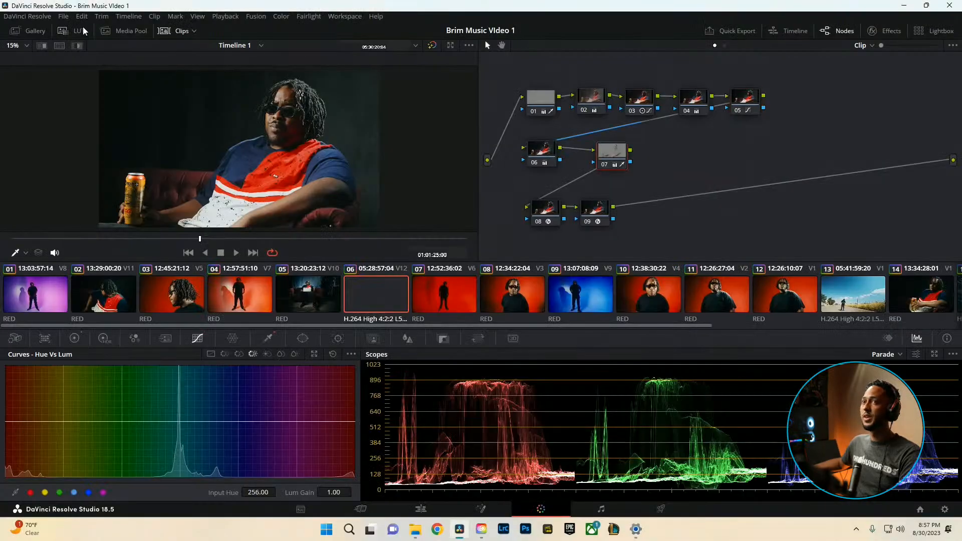
left_click(76, 46)
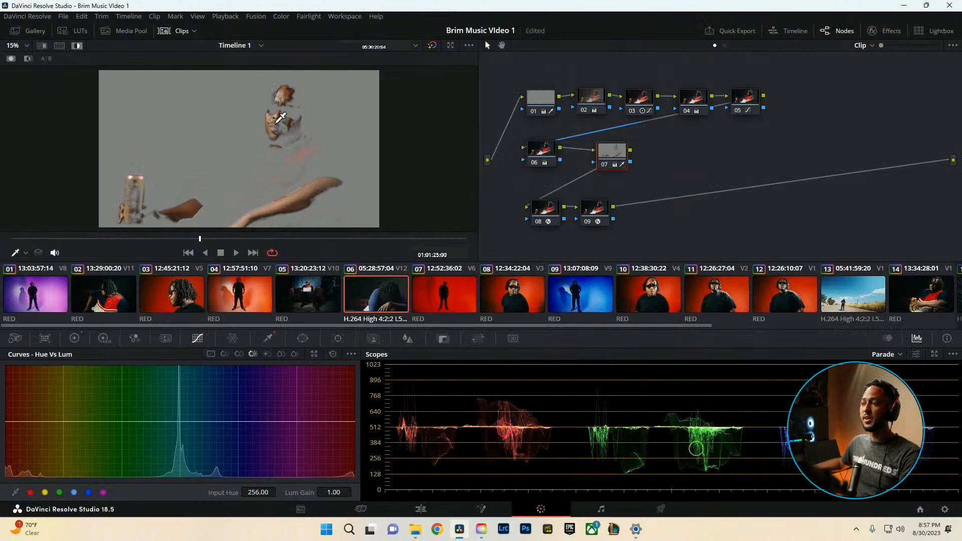
left_click(268, 338)
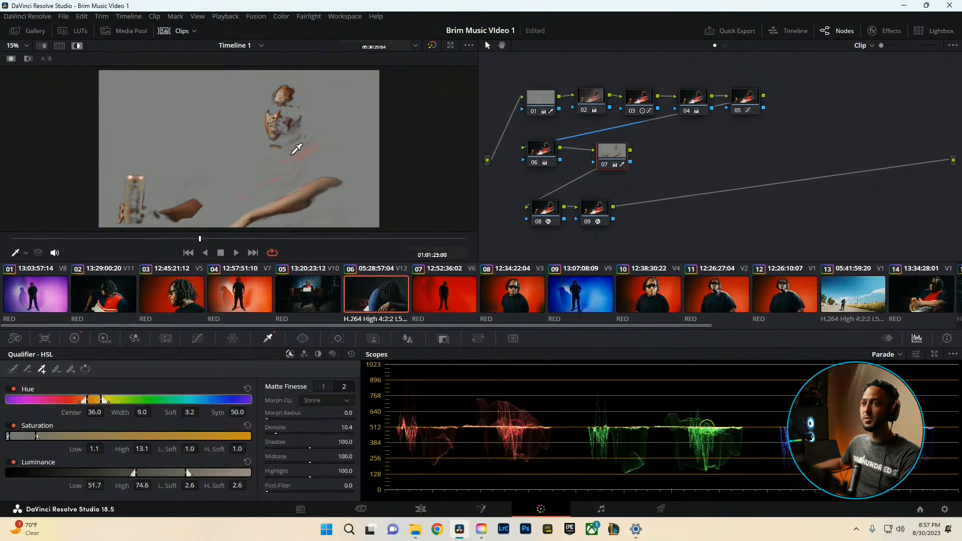
left_click(296, 129)
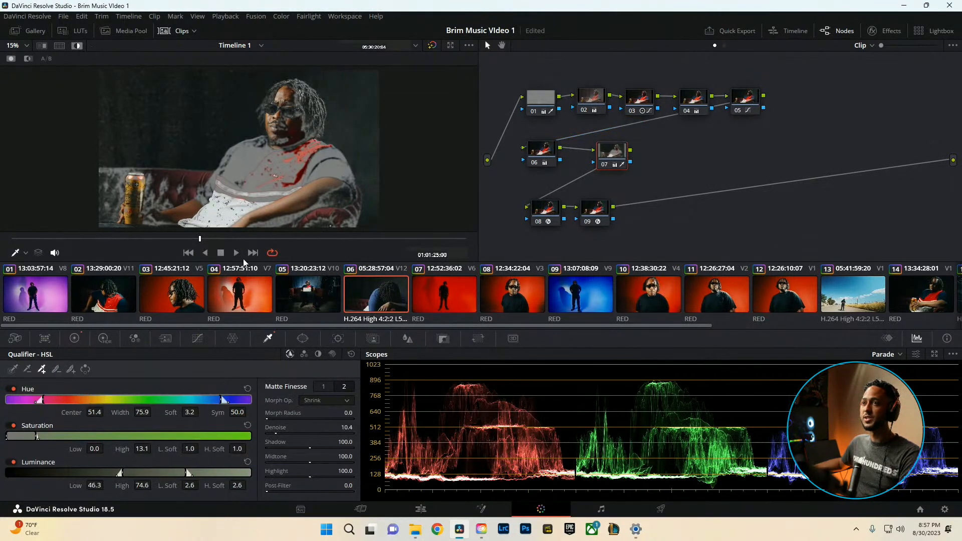
mouse_move(170, 412)
left_mouse_down()
mouse_move(85, 412)
mouse_move(155, 410)
left_mouse_up()
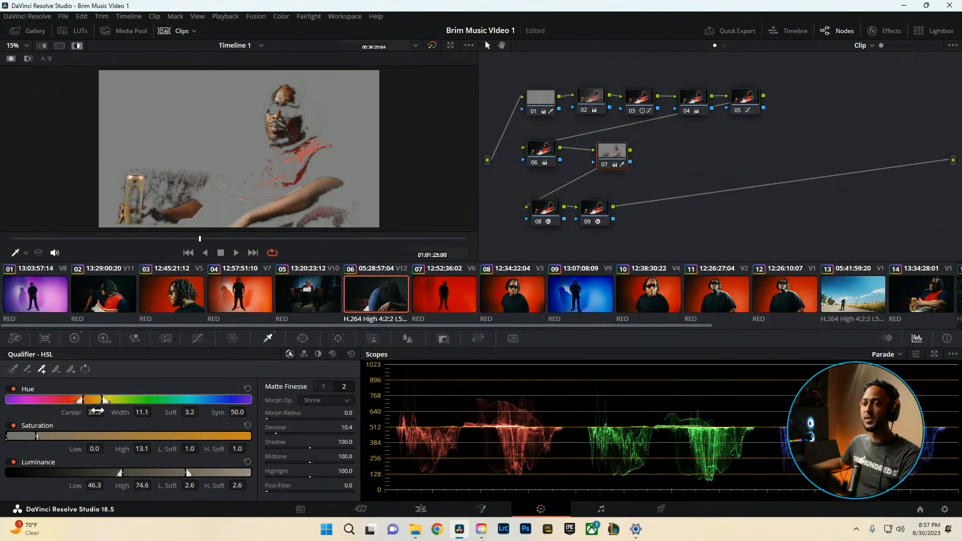
mouse_move(97, 411)
left_mouse_down()
mouse_move(105, 411)
mouse_move(95, 414)
left_mouse_up()
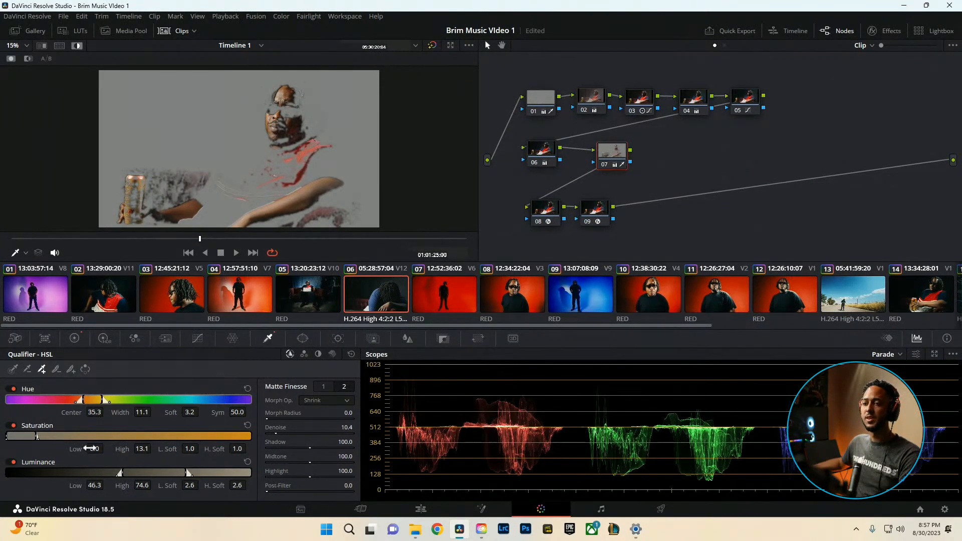
Set the skin key's saturation high to 7.9 and its luminance range to 50.6–66.7, and show the first Matte Finesse page
mouse_move(89, 448)
left_mouse_down()
mouse_move(100, 448)
mouse_move(90, 448)
left_mouse_up()
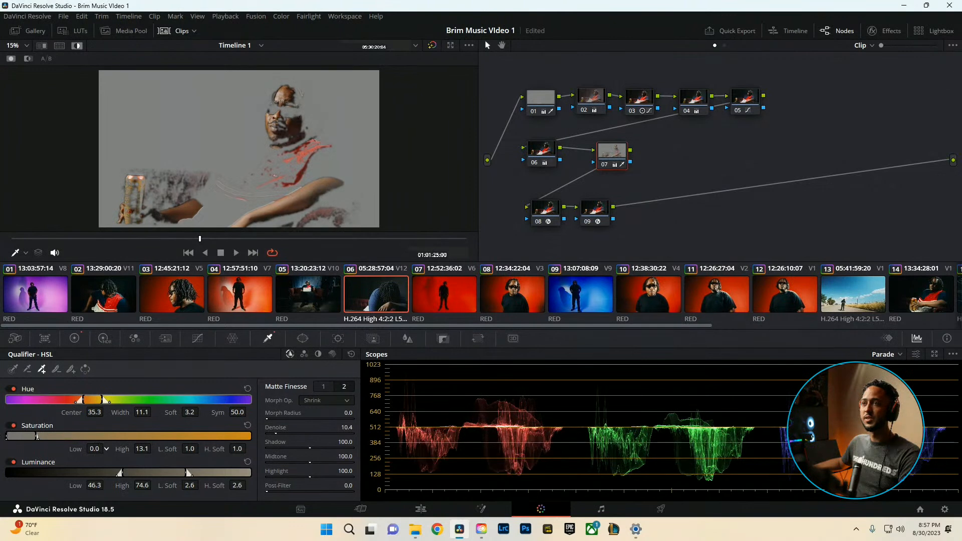
left_click_drag(150, 444, 168, 437)
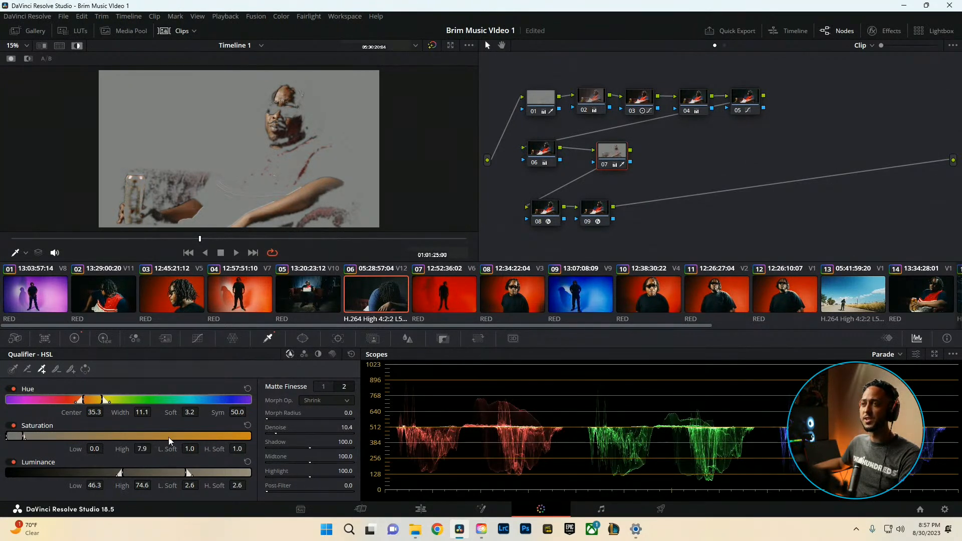
left_click_drag(94, 486, 153, 484)
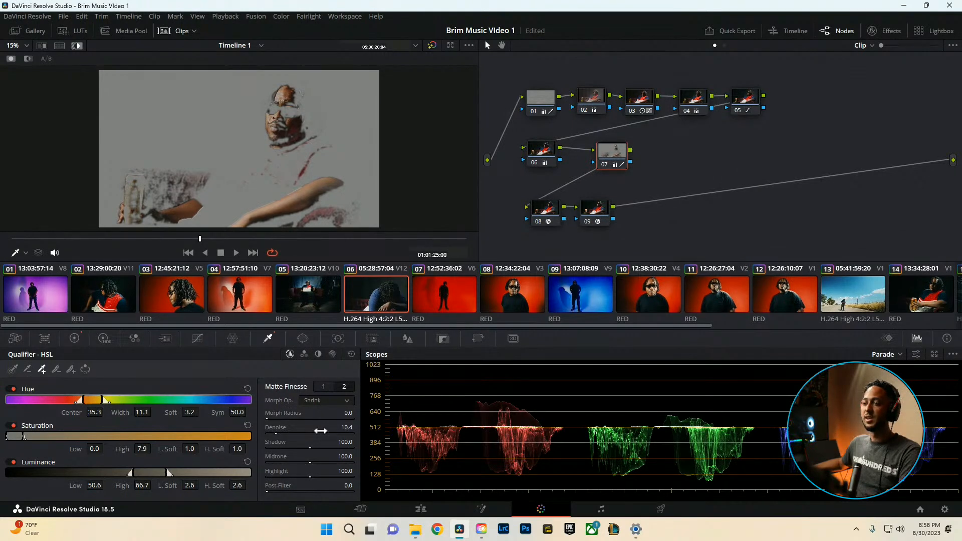
left_click(328, 386)
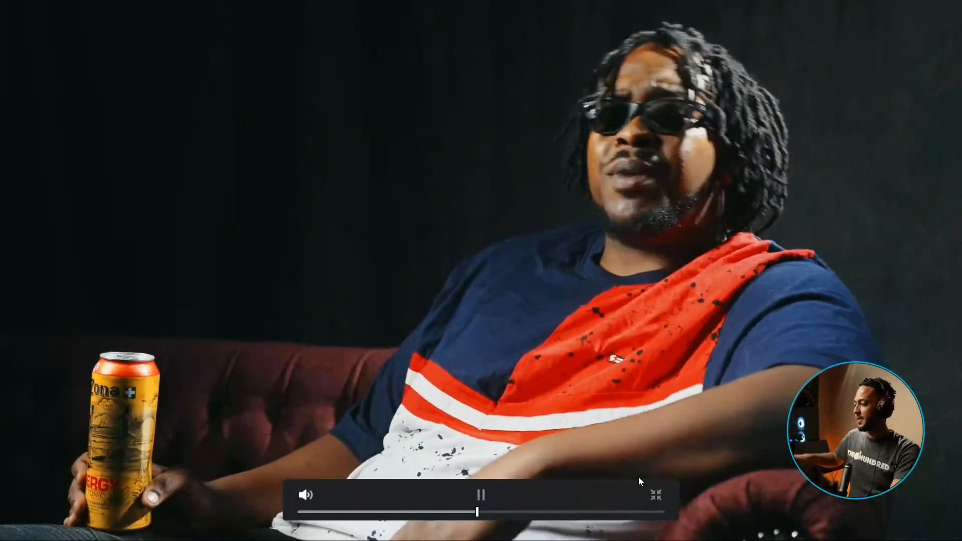
Review the graded clip 06 in full screen and compare its look with clip 05
key("space")
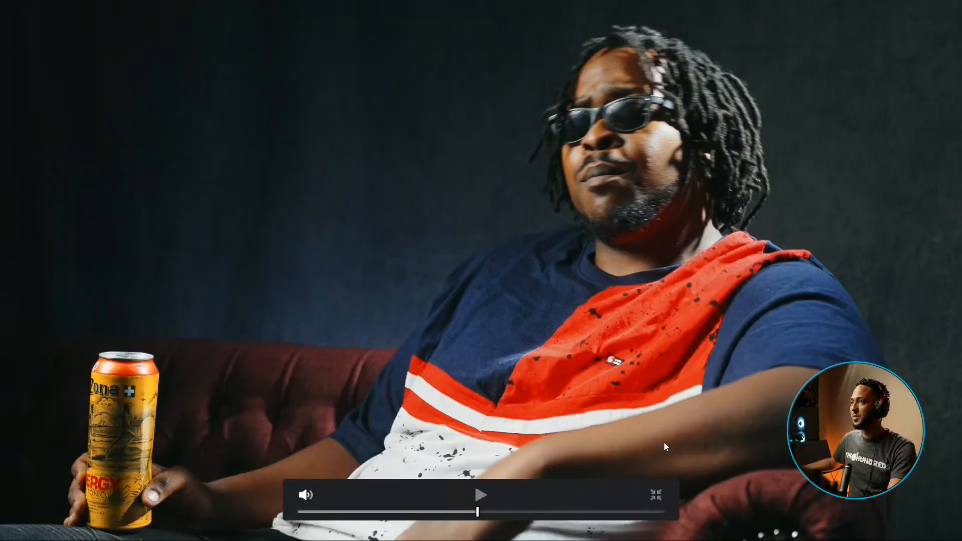
key("space")
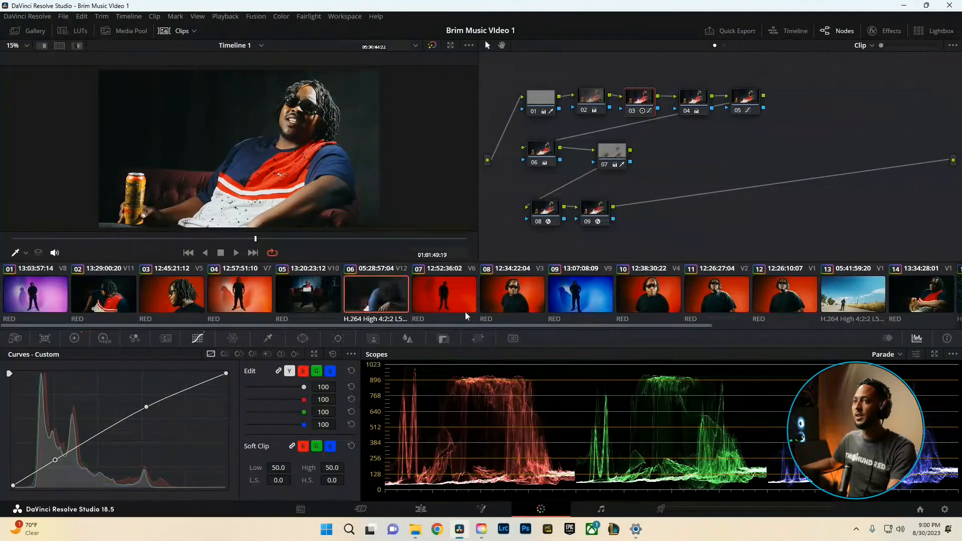
left_click(330, 291)
left_click(356, 297)
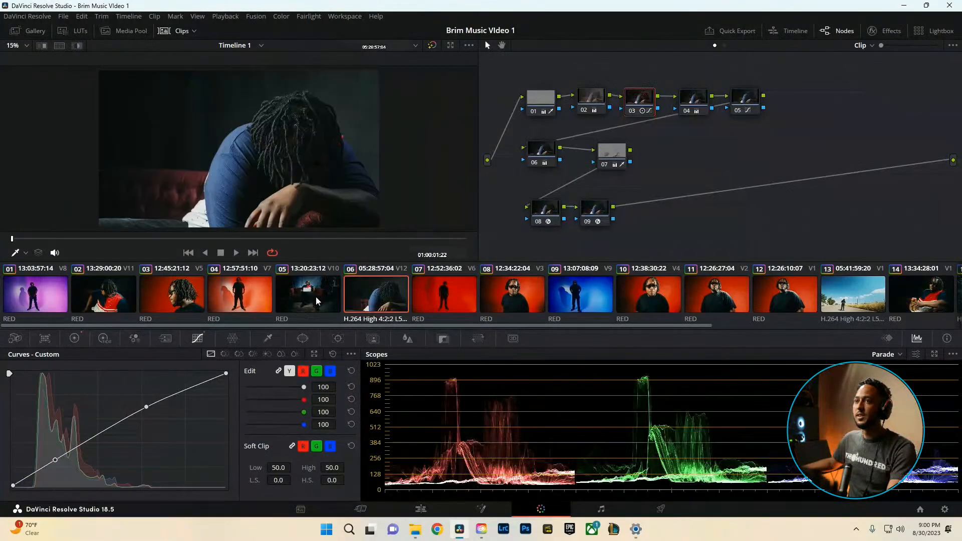
left_click(315, 297)
left_click(351, 299)
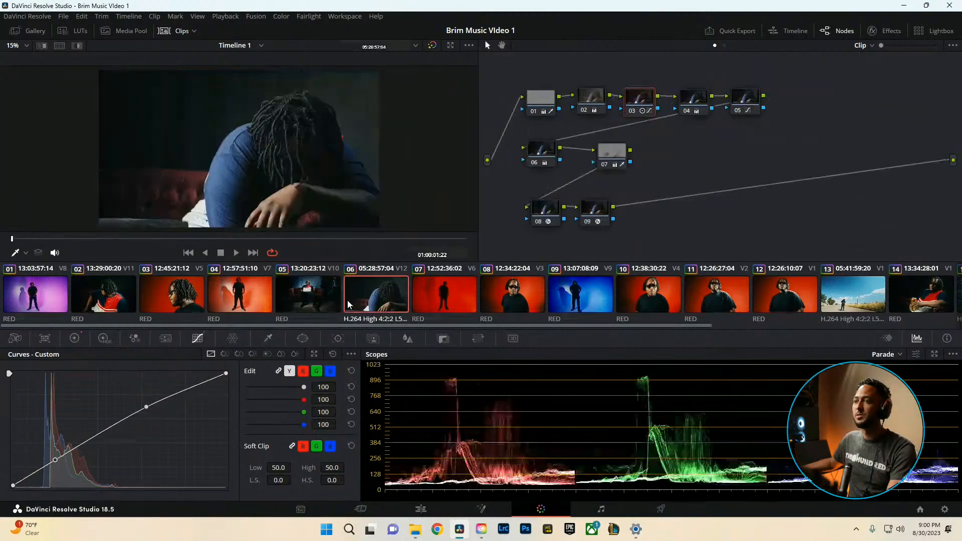
left_click(223, 238)
key("ctrl+f")
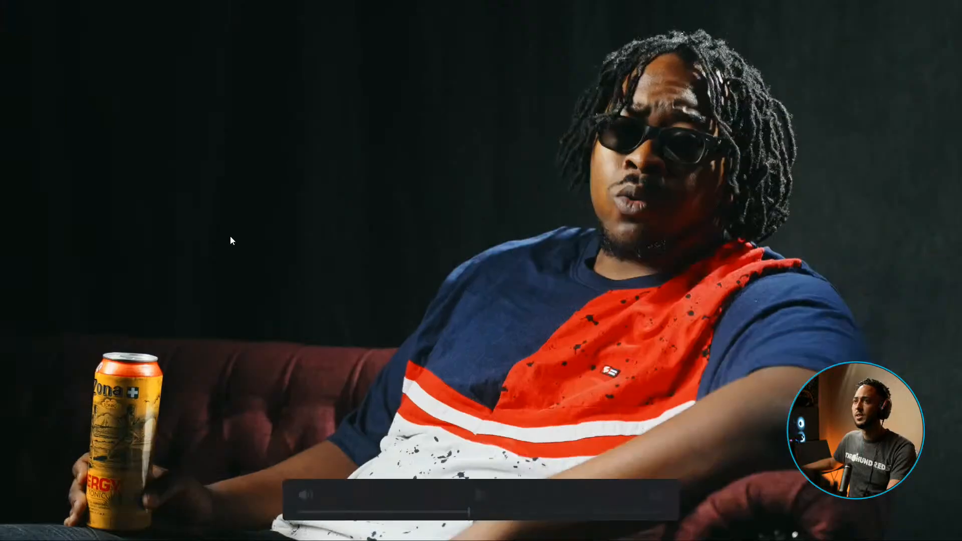
key("ctrl+f")
Raise the black point, shadow point and highlight point slightly on the custom curve of clip 05's CONTRAST node
left_click(315, 289)
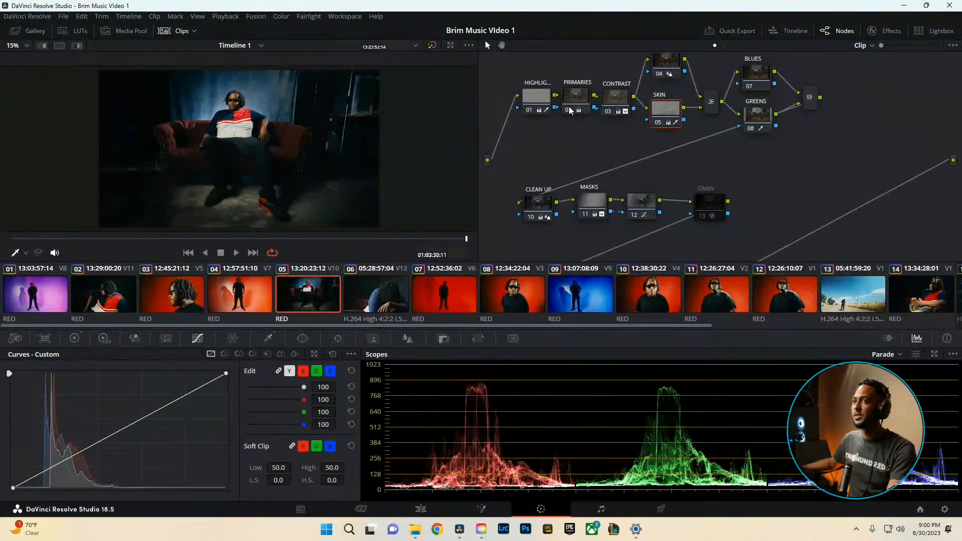
left_click(615, 107)
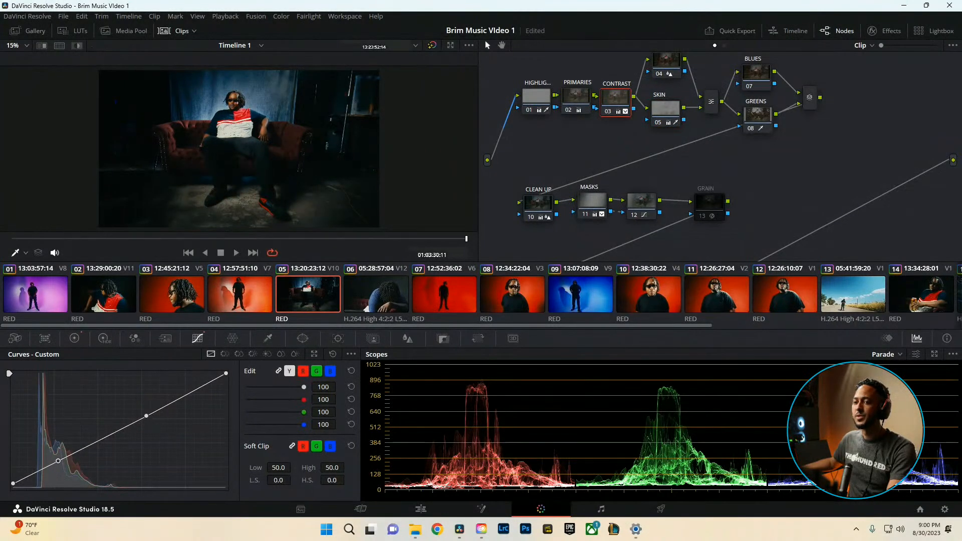
left_click_drag(13, 485, 11, 482)
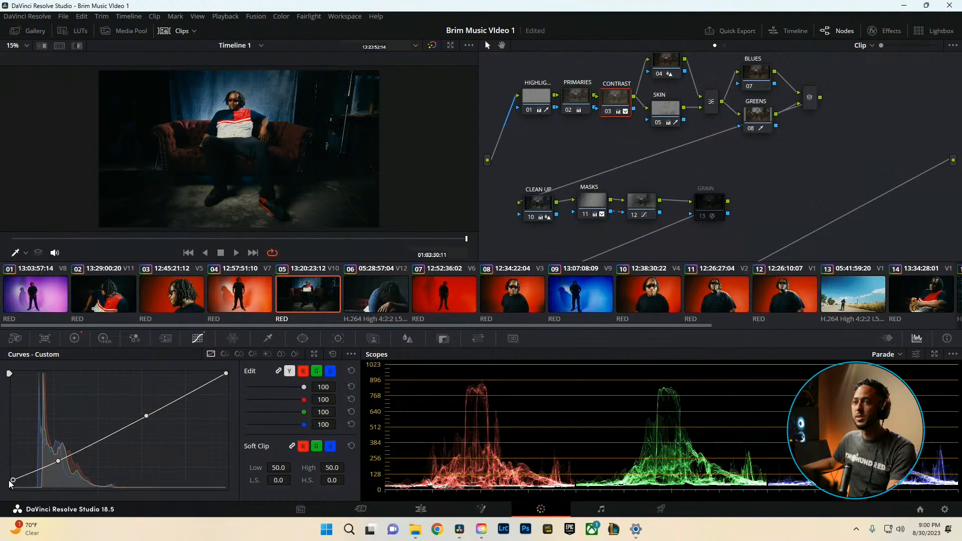
left_click_drag(146, 416, 148, 413)
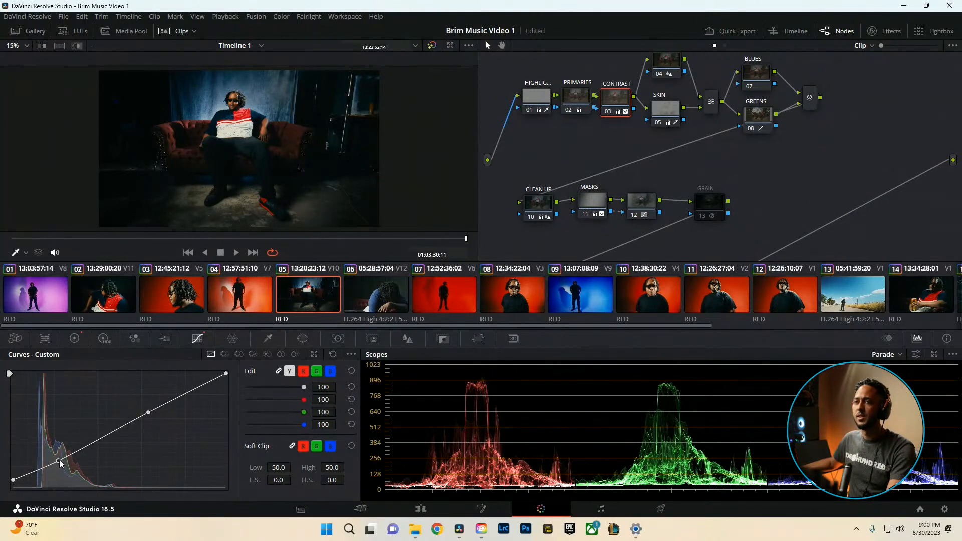
left_click_drag(59, 461, 60, 458)
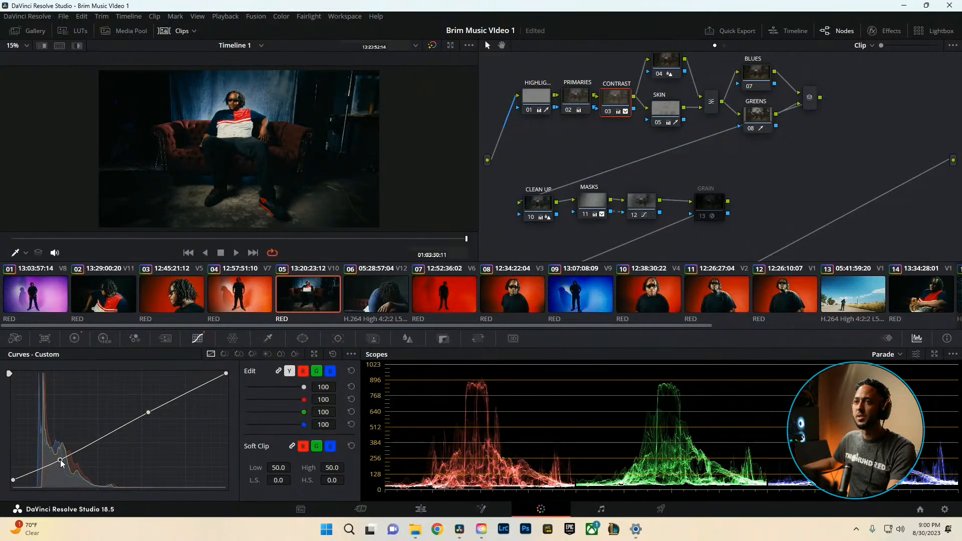
Check clip 05 in full screen and compare it with clip 06 at an earlier frame around 01:01:35
key("ctrl+f")
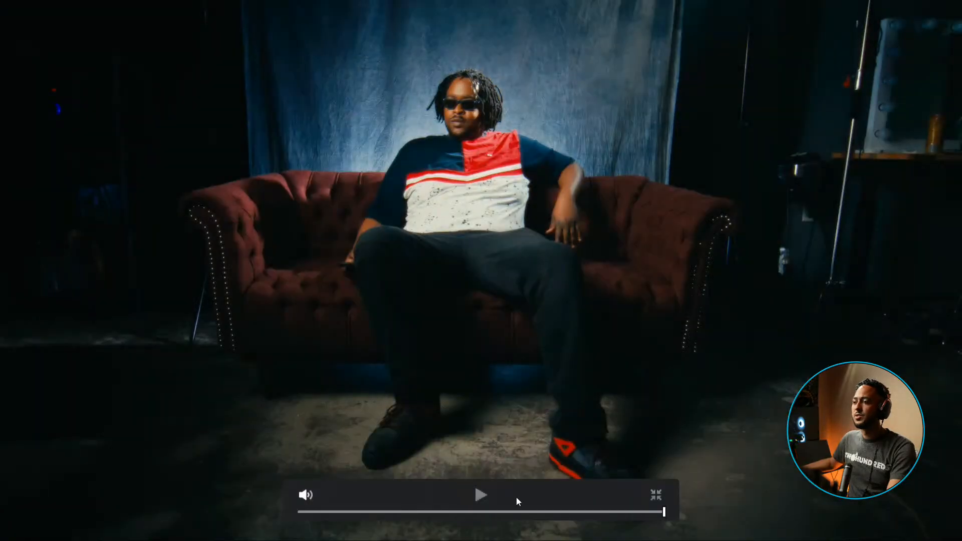
key("Escape")
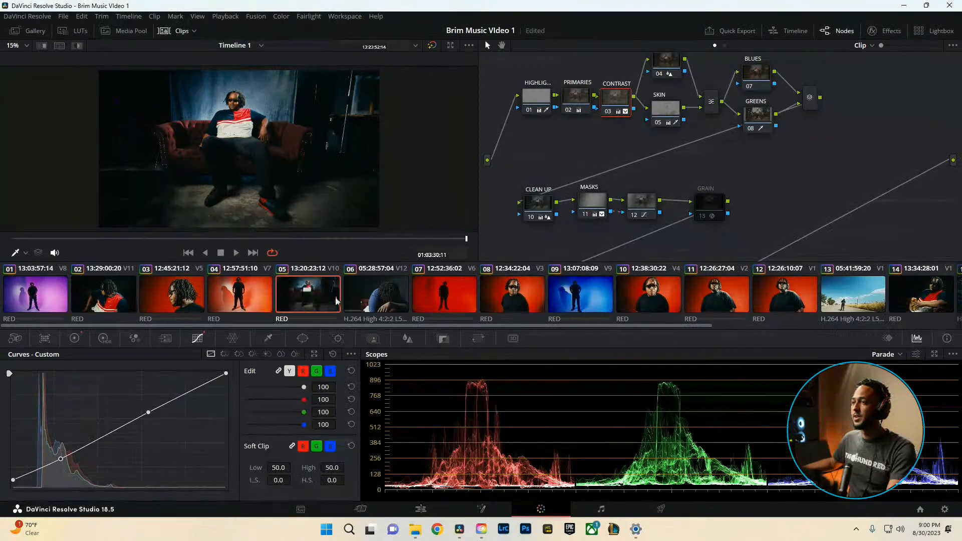
left_click(347, 295)
left_click(310, 303)
left_click(230, 237)
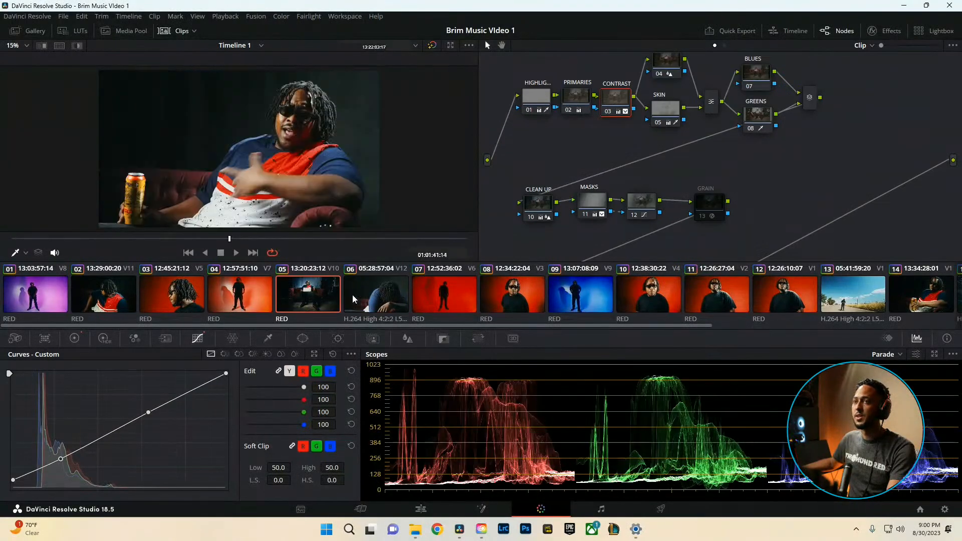
left_click(352, 295)
left_click_drag(224, 238, 213, 239)
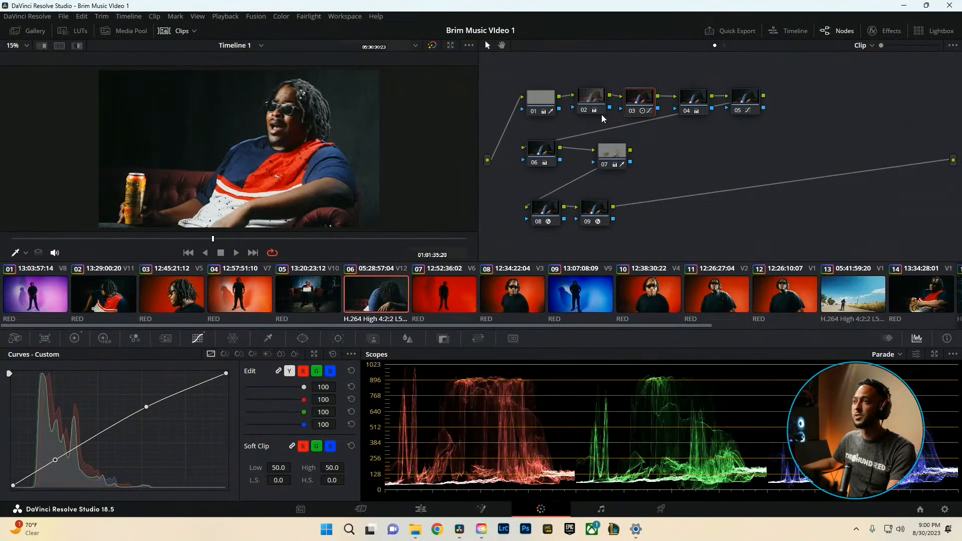
Lower the shadow point slightly on the custom curve of clip 06's node 03, comparing with the grade bypassed and in full screen
left_click(583, 110)
left_click(583, 109)
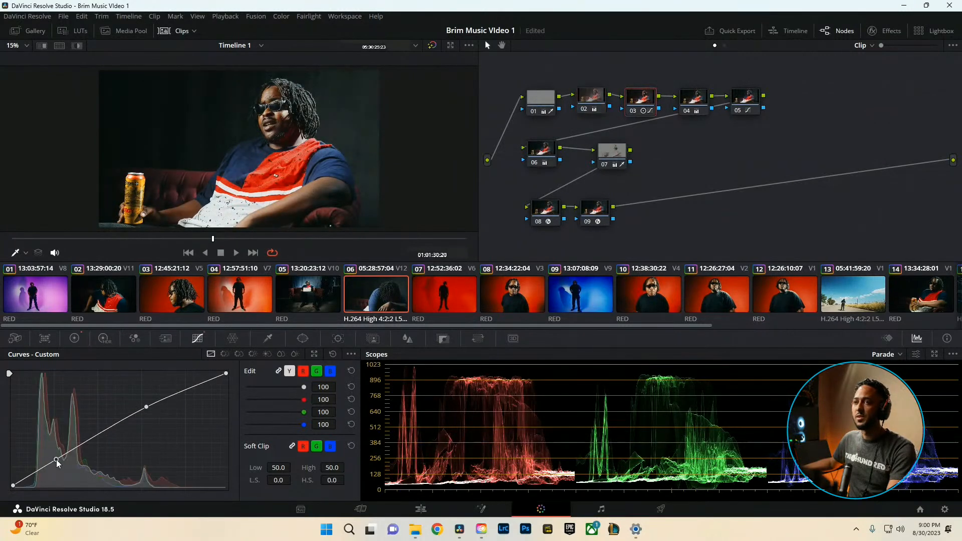
left_click_drag(57, 463, 57, 466)
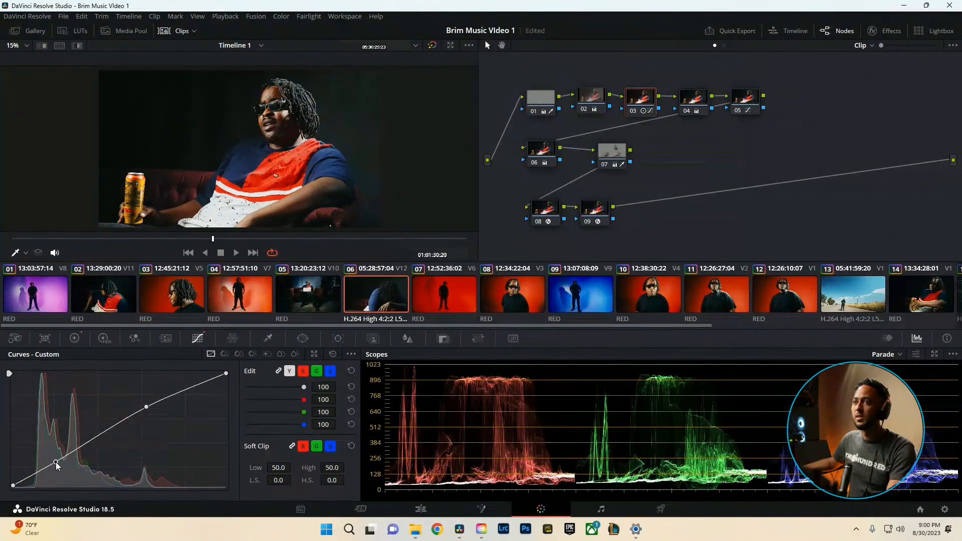
key("shift+d")
key("shift+d")
key("ctrl+f")
key("space")
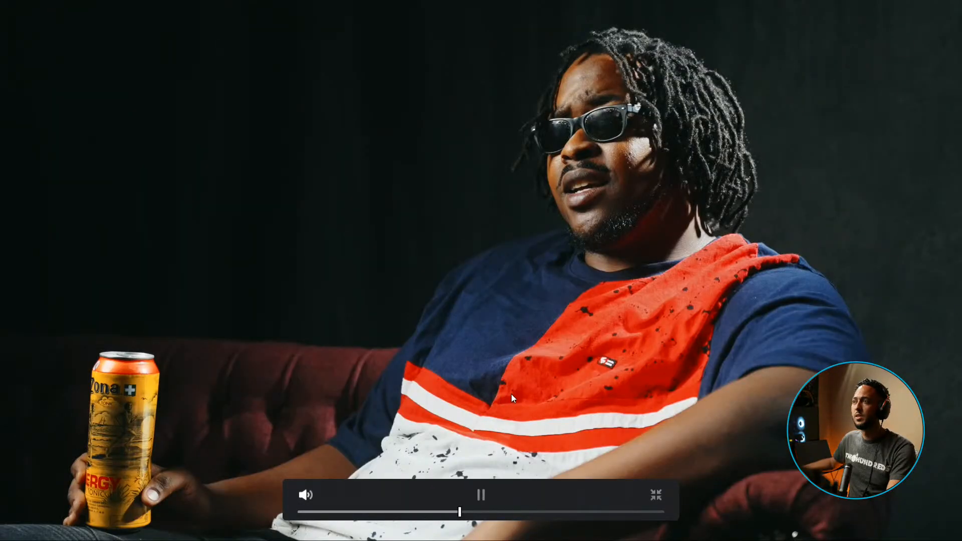
key("ctrl+f")
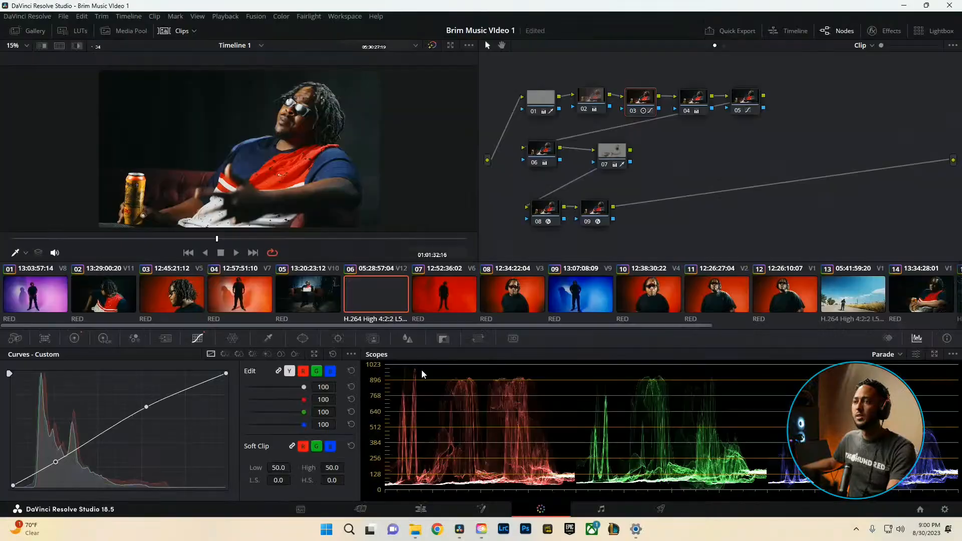
left_click_drag(56, 462, 55, 461)
Raise the shadow point and lower the highlight point slightly on clip 05's CONTRAST curve, and check the shot in full screen
left_click(309, 302)
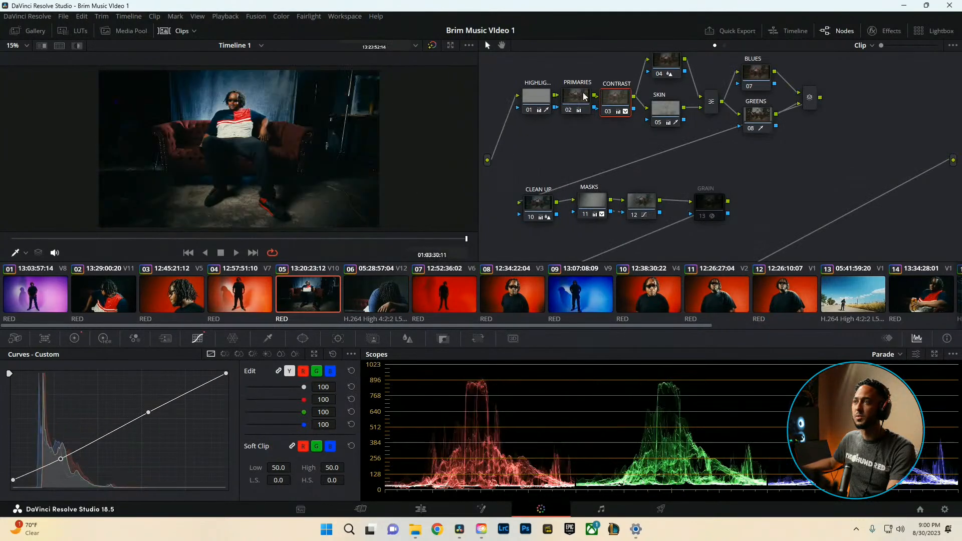
left_click(584, 99)
left_click(621, 101)
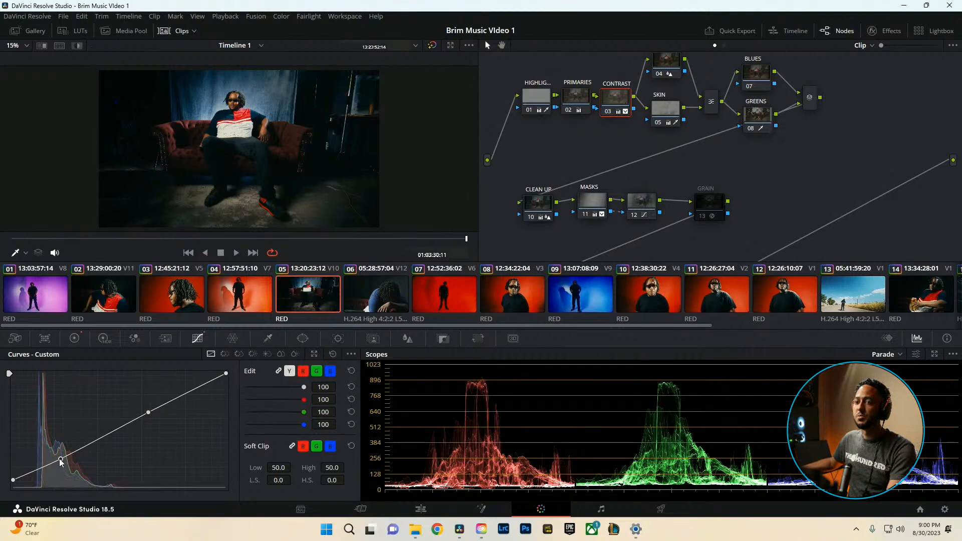
left_click_drag(60, 459, 60, 457)
key("ctrl+f")
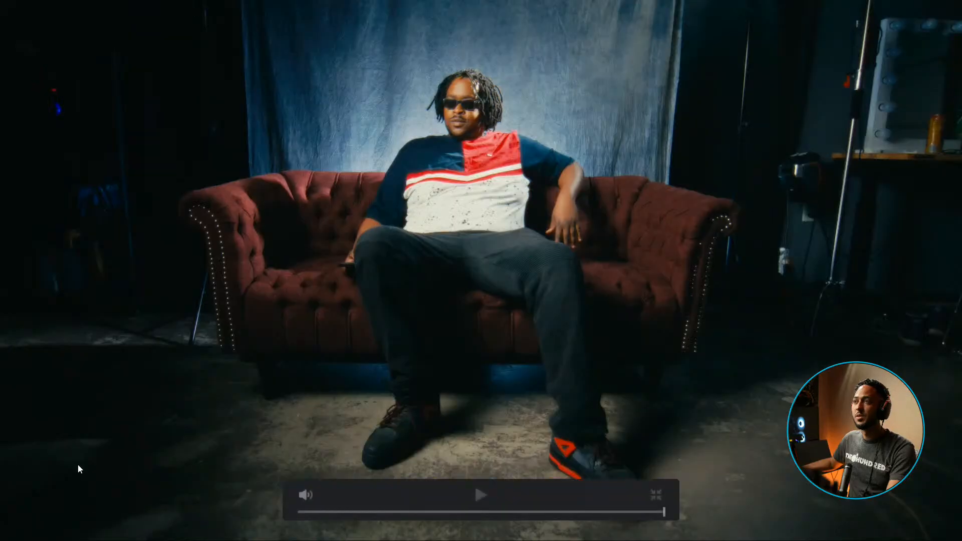
key("ctrl+f")
left_click_drag(148, 411, 146, 413)
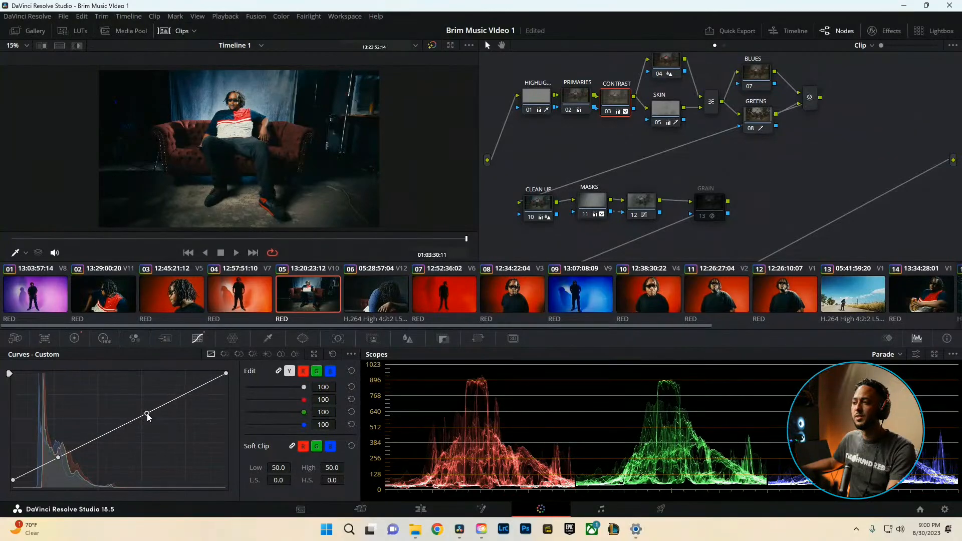
key("ctrl+f")
key("space")
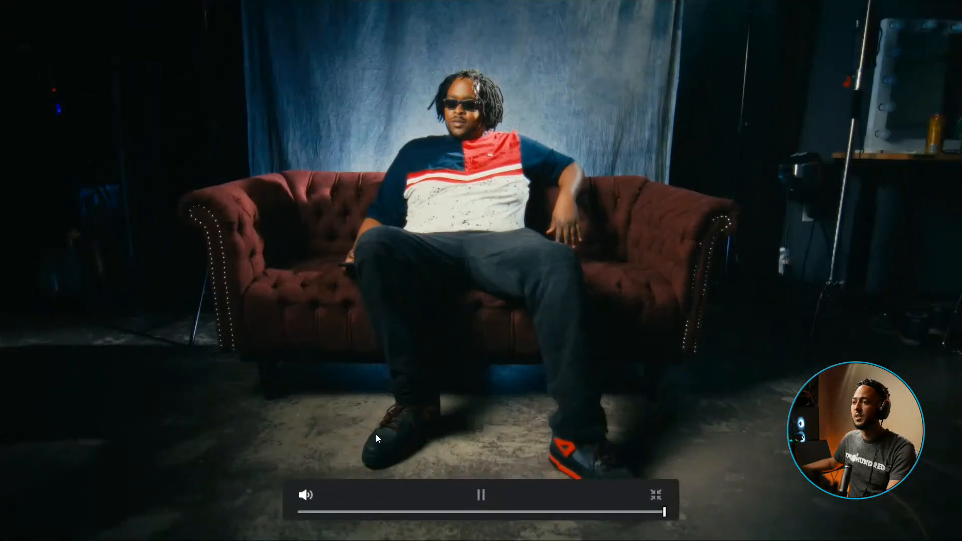
key("space")
key("ctrl+f")
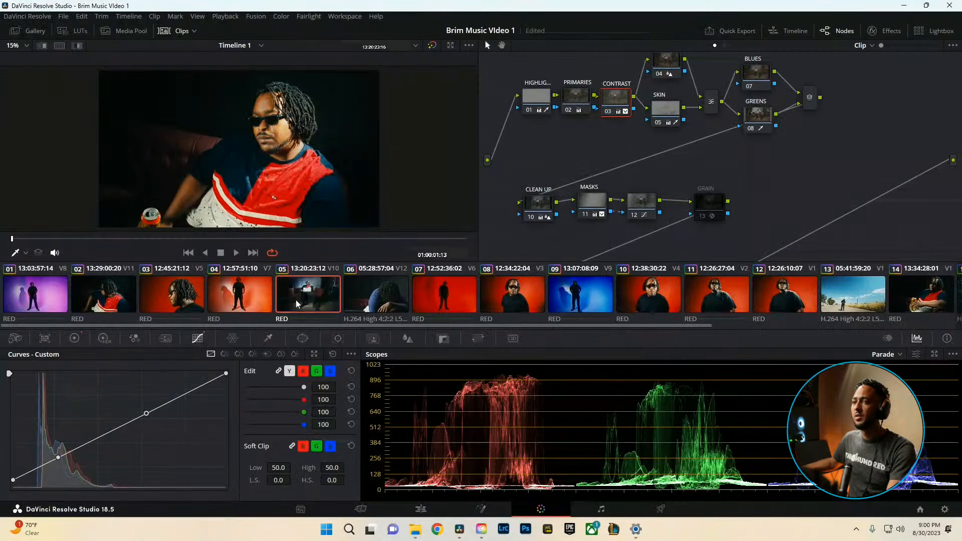
On the Edit page, disable C2955.MP4, C2956.MP4 and A096_C011_0715AB_001.R3D, with the playhead at 01:00:46:01
left_click(419, 508)
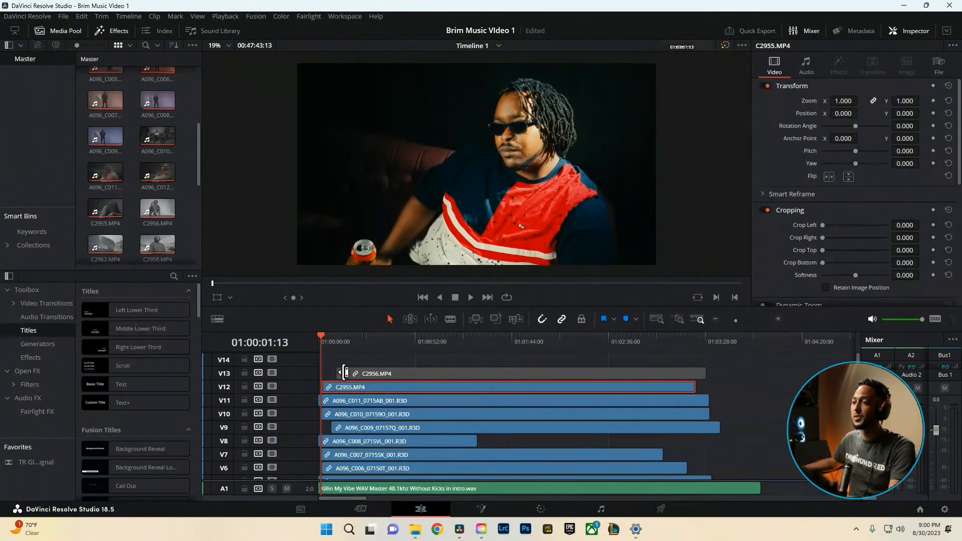
key("d")
left_click_drag(376, 341, 391, 343)
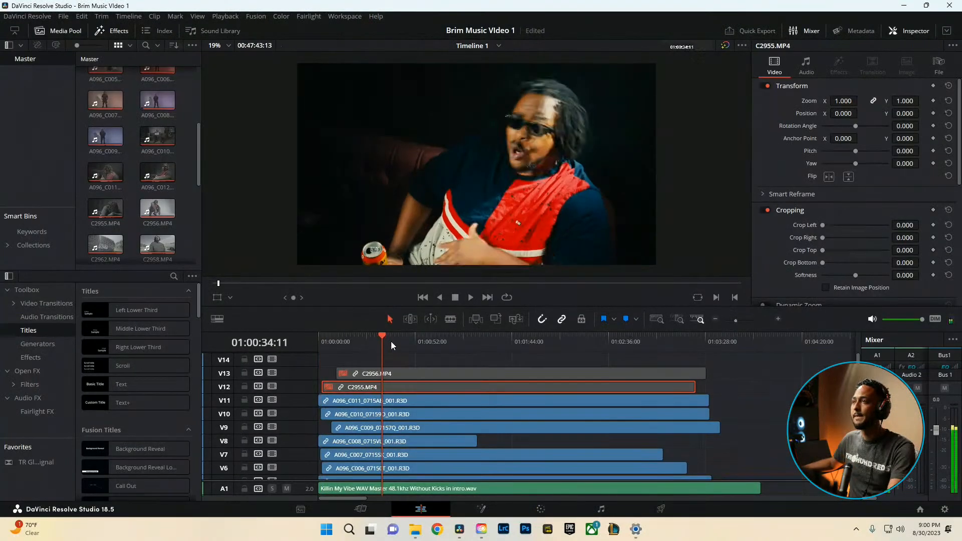
left_click(413, 355)
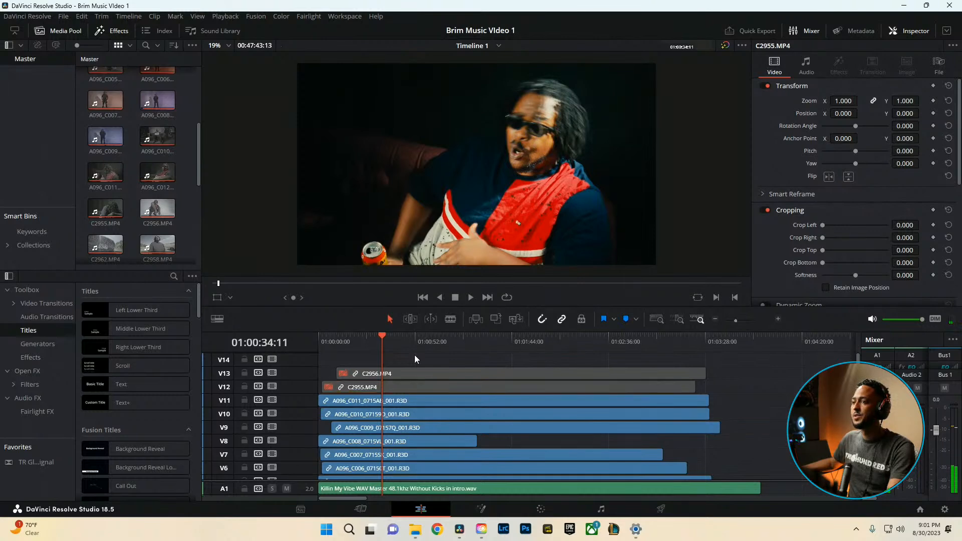
left_click(403, 343)
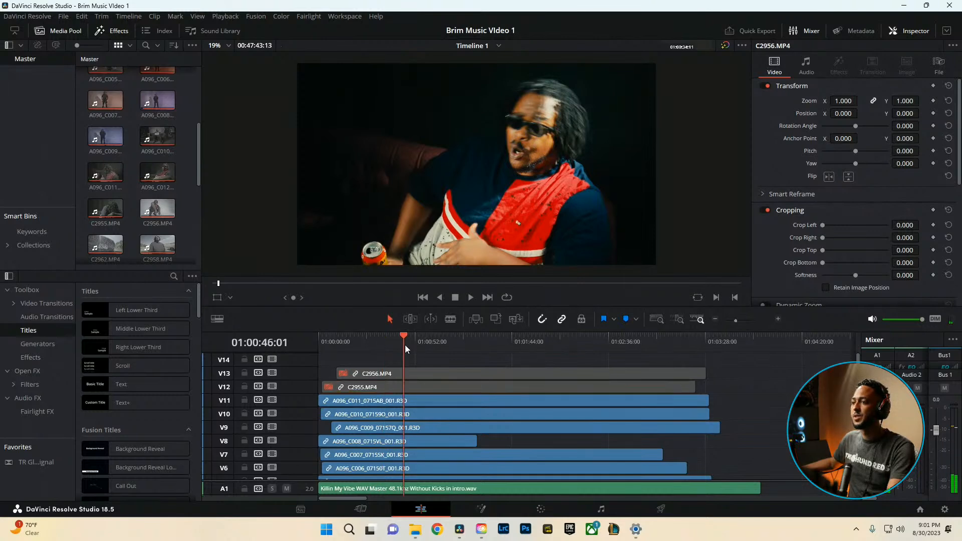
left_click(423, 399)
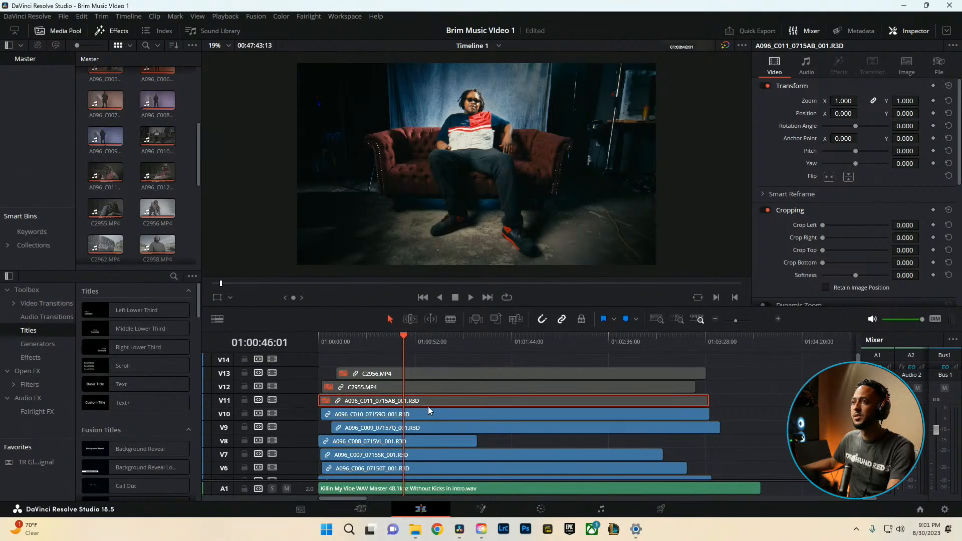
Play the wide couch shot in full screen and return to the Color page
key("space")
key("ctrl+f")
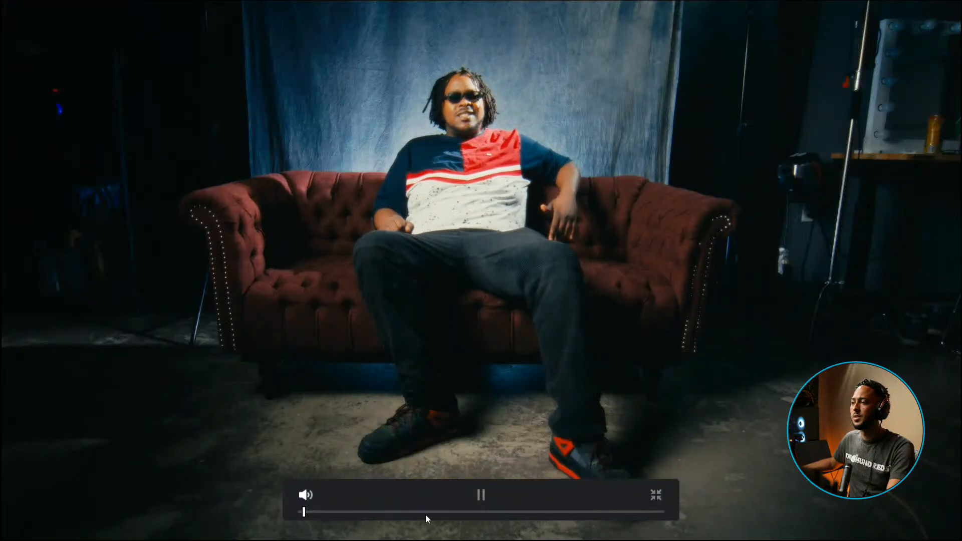
key("space")
key("Escape")
key("shift+6")
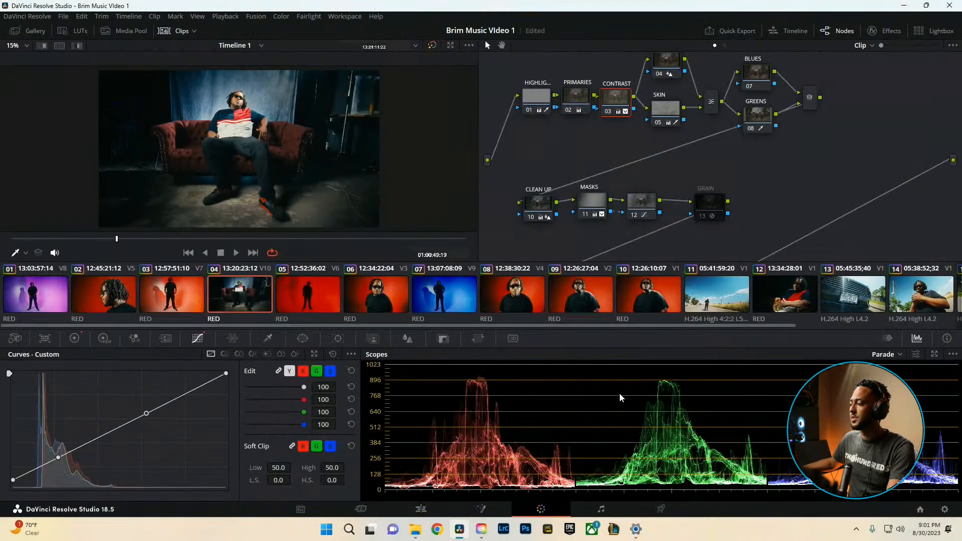
Select the SKIN node of the couch shot and toggle the highlight view of its key
left_click(666, 111)
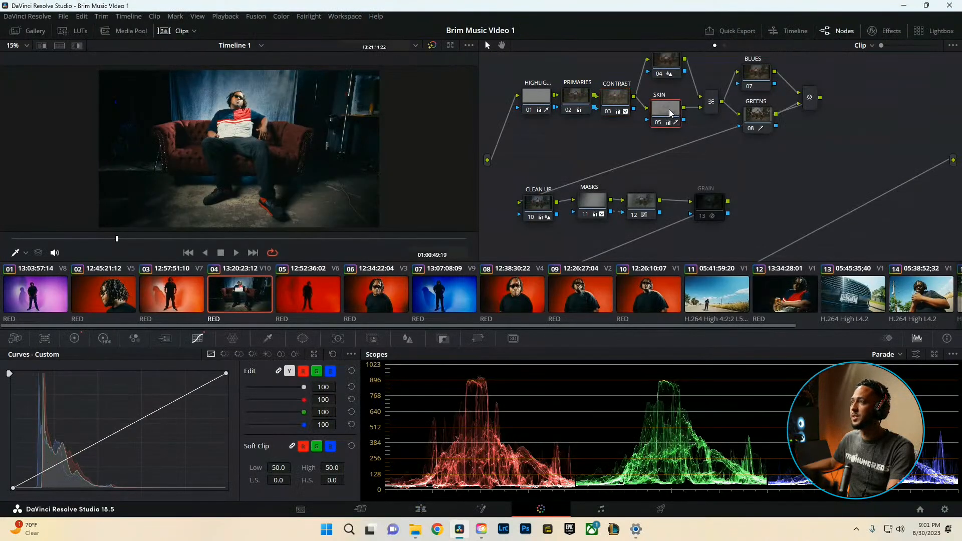
left_click(80, 46)
scroll(285, 144, "down", 1)
left_click(80, 46)
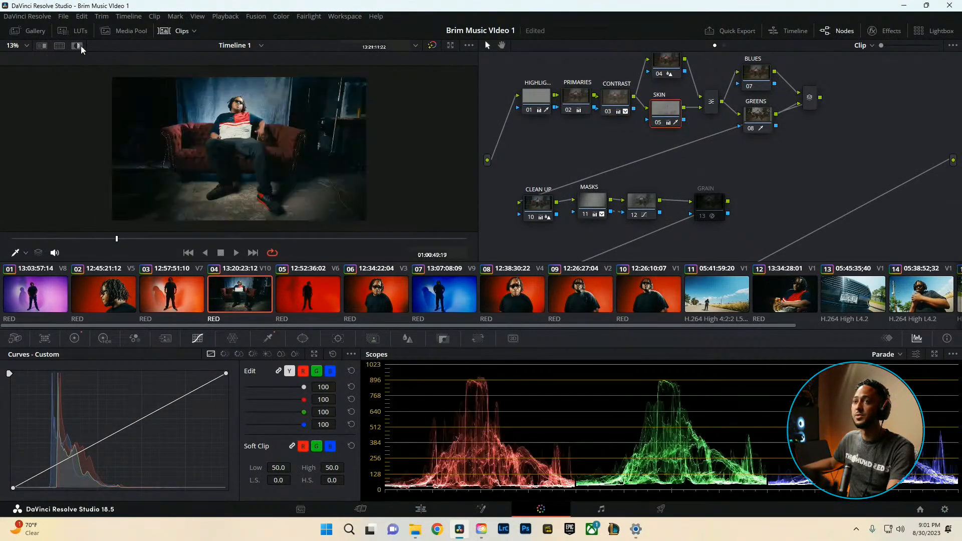
scroll(183, 81, "up", 1)
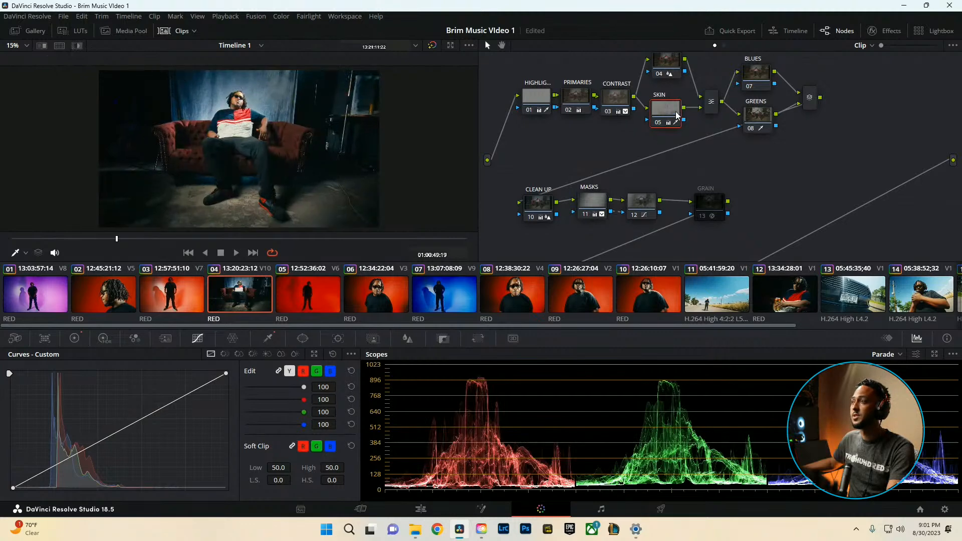
Try resetting the grades of node 04 and the SKIN node, and undo the reset
right_click(675, 114)
left_click(668, 66)
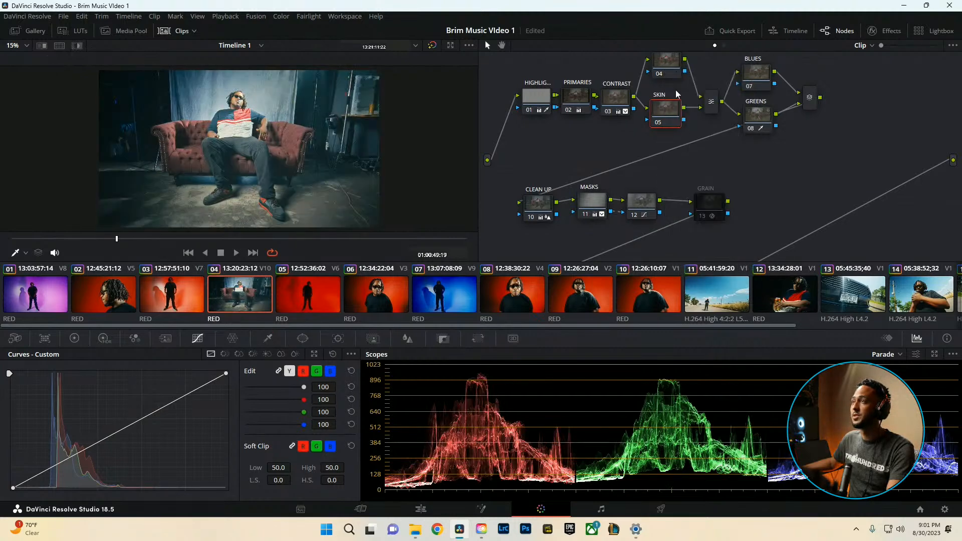
scroll(843, 207, "down", 3)
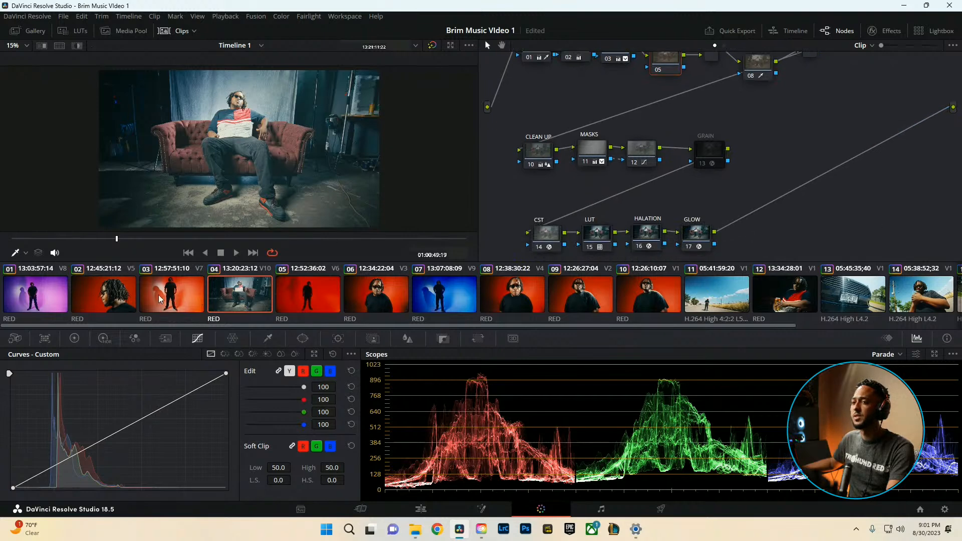
key("ctrl+z")
scroll(647, 145, "up", 1)
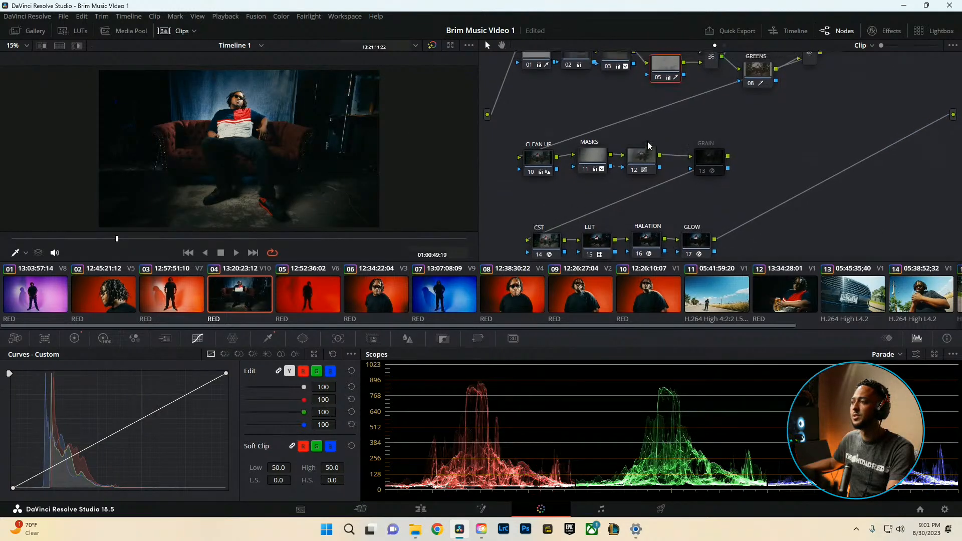
scroll(648, 146, "up", 2)
Narrow the SKIN node's key to hue width 2.3, saturation 2.1–5.2 and luminance 53.7–64.1, checking it in the highlight view
right_click(675, 103)
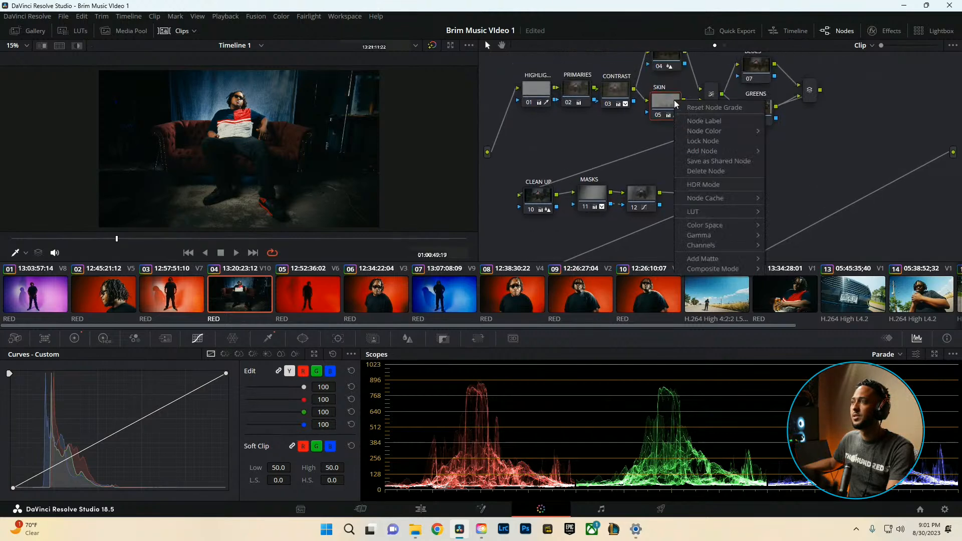
left_click(664, 108)
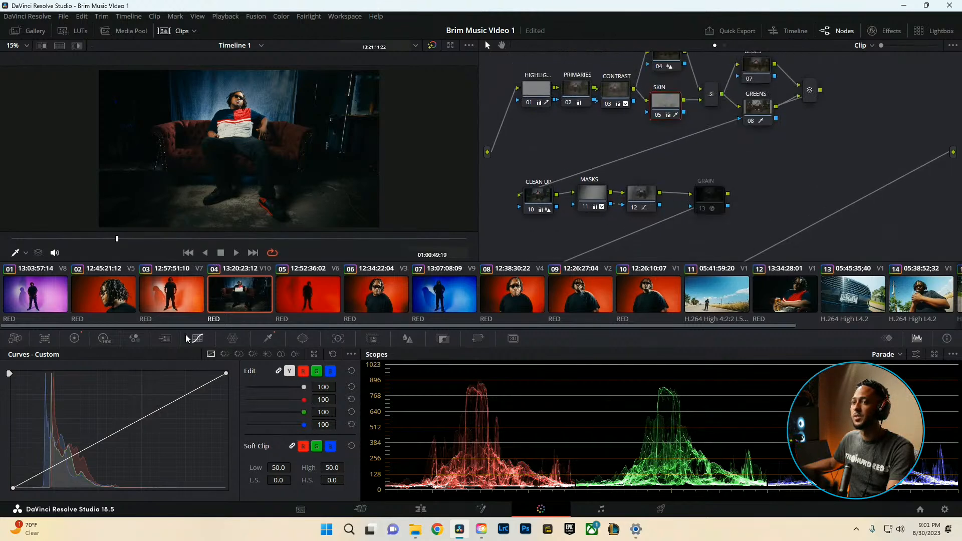
left_click(264, 338)
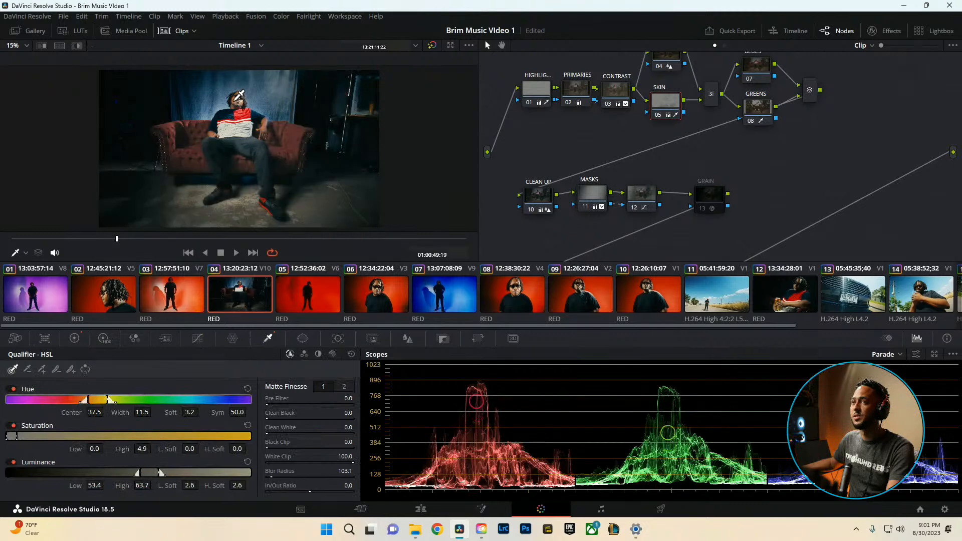
left_click(120, 66)
left_click(76, 46)
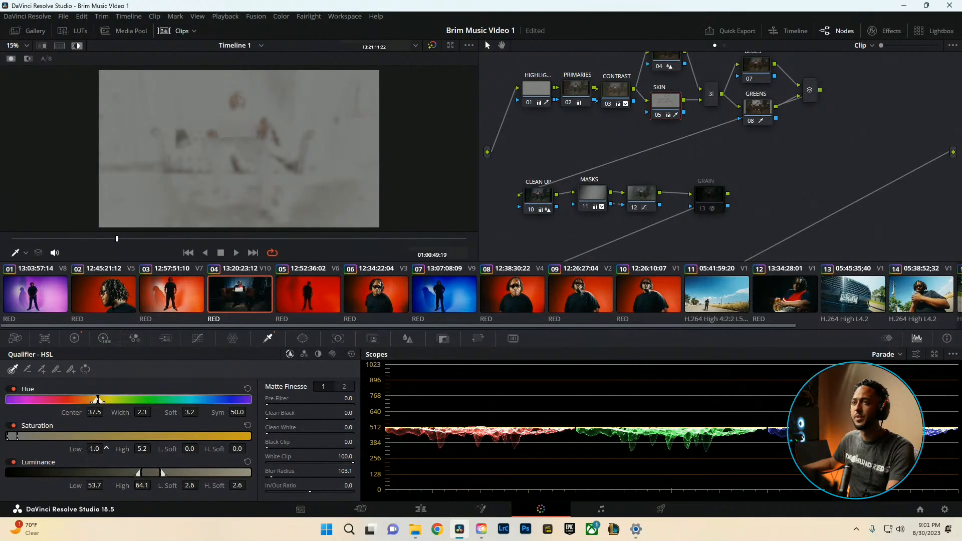
left_click_drag(100, 449, 107, 448)
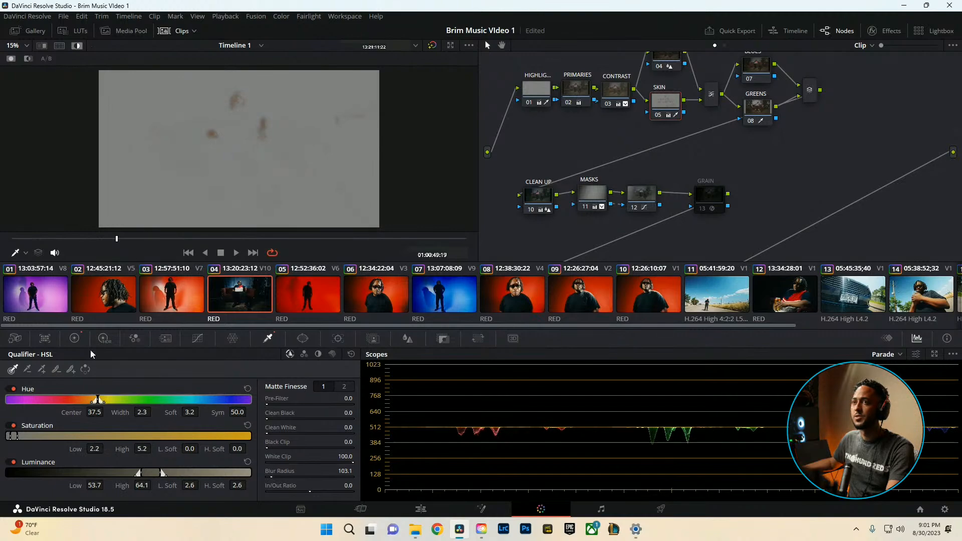
left_click(77, 45)
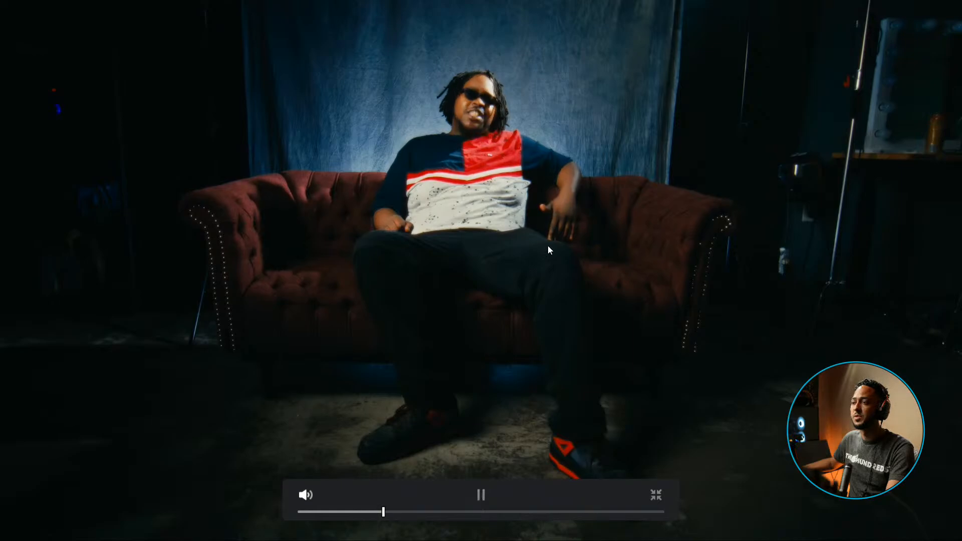
Review the wide couch shot with the refined skin key in full screen
key("space")
key("Escape")
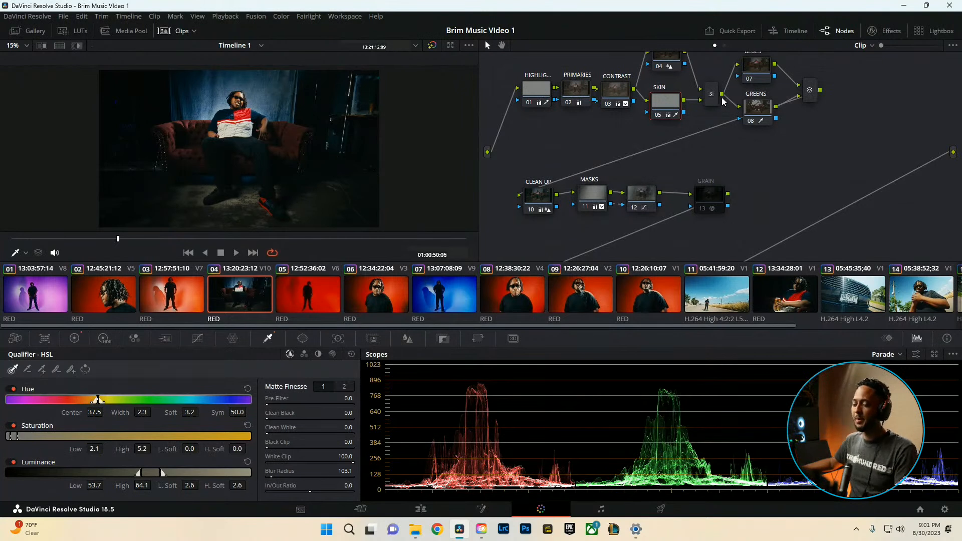
scroll(751, 168, "up", 2)
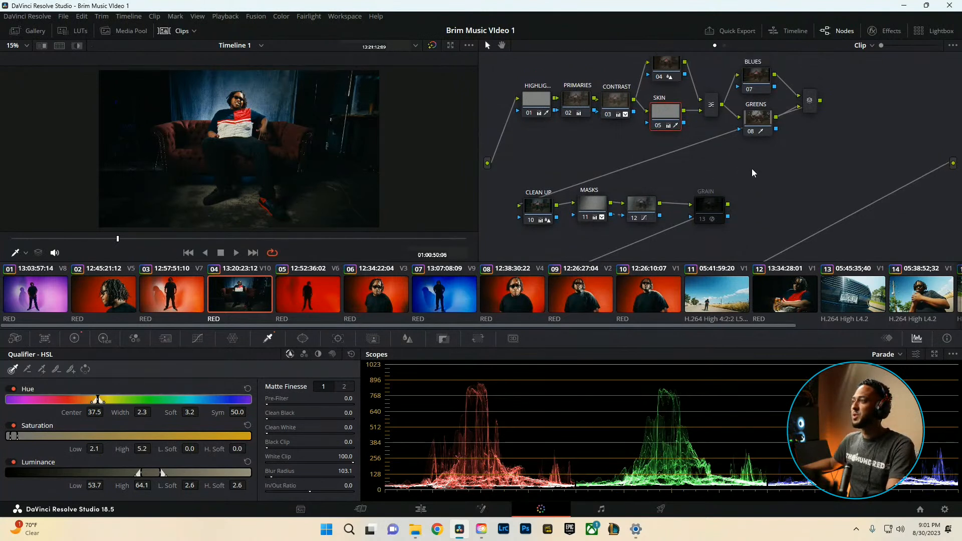
Lower the SKIN node's offset to 24.95 red, 24.47 green and 24.95 blue, and review the couch shot in full screen
scroll(744, 164, "down", 3)
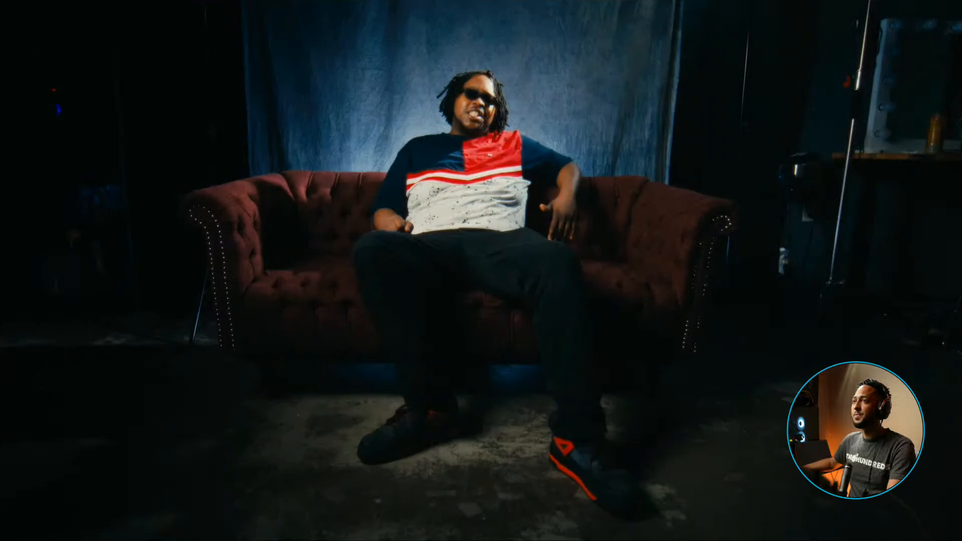
key("space")
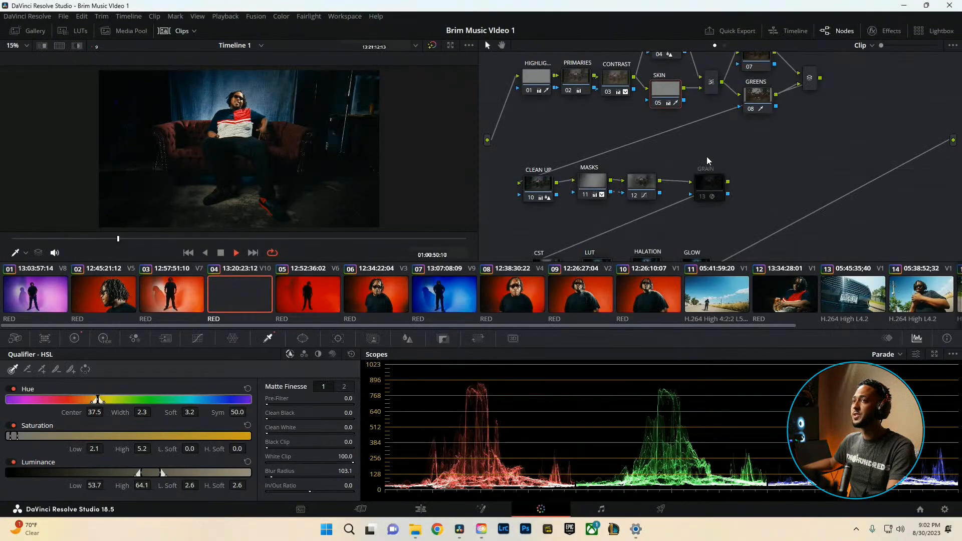
key("space")
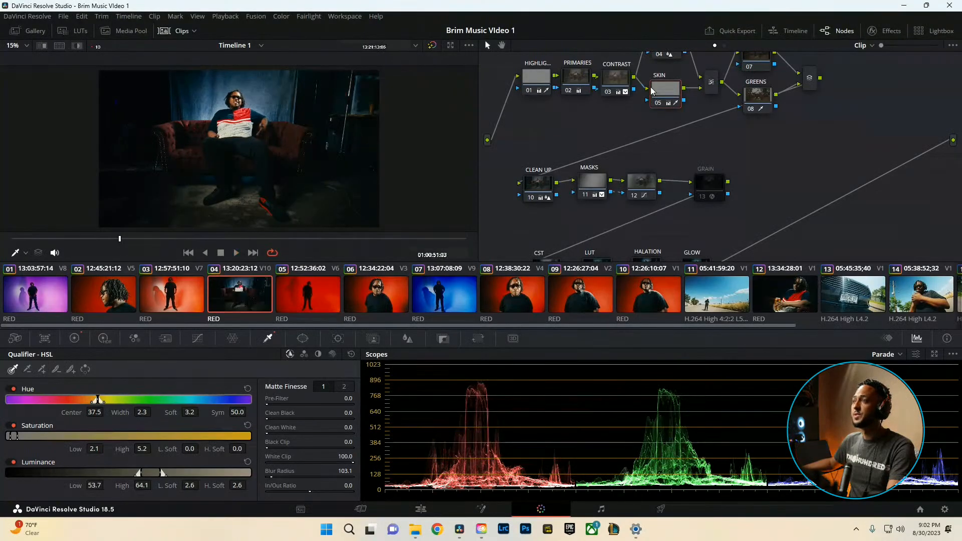
left_click(74, 339)
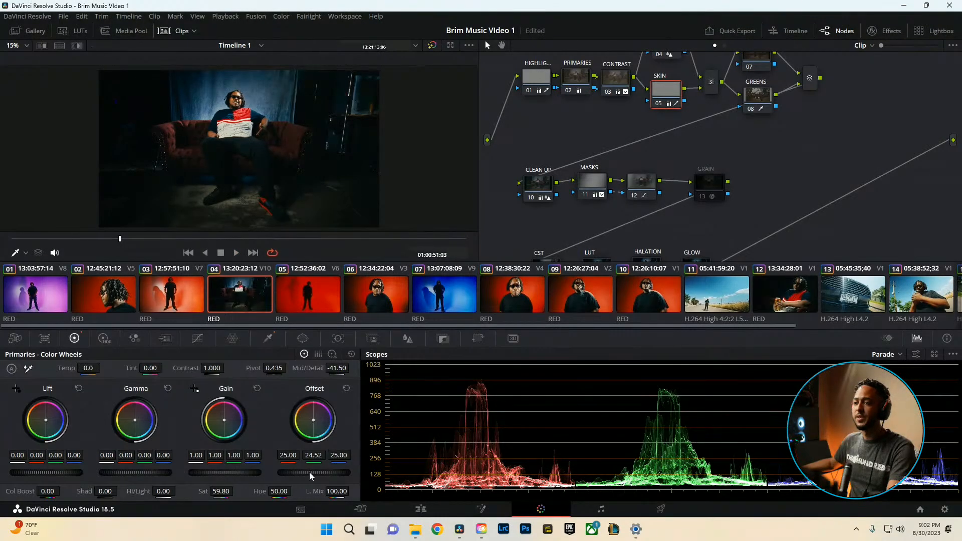
key("ctrl+f")
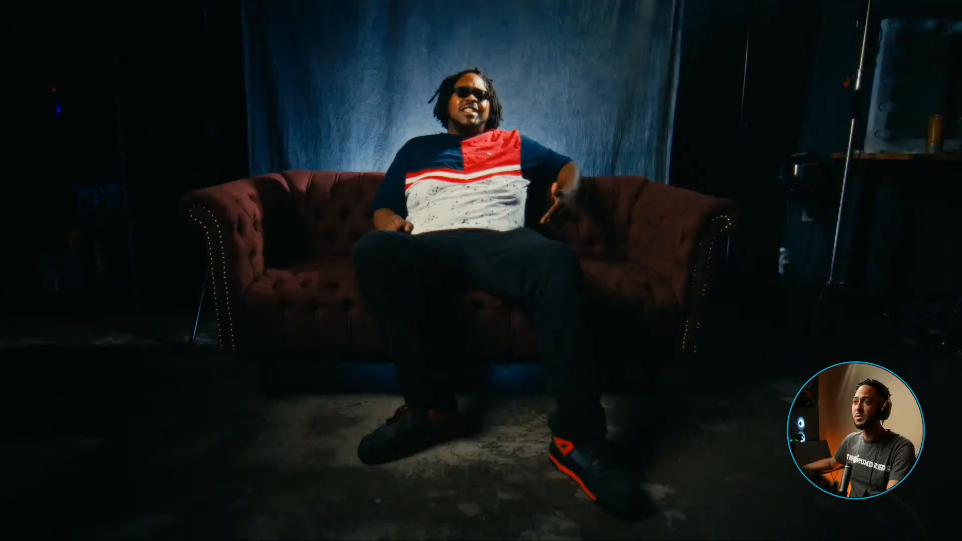
key("space")
key("space")
key("ctrl+f")
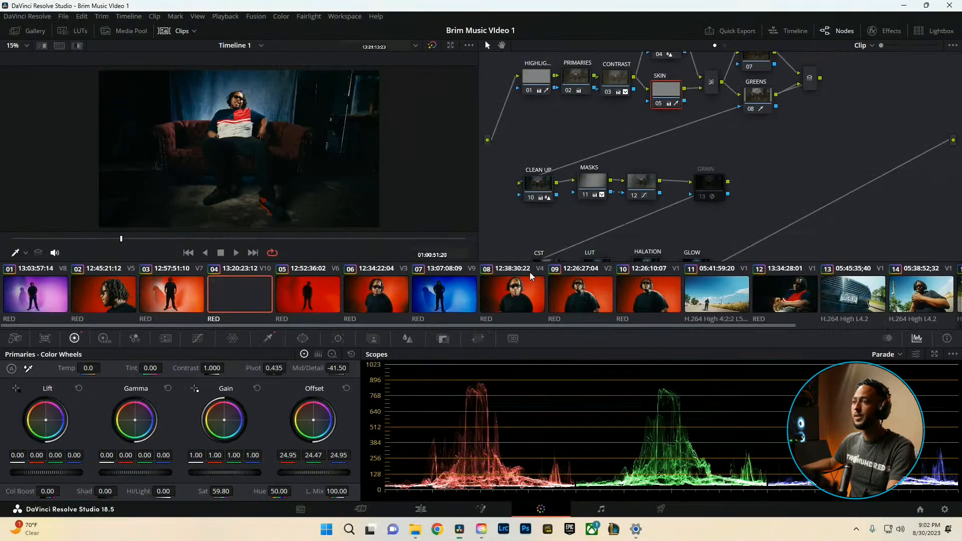
On the edit page, disable the clips on tracks V10 down to V3 so that only the V2 clip remains enabled
left_click(440, 507)
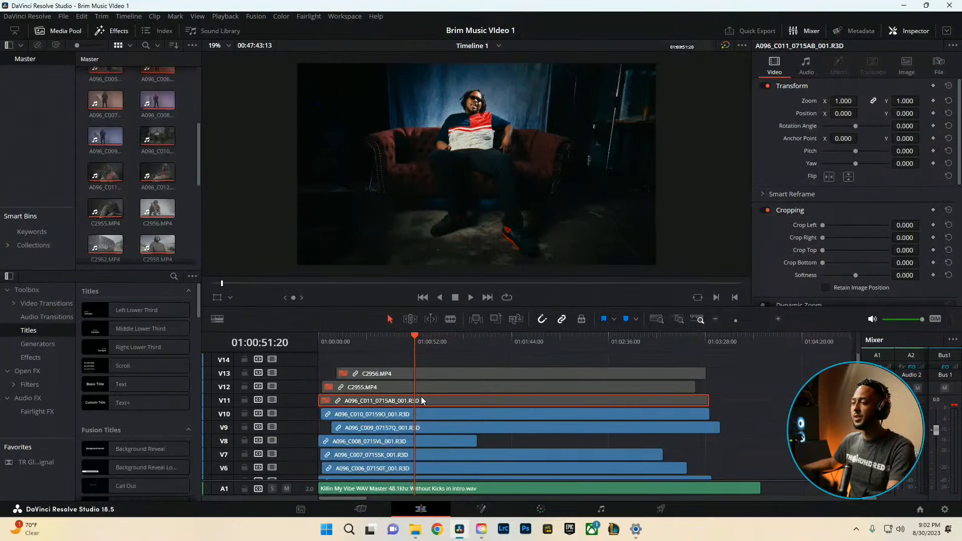
scroll(420, 398, "down", 1)
scroll(448, 379, "up", 2)
scroll(449, 404, "down", 3)
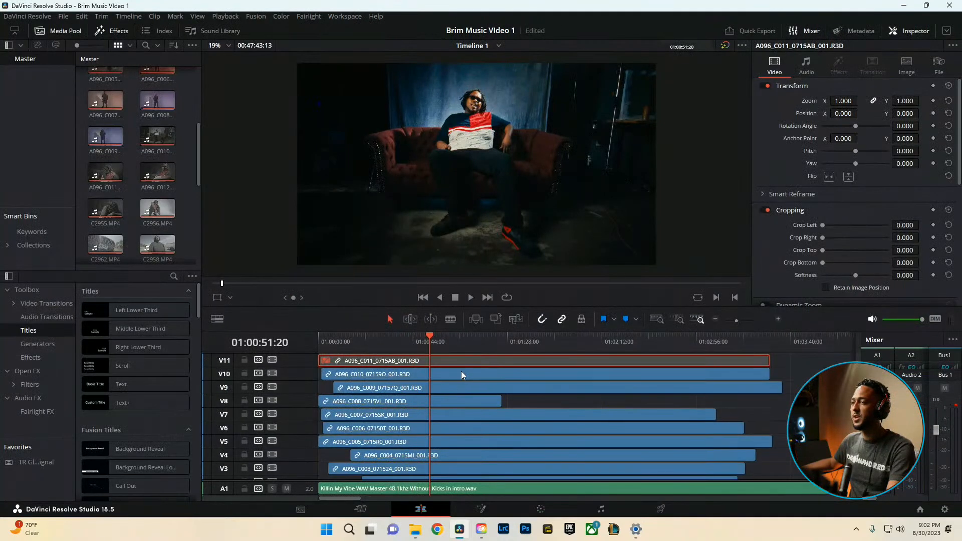
left_click(461, 373)
key("d")
left_click(458, 387)
key("d")
left_click(455, 400)
key("d")
left_click(451, 414)
key("d")
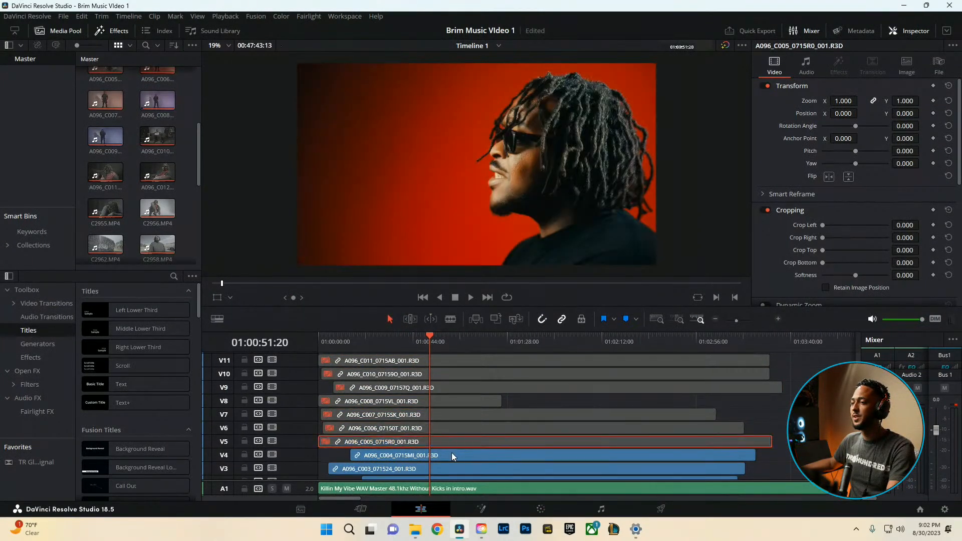
left_click(452, 453)
key("d")
scroll(481, 445, "down", 2)
left_click(481, 446)
key("d")
Play the graded red-background V2 clip in full screen to judge its playback performance
left_click(437, 344)
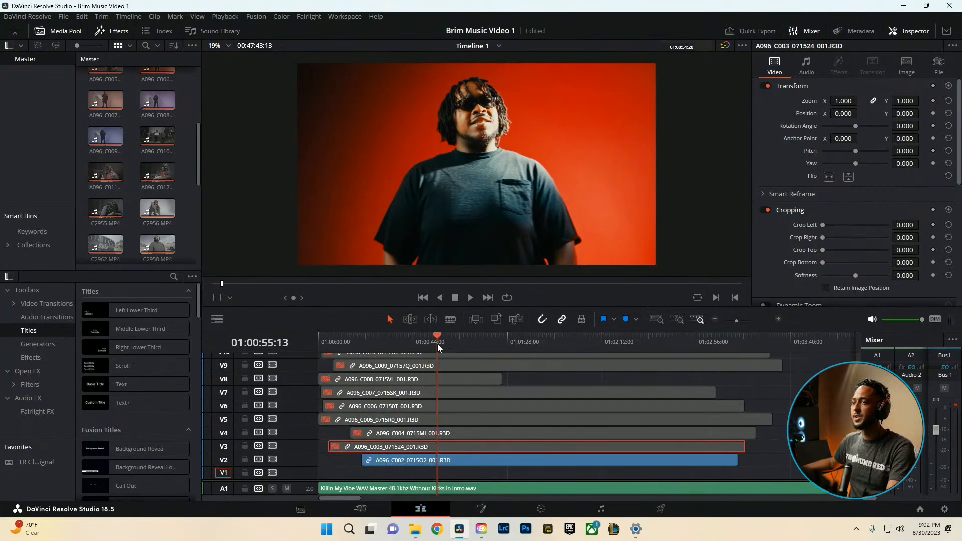
key("space")
key("ctrl+f")
key("space")
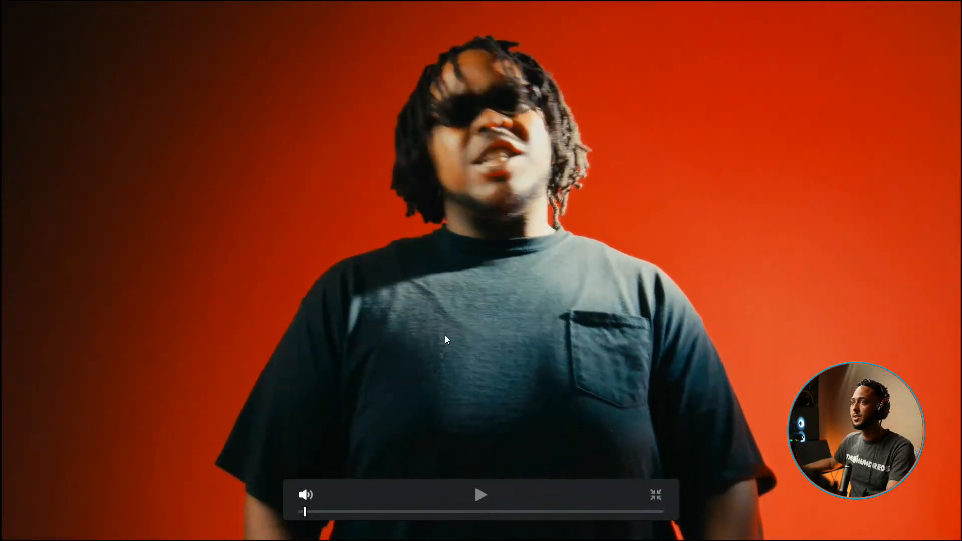
key("Escape")
key("ctrl+f")
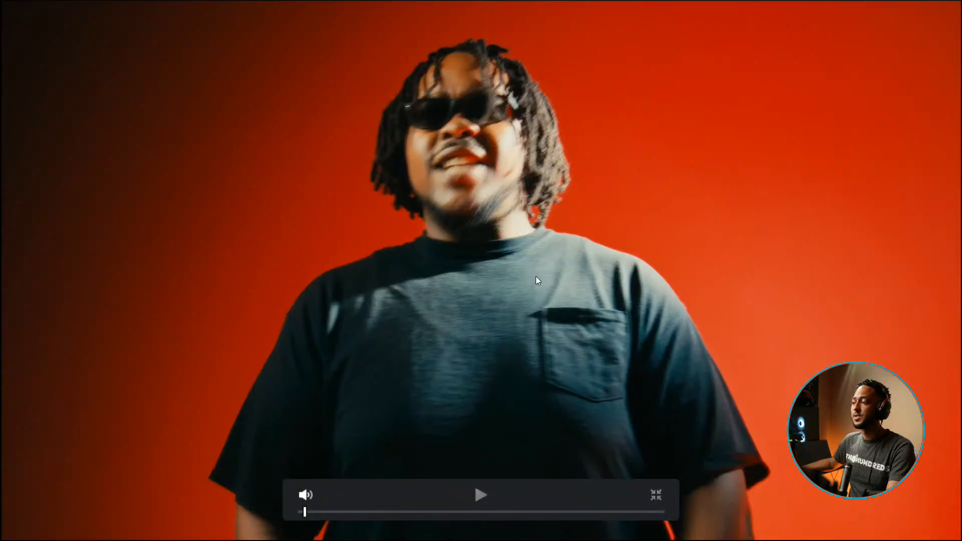
key("Escape")
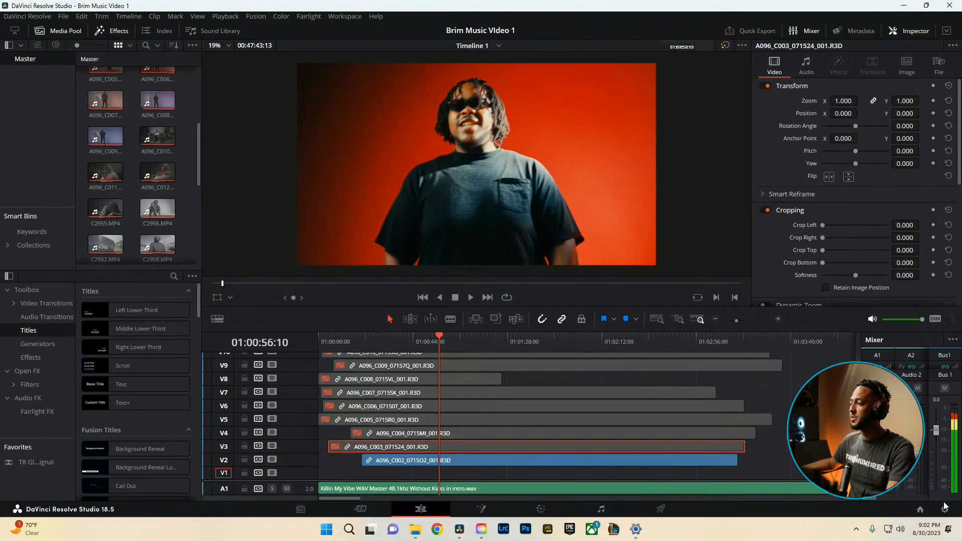
Set the project's timeline resolution to 1280 x 720 HD 720P and save the settings
key("shift+9")
left_click(498, 110)
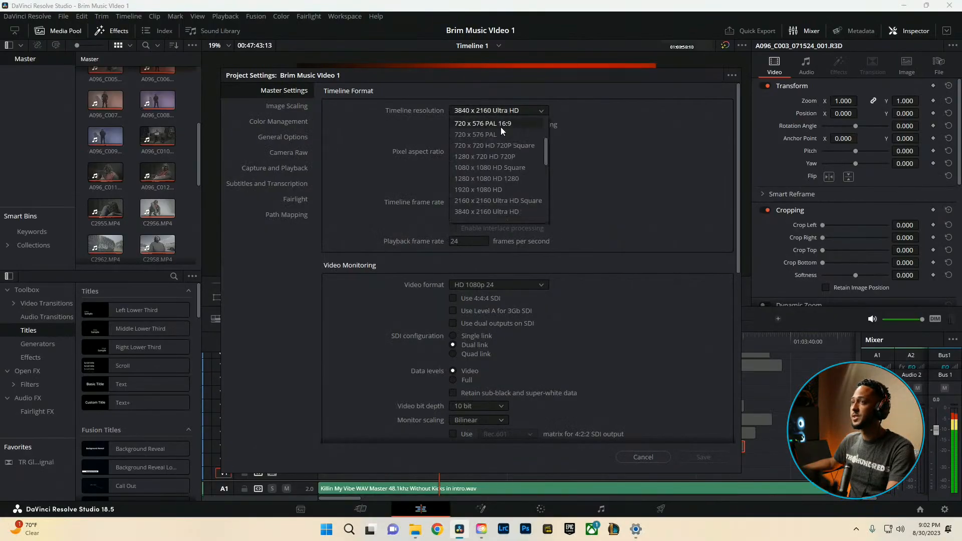
left_click(488, 156)
left_click(688, 457)
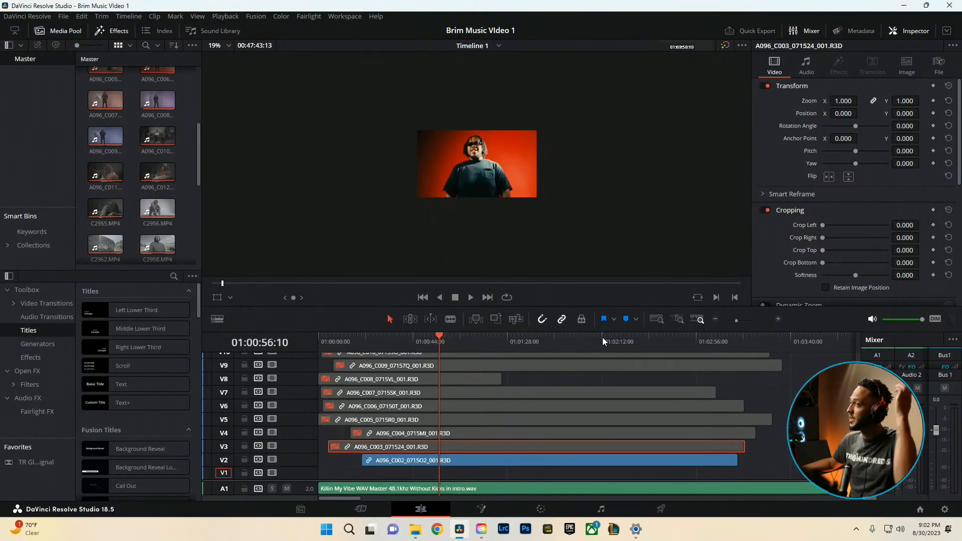
Enlarge the viewer image and play the V2 clip in full screen at the reduced timeline resolution
scroll(471, 158, "up", 5)
left_click(427, 342)
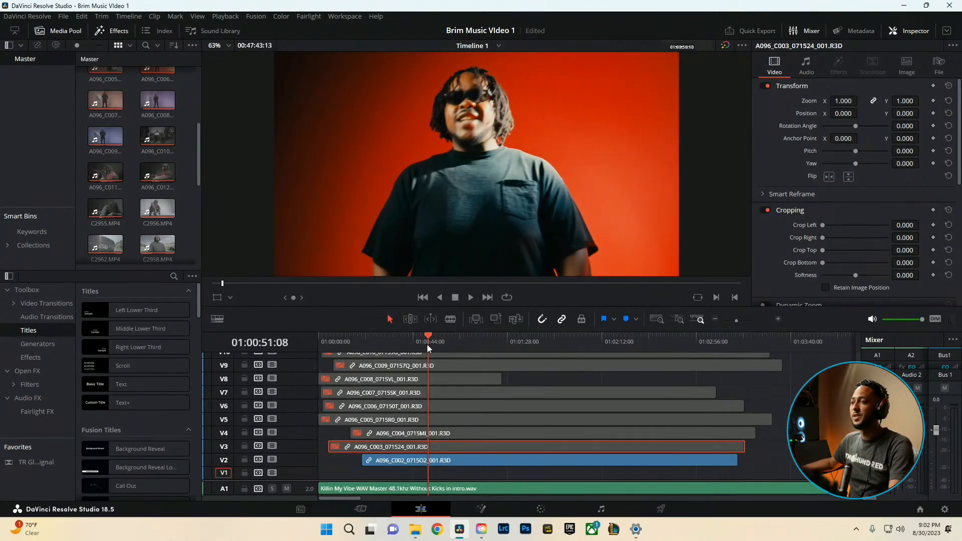
key("space")
key("ctrl+f")
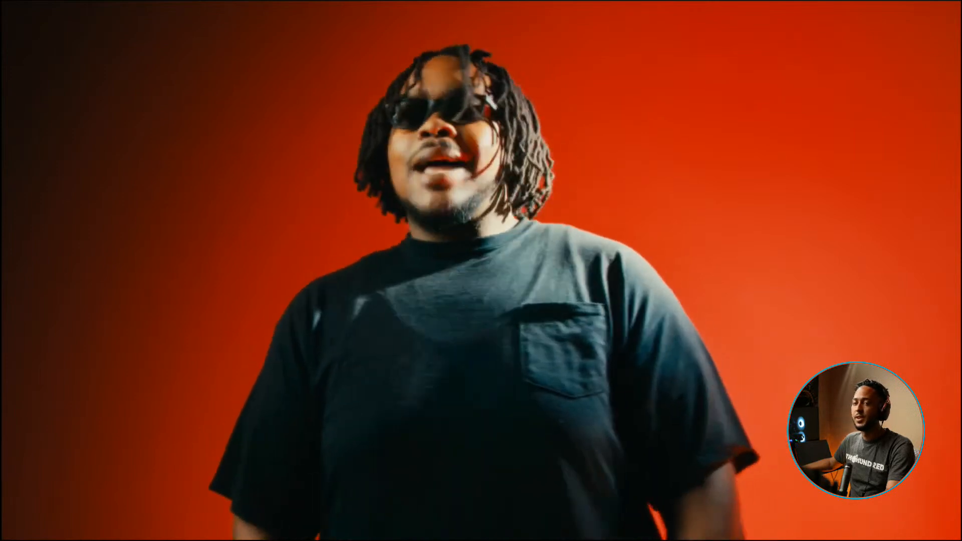
key("Escape")
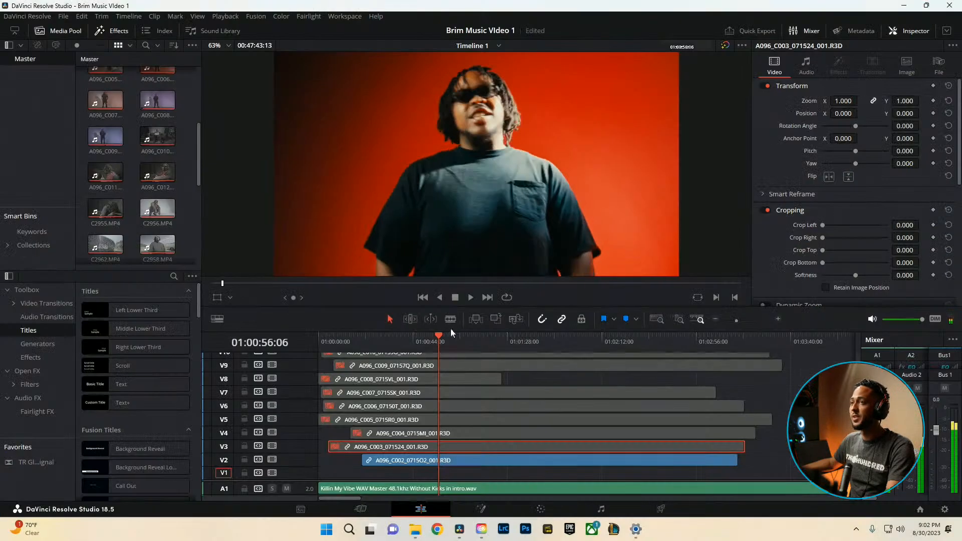
Bypass the color grades and play the ungraded V2 clip A096_C002 in full screen
left_click(521, 338)
left_click(544, 460)
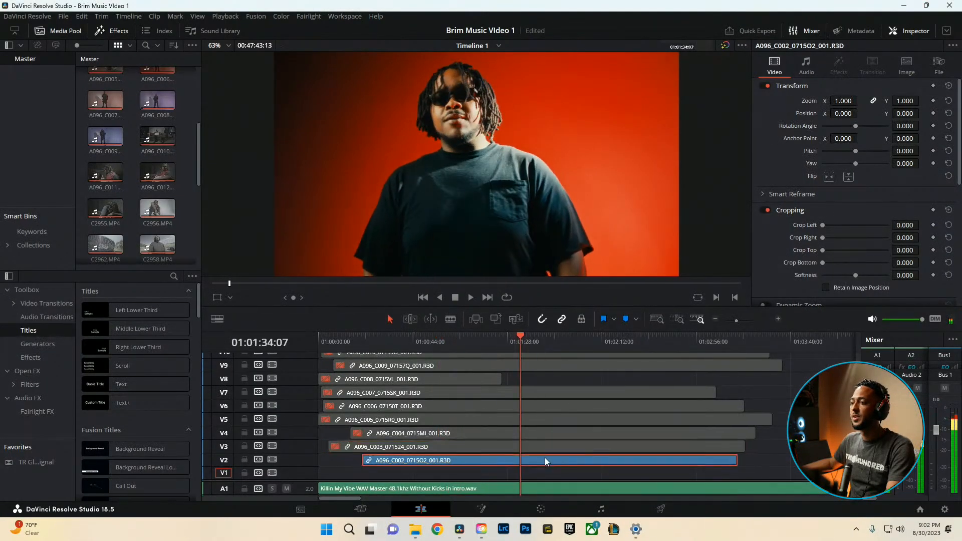
left_click(724, 45)
left_click_drag(472, 342, 465, 340)
key("space")
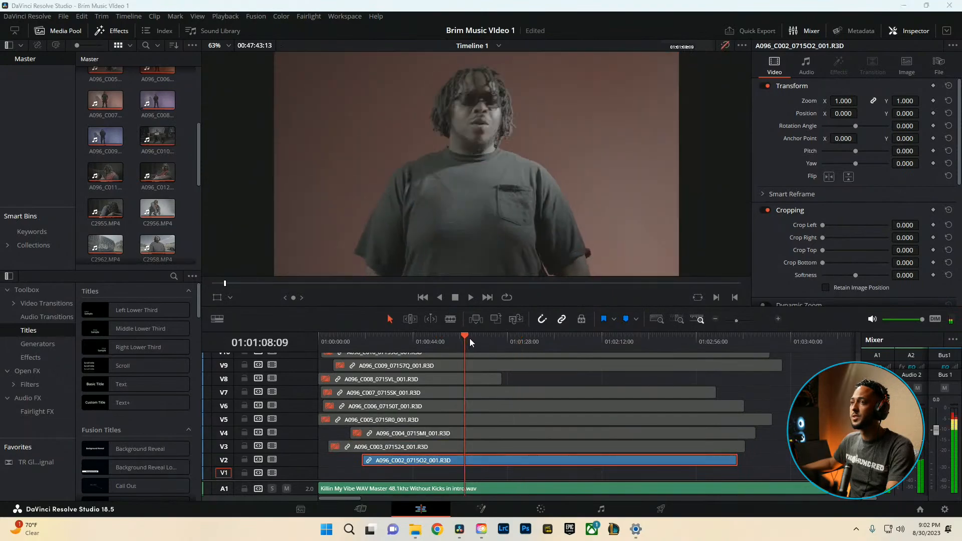
key("ctrl+f")
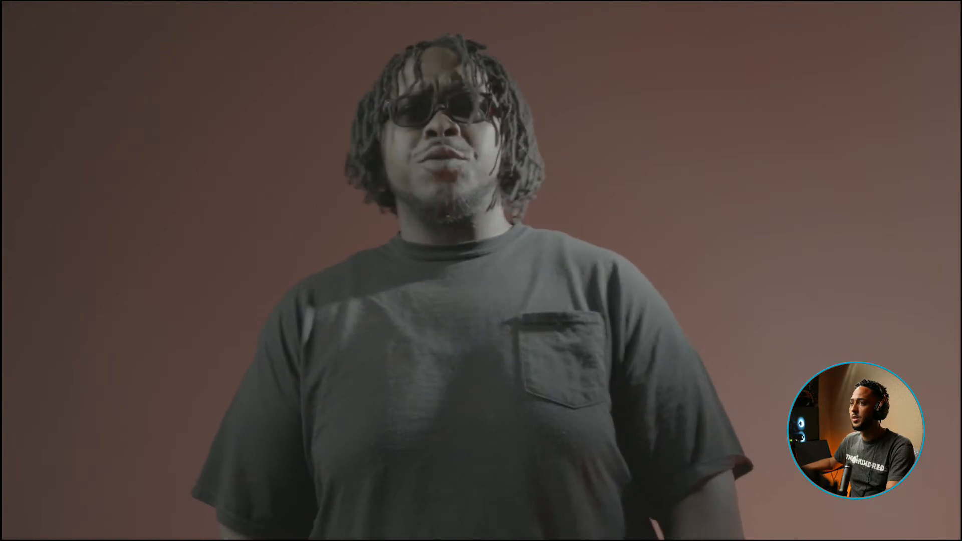
key("Escape")
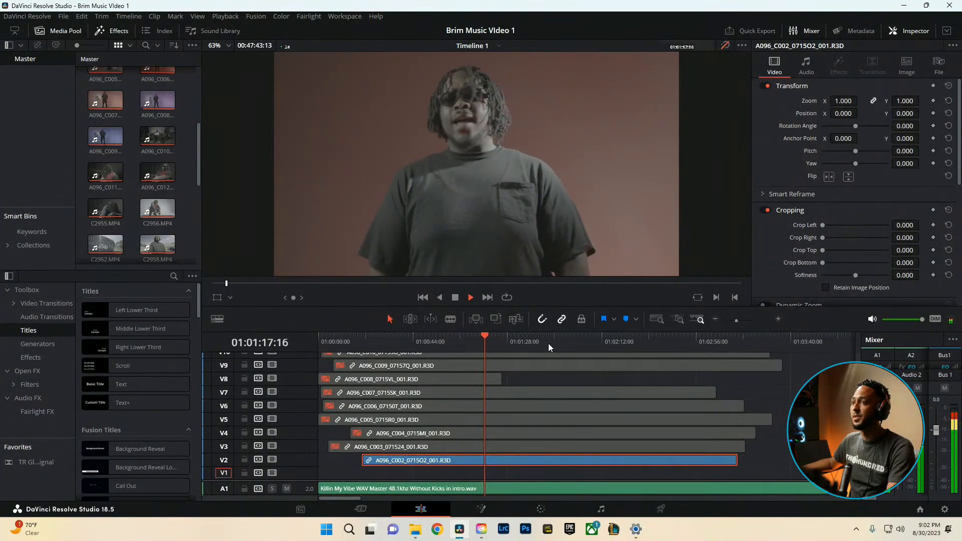
Stop playback and box-select the clips further along the timeline, past the stacked takes
scroll(490, 428, "up", 3)
key("space")
scroll(492, 427, "down", 5)
scroll(427, 438, "down", 3)
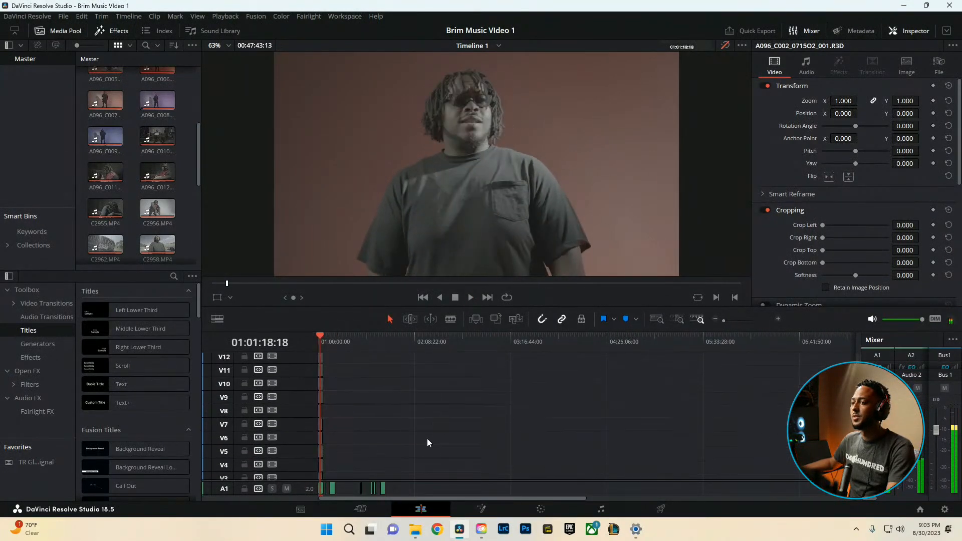
scroll(389, 452, "up", 5)
scroll(505, 457, "down", 3)
mouse_move(781, 436)
left_mouse_down()
mouse_move(728, 491)
mouse_move(375, 483)
left_mouse_up()
scroll(391, 435, "up", 4)
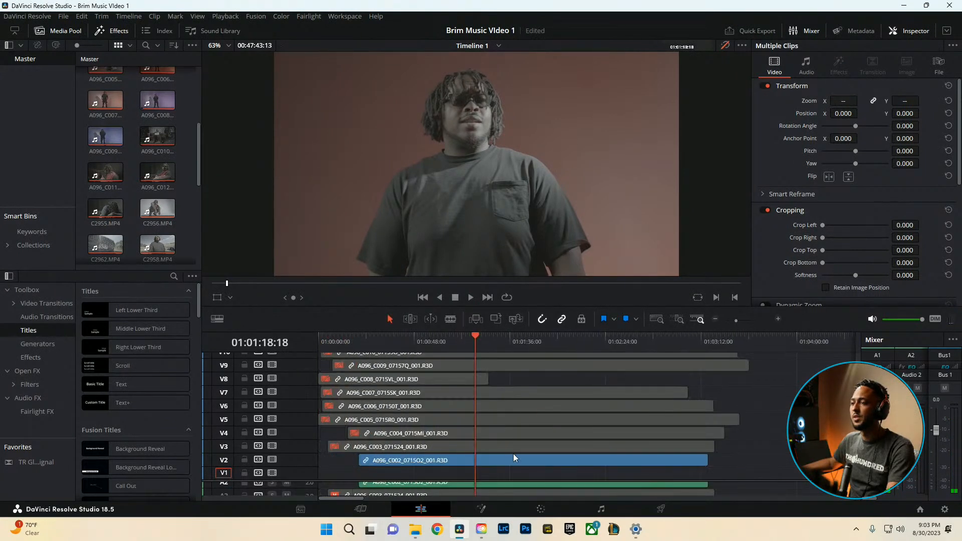
Play the ungraded V2 clip from the current frame and again from a later point to check smoothness
key("space")
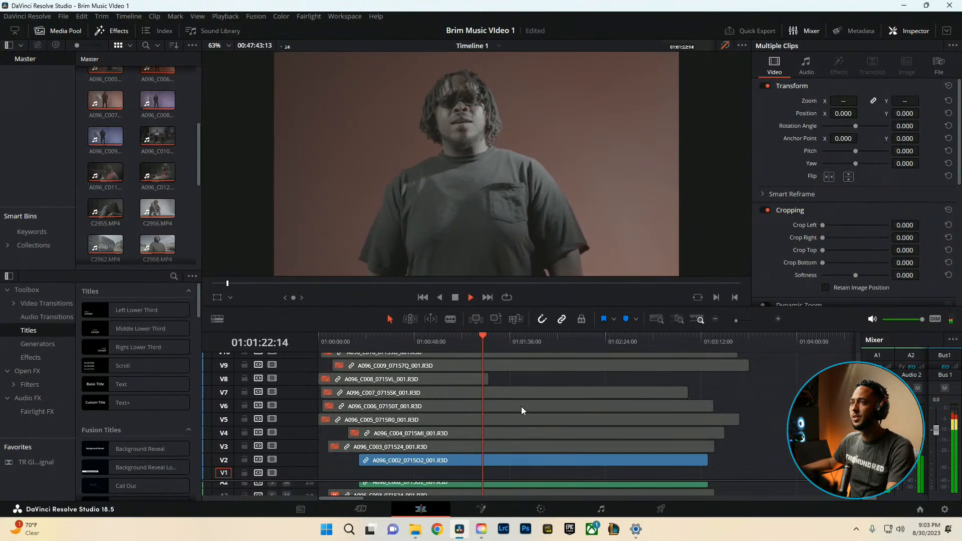
left_click_drag(527, 342, 539, 345)
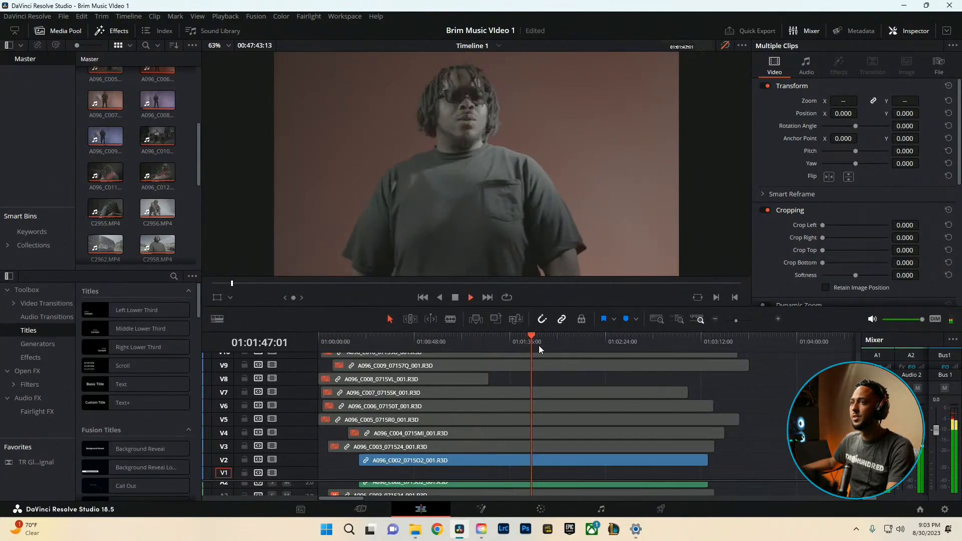
key("space")
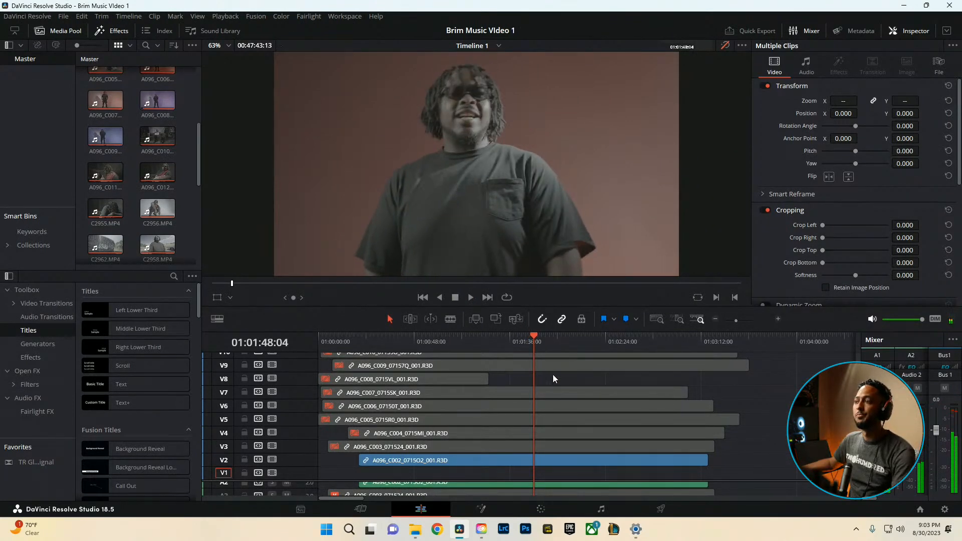
Look through the project's capture and playback settings
left_click(944, 509)
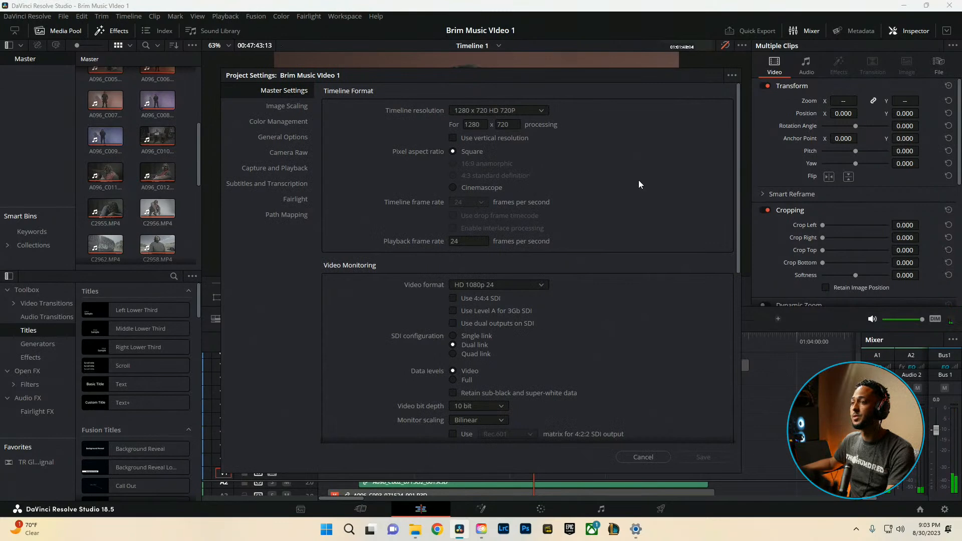
left_click(269, 167)
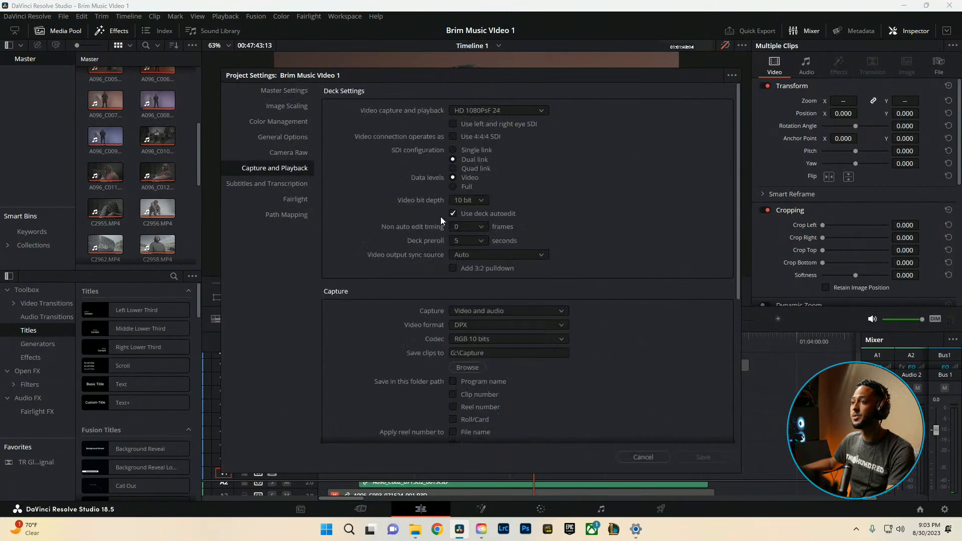
scroll(407, 265, "down", 5)
scroll(377, 304, "up", 5)
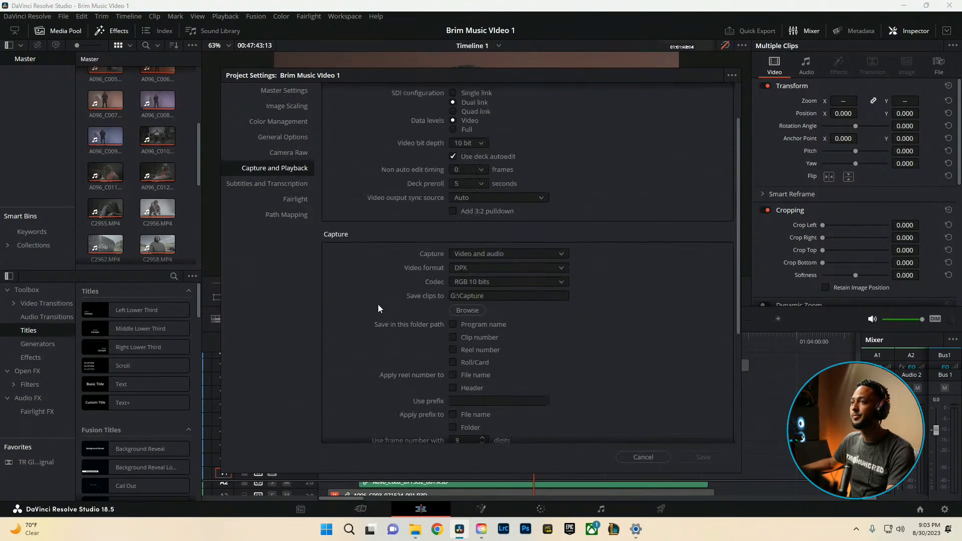
In the master project settings, set the cache files location to Local Disk (C:)
left_click(301, 91)
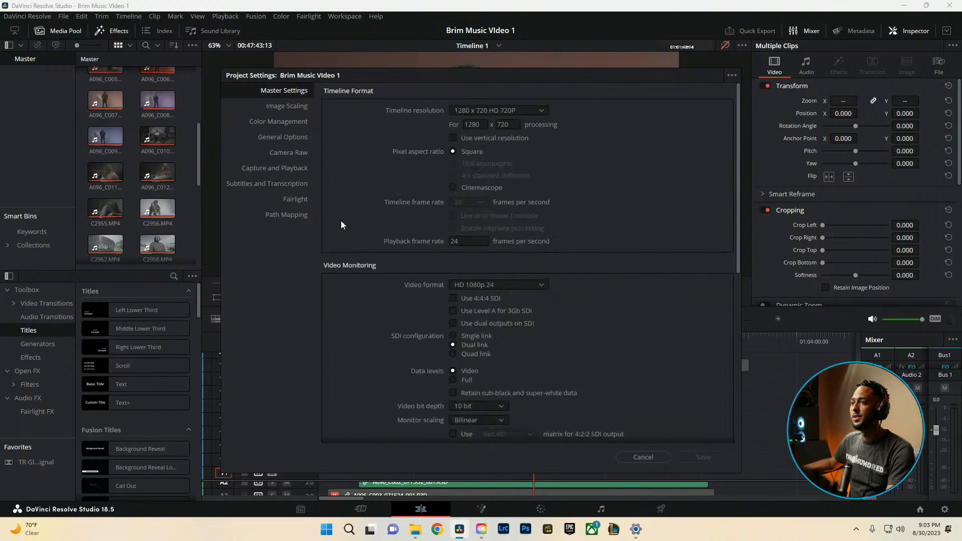
scroll(351, 235, "down", 10)
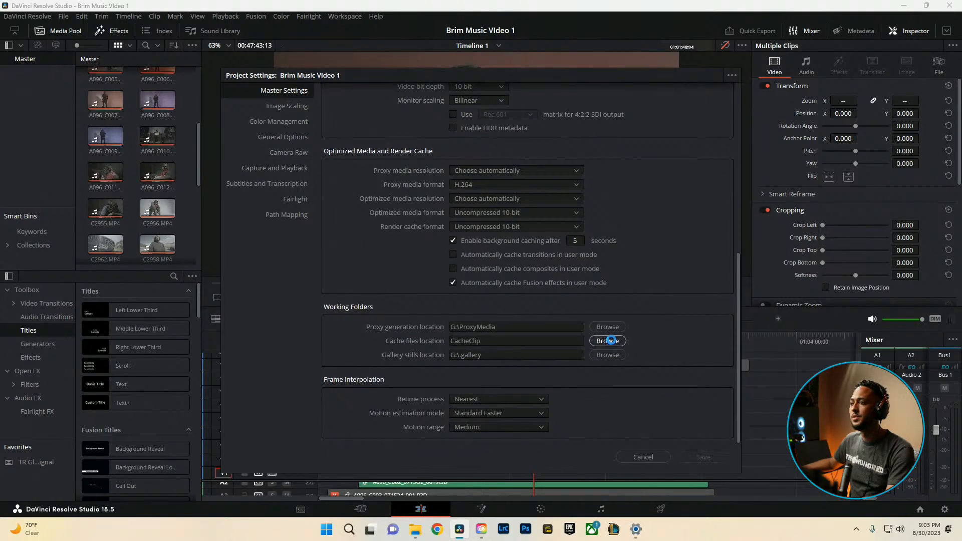
left_click(607, 341)
left_click(266, 334)
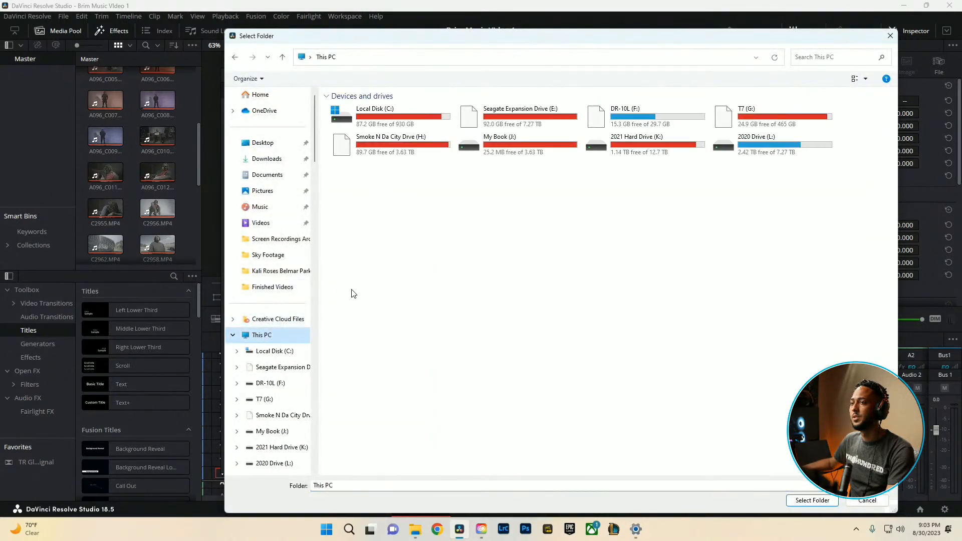
double_click(370, 119)
left_click(816, 502)
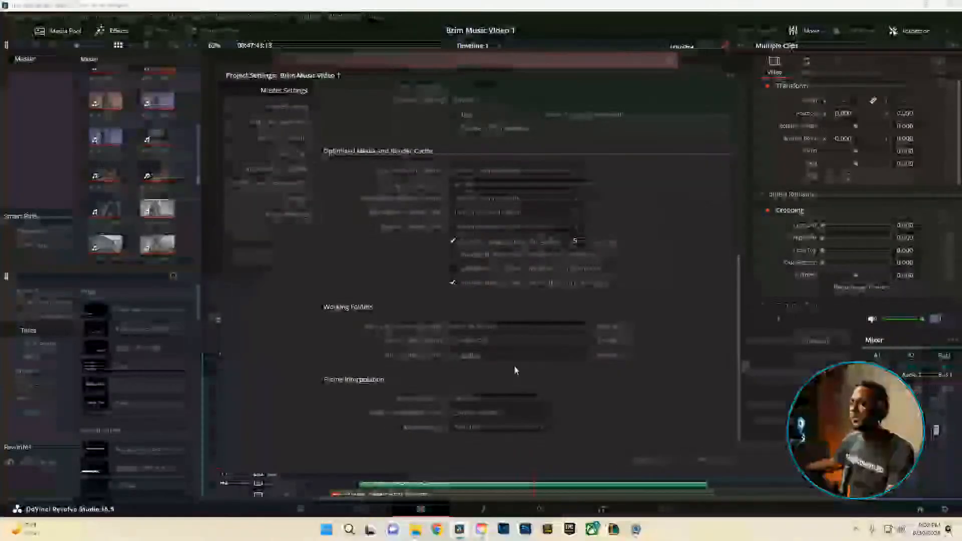
Set the proxy generation location in the project's working folders to Local Disk (C:)
left_click(608, 326)
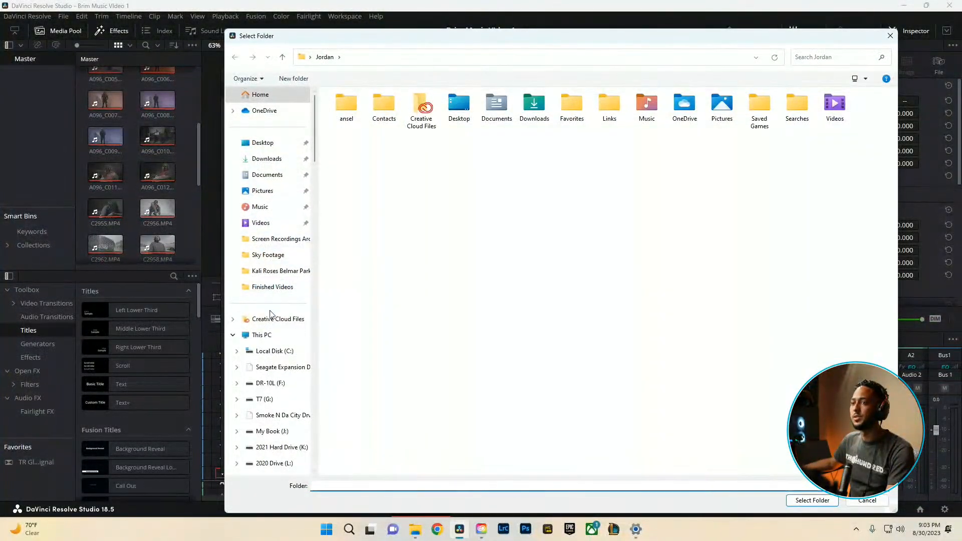
left_click(265, 335)
double_click(366, 119)
left_click(816, 502)
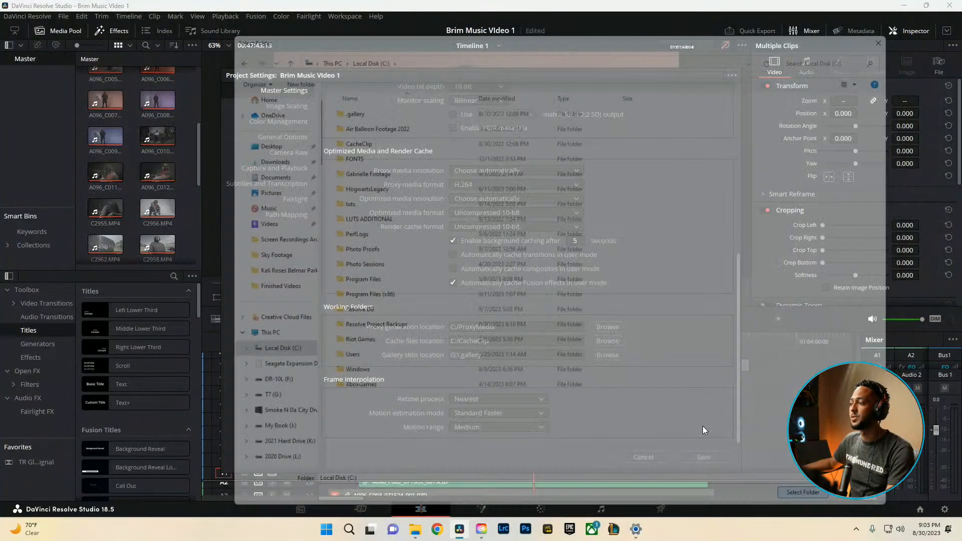
Set the gallery stills location to Local Disk (C:) and save the project settings
left_click(603, 355)
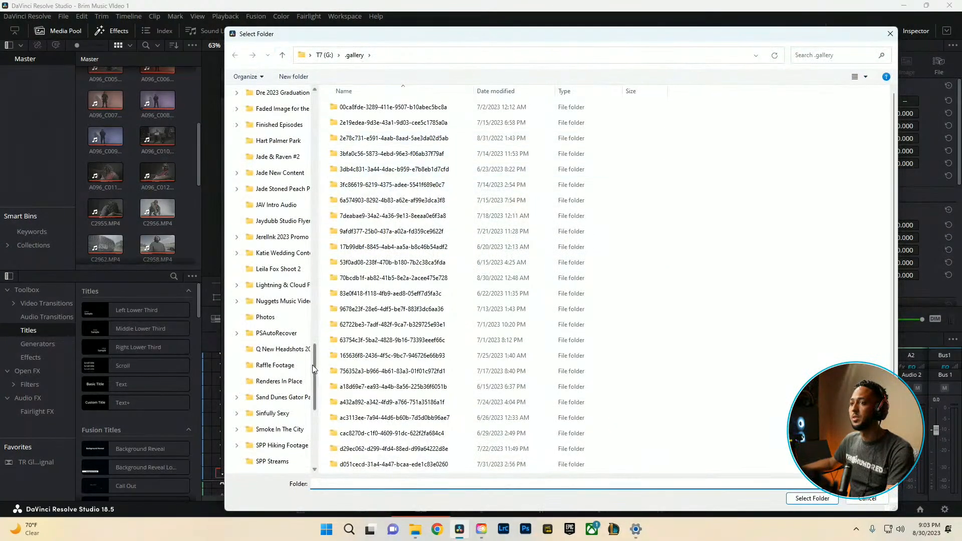
left_click_drag(313, 364, 289, 140)
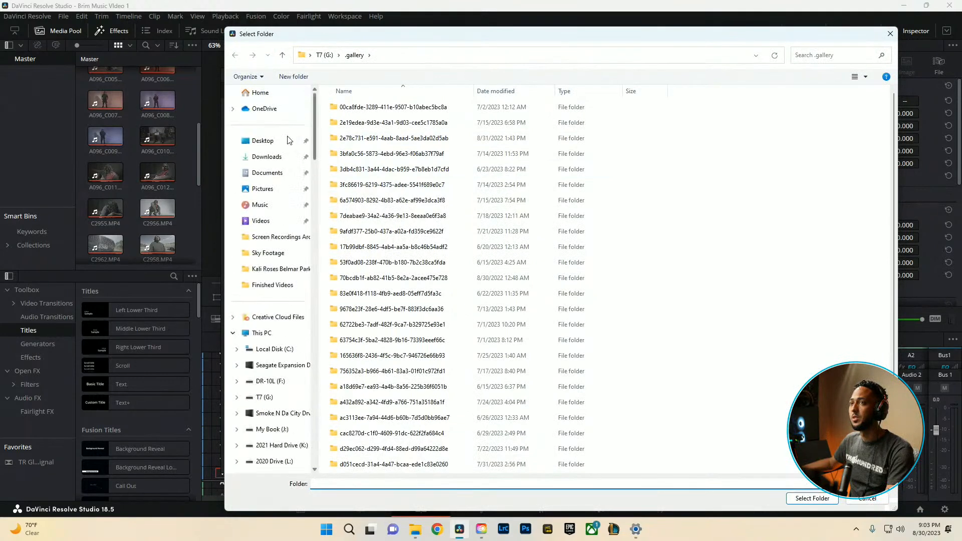
left_click(258, 332)
double_click(384, 111)
left_click(806, 498)
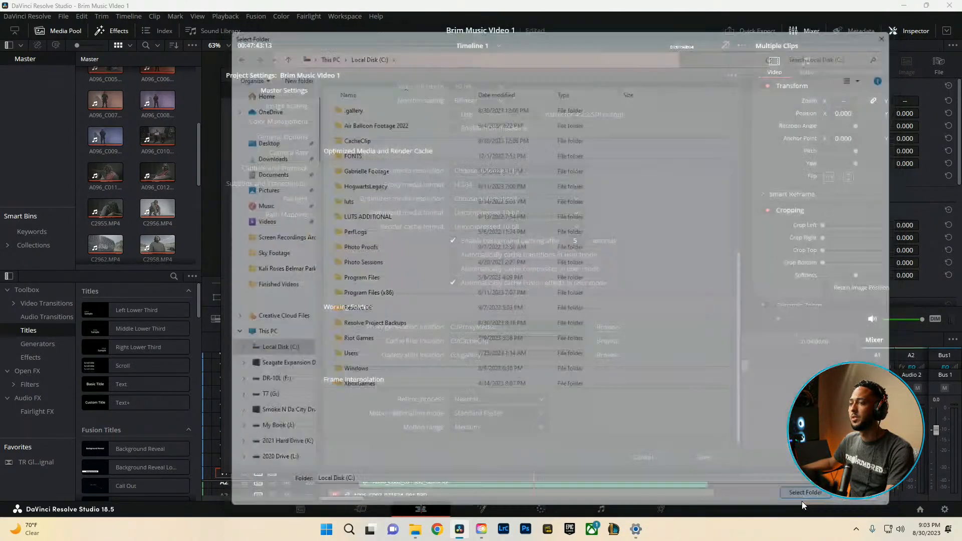
left_click(698, 458)
left_click(560, 304)
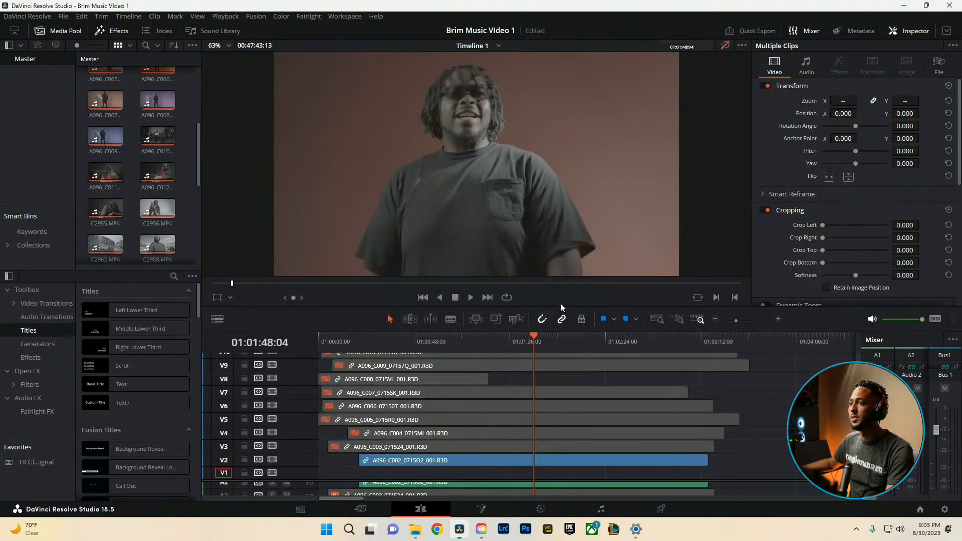
Play the V2 clip from about 01:01:08 and again from about 01:02:14 to check smoothness
left_click(453, 341)
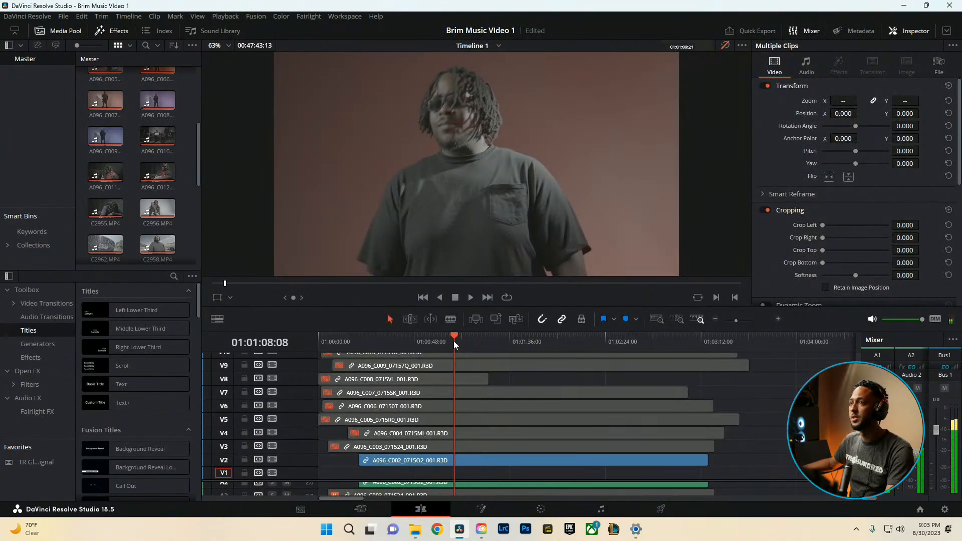
key("space")
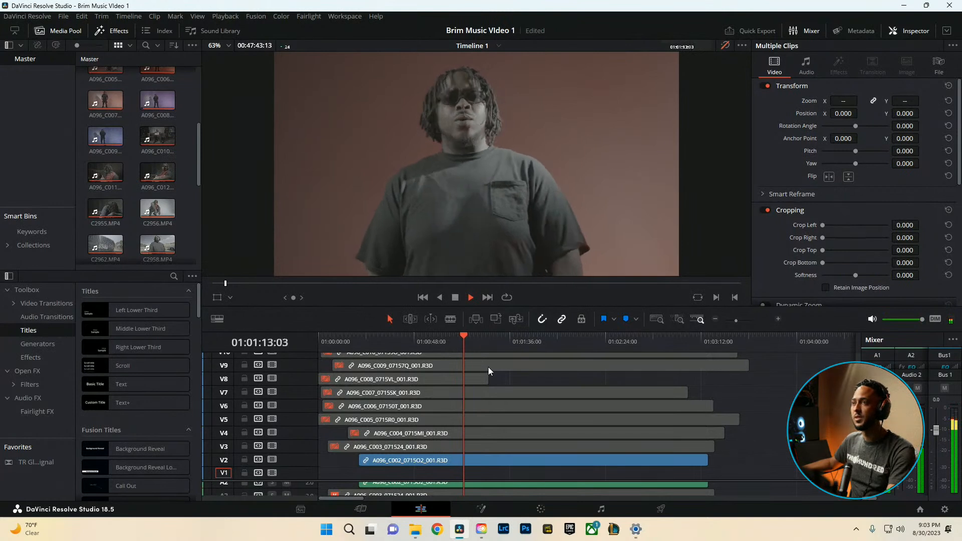
key("space")
left_click(586, 341)
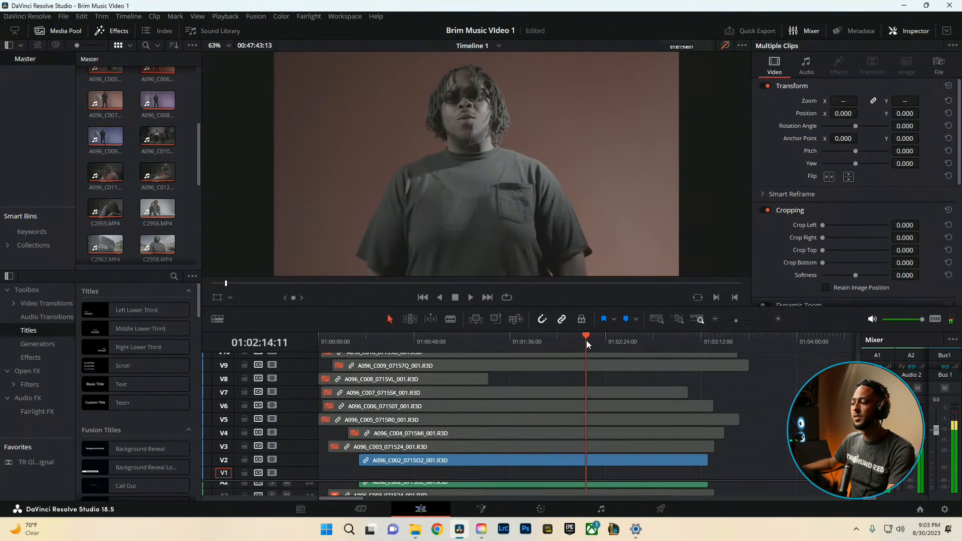
key("space")
key("space")
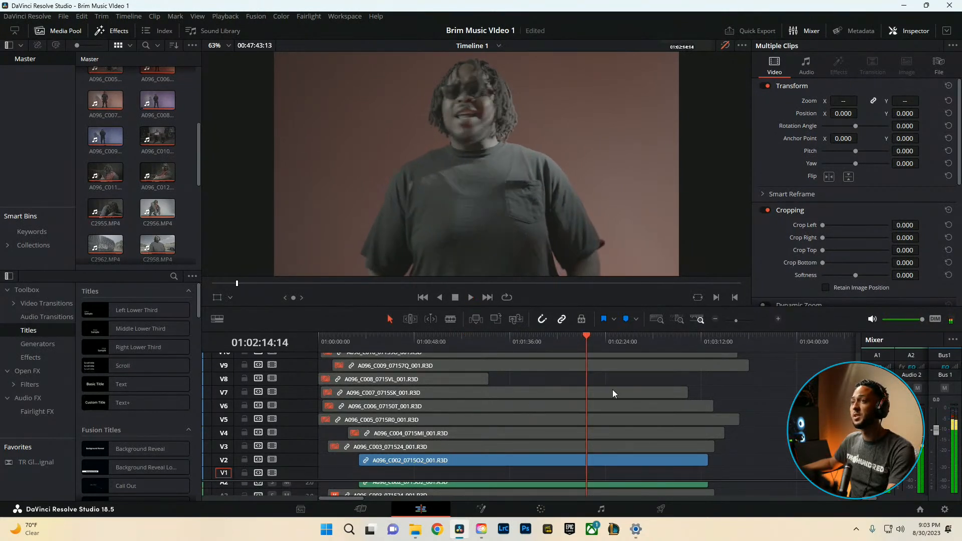
key("space")
key("space")
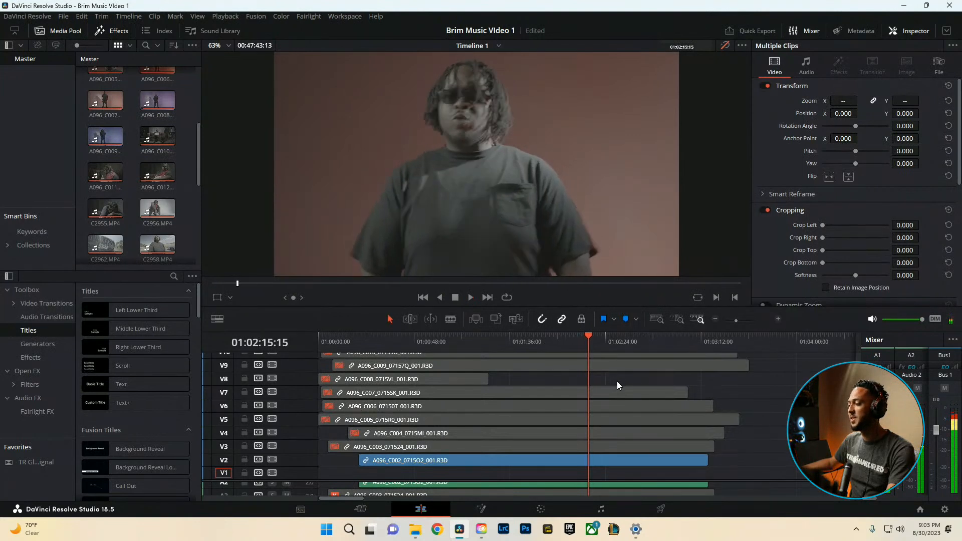
key("space")
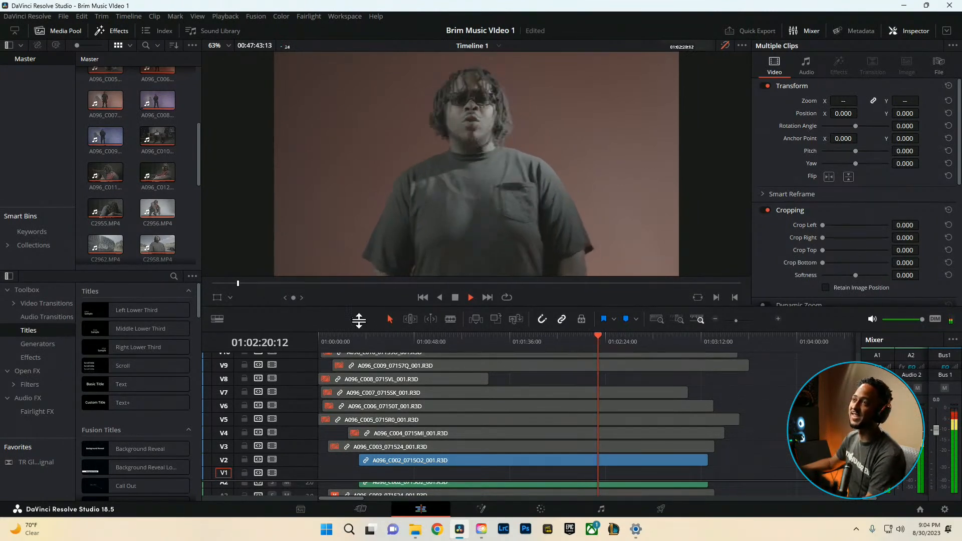
key("space")
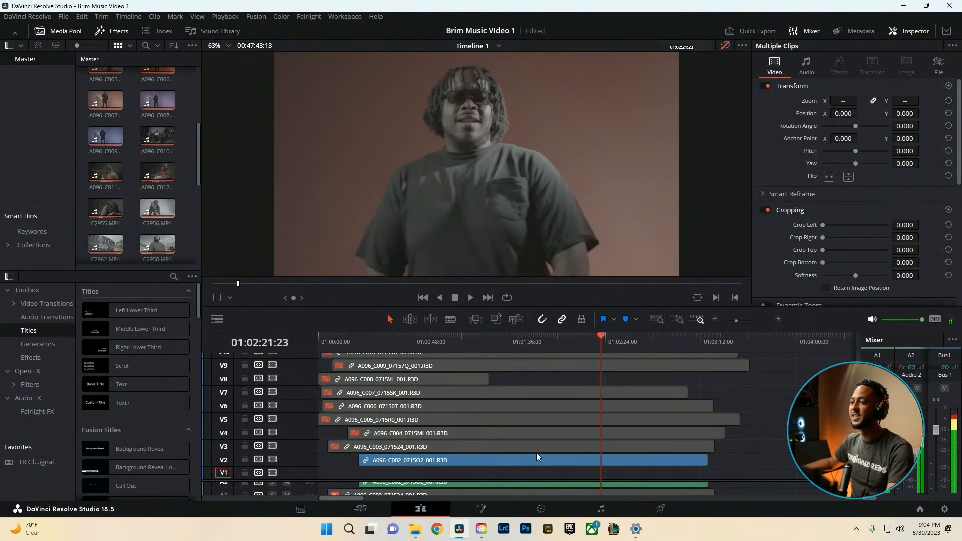
Enable the V3 clip, disable the V2 clip, and play the V3 take at two points of the timeline
left_click(541, 446)
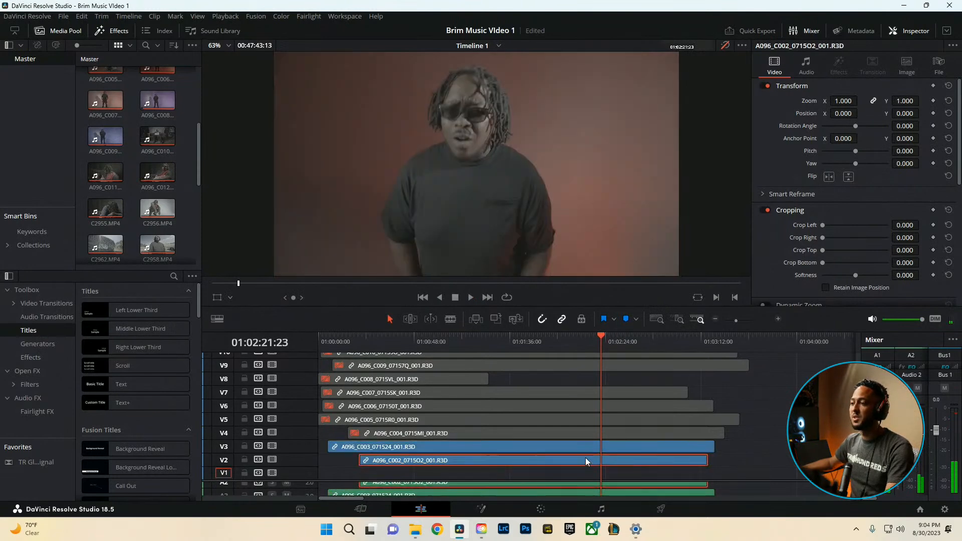
left_click(585, 459, "ctrl")
key("space")
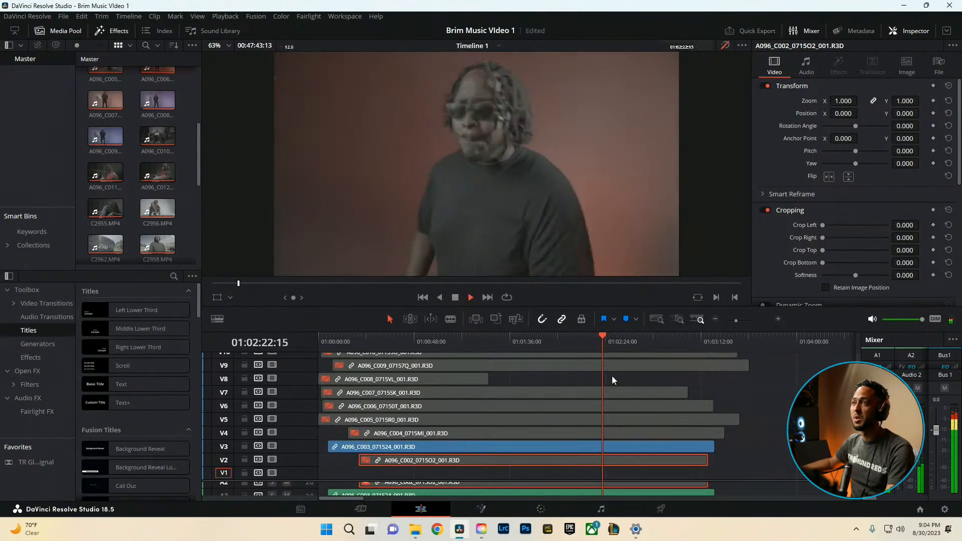
key("space")
left_click(430, 342)
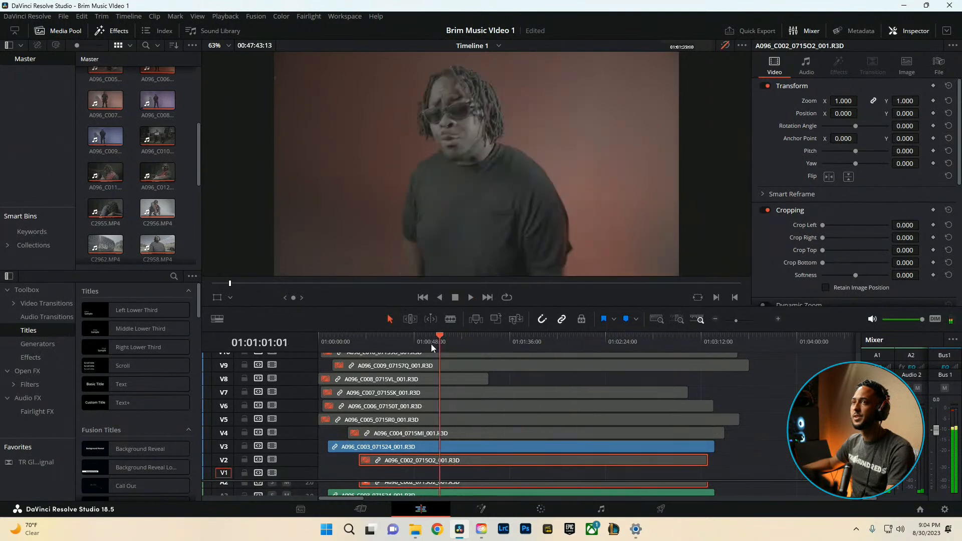
key("space")
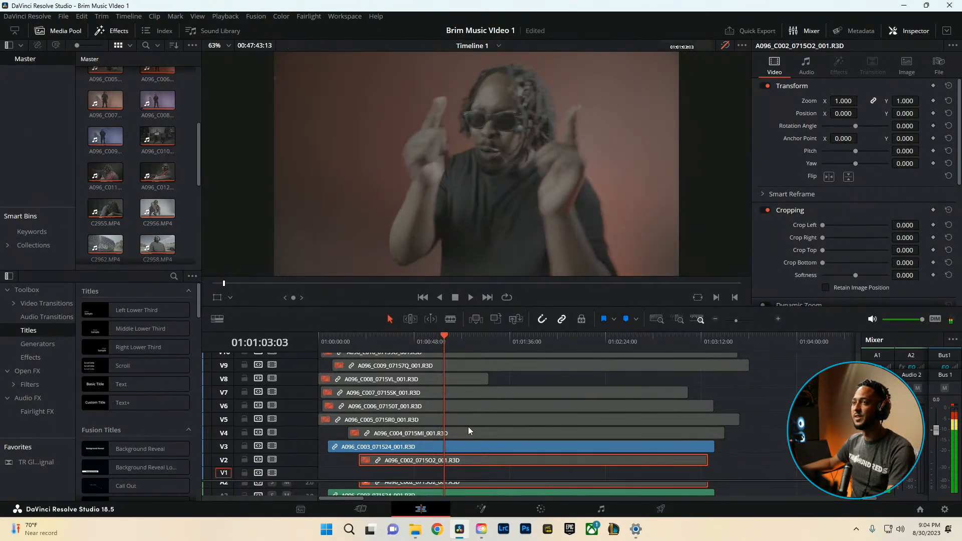
key("space")
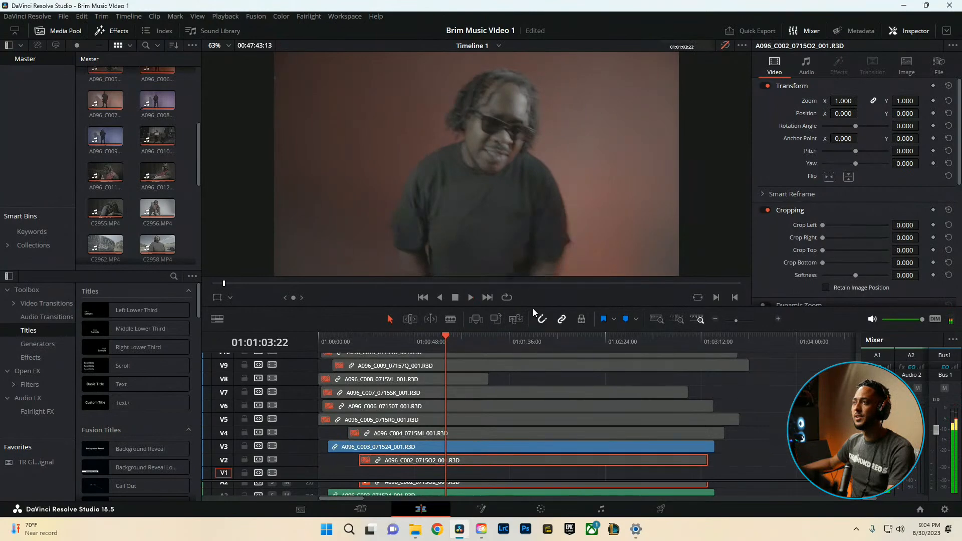
Lock the A1 music track so cuts leave it untouched
left_click(225, 17)
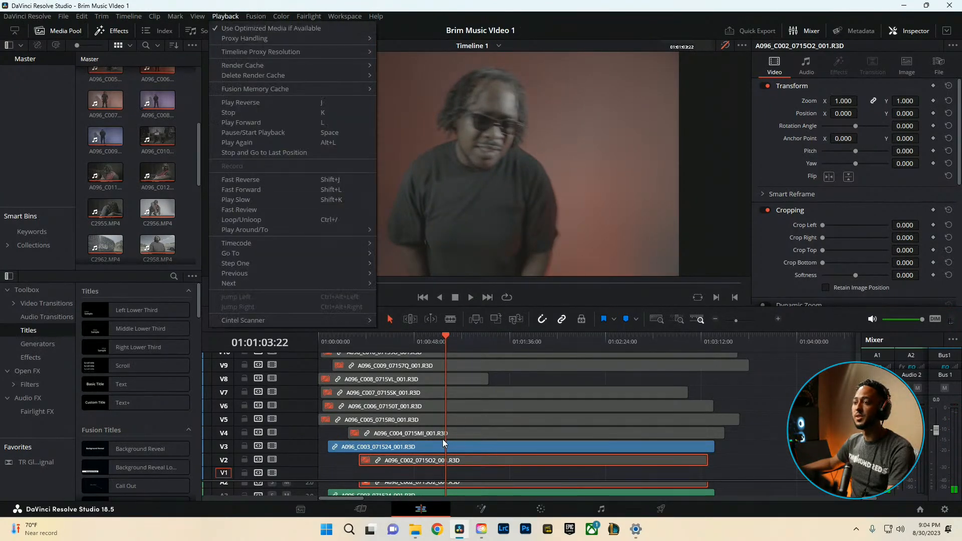
left_click(487, 456)
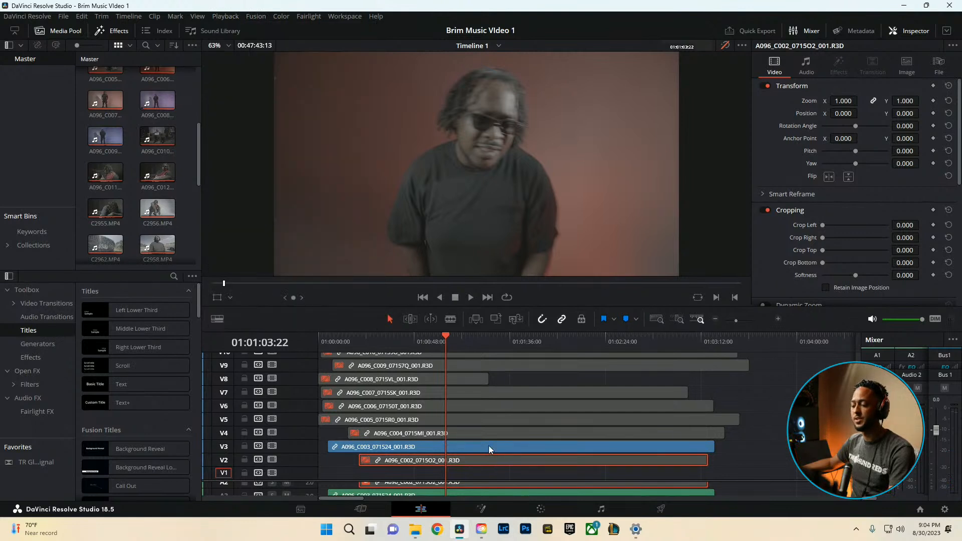
scroll(329, 485, "up", 2)
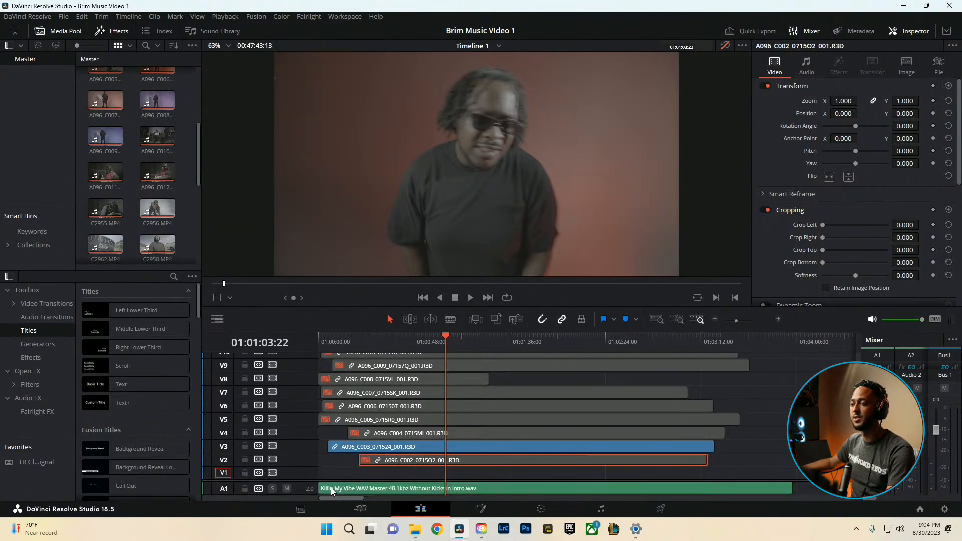
left_click(244, 489)
Cut all stacked takes at 01:01:03:22 and 01:01:09:21, and return the playhead to the first cut
left_click(479, 471)
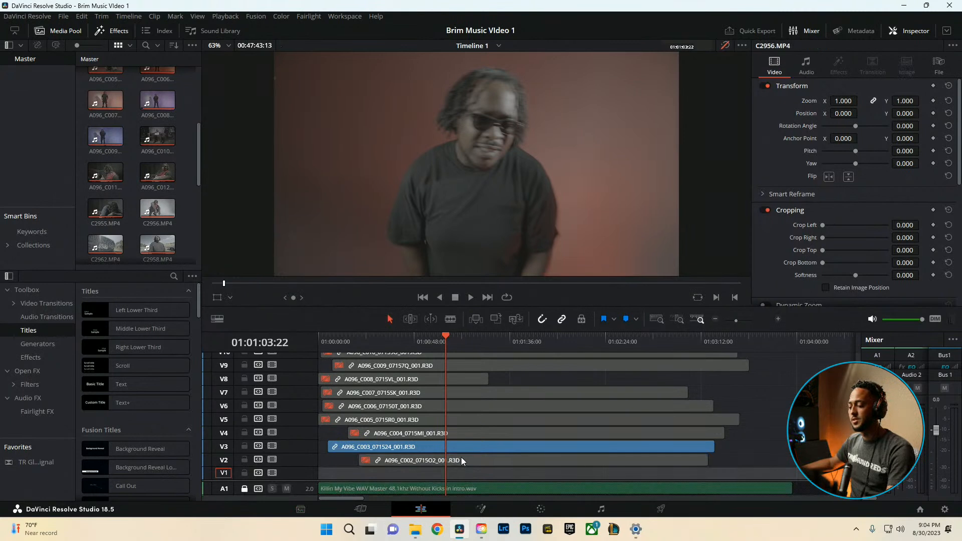
key("ctrl+b")
left_click(458, 339)
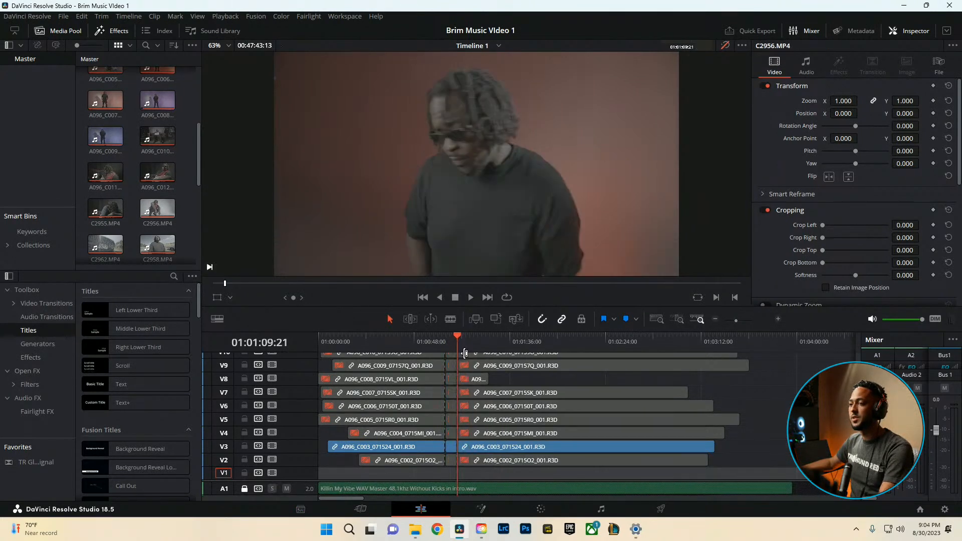
left_click(445, 341)
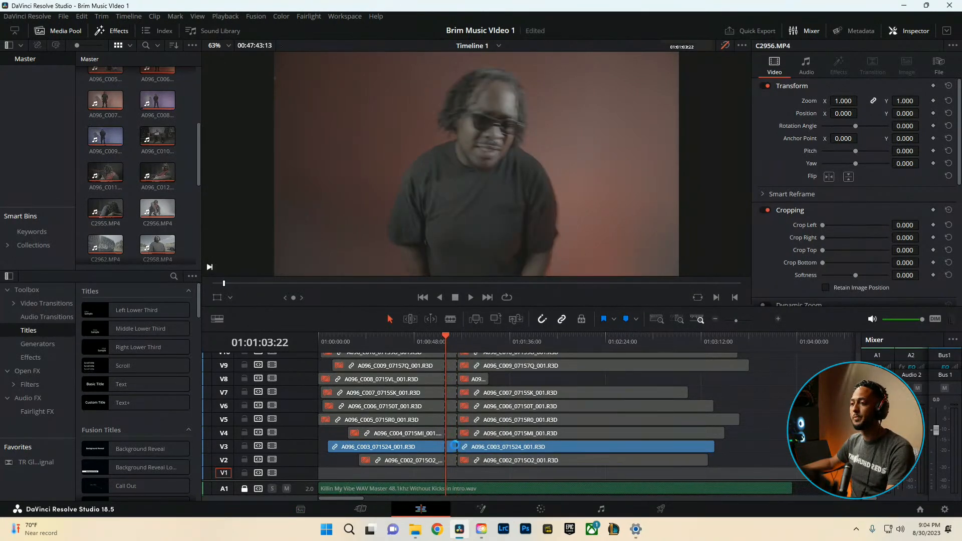
Disable all three parts of the V3 clip and enable only the short middle section of the V2 clip
left_click(451, 455)
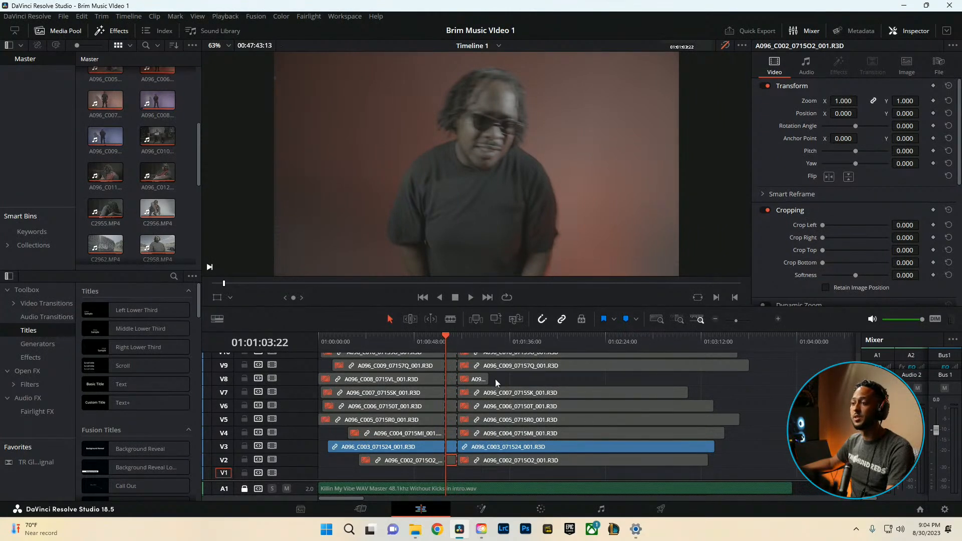
left_click(497, 447)
key("d")
left_click(439, 446)
key("d")
left_click(450, 447)
key("d")
left_click(452, 459)
key("d")
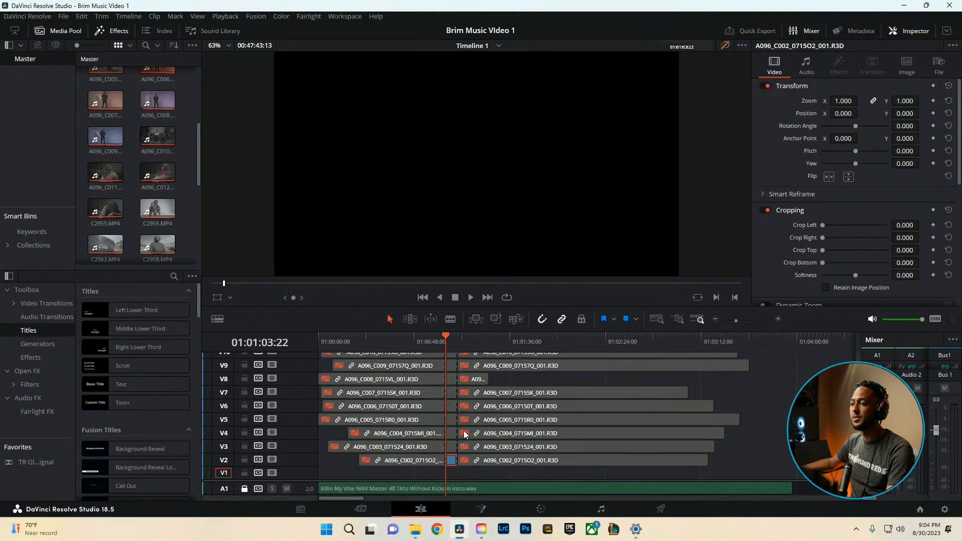
Set the render cache mode to User
left_click(227, 16)
mouse_move(264, 64)
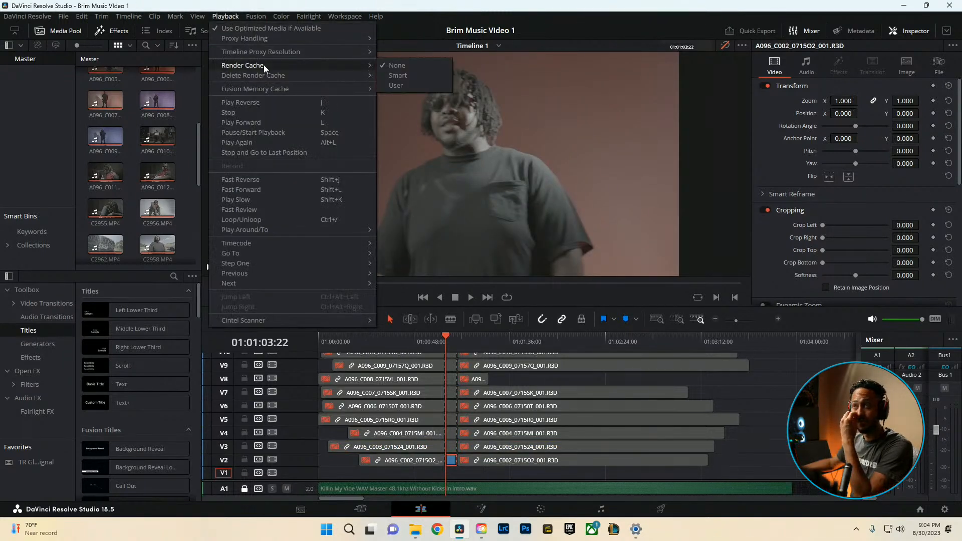
left_click(396, 85)
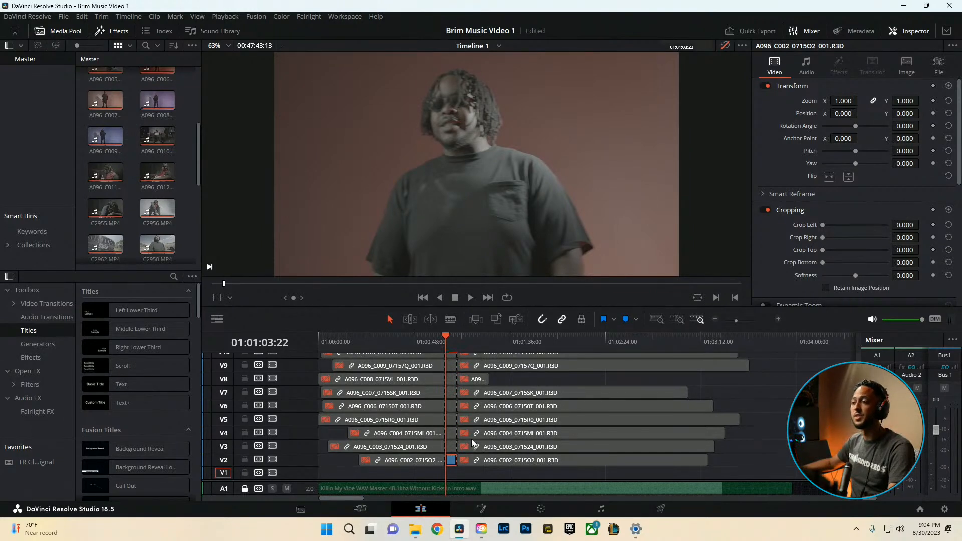
Play the enabled V2 section in the full-screen viewer and return to the edit view
key("ctrl+=")
key("ctrl+=")
key("ctrl+=")
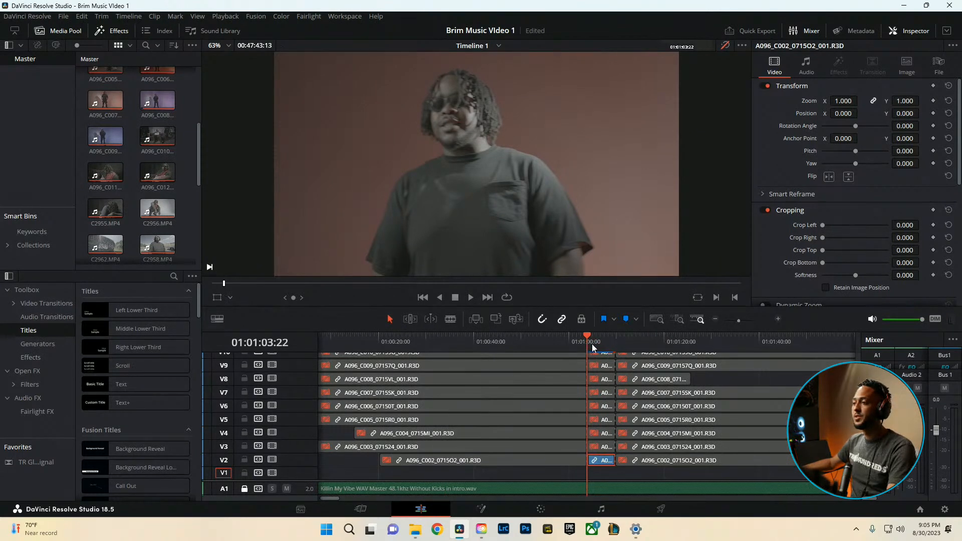
key("space")
key("p")
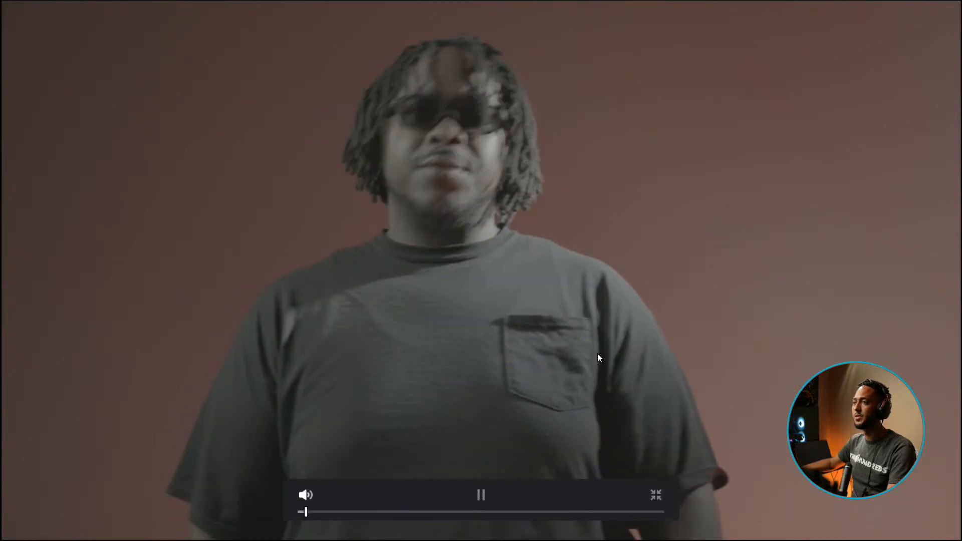
key("p")
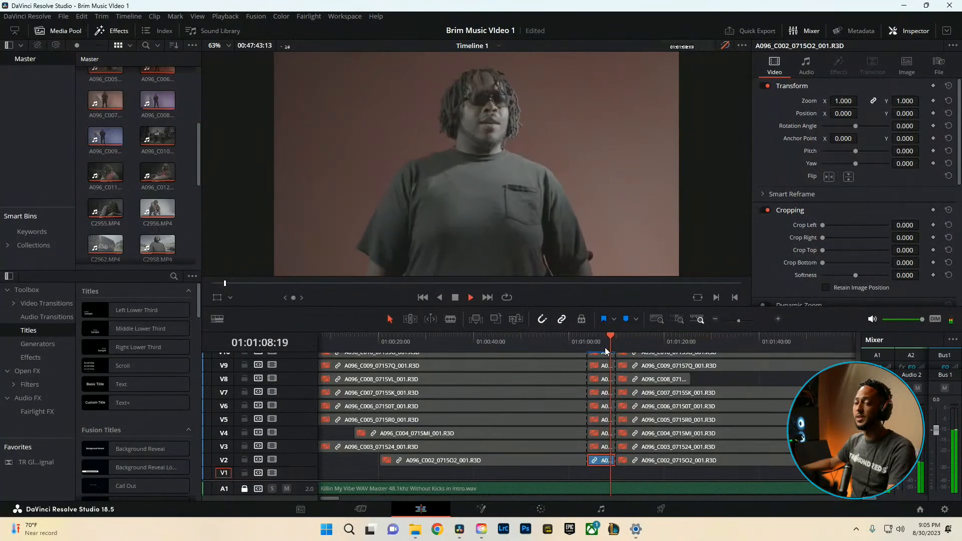
Stop playback and delete the short section between the two cuts from all stacked takes
mouse_move(625, 472)
left_mouse_down()
mouse_move(609, 348)
mouse_move(606, 490)
mouse_move(602, 463)
mouse_move(611, 467)
left_mouse_up()
left_click(603, 361)
scroll(619, 465, "up", 1)
scroll(624, 464, "down", 3)
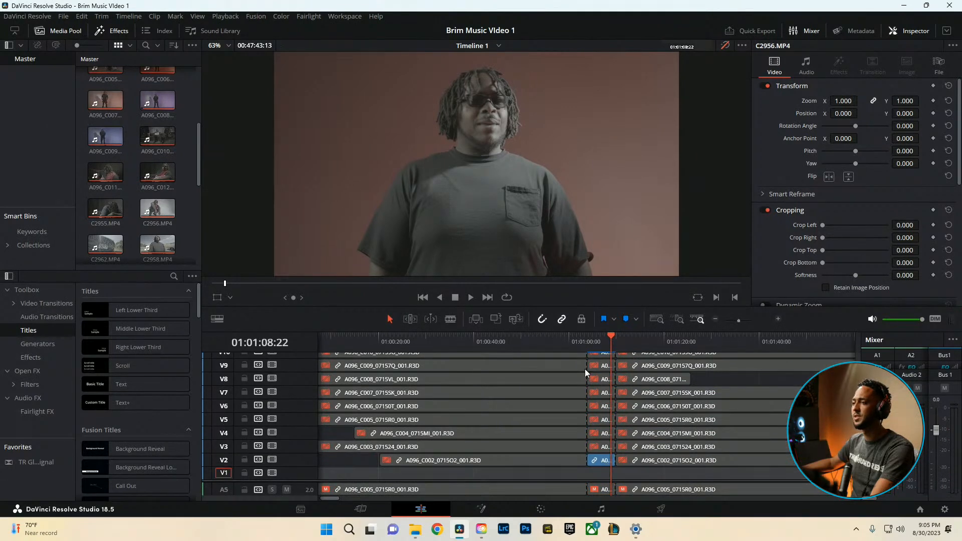
scroll(597, 377, "up", 4)
scroll(598, 363, "up", 1)
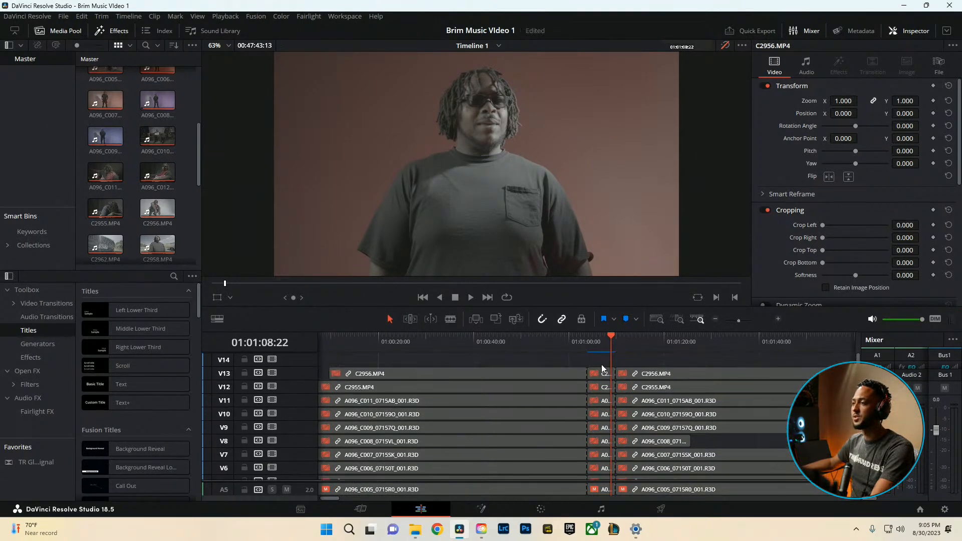
mouse_move(601, 365)
left_mouse_down()
mouse_move(609, 491)
mouse_move(603, 344)
mouse_move(617, 366)
left_mouse_up()
key("BackSpace")
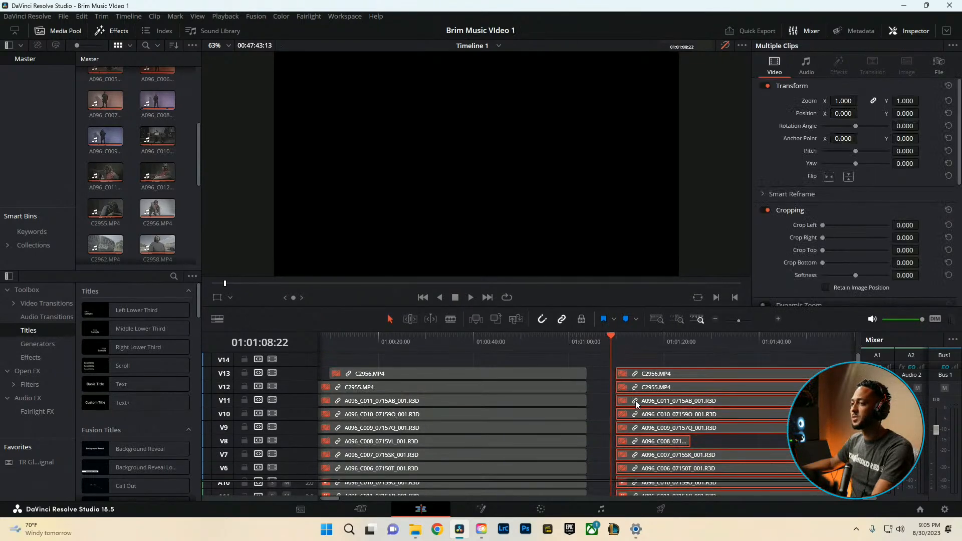
Play the timeline briefly from the gap into the takes after the second cut
scroll(633, 408, "down", 3)
key("space")
scroll(575, 407, "down", 3)
key("space")
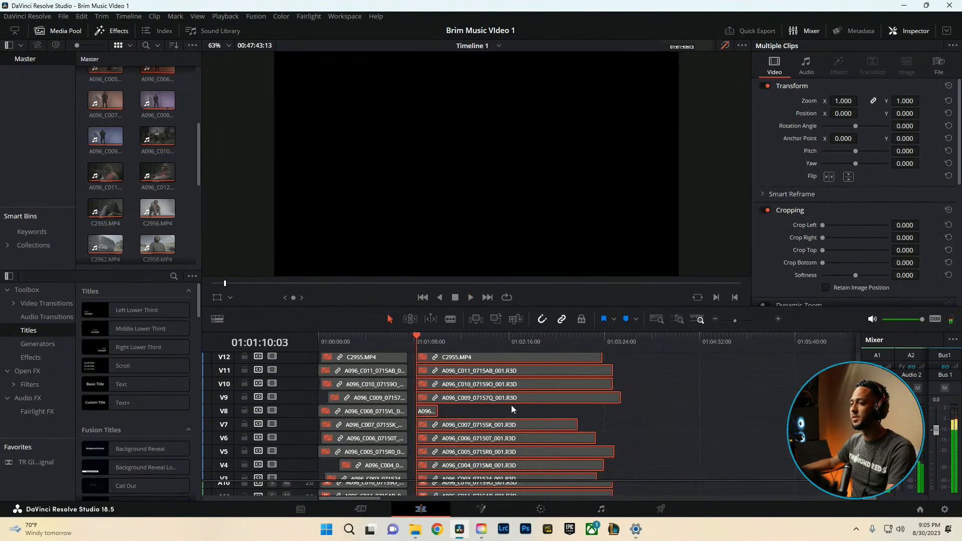
Enlarge the timeline area and delete all the stacked clips after the gap
scroll(511, 404, "down", 2)
left_click_drag(514, 331, 526, 161)
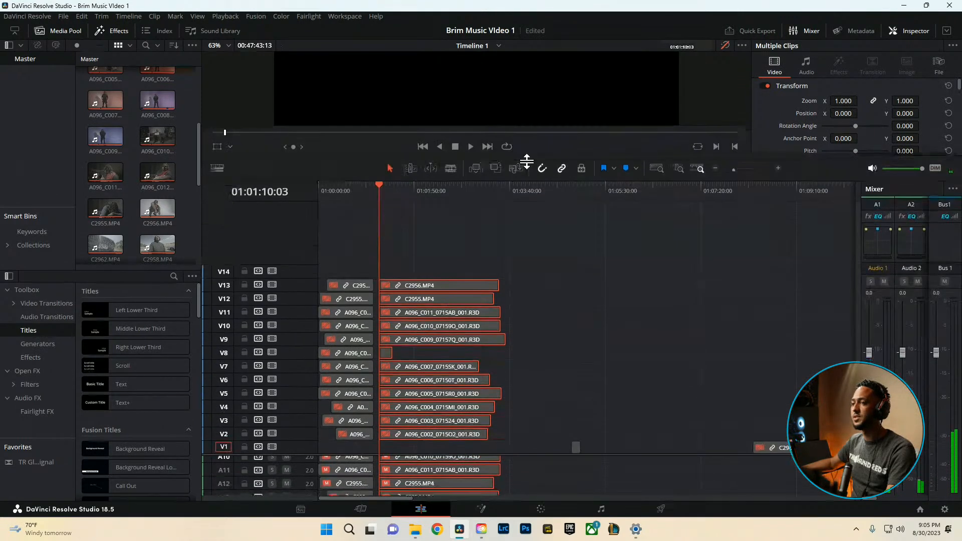
left_click_drag(471, 254, 386, 464)
key("Delete")
Extend the ends of the remaining stacked takes on V2 through V13 to the full length of their footage
left_click_drag(406, 245, 392, 434)
left_click_drag(789, 416, 789, 415)
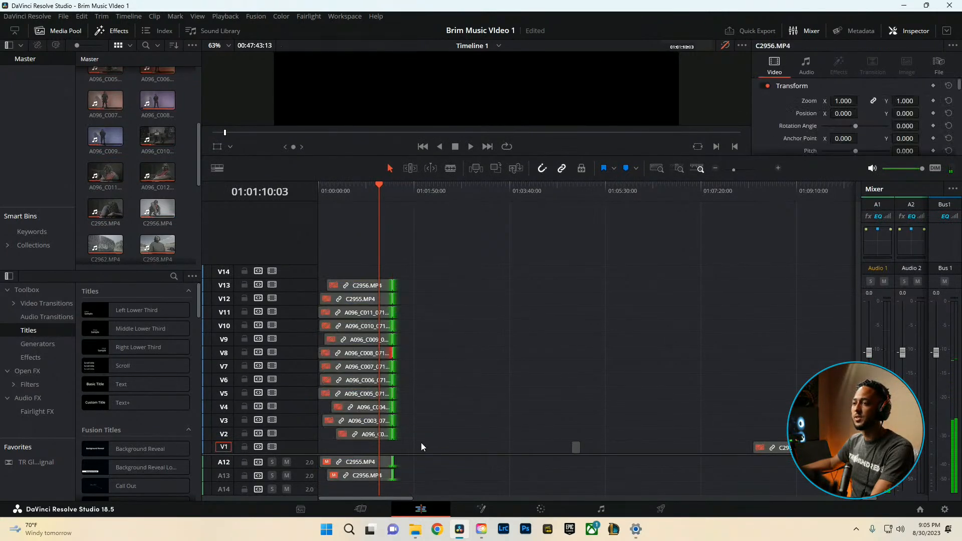
left_click_drag(429, 447, 385, 360)
left_click_drag(392, 365, 624, 369)
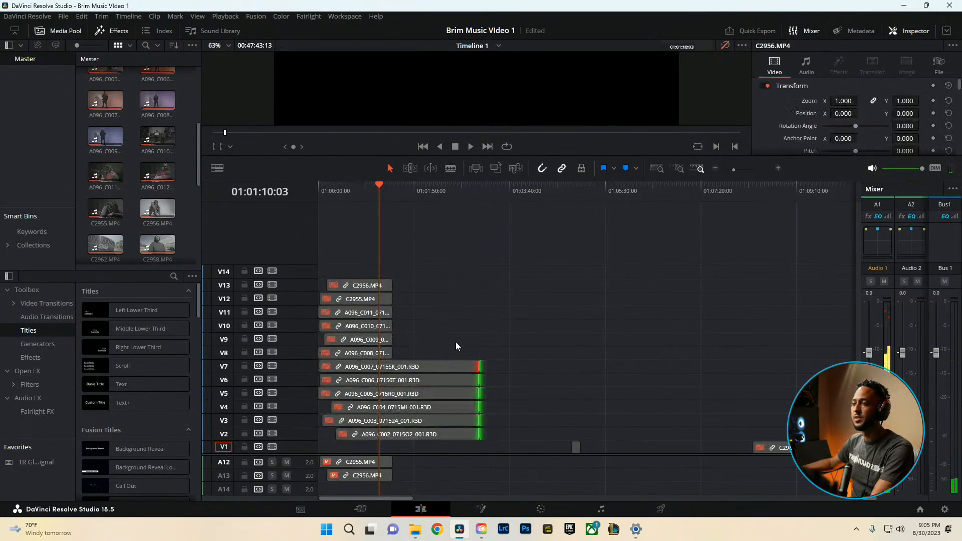
left_click_drag(456, 341, 389, 272)
left_click_drag(392, 283, 635, 341)
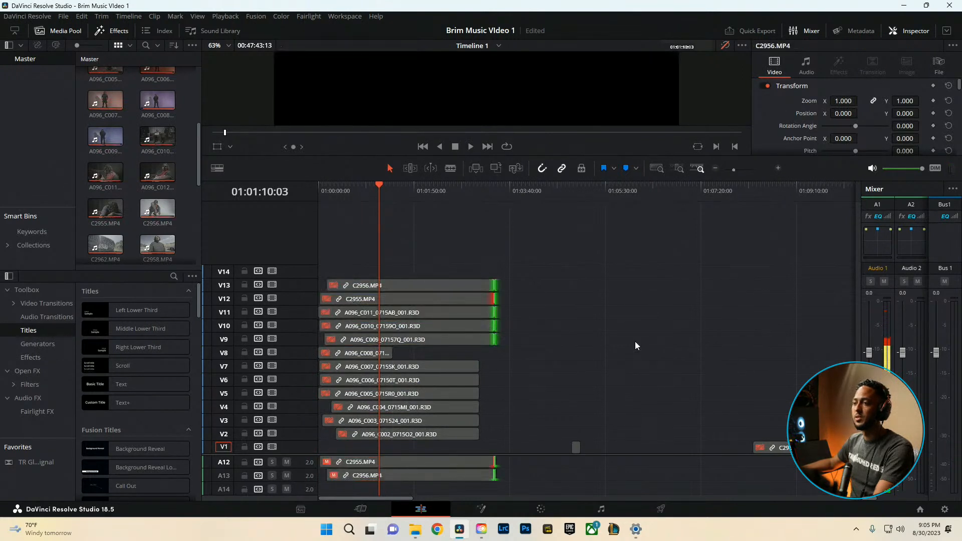
Enable the C2956.MP4 clip on V13 and play it in the full-screen viewer and in the enlarged edit viewer
scroll(394, 345, "up", 4)
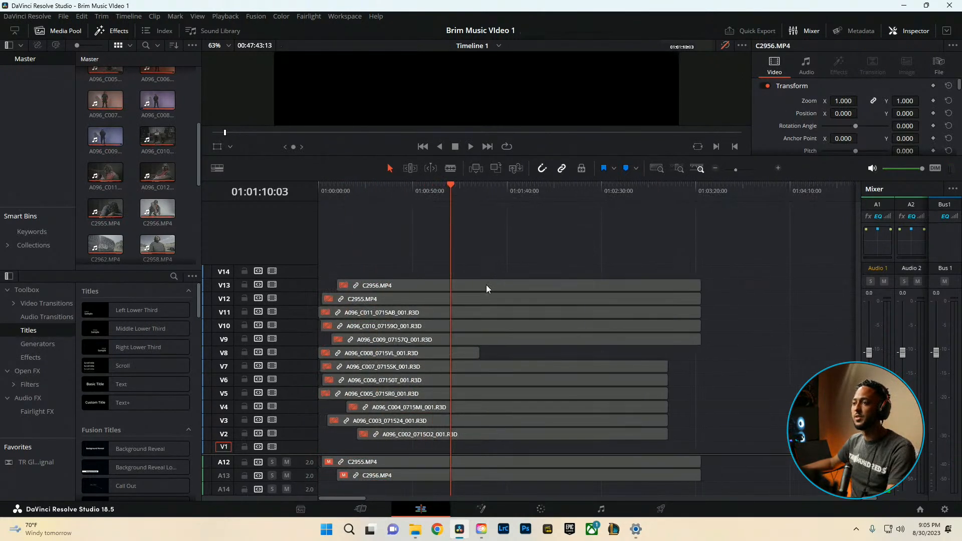
left_click(482, 285)
key("space")
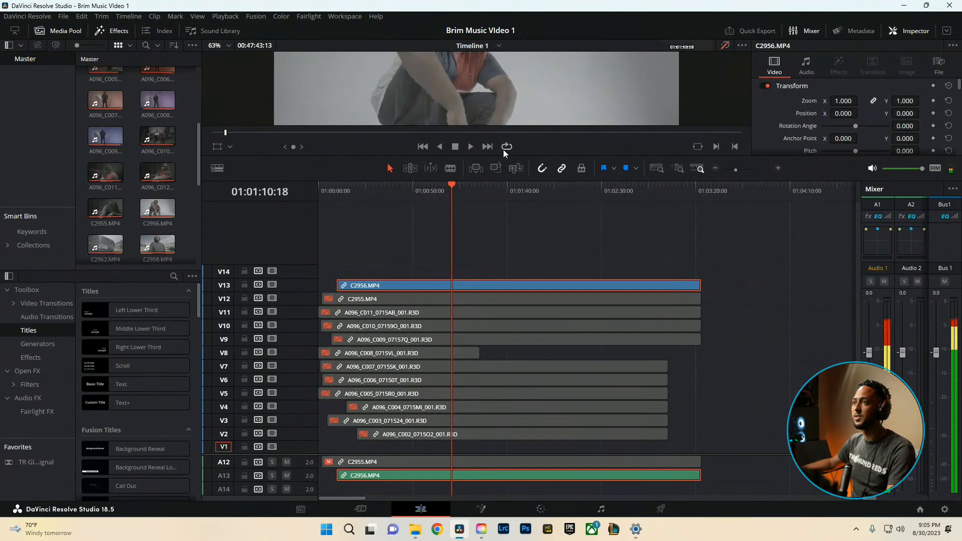
left_click_drag(506, 155, 467, 320)
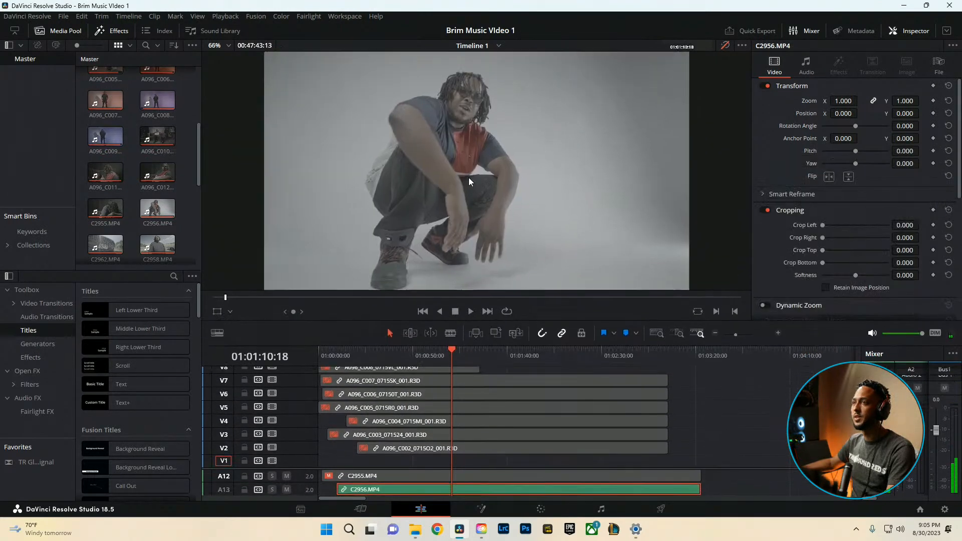
key("space")
key("ctrl+f")
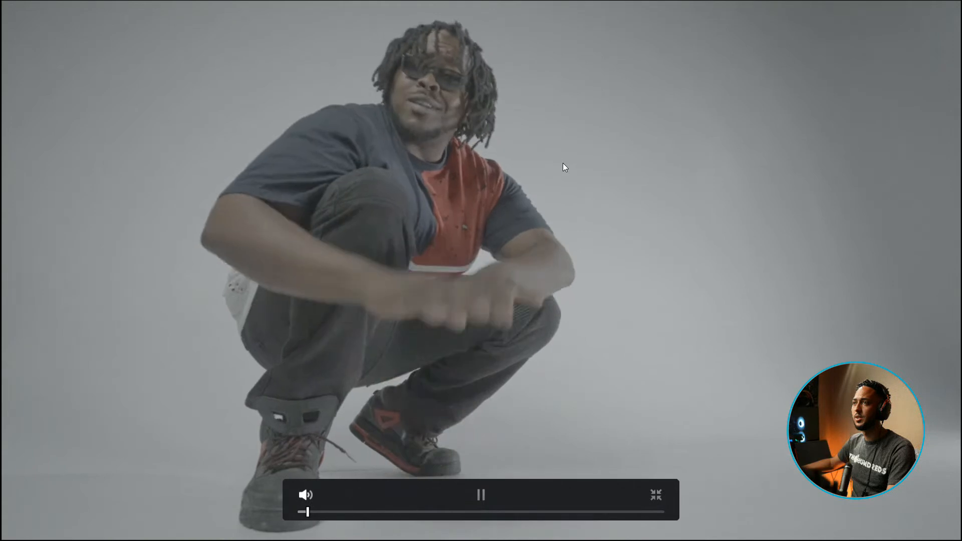
key("space")
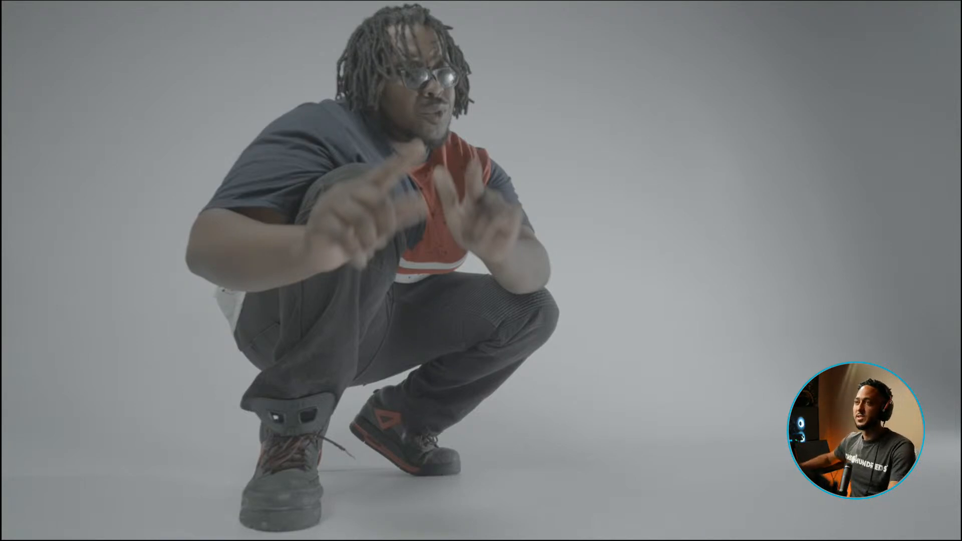
key("Escape")
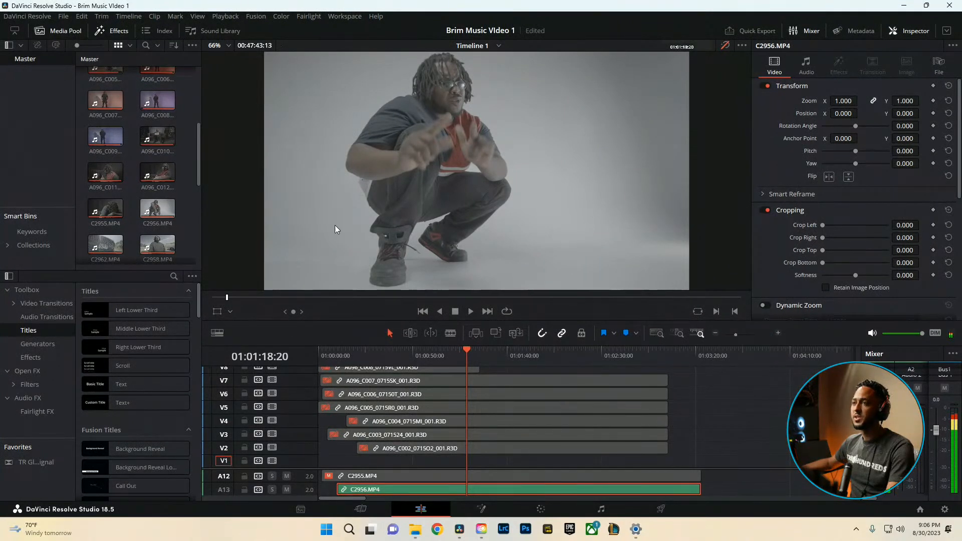
key("space")
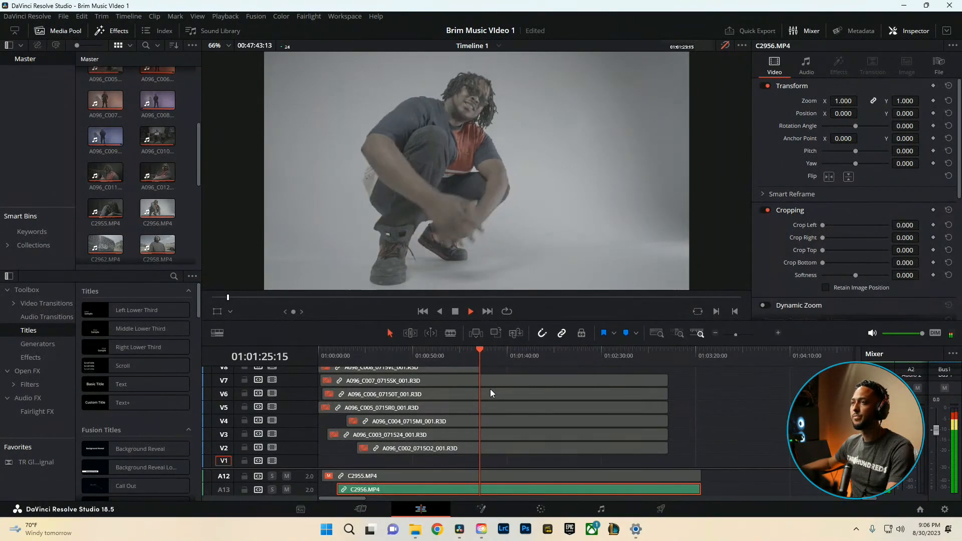
key("space")
Disable C2956.MP4, enable the A096_C002 clip on V2 instead, and turn the color grades back on in the viewer
scroll(518, 416, "up", 6)
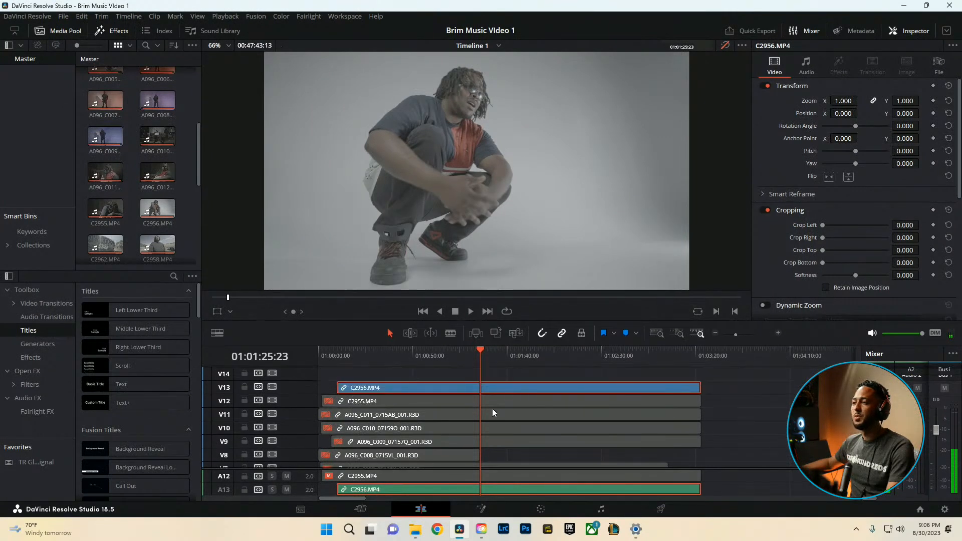
scroll(498, 412, "down", 6)
left_click(490, 448)
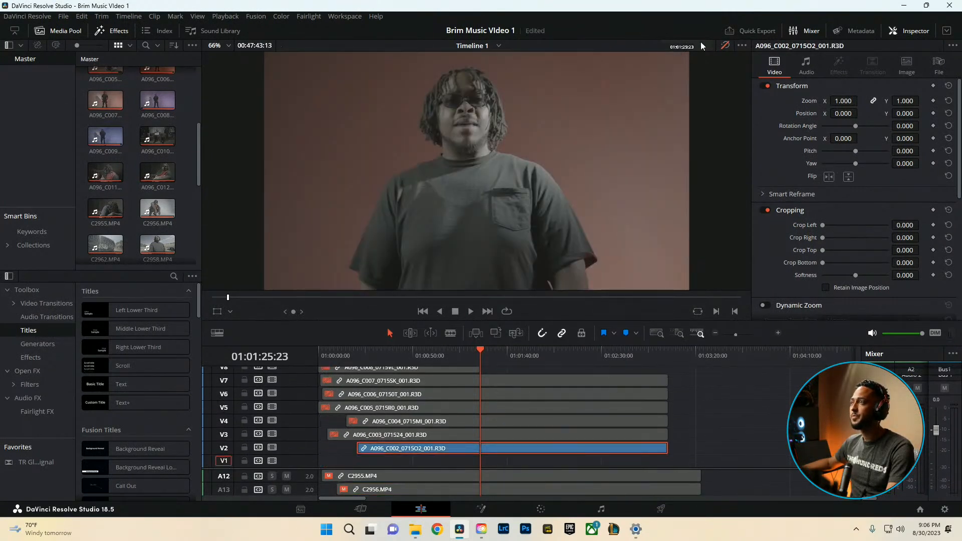
left_click(724, 45)
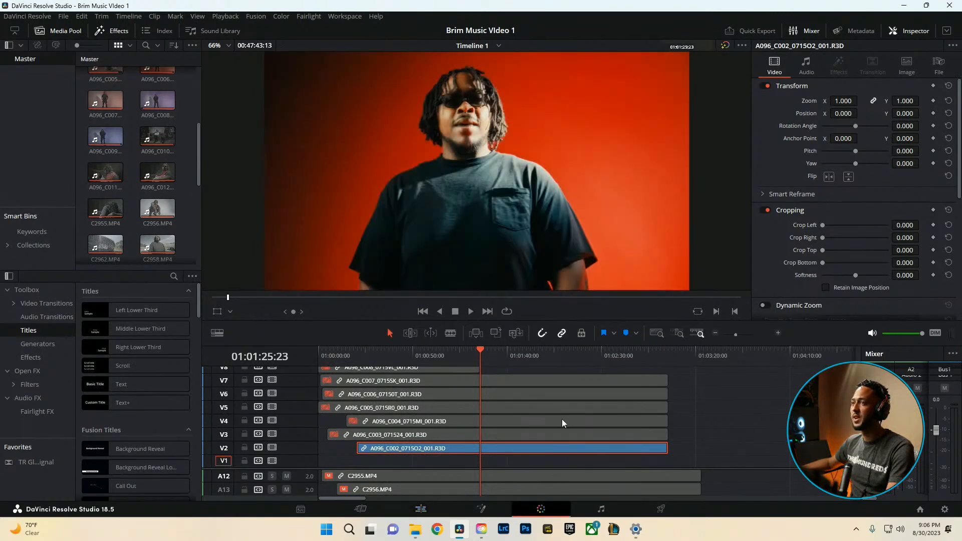
Refine the V2 clip's grade by slightly lowering gamma on the PRIMARIES node and the upper midpoint of the CONTRAST node's custom curve
left_click(541, 509)
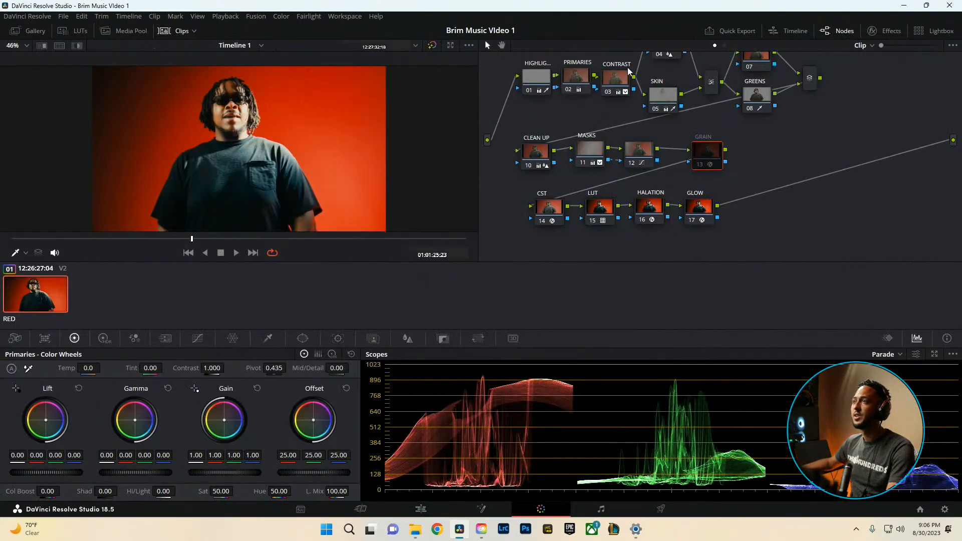
left_click(568, 78)
left_click(197, 338)
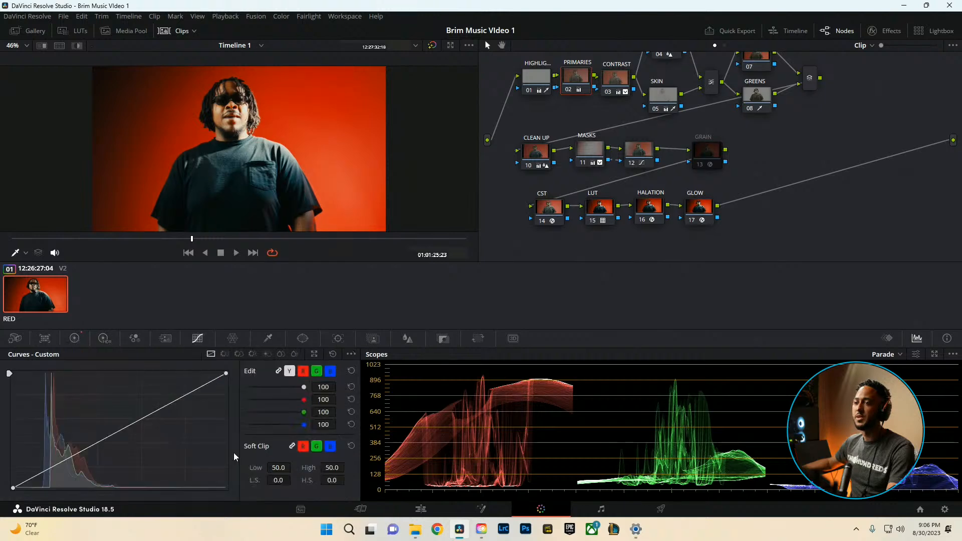
left_click(74, 338)
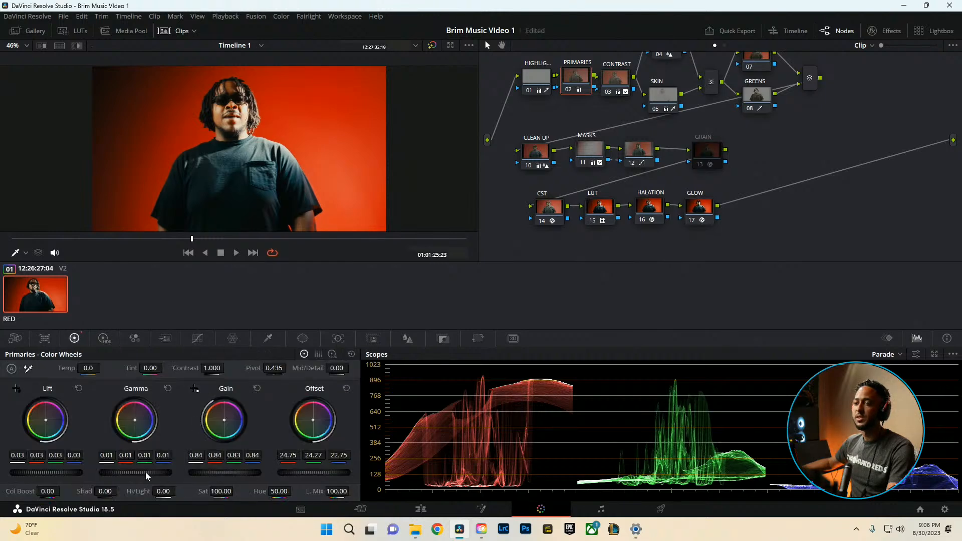
mouse_move(147, 476)
left_mouse_down()
mouse_move(131, 476)
mouse_move(140, 476)
left_mouse_up()
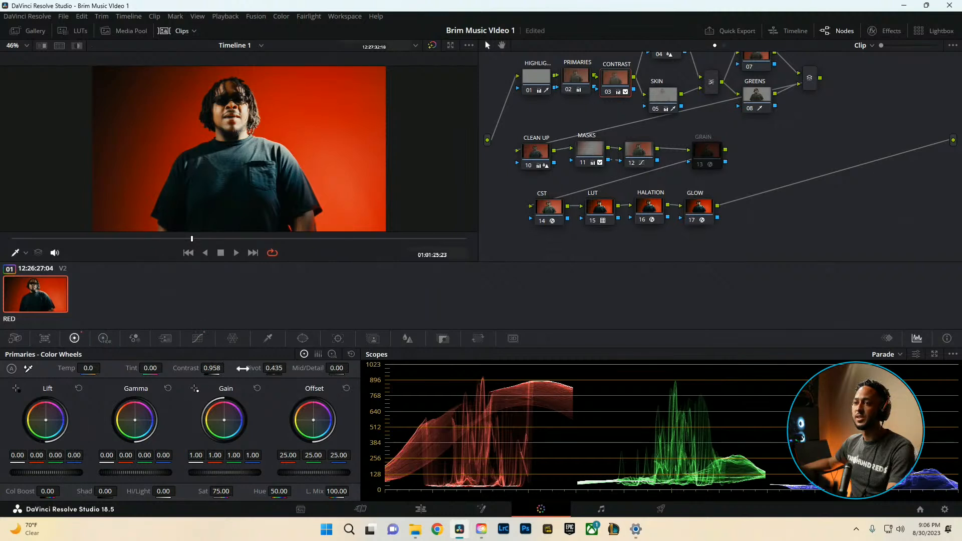
left_click(196, 340)
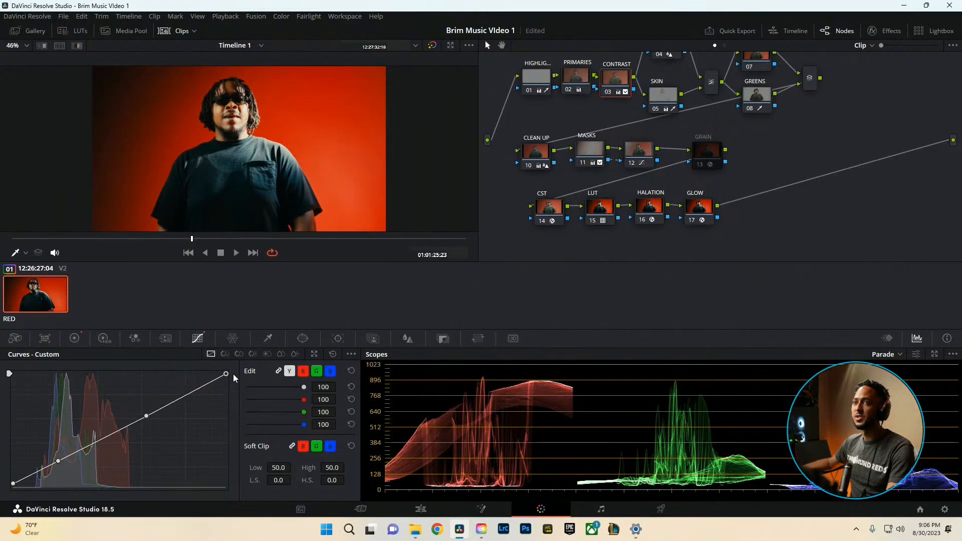
left_click_drag(147, 417, 146, 419)
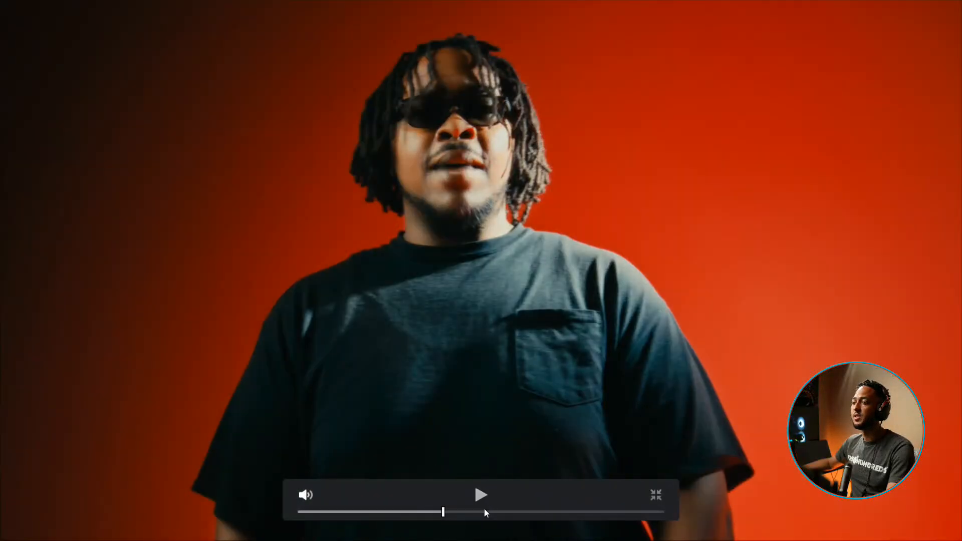
Play a later part of the graded V2 clip in the full-screen viewer and return to the color page
left_click_drag(485, 511, 553, 511)
key("space")
key("space")
key("space")
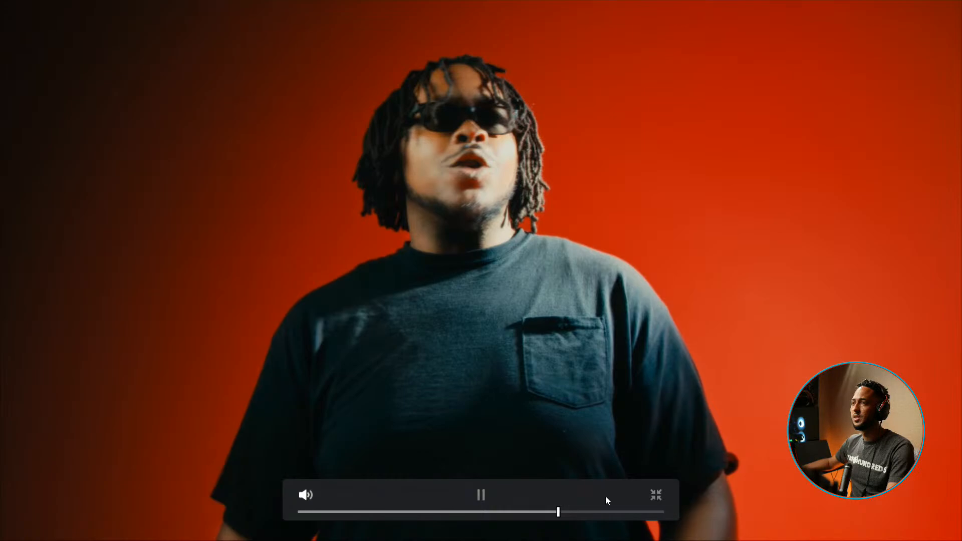
key("space")
key("Escape")
Set the project's timeline resolution to 3840 x 2160 Ultra HD and save the settings
left_click(944, 508)
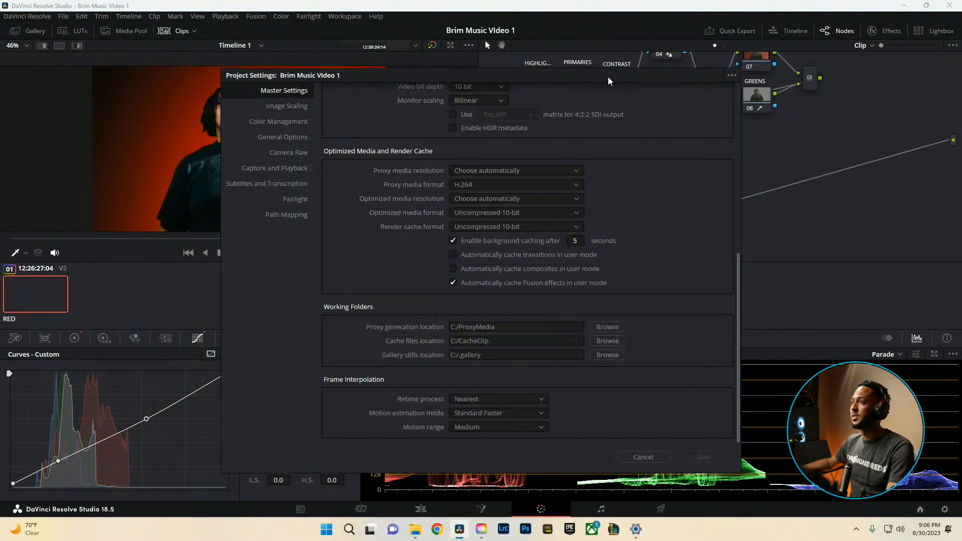
scroll(599, 151, "up", 8)
left_click(530, 112)
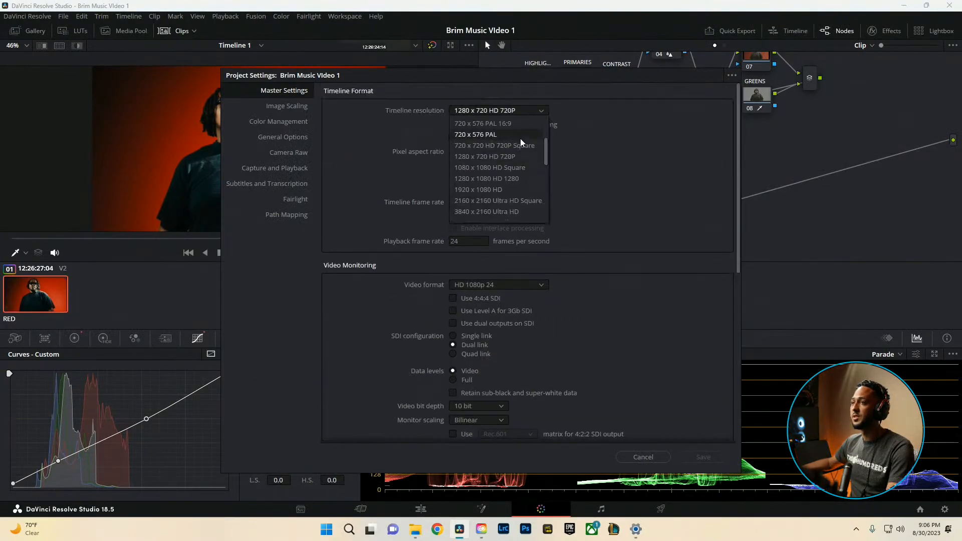
left_click(486, 212)
left_click(696, 463)
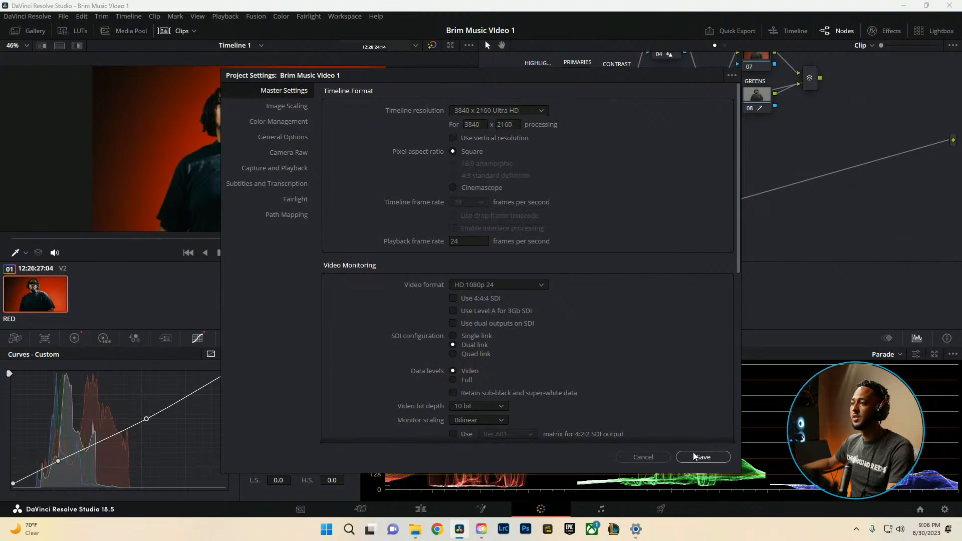
In the project's Camera Raw settings, select the RED RAW profile and the Half res. good decode quality
left_click(25, 16)
mouse_move(63, 19)
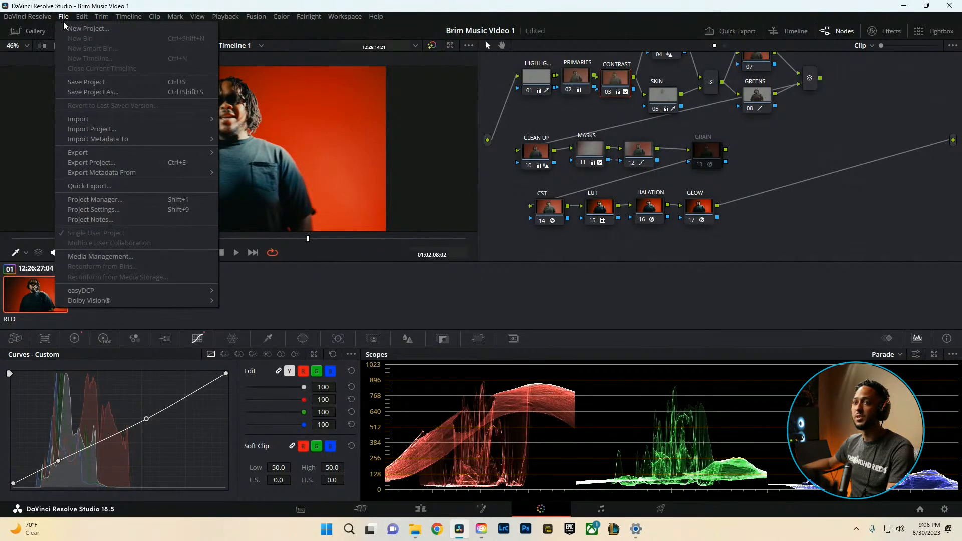
left_click(94, 210)
left_click(286, 137)
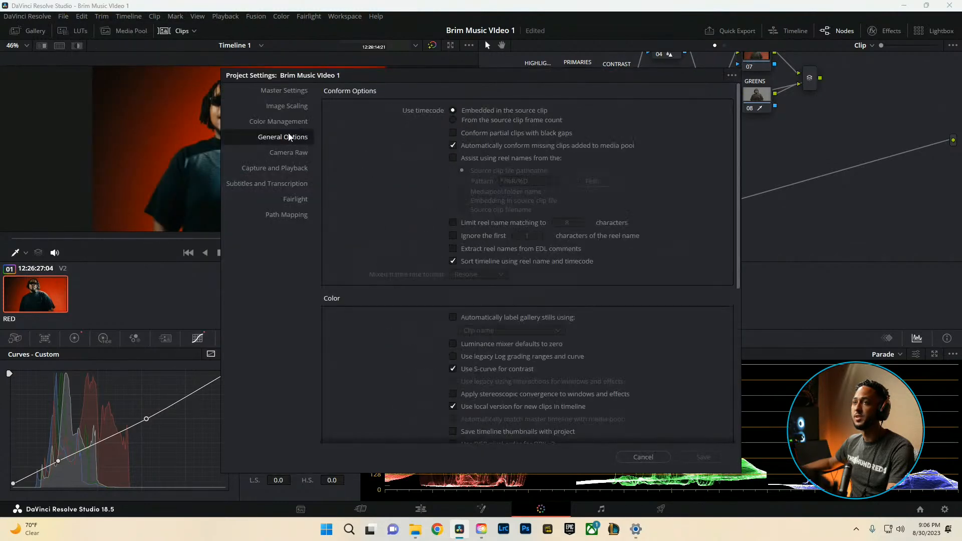
left_click(280, 122)
left_click(291, 153)
left_click(291, 169)
left_click(290, 153)
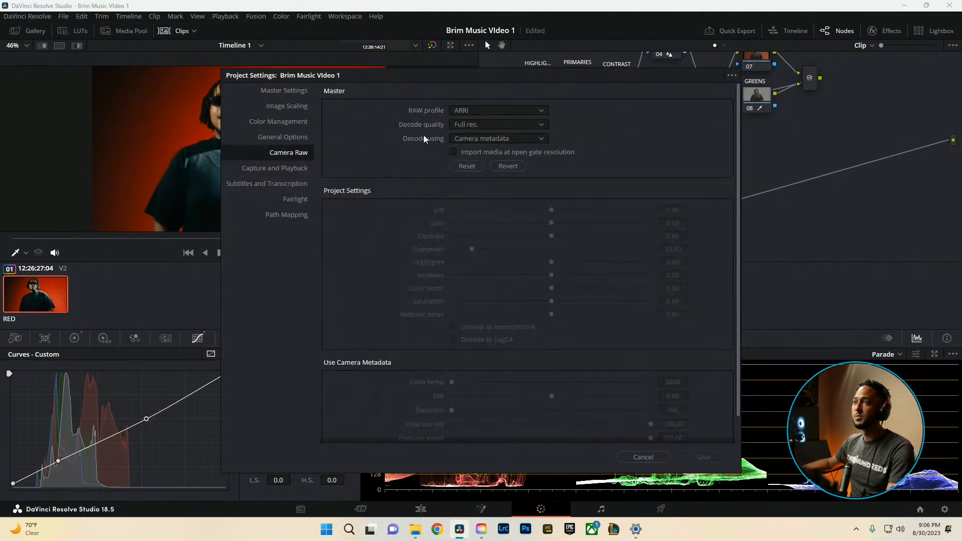
left_click(481, 111)
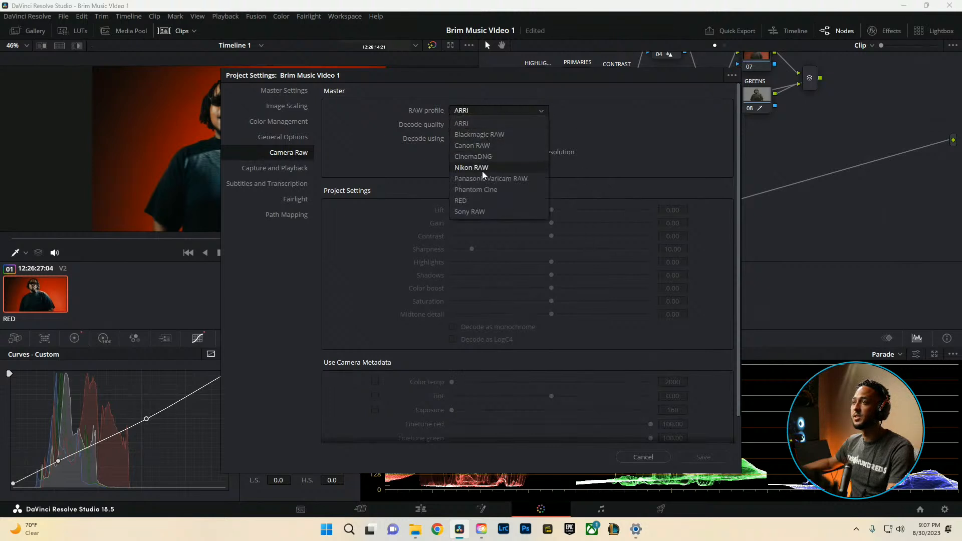
left_click(478, 200)
left_click(478, 125)
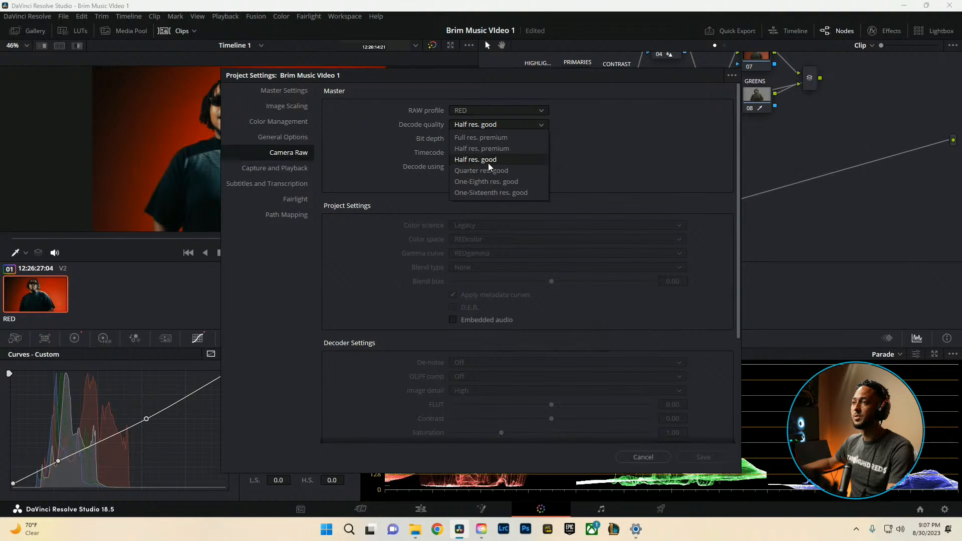
left_click(492, 161)
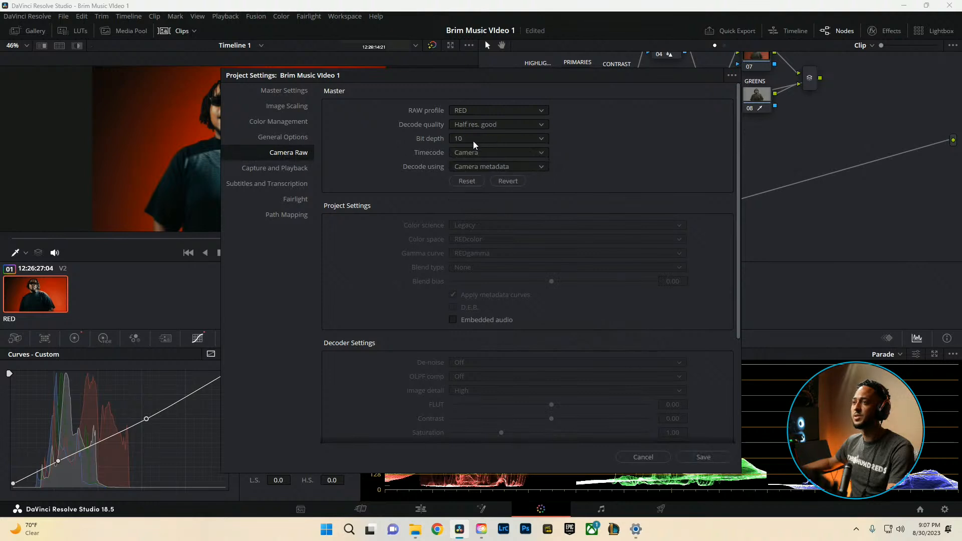
Set the RED bit depth to 16, keep Camera timecode, and set decoding to use Project settings
left_click(473, 141)
left_click(476, 167)
left_click(479, 153)
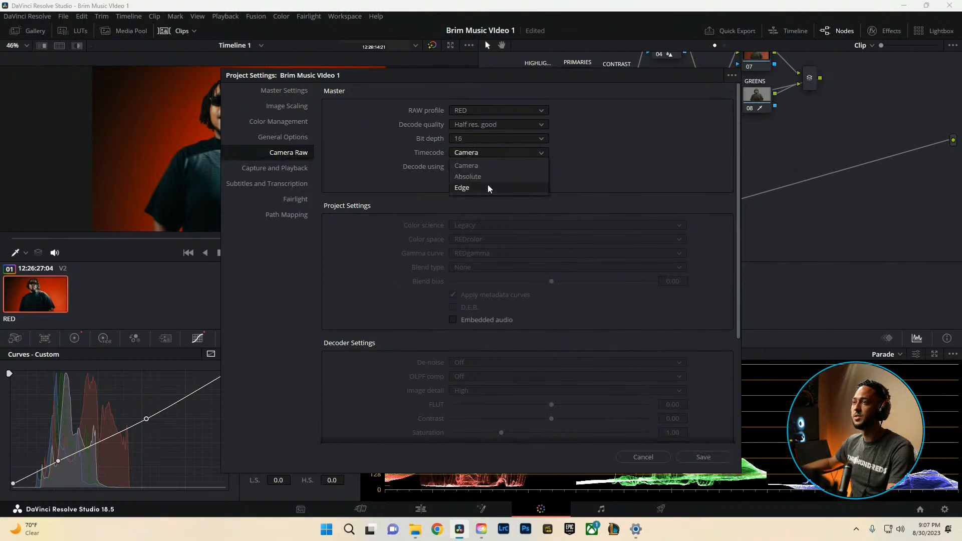
left_click(475, 171)
left_click(465, 190)
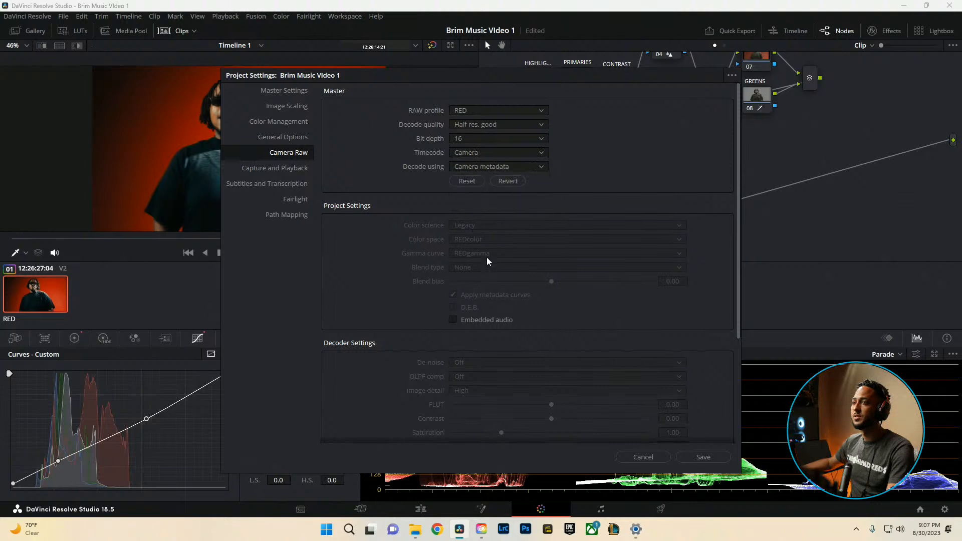
left_click(466, 167)
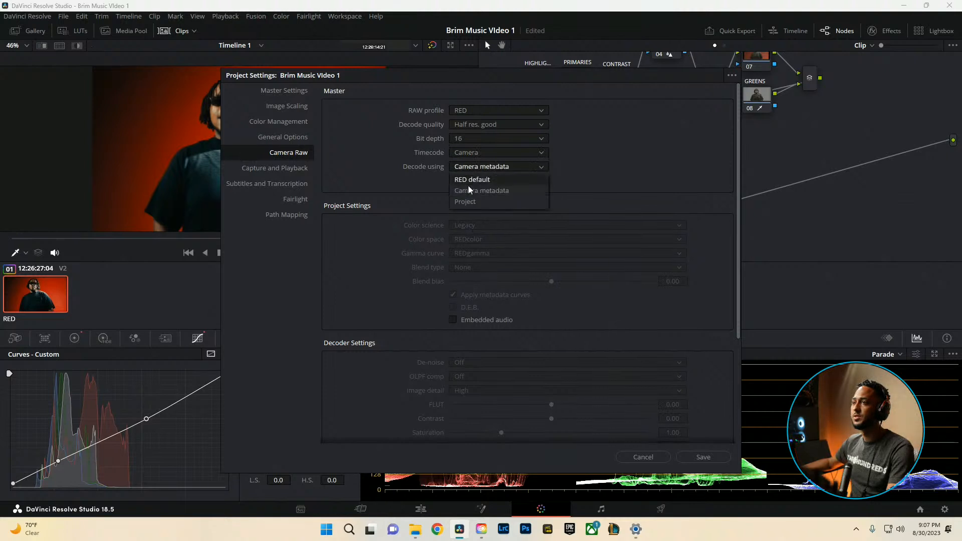
left_click(477, 200)
Set RED decoding to IPP2 color science, REDWideGamutRGB color space and Log3G10 gamma curve, and save the project settings
left_click(481, 227)
left_click(471, 258)
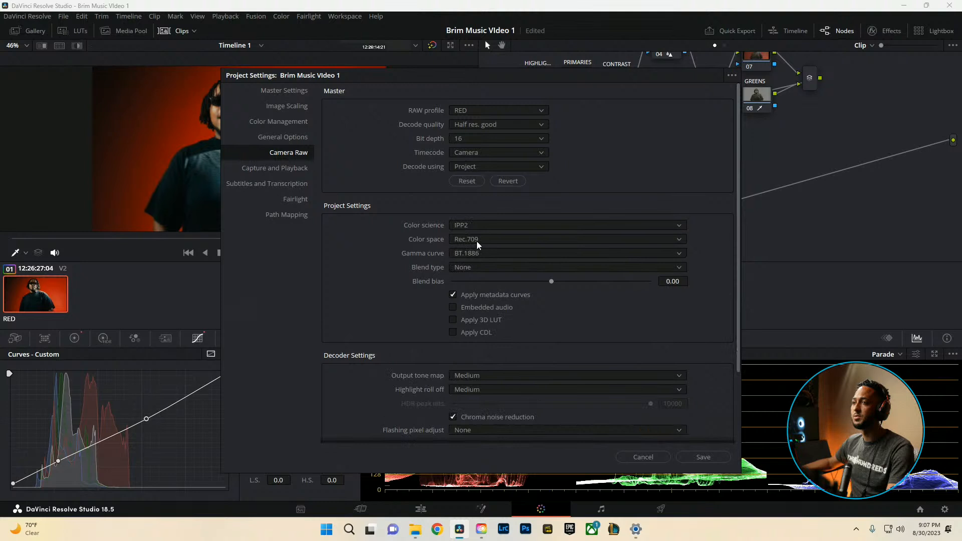
left_click(476, 241)
left_click(482, 252)
left_click(483, 252)
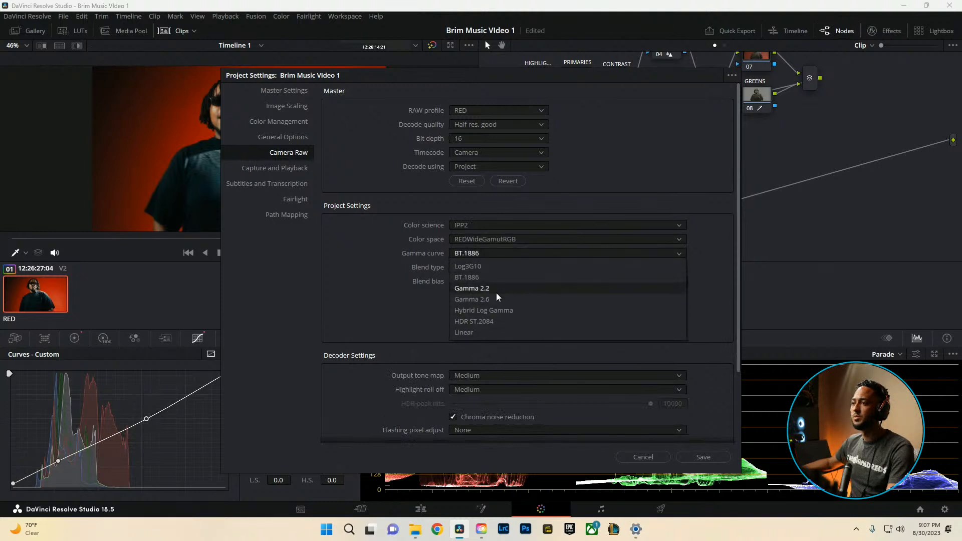
left_click(484, 266)
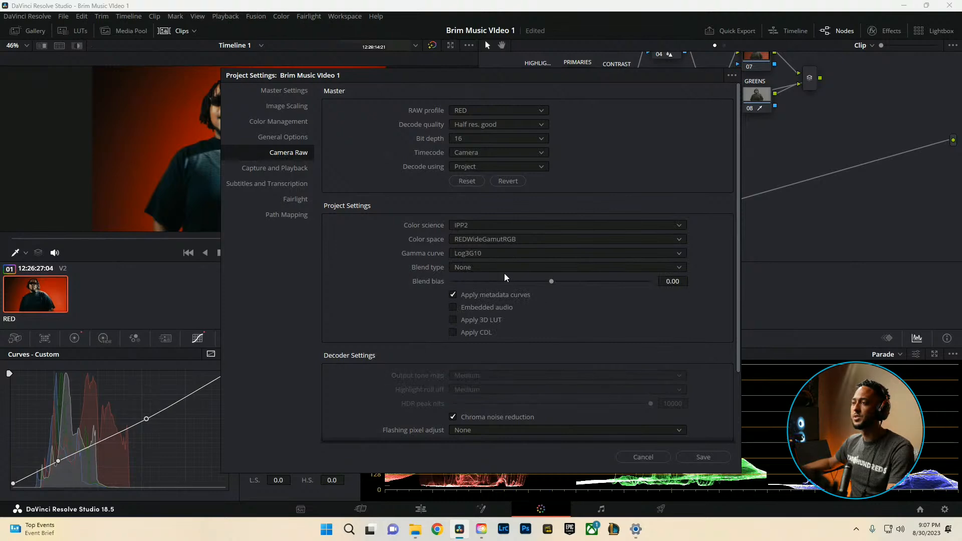
left_click(698, 456)
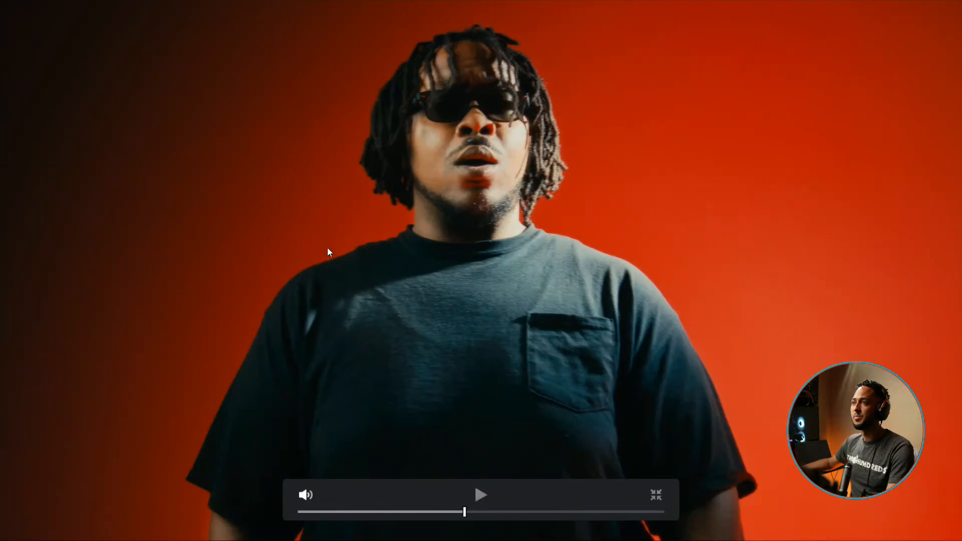
Play the graded clip briefly in the full-screen viewer and return to the color page
key("space")
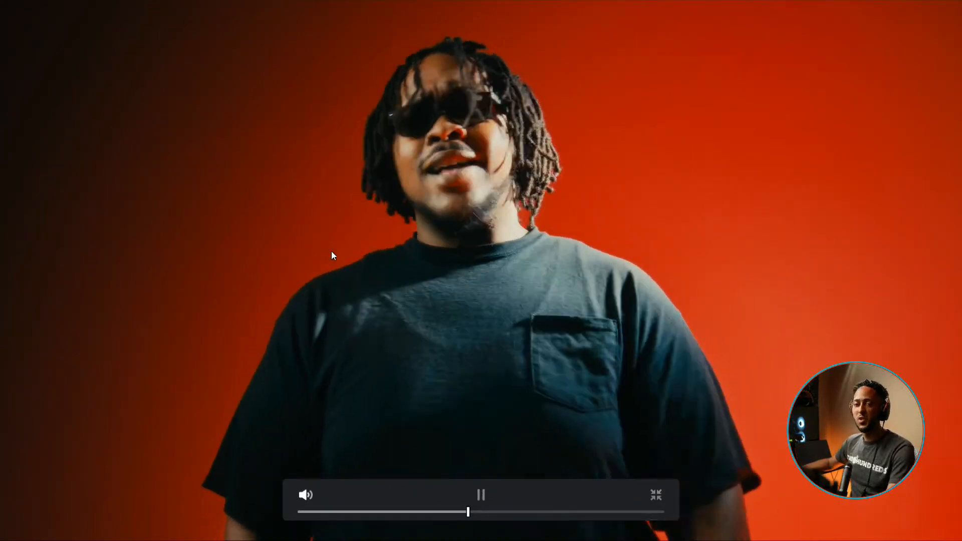
key("space")
key("Escape")
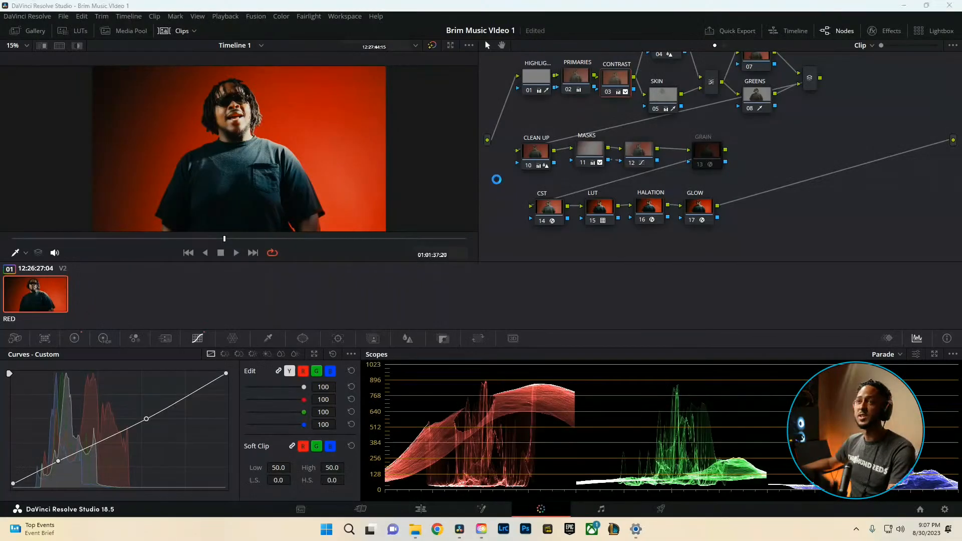
Switch back to the edit page and zoom the viewer out to show the whole frame
left_click_drag(612, 125, 611, 146)
left_click(576, 103)
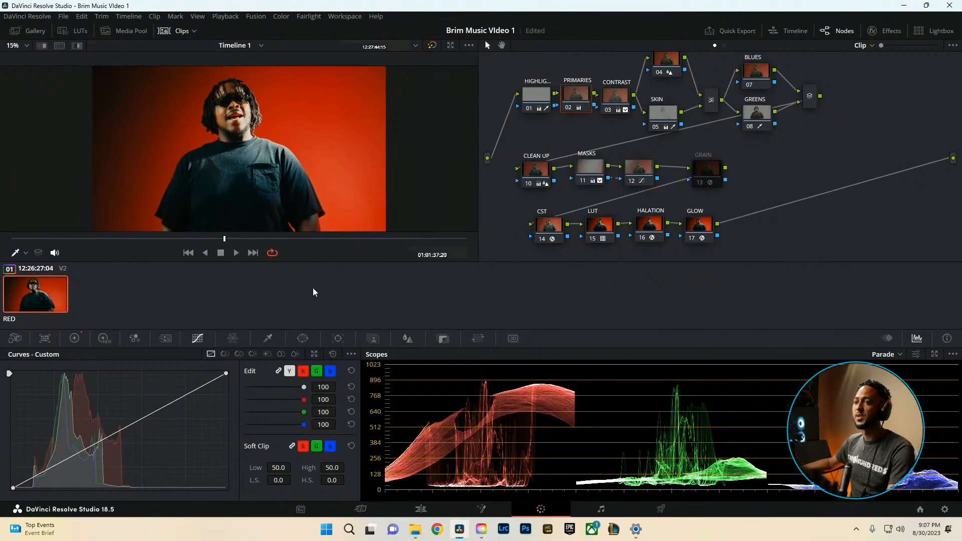
left_click(420, 509)
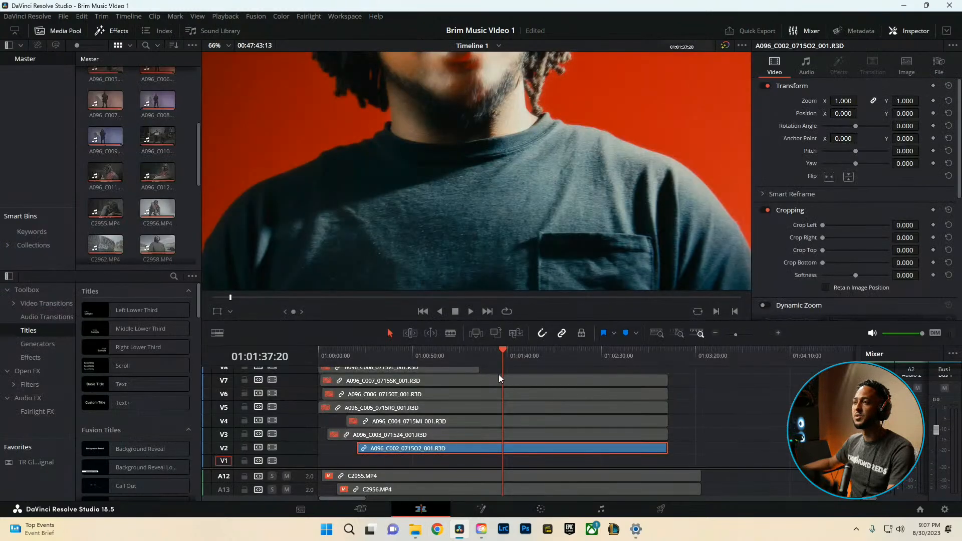
scroll(548, 131, "down", 5)
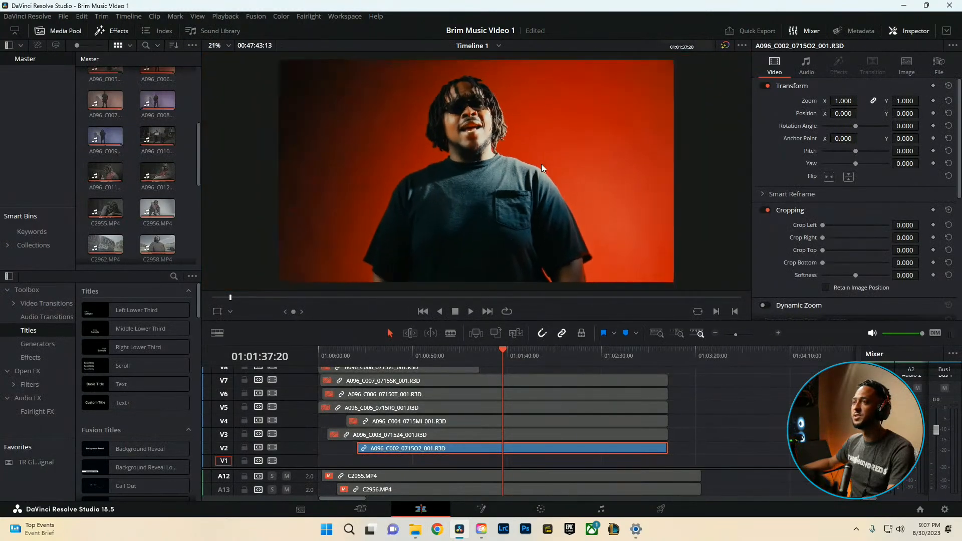
left_click(540, 509)
left_click(420, 508)
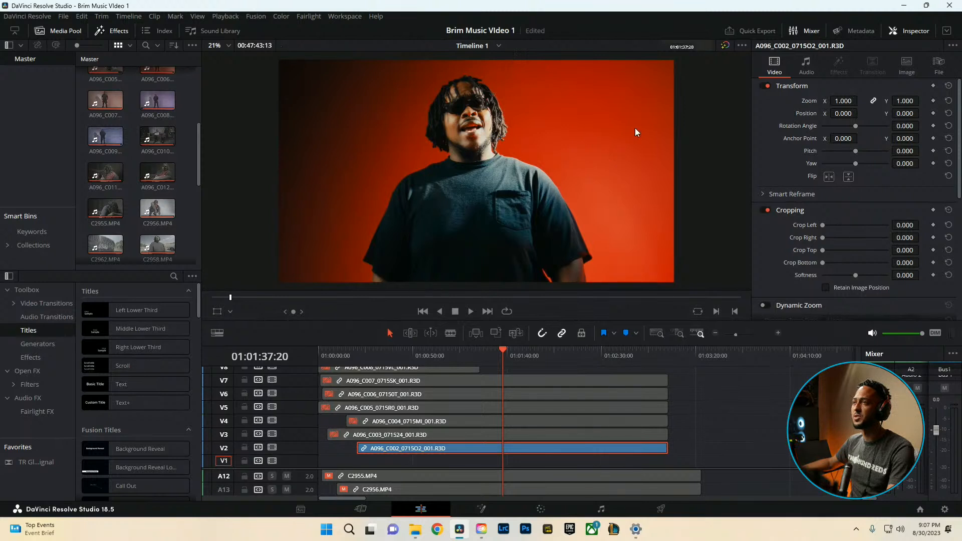
Look through the available generators for one that could supply a simple shape
left_click(50, 345)
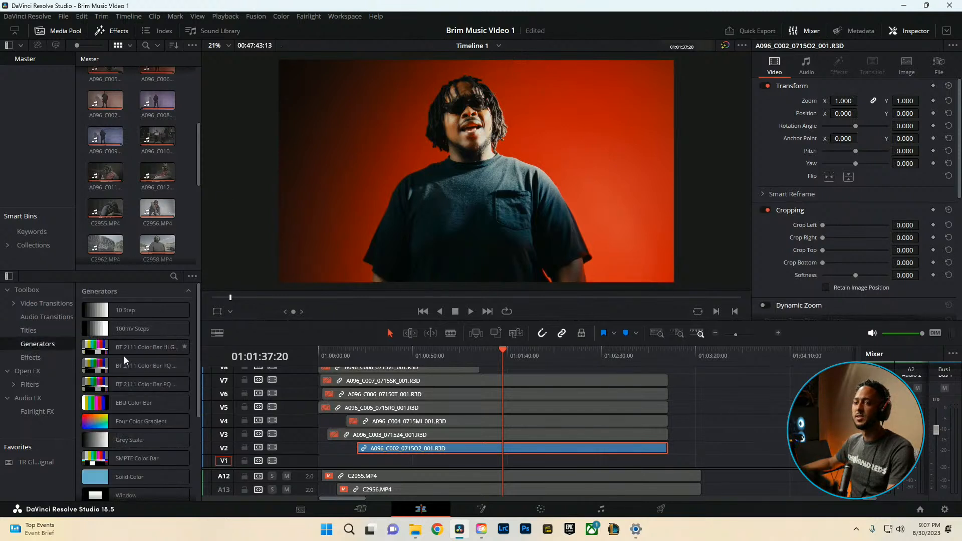
scroll(143, 426, "down", 1)
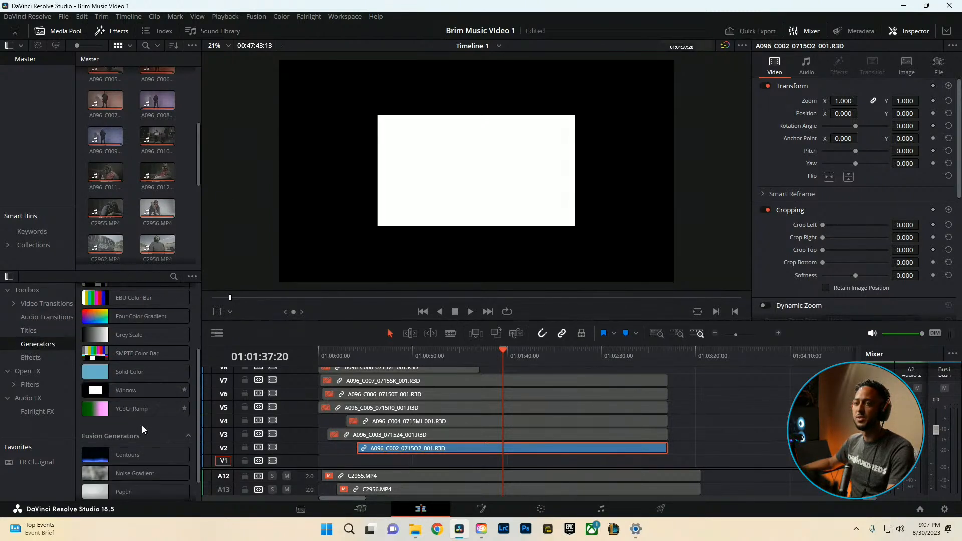
scroll(139, 431, "up", 5)
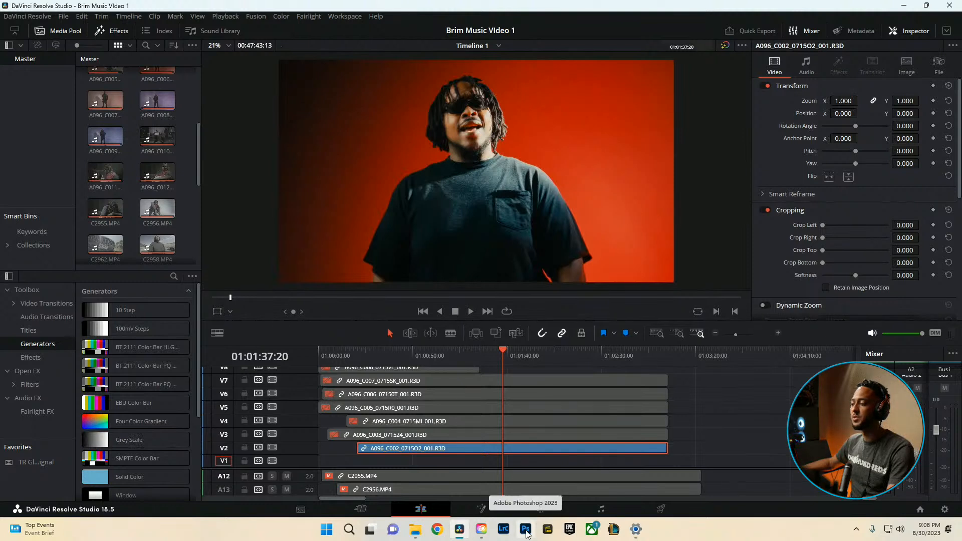
Switch to Photoshop and make a centered elliptical selection about 1738 x 1654 px on the 3840 x 2160 canvas
left_click(526, 530)
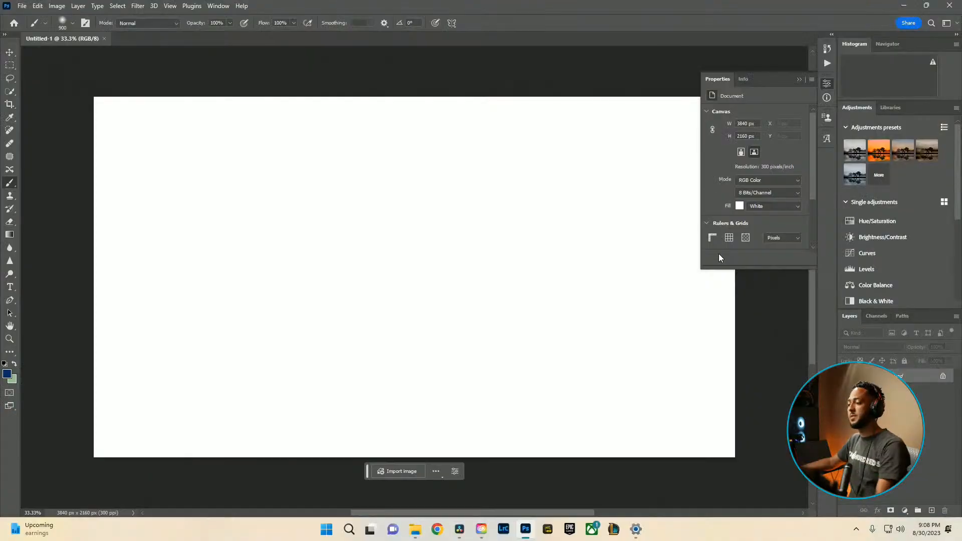
right_click(10, 66)
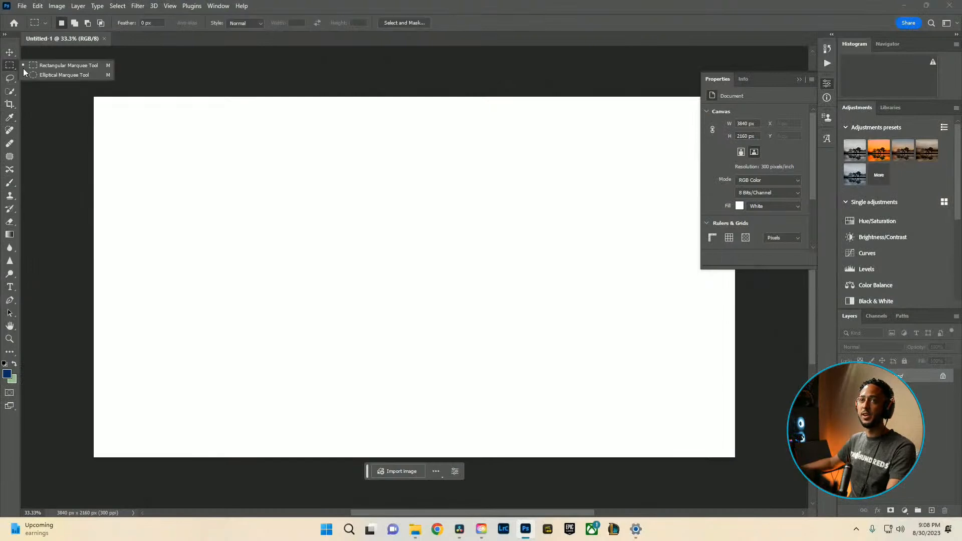
left_click(48, 72)
left_click_drag(392, 350, 605, 151)
left_click_drag(563, 197, 442, 258)
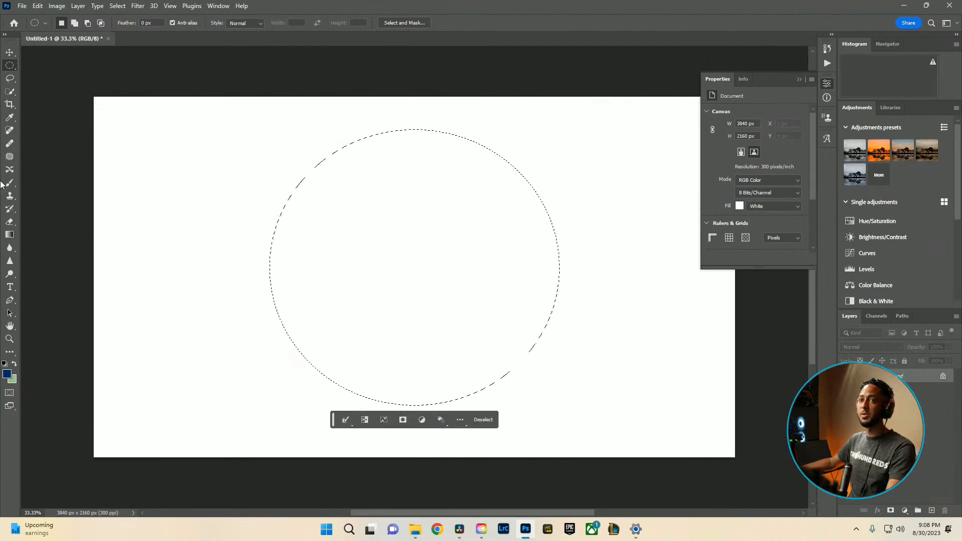
Add a new layer and set the Brush tool's foreground color to black
left_click(931, 510)
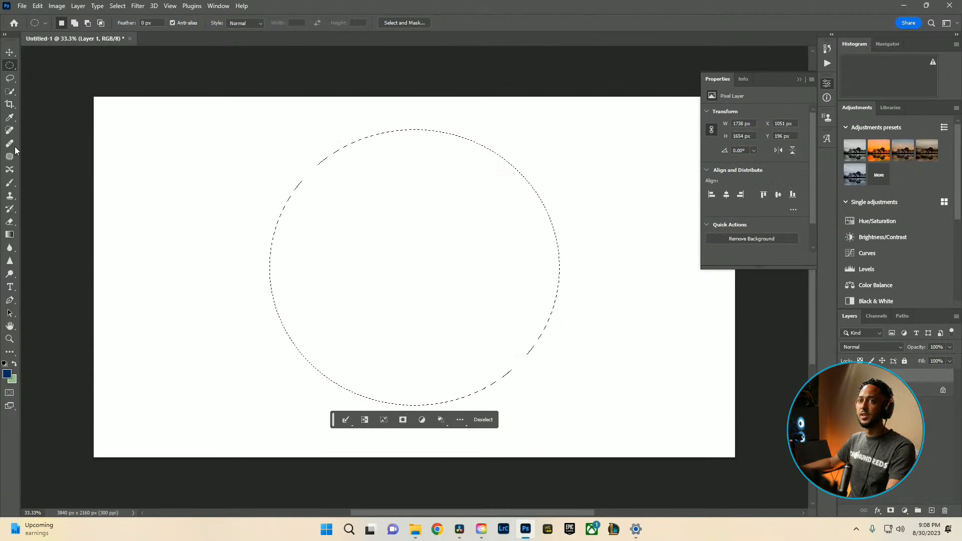
left_click(15, 185)
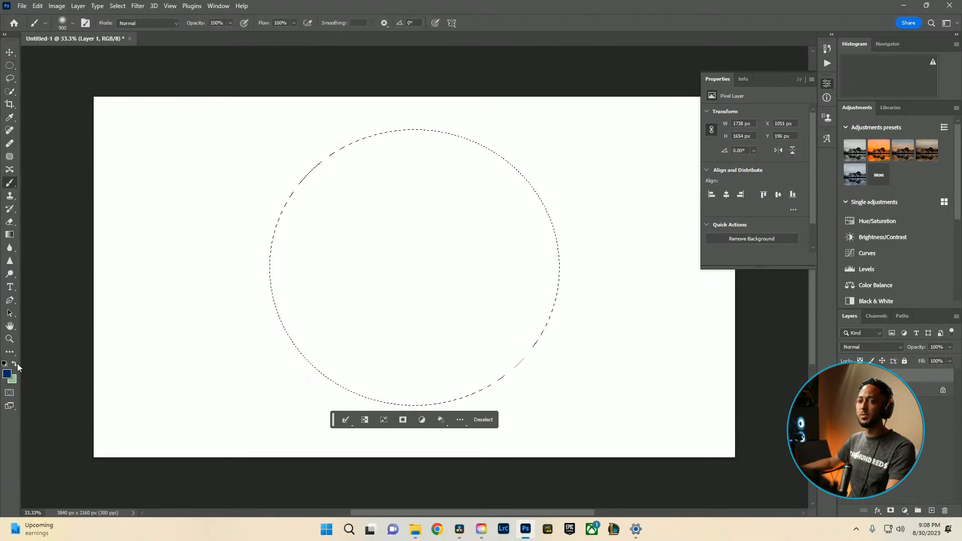
left_click(7, 373)
left_click_drag(223, 458, 182, 514)
left_click(431, 340)
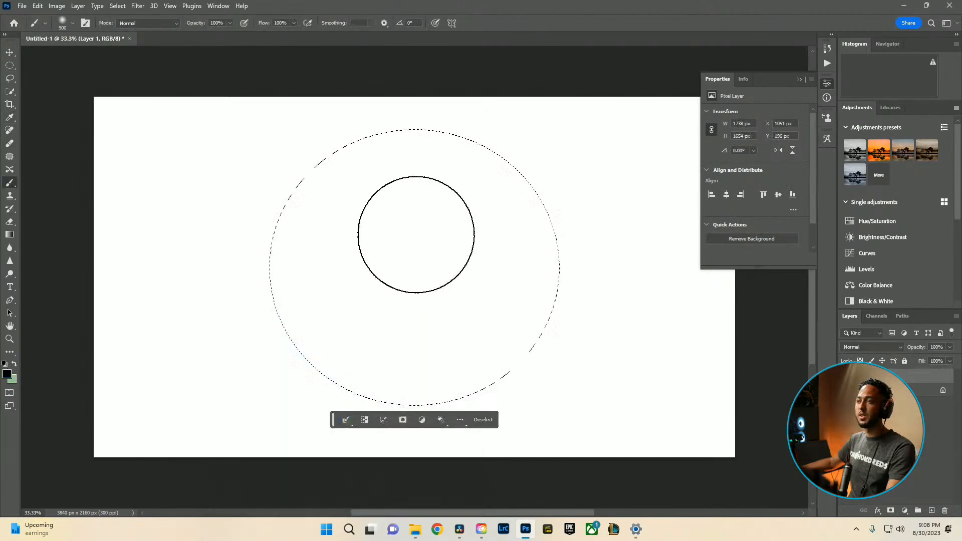
Enlarge the brush to 2900 px and paint the whole circular selection black
key("bracketright")
key("bracketright")
key("bracketright")
key("bracketright")
key("bracketright")
key("bracketright")
key("bracketright")
key("bracketright")
key("bracketright")
key("bracketright")
key("bracketright")
key("bracketright")
key("bracketright")
key("bracketright")
key("bracketright")
key("bracketright")
key("bracketright")
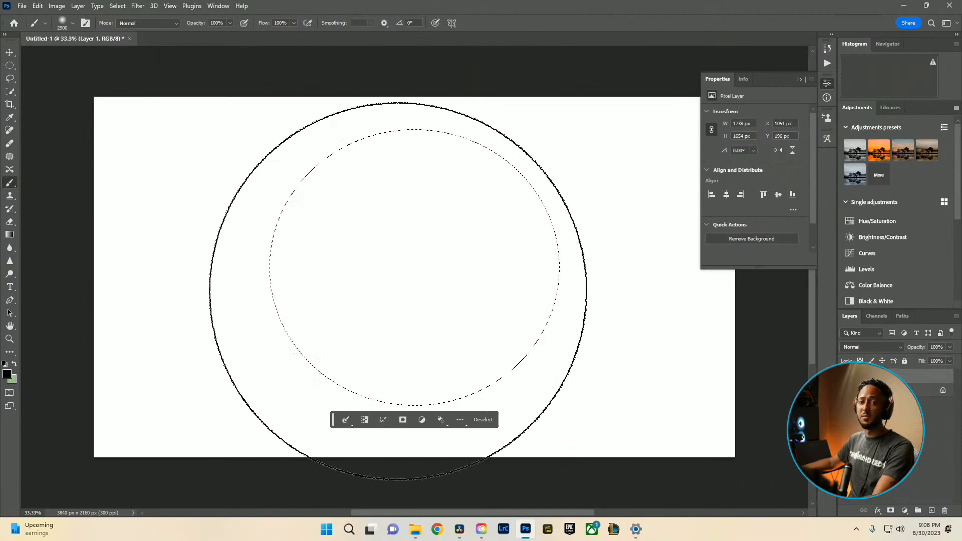
mouse_move(398, 291)
left_mouse_down()
mouse_move(434, 279)
mouse_move(532, 144)
left_mouse_up()
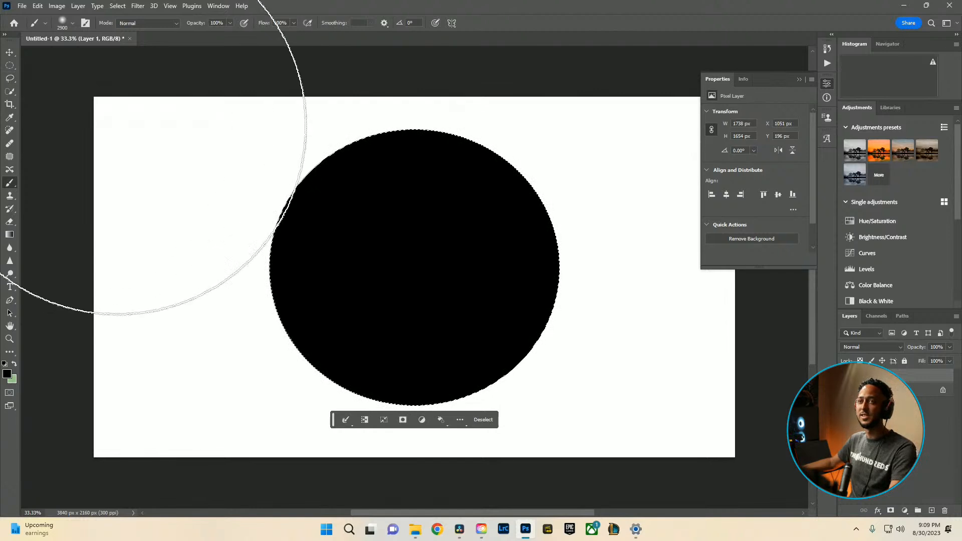
Clear the circular selection and hide the white background layer so only the black circle remains
key("m")
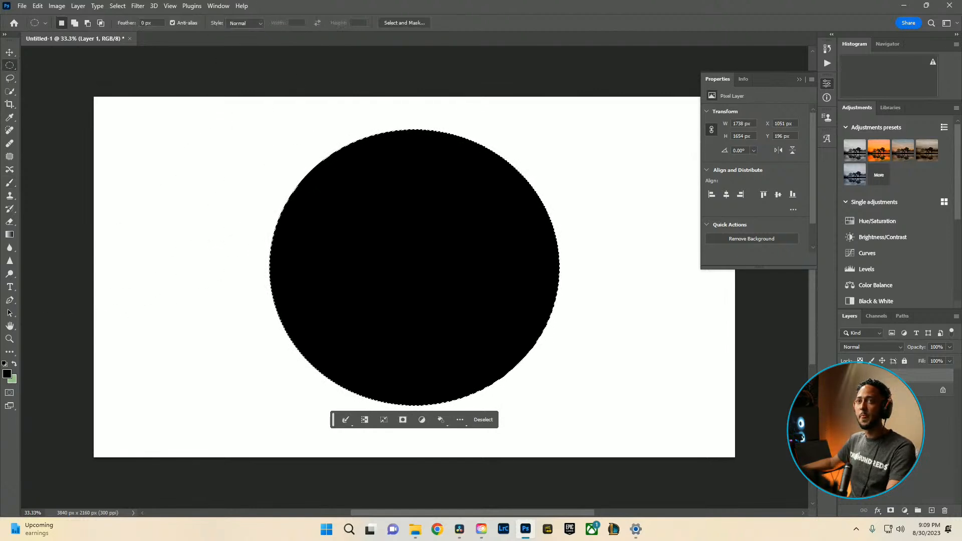
left_click_drag(306, 169, 318, 174)
left_click(549, 140)
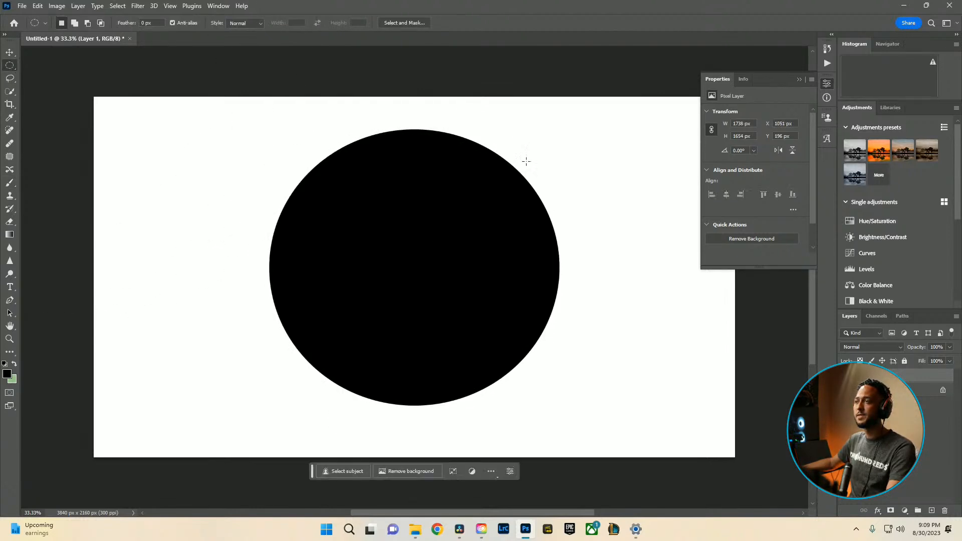
left_click(845, 390)
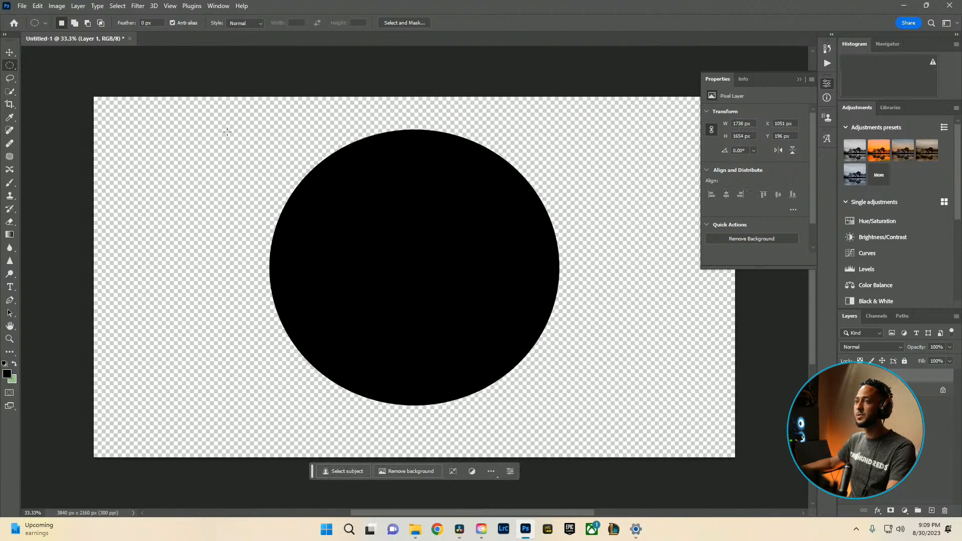
left_click(22, 6)
mouse_move(56, 6)
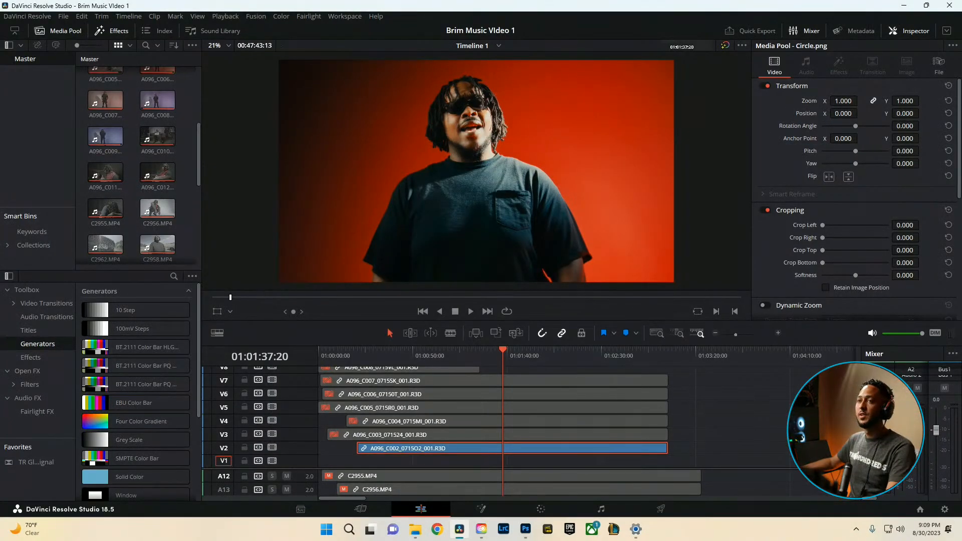
In DaVinci Resolve, add Circle.png to the timeline and free up track V3 by moving the takes above V2 up one track
scroll(173, 206, "down", 5)
left_click_drag(154, 199, 317, 347)
left_click(332, 355)
key("ctrl+equal")
key("ctrl+equal")
key("ctrl+equal")
key("ctrl+equal")
key("ctrl+equal")
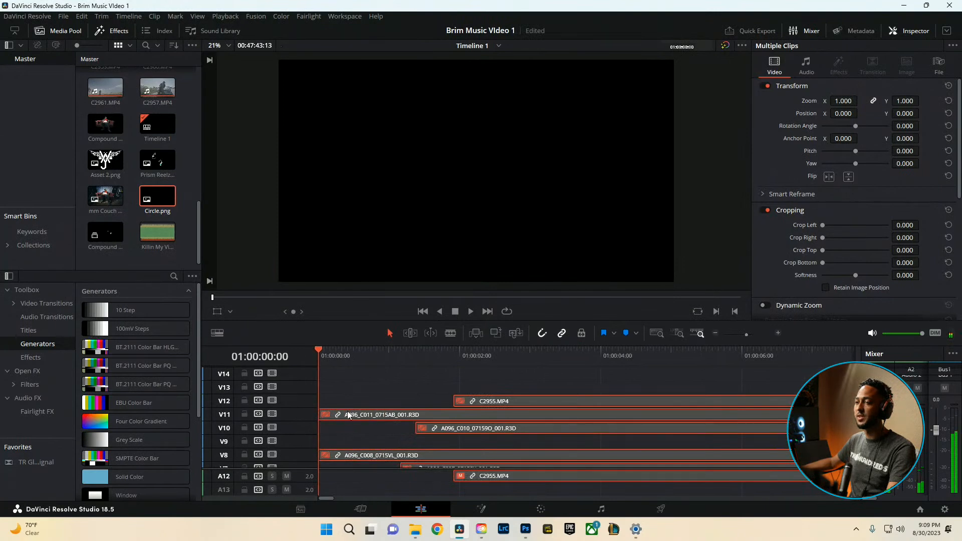
scroll(536, 465, "down", 6)
scroll(545, 418, "down", 4)
scroll(571, 435, "down", 5)
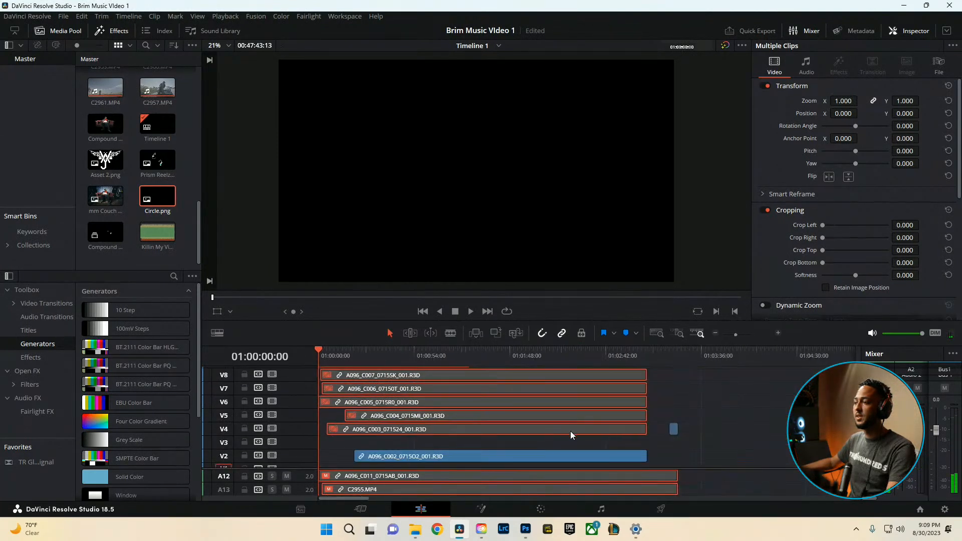
Place Circle.png on V3 at the start of the V2 take, select both clips, and move the playhead there
left_click(606, 369)
left_click_drag(611, 428, 351, 440)
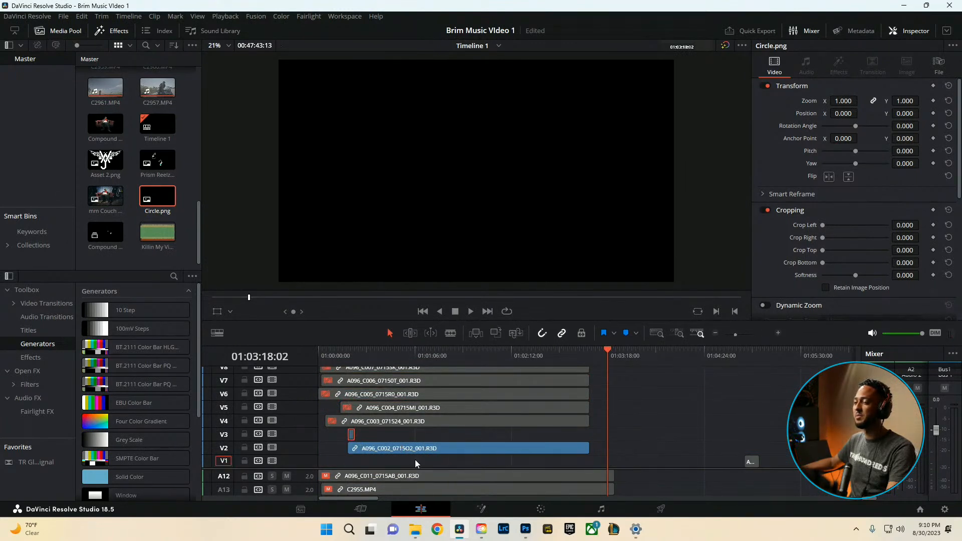
left_click_drag(404, 460, 347, 429)
left_click(348, 355)
key("ctrl+equal")
key("ctrl+equal")
key("ctrl+equal")
key("ctrl+equal")
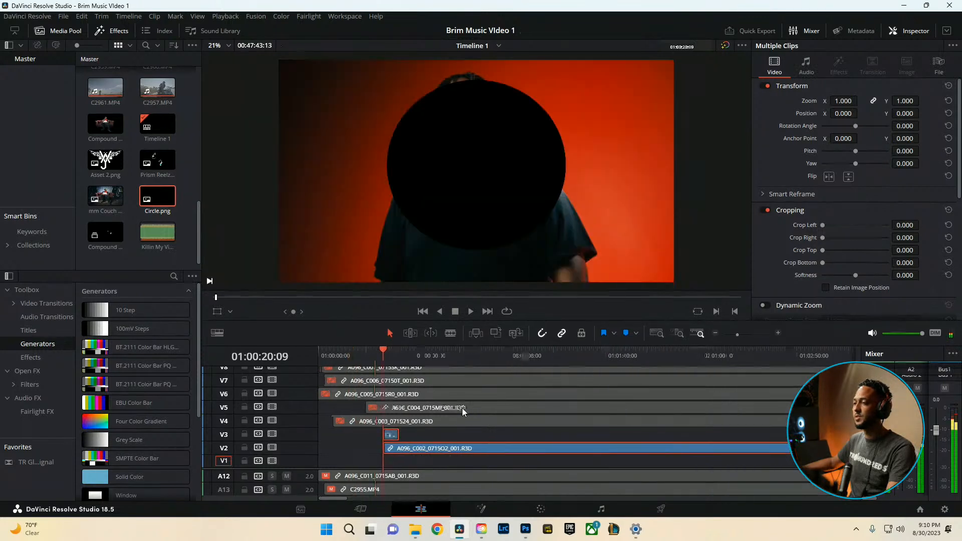
Turn off clip linking for Circle.png and the A096_C002 take beneath it
left_click_drag(490, 452, 495, 453)
right_click(496, 453)
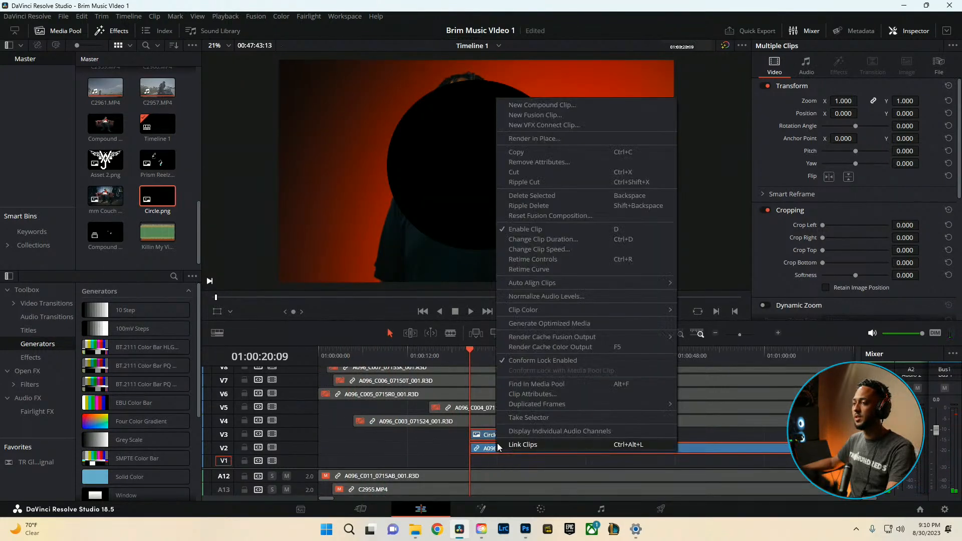
left_click(522, 444)
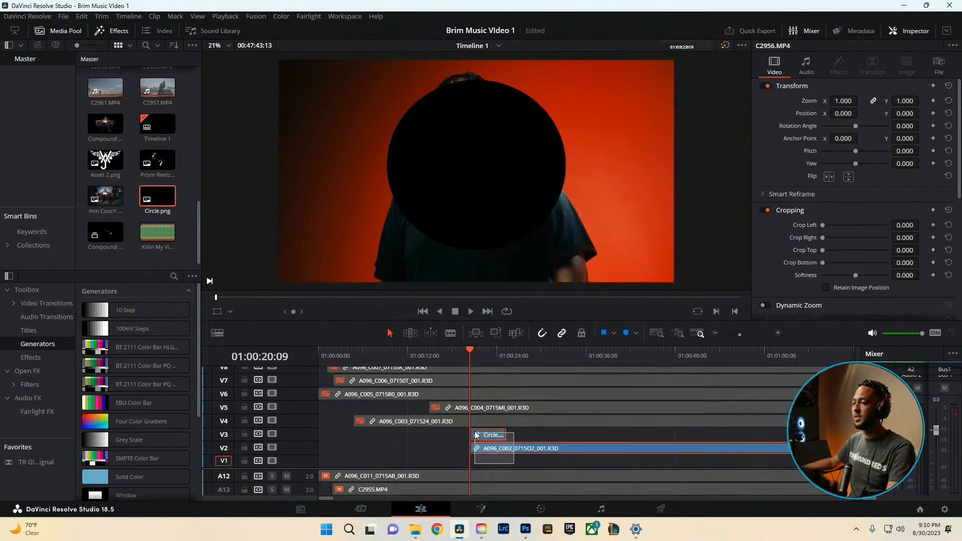
right_click(494, 450)
left_click(522, 443)
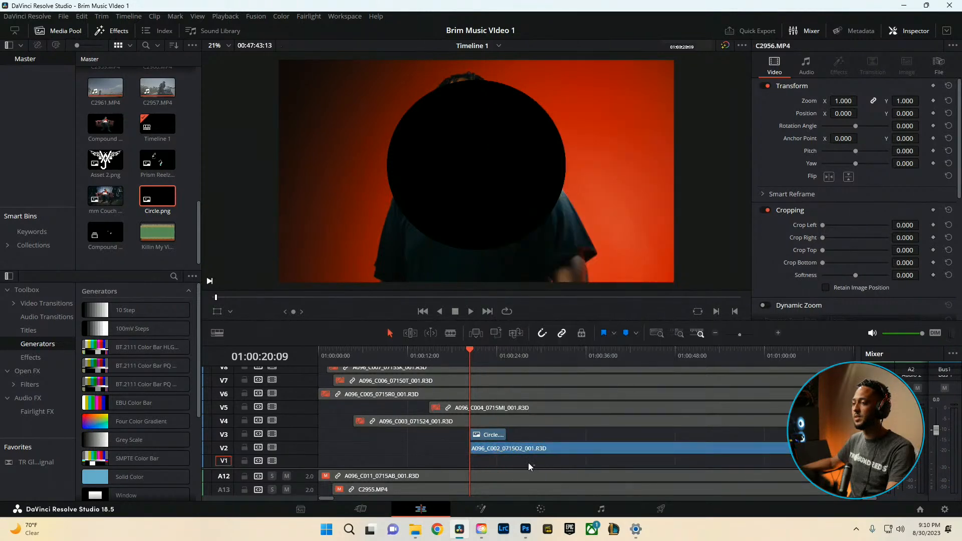
Move the A096_C002 take to V1 and Circle.png to V2, and extend Circle.png to the end of the take
left_click_drag(531, 465, 719, 448)
left_click(465, 461)
scroll(549, 463, "down", 5)
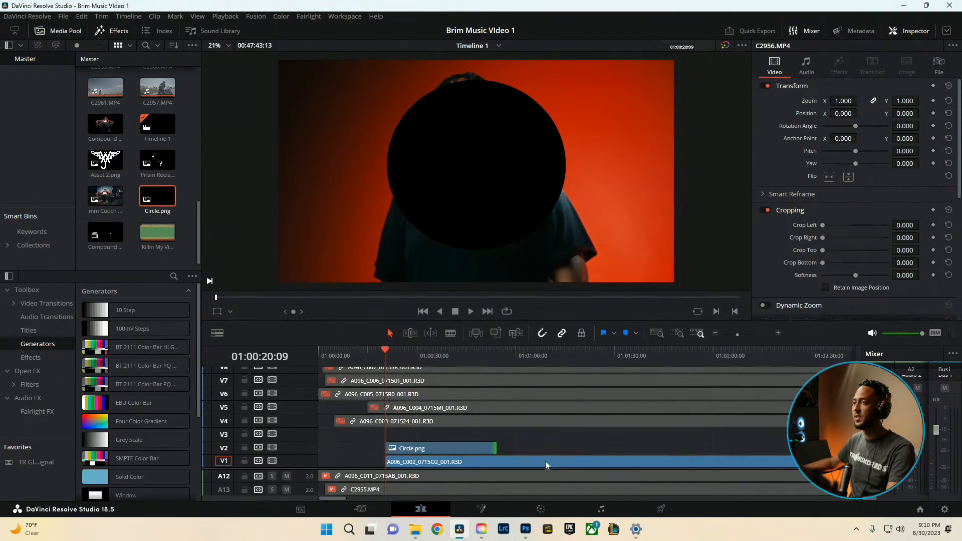
left_click_drag(462, 445, 761, 448)
scroll(666, 453, "down", 2)
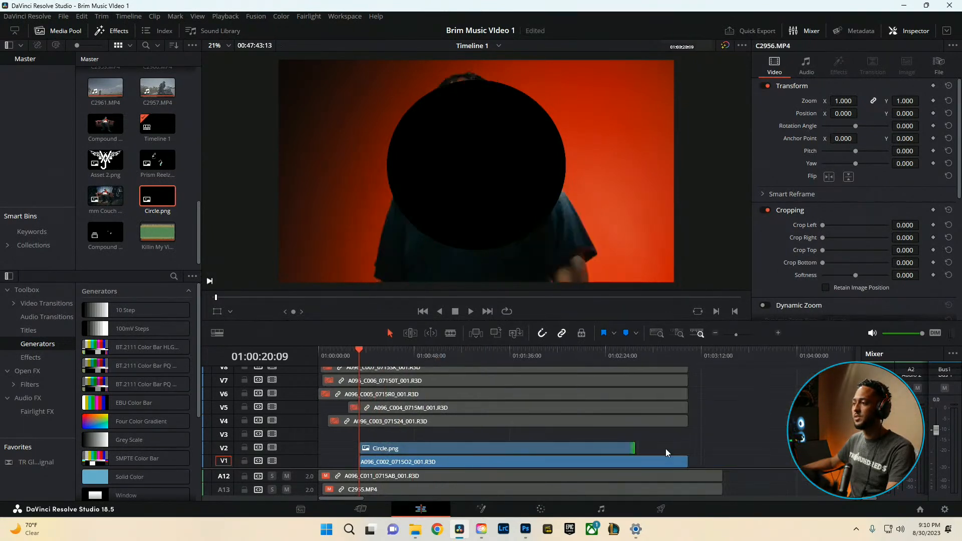
left_click_drag(635, 450, 687, 449)
left_click(495, 447)
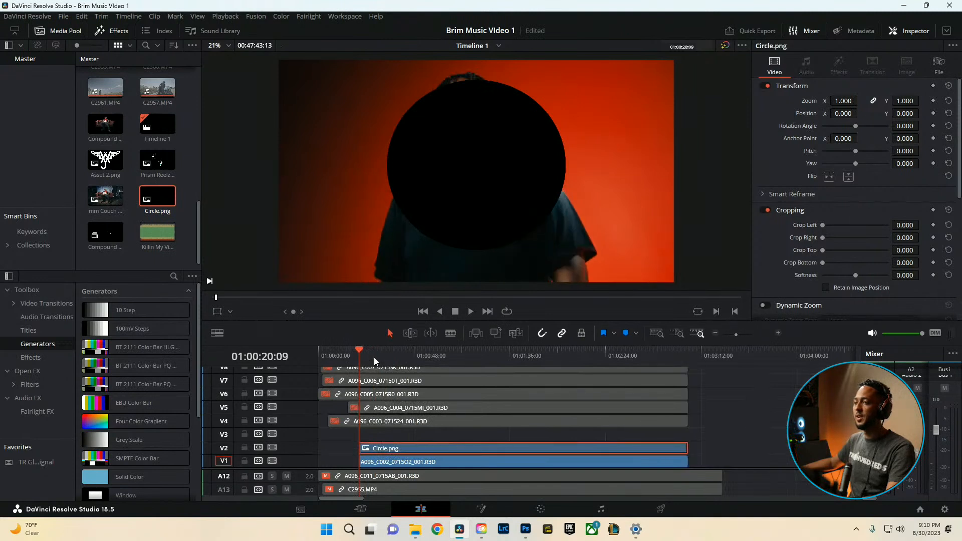
Enlarge Circle.png and position it lower in the frame at 01:00:59:19, so its arc rises behind the performer
left_click(430, 356)
left_click(437, 358)
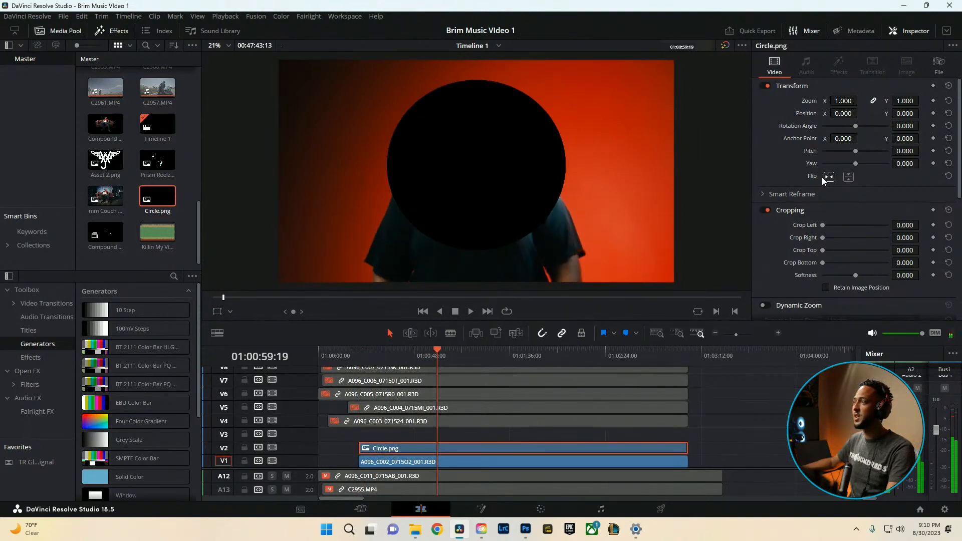
left_click_drag(843, 101, 338, 111)
Duplicate the A096_C002 take from V1 onto V3 above Circle.png, and disable the original on V1
left_click_drag(468, 456, 459, 438)
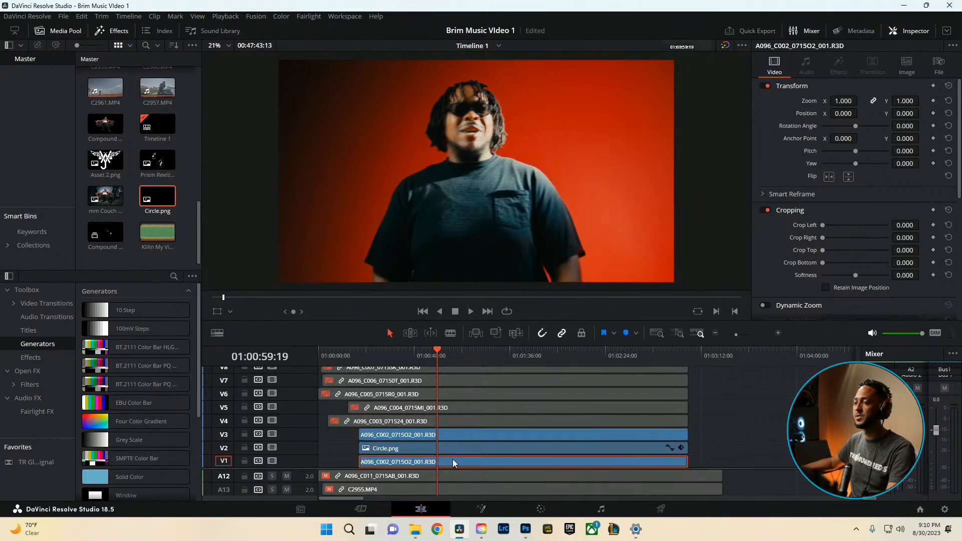
right_click(455, 433)
left_click(433, 435)
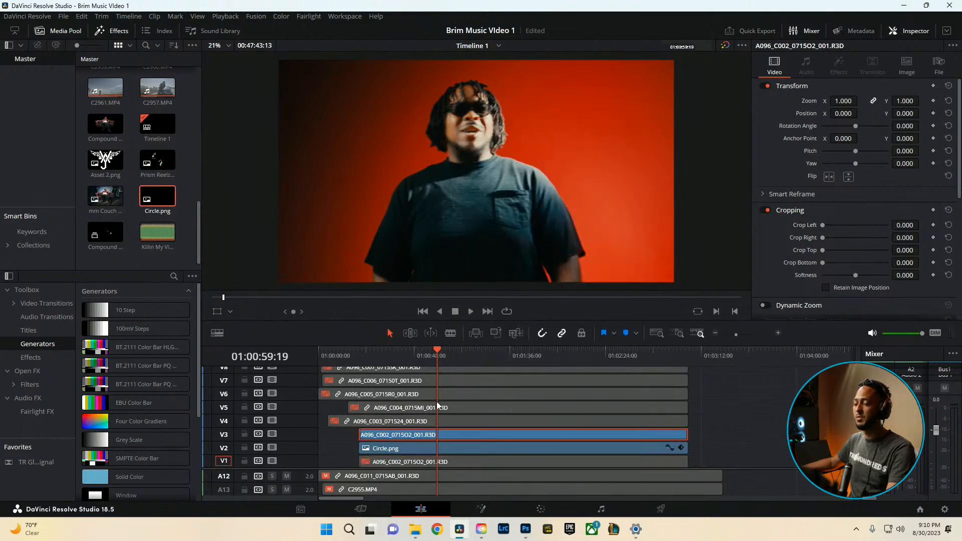
Split the A096_C002 copy on V3 at 01:00:59:19 and 01:01:08:14 to isolate a short section
key("b")
left_click(437, 434)
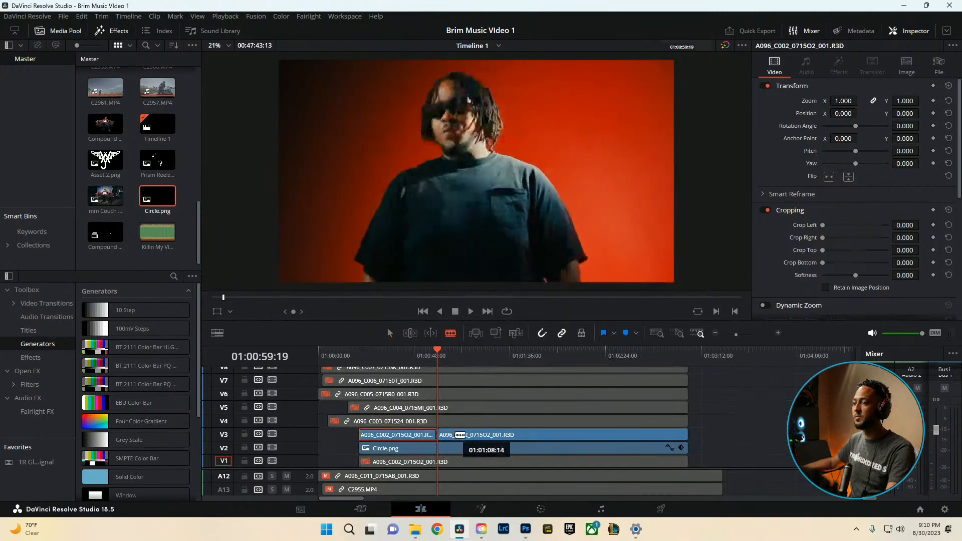
On the Color page, add a serial node after GLOW for the isolated section and add an alpha output to the node graph
left_click(541, 509)
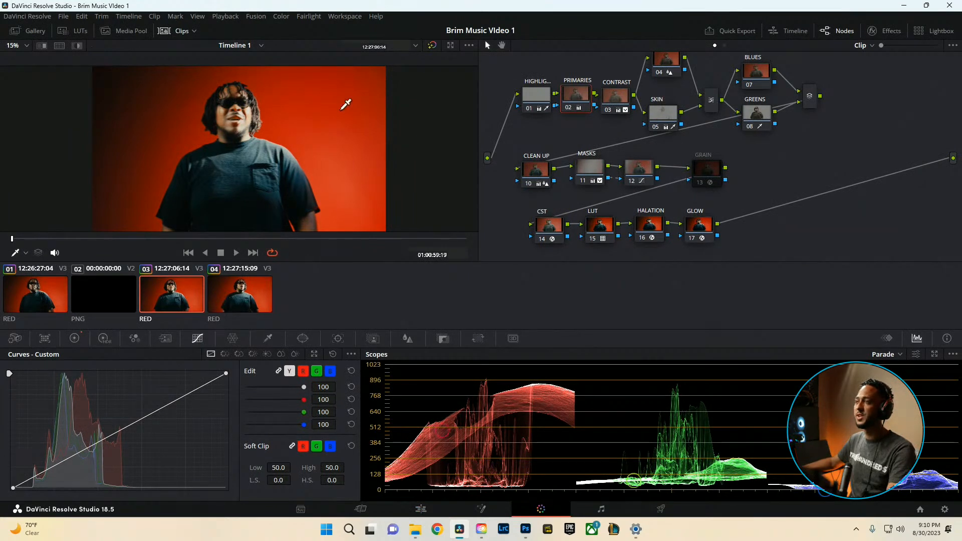
left_click(699, 229)
key("alt+s")
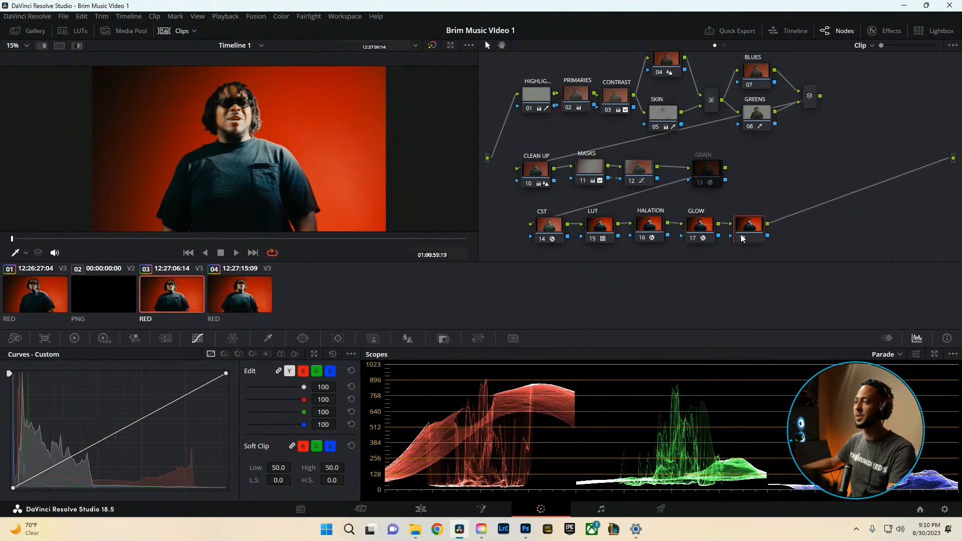
right_click(862, 214)
left_click(849, 253)
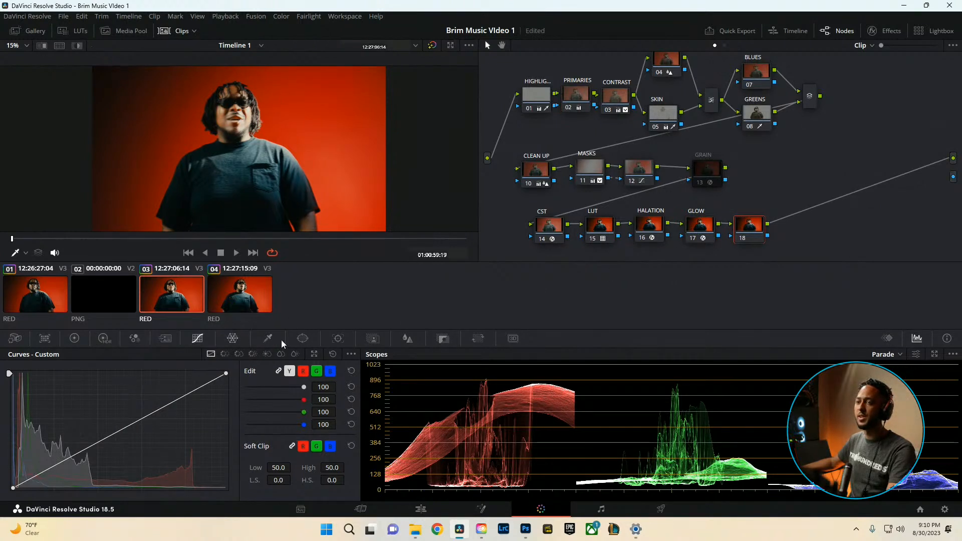
Create an object Magic Mask on node 18 with Better quality, painting strokes over the performer's head, torso and arms
left_click(373, 339)
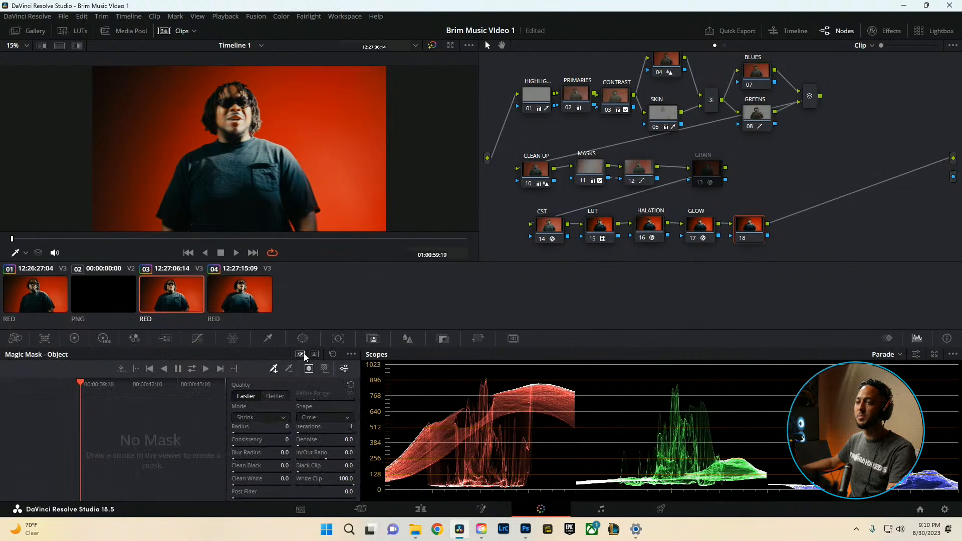
mouse_move(268, 226)
left_mouse_down()
mouse_move(205, 189)
mouse_move(182, 196)
mouse_move(173, 224)
mouse_move(196, 179)
mouse_move(237, 146)
mouse_move(212, 121)
mouse_move(222, 92)
mouse_move(247, 117)
mouse_move(238, 123)
mouse_move(249, 104)
mouse_move(239, 90)
mouse_move(239, 107)
mouse_move(255, 124)
mouse_move(254, 109)
mouse_move(240, 108)
mouse_move(225, 128)
mouse_move(206, 124)
mouse_move(213, 106)
mouse_move(224, 107)
mouse_move(225, 168)
mouse_move(227, 148)
mouse_move(200, 159)
mouse_move(237, 175)
mouse_move(223, 209)
mouse_move(218, 182)
mouse_move(233, 187)
mouse_move(265, 169)
mouse_move(261, 222)
mouse_move(282, 193)
mouse_move(308, 225)
mouse_move(266, 166)
mouse_move(293, 187)
mouse_move(290, 169)
mouse_move(303, 201)
mouse_move(295, 179)
mouse_move(249, 154)
mouse_move(269, 153)
mouse_move(243, 144)
left_mouse_up()
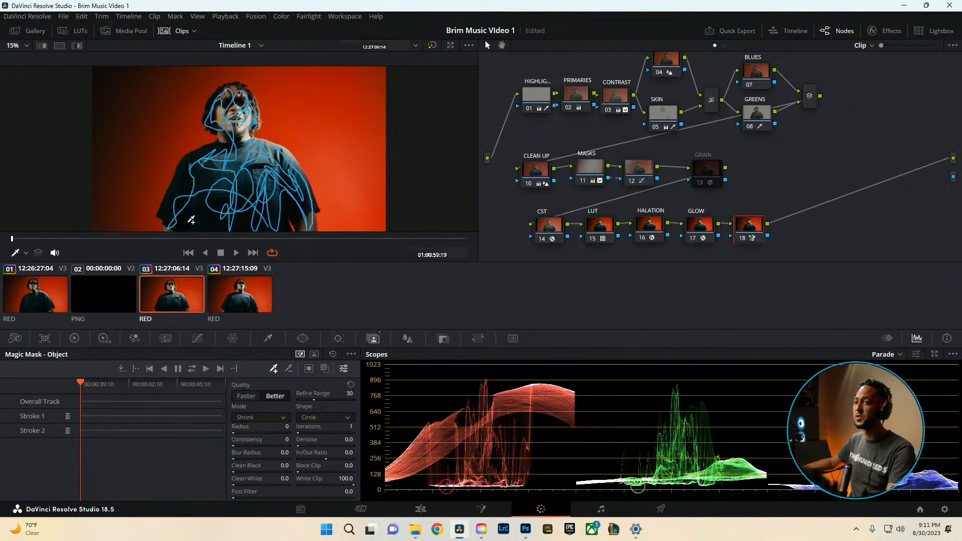
left_click(204, 239)
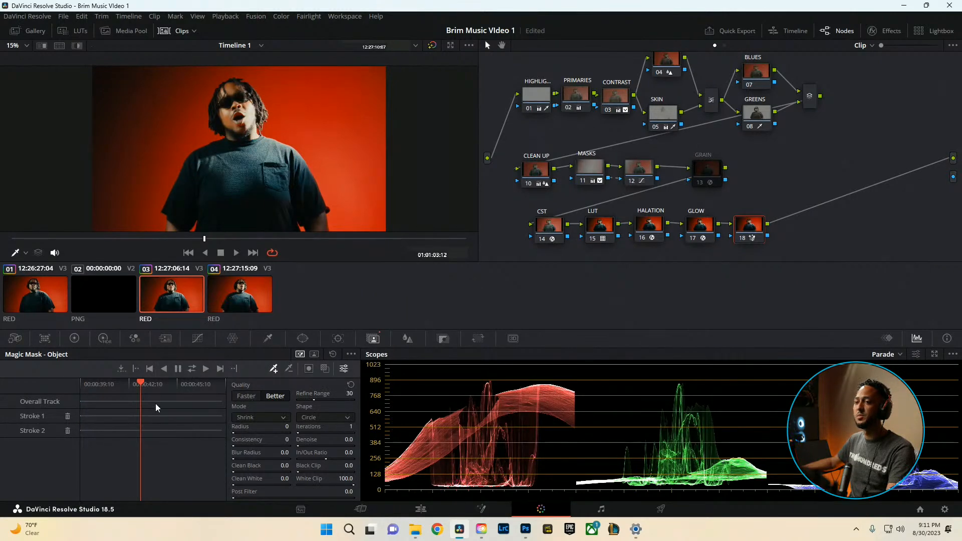
mouse_move(159, 386)
left_mouse_down()
mouse_move(207, 389)
mouse_move(86, 395)
mouse_move(58, 386)
left_mouse_up()
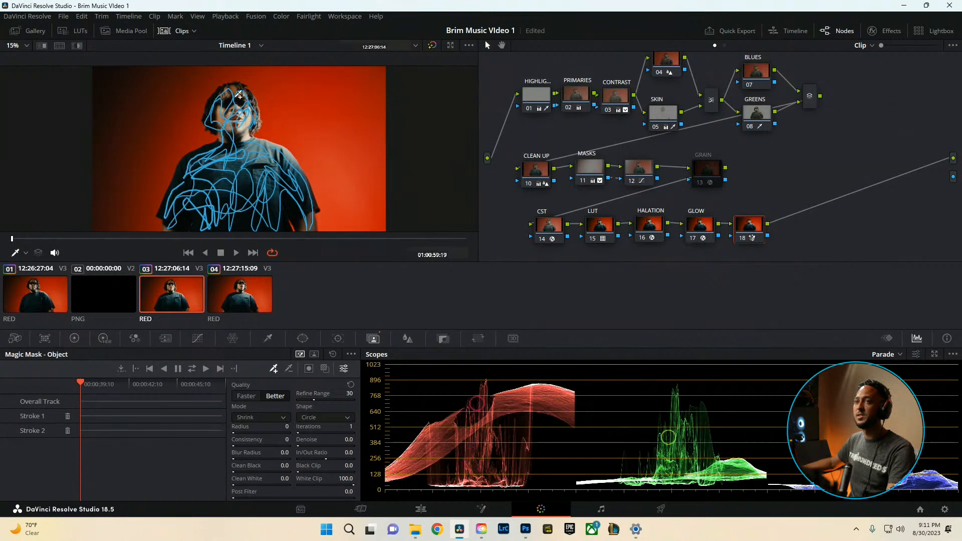
left_click_drag(238, 95, 236, 86)
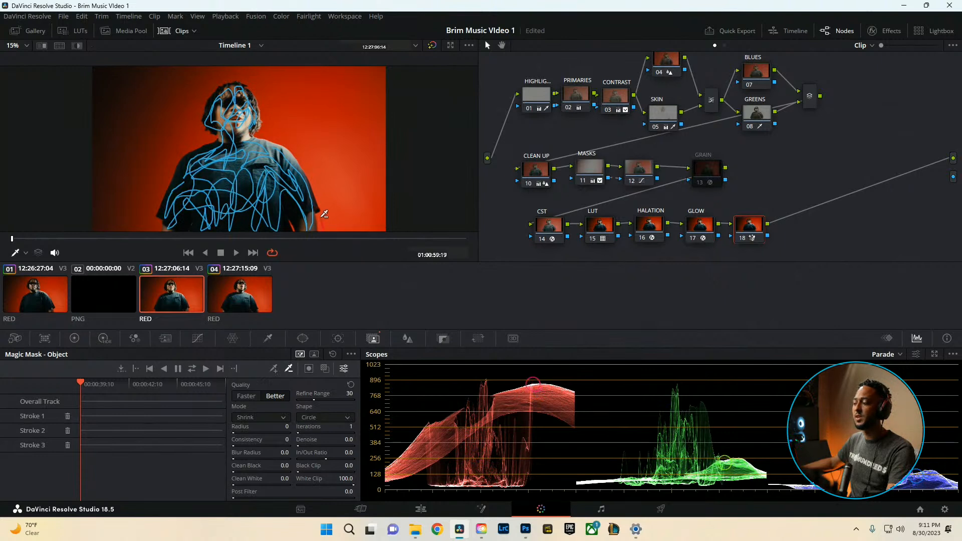
Paint subtracting mask strokes around the performer's outline to exclude the red background
mouse_move(328, 210)
left_mouse_down()
mouse_move(306, 152)
mouse_move(265, 122)
left_mouse_up()
mouse_move(246, 72)
left_mouse_down()
mouse_move(207, 85)
mouse_move(197, 112)
mouse_move(206, 137)
mouse_move(164, 170)
mouse_move(151, 232)
left_mouse_up()
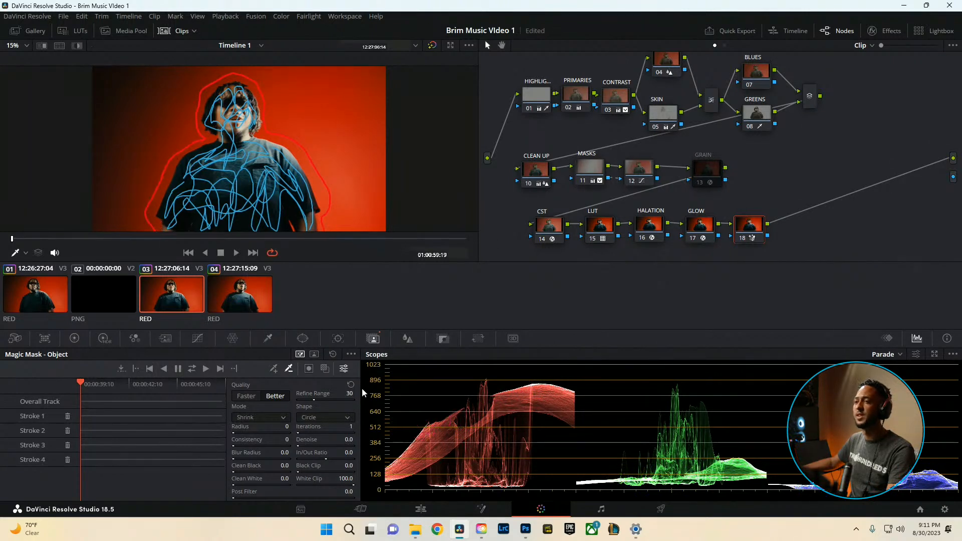
left_click(309, 369)
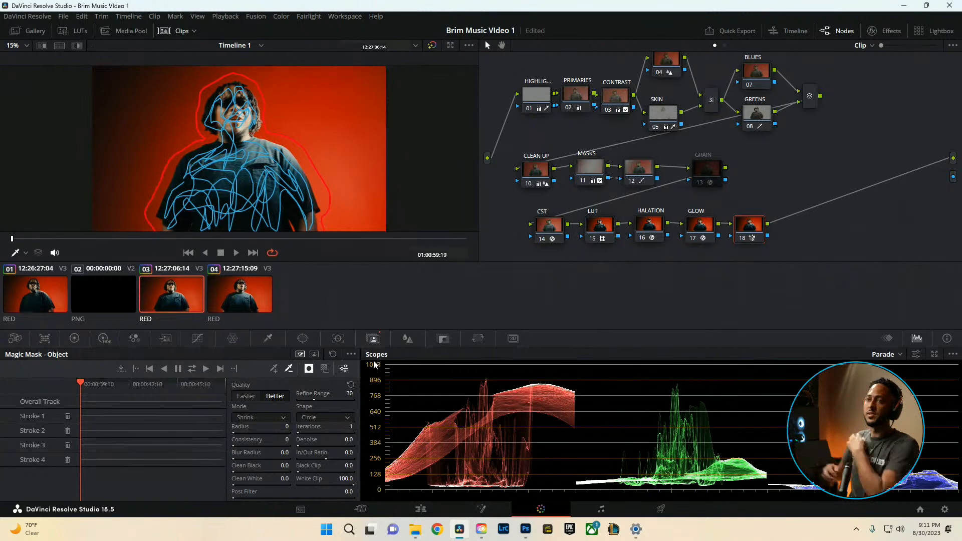
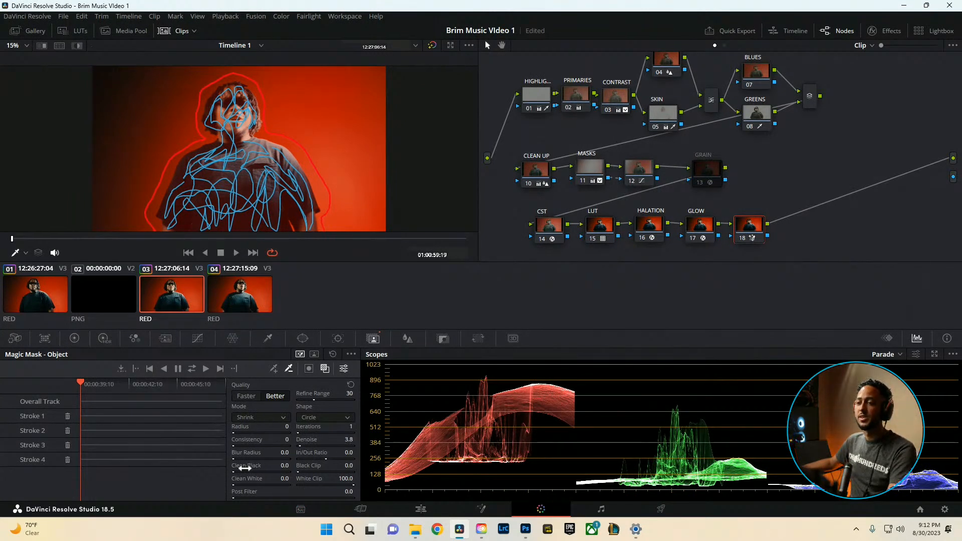
Track the Magic Mask in both directions with Denoise at 3.8, and connect node 18's alpha to the alpha output
left_click(192, 369)
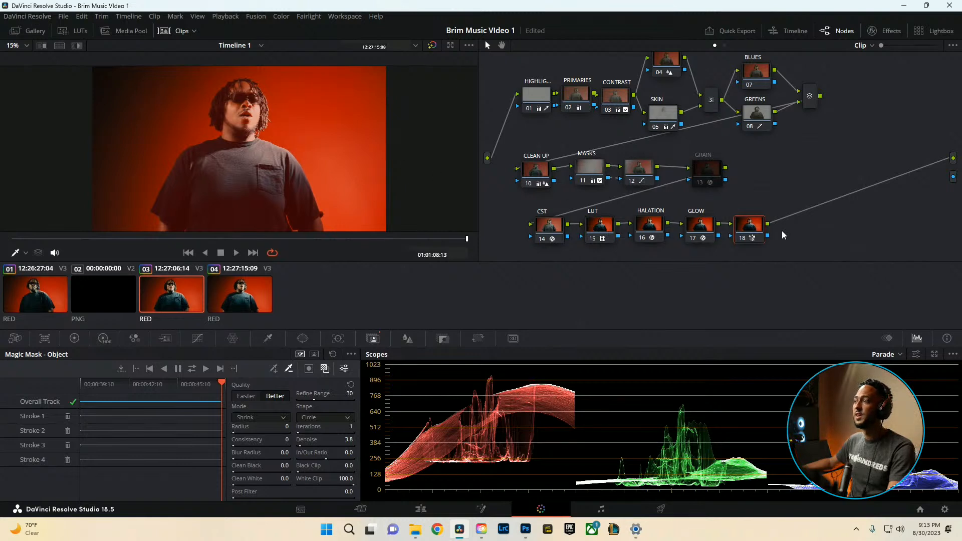
left_click_drag(767, 236, 919, 219)
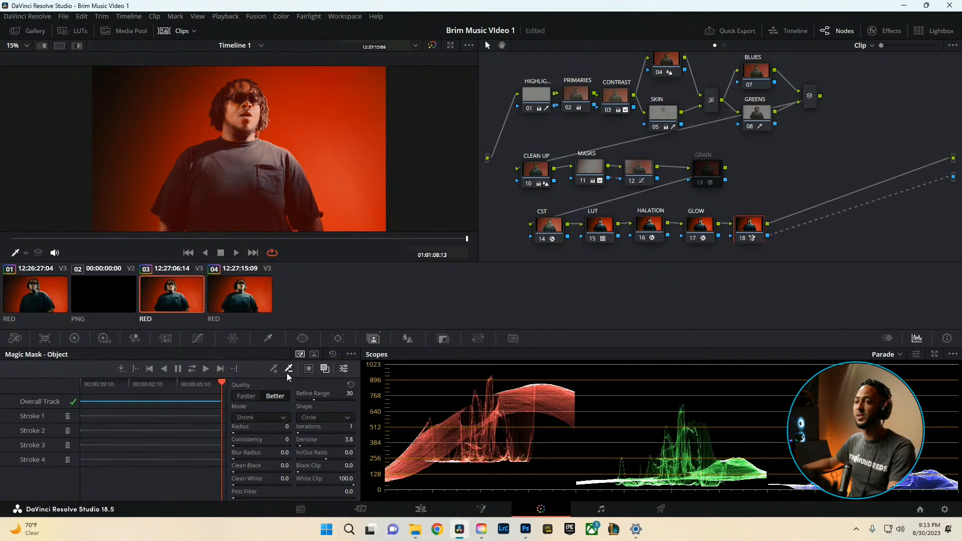
On the Edit page, return to the masked section's start, re-enable the V1 take, and select the masked section on V3
left_click(421, 508)
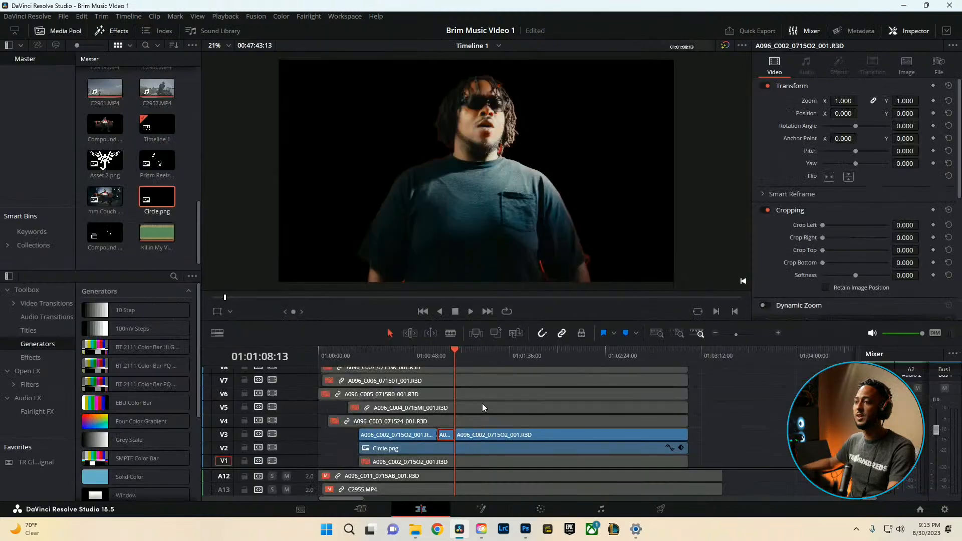
key("Up")
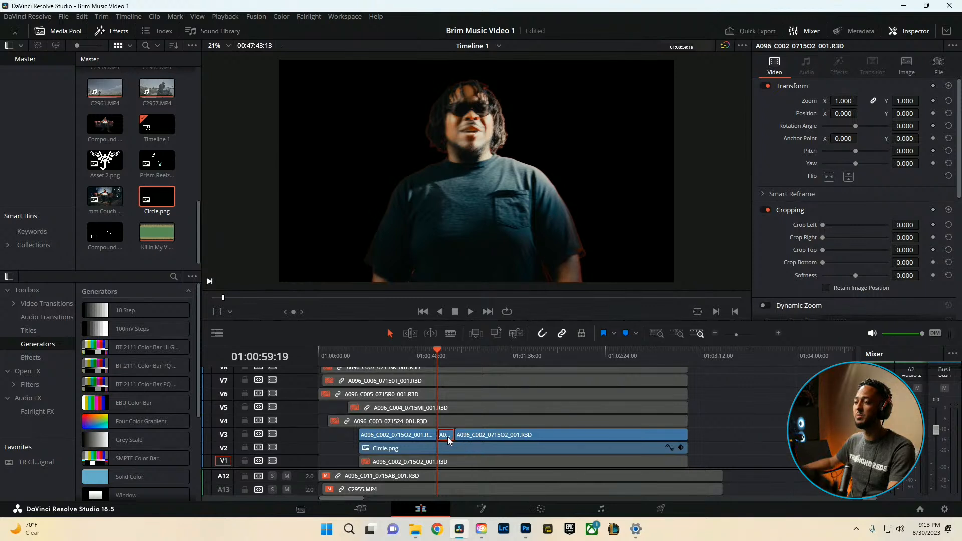
left_click(447, 460)
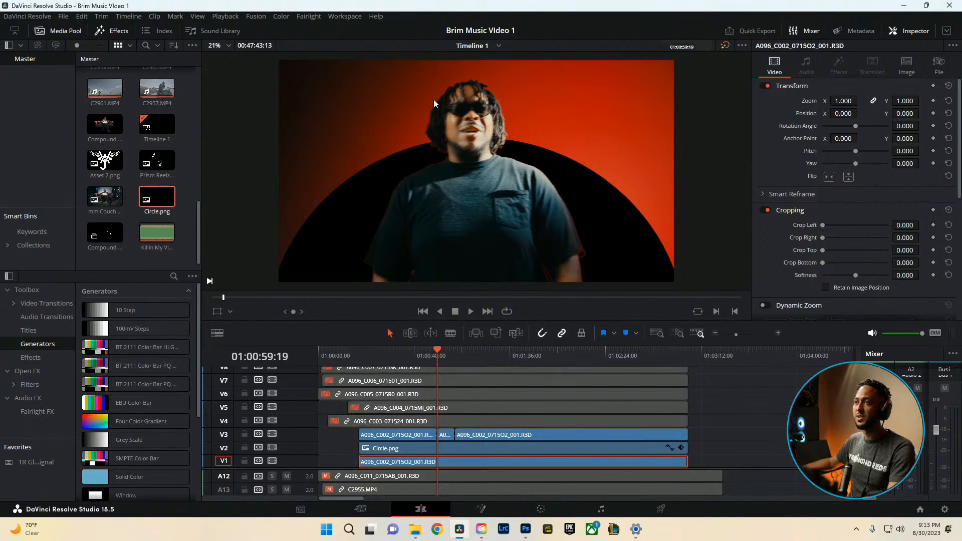
left_click(447, 435)
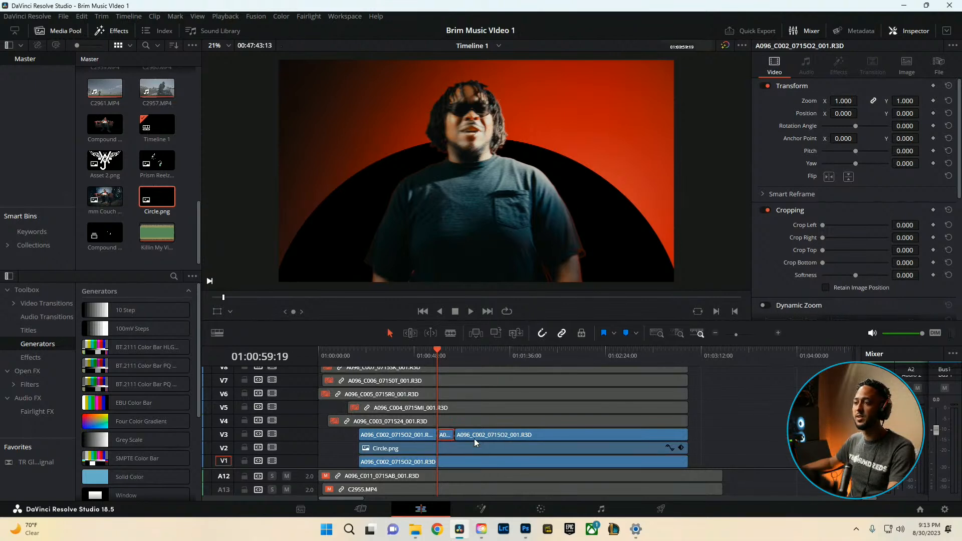
Refine the Magic Mask edges on the Color page by hiding the mask overlay and setting Clean Black to 71.8
left_click(548, 510)
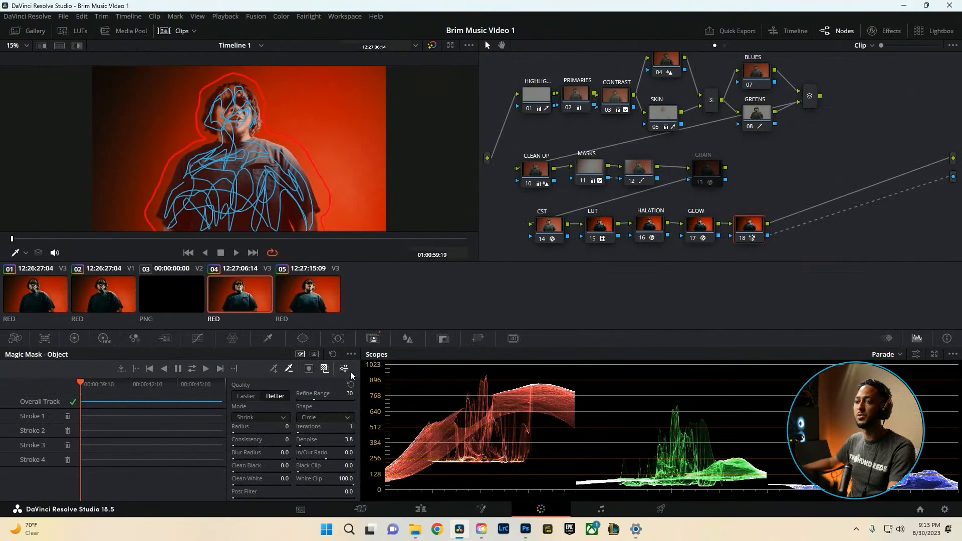
scroll(202, 121, "up", 5)
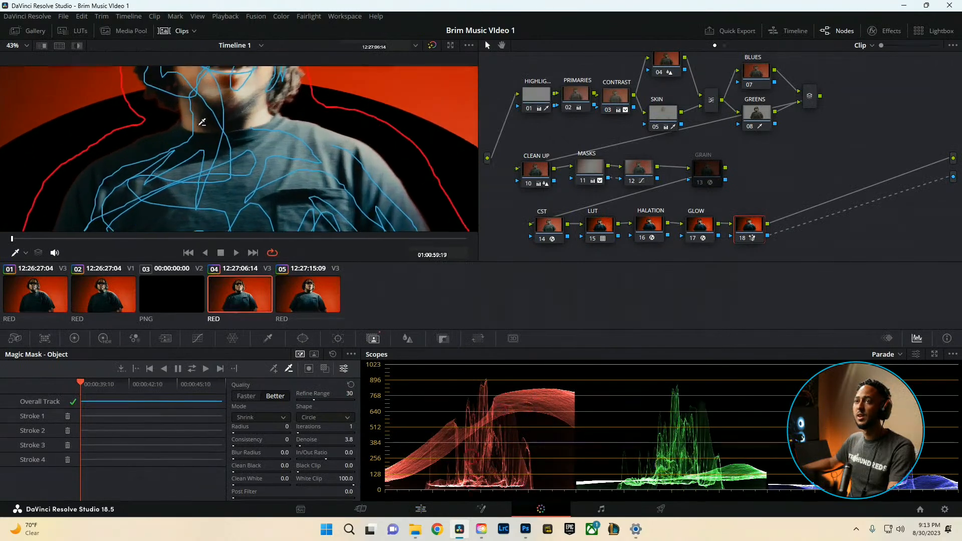
left_click_drag(202, 134, 274, 198)
scroll(273, 198, "up", 1)
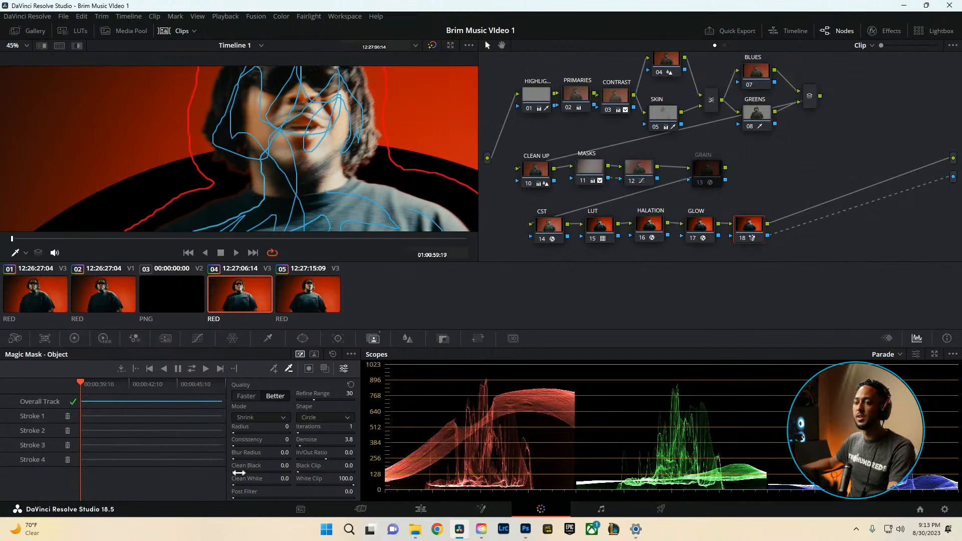
left_click_drag(238, 471, 279, 471)
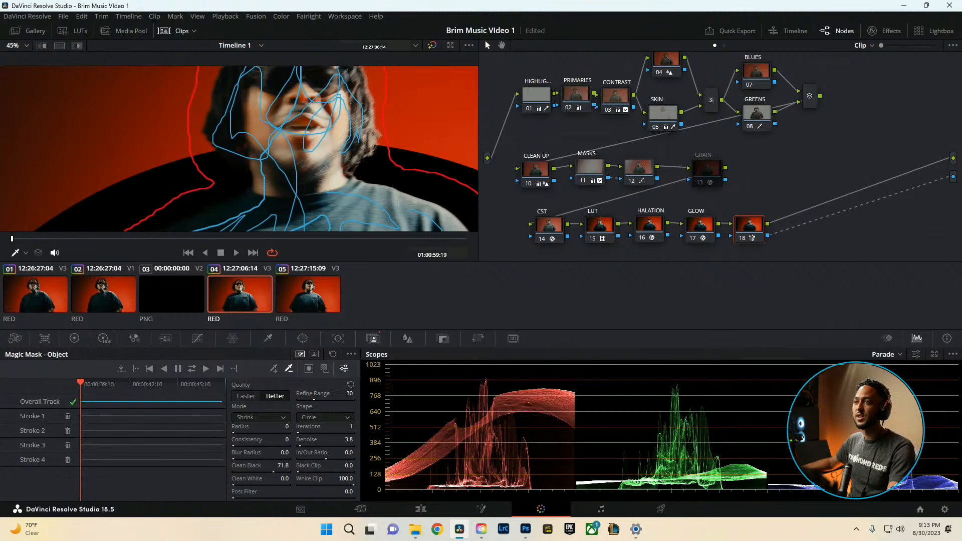
Play the masked section in full screen to check the performer's edges against the black circle
scroll(348, 201, "down", 5)
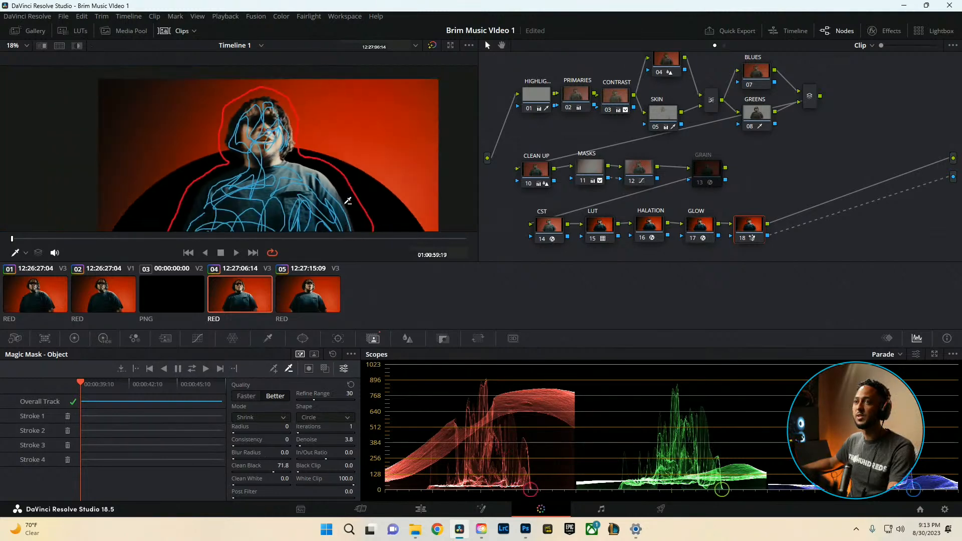
key("ctrl+f")
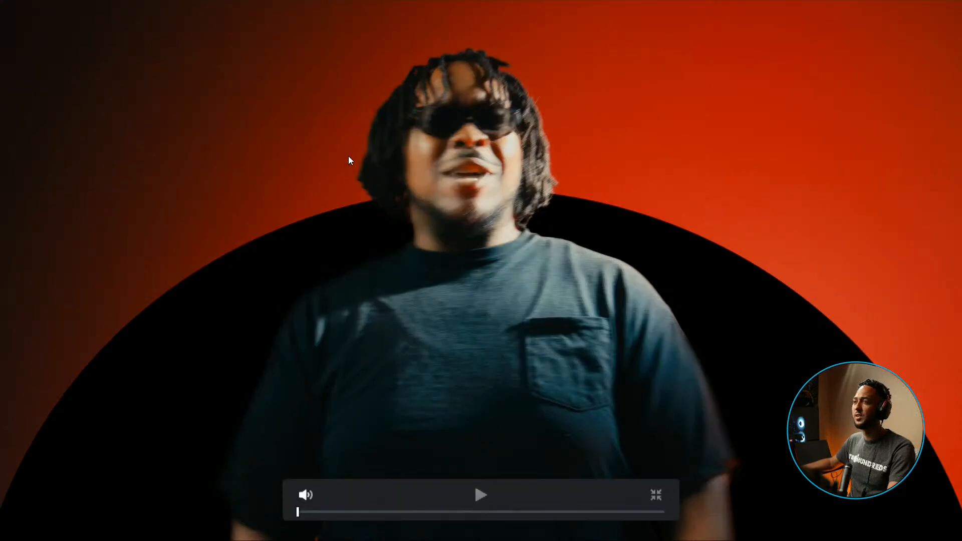
key("space")
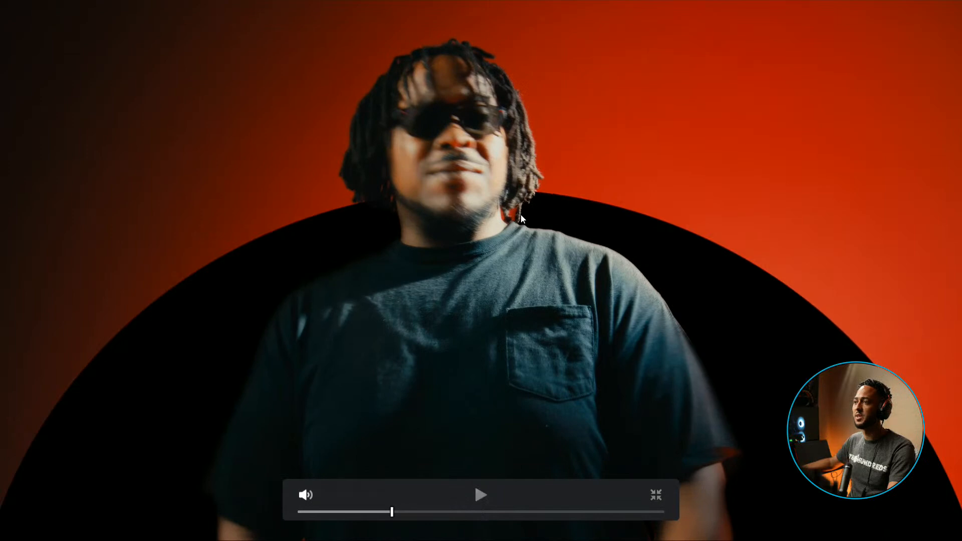
Return to the Edit page and lower the Circle.png clip on V2 to a vertical position of -1895
key("ctrl+f")
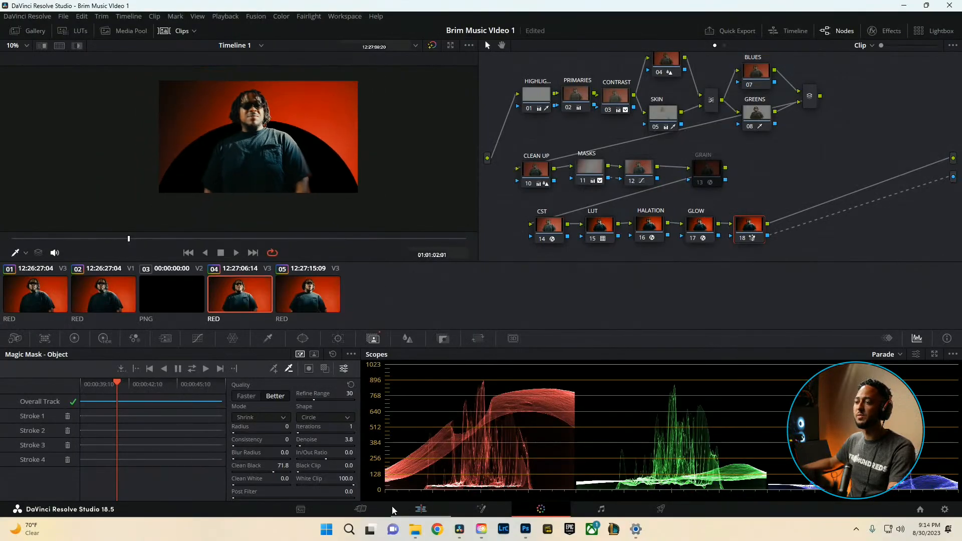
left_click(421, 509)
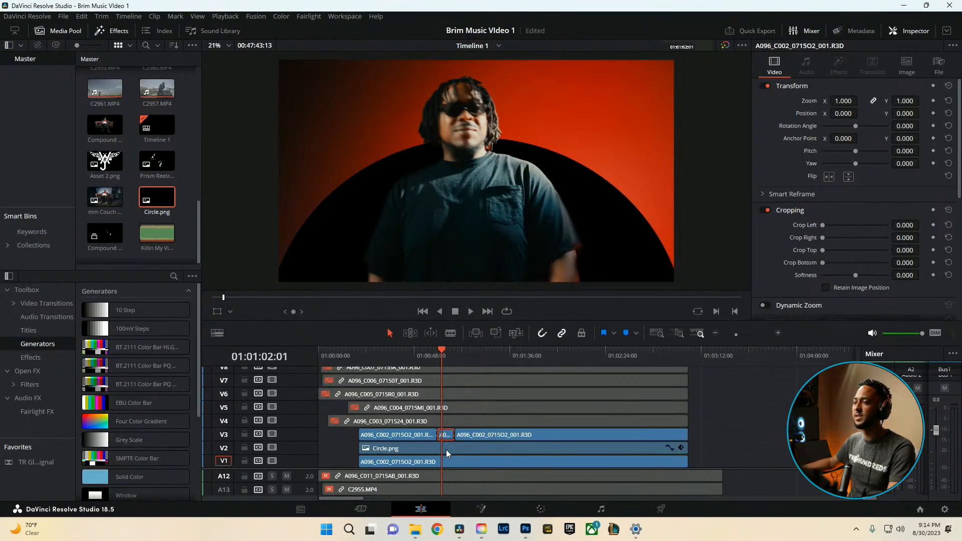
left_click(447, 453)
mouse_move(907, 114)
left_mouse_down()
mouse_move(883, 114)
mouse_move(921, 113)
left_mouse_up()
Play the shot full screen to examine the circle's placement behind the performer
key("ctrl+f")
key("space")
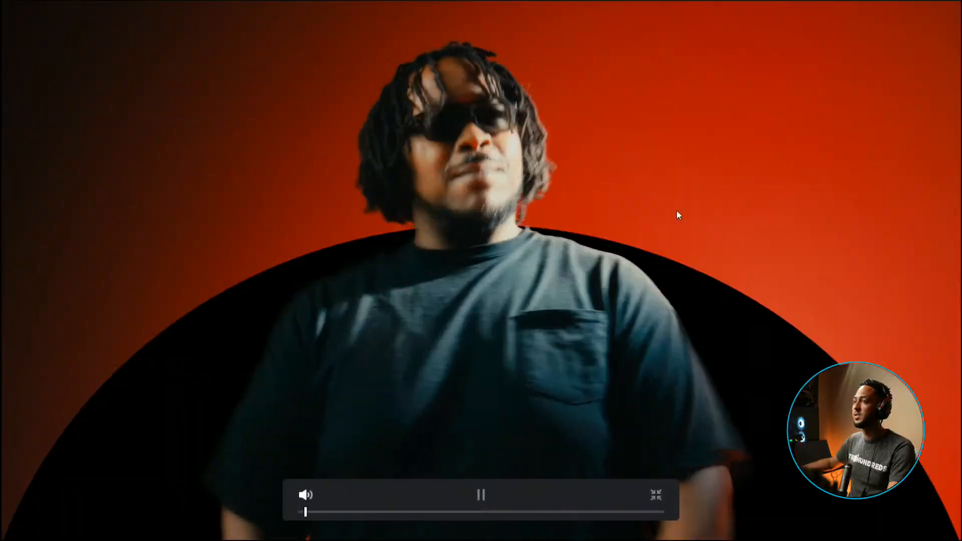
key("space")
key("space")
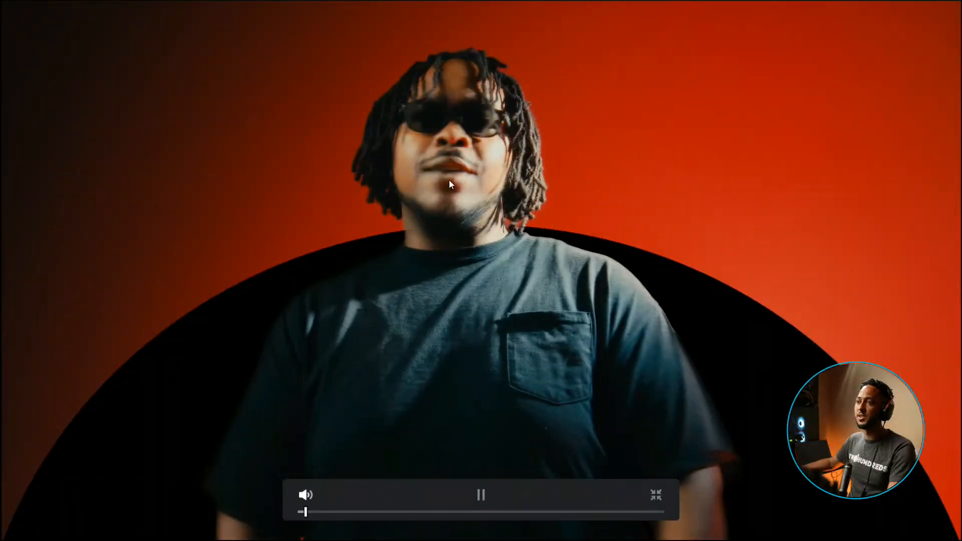
key("space")
key("space")
key("space")
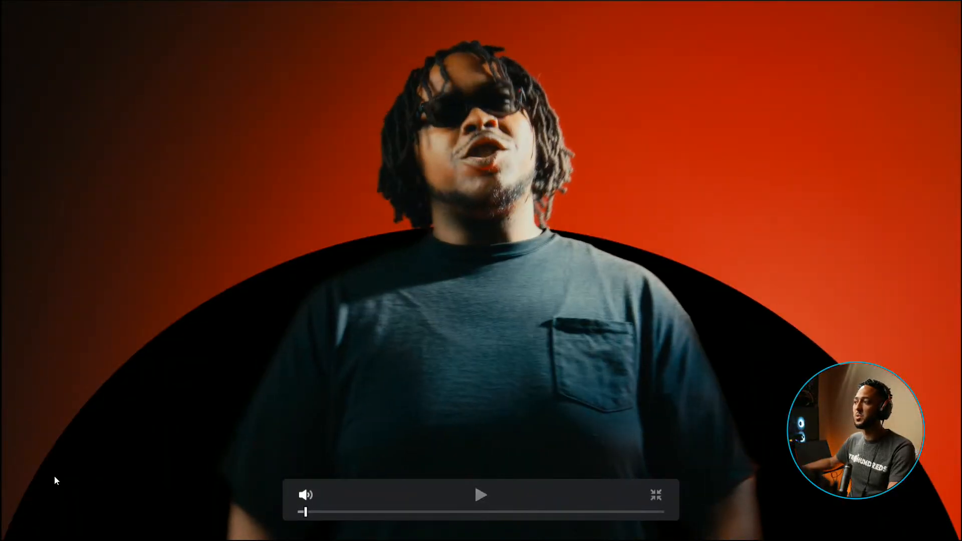
key("space")
key("ctrl+f")
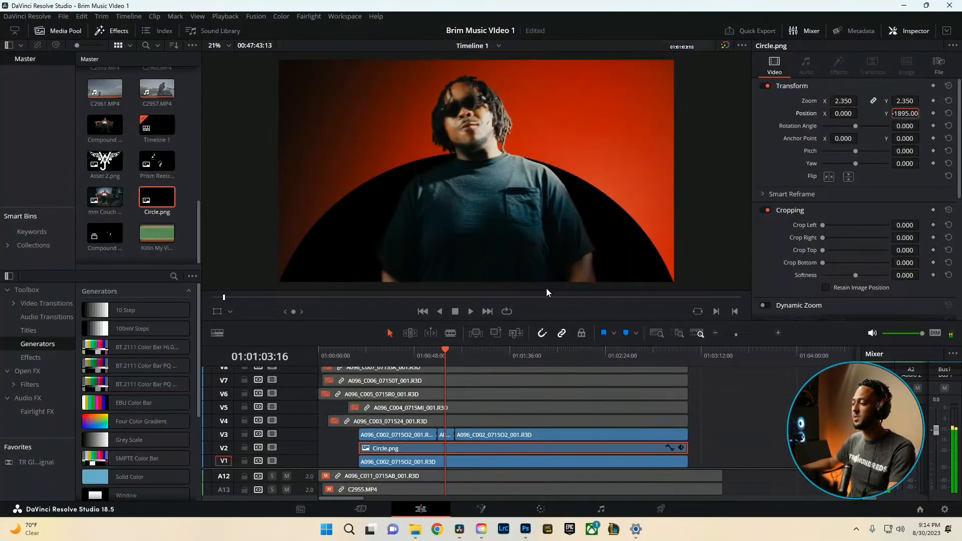
Move all clips on V3 and above up by four tracks to free space over Circle.png
left_click_drag(718, 434, 317, 360)
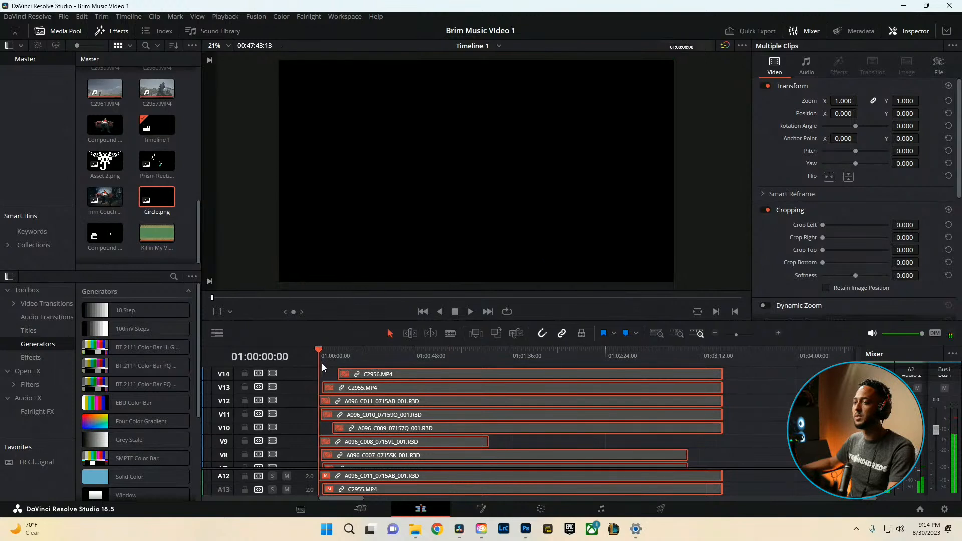
scroll(431, 418, "up", 5)
scroll(430, 419, "up", 3)
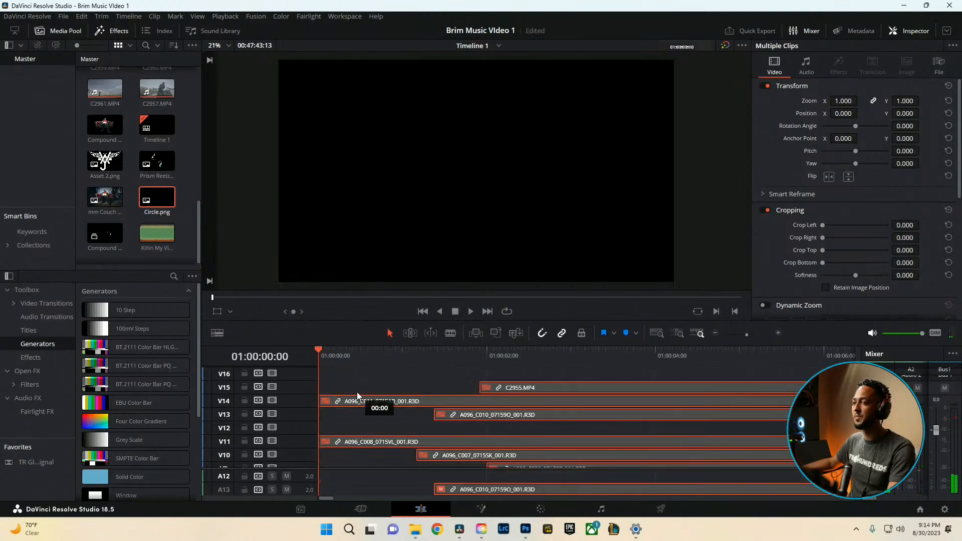
scroll(386, 420, "down", 6)
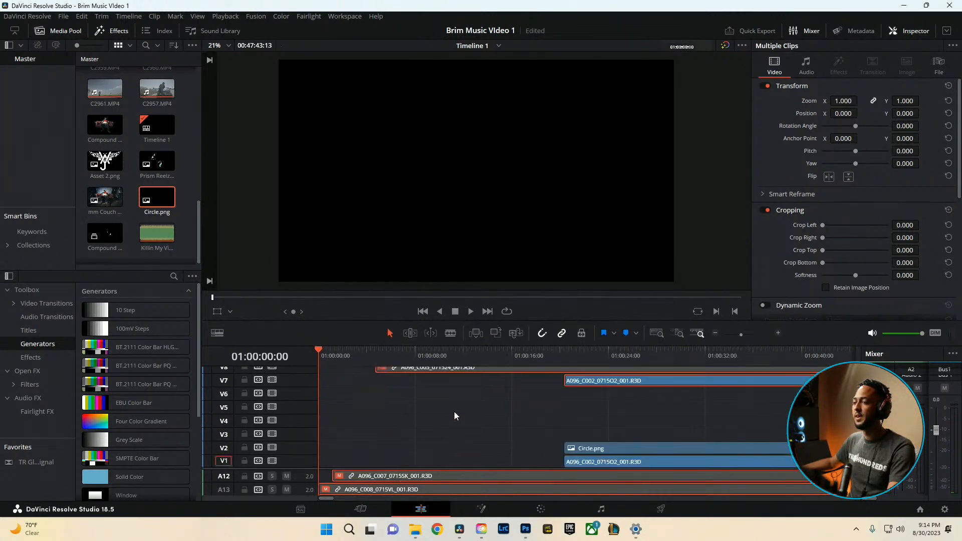
scroll(544, 416, "down", 5)
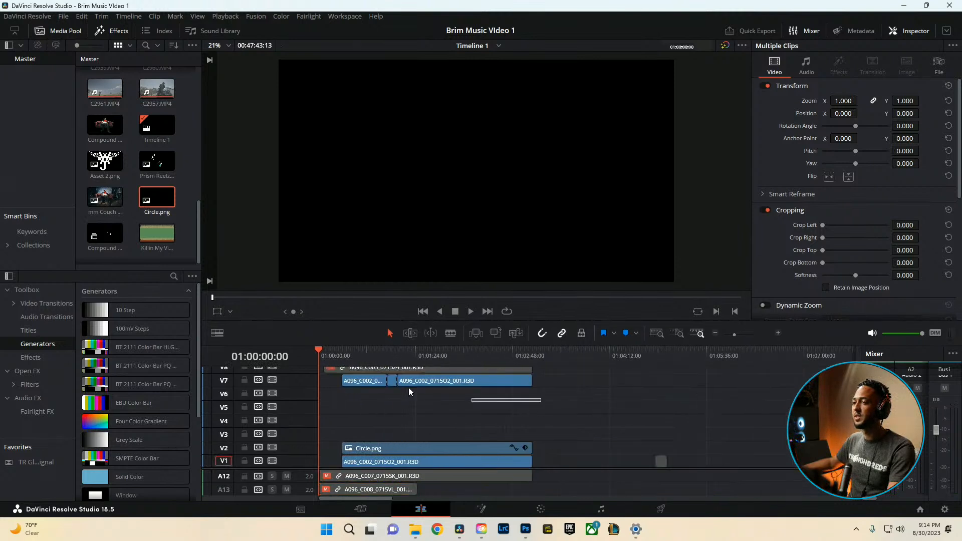
Move the three A096_C002 clip segments from V7 down to V4
left_click(351, 384)
left_click(341, 361)
scroll(341, 361, "up", 3)
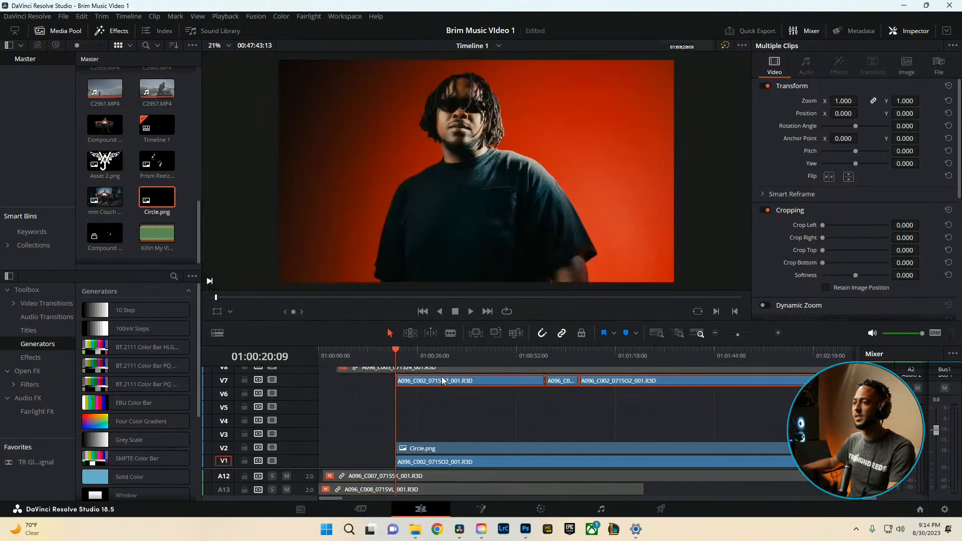
left_click_drag(443, 380, 439, 424)
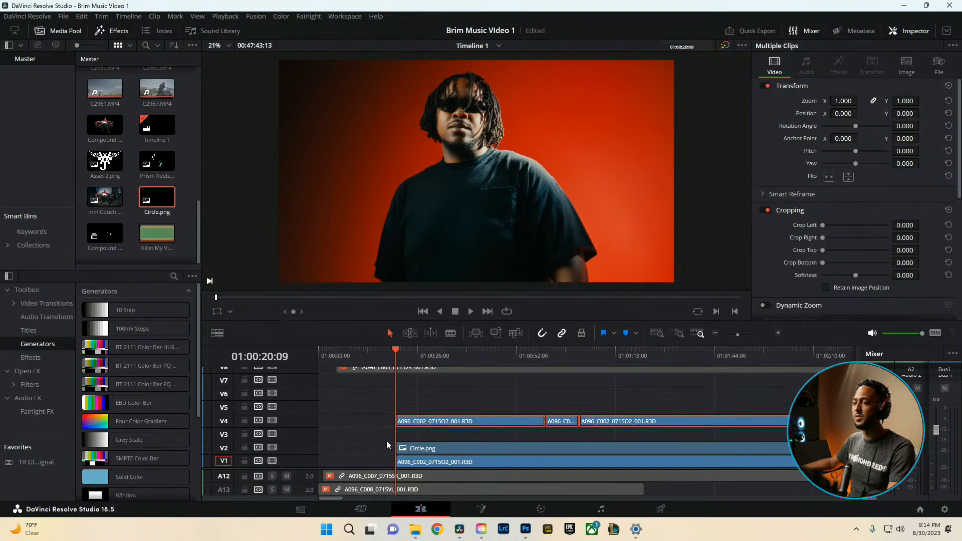
Duplicate the Circle.png clip from V2 onto V3, aligned with the original
scroll(411, 453, "right", 3)
scroll(411, 453, "down", 1)
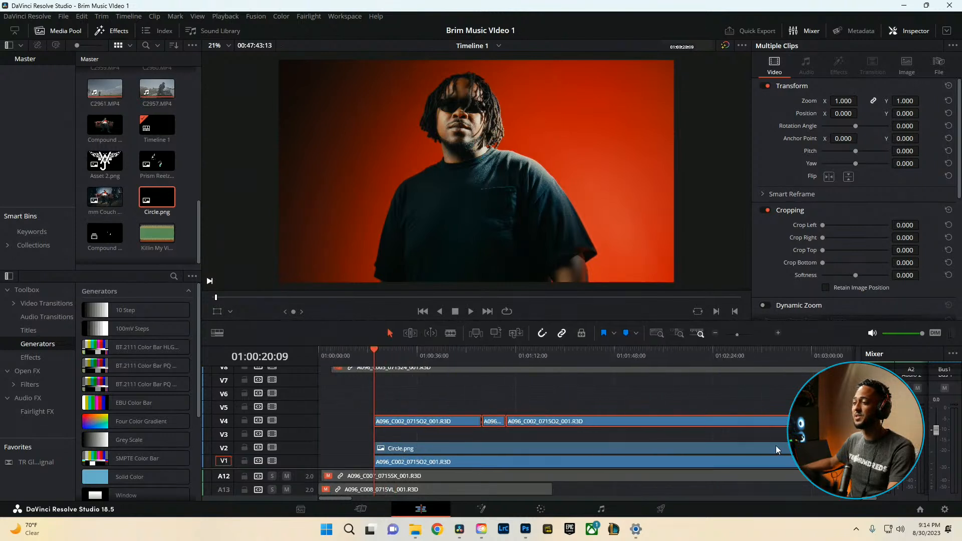
left_click_drag(775, 445, 774, 438)
key("ctrl+v")
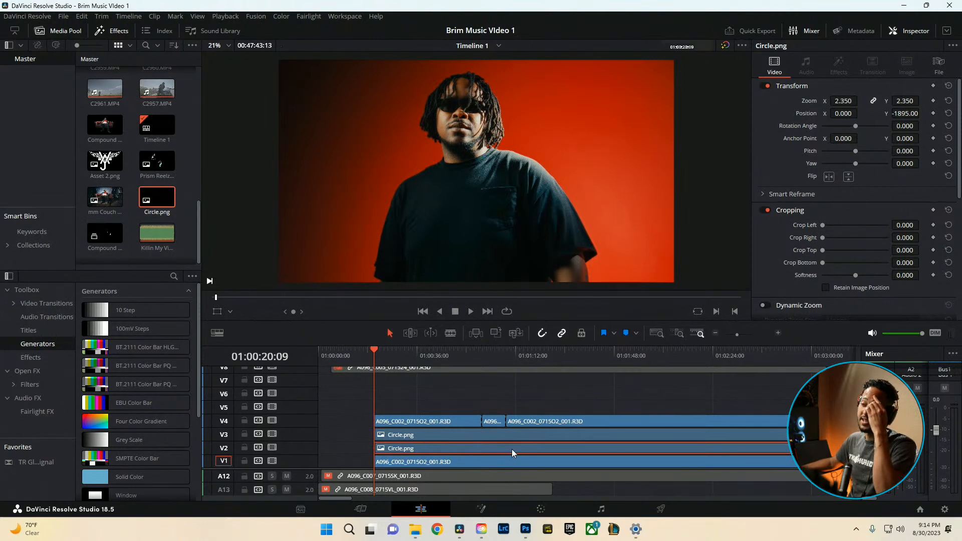
Set the V2 Circle.png clip's opacity to 14.50 and its cropping to 791.5 at the top with softness 100
left_click(481, 355)
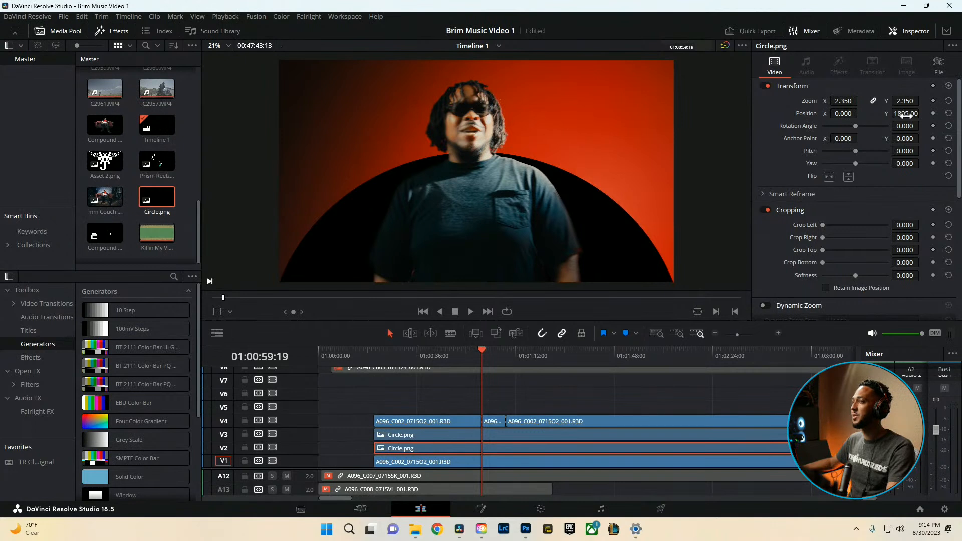
scroll(871, 224, "down", 2)
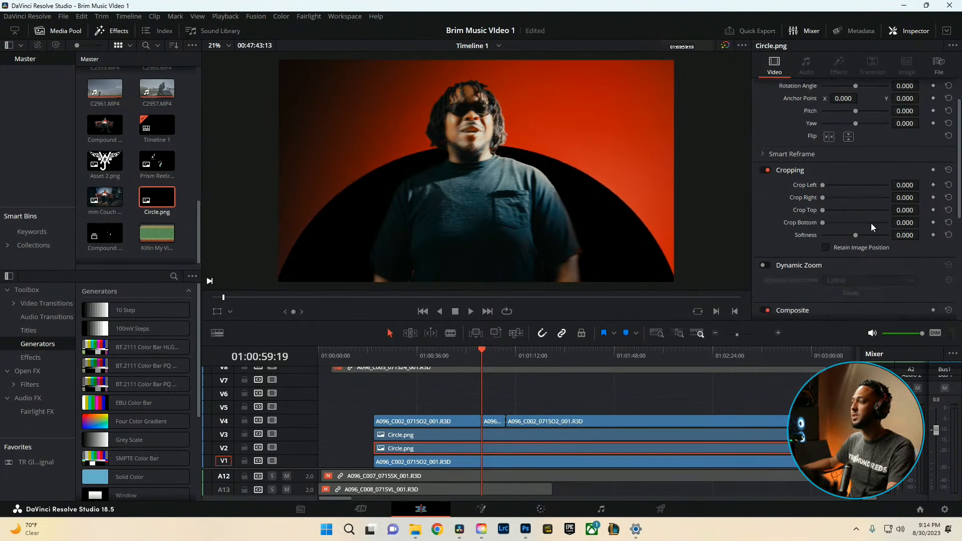
scroll(871, 228, "down", 5)
left_click_drag(878, 240, 831, 238)
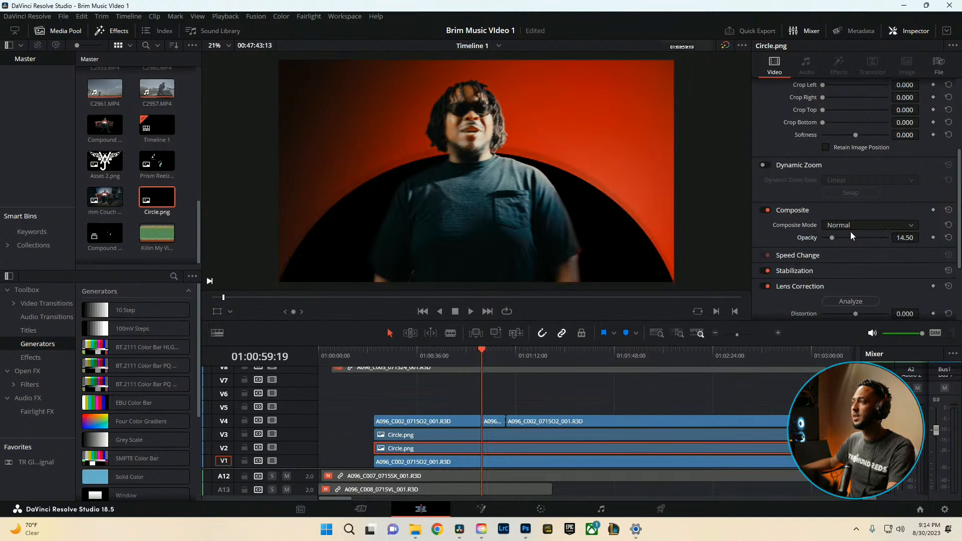
left_click_drag(859, 136, 886, 136)
left_click_drag(826, 110, 845, 113)
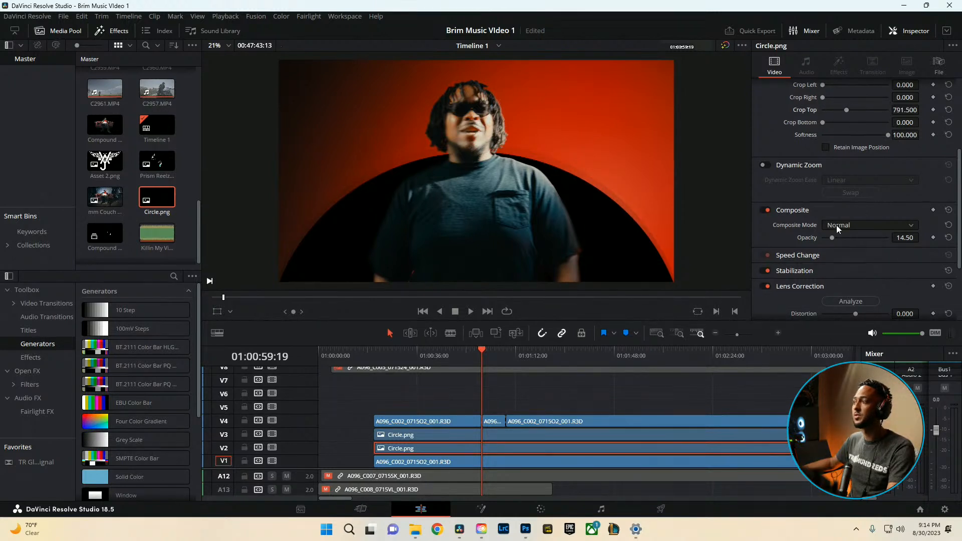
Enlarge the V2 circle to a zoom of 2.510 with vertical position -1975, and check it full screen
scroll(883, 140, "up", 5)
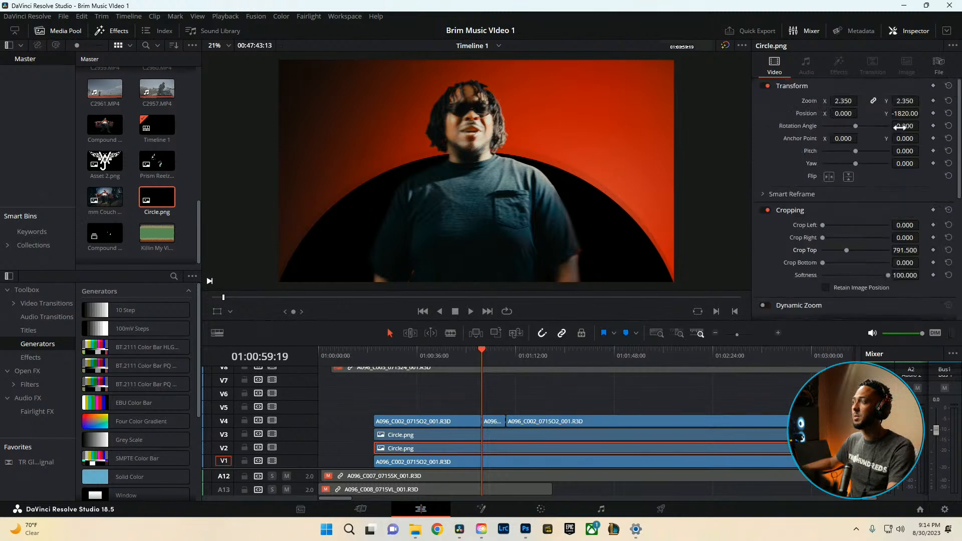
left_click_drag(843, 101, 847, 101)
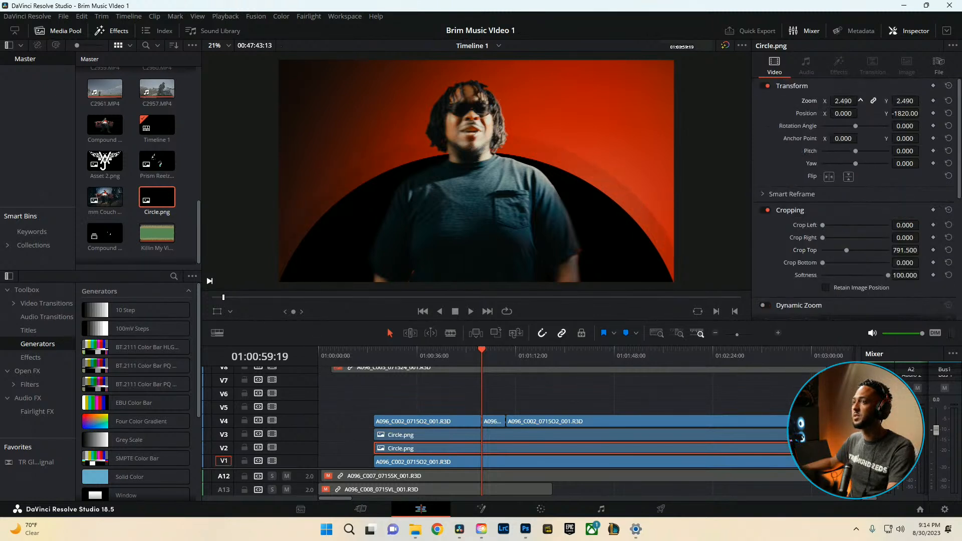
left_click_drag(905, 113, 921, 113)
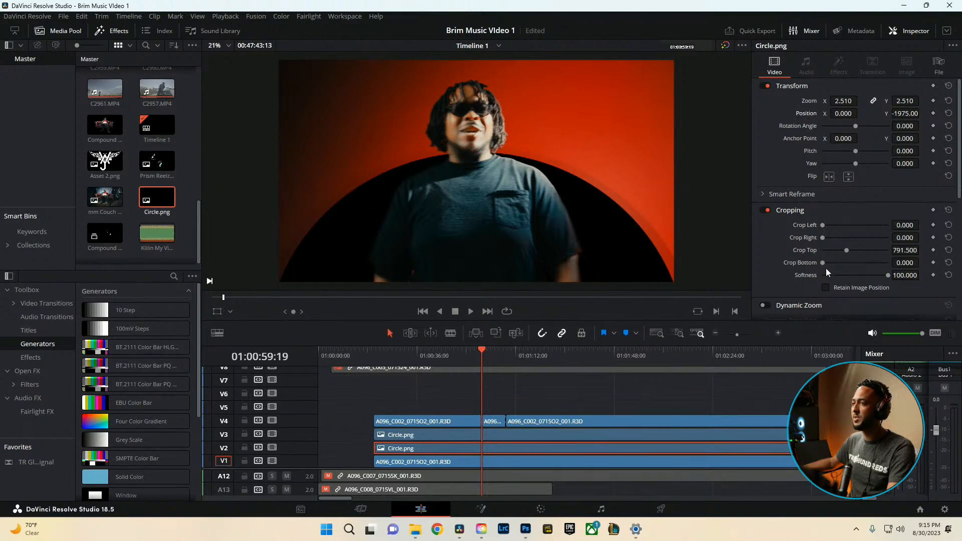
key("ctrl+f")
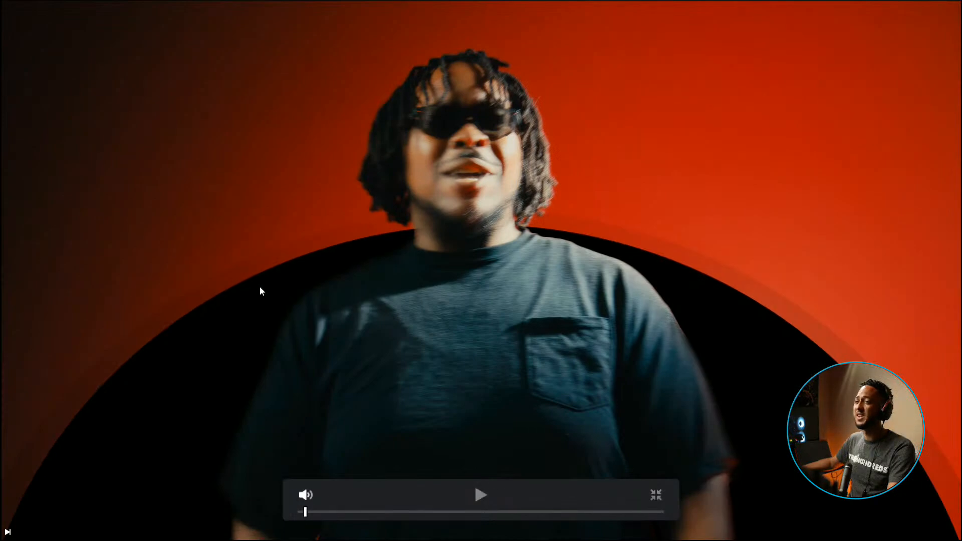
key("Escape")
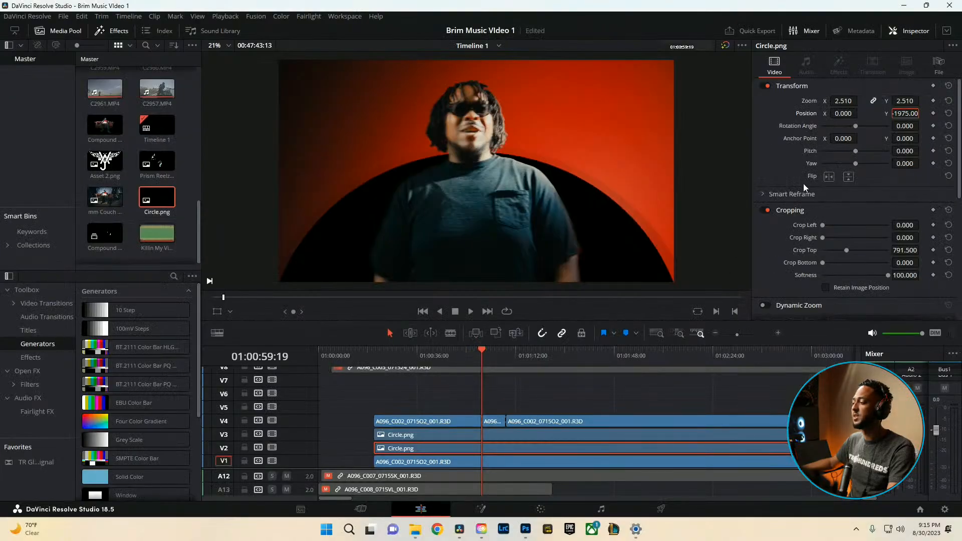
Raise the V2 circle's opacity to 29.01 and set its top crop to 989.3
scroll(881, 245, "down", 4)
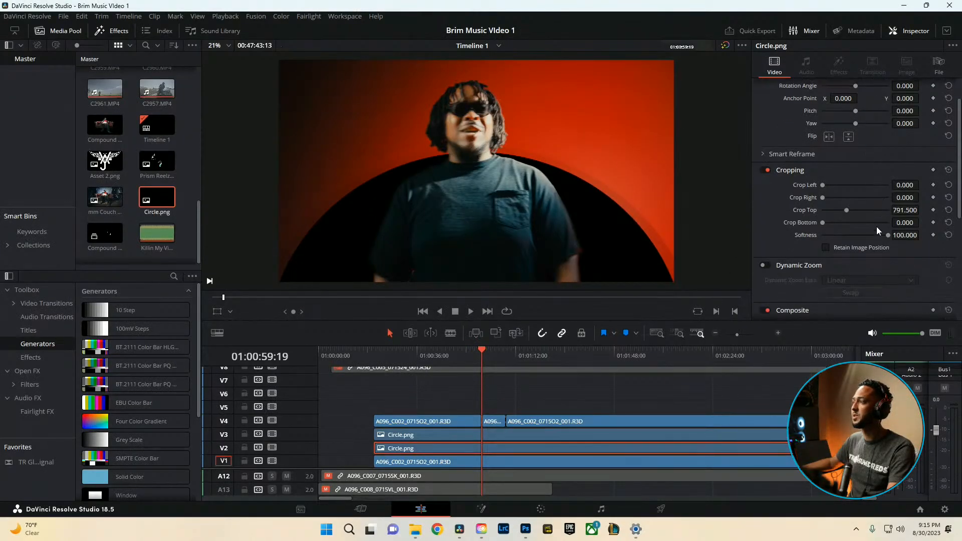
left_click_drag(832, 278, 841, 278)
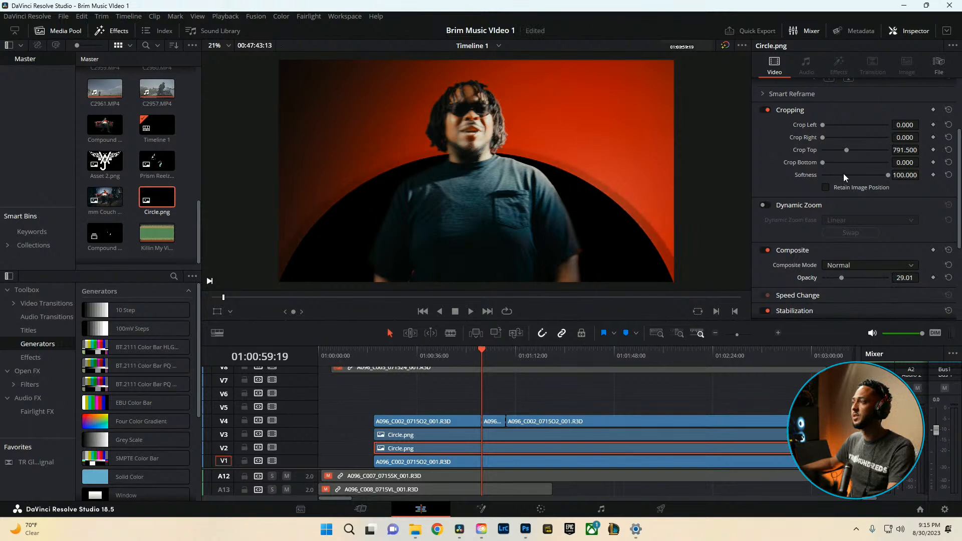
left_click_drag(850, 149, 853, 157)
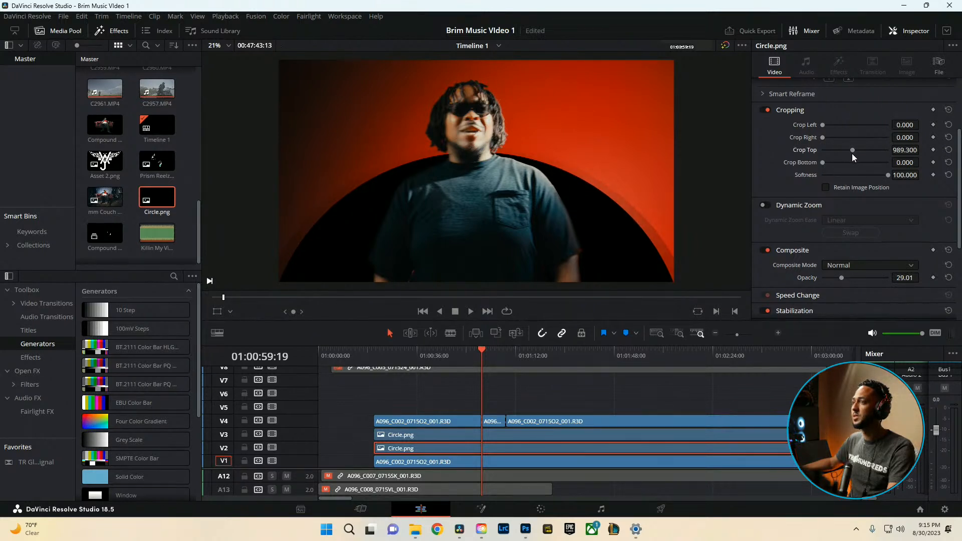
Play the shot full screen and in the viewer to examine the faint outer ring around the circle
scroll(855, 163, "up", 3)
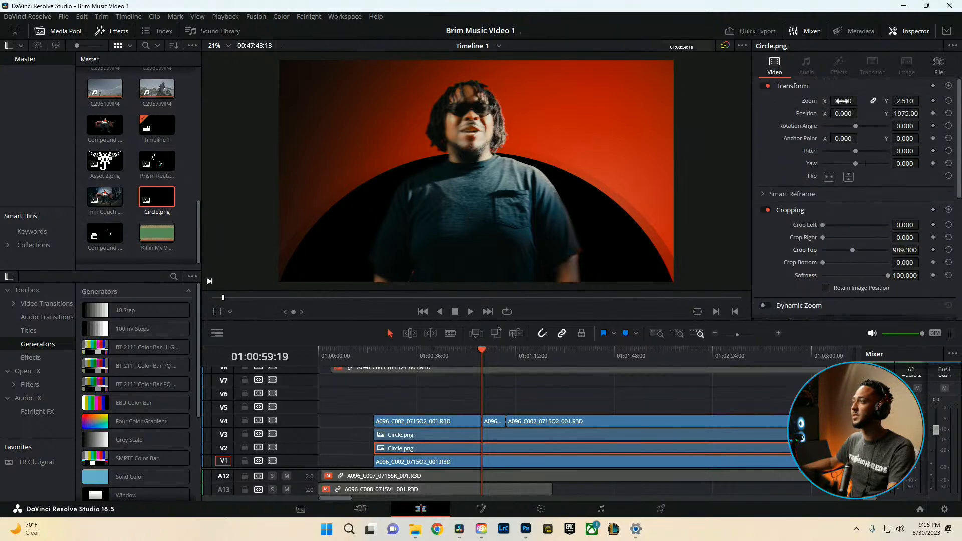
key("ctrl+f")
key("Escape")
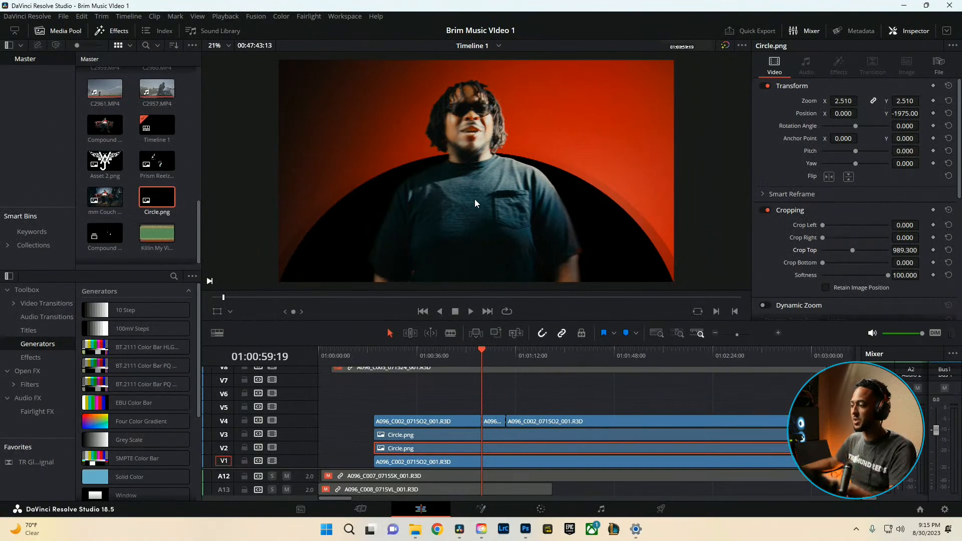
key("space")
key("ctrl+f")
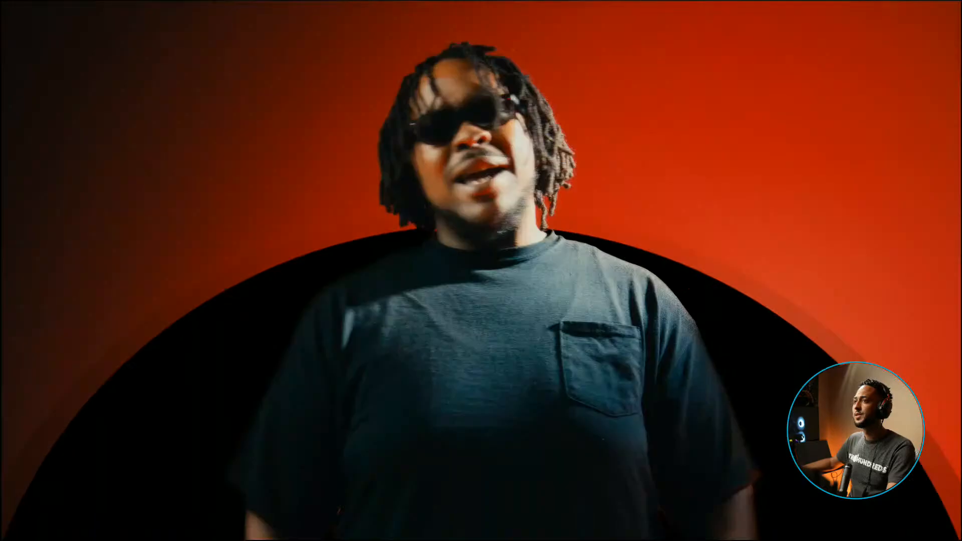
key("Escape")
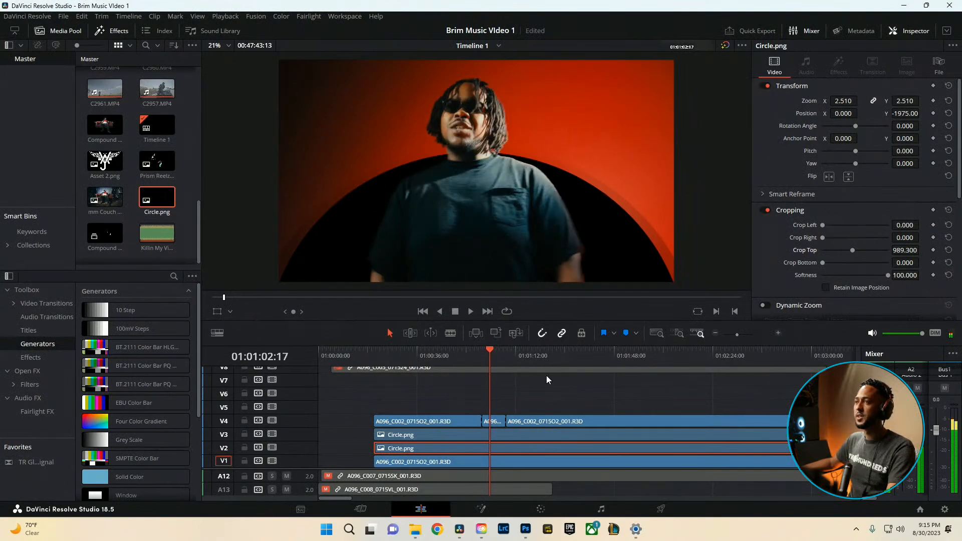
key("space")
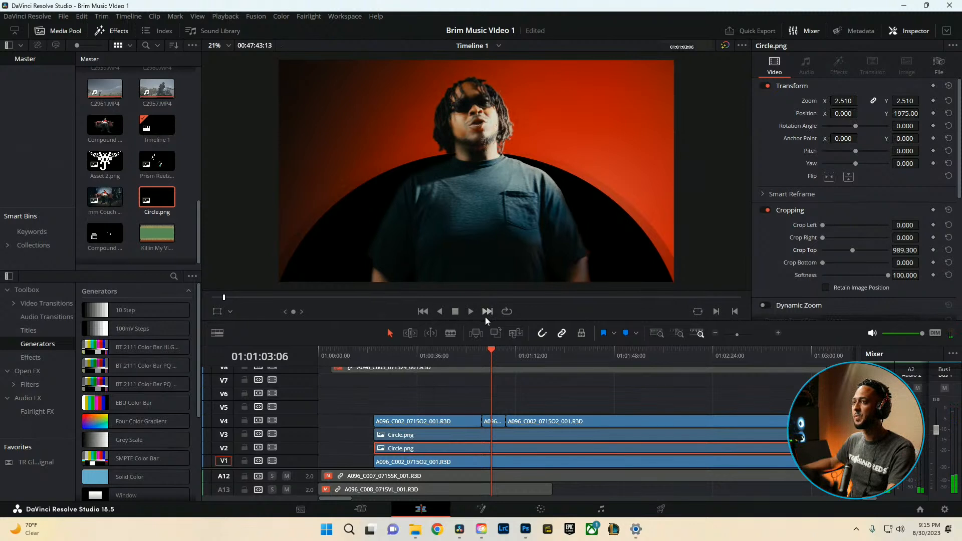
key("space")
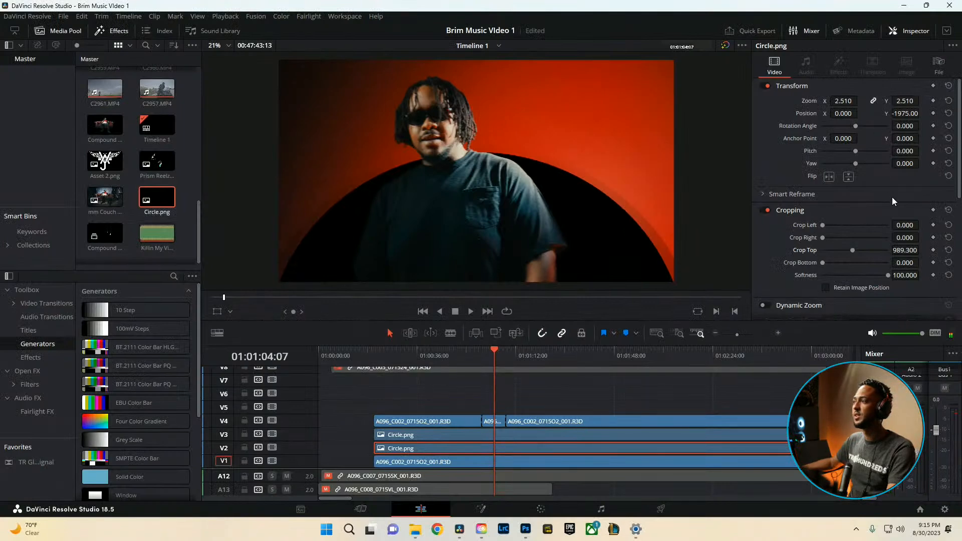
Reduce the V3 Circle.png clip's opacity to 41.98 and preview the result full screen
scroll(893, 211, "down", 3)
left_click(557, 434)
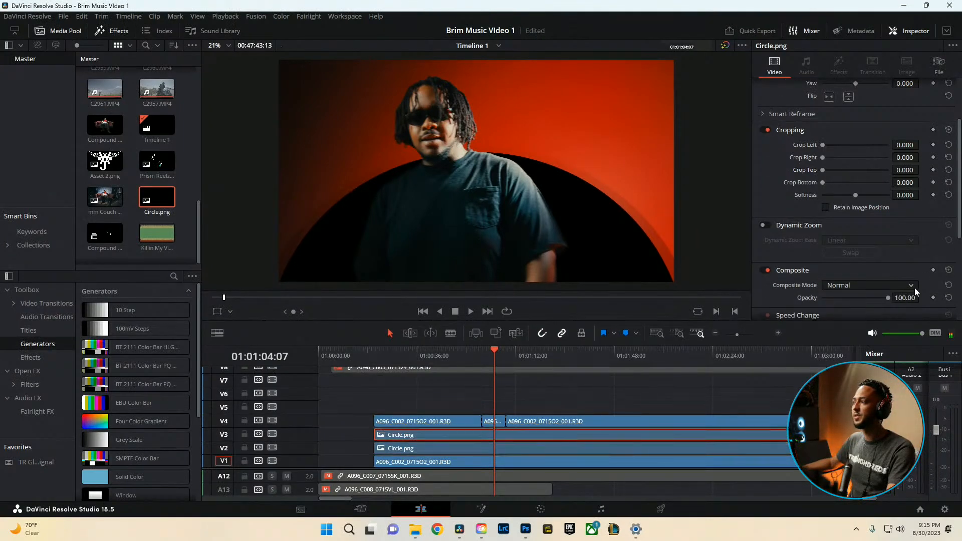
mouse_move(865, 300)
left_mouse_down()
mouse_move(839, 301)
mouse_move(850, 303)
left_mouse_up()
key("ctrl+f")
key("space")
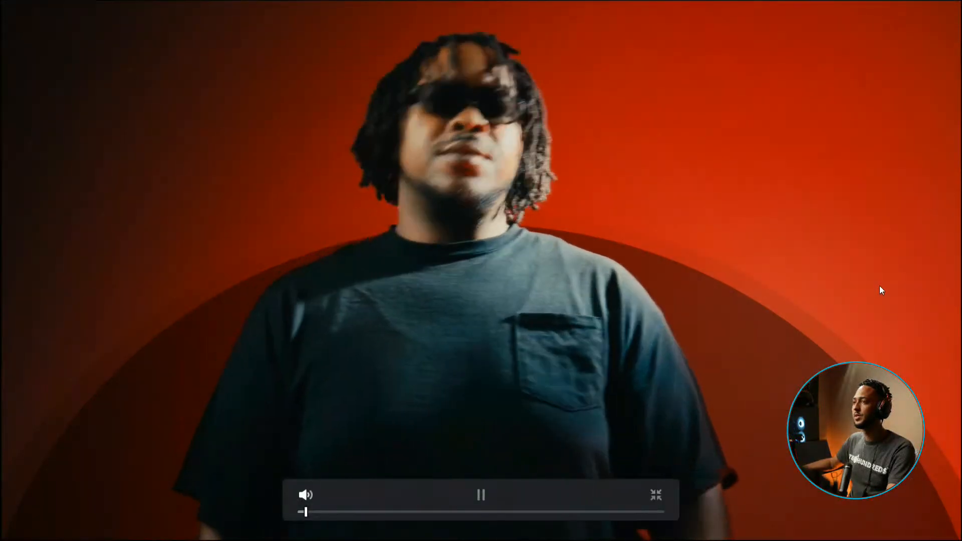
key("Escape")
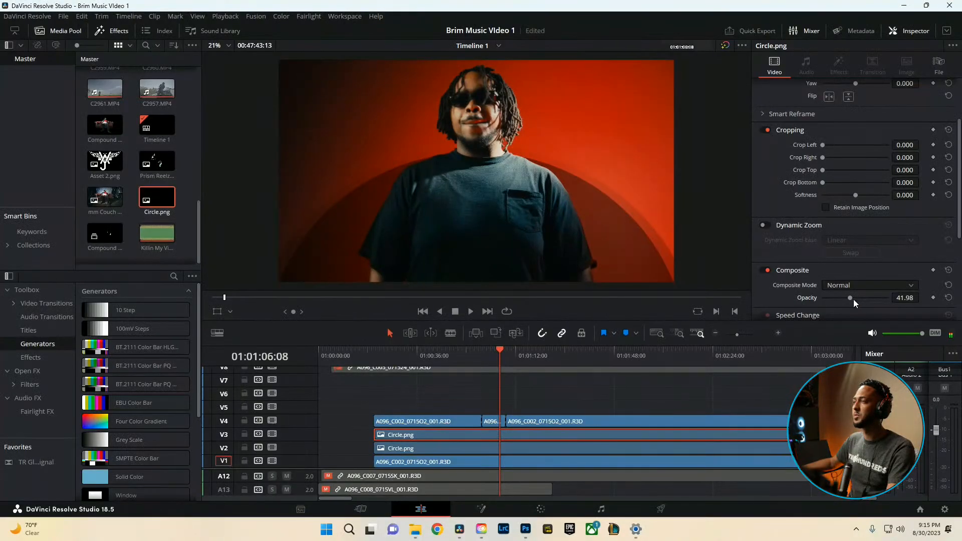
Play the shot with the layered circles, jump back to about 01:01:01 and replay it to review the effect
key("space")
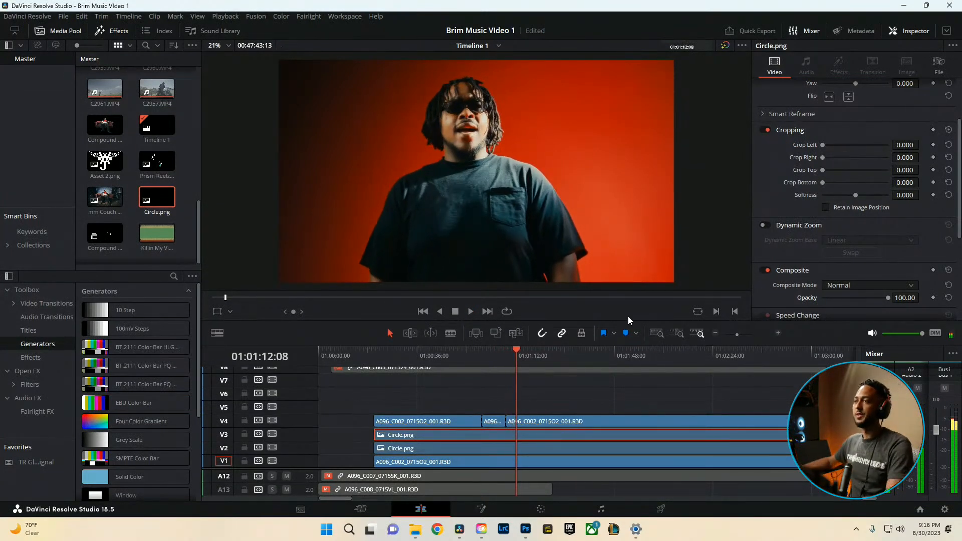
left_click(489, 358)
key("space")
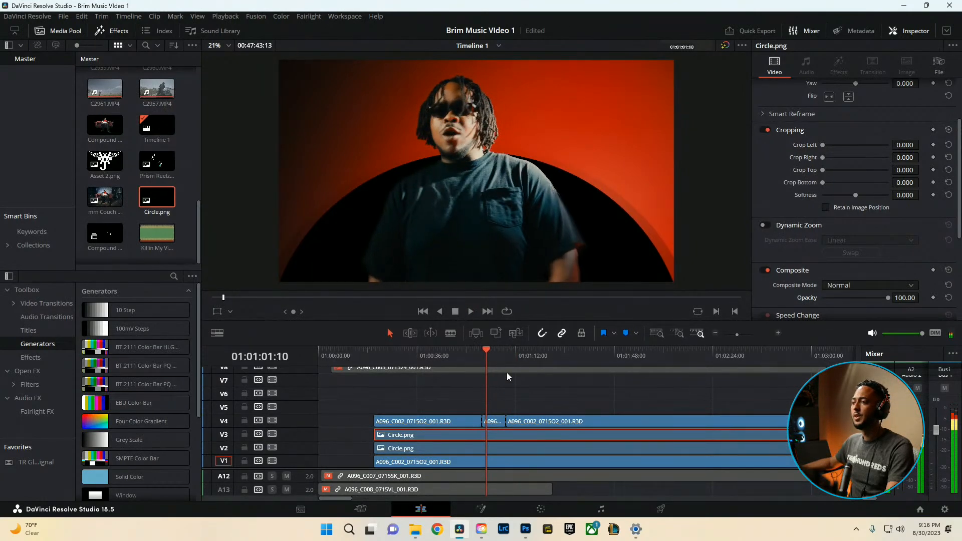
scroll(515, 405, "up", 4)
scroll(515, 404, "down", 3)
scroll(501, 415, "down", 5)
key("space")
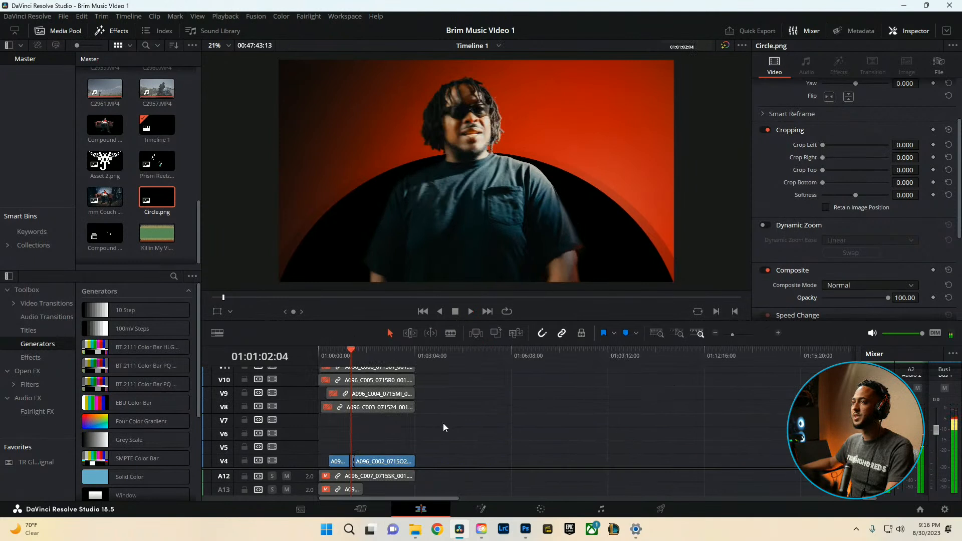
Return the playhead to the start of the timeline and look over the disabled clips on the upper video tracks
scroll(388, 424, "up", 3)
left_click(318, 356)
scroll(383, 408, "up", 15)
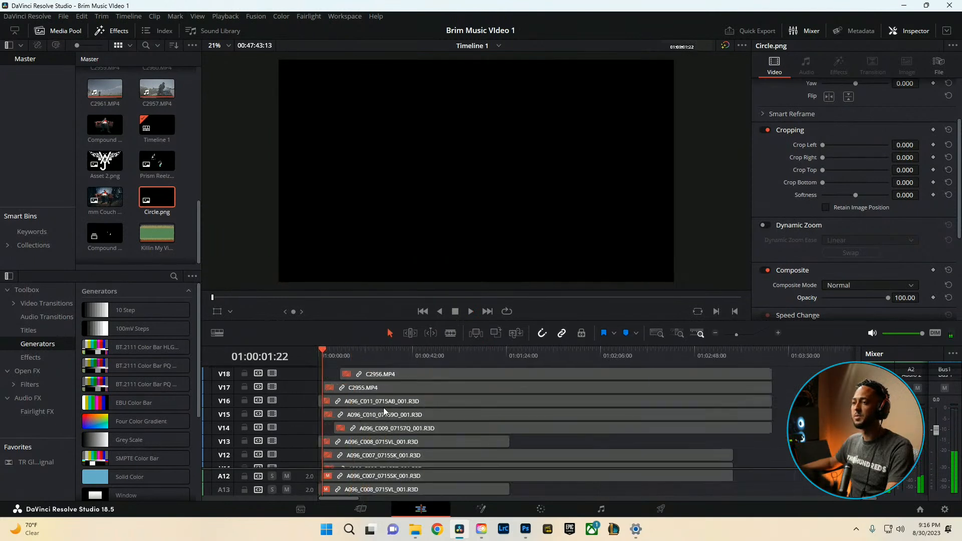
left_click(317, 356)
scroll(414, 444, "down", 6)
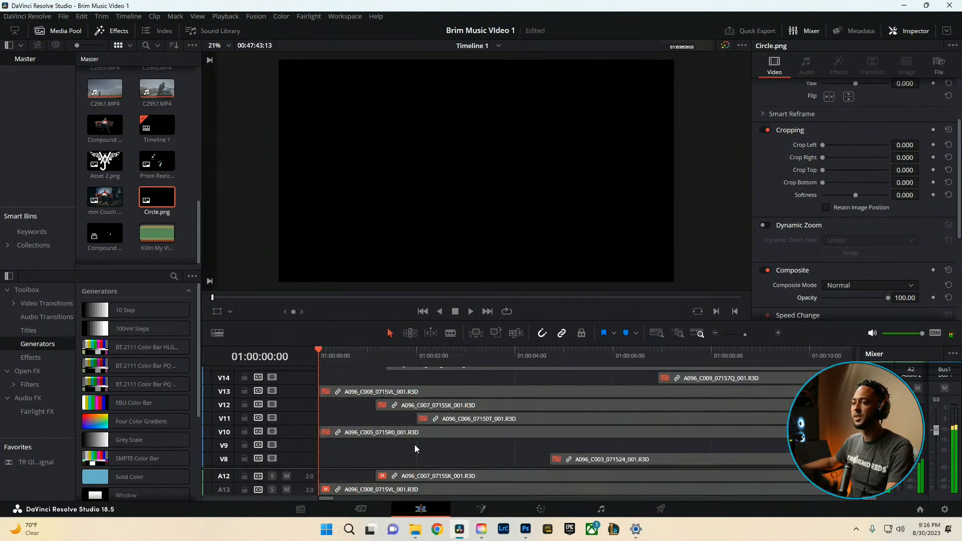
left_click_drag(624, 450, 427, 320)
scroll(471, 395, "down", 8)
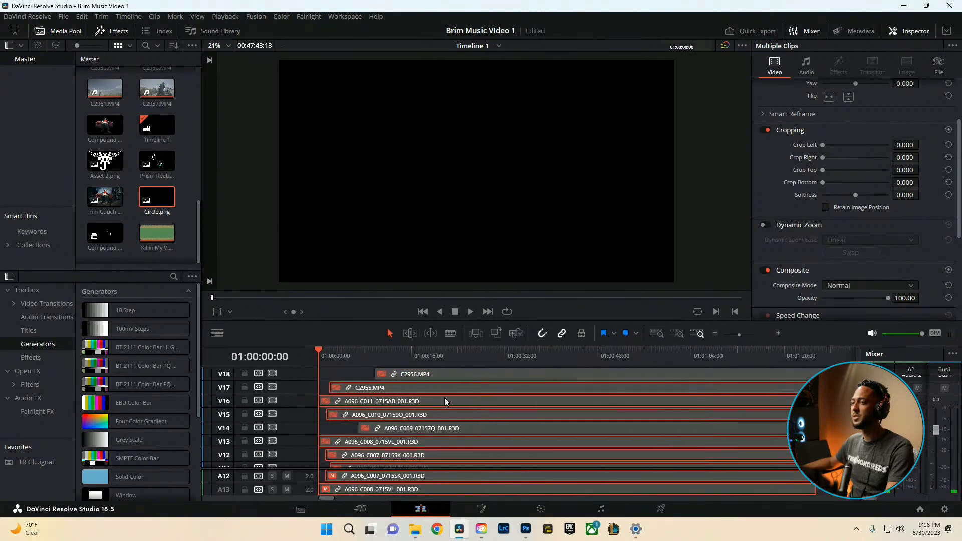
scroll(443, 398, "down", 1)
At 01:00:17:07, enable C2956.MP4 on V18 and C2955.MP4 on V17 one at a time to view them, disabling each again
left_click(401, 358)
left_click(410, 373)
key("d")
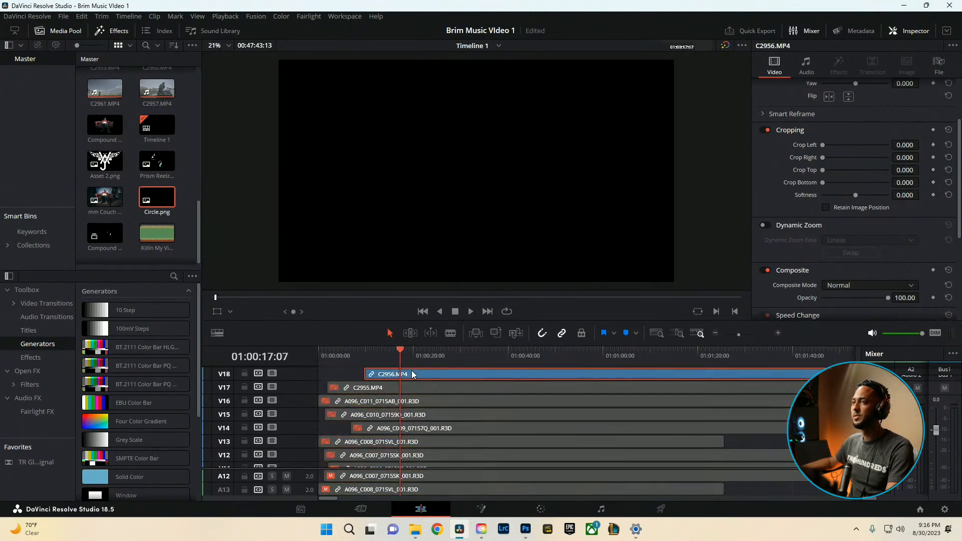
key("d")
left_click(415, 388)
key("d")
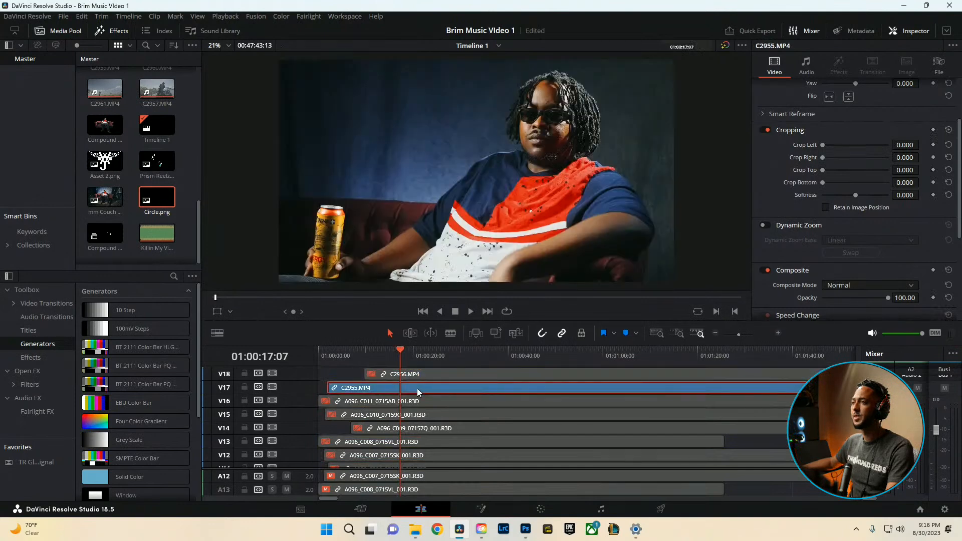
key("d")
Enable the clips on V16, V15 and V14 one at a time to view their shots, disabling each again
left_click(418, 401)
key("d")
key("d")
left_click(422, 415)
key("d")
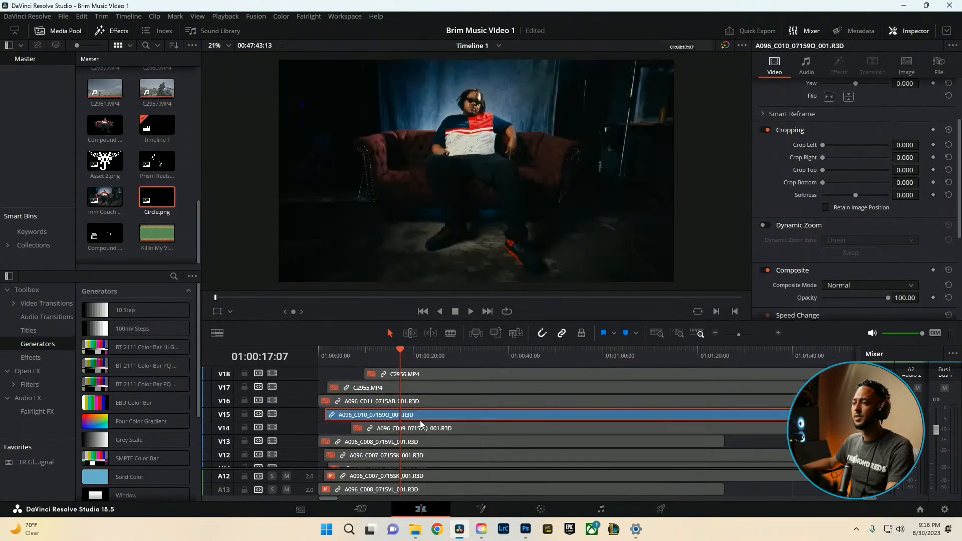
left_click(421, 428)
key("d")
left_click(422, 415)
key("d")
left_click(422, 427)
key("d")
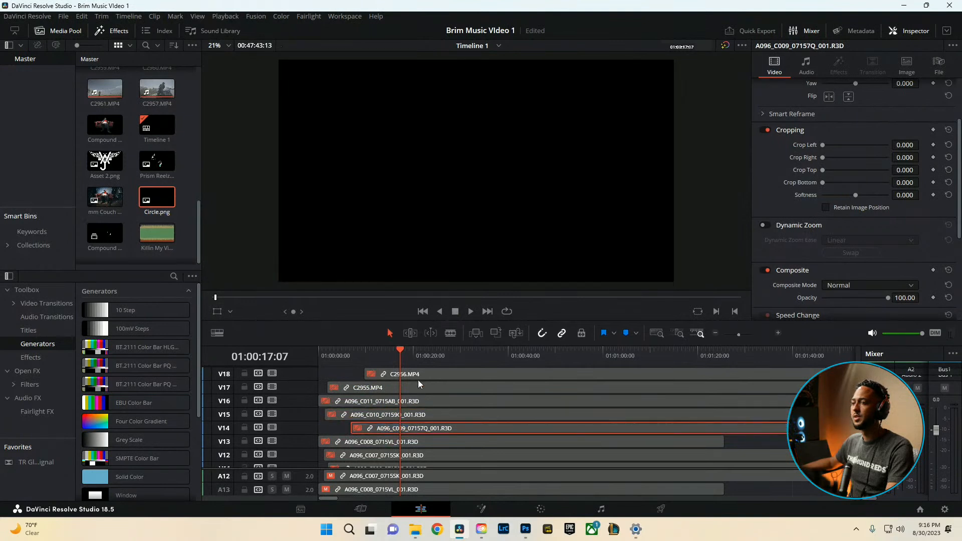
Enable the C2961.MP4 clip on V1 and open it on the Color page with the playhead at 01:10:12:13
scroll(570, 461, "down", 10)
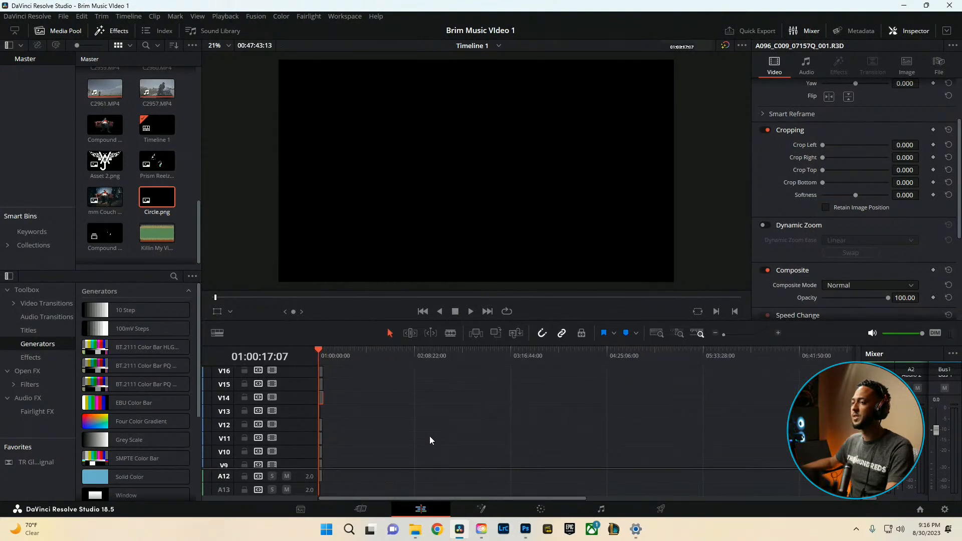
scroll(400, 433, "down", 6)
left_click(335, 353)
scroll(428, 413, "up", 8)
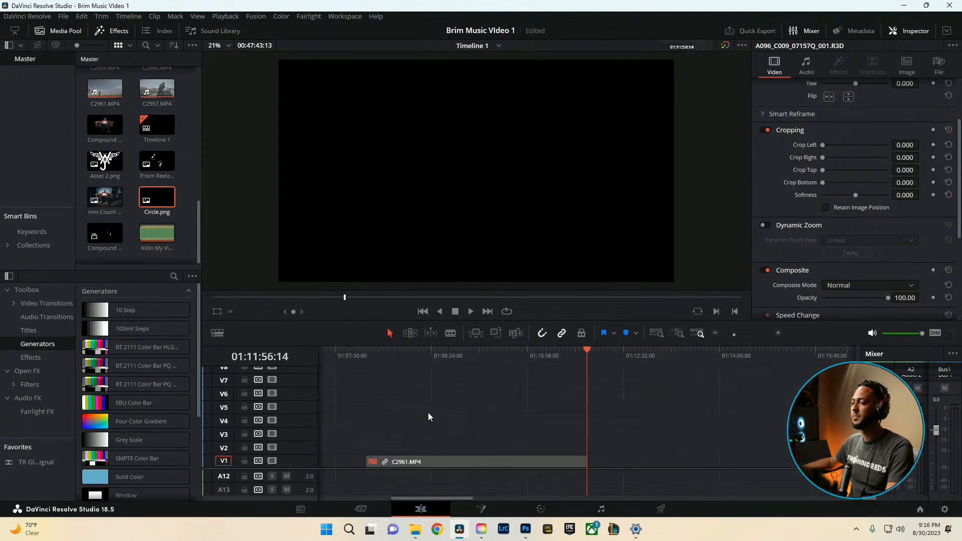
left_click(463, 459)
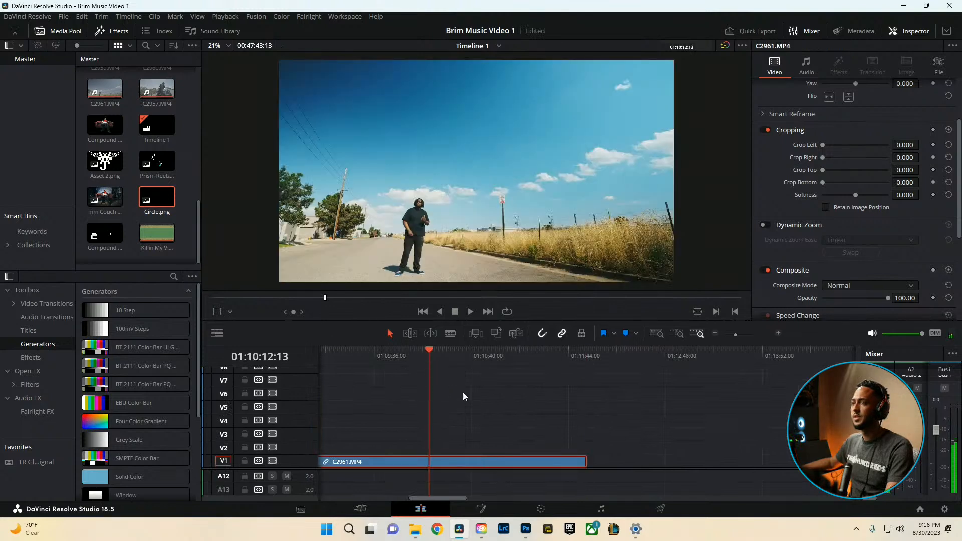
scroll(707, 430, "down", 1)
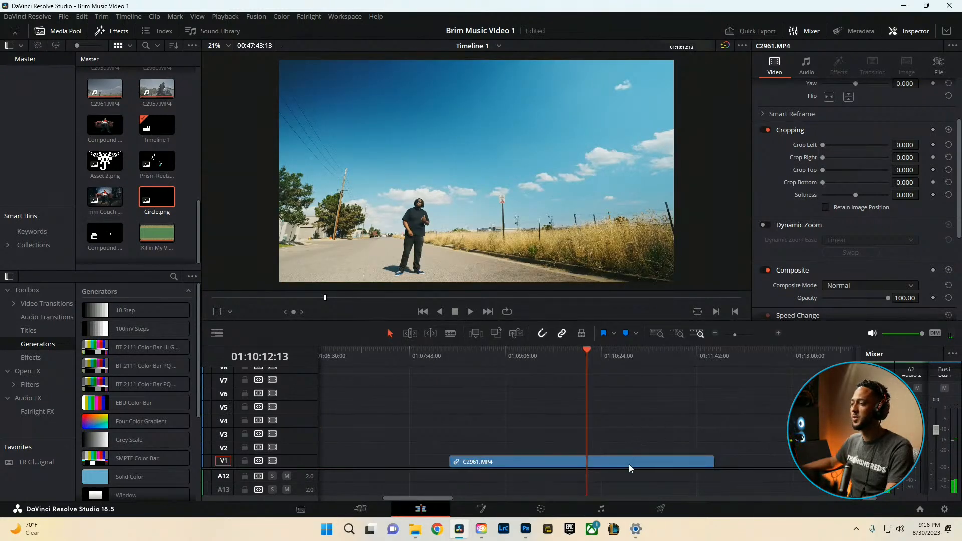
left_click(541, 509)
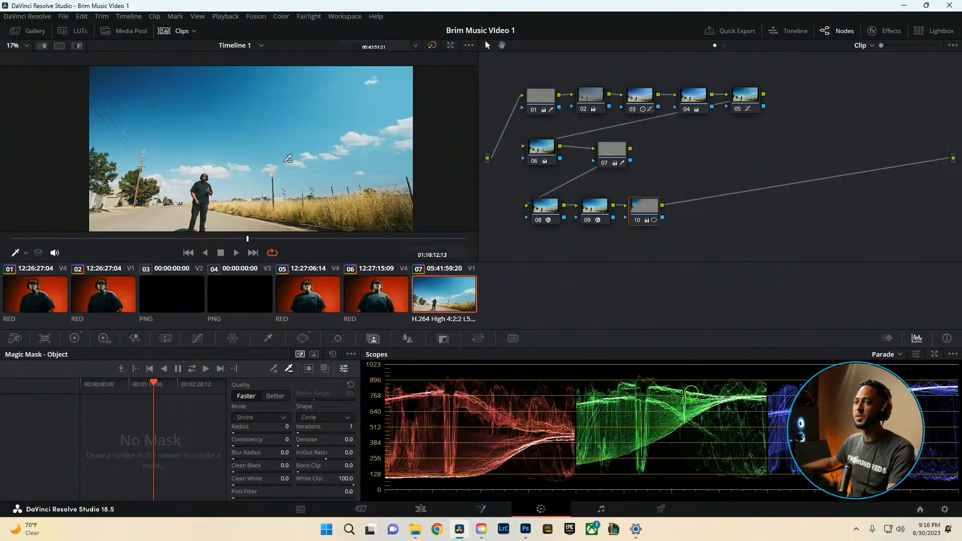
Play the outdoor road shot full screen to 01:10:17:06 and examine the paused frame
key("ctrl+f")
key("space")
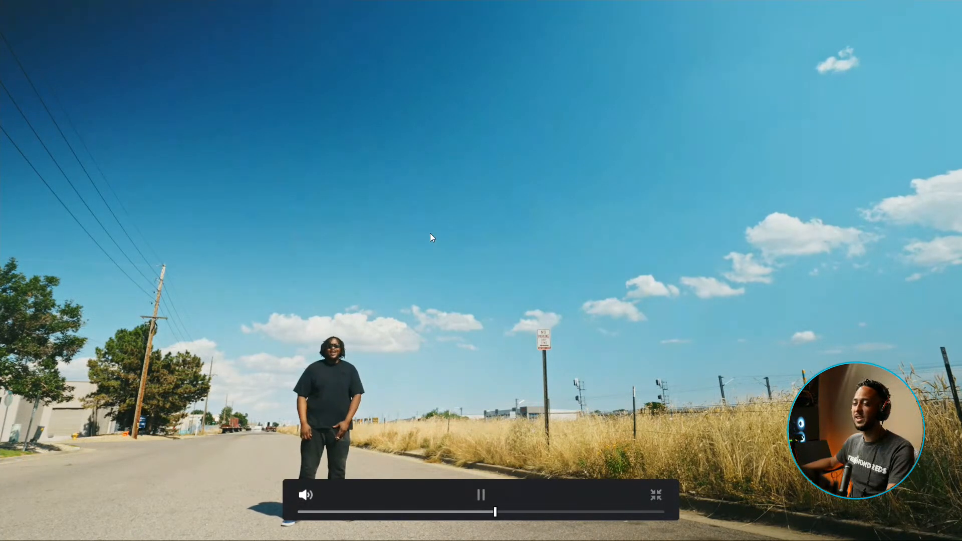
key("space")
key("ctrl+f")
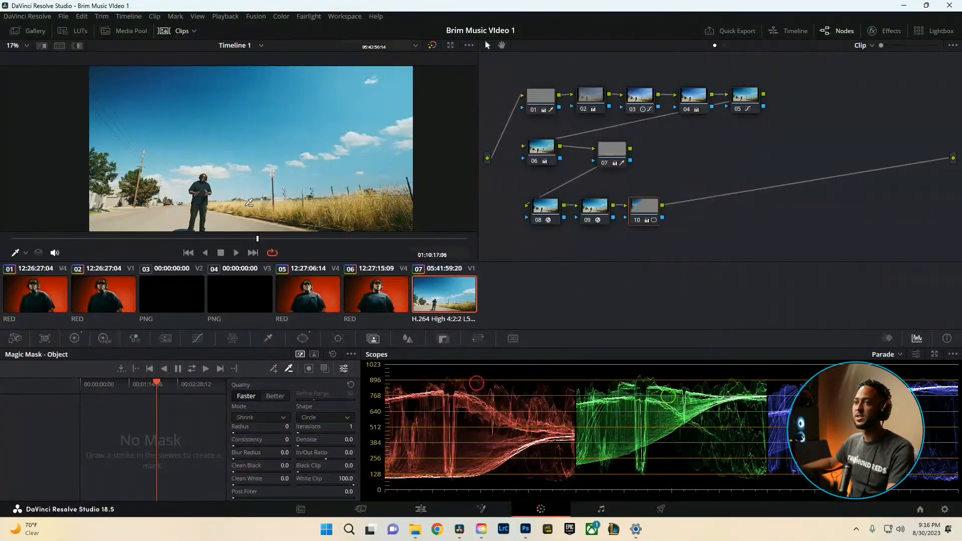
key("ctrl+f")
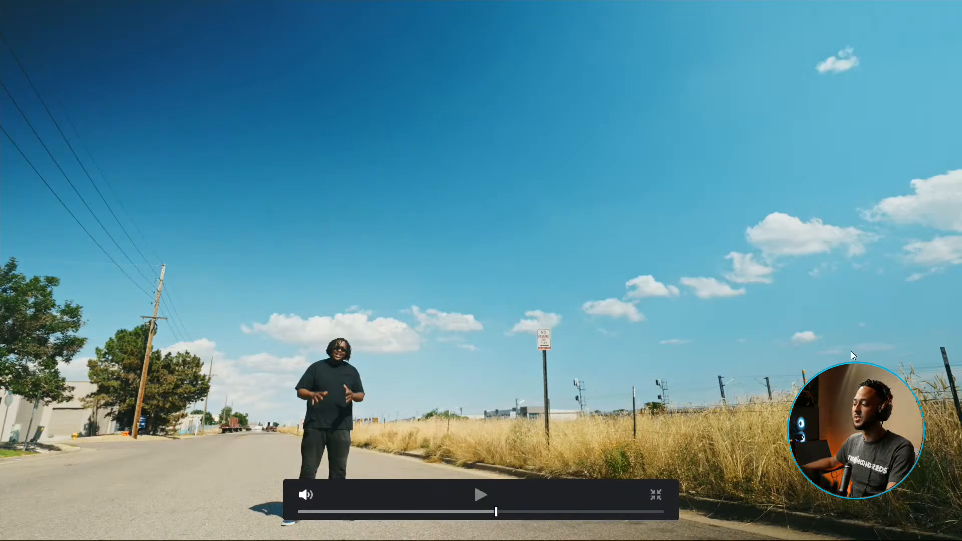
key("Escape")
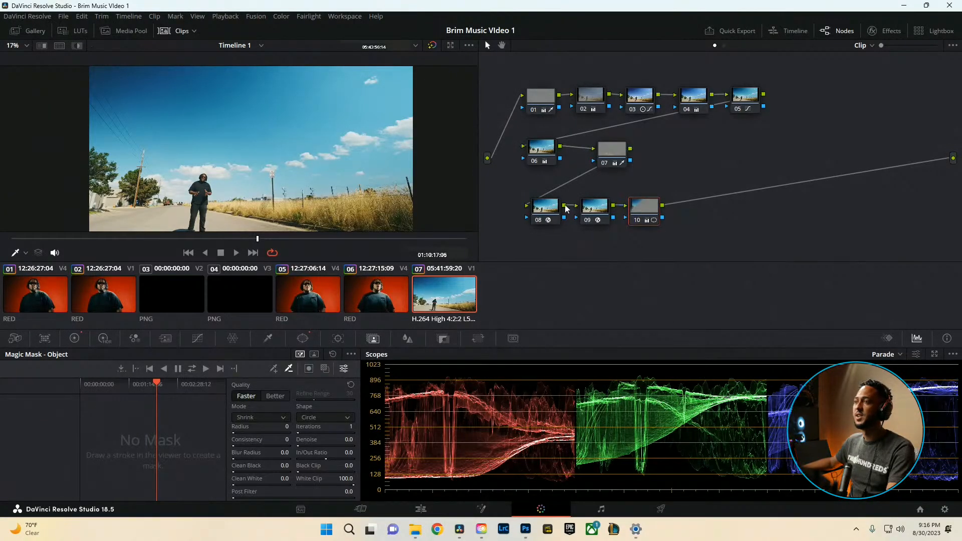
Show the gallery's Stills 1 album and grab a still of the outdoor road shot's current frame
left_click(24, 29)
left_click(26, 61)
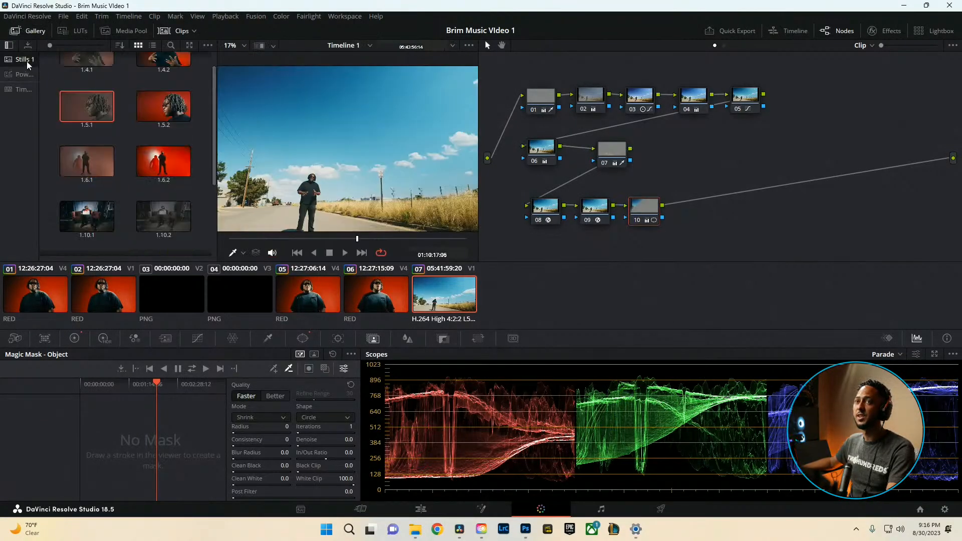
right_click(312, 168)
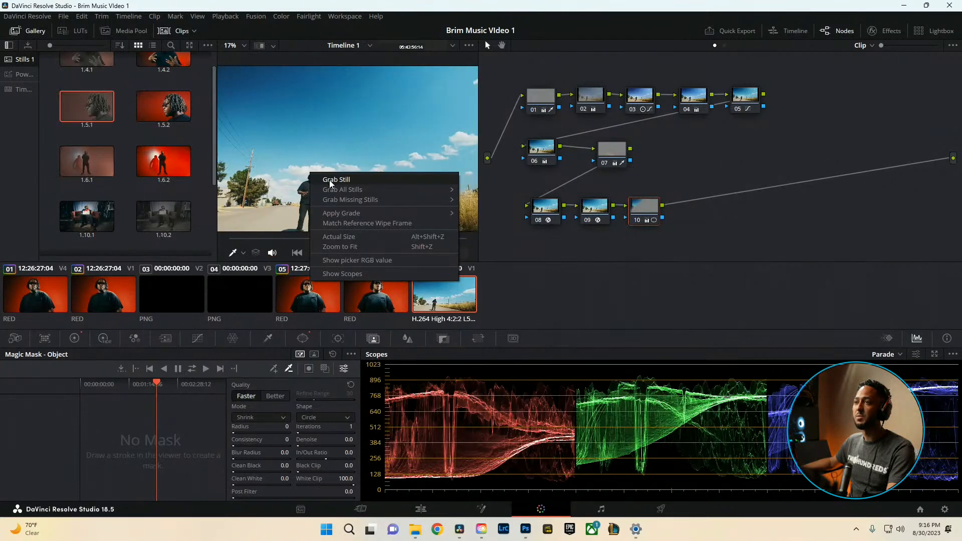
left_click(329, 180)
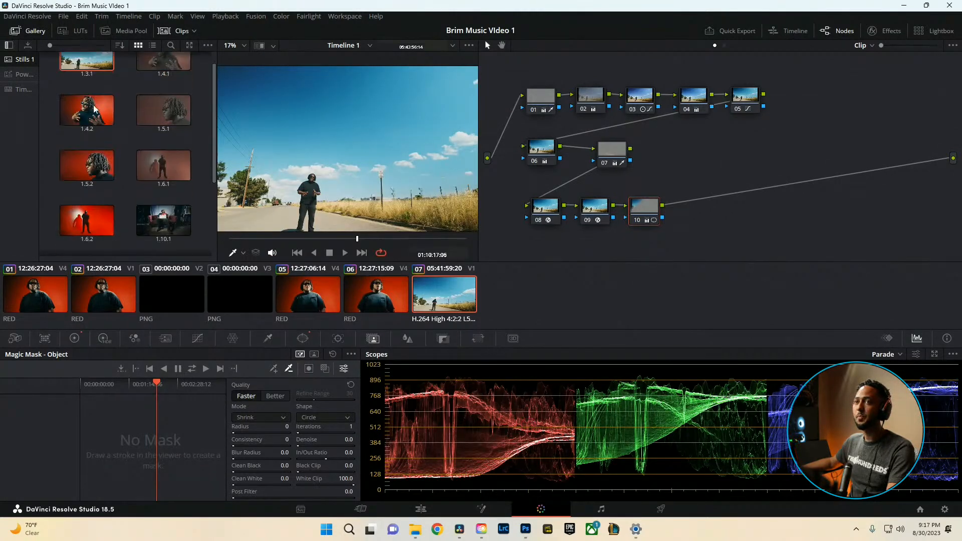
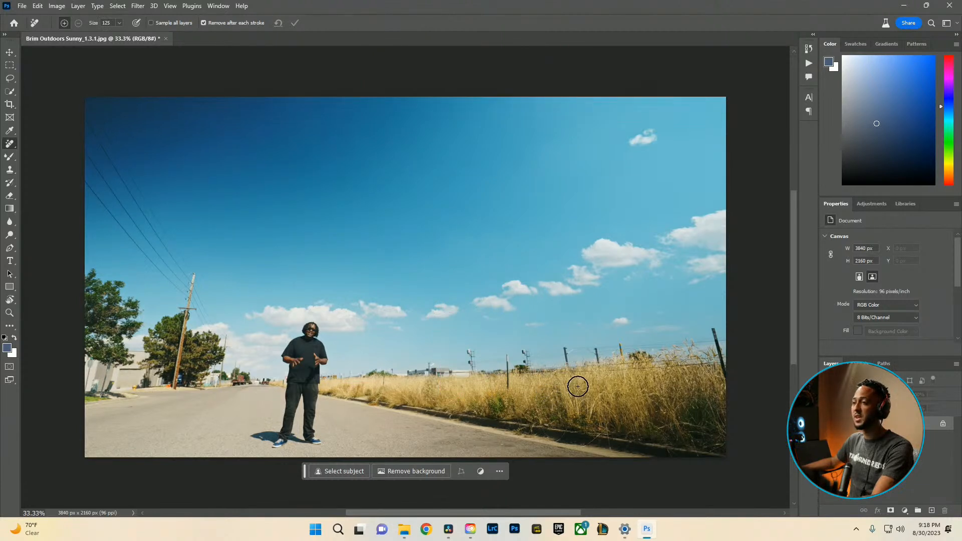
Reduce the Remove tool's brush size and paint out the two small poles on the horizon above the grass
key("bracketleft")
key("bracketleft")
key("bracketleft")
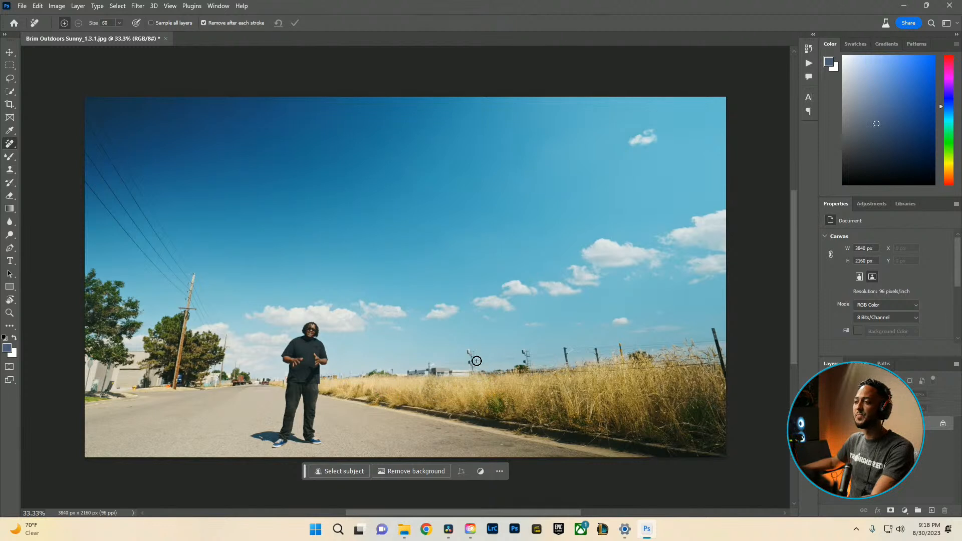
left_click_drag(472, 355, 472, 372)
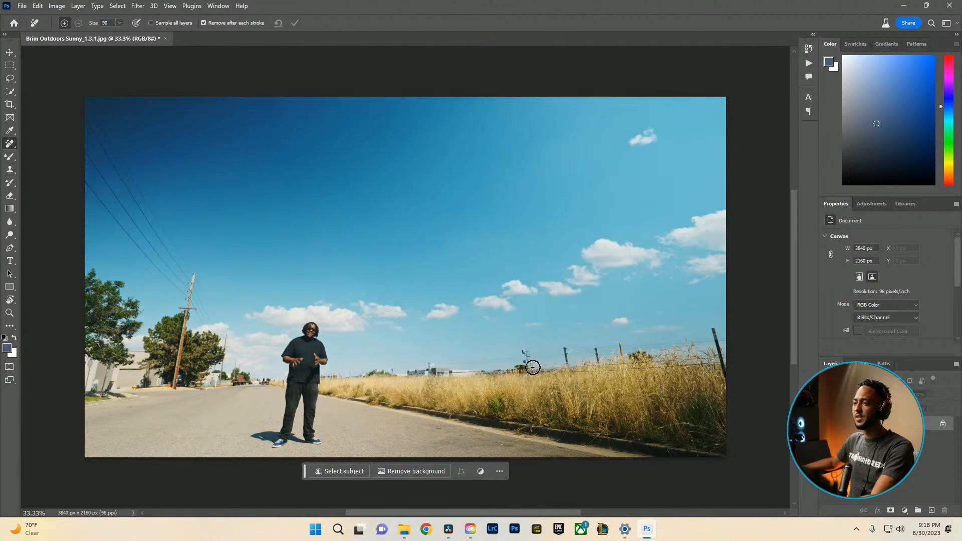
left_click_drag(524, 348, 527, 369)
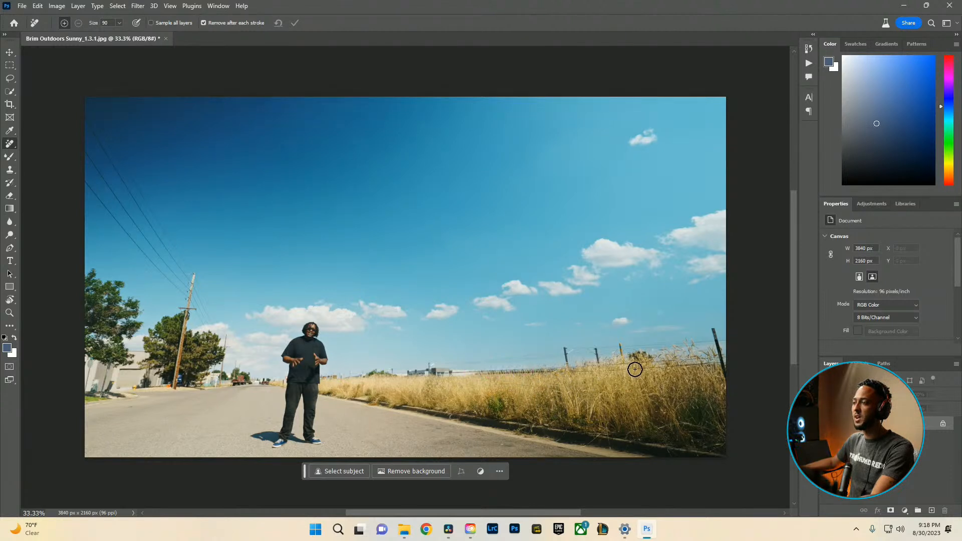
Paint out the tall fence post at the image's right edge and the fence posts standing above the grass
left_click_drag(712, 333, 730, 393)
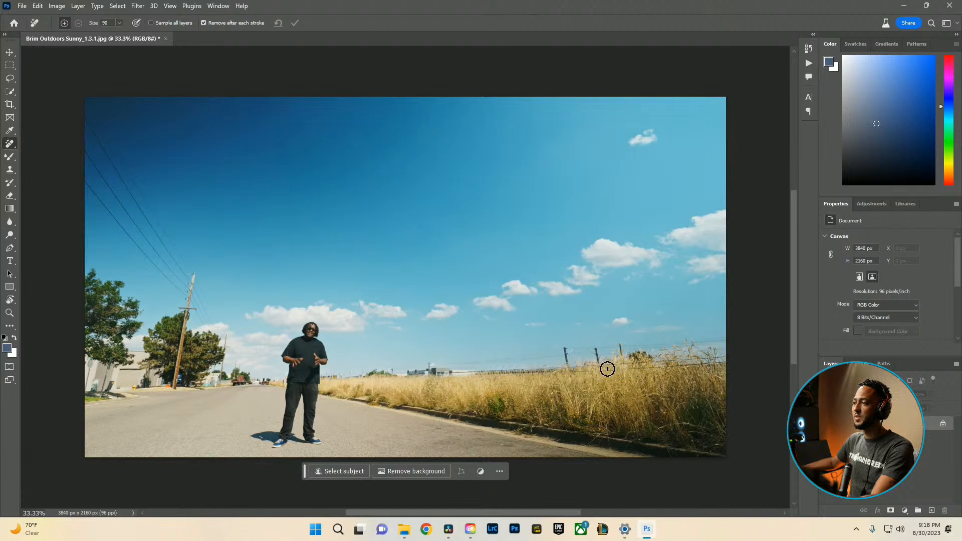
left_click_drag(607, 369, 729, 366)
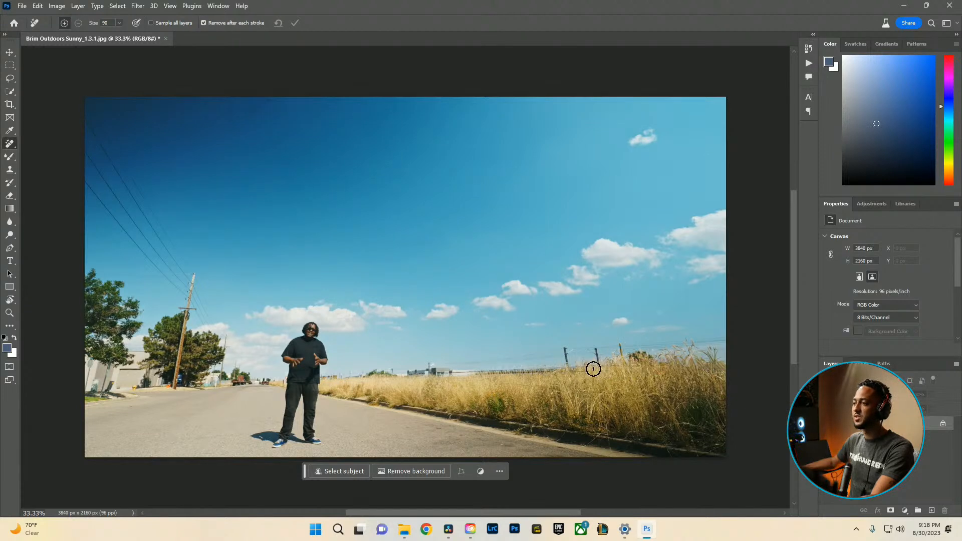
mouse_move(566, 370)
left_mouse_down()
mouse_move(565, 346)
mouse_move(597, 373)
mouse_move(624, 347)
left_mouse_up()
Paint out the remaining fence wires along the sky above the grass using smaller brush sizes
mouse_move(561, 348)
left_mouse_down()
mouse_move(625, 350)
mouse_move(426, 362)
left_mouse_up()
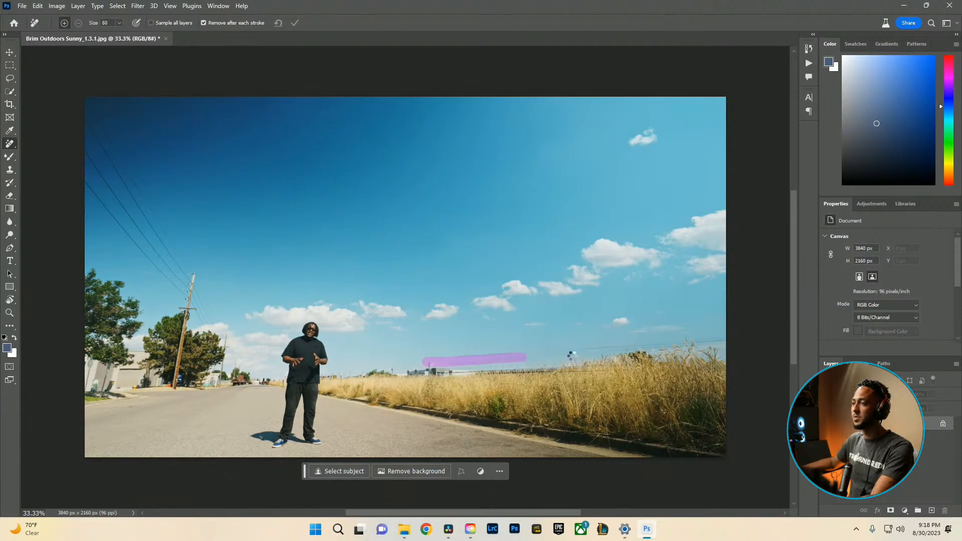
left_click_drag(529, 356, 719, 336)
mouse_move(573, 352)
left_mouse_down()
mouse_move(667, 343)
mouse_move(732, 361)
left_mouse_up()
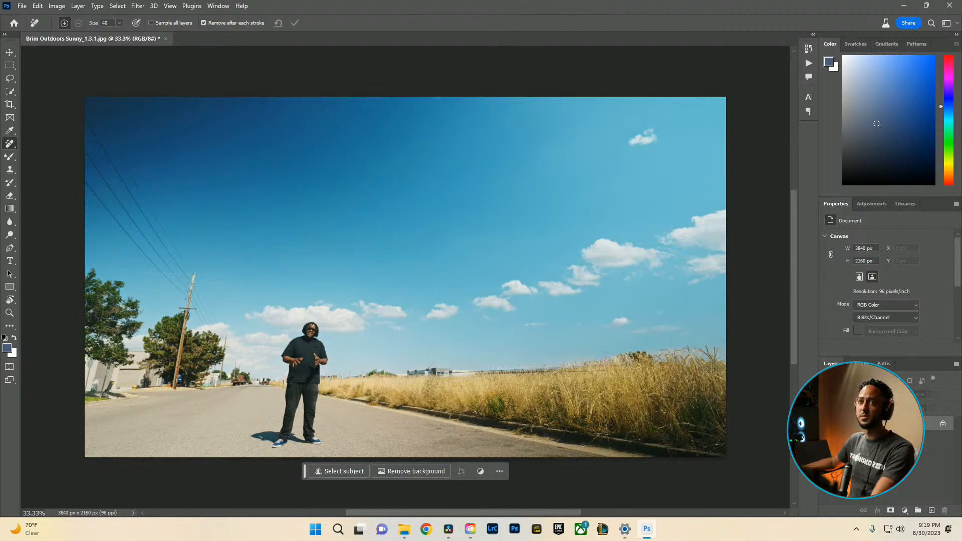
Draw a lasso selection shaped like a tall leaning palm tree, rising from the roadside grass into the sky above the man
left_click(10, 79)
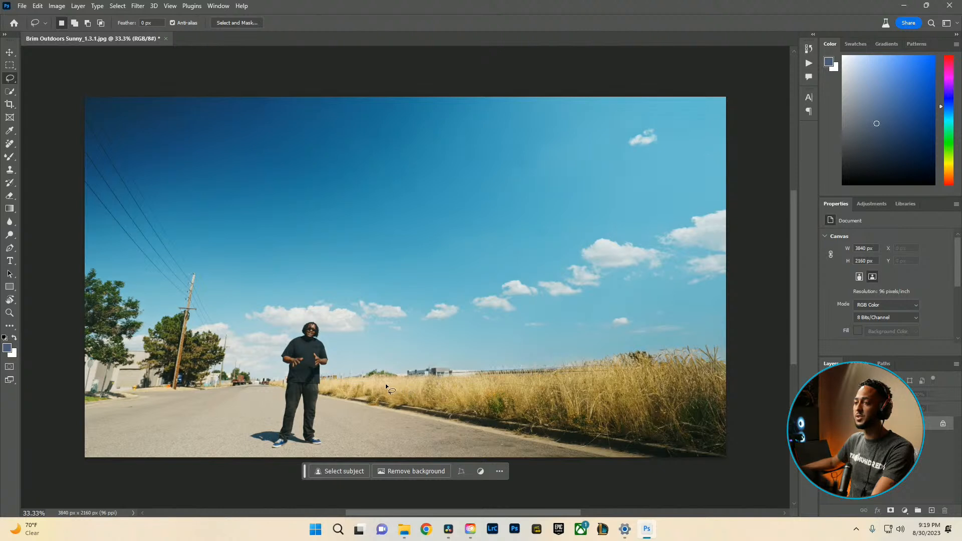
left_click_drag(394, 386, 394, 378)
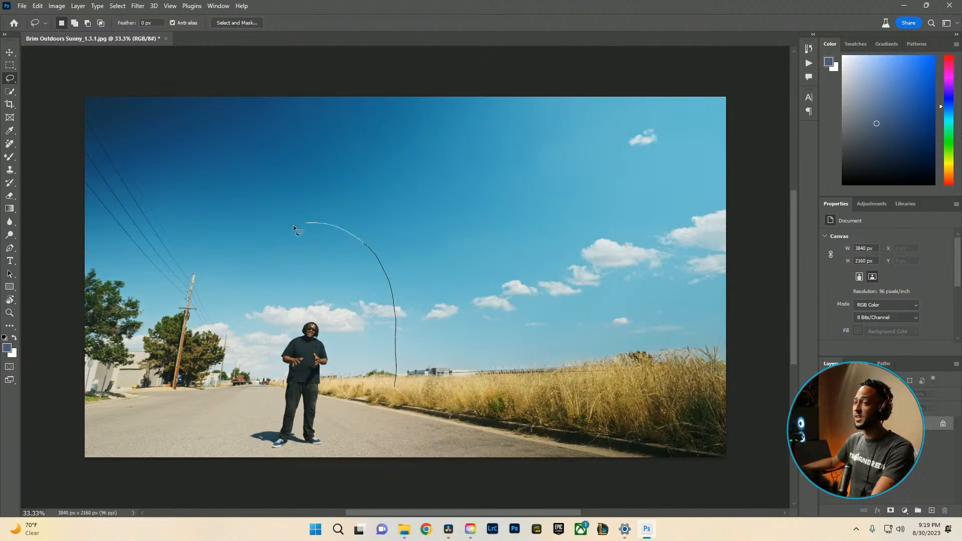
mouse_move(235, 173)
left_mouse_down()
mouse_move(250, 141)
mouse_move(310, 120)
left_mouse_up()
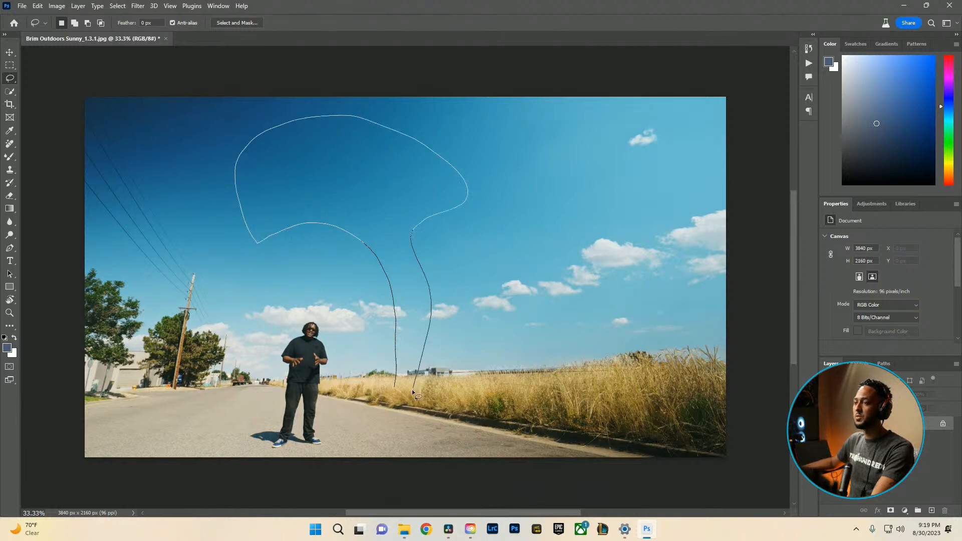
left_click_drag(414, 392, 413, 394)
Try filling the leaning tree-shaped selection with Generative Fill using the prompt "Palm Tree over the street", then delete the generated layer
left_click(297, 405)
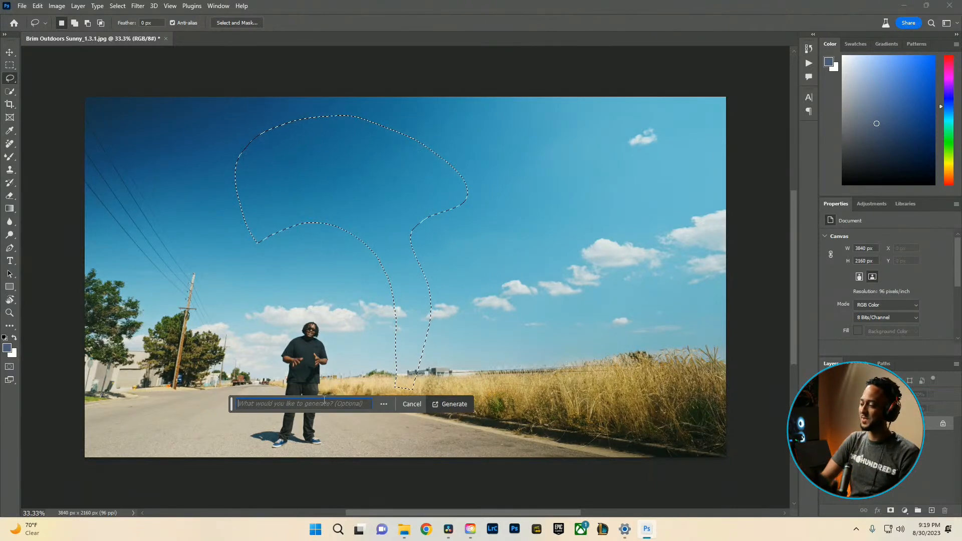
type("Pal")
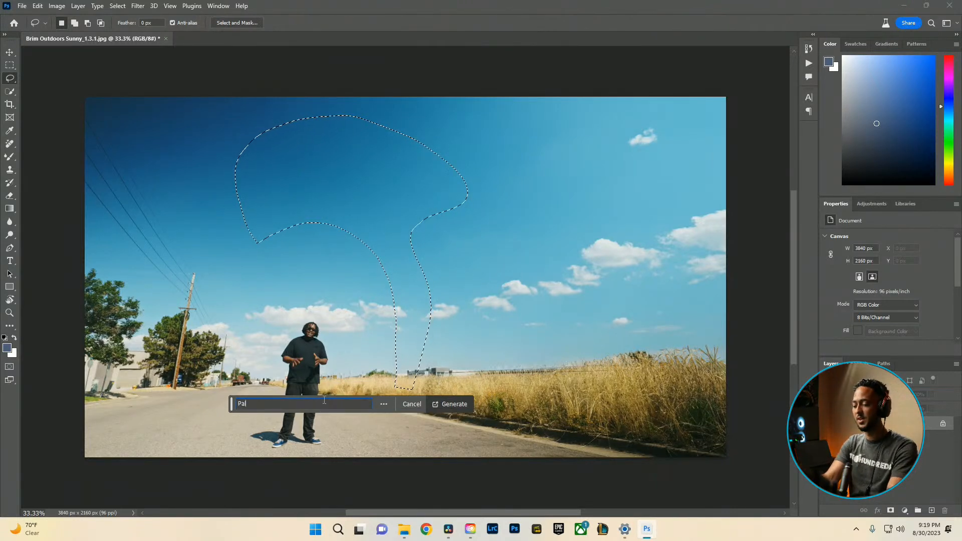
type("m Tree")
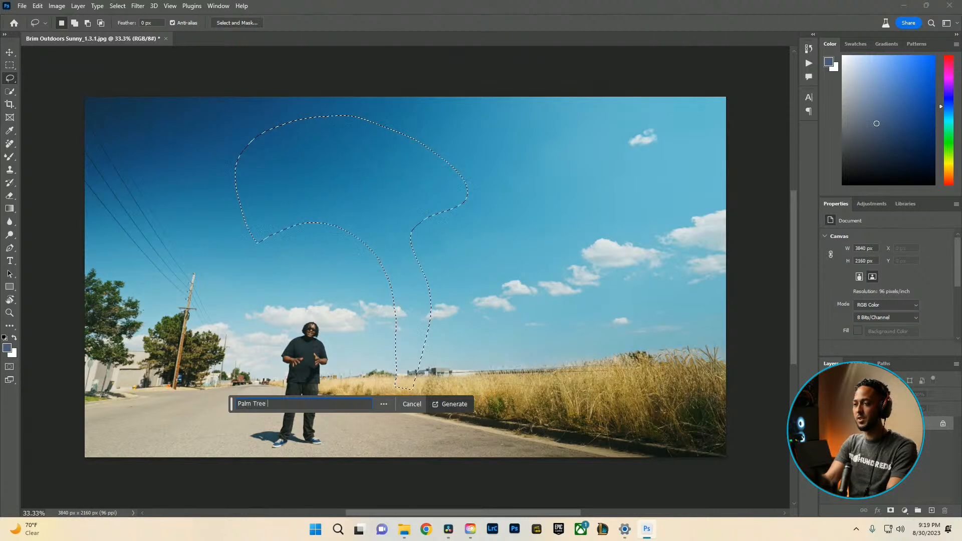
type(" over the street")
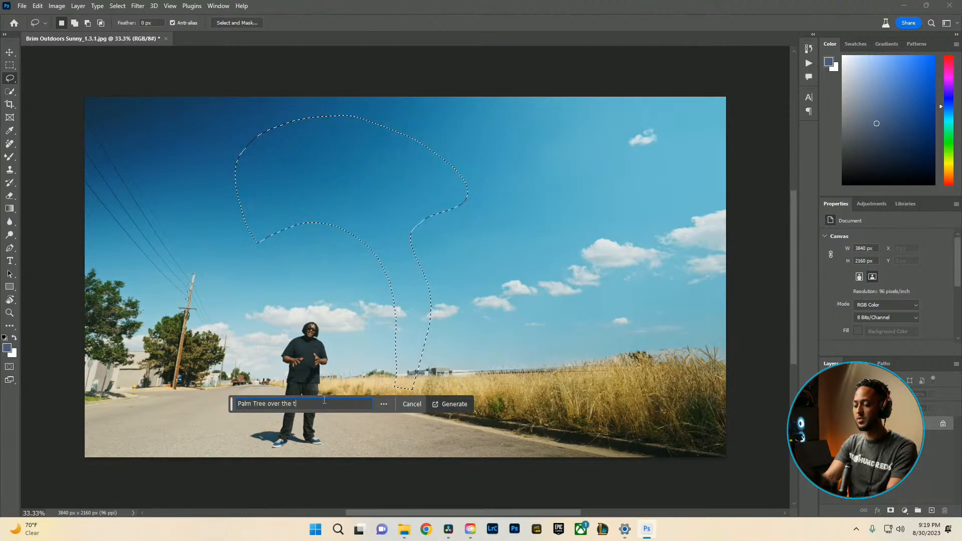
key("Return")
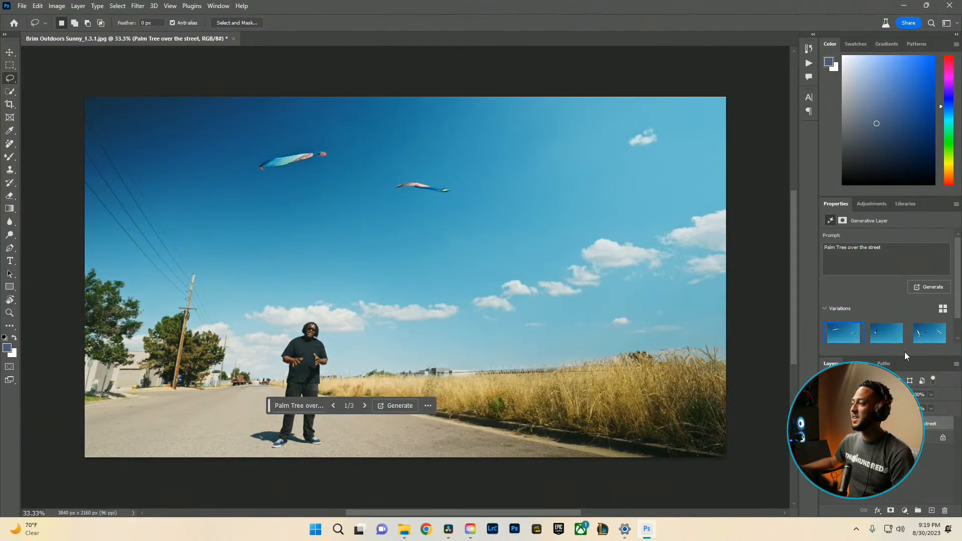
left_click(929, 335)
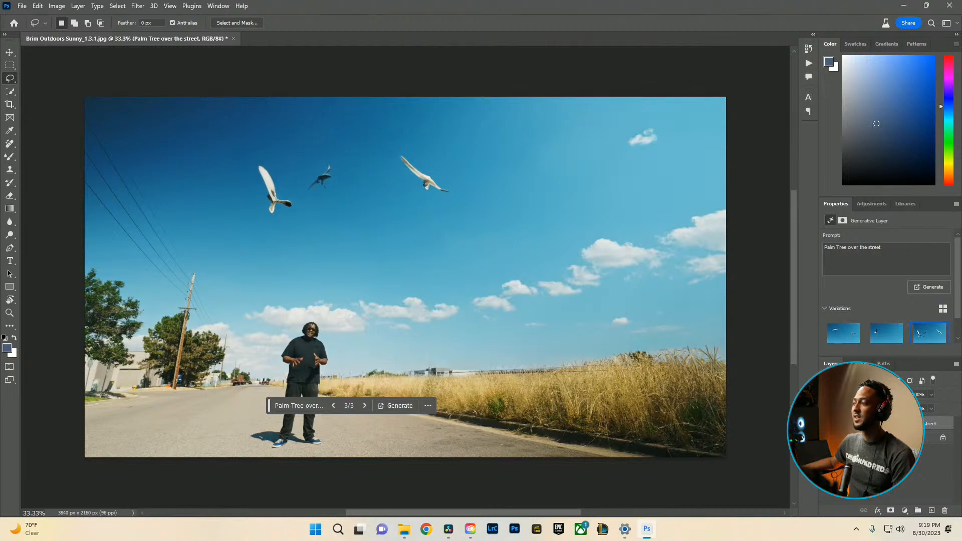
key("Delete")
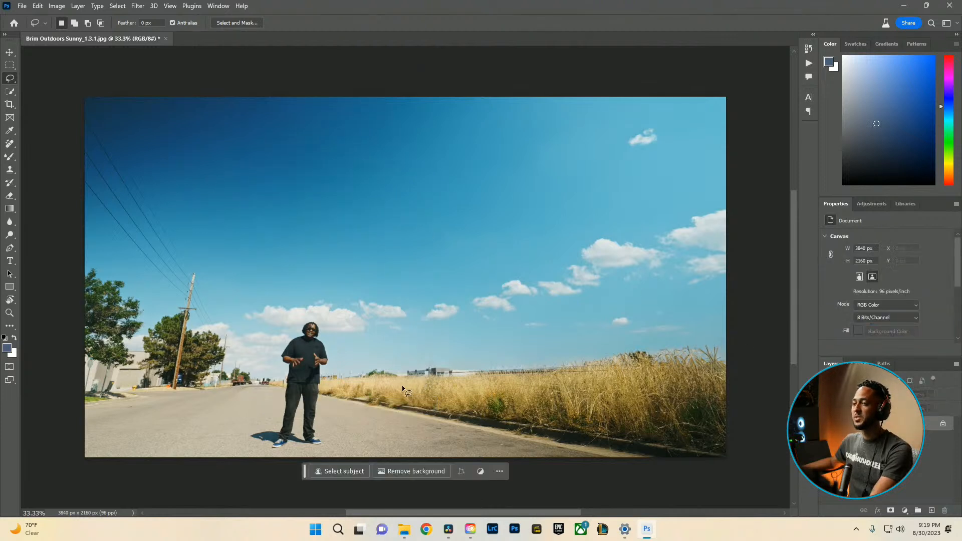
left_click_drag(394, 383, 388, 300)
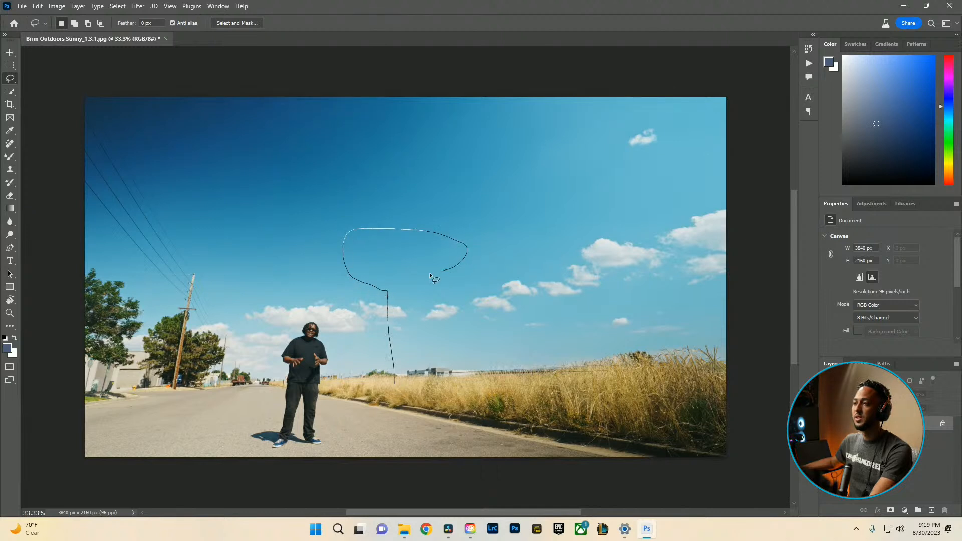
mouse_move(429, 273)
left_mouse_down()
mouse_move(405, 286)
mouse_move(395, 325)
mouse_move(406, 386)
left_mouse_up()
left_click(354, 402)
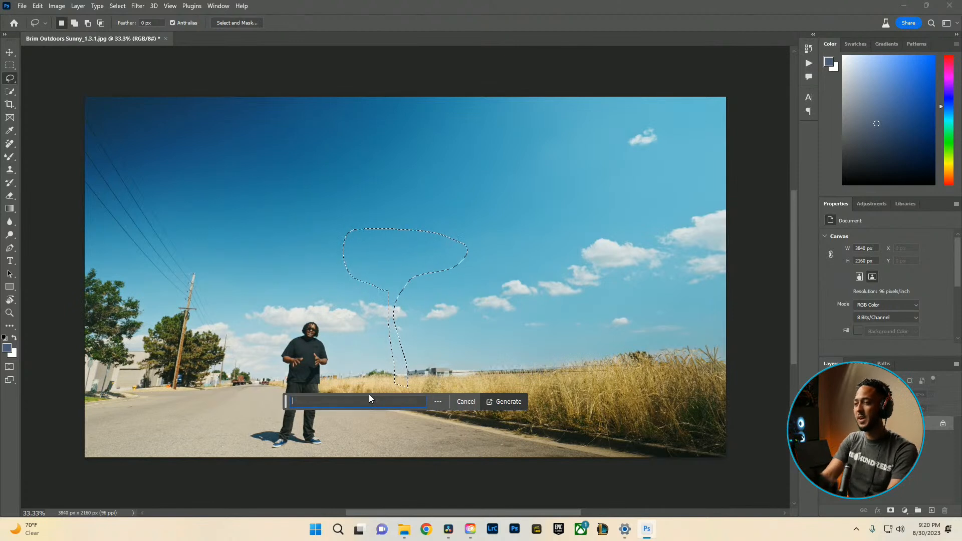
left_click(464, 401)
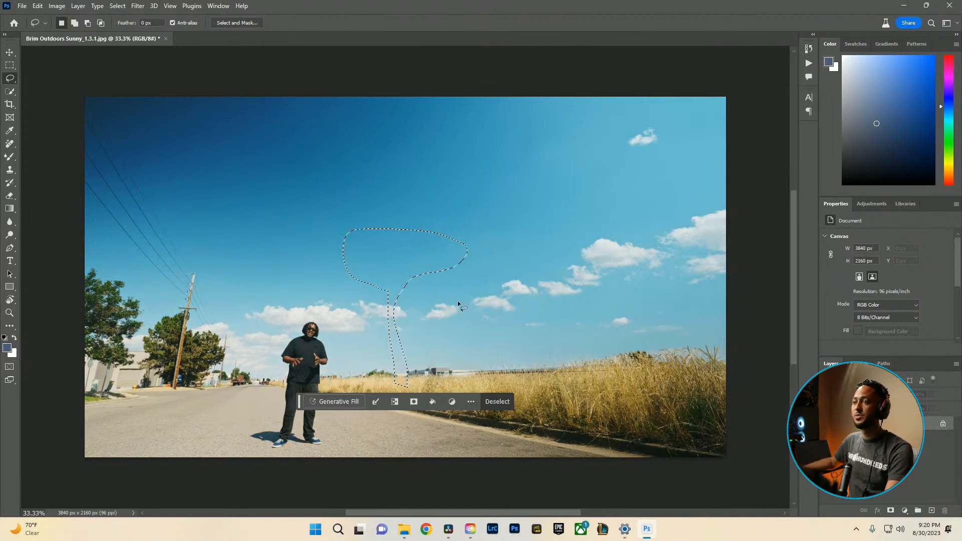
key("ctrl+d")
Generate a "Palm tree" in a tall rectangular selection above the roadside grass beside the man and choose the third variation
key("m")
left_click_drag(371, 384, 492, 192)
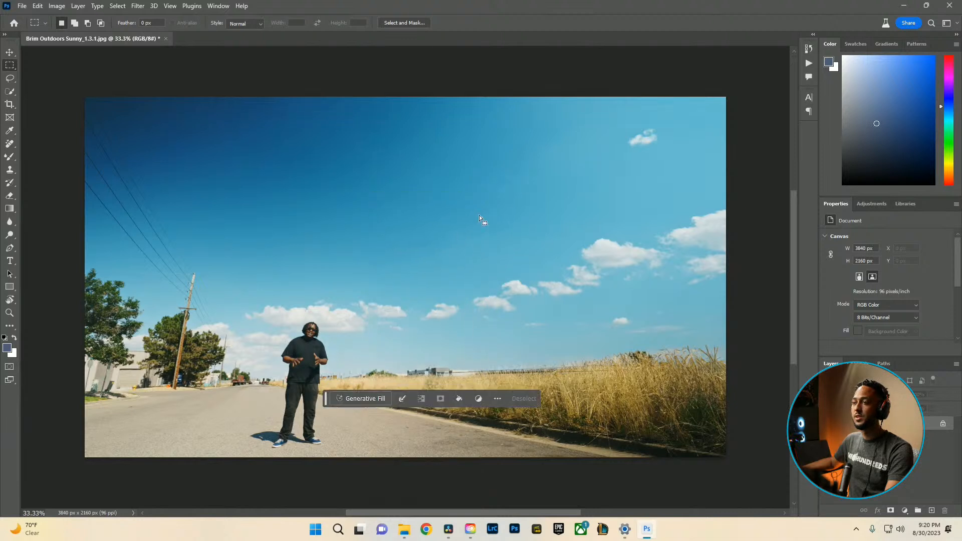
left_click(383, 398)
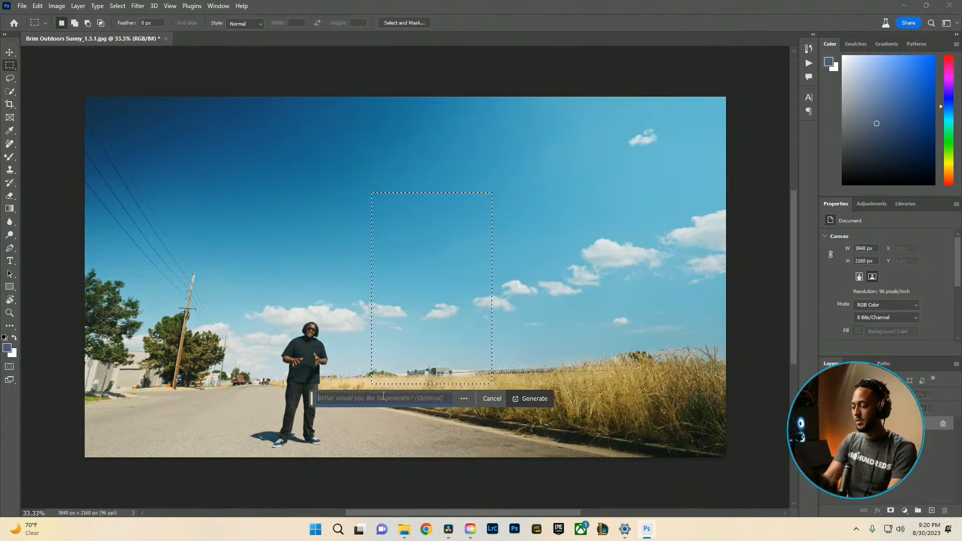
type("Palm tree")
key("Return")
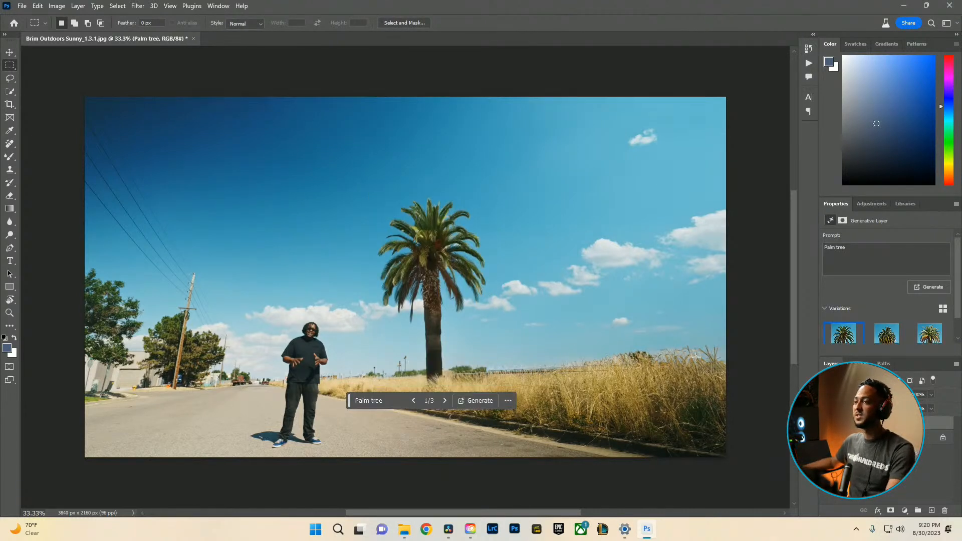
left_click(886, 333)
left_click(928, 339)
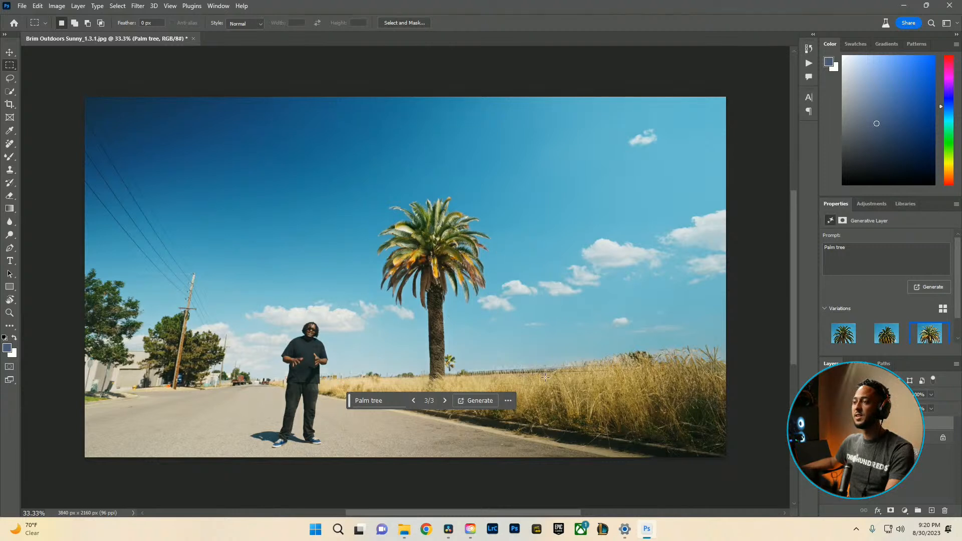
Generate a taller "Palm tree" in a rectangular selection further right above the grass, compare its variations and keep the first one
left_click_drag(538, 378, 662, 131)
left_click(853, 254)
type("Pal")
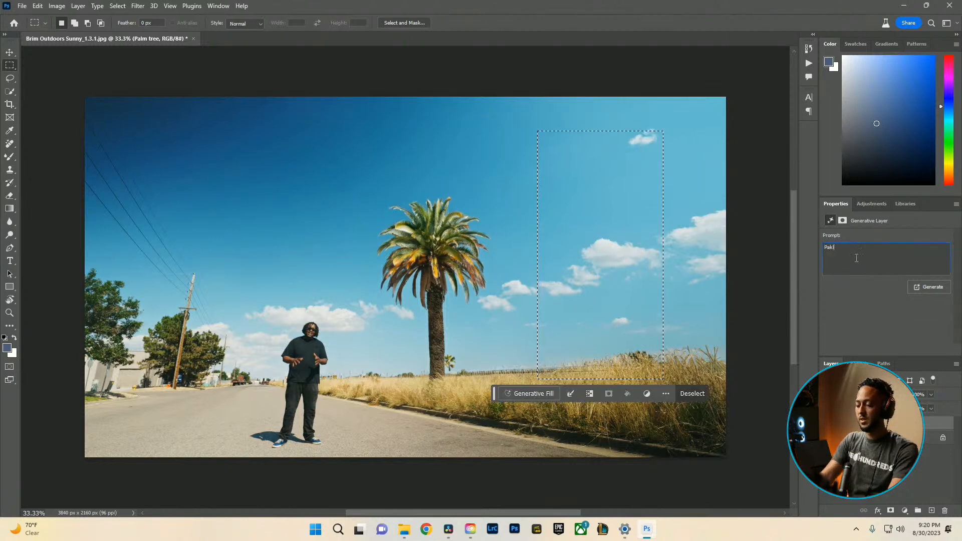
key("BackSpace")
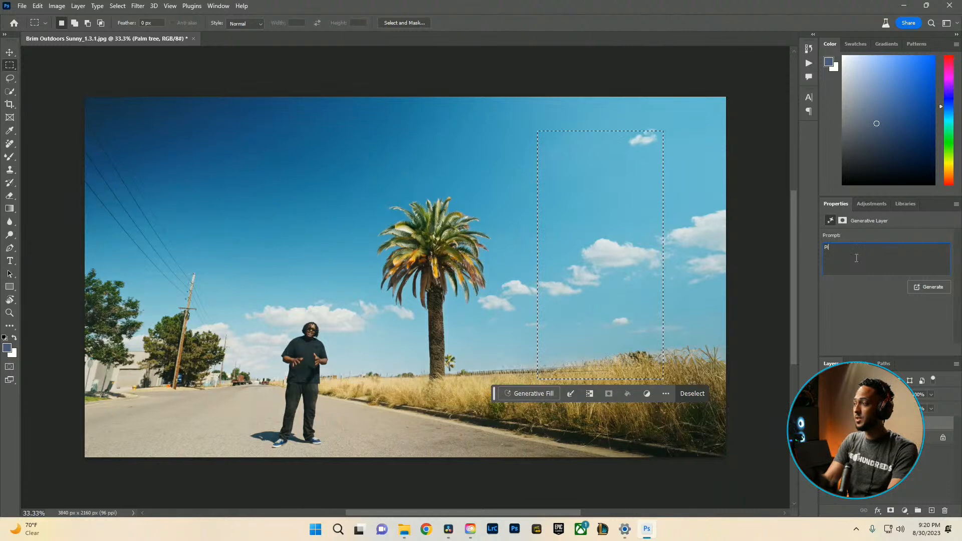
type("alm tree")
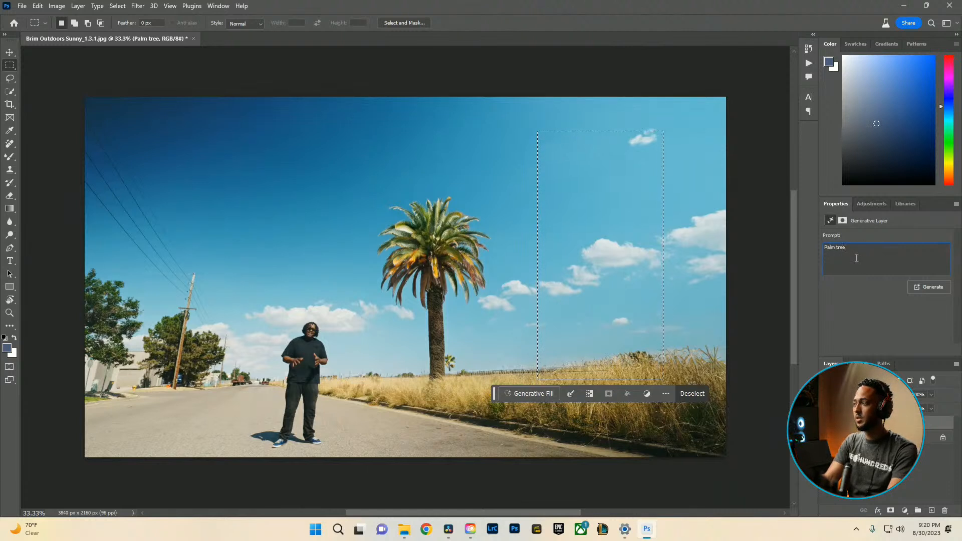
key("Return")
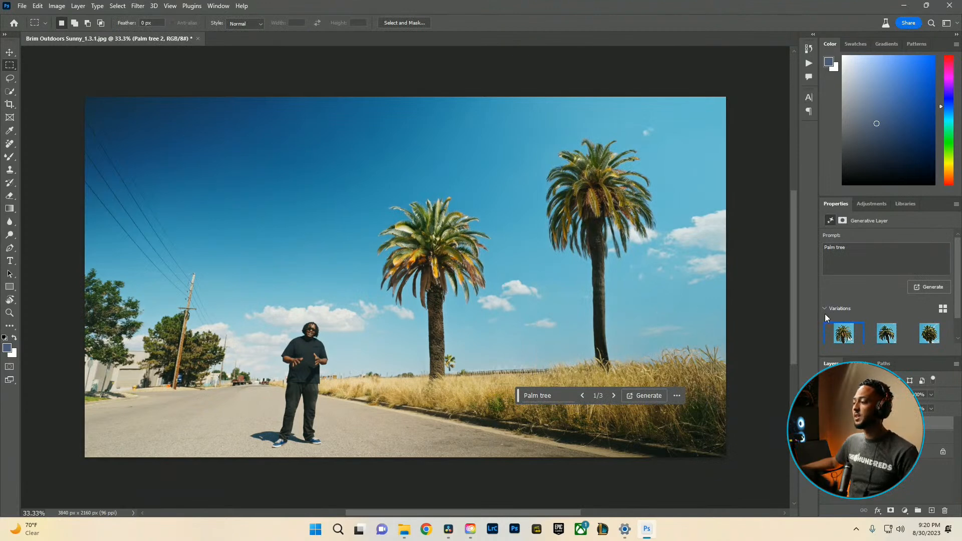
left_click(881, 338)
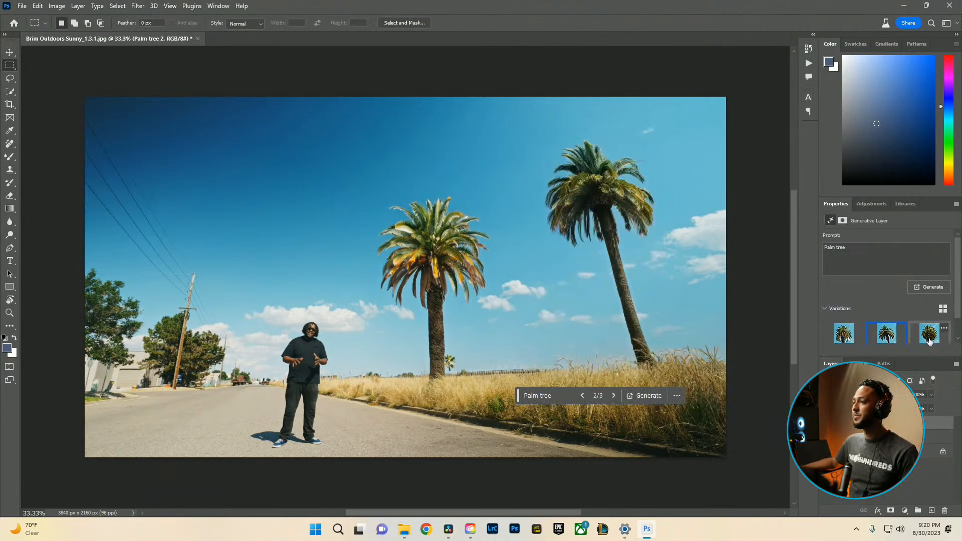
left_click(929, 339)
left_click(843, 336)
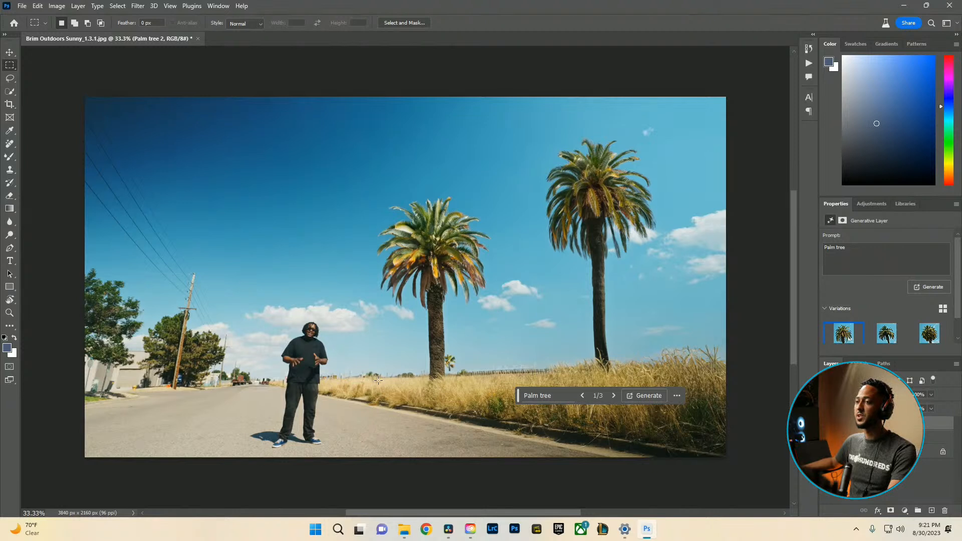
Generate a smaller, more distant "Palm tree" in a rectangular selection between the man and the first palm, choosing the third variation
left_click_drag(401, 380, 336, 285)
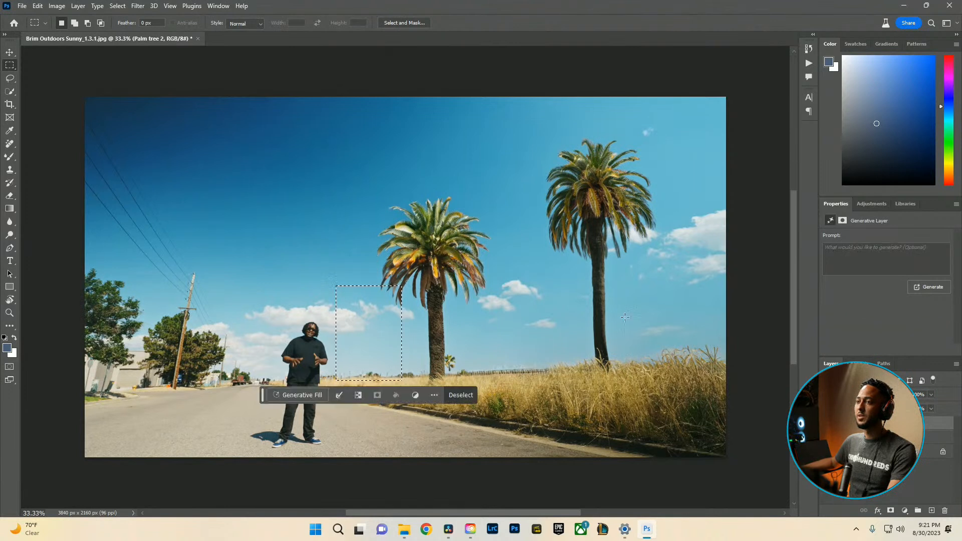
left_click(301, 395)
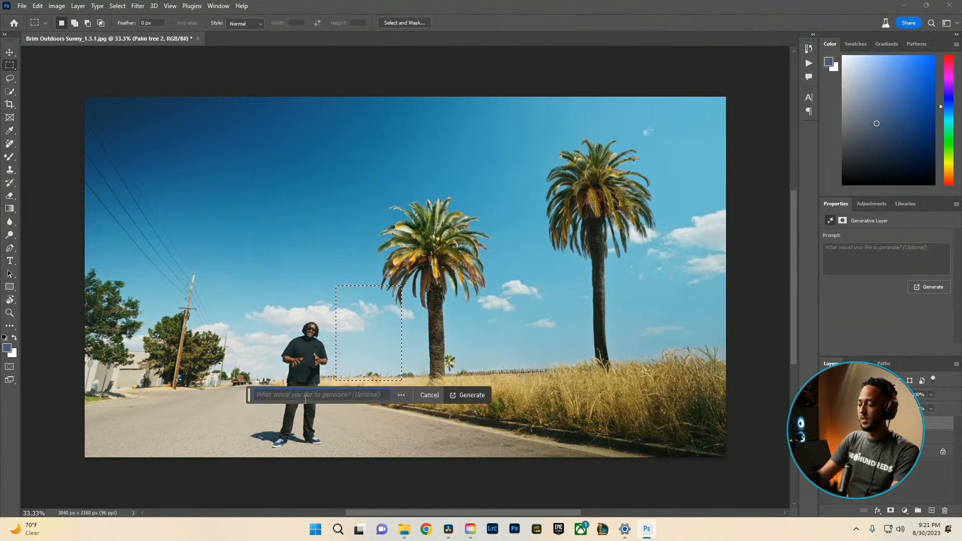
type("Palm tree")
key("Return")
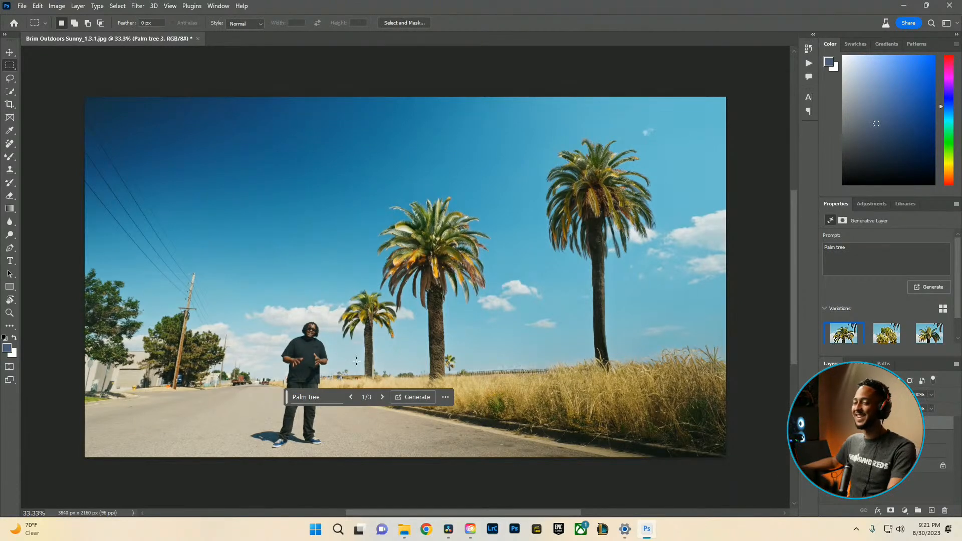
left_click(886, 333)
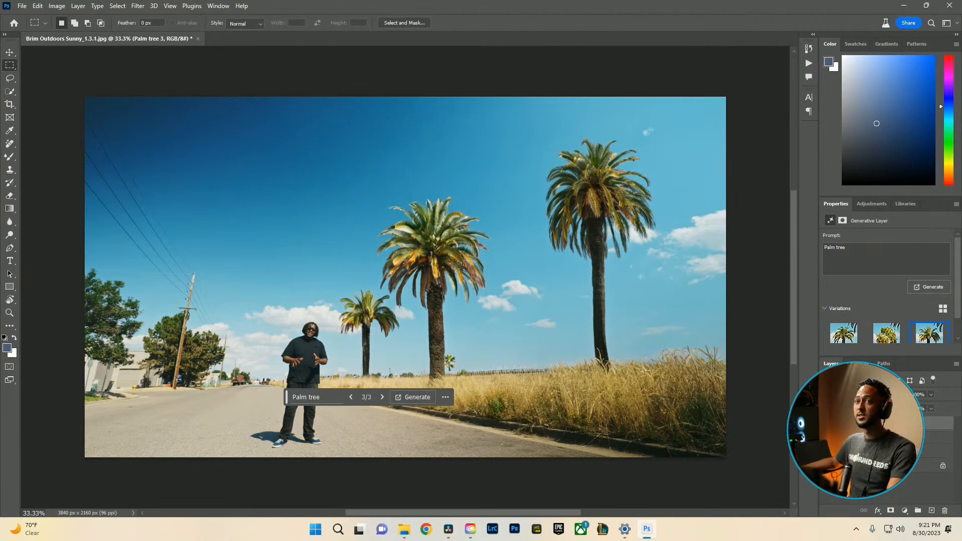
Paint out the faint wire running through the grass between the two large palms on the Background layer with the Remove tool
key("j")
scroll(547, 393, "up", 5)
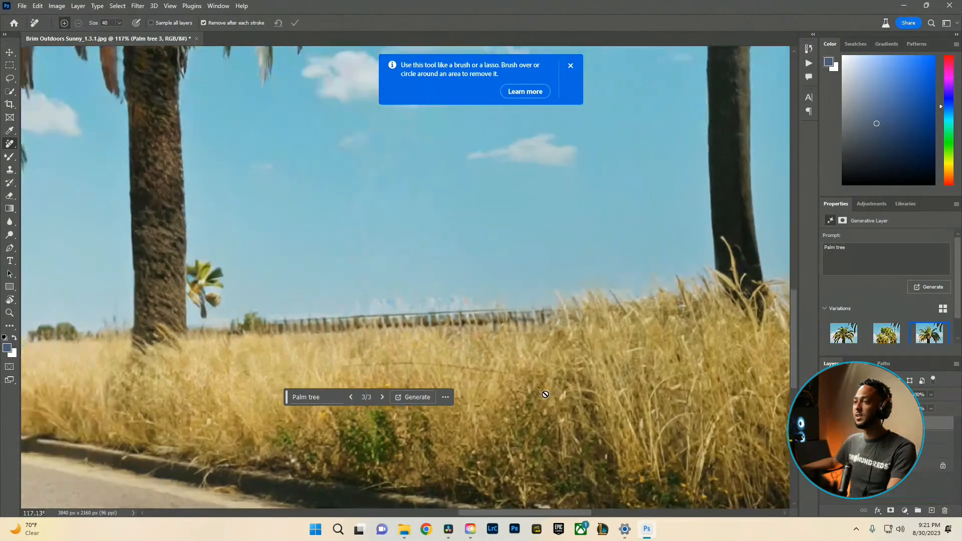
left_click(882, 465)
mouse_move(283, 373)
left_mouse_down()
mouse_move(464, 368)
mouse_move(600, 379)
mouse_move(696, 356)
mouse_move(749, 370)
left_mouse_up()
scroll(606, 383, "down", 2)
scroll(603, 365, "right", 2)
scroll(692, 376, "down", 2)
scroll(638, 374, "down", 2)
scroll(704, 372, "down", 2)
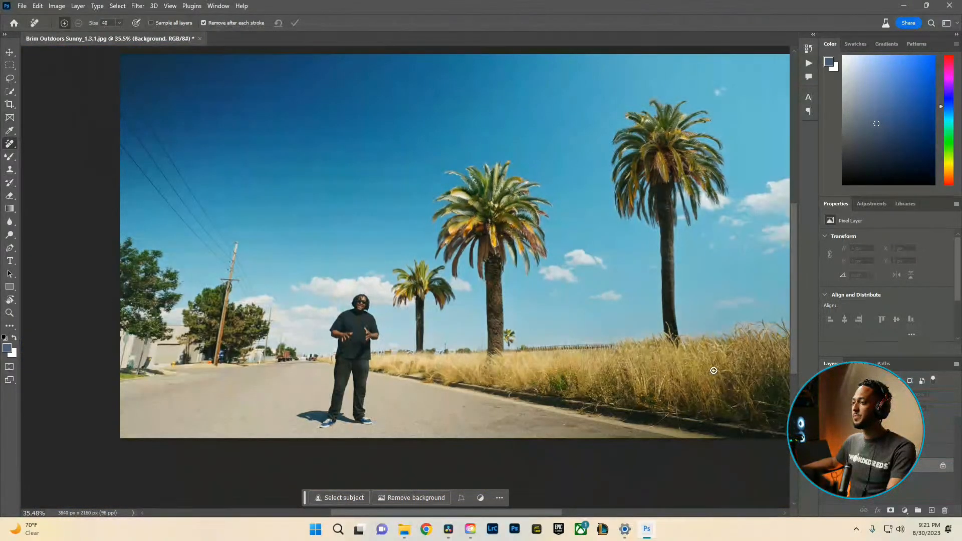
Hide the Background layer beneath the generated palm trees
scroll(496, 370, "down", 1)
scroll(497, 370, "up", 1)
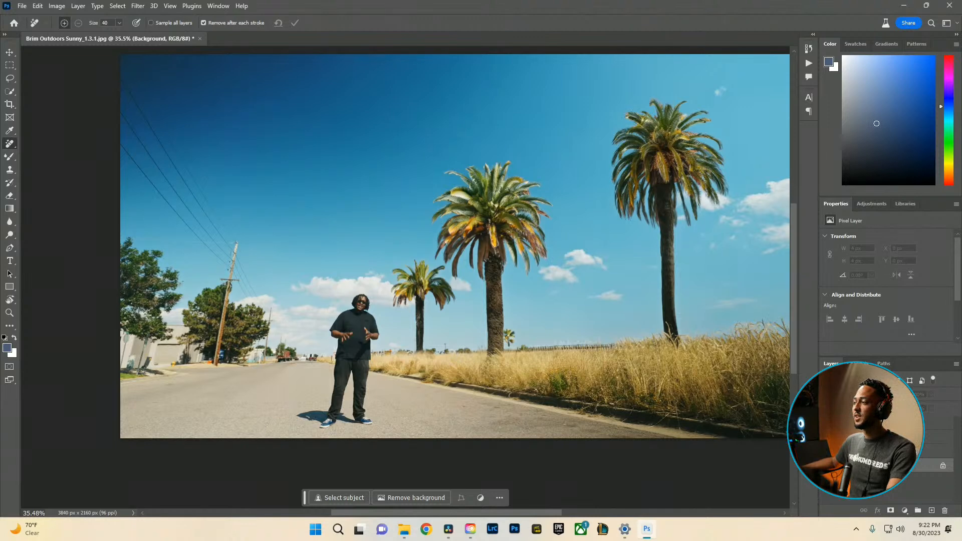
key("ctrl+comma")
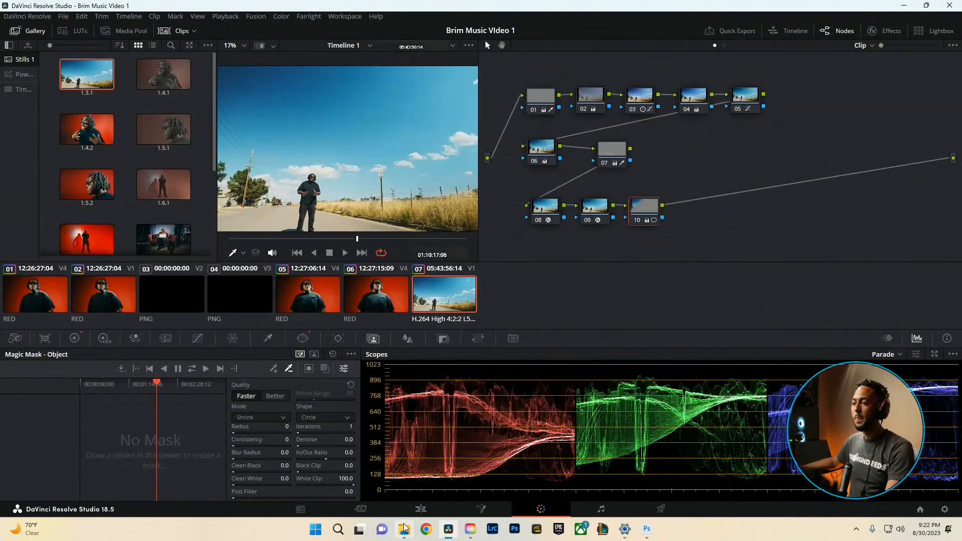
Bring the palm-tree image "Brim Outdoors Sunny_1.3.1 copy" from the Desktop folder into DaVinci Resolve's stills gallery
key("alt+Tab")
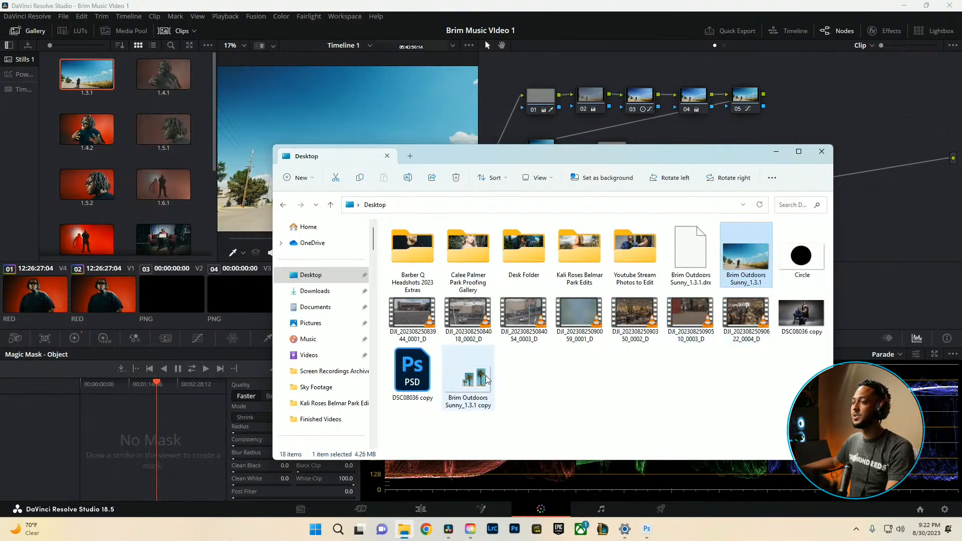
left_click_drag(467, 378, 116, 213)
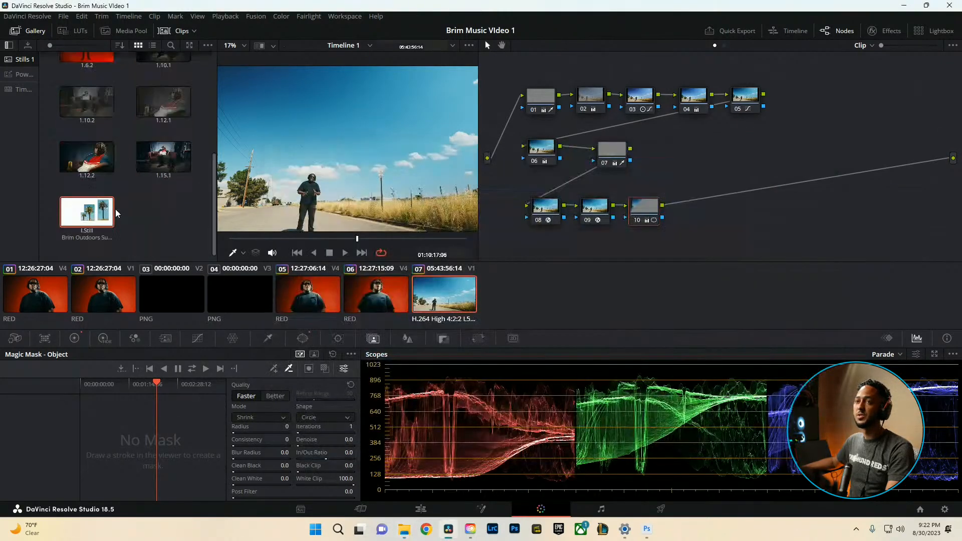
left_click(145, 223)
Open DaVinci Resolve's Edit page and look through the media pool's Master bin for the palm-tree image
left_click(420, 508)
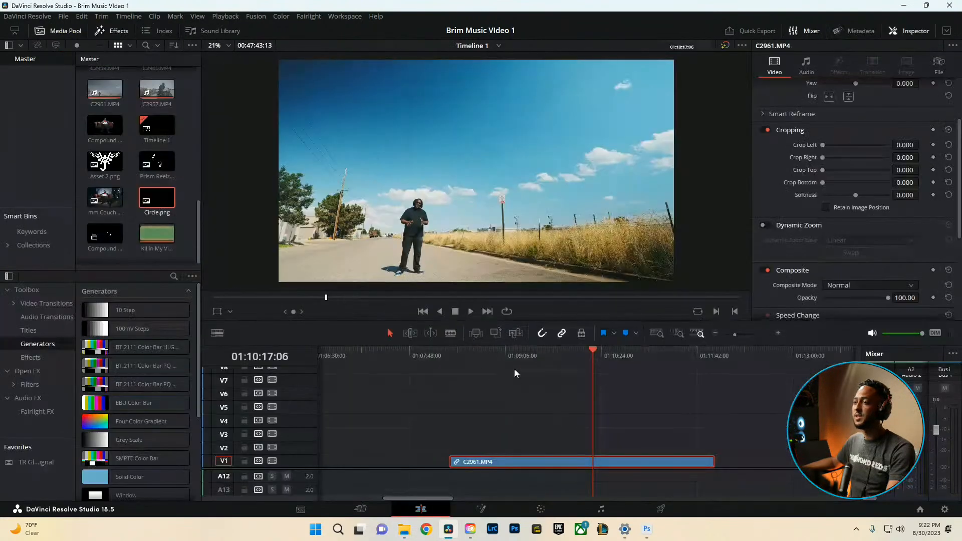
scroll(158, 205, "up", 10)
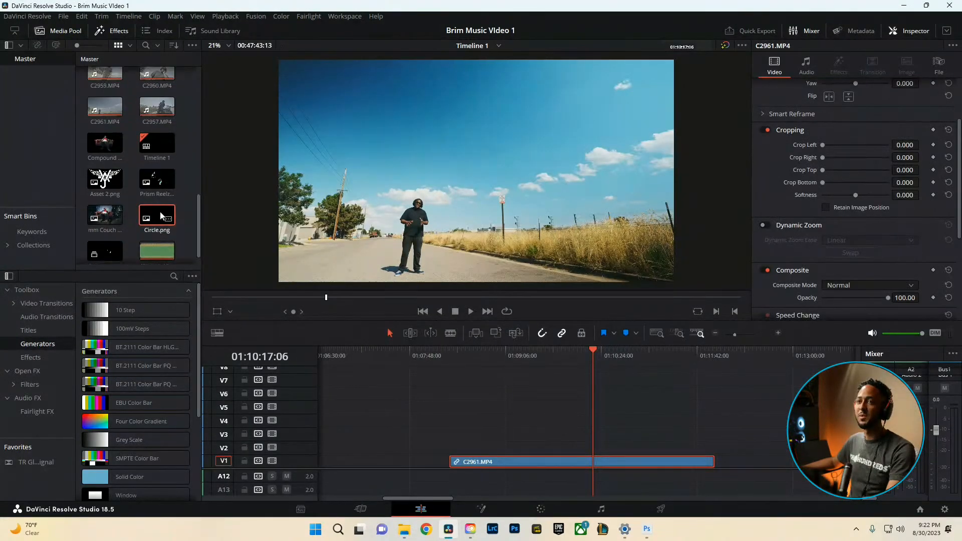
scroll(163, 208, "down", 10)
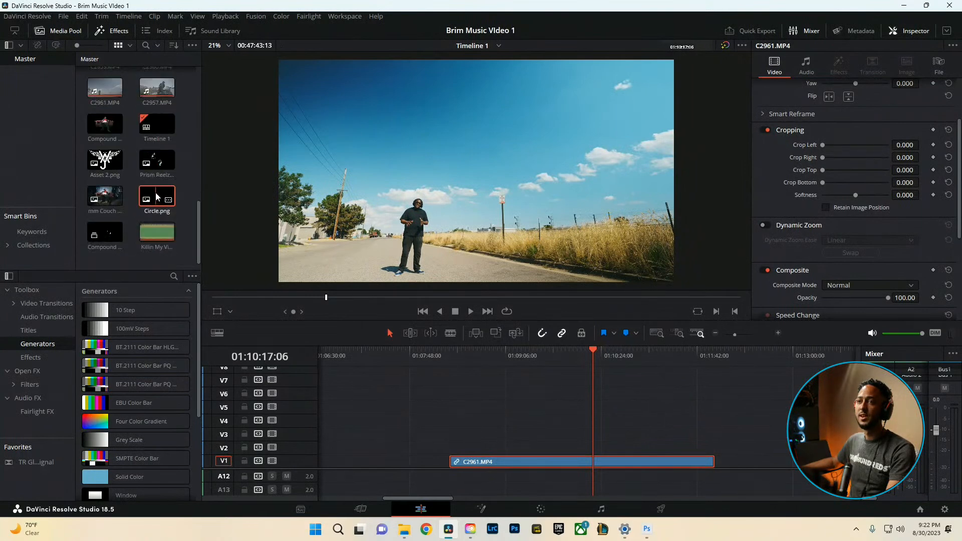
scroll(159, 192, "up", 1)
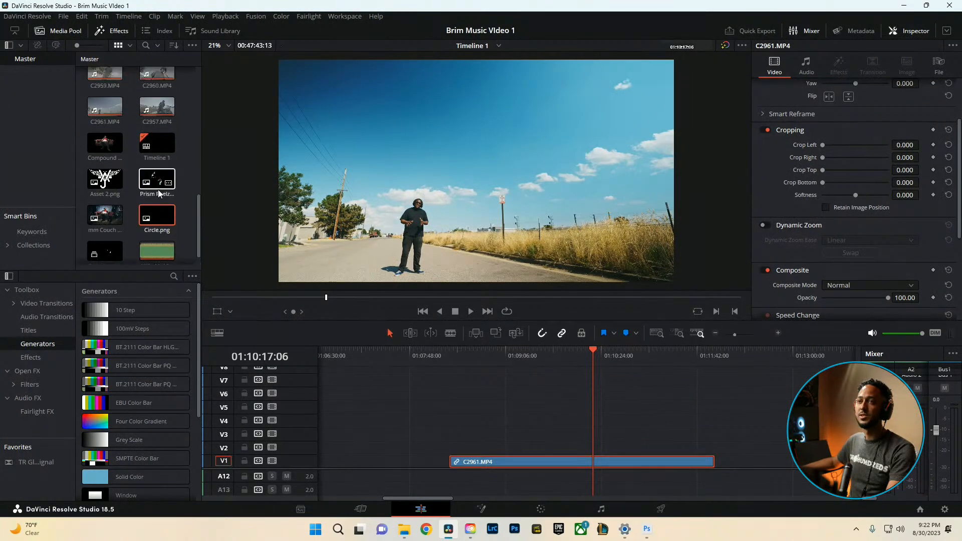
scroll(159, 193, "up", 3)
scroll(155, 199, "up", 1)
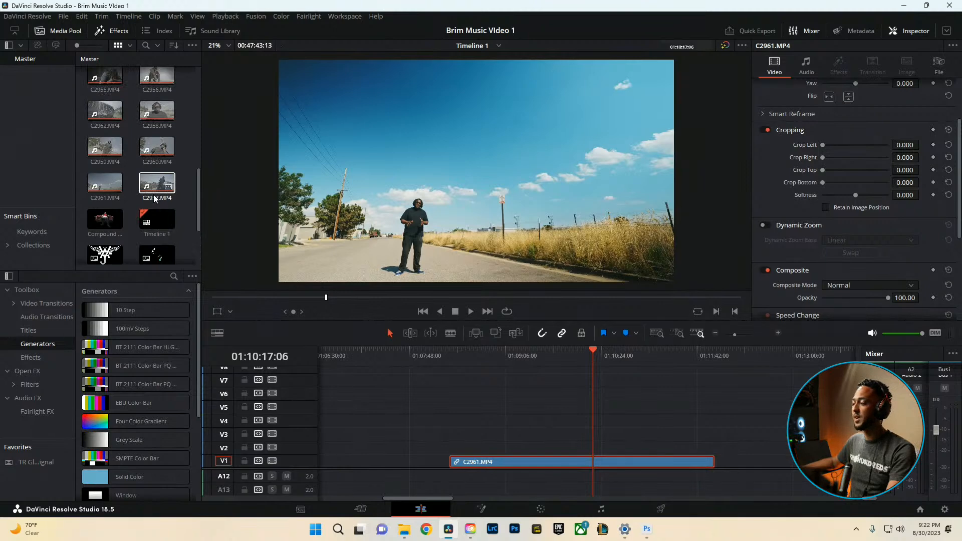
scroll(153, 203, "up", 2)
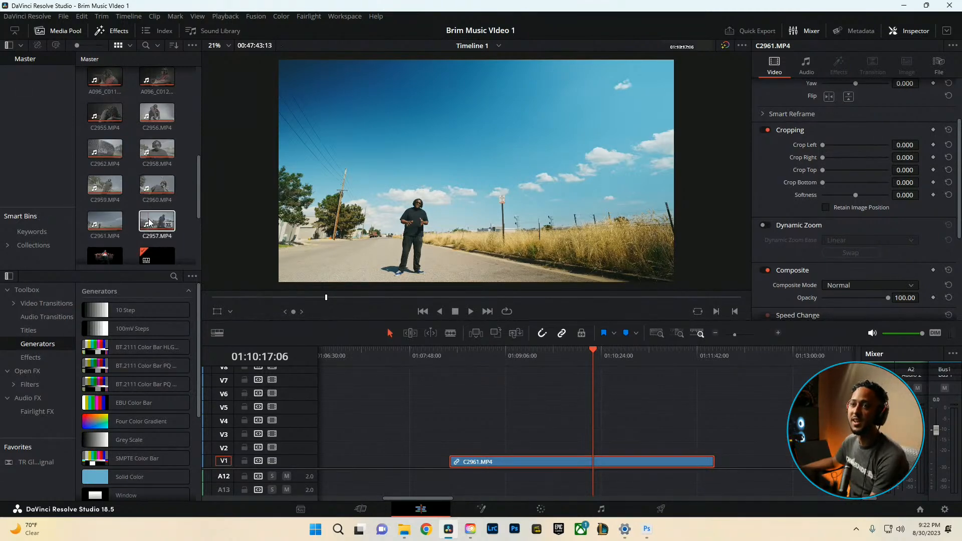
scroll(145, 216, "up", 13)
scroll(140, 221, "down", 8)
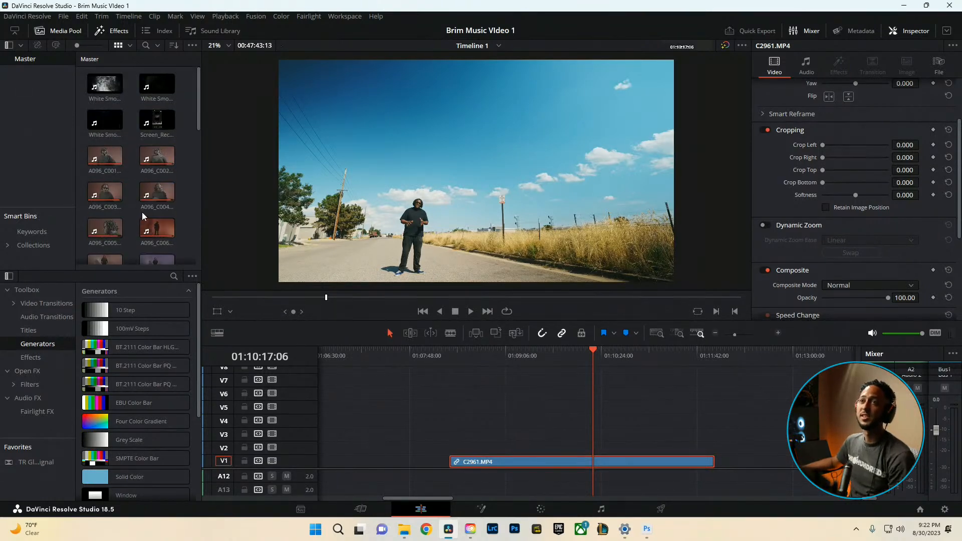
Import "Brim Outdoors Sunny_1.3.1 copy" from the Desktop folder into the media pool and place it on V2 above C2961.MP4 at the playhead
left_click(404, 529)
left_click_drag(471, 375, 165, 187)
scroll(169, 195, "down", 3)
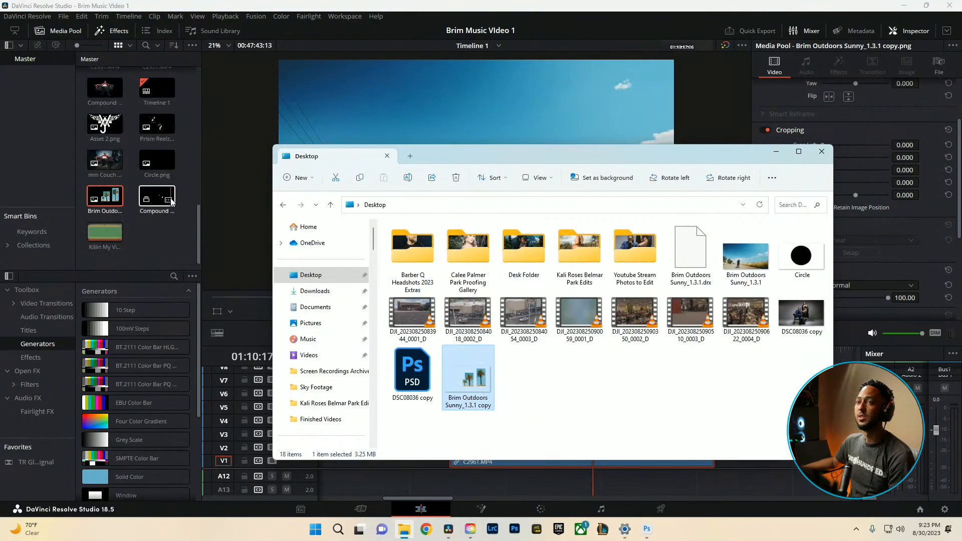
left_click(136, 212)
left_click_drag(106, 198, 595, 453)
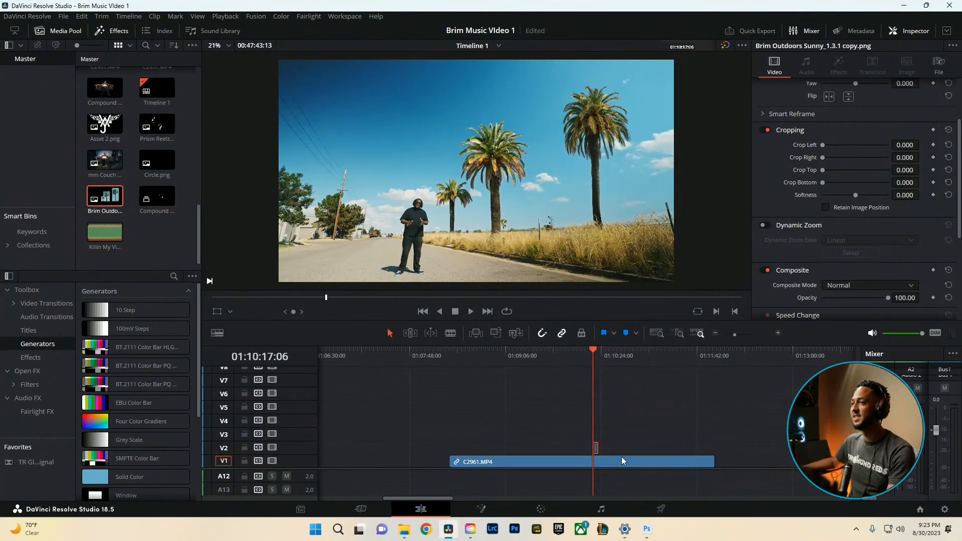
Play the clip full screen with the palm-tree overlay to check how the composite holds up
key("ctrl+equal")
key("ctrl+equal")
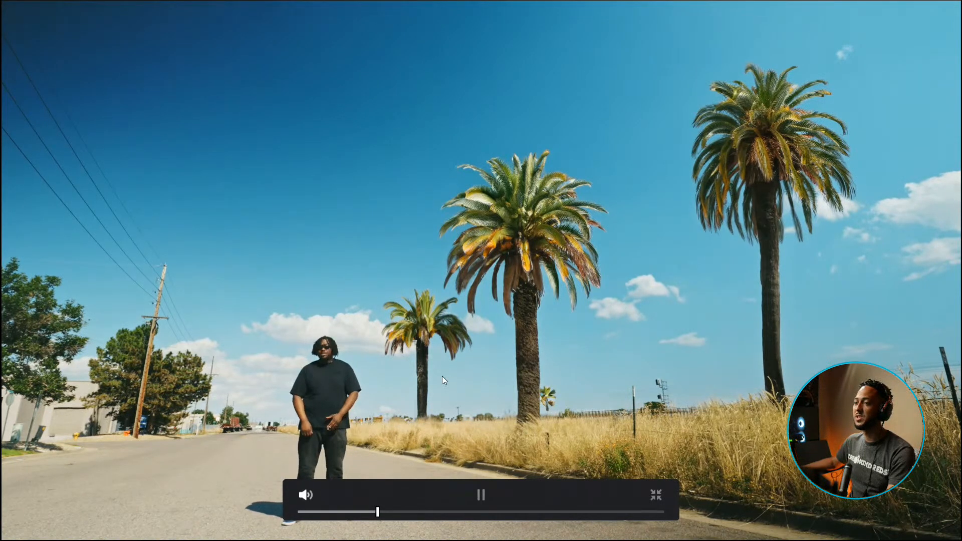
key("Escape")
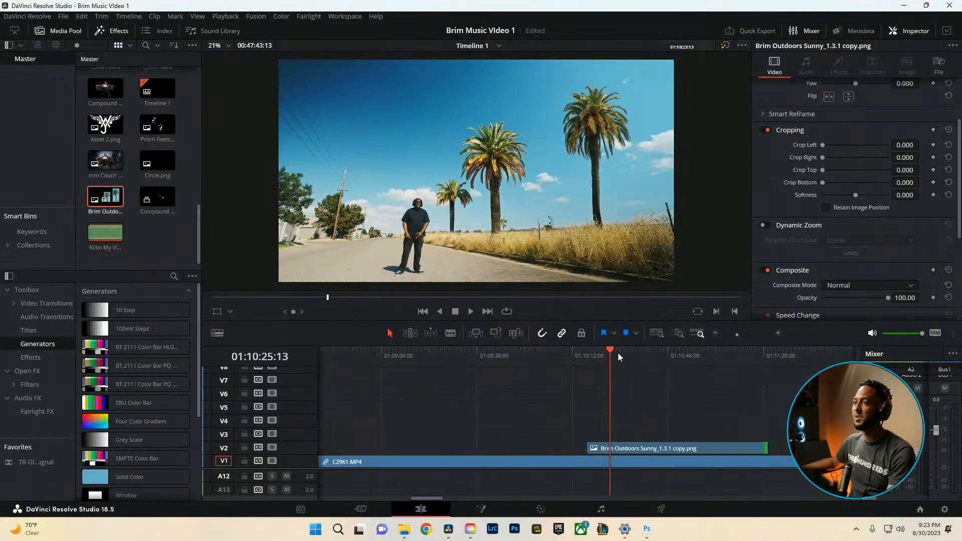
mouse_move(610, 354)
left_mouse_down()
mouse_move(621, 357)
mouse_move(611, 359)
left_mouse_up()
Extend both ends of the palm-tree image on V2 to cover the full length of C2961.MP4
scroll(610, 446, "down", 1)
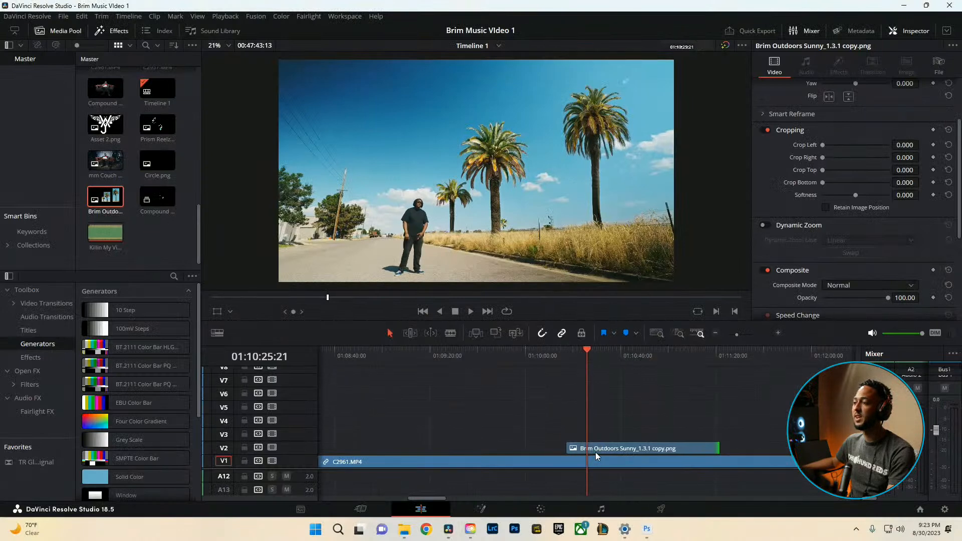
scroll(596, 456, "down", 1)
left_click_drag(575, 447, 379, 447)
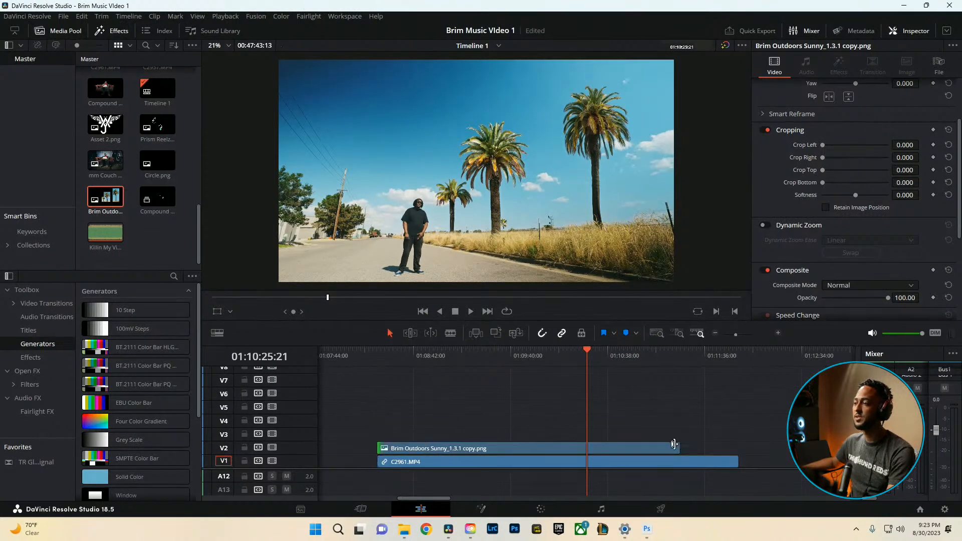
left_click_drag(674, 444, 738, 448)
Scrub through the clip and inspect the sky and clouds around the tallest palm up close
left_click_drag(577, 358, 595, 377)
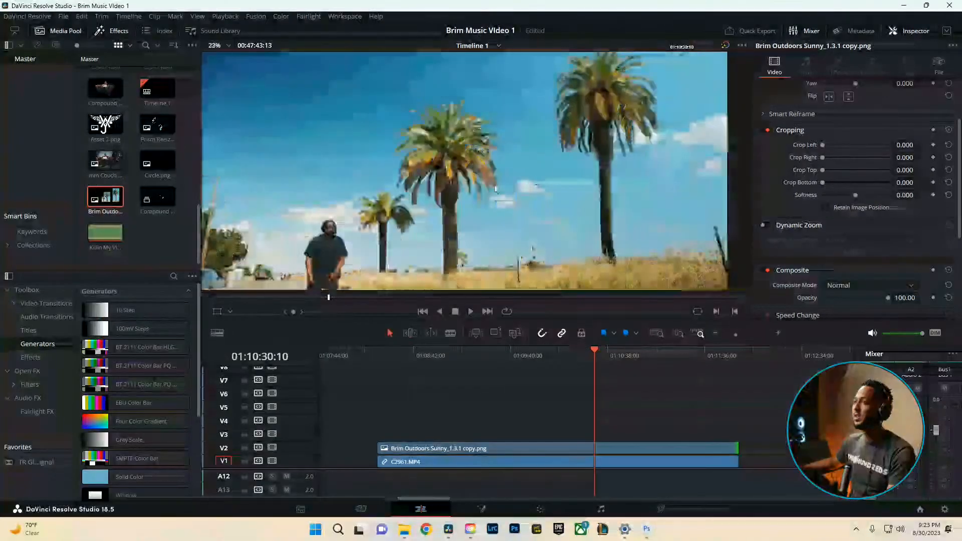
scroll(495, 189, "up", 5)
left_click(584, 362)
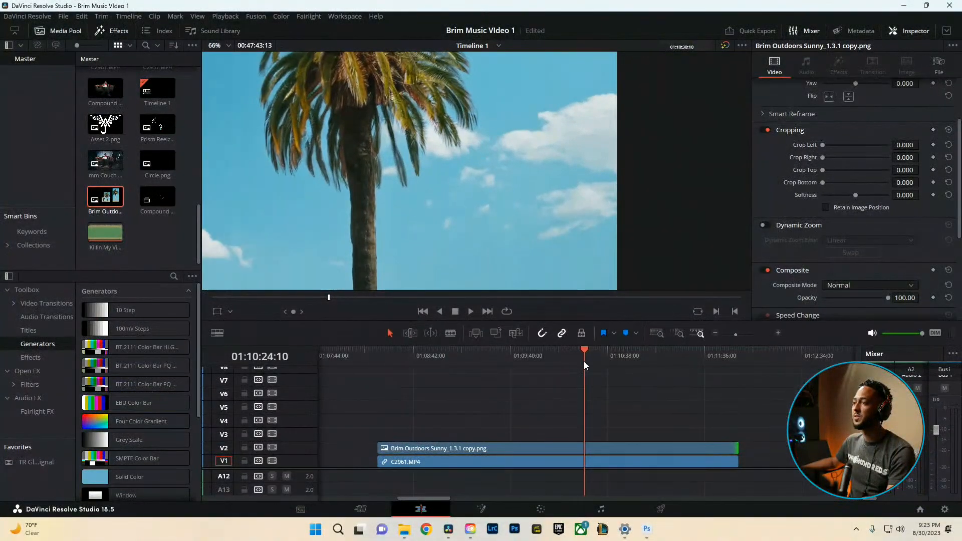
left_click_drag(584, 361, 596, 385)
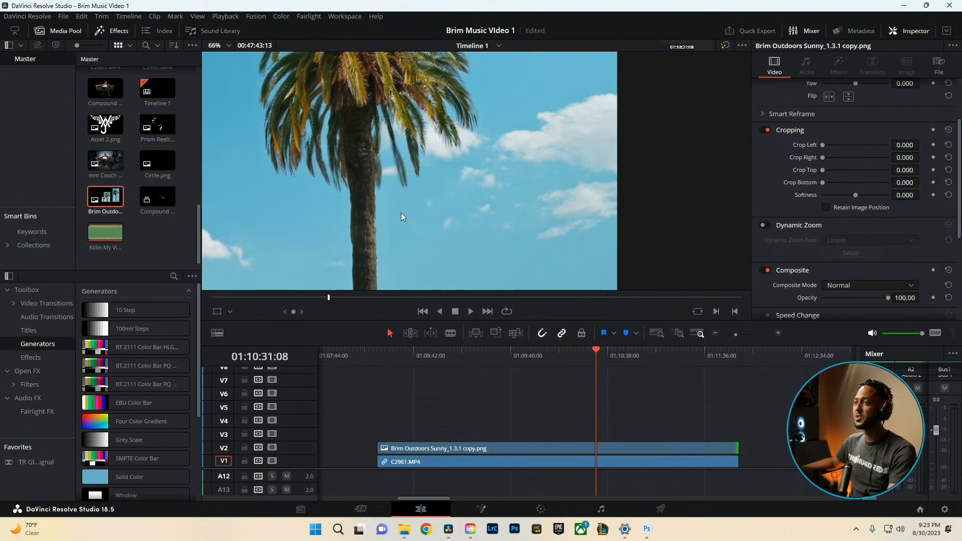
scroll(401, 212, "down", 5)
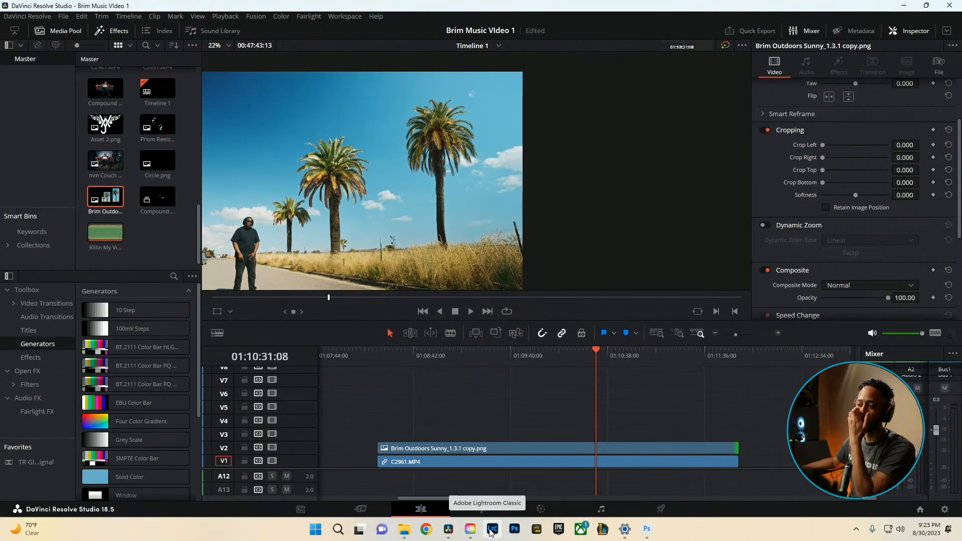
Switch to Photoshop and set up the Eraser at 100% opacity with a 30 px brush for the Palm tree 3 layer
left_click(647, 528)
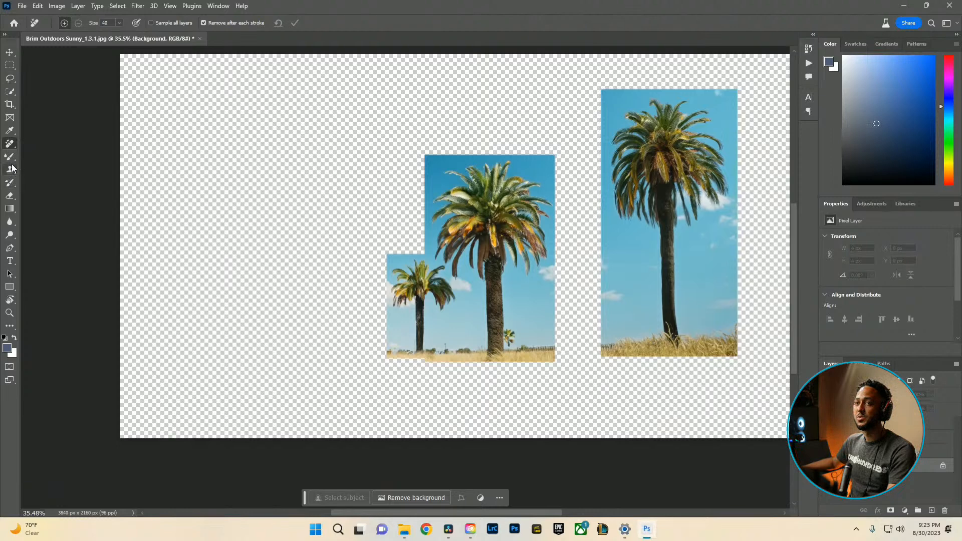
left_click(9, 196)
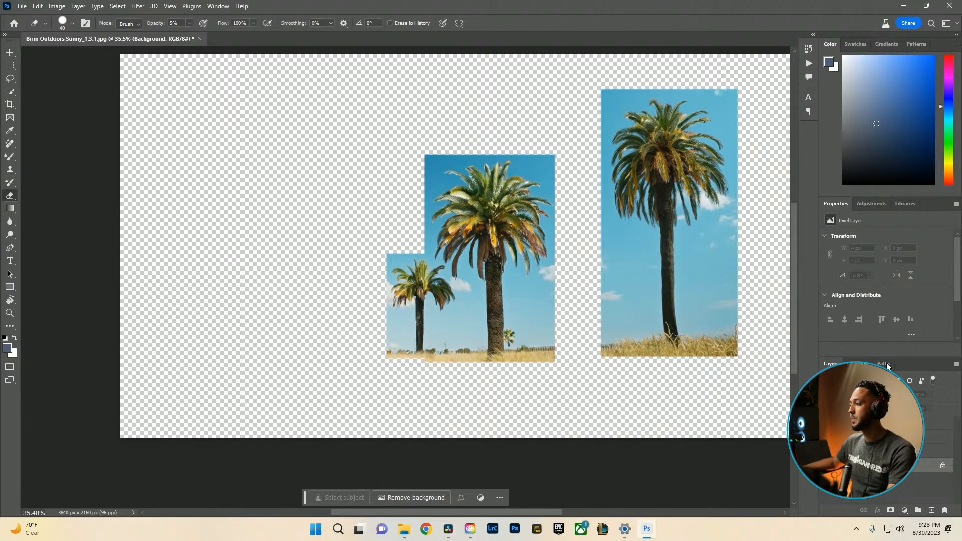
left_click(862, 422)
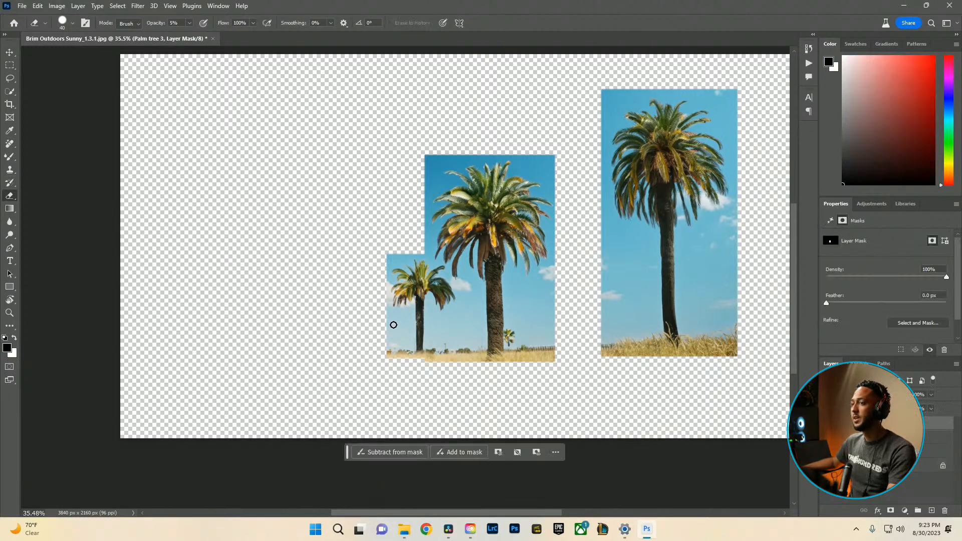
scroll(421, 301, "up", 5)
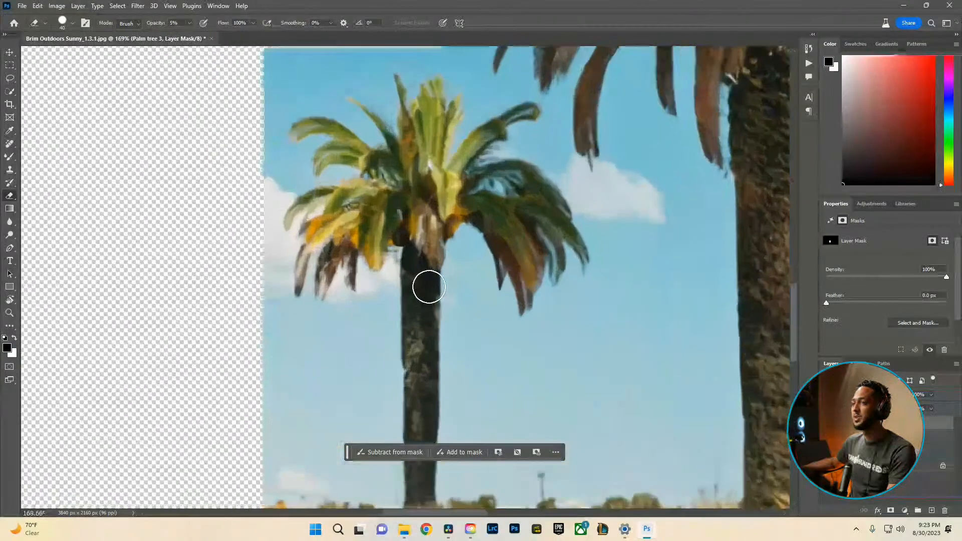
key("bracketleft")
key("bracketleft")
key("bracketleft")
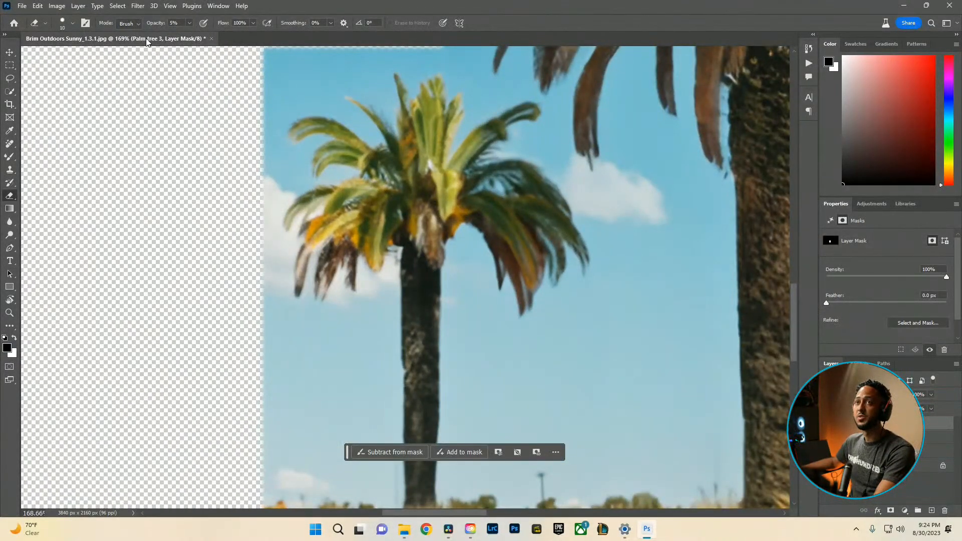
left_click(189, 24)
left_click(348, 318)
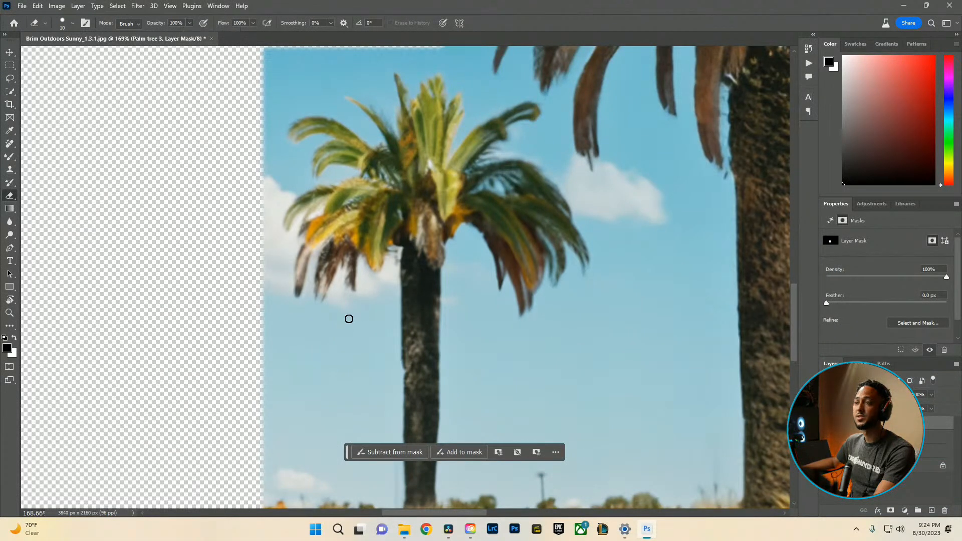
key("bracketright")
key("bracketright")
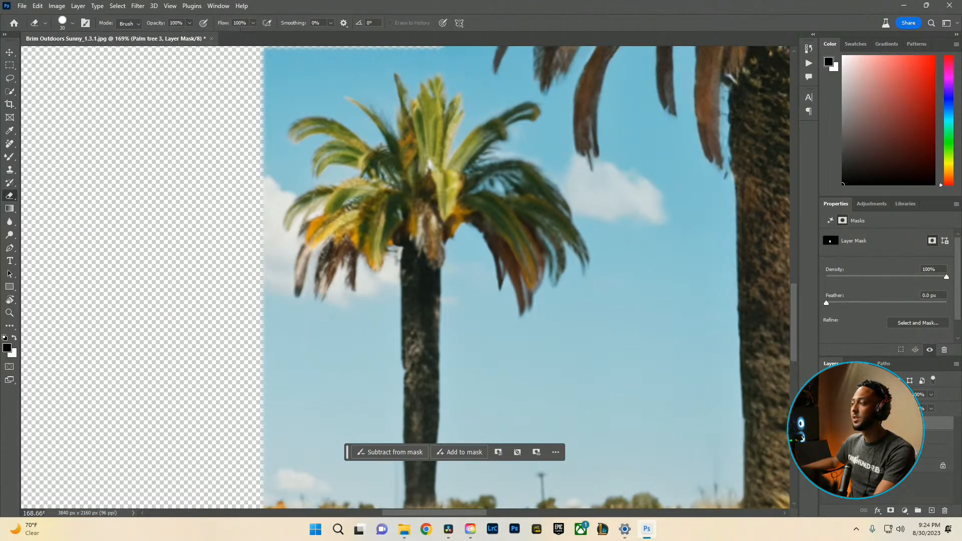
Rasterize the Palm tree 3 generative layer and erase a first patch of sky to the left of the small palm's trunk
left_click(845, 423)
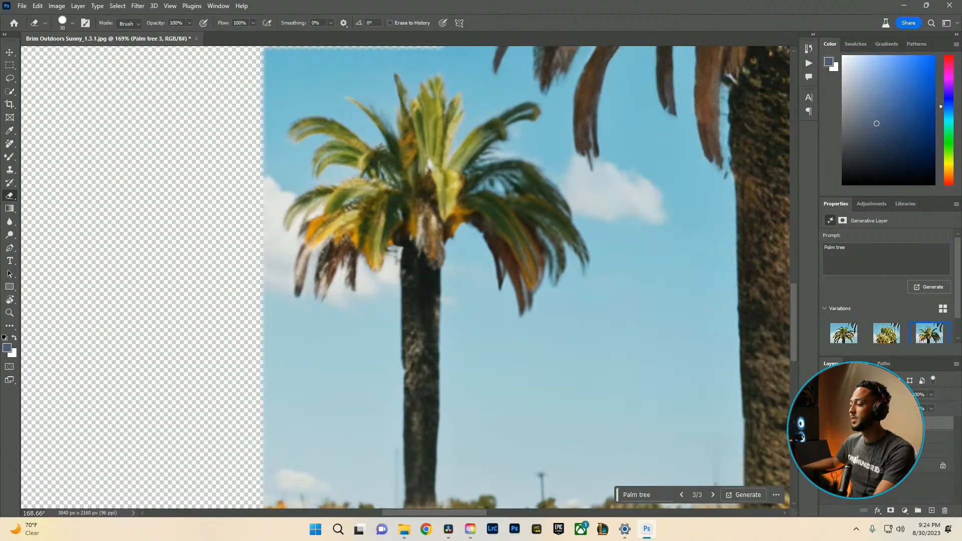
left_click(496, 370)
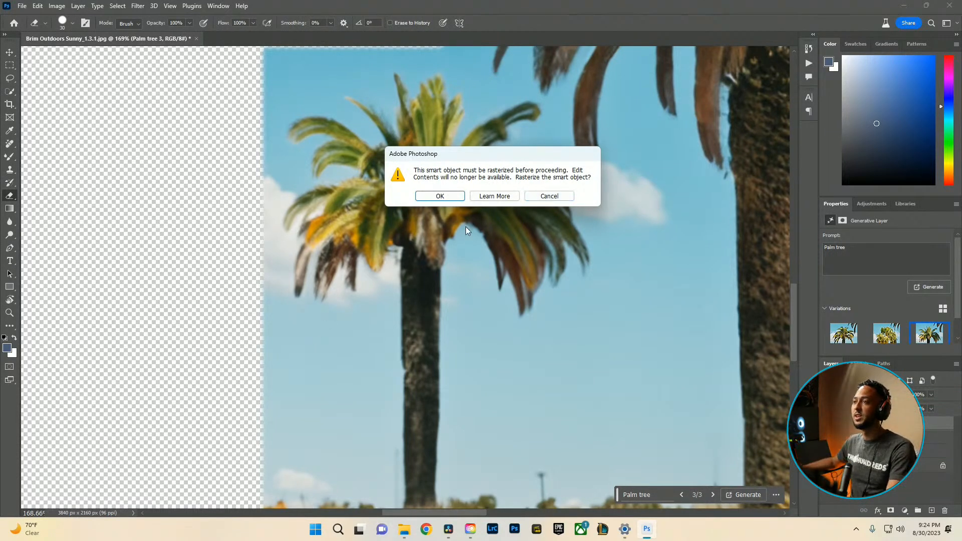
left_click(452, 197)
mouse_move(318, 326)
left_mouse_down()
mouse_move(275, 406)
mouse_move(327, 382)
left_mouse_up()
scroll(327, 381, "down", 2)
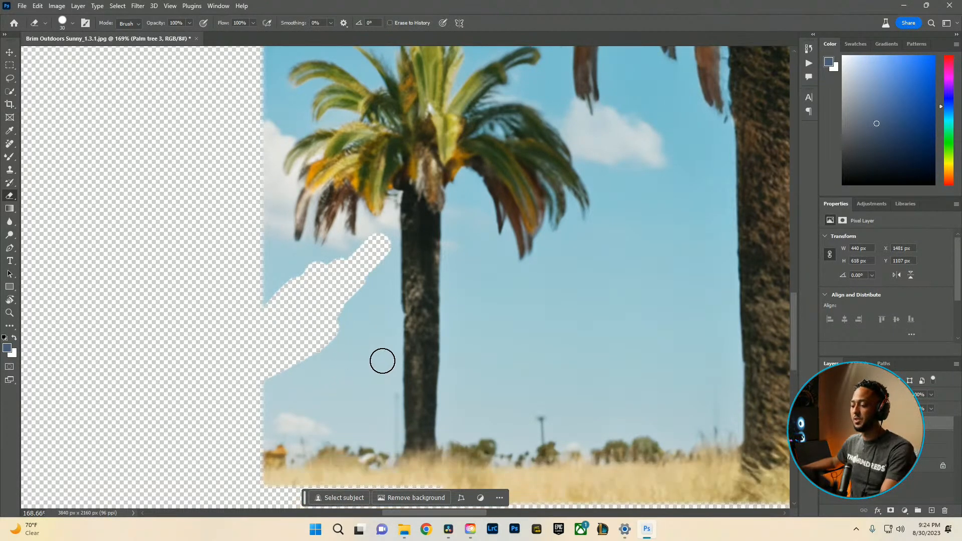
Set the eraser to 50 px with 0% hardness and erase the sky below the small palm's left fronds
key("bracketright")
key("bracketright")
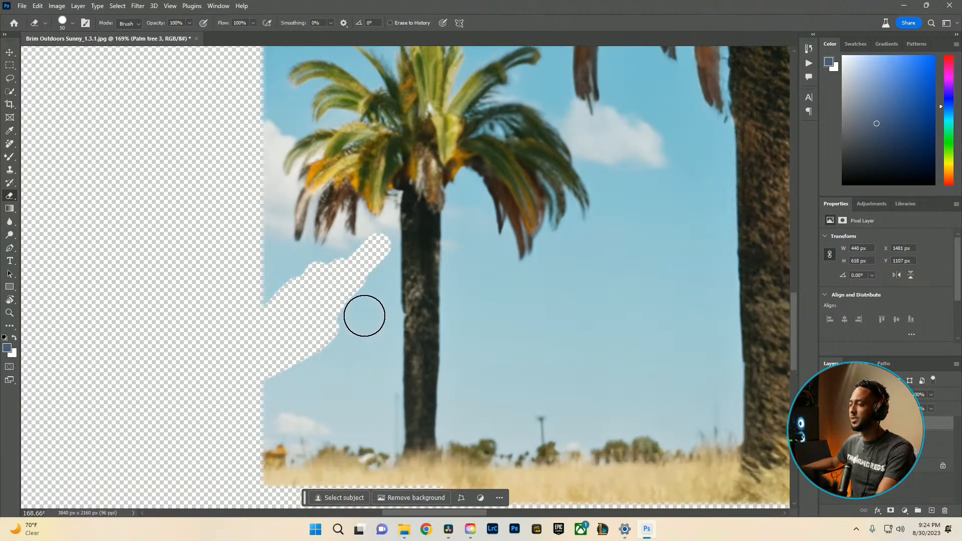
left_click(73, 23)
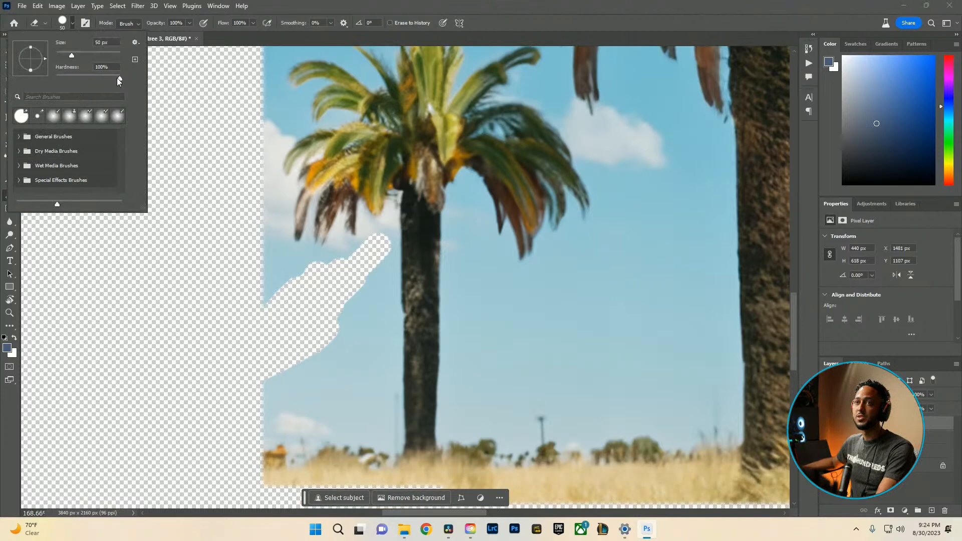
mouse_move(119, 79)
left_mouse_down()
mouse_move(50, 79)
mouse_move(138, 80)
mouse_move(46, 85)
left_mouse_up()
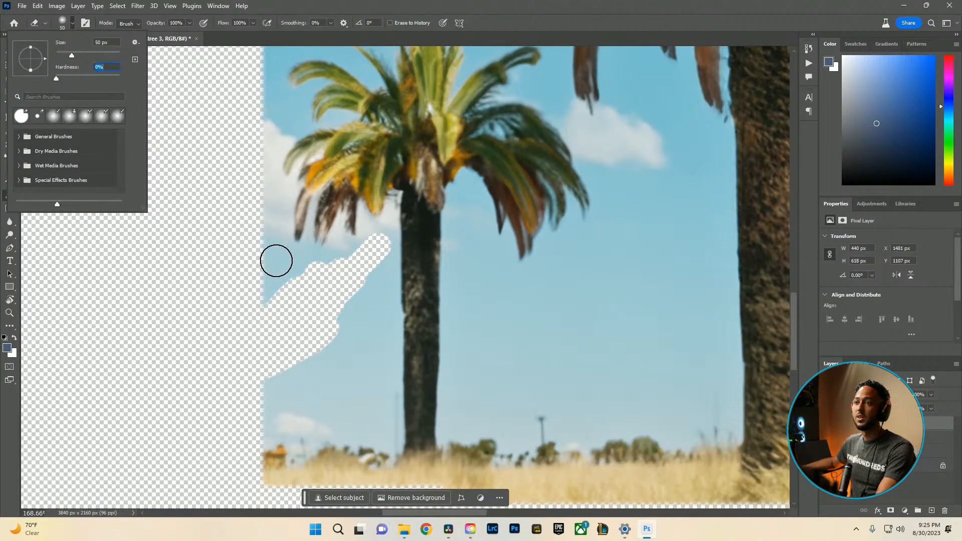
mouse_move(276, 260)
left_mouse_down()
mouse_move(300, 309)
mouse_move(267, 276)
mouse_move(249, 284)
mouse_move(298, 281)
left_mouse_up()
Reduce the eraser to 25 px and clear the sky left of the small palm's trunk down to the grass
key("[")
key("[")
key("[")
key("[")
key("[")
mouse_move(338, 349)
left_mouse_down()
mouse_move(367, 272)
mouse_move(380, 322)
mouse_move(389, 279)
mouse_move(386, 335)
left_mouse_up()
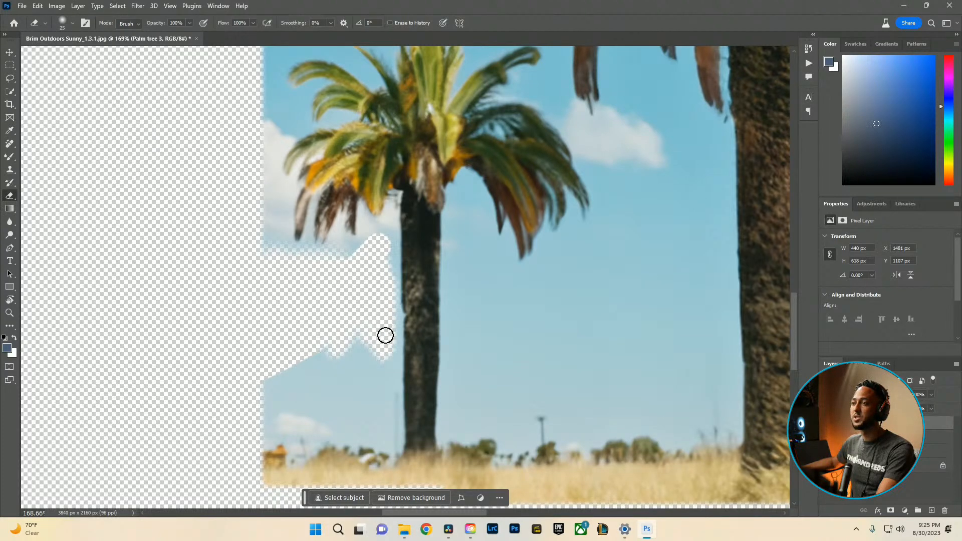
key("ctrl+z")
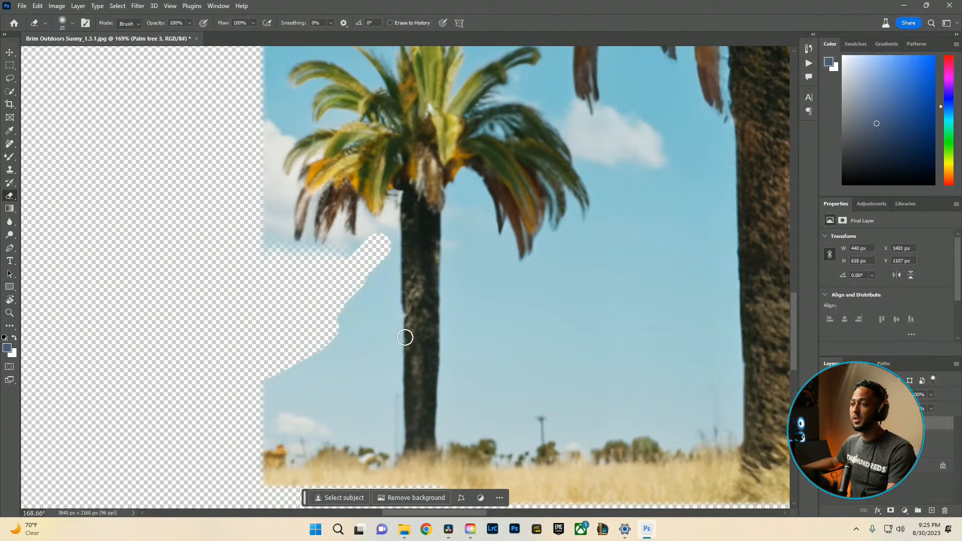
left_click_drag(370, 278, 373, 387)
mouse_move(359, 296)
left_mouse_down()
mouse_move(330, 363)
mouse_move(262, 412)
mouse_move(332, 419)
mouse_move(292, 437)
mouse_move(369, 416)
mouse_move(371, 434)
mouse_move(294, 453)
mouse_move(324, 404)
mouse_move(356, 406)
mouse_move(367, 310)
mouse_move(381, 421)
mouse_move(388, 408)
mouse_move(379, 264)
left_mouse_up()
Reduce the eraser to 8 px and remove the sky between the small palm's left fronds and upper trunk
key("bracketleft")
key("bracketleft")
key("bracketleft")
key("bracketleft")
mouse_move(360, 205)
left_mouse_down()
mouse_move(359, 239)
mouse_move(364, 214)
mouse_move(373, 224)
left_mouse_up()
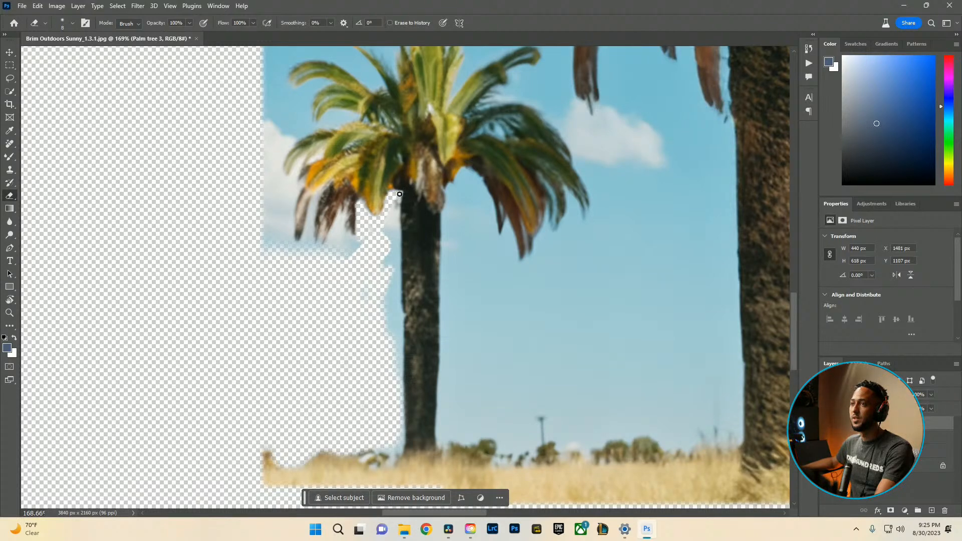
left_click_drag(400, 195, 397, 243)
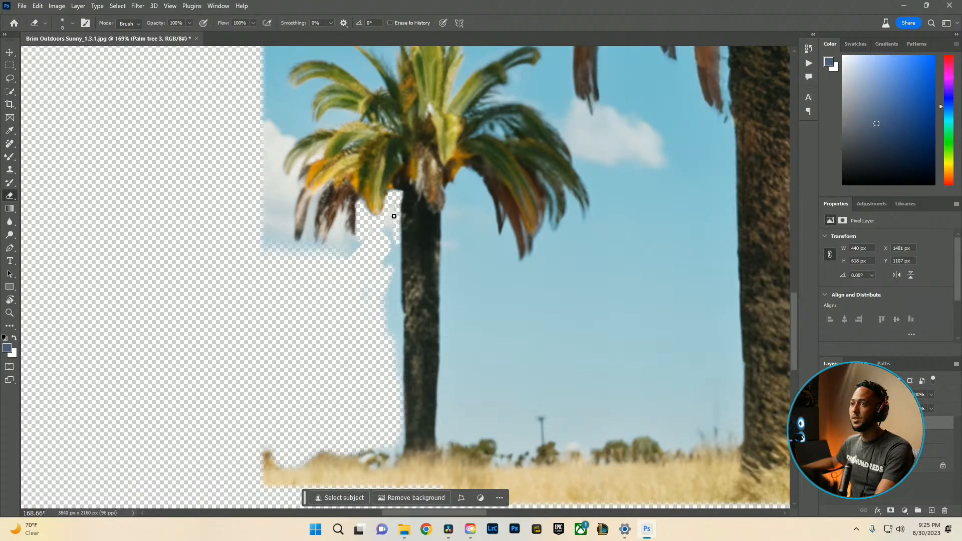
Enlarge the eraser to 20 px and clear the remaining sky beside the small palm's upper trunk on its left side
key("bracketright")
key("bracketright")
key("bracketright")
key("bracketright")
mouse_move(393, 202)
left_mouse_down()
mouse_move(391, 272)
mouse_move(393, 259)
left_mouse_up()
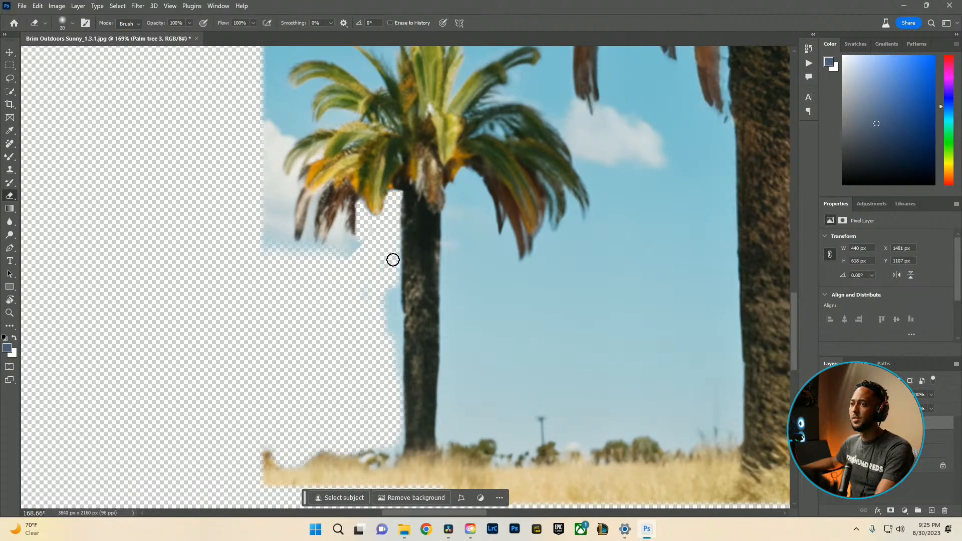
Erase the leftover sky along the left edge of the small palm's mid trunk at 9 px, and clear stray specks at 20 px
key("bracketleft")
mouse_move(390, 296)
left_mouse_down()
mouse_move(389, 325)
mouse_move(396, 280)
mouse_move(399, 351)
left_mouse_up()
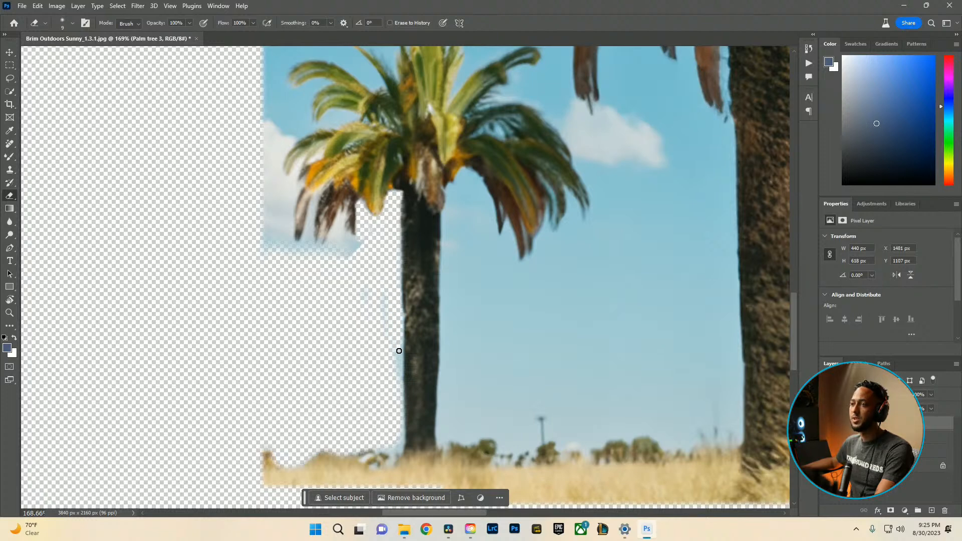
key("bracketright")
key("bracketright")
key("bracketright")
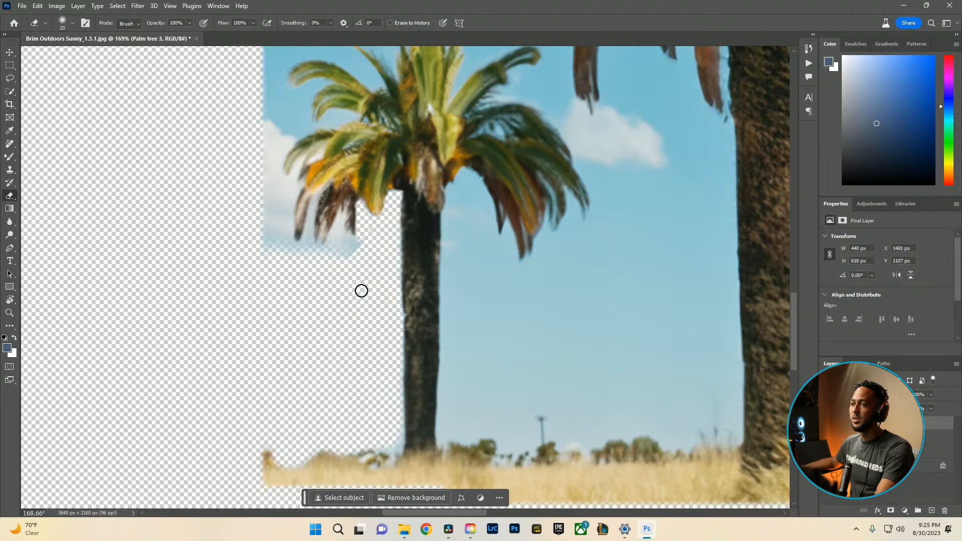
Switch to DaVinci Resolve and open the palm PNG clip on V2 in the Color page
left_click(459, 527)
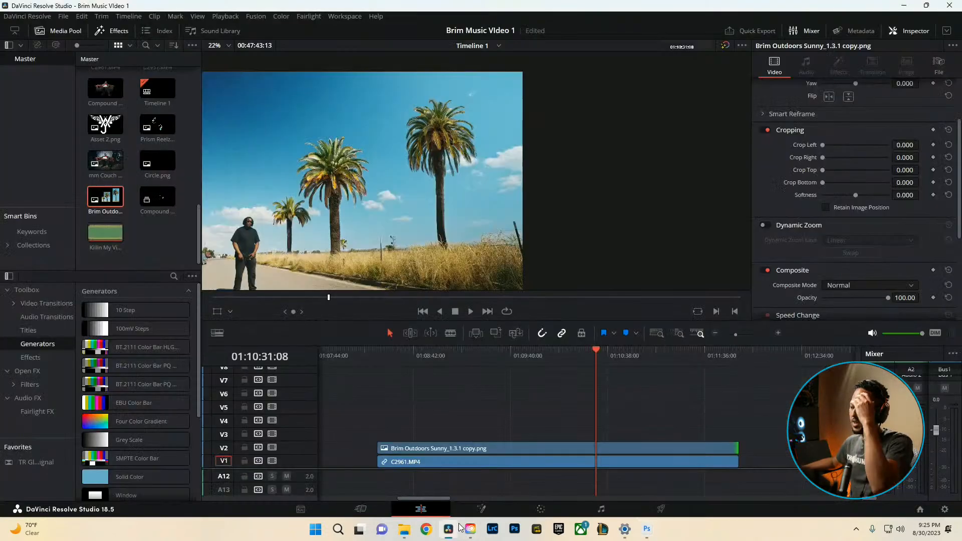
left_click(603, 452)
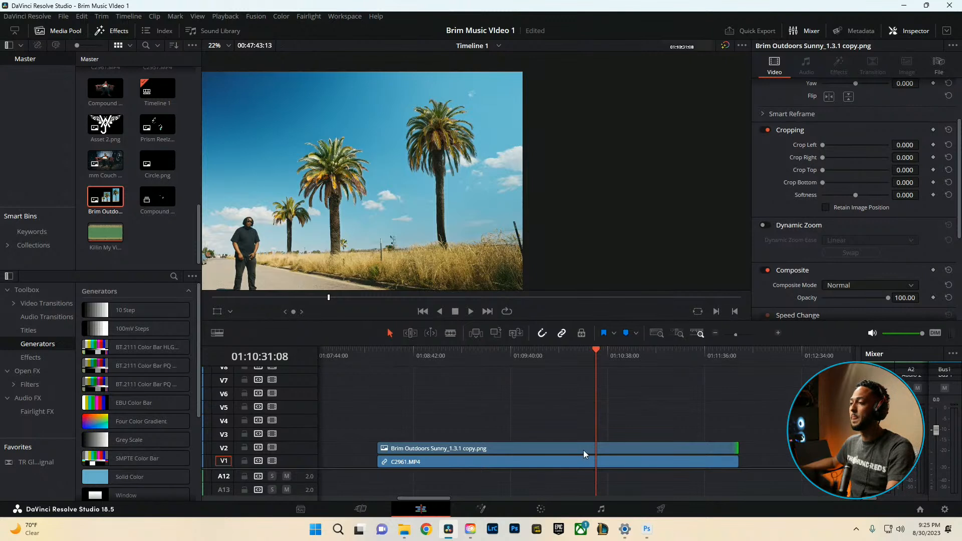
left_click(542, 512)
Add a second serial node to the palm PNG clip and activate a curve window on it
left_click_drag(615, 123, 560, 112)
key("alt+s")
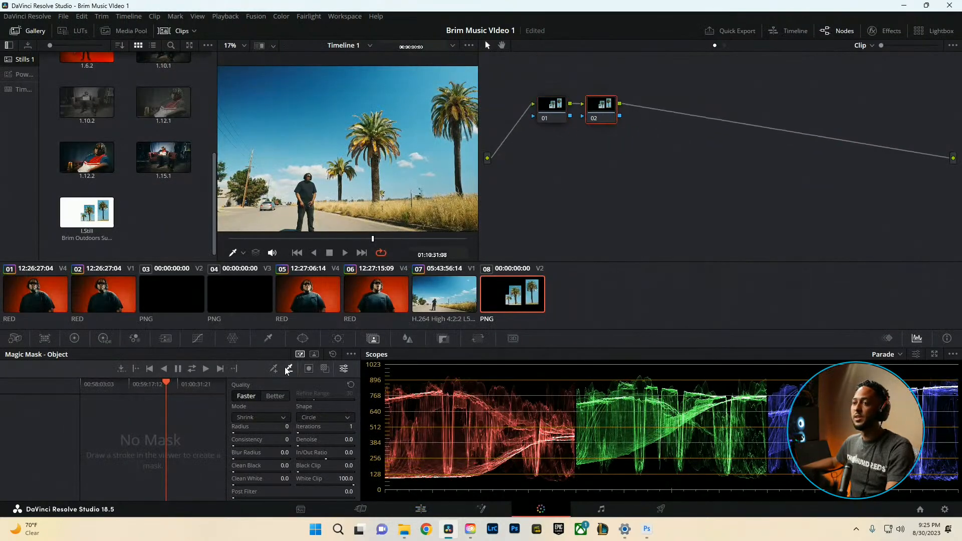
left_click(302, 338)
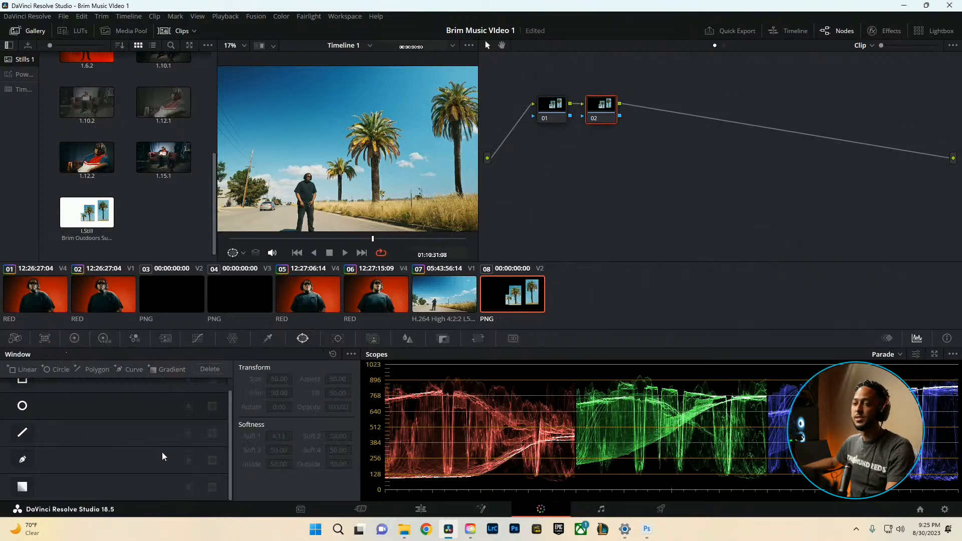
left_click(22, 459)
scroll(331, 158, "up", 5)
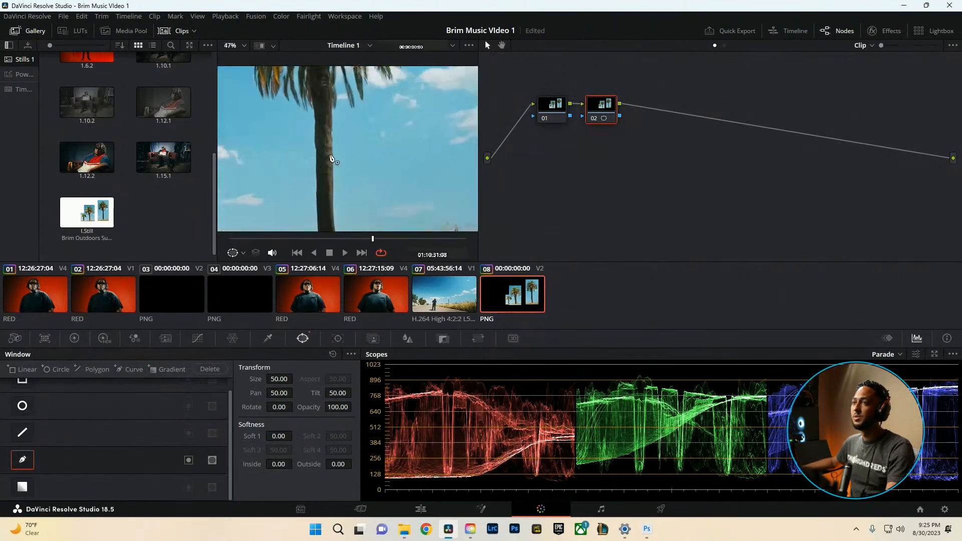
scroll(366, 218, "up", 4)
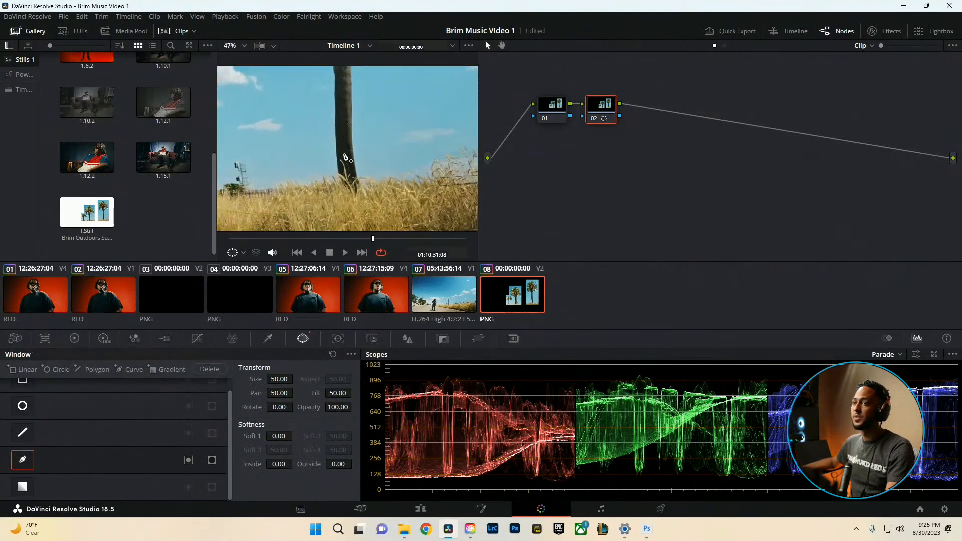
Try to trace the right edge of the tallest palm's trunk with curve window points, and delete node 02
left_click(364, 221)
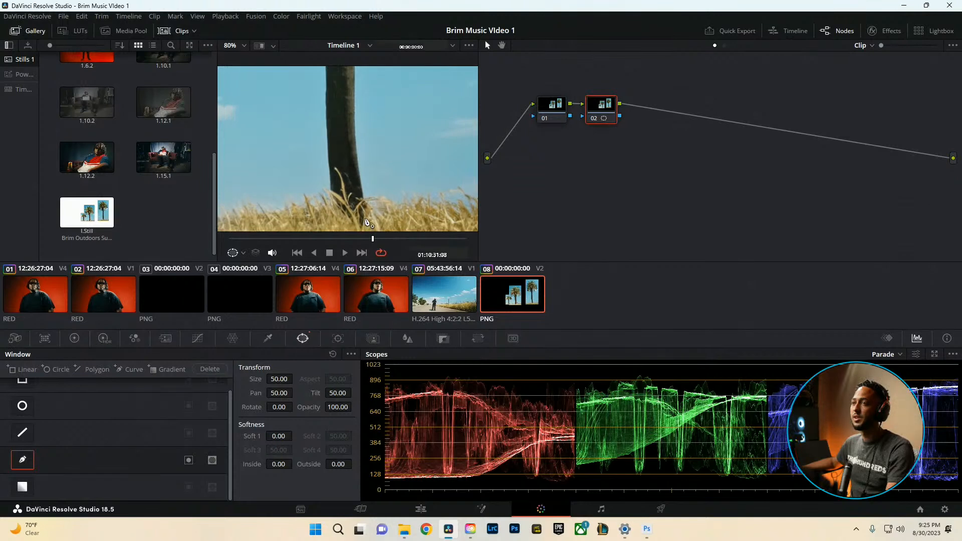
left_click(357, 154)
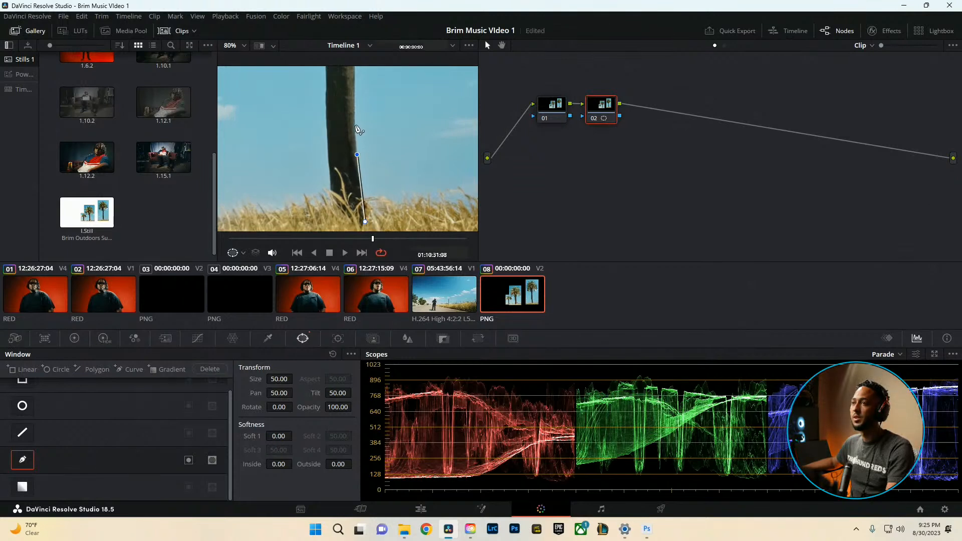
scroll(353, 150, "up", 2)
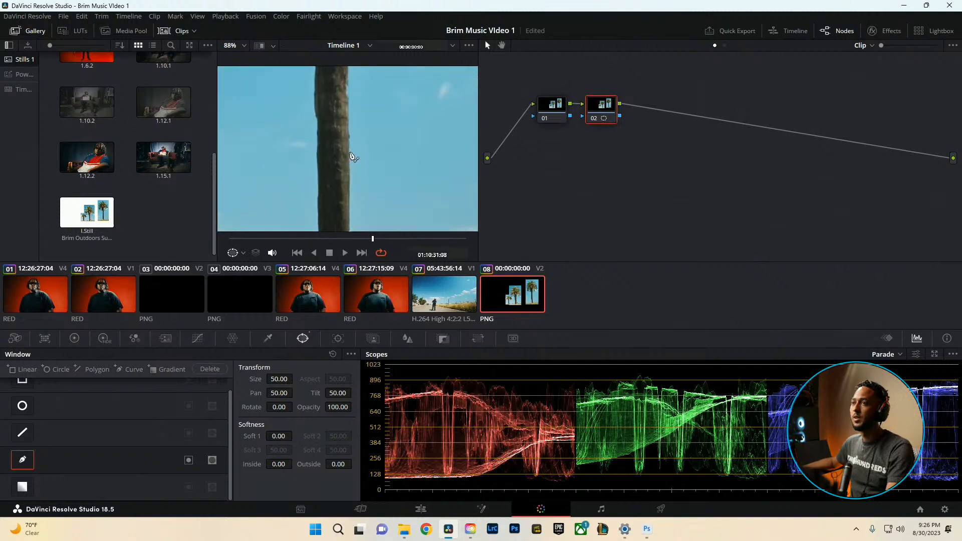
left_click(349, 151)
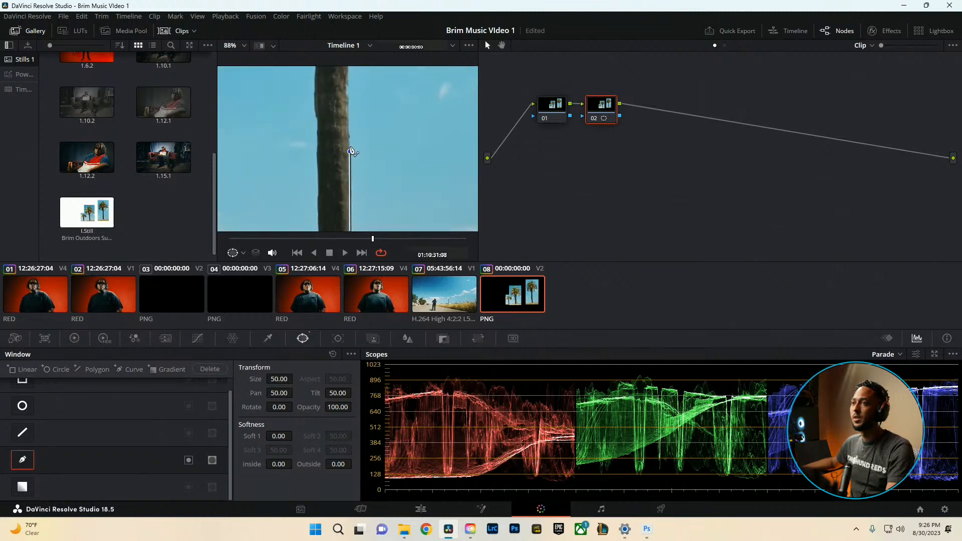
left_click(350, 115)
left_click_drag(355, 112, 358, 217)
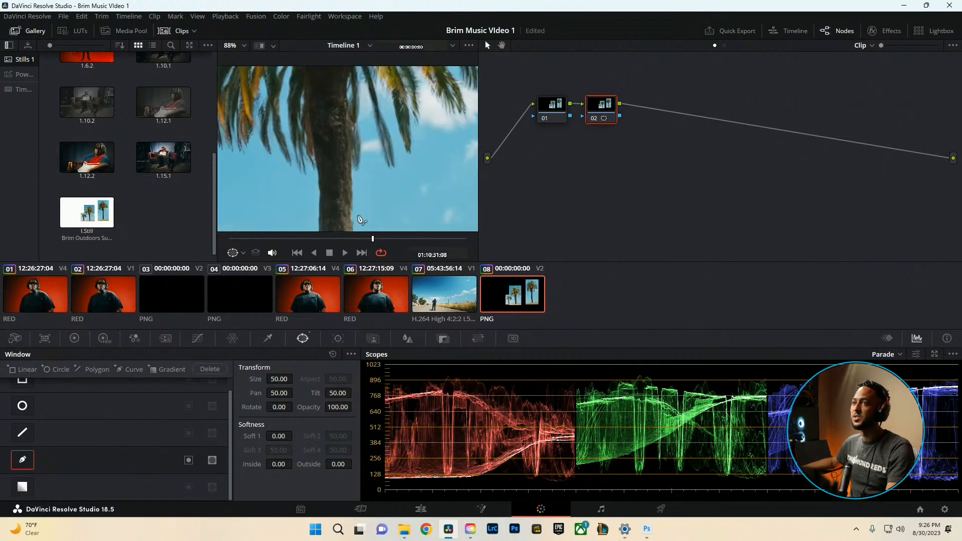
left_click(352, 180)
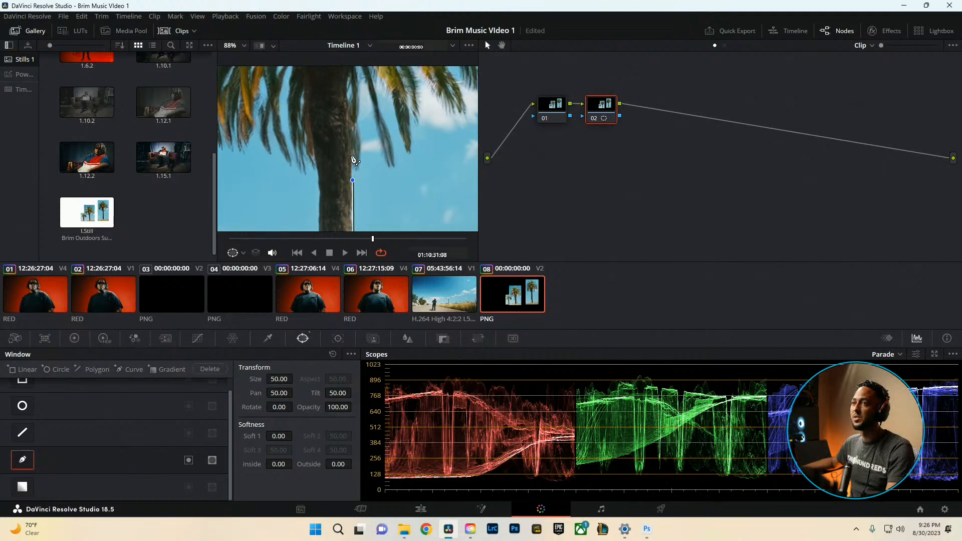
scroll(349, 162, "down", 2)
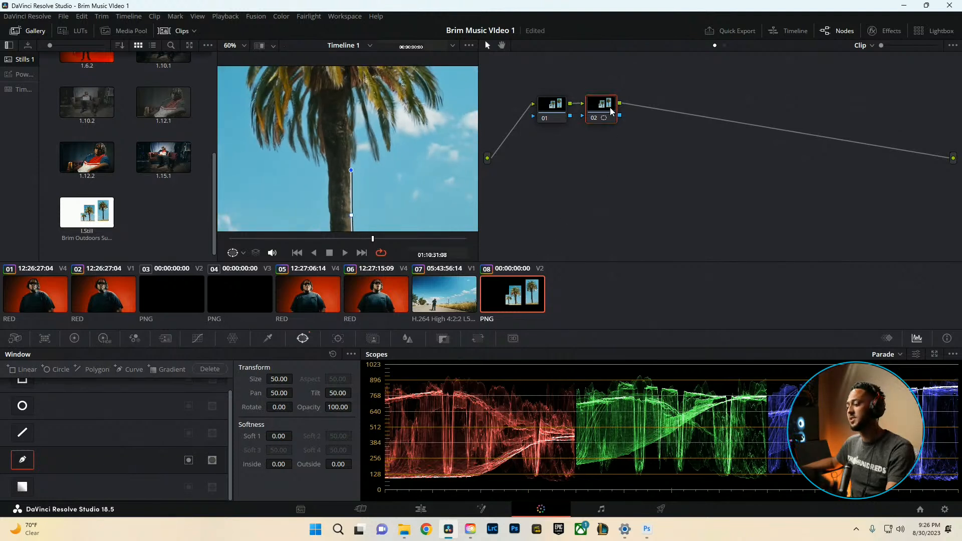
key("Delete")
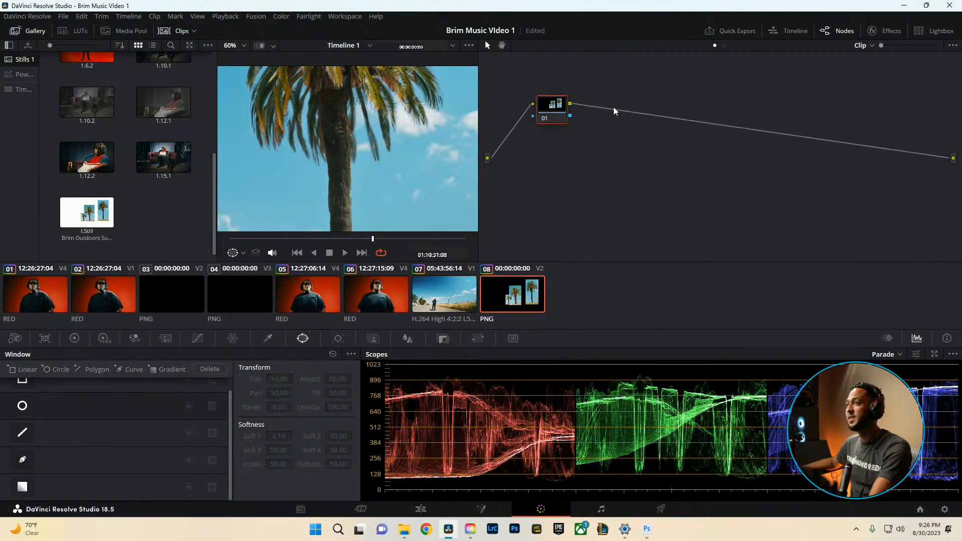
Paint a Magic Mask object stroke over the tallest palm on node 01, show the mask overlay and set the quality to Better
left_click(373, 340)
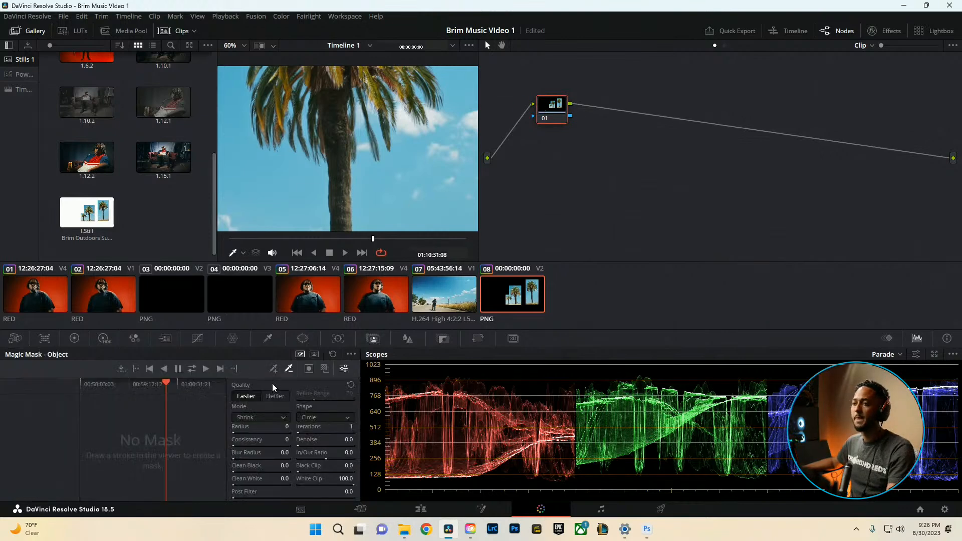
left_click(273, 368)
scroll(346, 186, "down", 3)
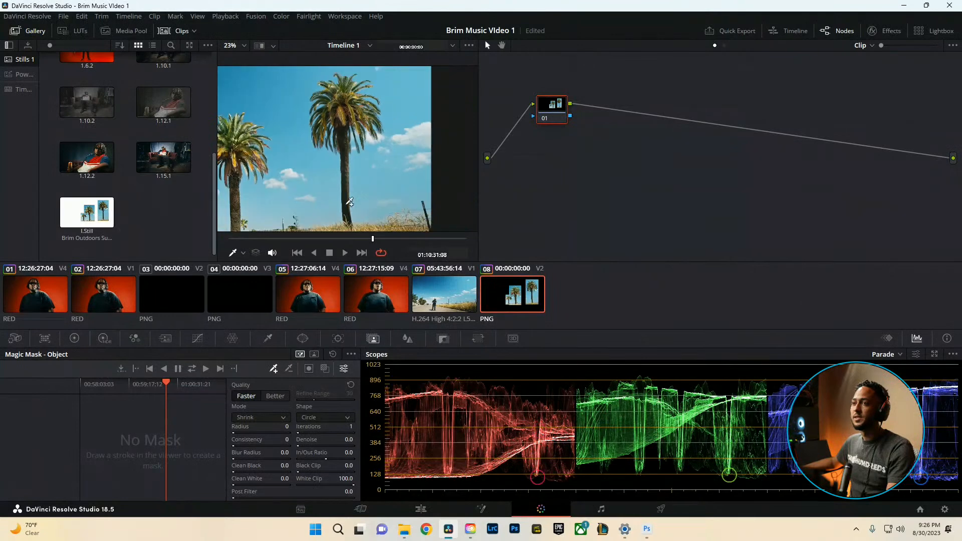
mouse_move(350, 201)
left_mouse_down()
mouse_move(344, 104)
mouse_move(327, 97)
mouse_move(355, 98)
mouse_move(375, 116)
mouse_move(324, 119)
left_mouse_up()
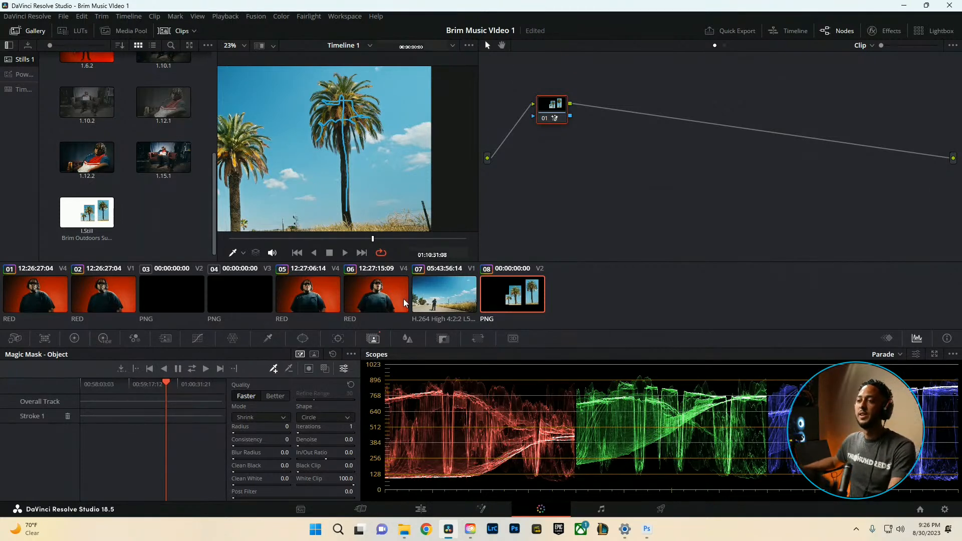
left_click(324, 368)
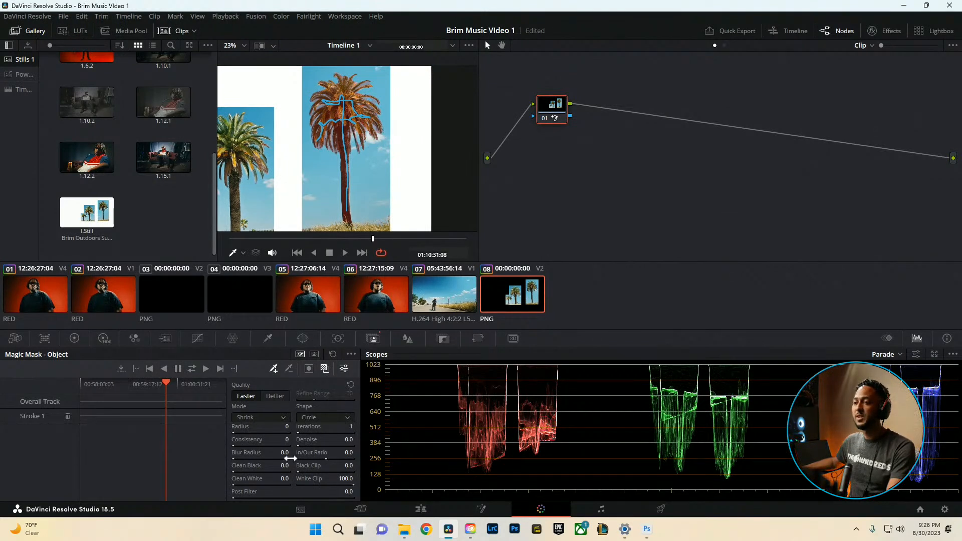
left_click(276, 395)
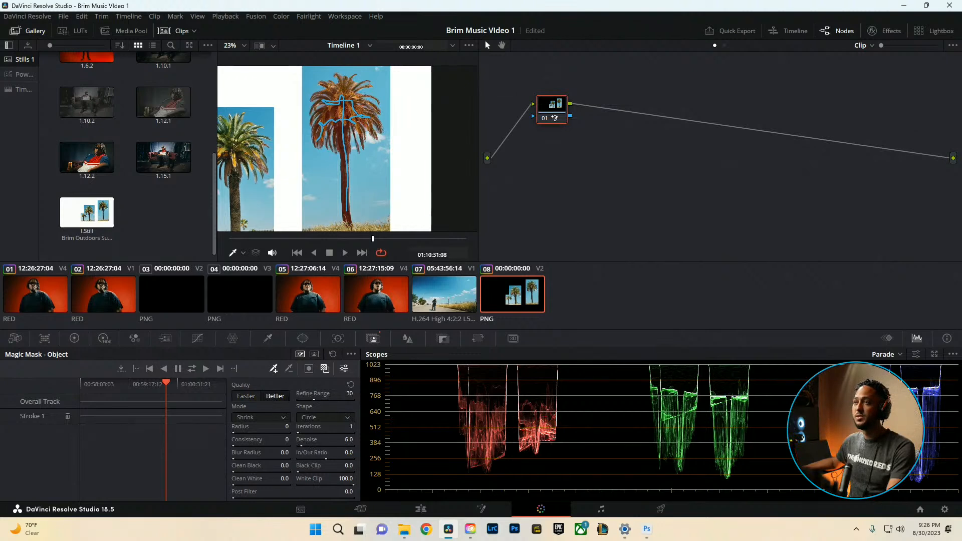
Add an alpha output to the node graph and connect node 01's mask output to it
right_click(675, 147)
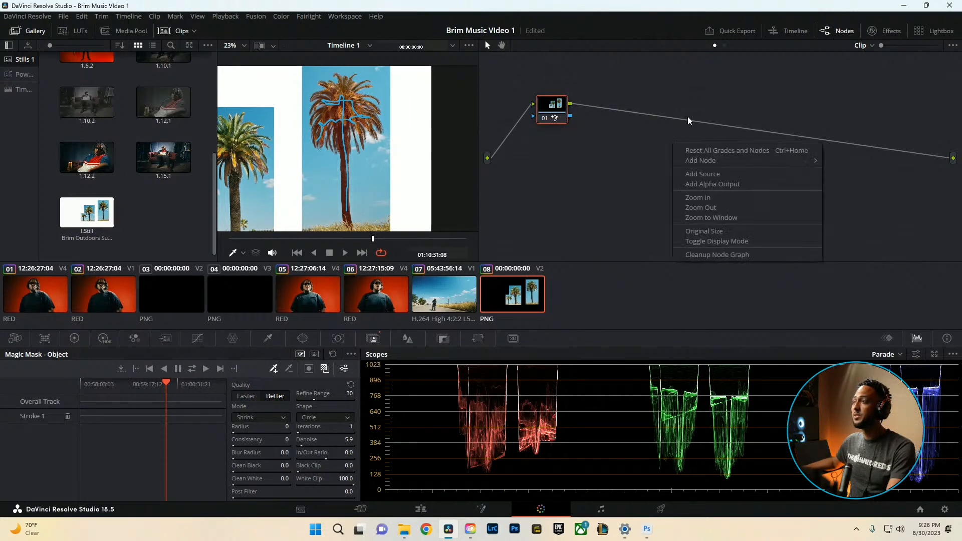
left_click(711, 185)
left_click_drag(571, 118, 938, 174)
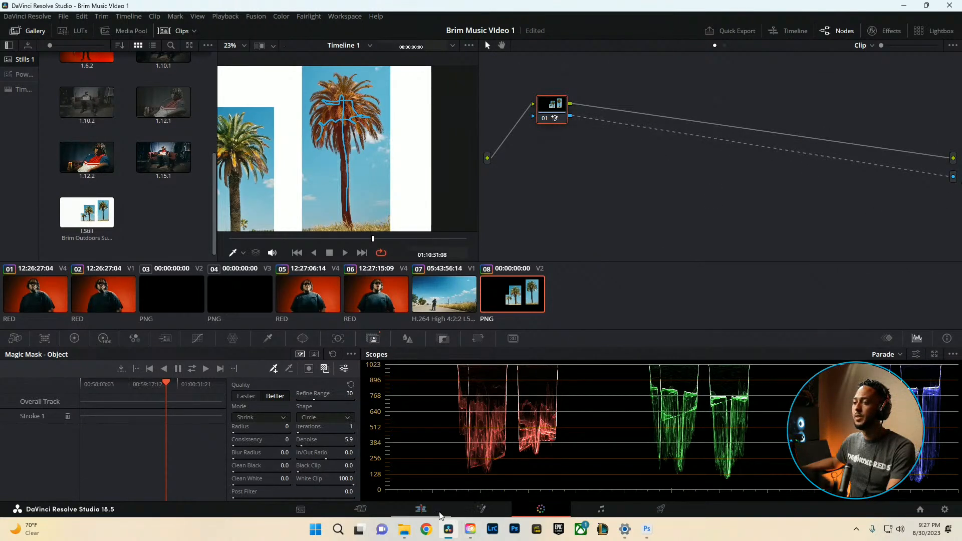
Play the composite on the Edit page to check how the masked palm holds up across frames
left_click(421, 508)
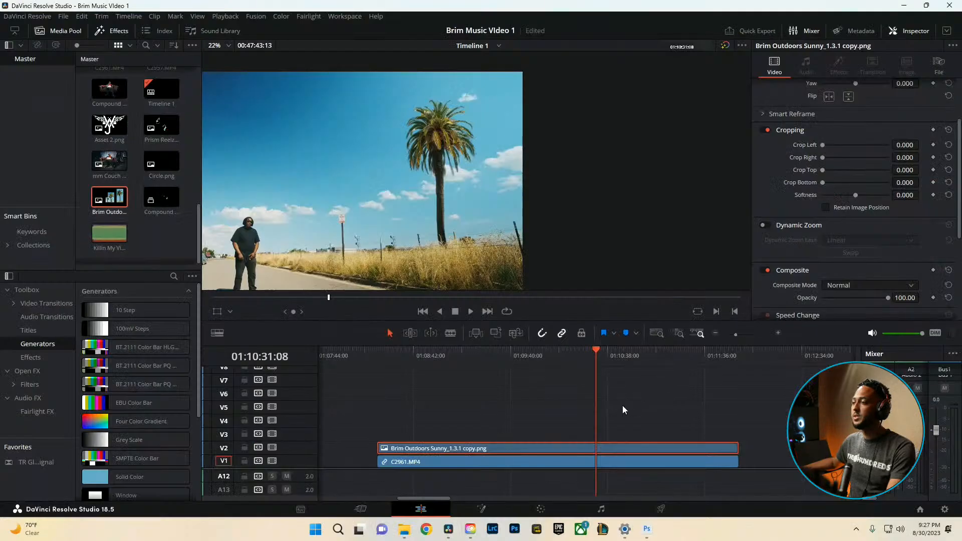
scroll(622, 405, "up", 3)
left_click(584, 358)
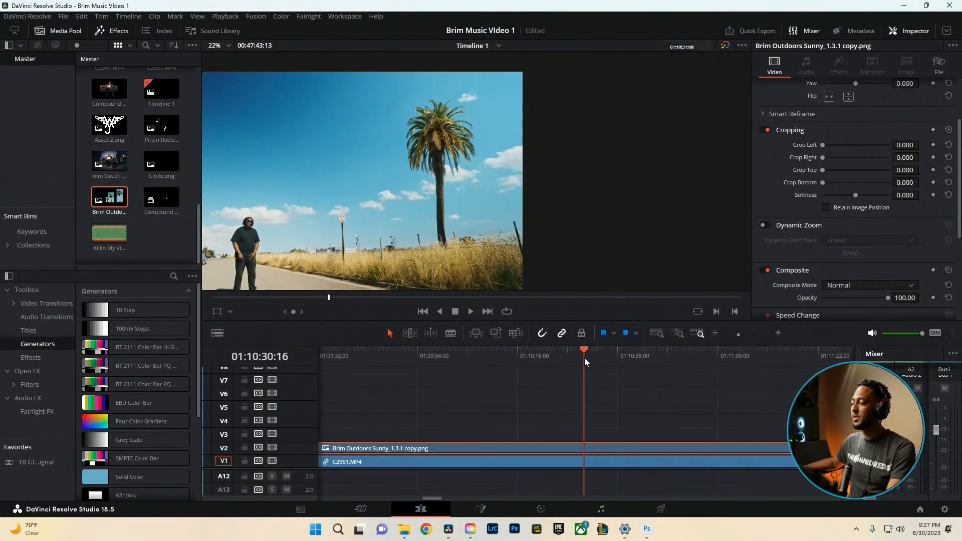
key("space")
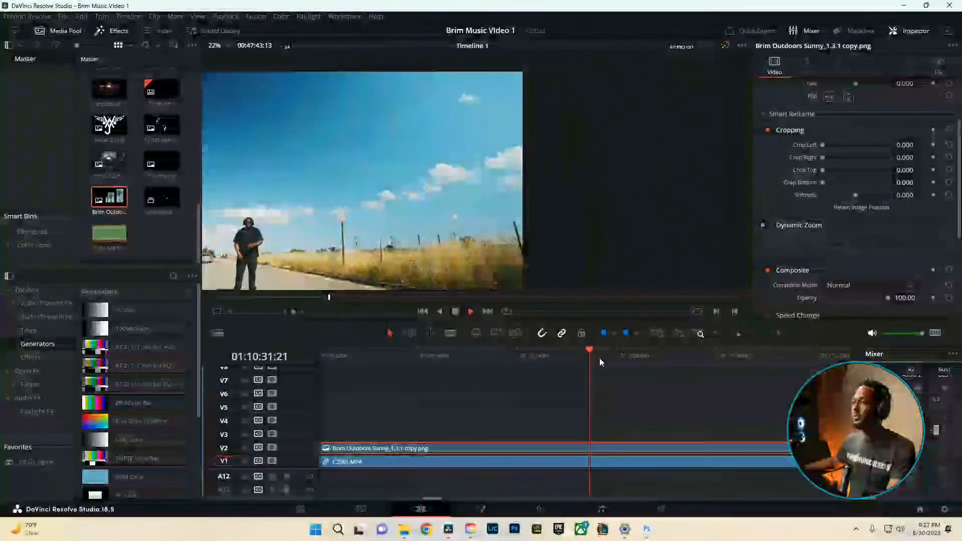
Return to the stroke's frame at 01:10:31:08 in the Color page and track the palm's Magic Mask forward and backward
left_click(541, 509)
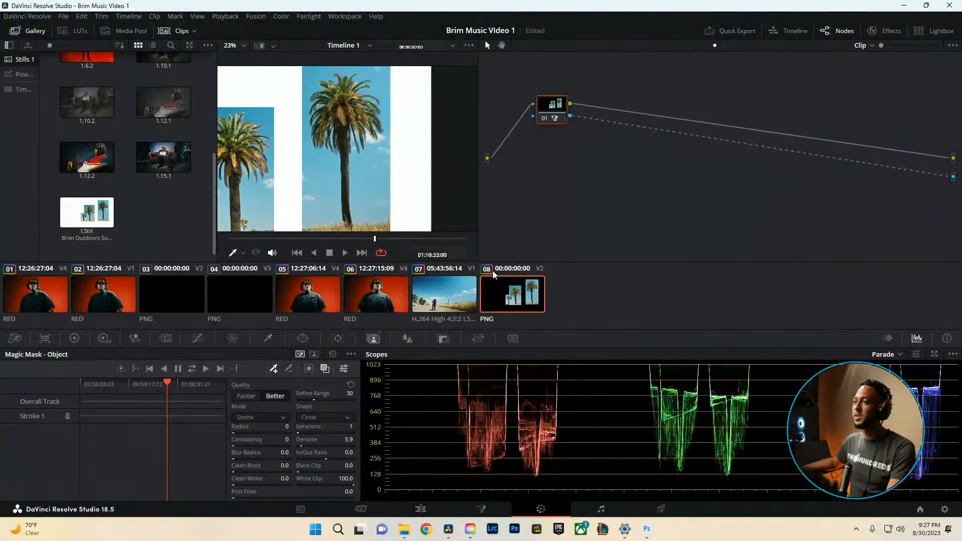
mouse_move(167, 387)
left_mouse_down()
mouse_move(74, 389)
mouse_move(166, 393)
left_mouse_up()
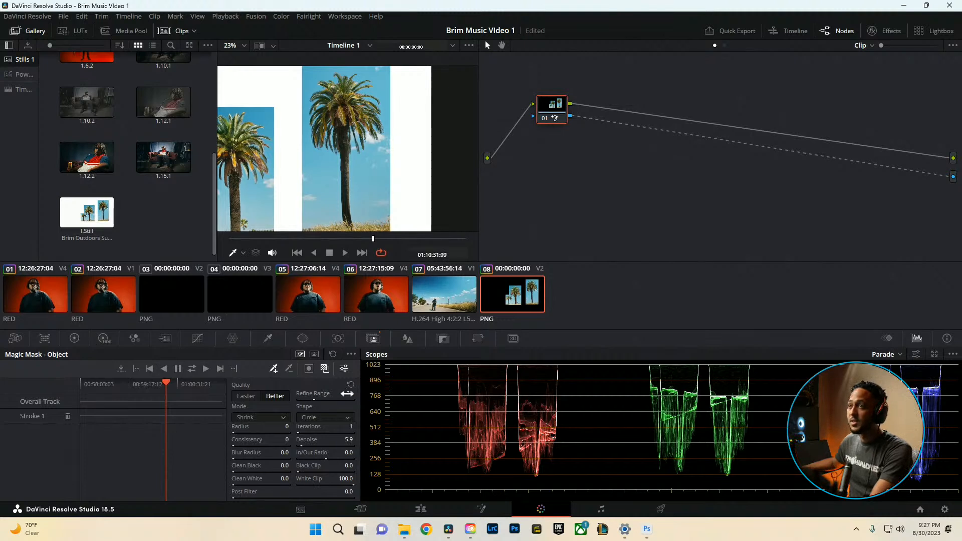
key("Left")
key("Right")
key("Left")
key("Right")
key("Left")
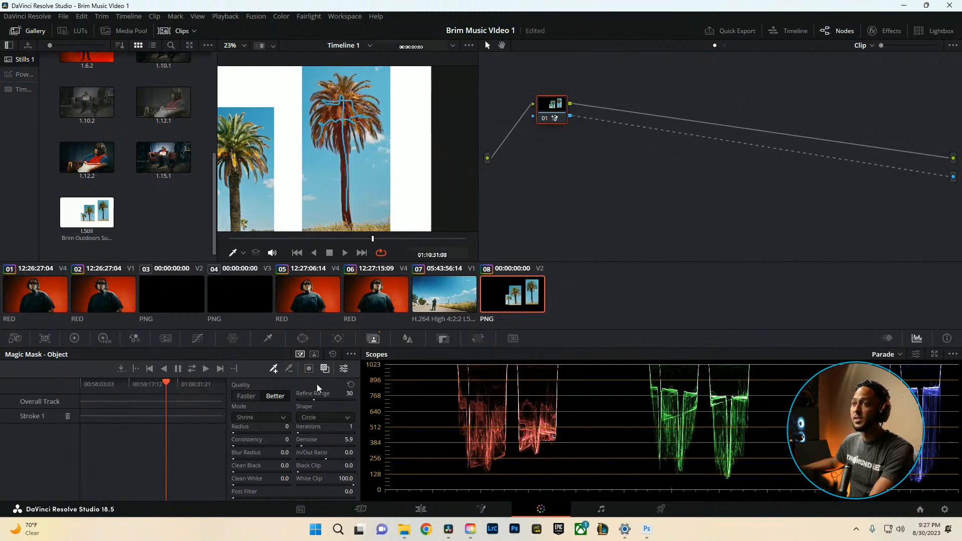
left_click(191, 370)
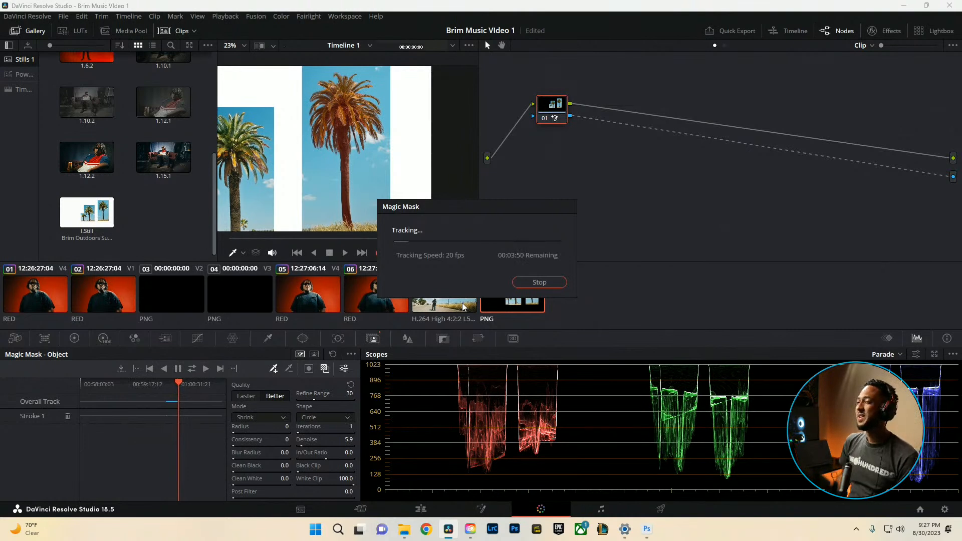
left_click(426, 529)
left_click(448, 529)
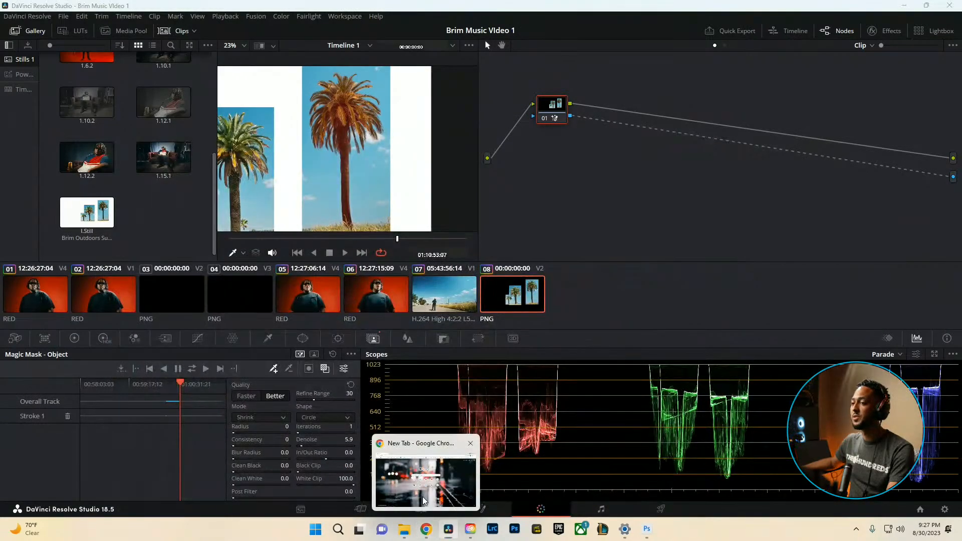
left_click(426, 530)
left_click(429, 532)
left_click(448, 529)
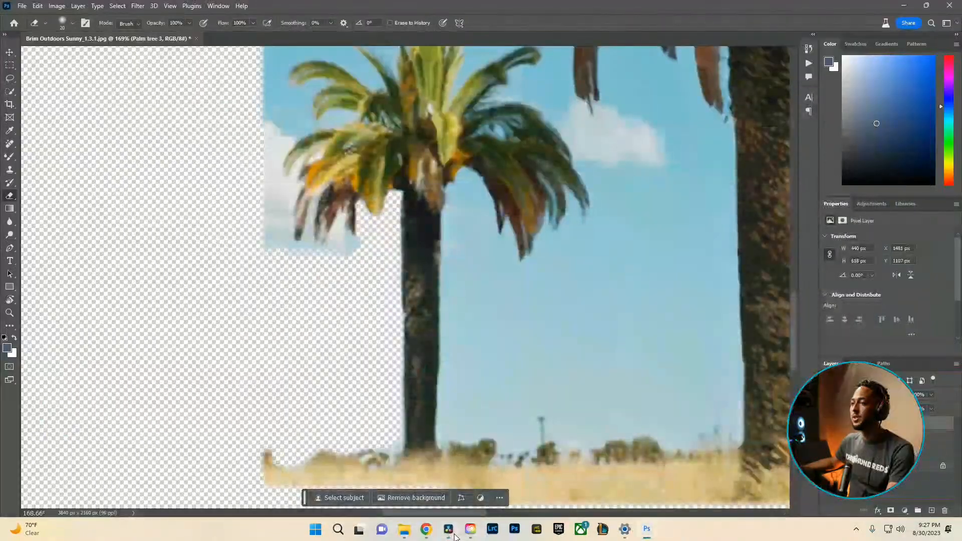
left_click(448, 529)
Trim the start of the masked palm clip on V2 to the playhead at 01:10:53:07 on the Edit page
left_click(542, 108)
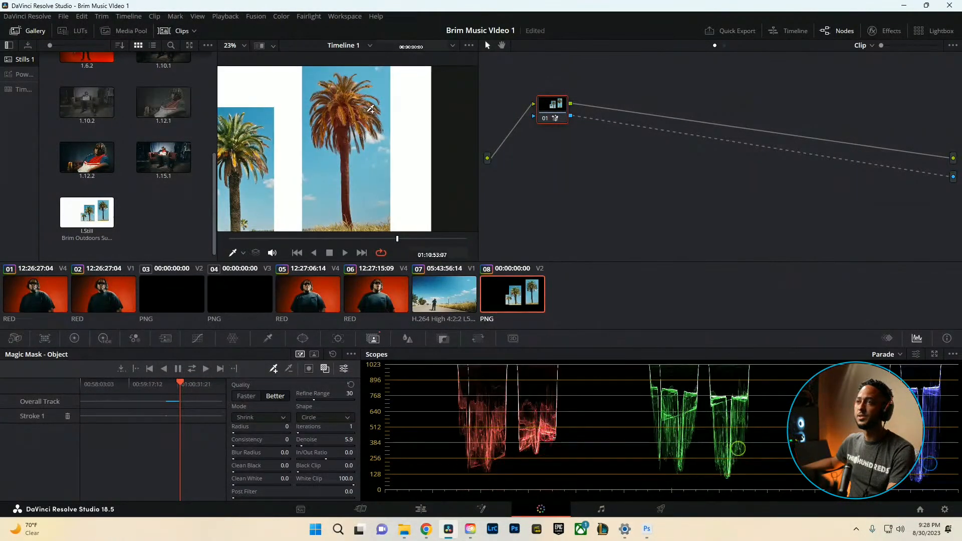
left_click(424, 514)
key("ctrl+minus")
key("ctrl+minus")
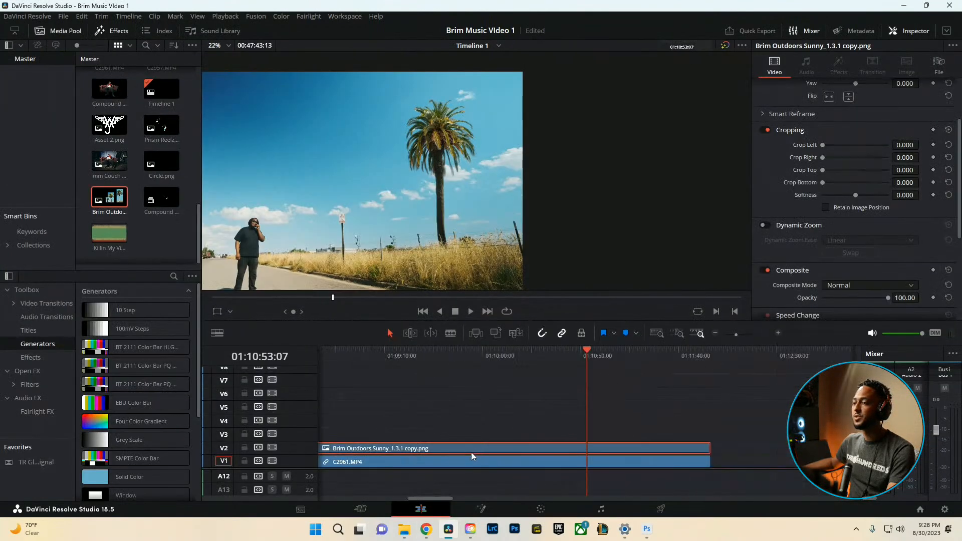
left_click_drag(419, 447, 604, 450)
key("ctrl+equal")
key("ctrl+equal")
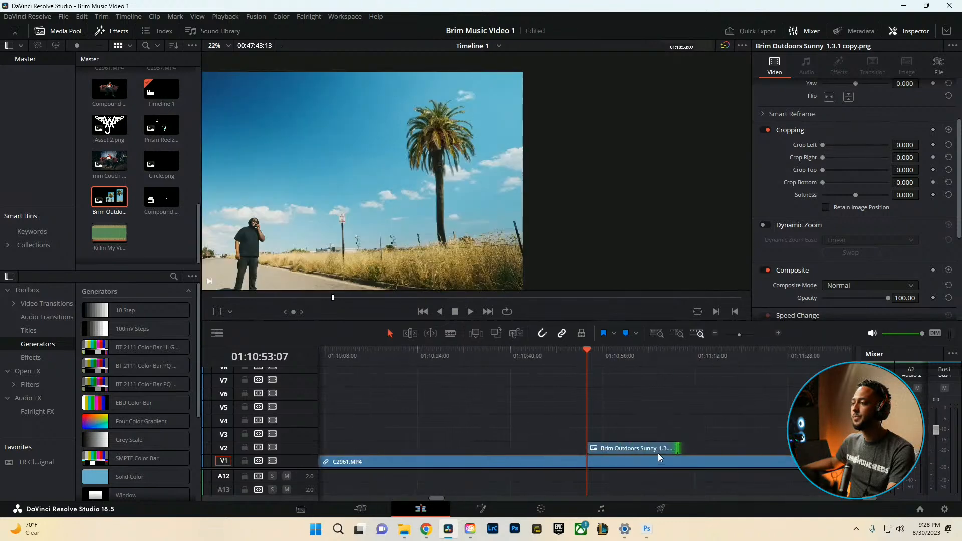
Trim the end of the V2 palm clip back toward the playhead so only a very short piece remains
left_click_drag(677, 452, 596, 449)
key("ctrl+equal")
key("ctrl+equal")
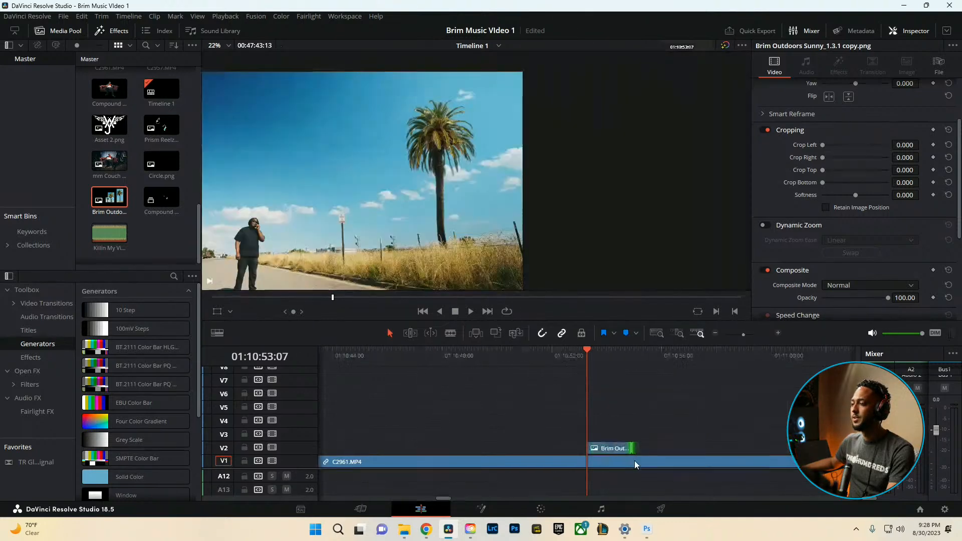
key("Right")
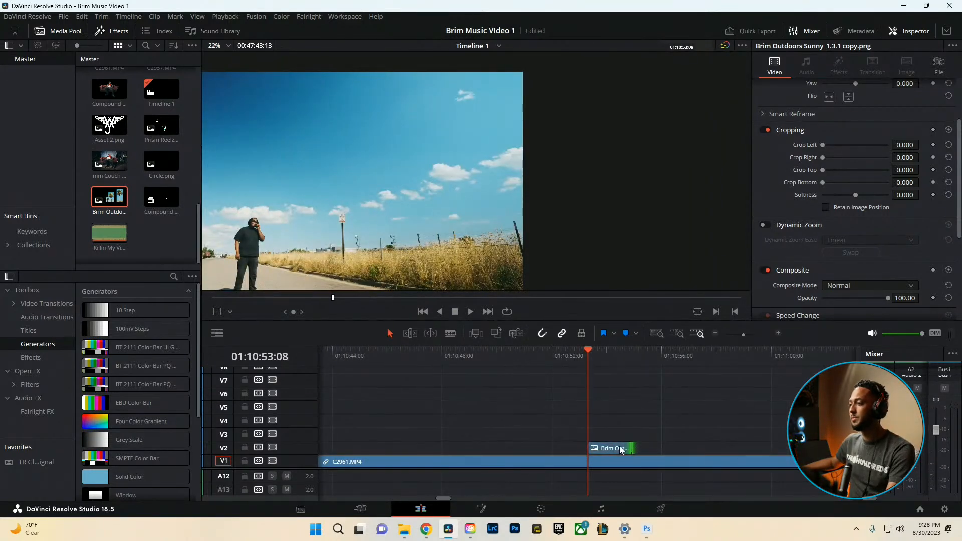
left_click(619, 450)
key("ctrl+equal")
key("ctrl+equal")
left_click_drag(719, 447, 585, 456)
key("Left")
key("ctrl+equal")
key("ctrl+equal")
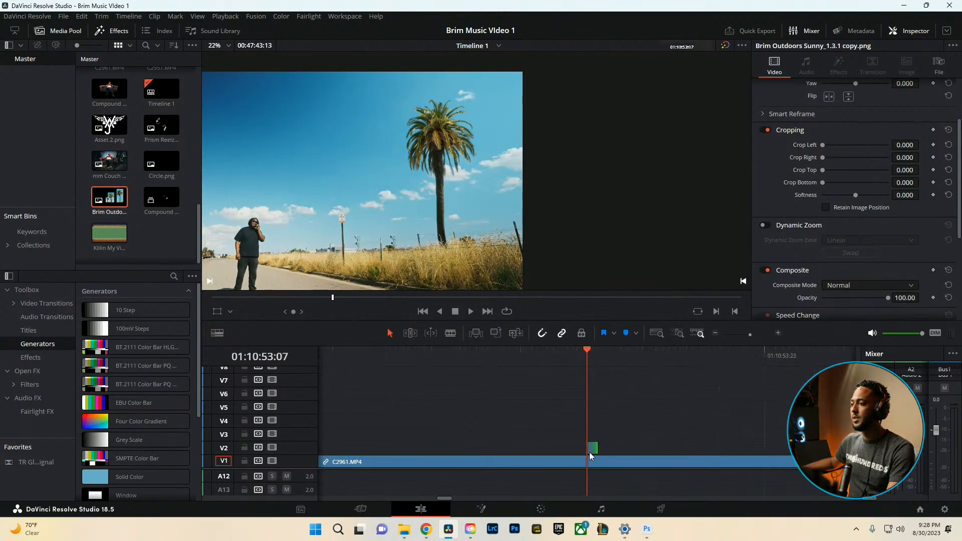
Examine node 01 and its Magic Mask on the shortened palm clip in the Color page, and return to the Edit page
left_click(542, 508)
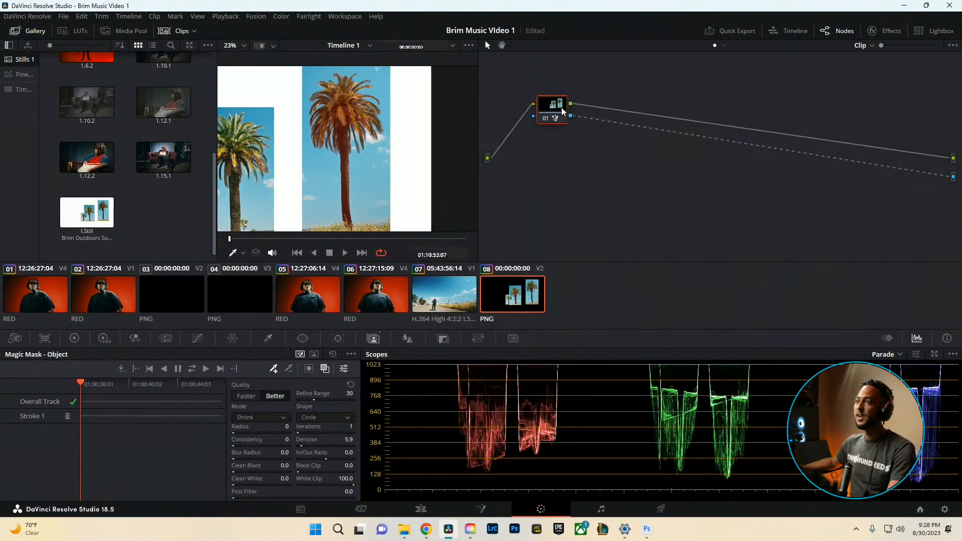
left_click_drag(561, 112, 554, 109)
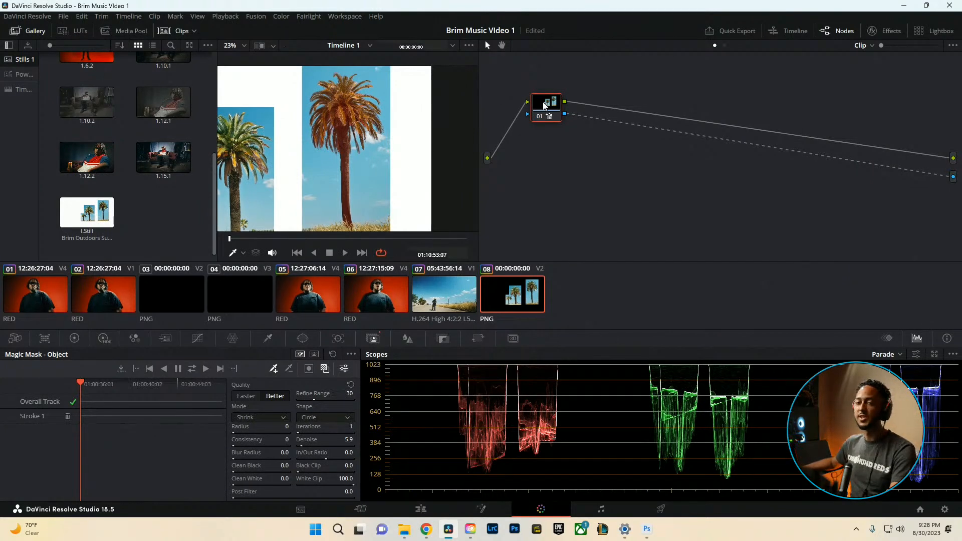
left_click_drag(554, 102, 555, 114)
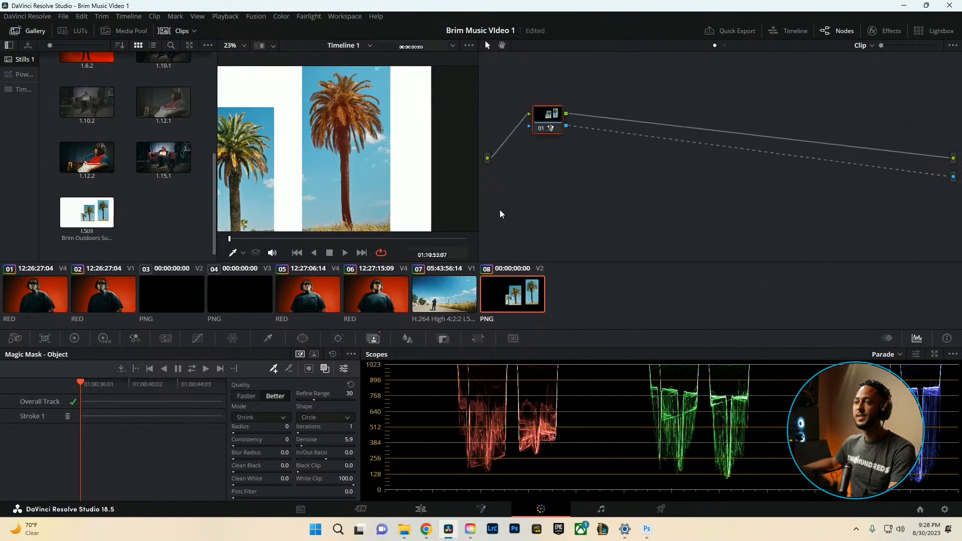
left_click(421, 509)
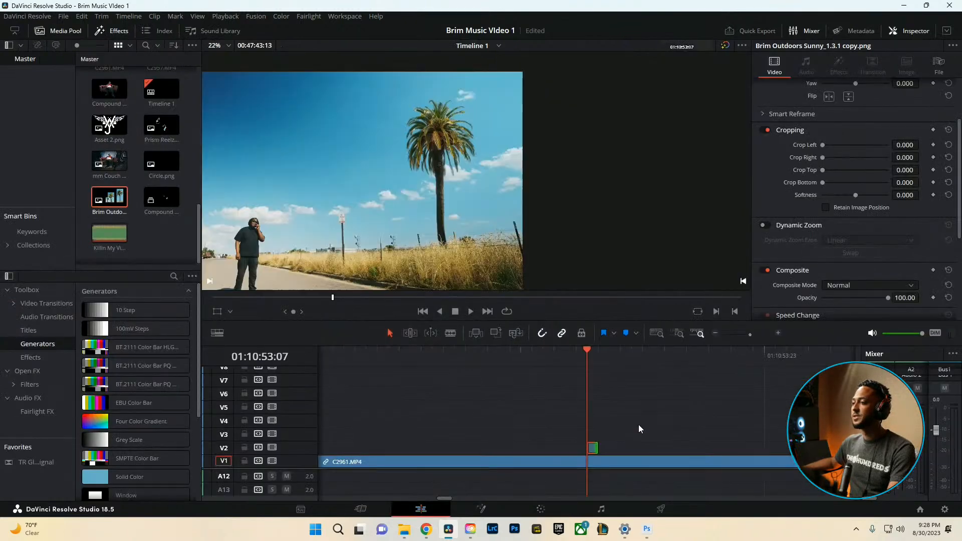
right_click(592, 445)
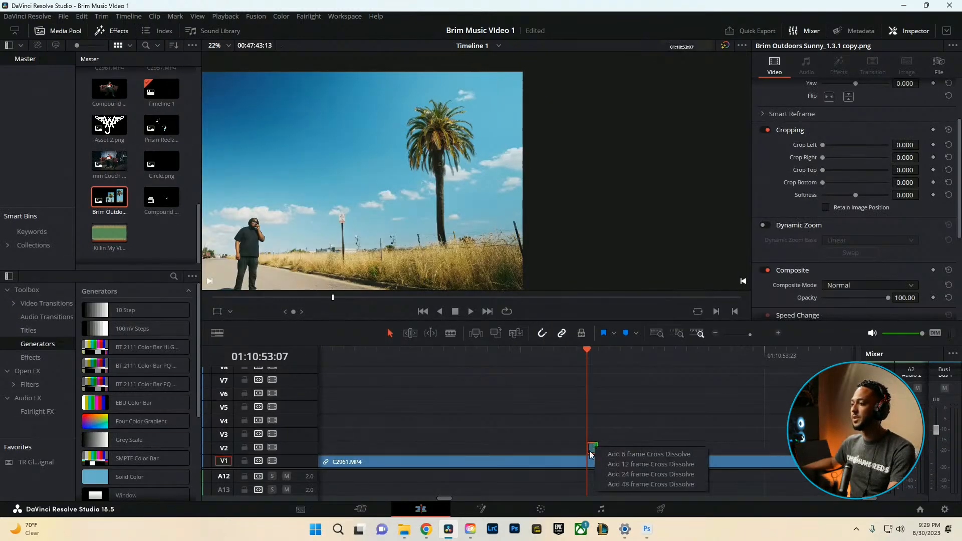
left_click(592, 449)
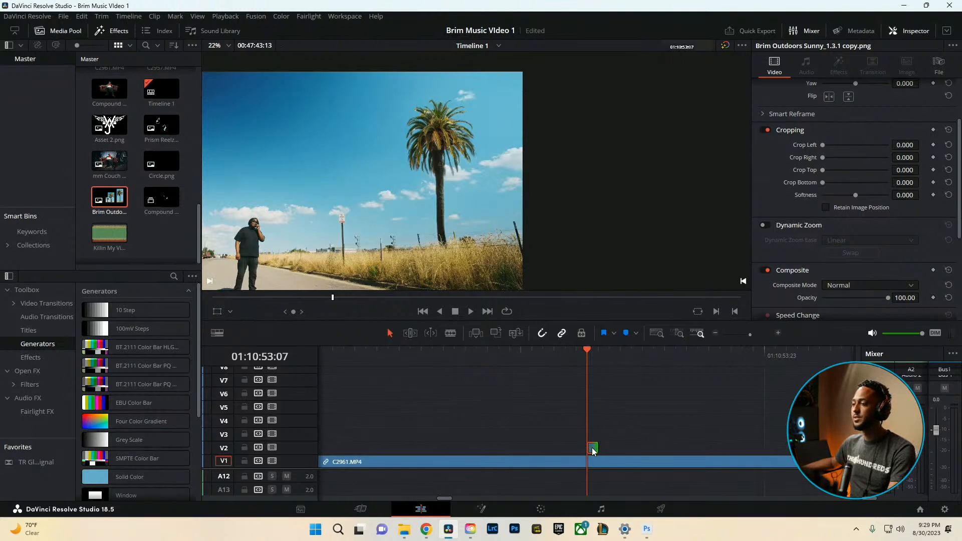
right_click(593, 450)
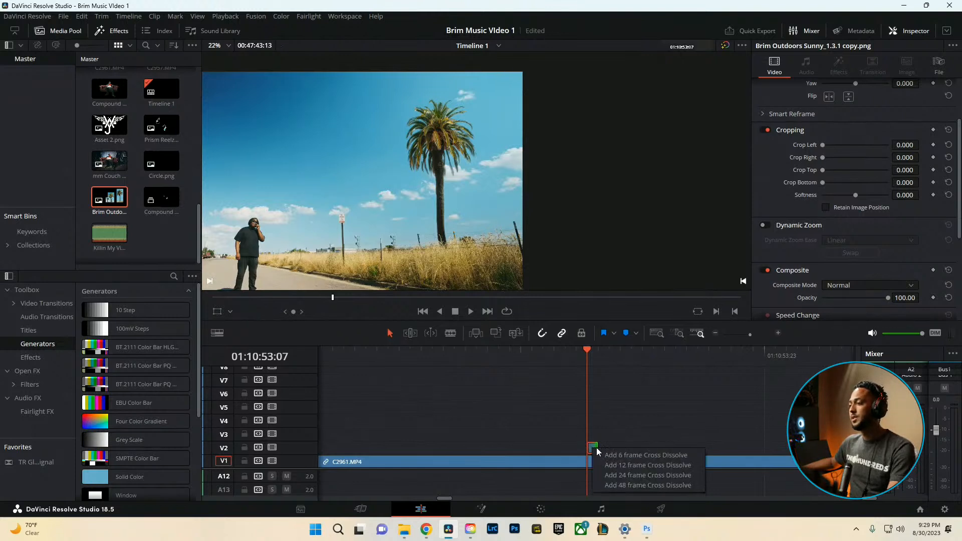
left_click(596, 447)
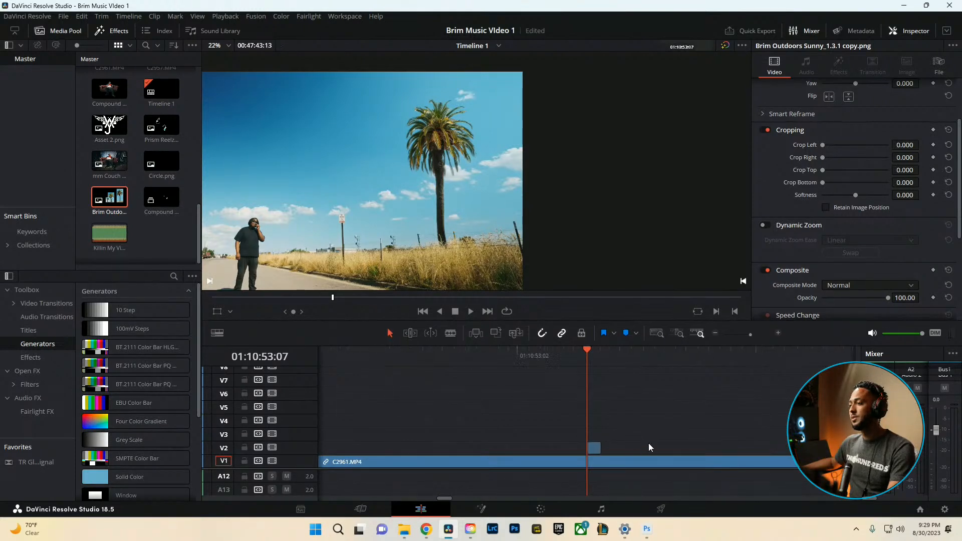
right_click(597, 449)
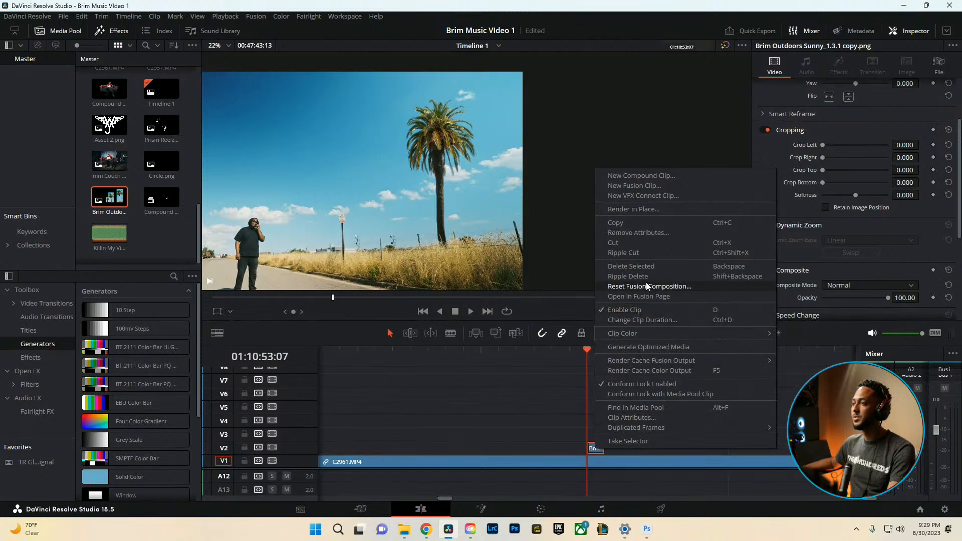
left_click(614, 454)
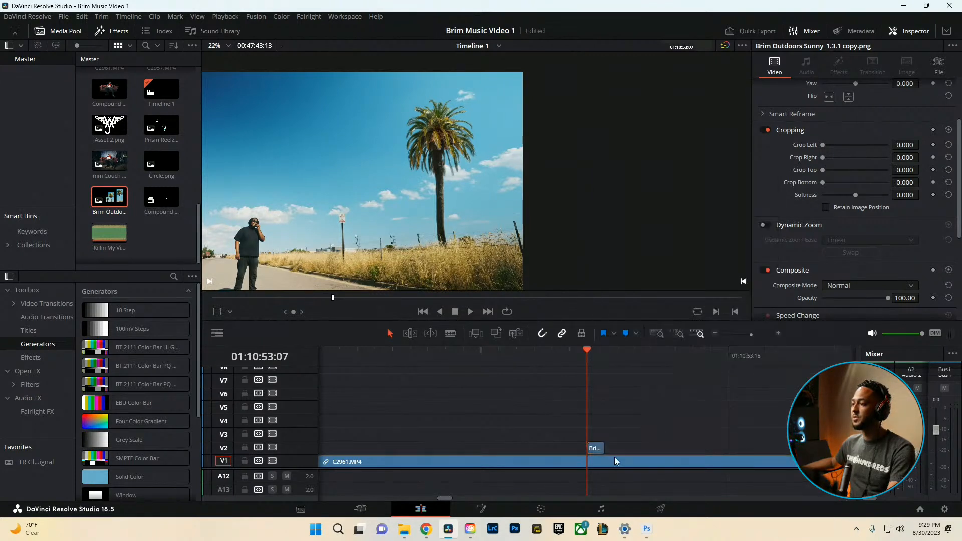
scroll(605, 450, "up", 2)
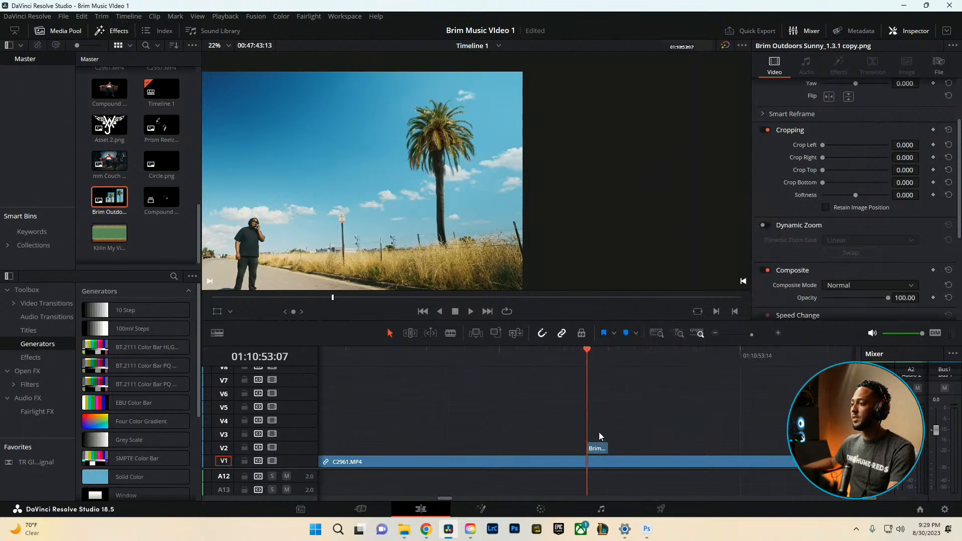
Try converting the short palm clip on V2 into a compound clip, and undo it
right_click(599, 447)
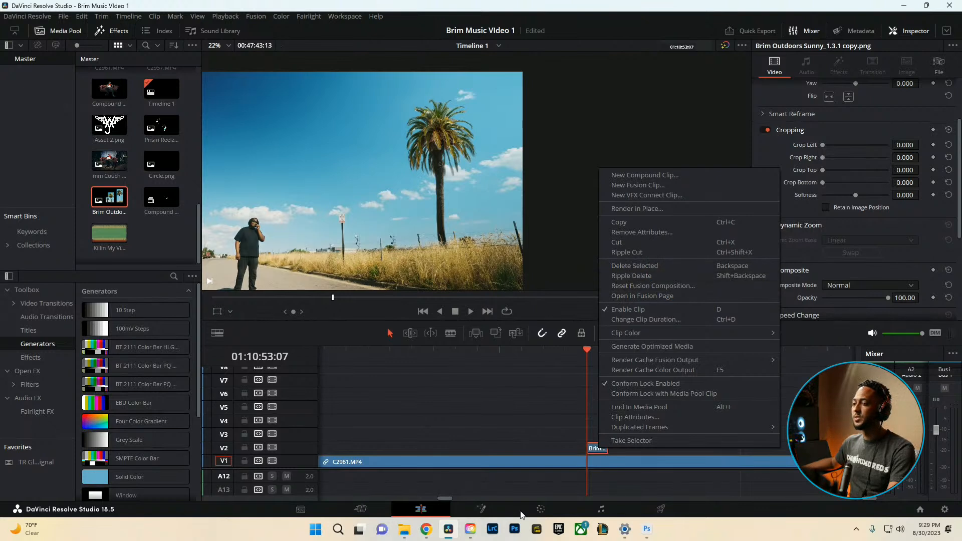
left_click(634, 174)
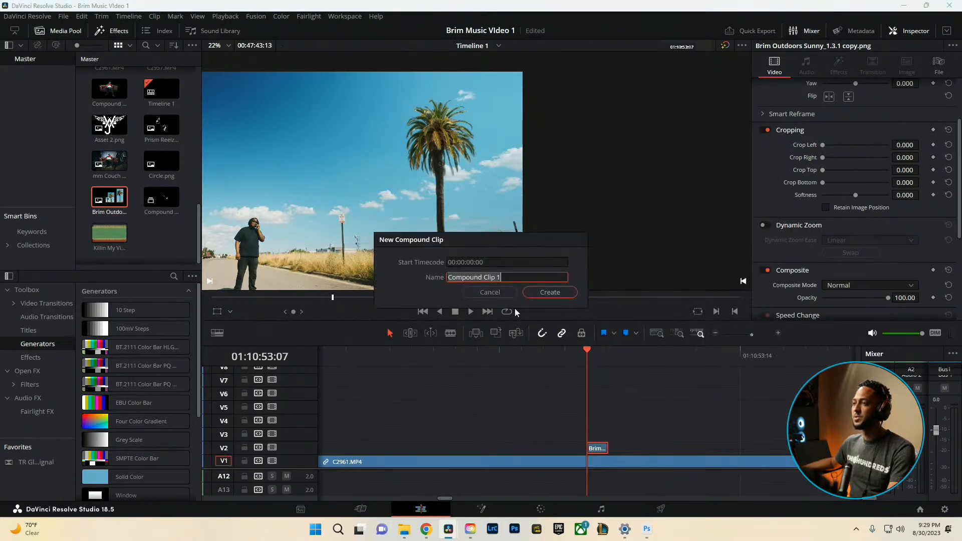
left_click(550, 294)
key("ctrl+z")
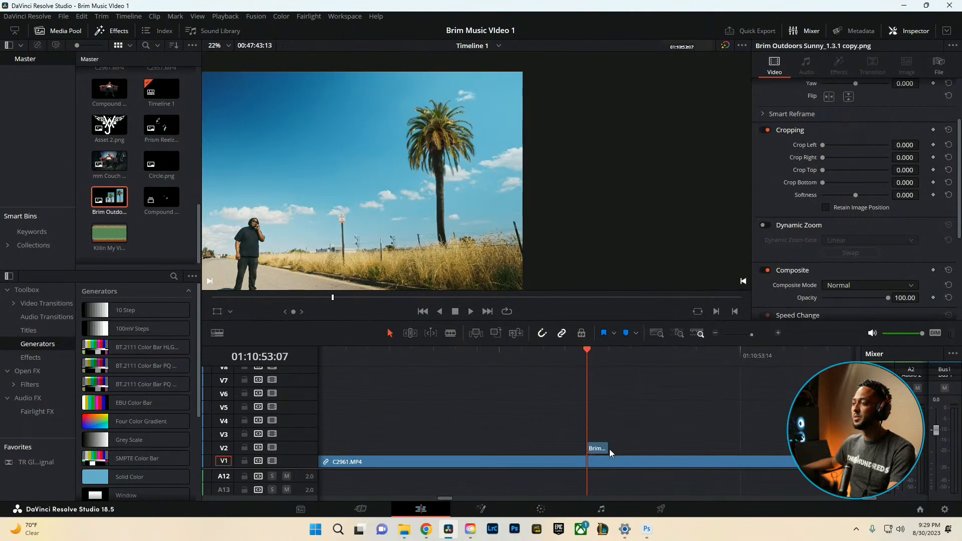
right_click(608, 450)
left_click(600, 453)
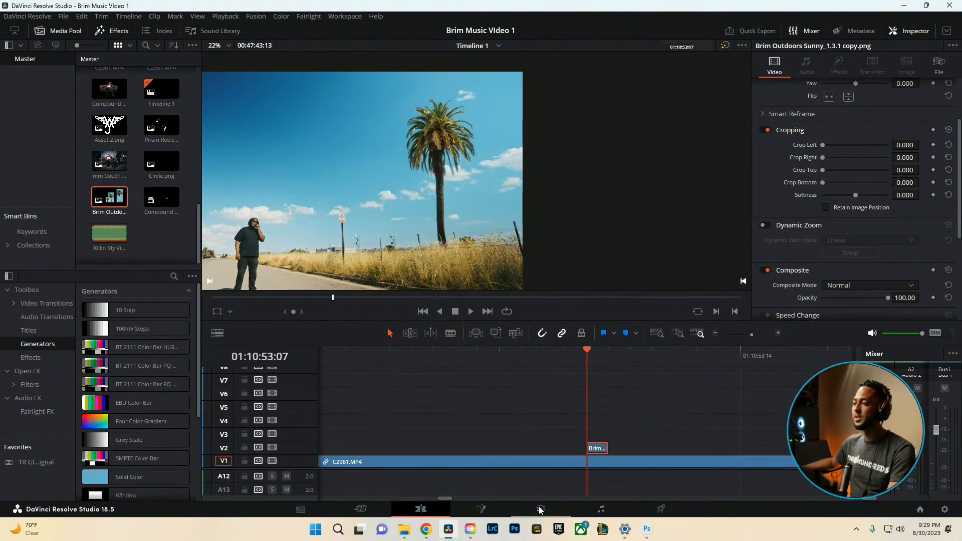
Extend the V2 palm clip's end by a few frames and track its Magic Mask forward and backward in the Color page
left_click(540, 509)
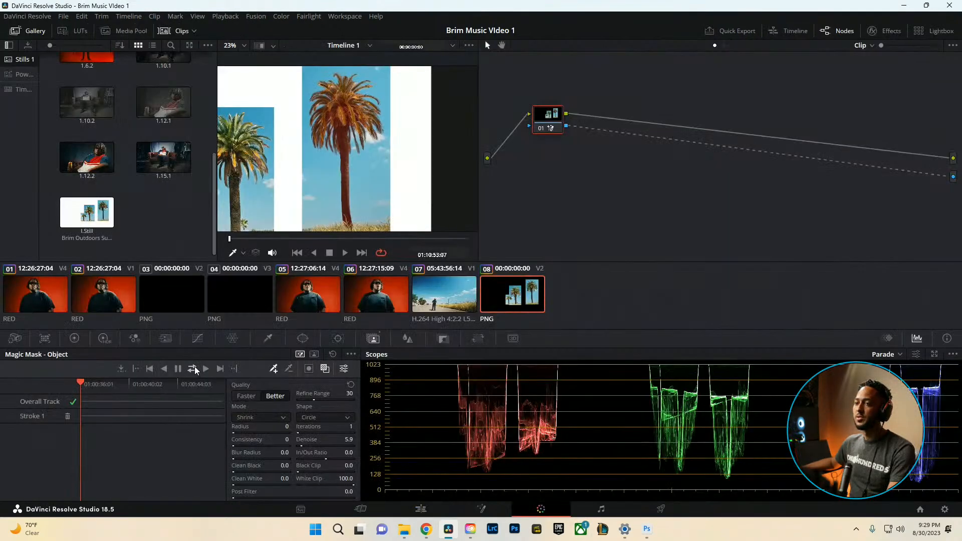
left_click(421, 509)
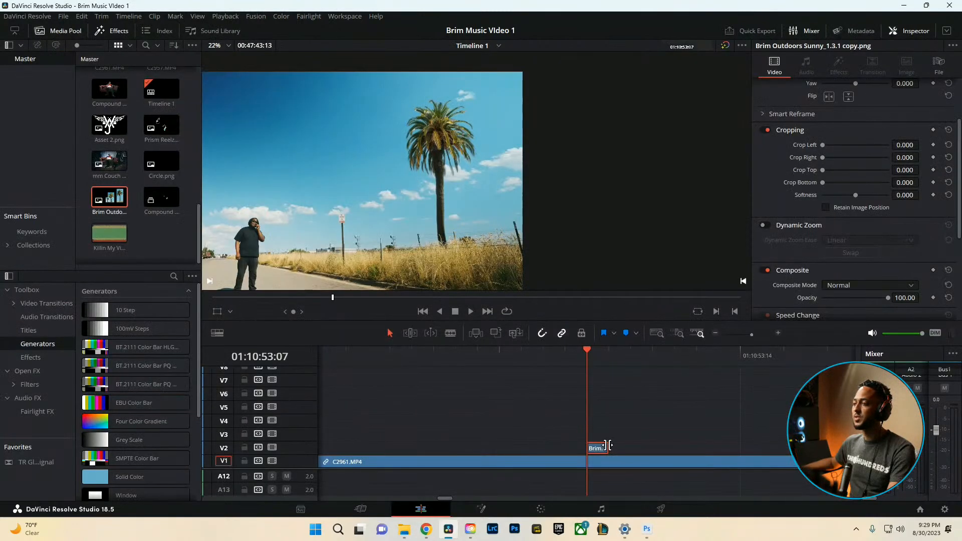
left_click_drag(607, 445, 652, 444)
right_click(642, 447)
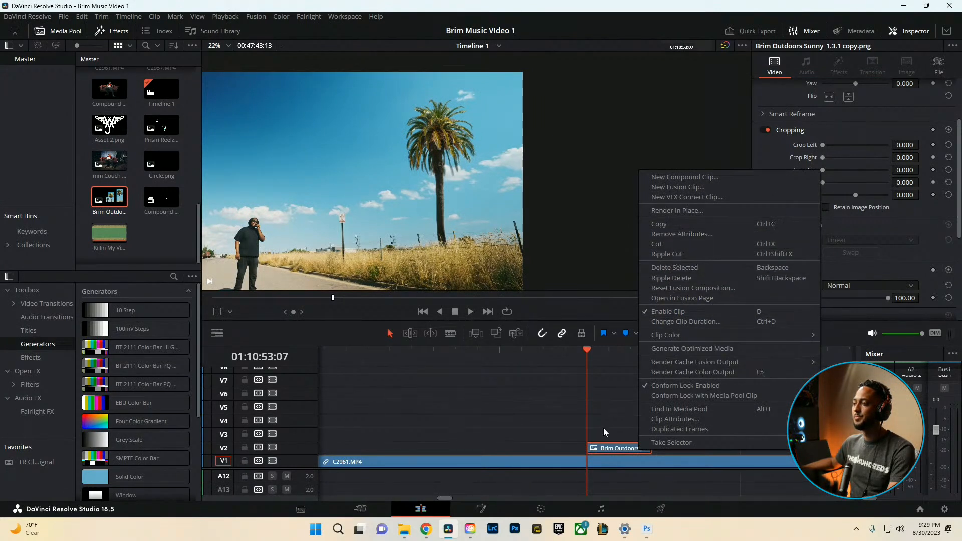
left_click(609, 444)
left_click(541, 508)
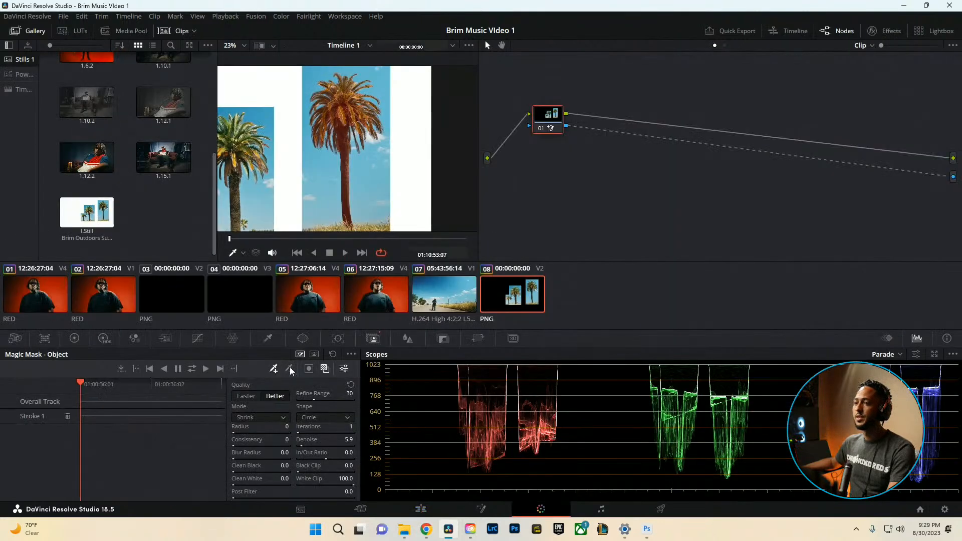
left_click(192, 368)
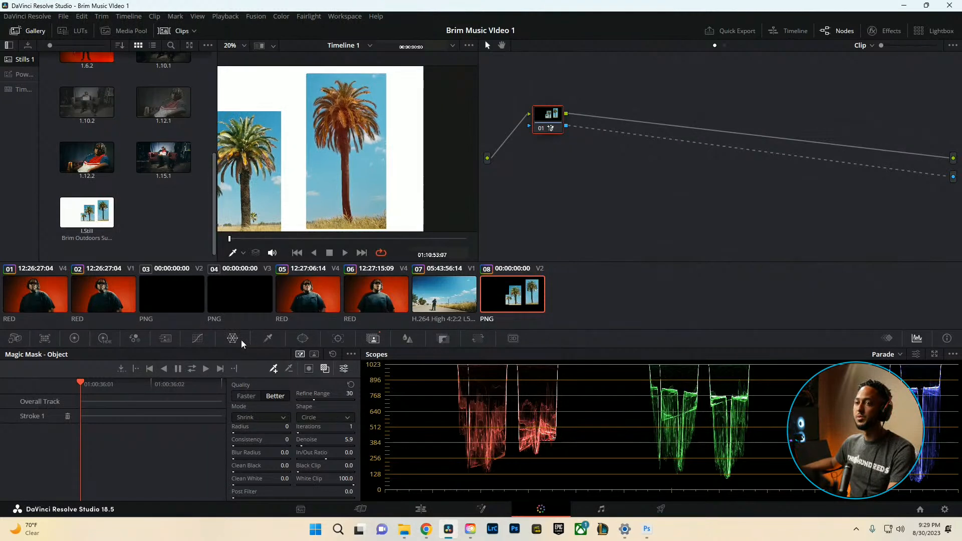
left_click(431, 508)
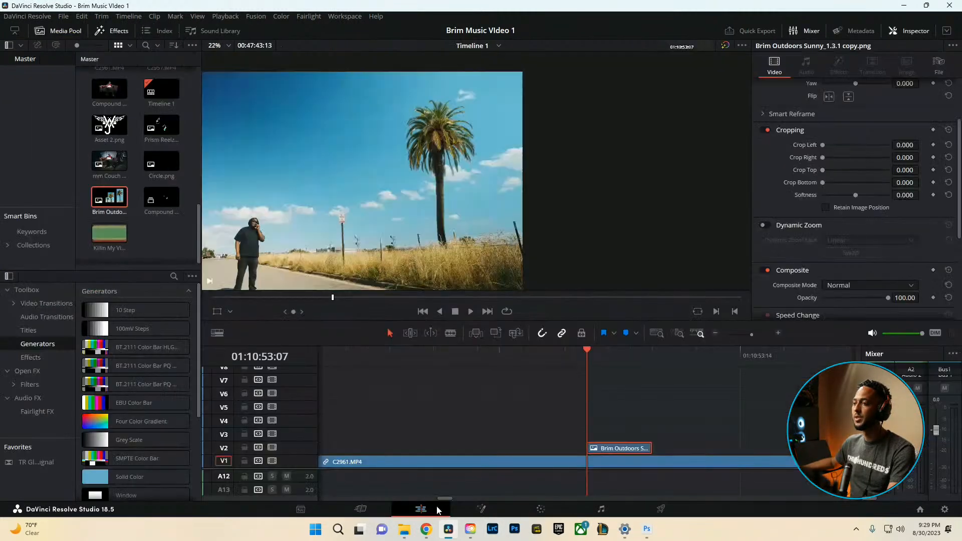
Temporarily disable C2961.MP4 on V1 to view the masked palm on its own, and re-enable the clip
right_click(620, 446)
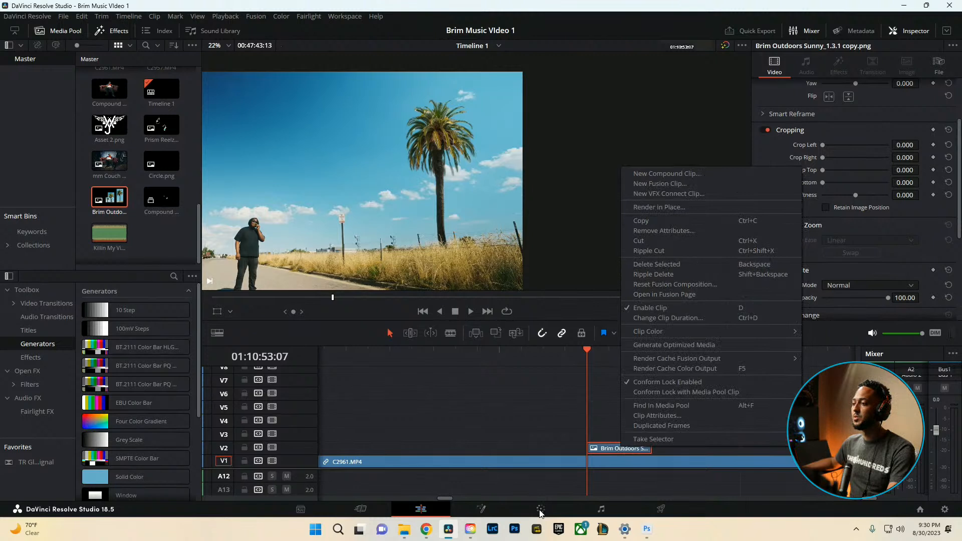
left_click(569, 461)
key("d")
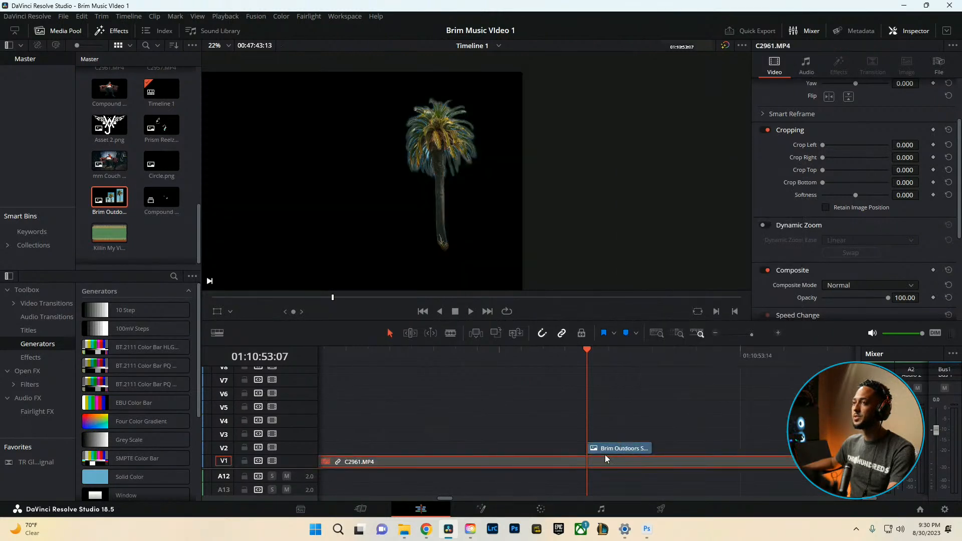
left_click(611, 449)
left_click(550, 500)
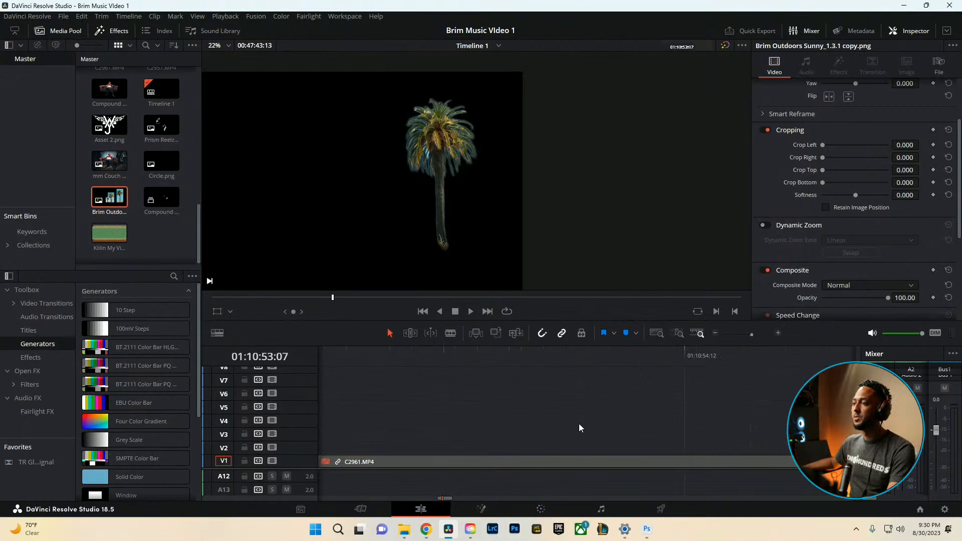
left_click(571, 458)
key("d")
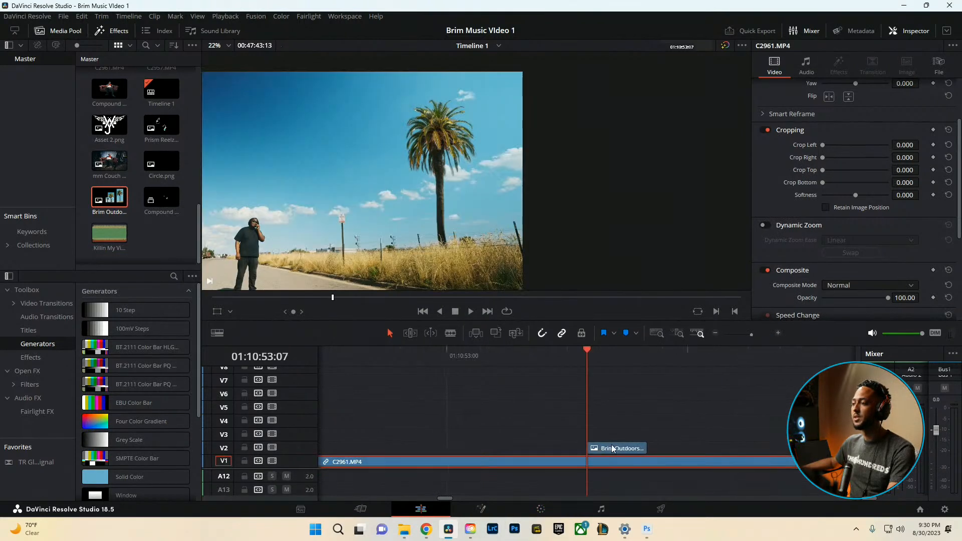
left_click(612, 445)
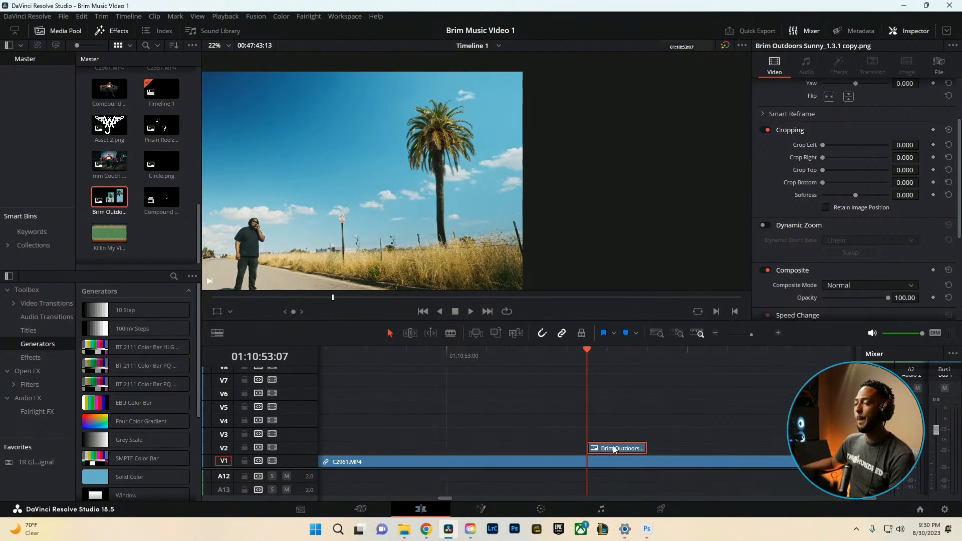
Place another copy of the Brim Outdoors palm PNG on V4 and trim its end to the playhead at 01:10:53:07
left_click_drag(114, 198, 453, 423)
scroll(656, 437, "down", 5)
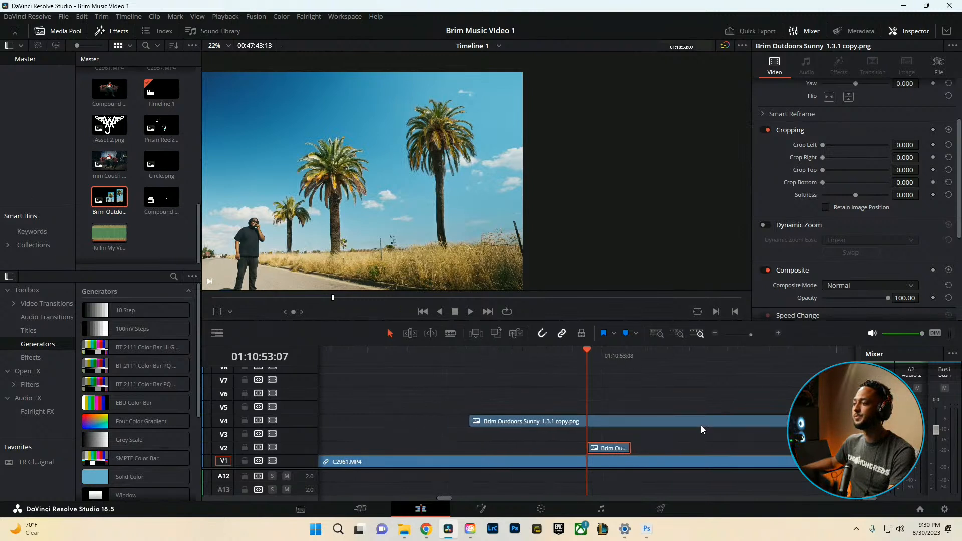
scroll(726, 440, "down", 4)
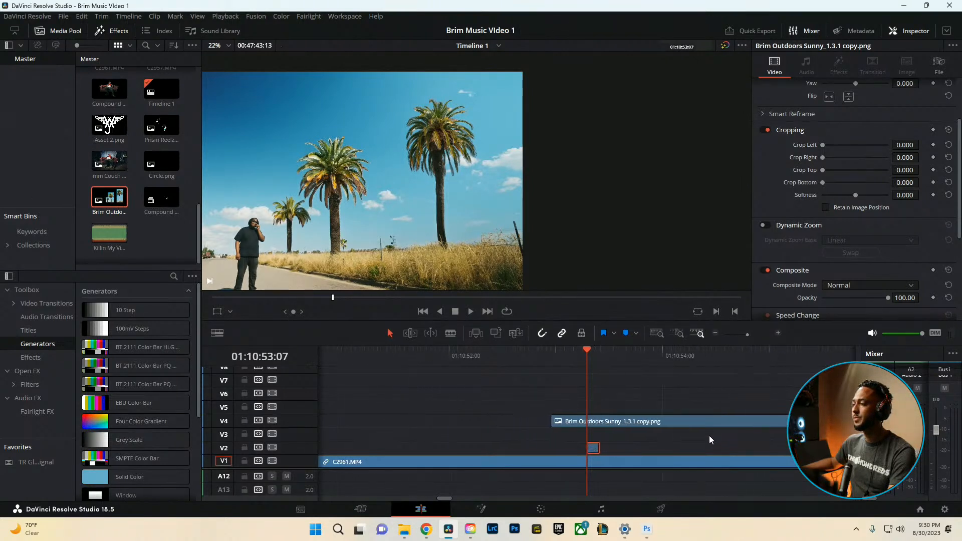
left_click_drag(815, 421, 589, 421)
scroll(601, 423, "up", 3)
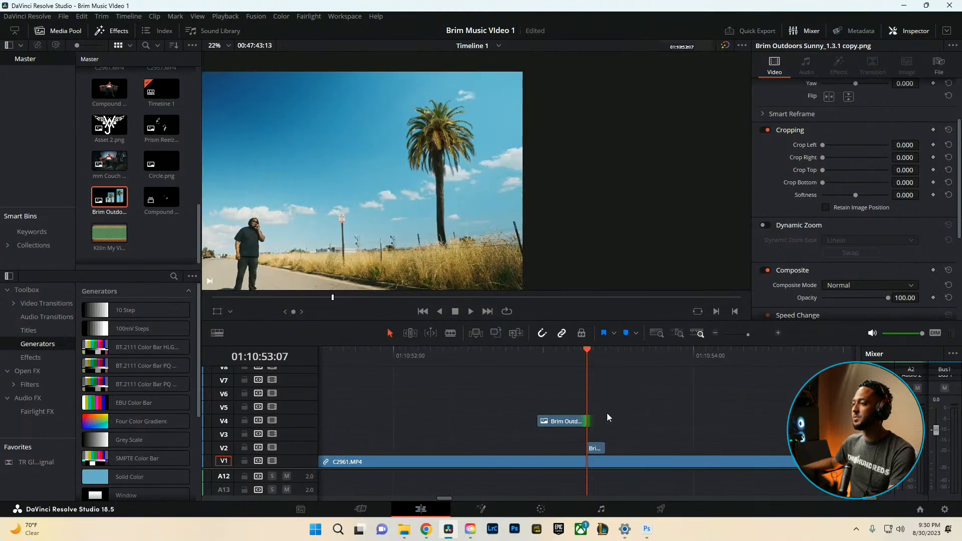
right_click(595, 450)
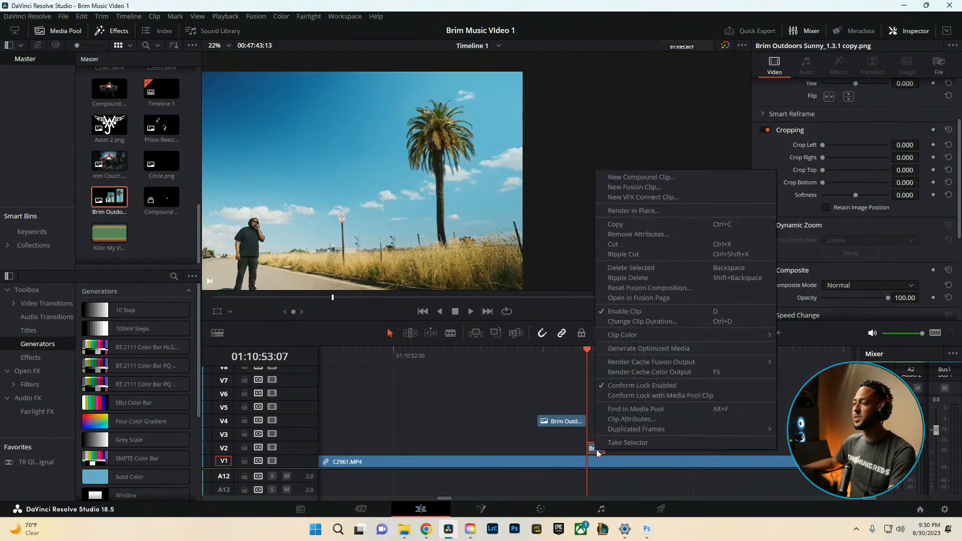
left_click(637, 321)
left_click(566, 420)
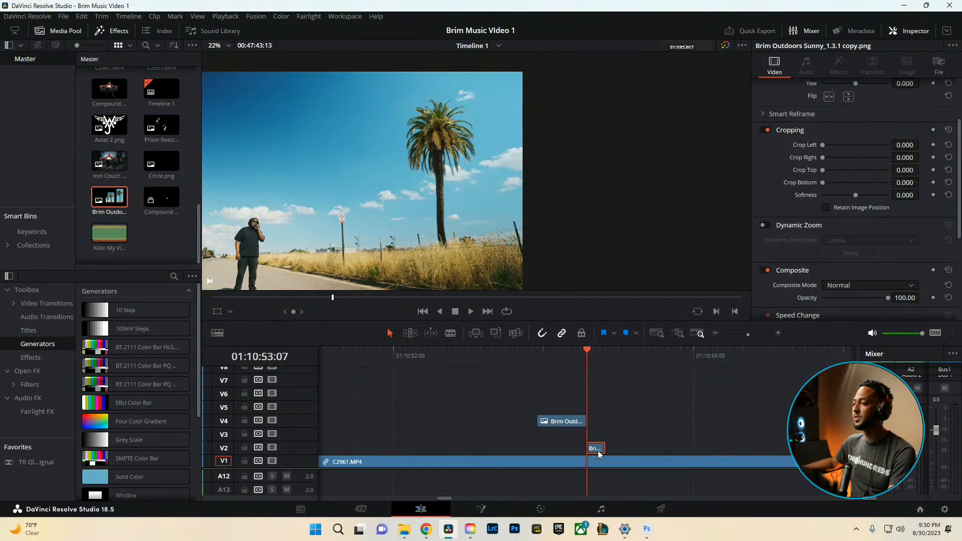
right_click(596, 448)
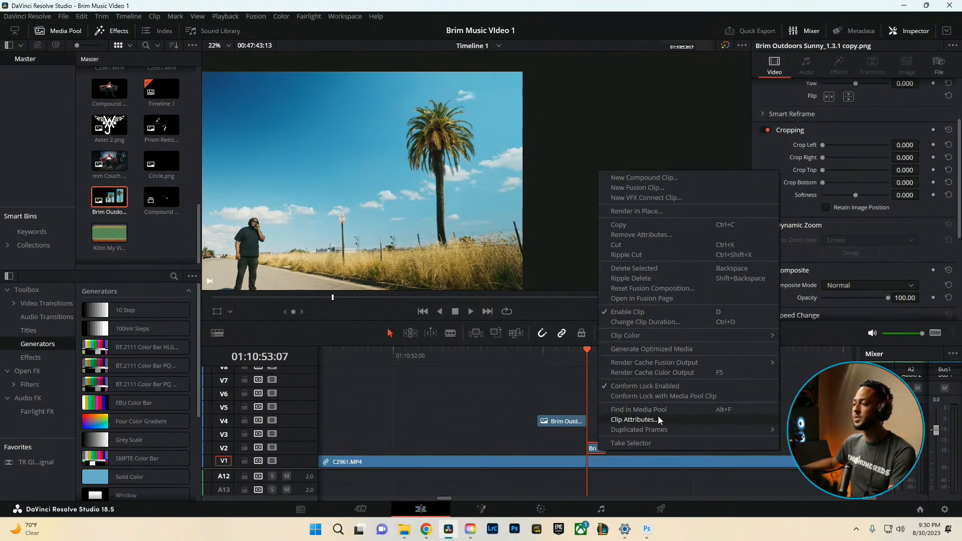
right_click(705, 459)
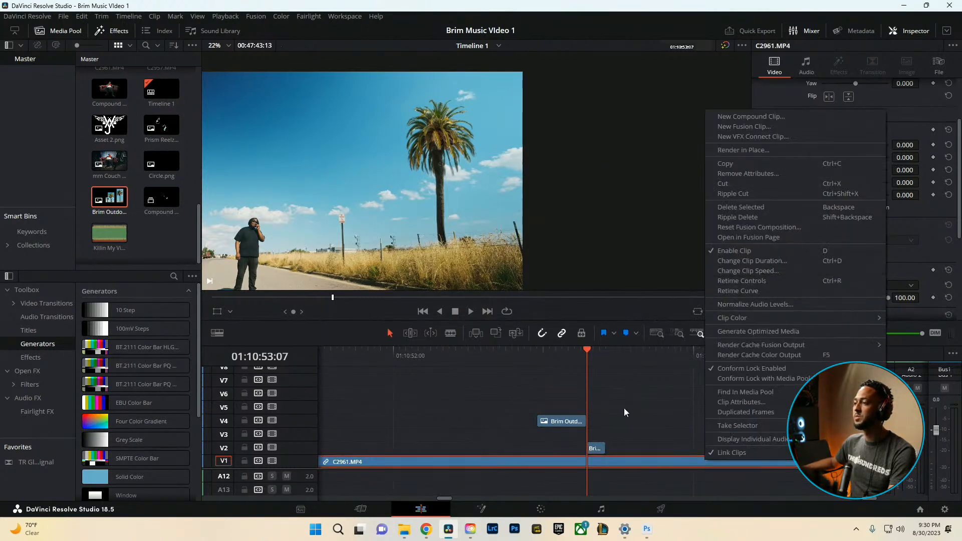
left_click(588, 356)
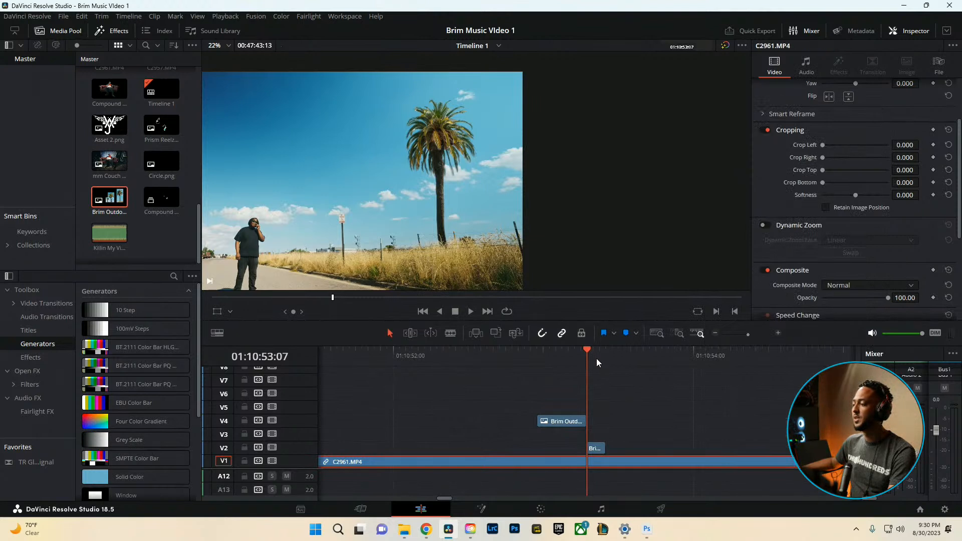
left_click(597, 450)
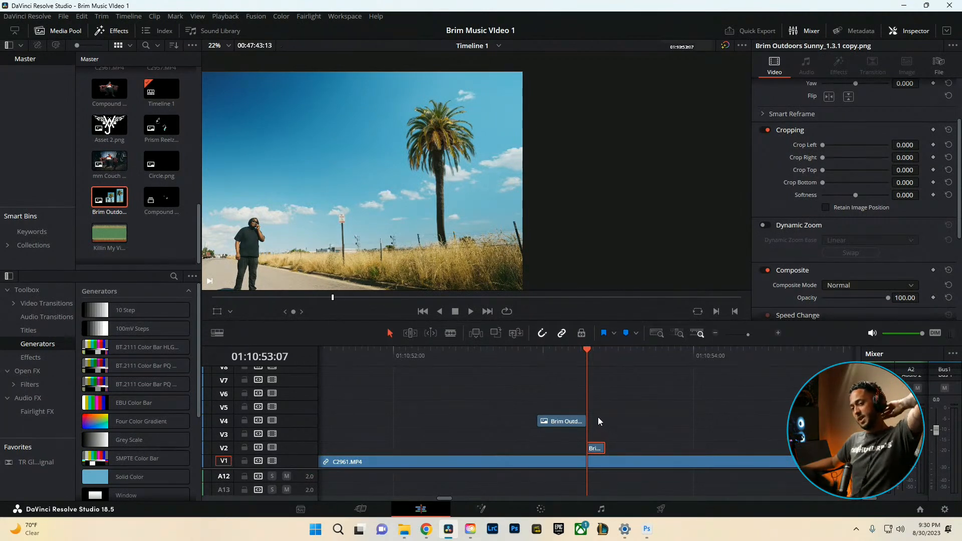
right_click(596, 449)
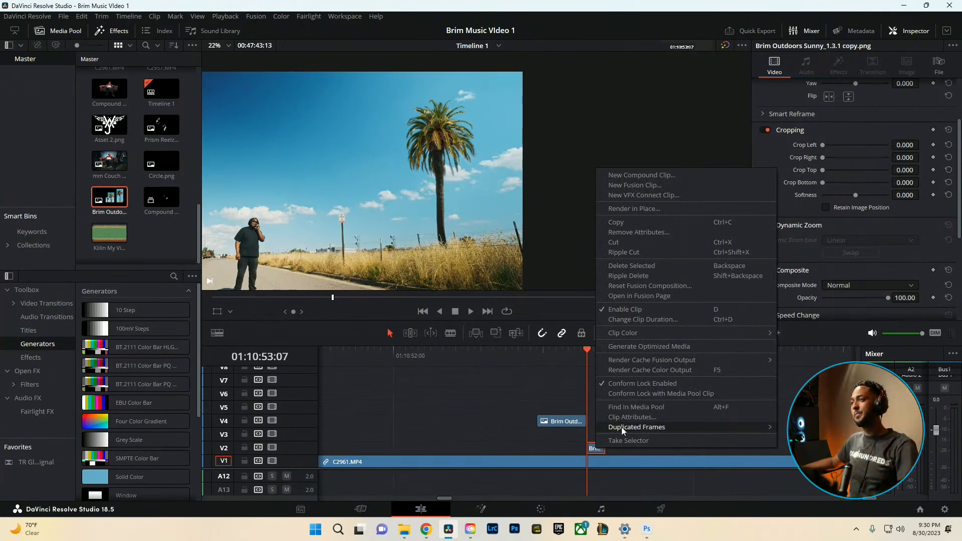
left_click(562, 399)
Move the V4 palm clip down to V2 before the short palm clip, park the playhead at 01:10:52:16, and save the project
left_click_drag(562, 352, 553, 354)
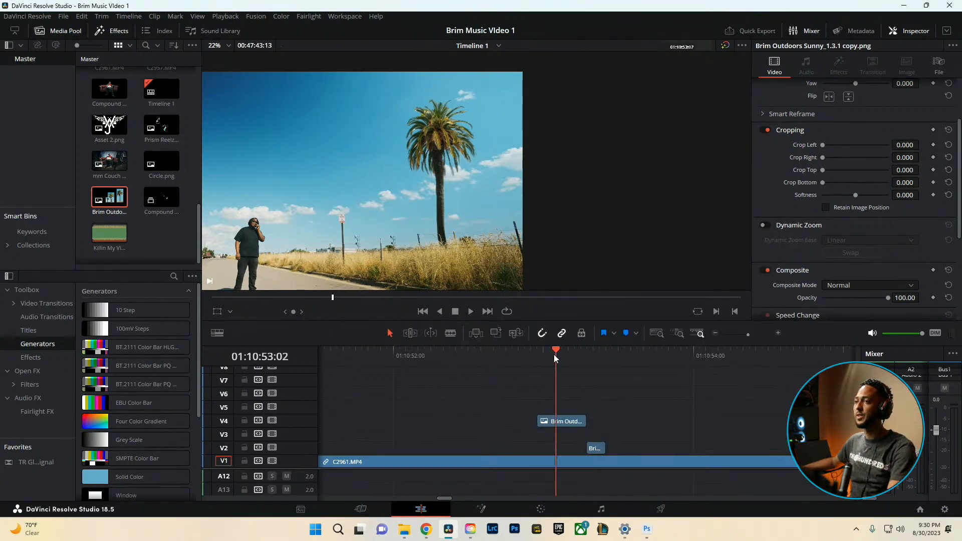
scroll(552, 371, "down", 1)
left_click_drag(587, 427, 586, 448)
left_click_drag(541, 351, 534, 353)
left_click(550, 444)
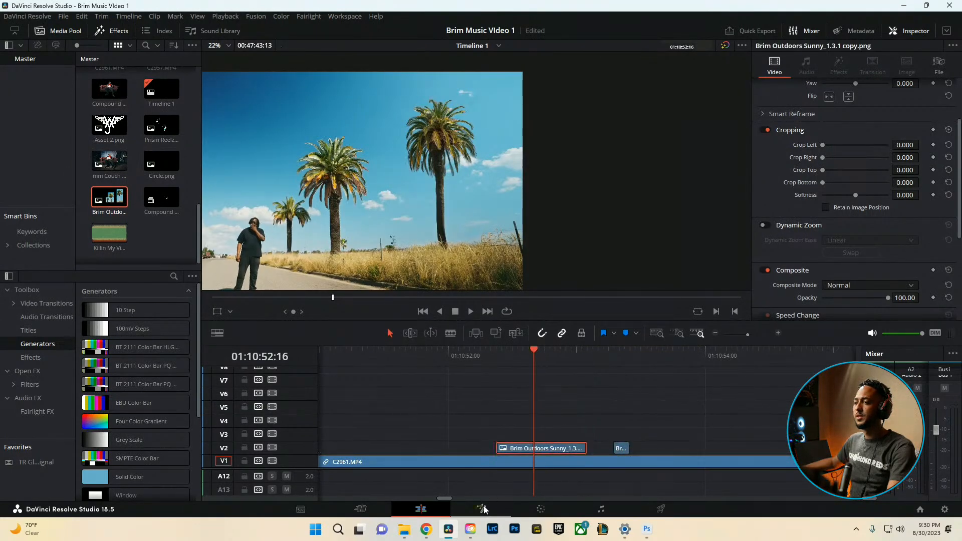
key("ctrl+s")
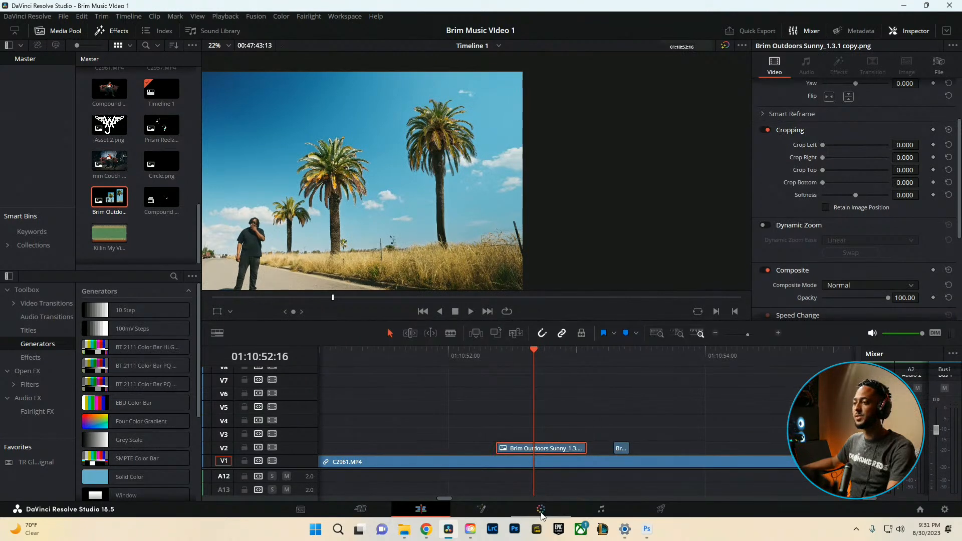
In the Color page, add a curve Power Window to the palm clip's node, and hide the Gallery and clip thumbnails to enlarge the viewer
left_click(542, 513)
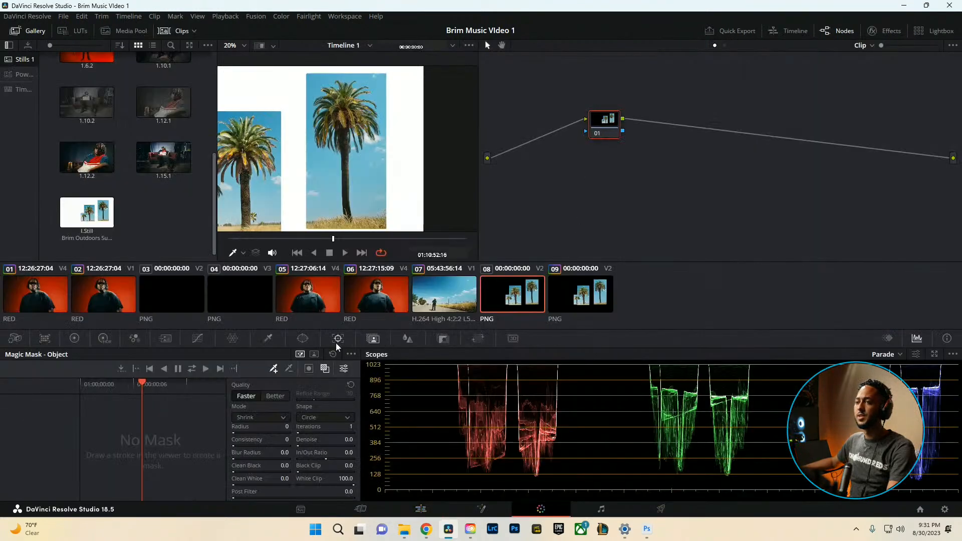
left_click(302, 338)
left_click(16, 464)
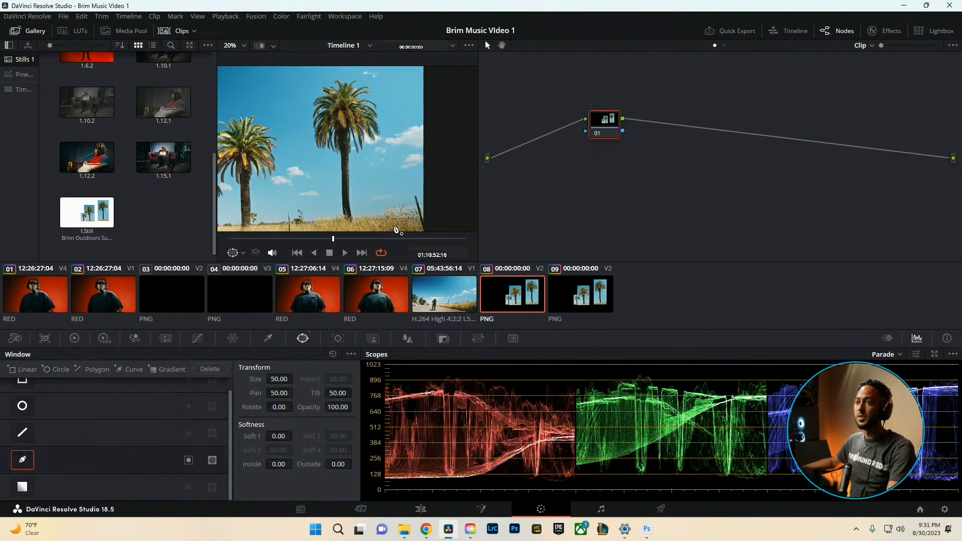
left_click(18, 31)
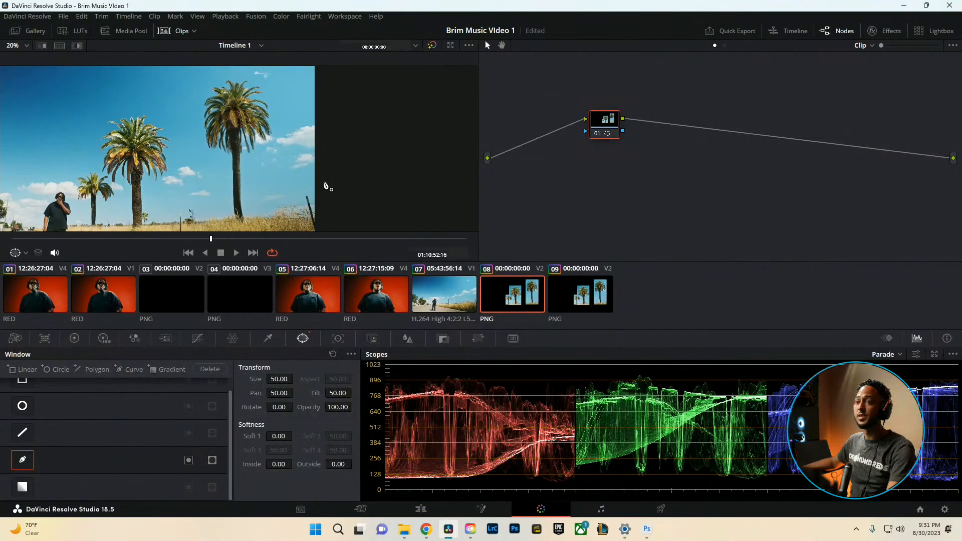
left_click(181, 31)
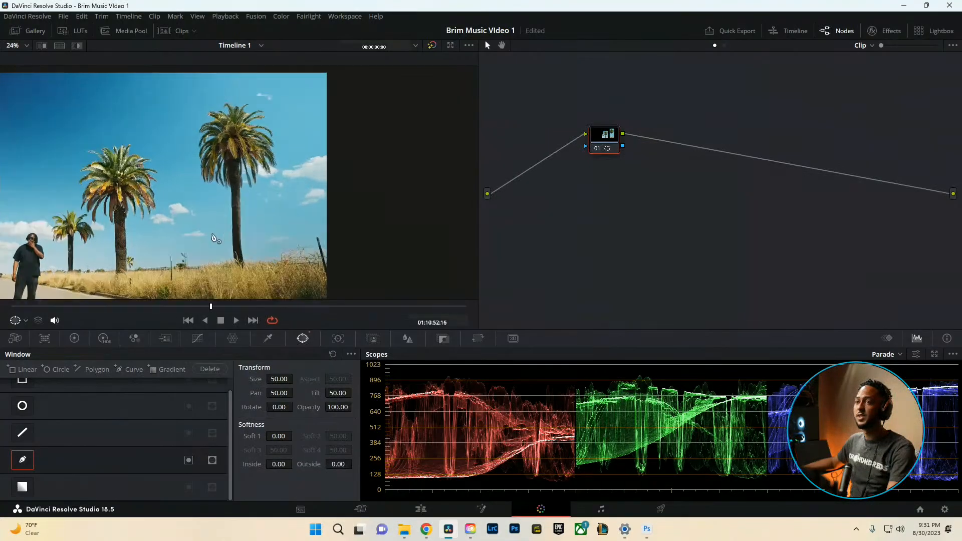
Trace the right edge of the tallest palm's trunk with curve window points, from the grass up to just below the fronds
scroll(325, 175, "up", 8)
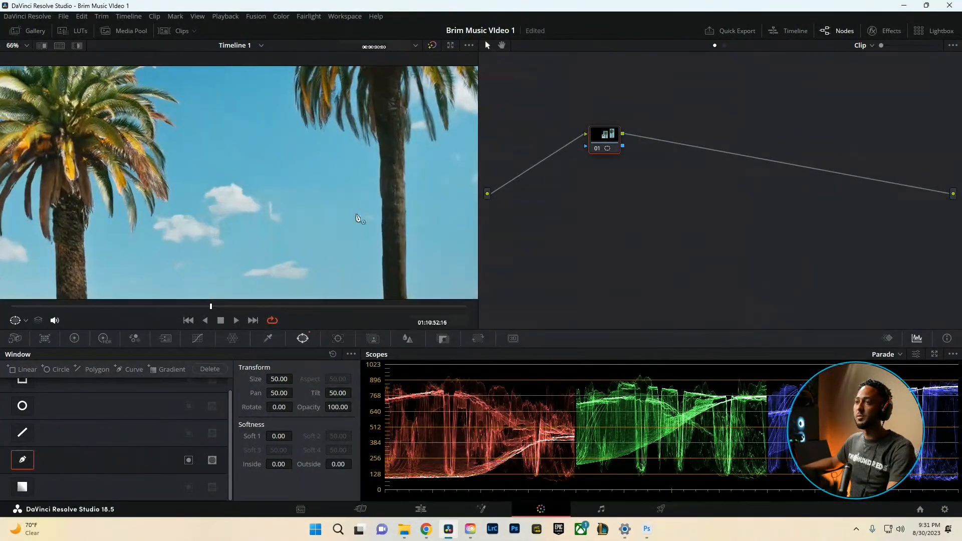
scroll(265, 119, "up", 3)
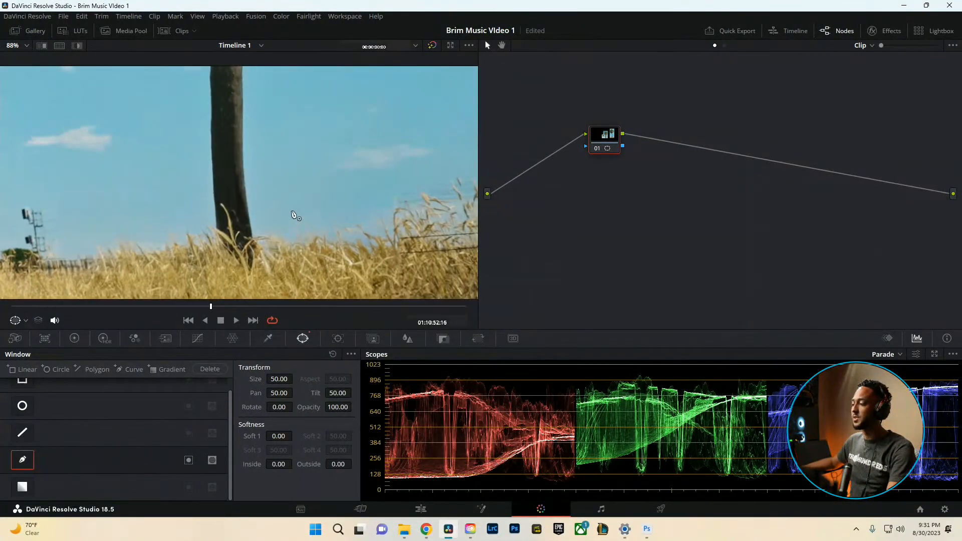
left_click(252, 238)
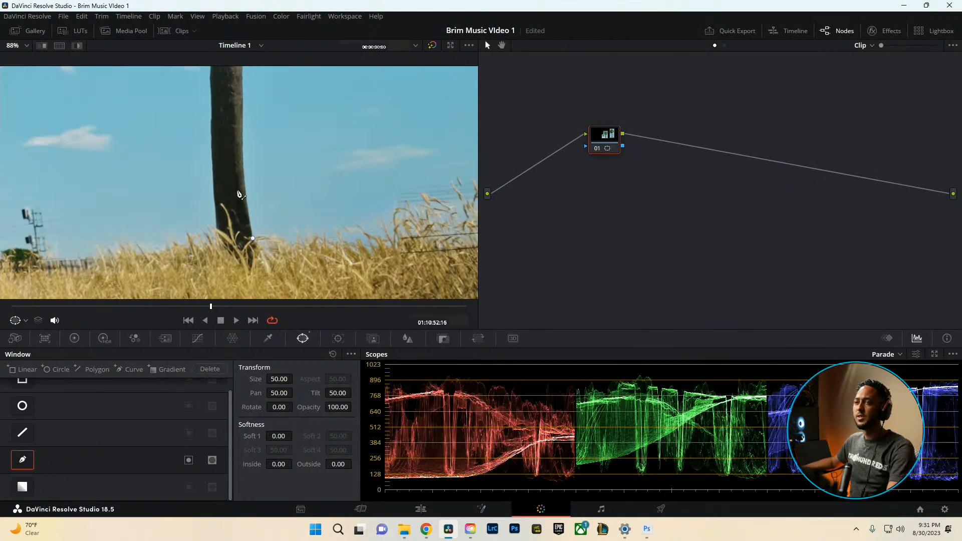
left_click(245, 194)
left_click(243, 158)
left_click(243, 138)
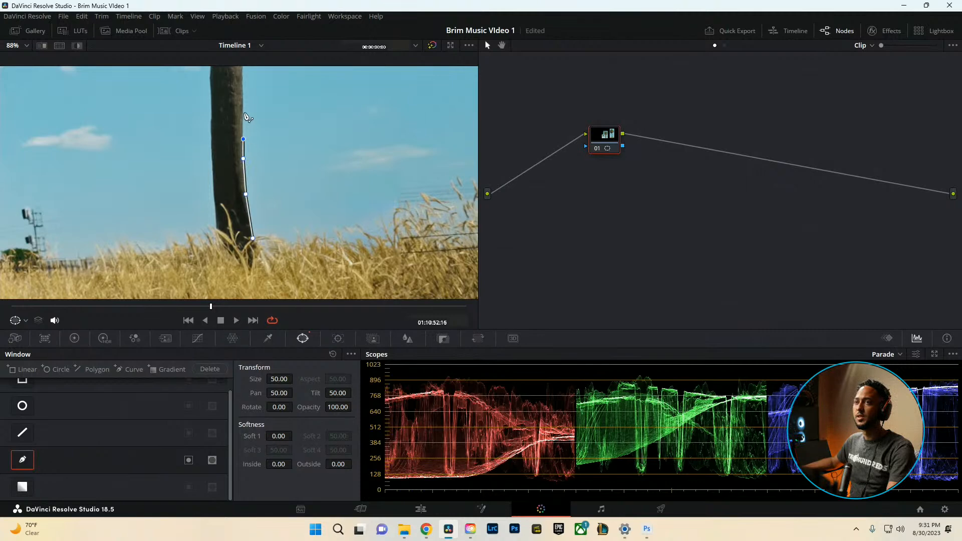
scroll(243, 100, "up", 3)
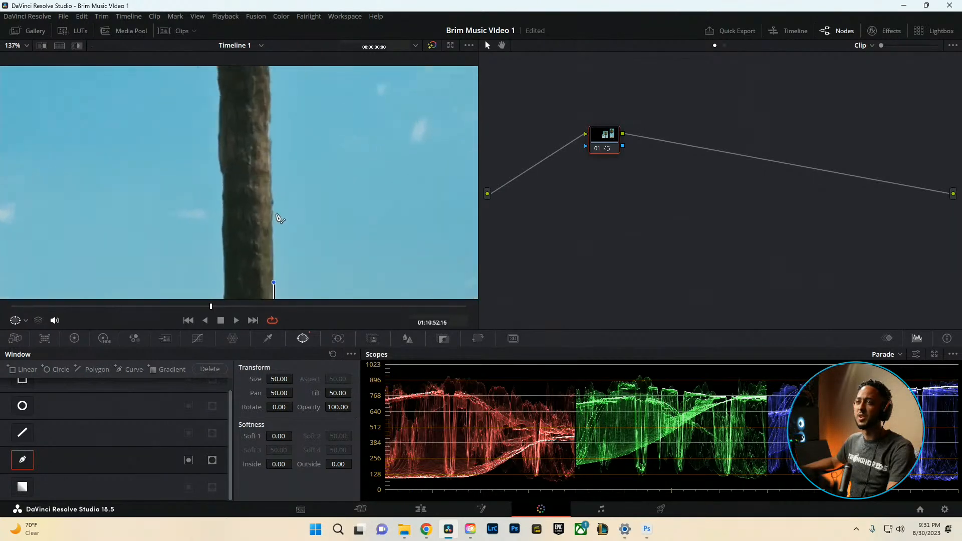
left_click(272, 239)
left_click(272, 188)
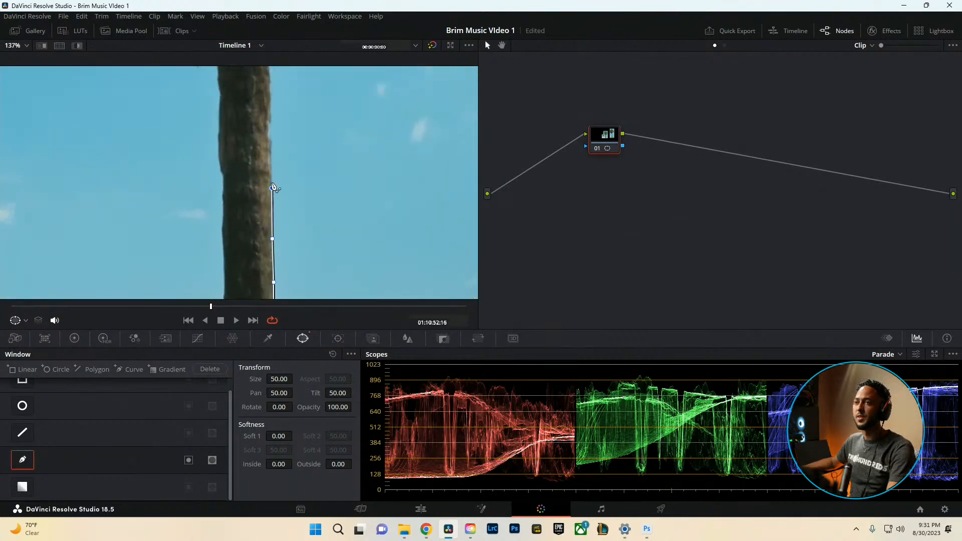
left_click(272, 142)
left_click(270, 115)
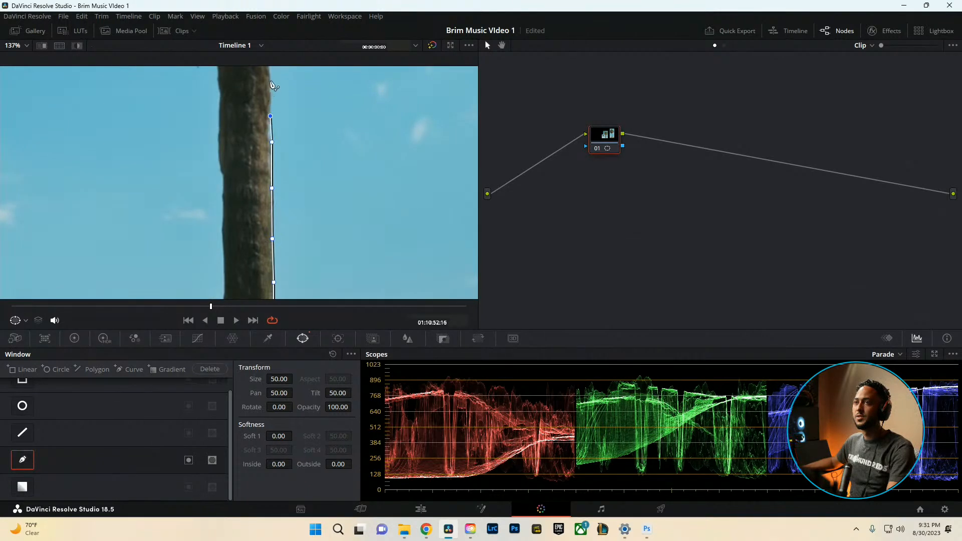
scroll(270, 81, "up", 3)
left_click(272, 214)
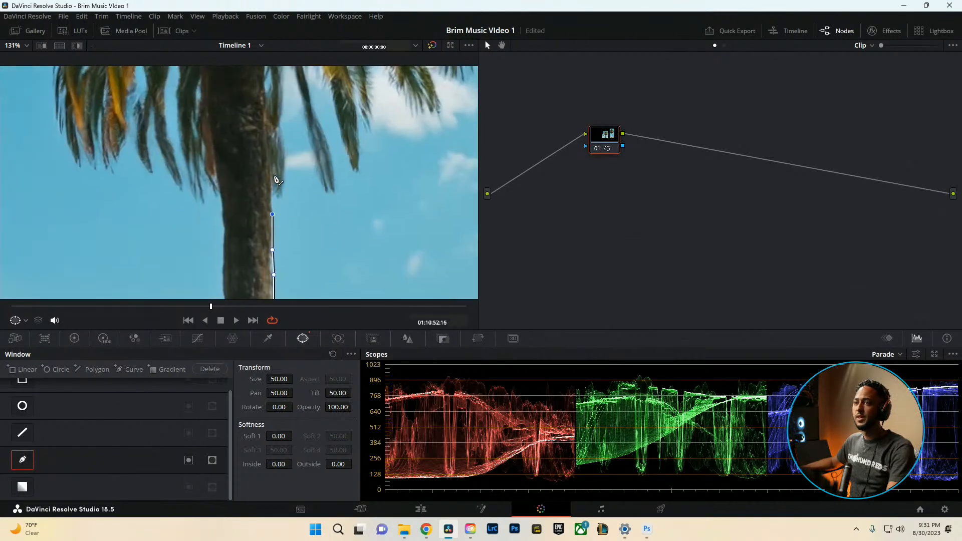
Continue the curve window around the tip of the small frond hanging beside the trunk and up its outer edge to the crown
left_click(271, 173)
left_click(278, 196)
left_click(283, 193)
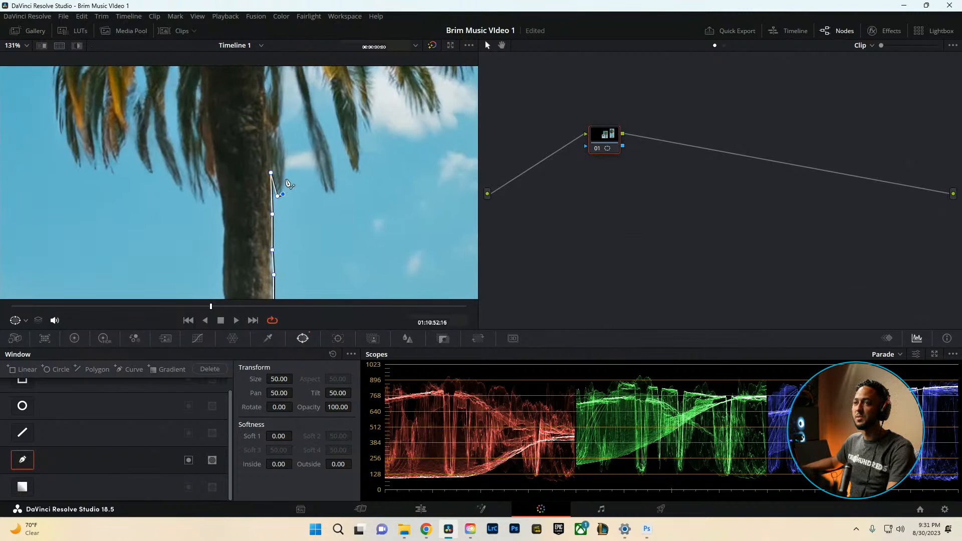
left_click(286, 175)
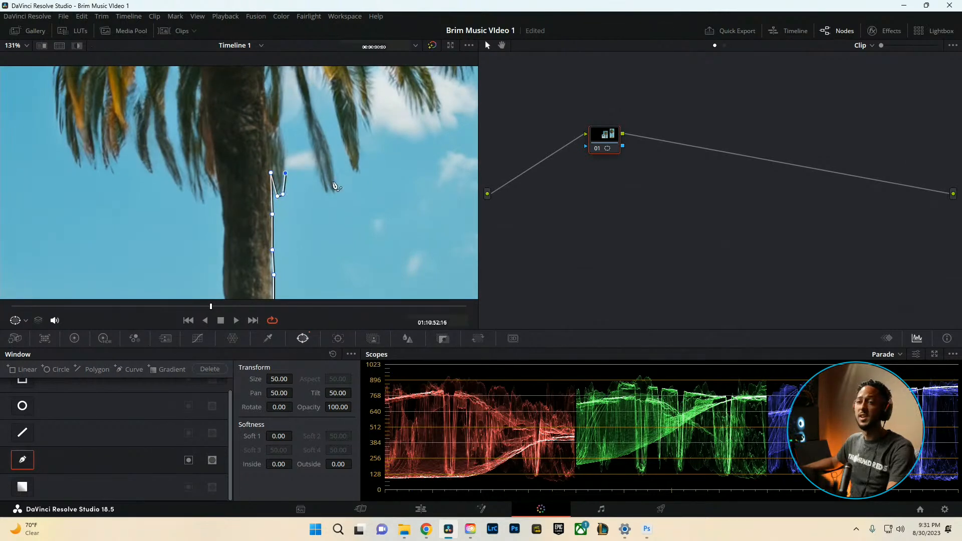
left_click(285, 152)
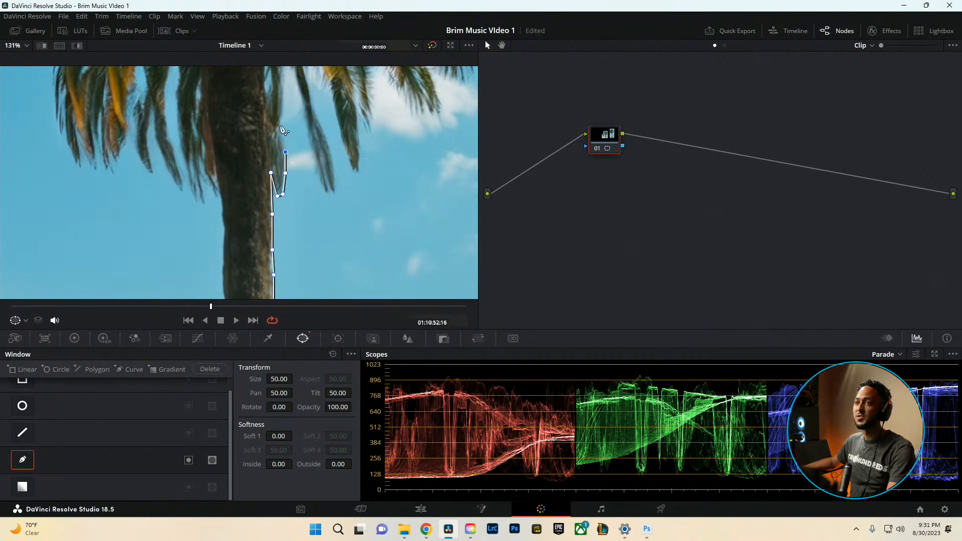
scroll(280, 132, "down", 3)
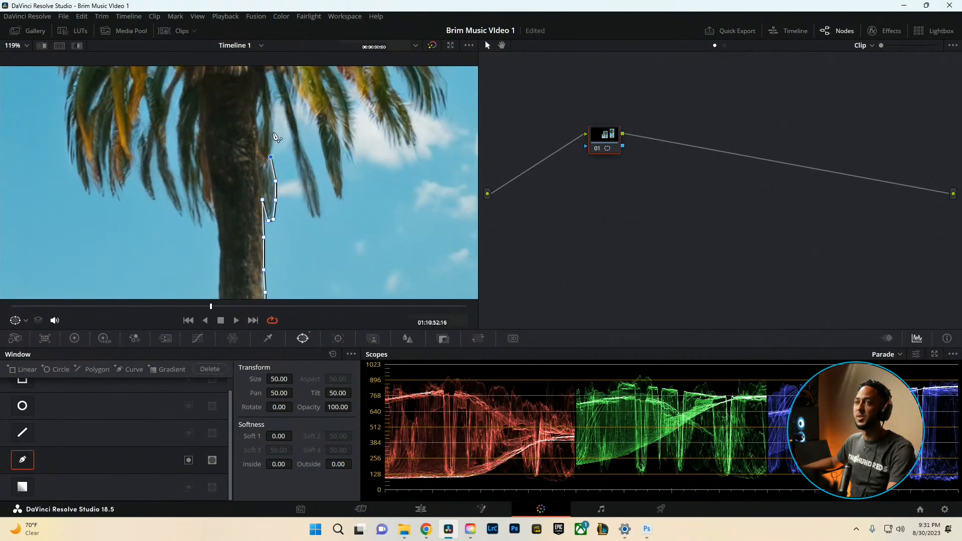
left_click(273, 131)
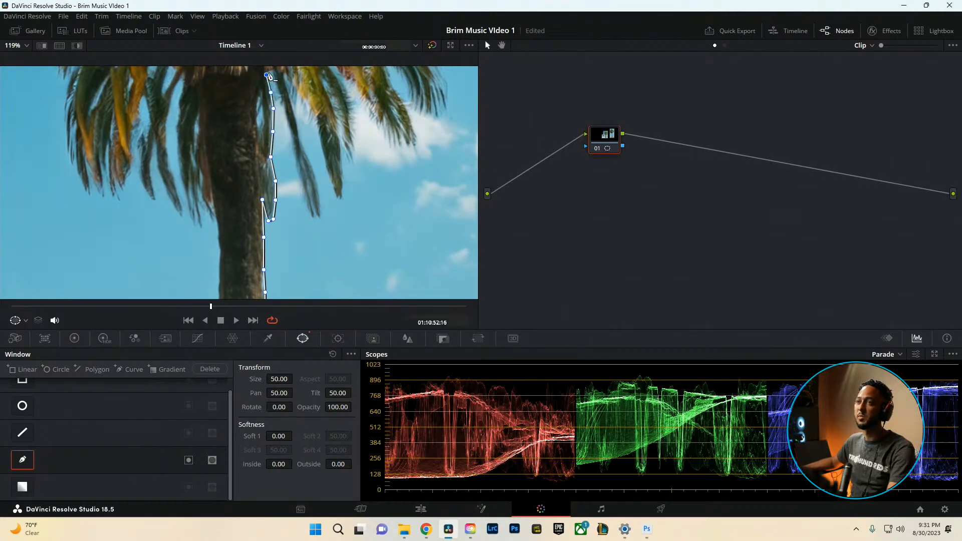
Outline the next long hanging frond to the right, running the curve window down to its tip and back up to the crown
left_click(280, 94)
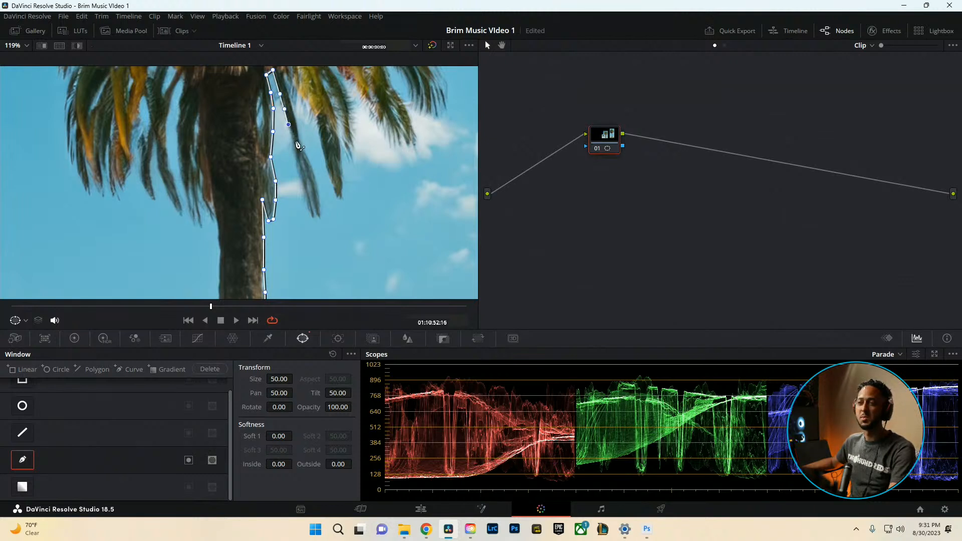
left_click(298, 163)
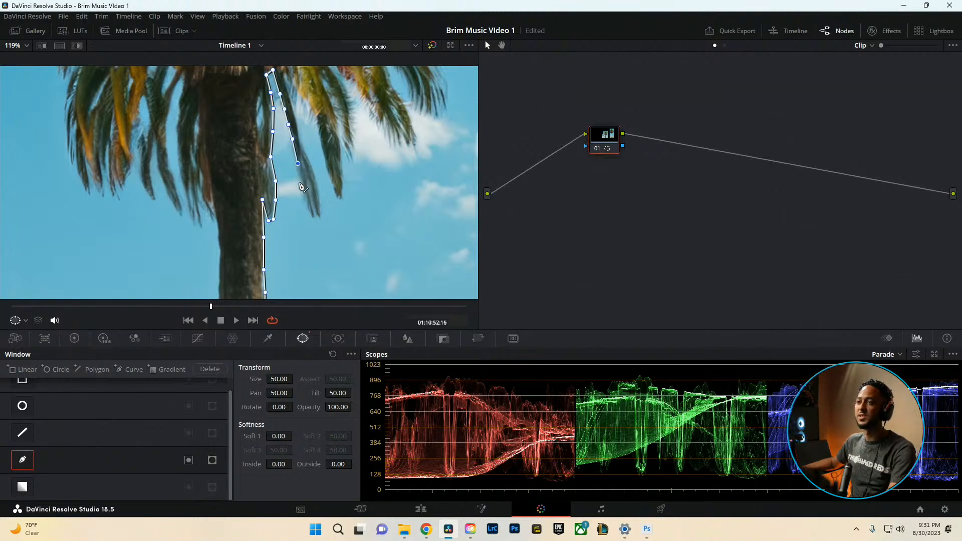
left_click(304, 187)
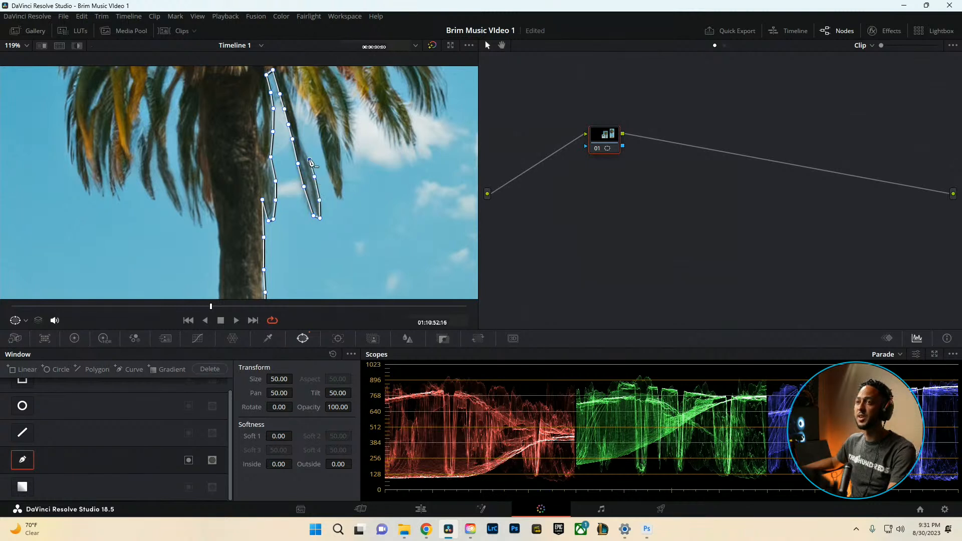
left_click(300, 141)
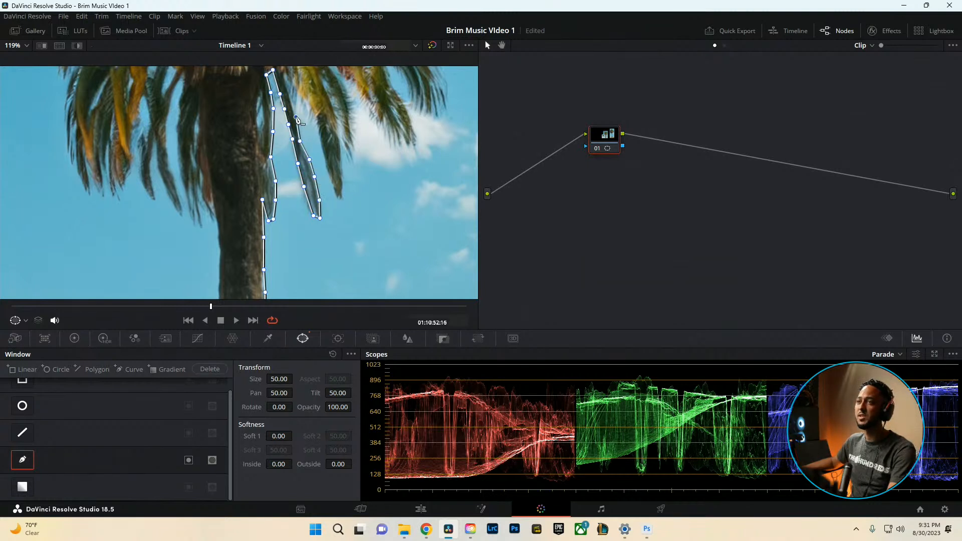
left_click_drag(301, 86, 297, 113)
left_click(281, 103)
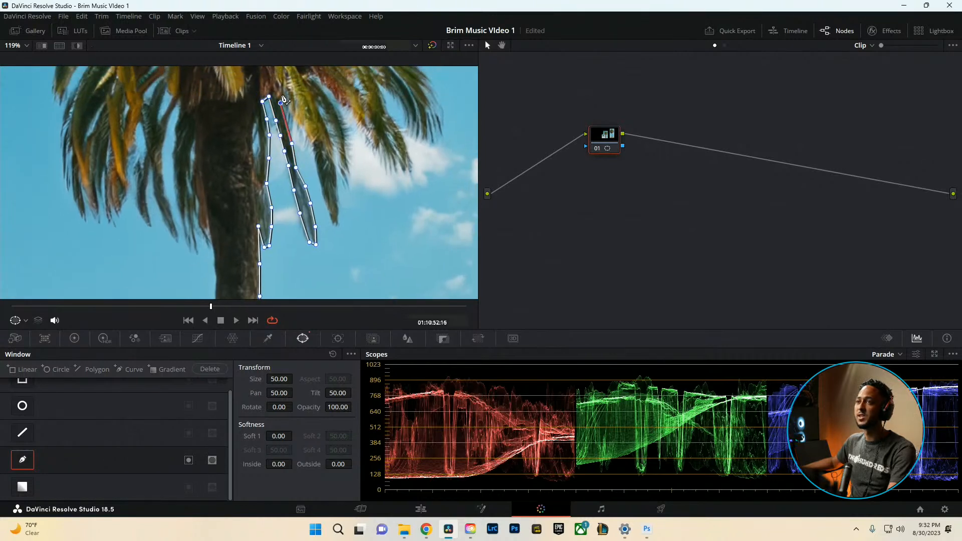
Continue the curve window around the next two hanging fronds to the right, down to each tip and back up into the crown
left_click(310, 152)
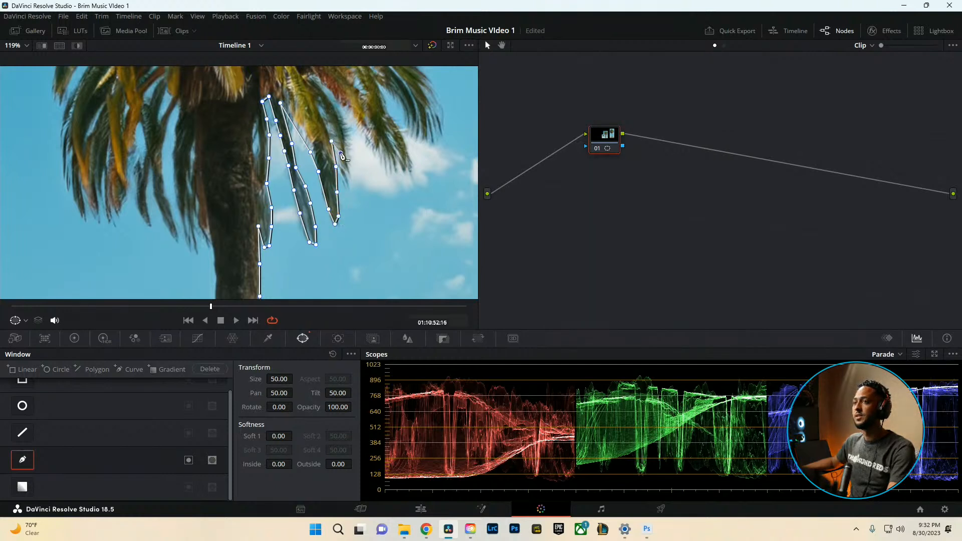
left_click(343, 180)
left_click(349, 168)
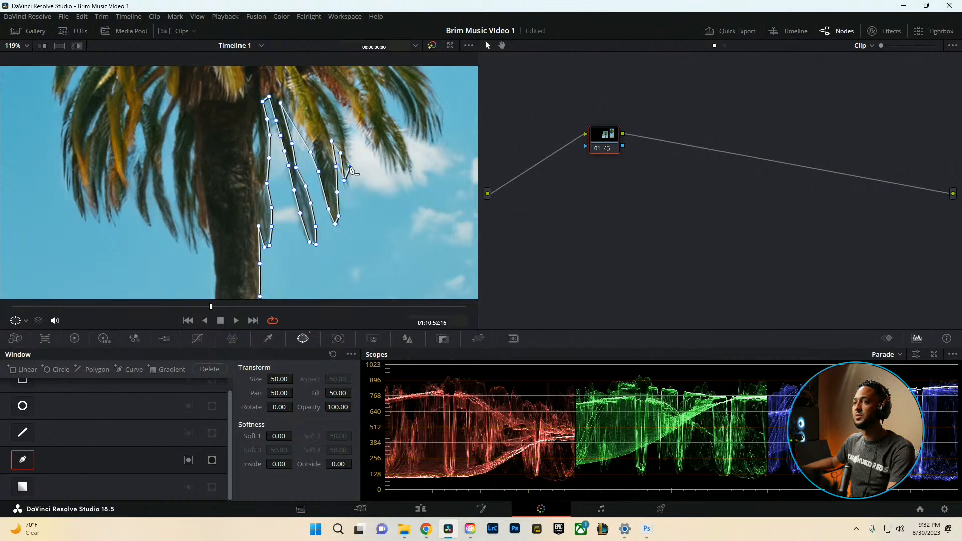
left_click(350, 135)
left_click(311, 78)
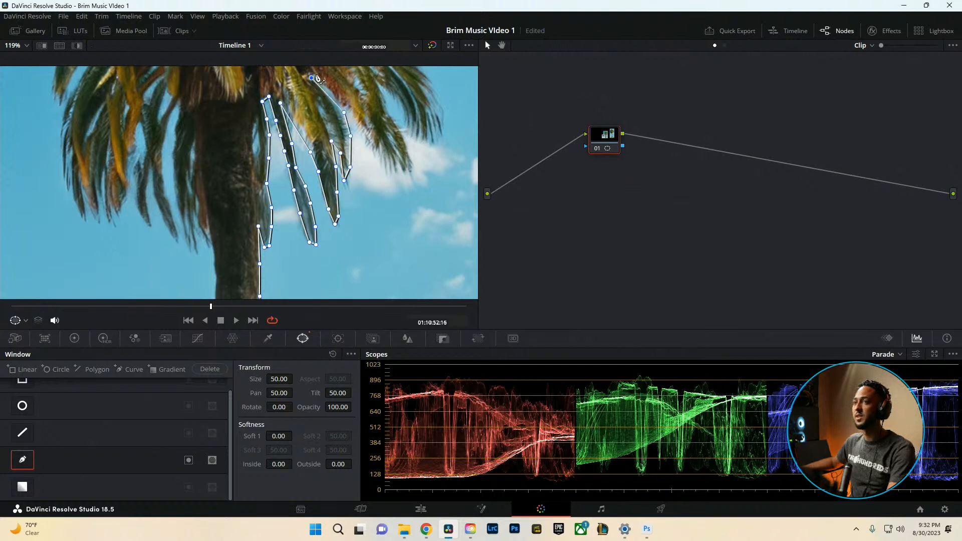
Outline the wider outer frond with curve window points, down its inner edge, across the tip and back up to the crown
left_click(328, 87)
left_click(354, 116)
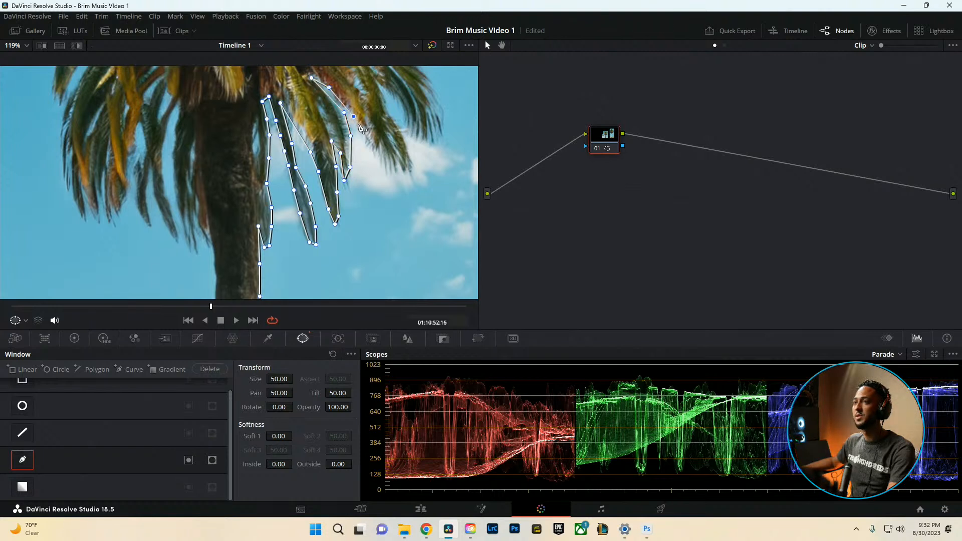
left_click(388, 174)
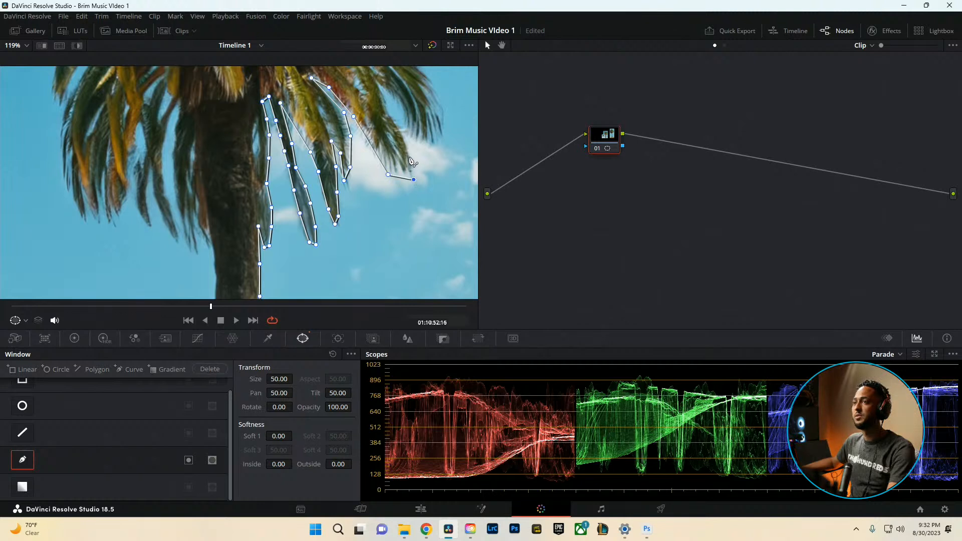
left_click(387, 110)
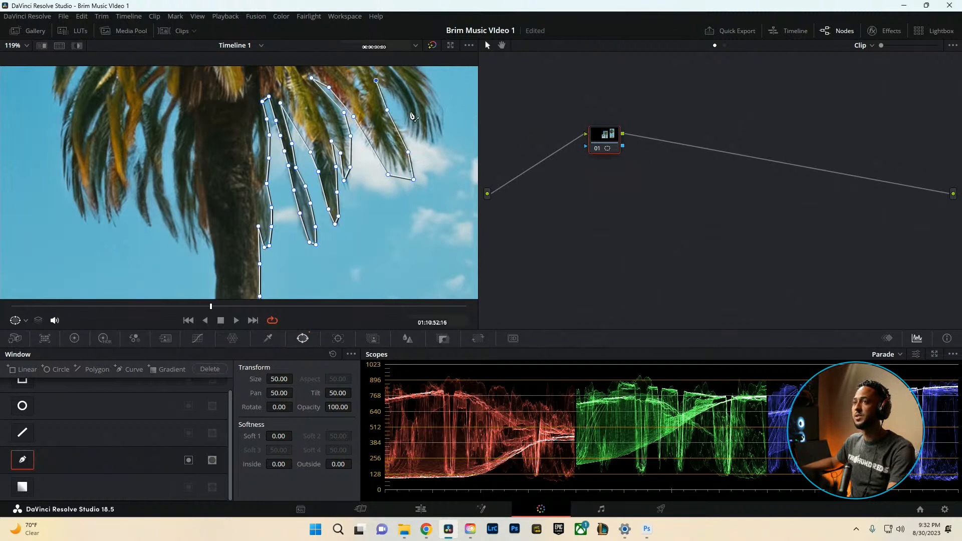
Trace the outermost right-hand frond with curve window points, around its tip and up the crown's outer edge
left_click(408, 133)
left_click(431, 145)
left_click(445, 132)
scroll(425, 108, "down", 2)
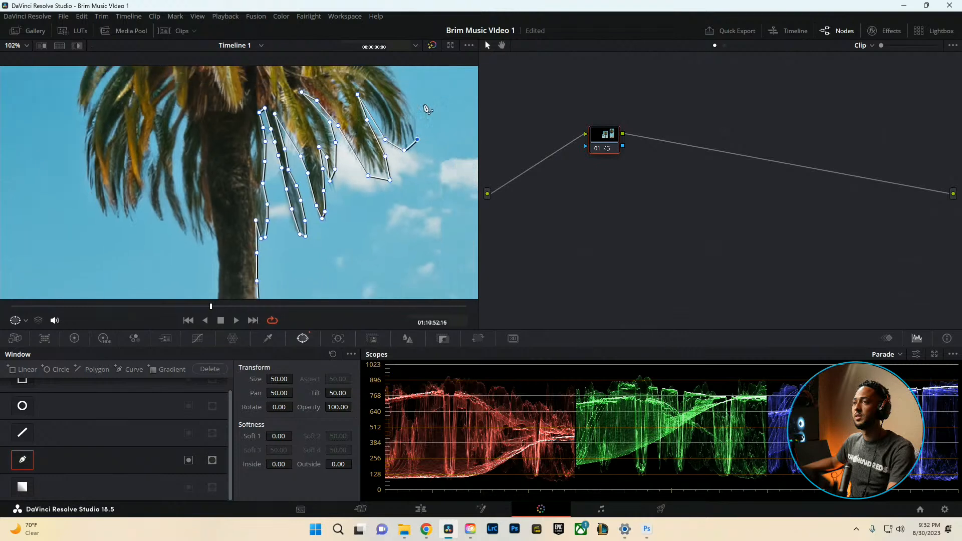
left_click_drag(383, 177, 384, 192)
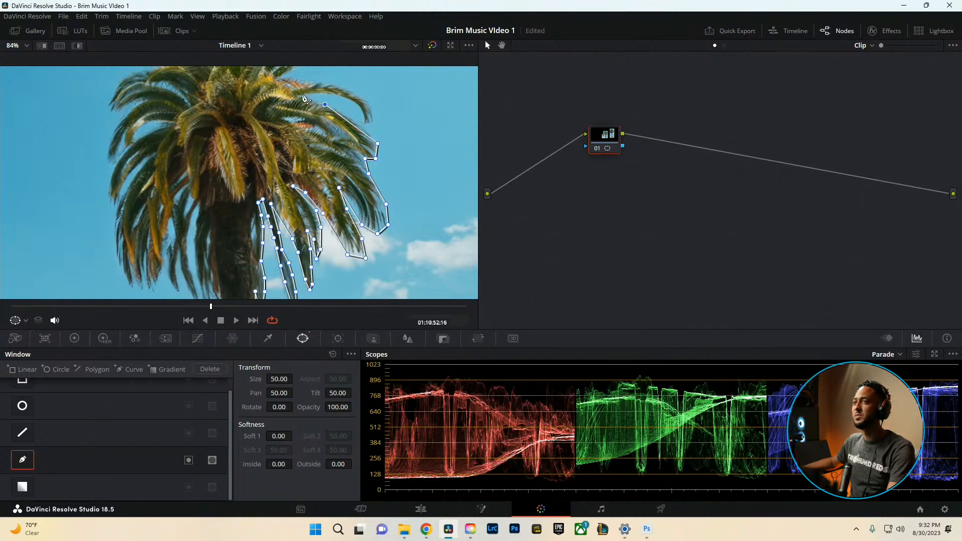
Outline the upper right frond with the curve window, along its underside, around the tip and onto its outer edge
left_click(331, 94)
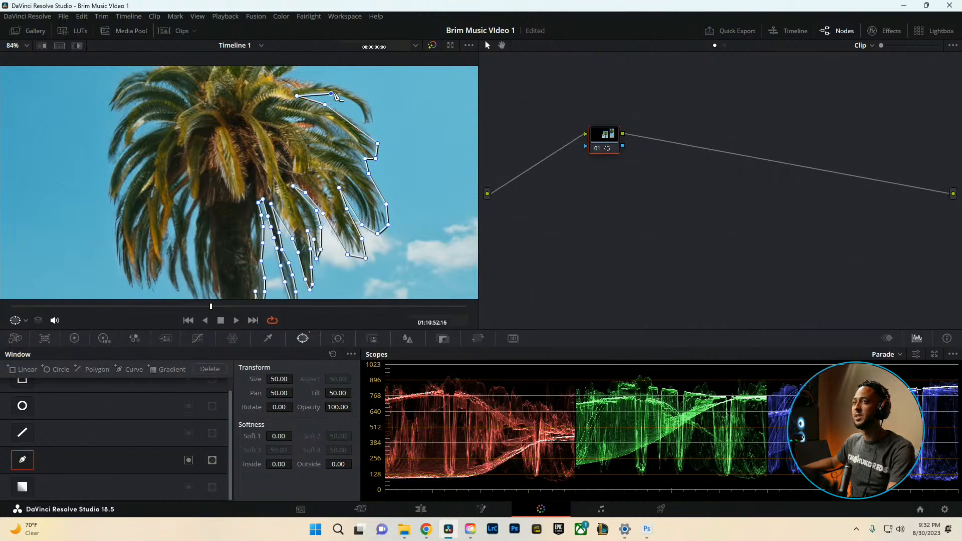
left_click(363, 105)
left_click(368, 127)
left_click(378, 120)
scroll(361, 150, "down", 6)
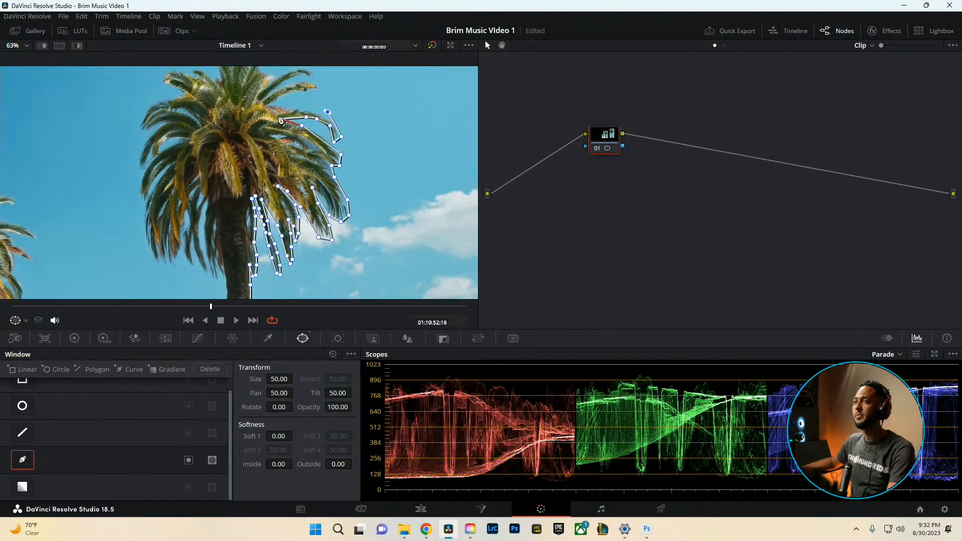
left_click(311, 124)
left_click(266, 85)
left_click(186, 93)
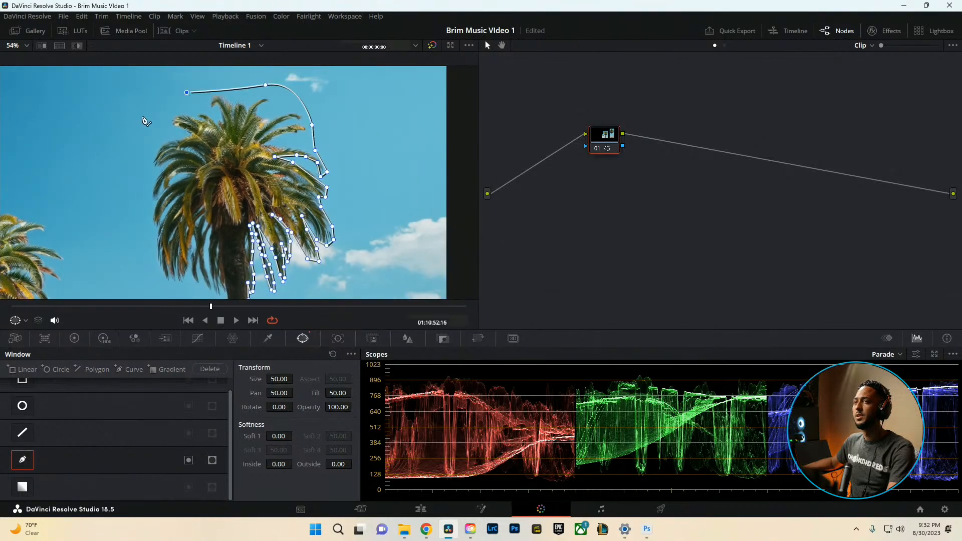
key("ctrl+z")
key("ctrl+z")
key("ctrl+z")
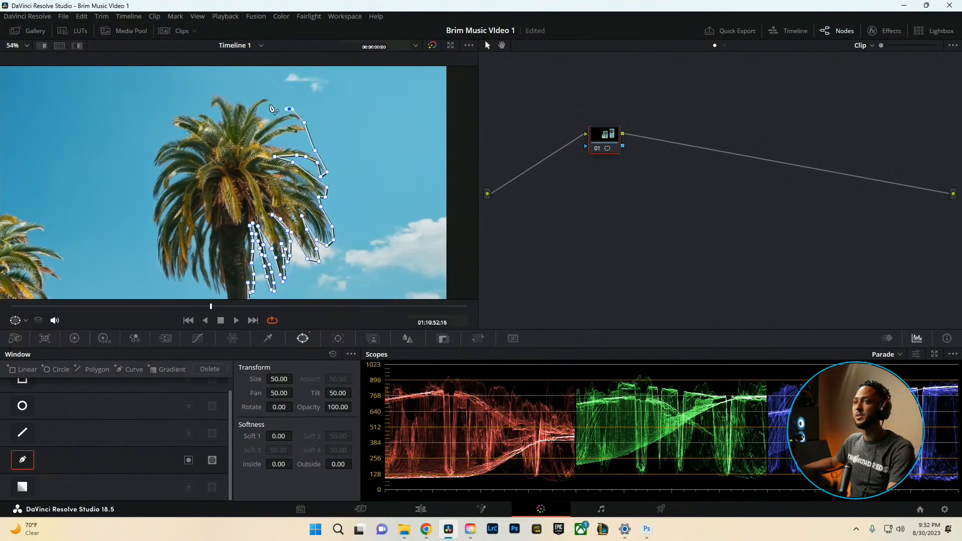
Run the curve window loosely over the top of the crown, down its left side and under the left fronds to the trunk
left_click(199, 99)
left_click(165, 126)
left_click(153, 161)
left_click_drag(154, 166, 200, 99)
left_click(197, 138)
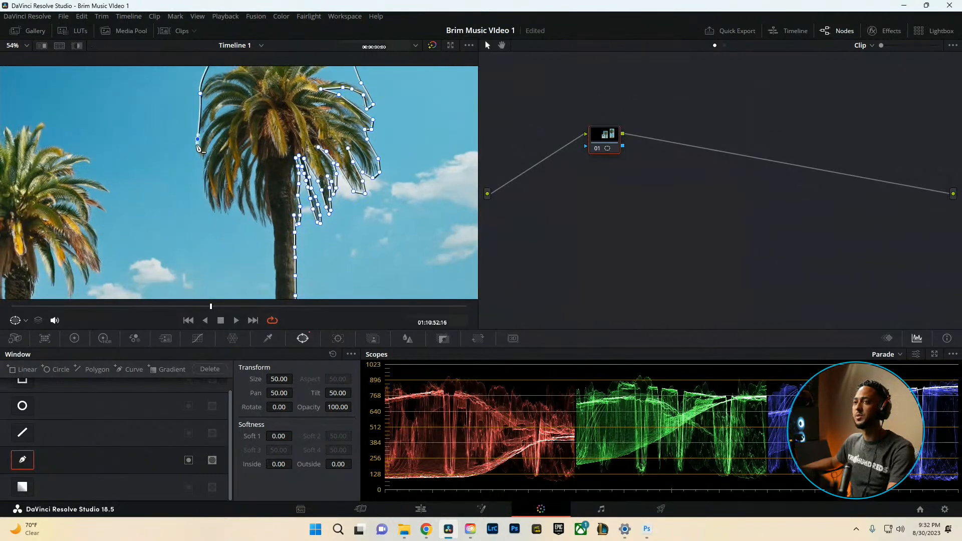
left_click(194, 178)
left_click(218, 206)
left_click(240, 207)
left_click(258, 204)
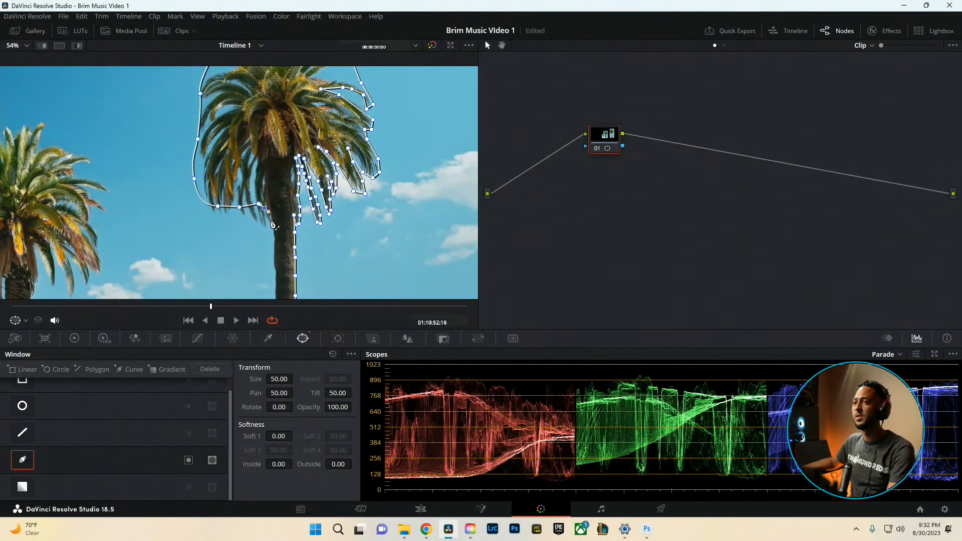
Bring the curve window down the trunk's left edge to the grass and close it at the starting point
scroll(277, 240, "down", 2)
left_click_drag(271, 255, 276, 140)
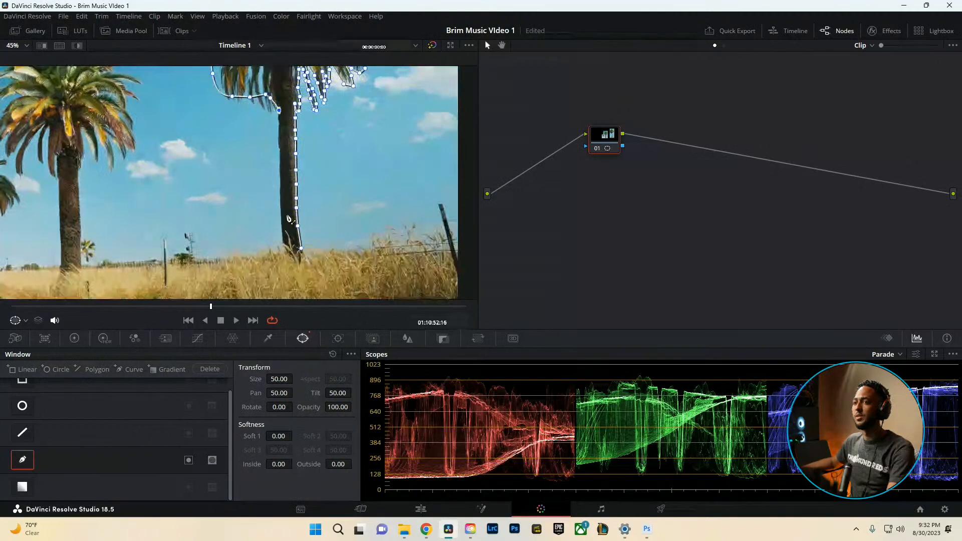
left_click(285, 245)
left_click(301, 247)
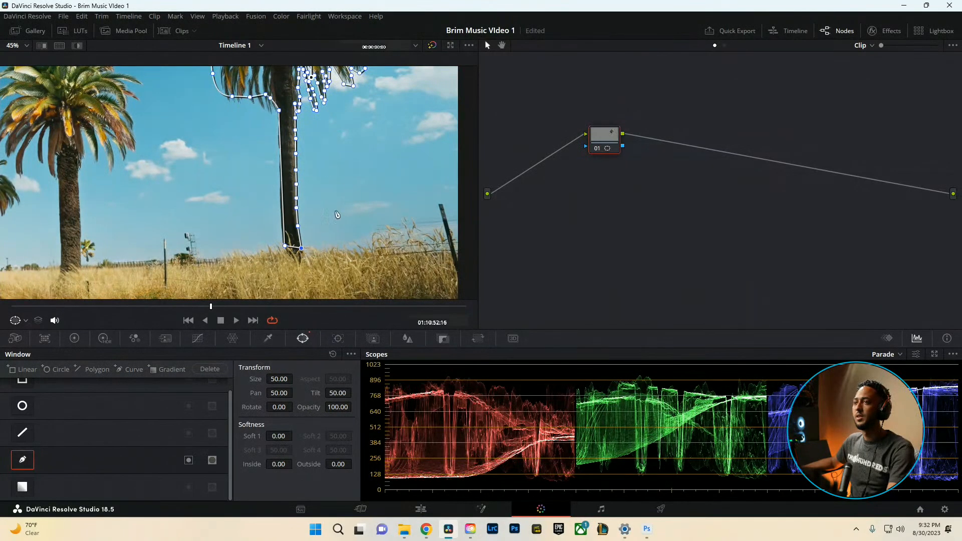
Add an alpha output to the node graph and connect node 01's key output to it
scroll(298, 147, "down", 2)
left_click_drag(298, 148, 276, 231)
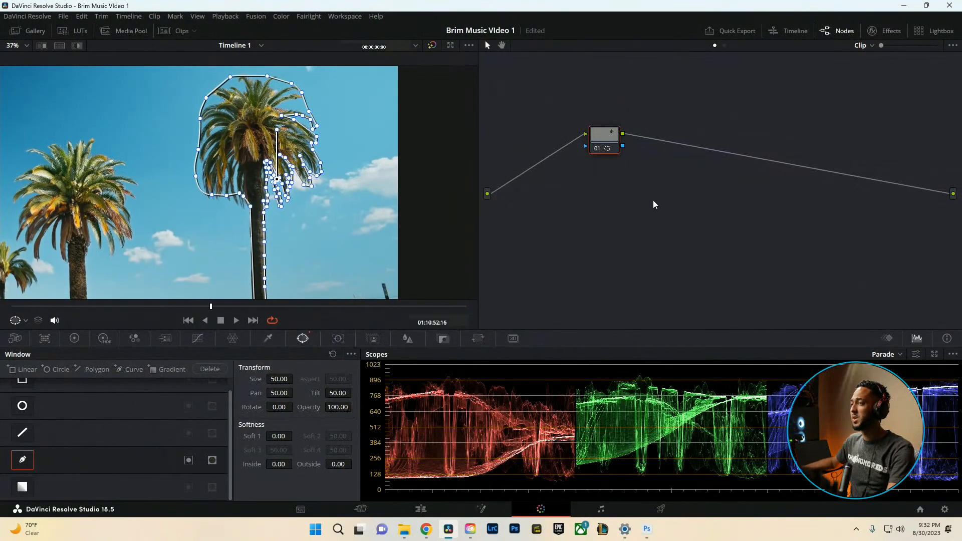
right_click(635, 175)
left_click(685, 215)
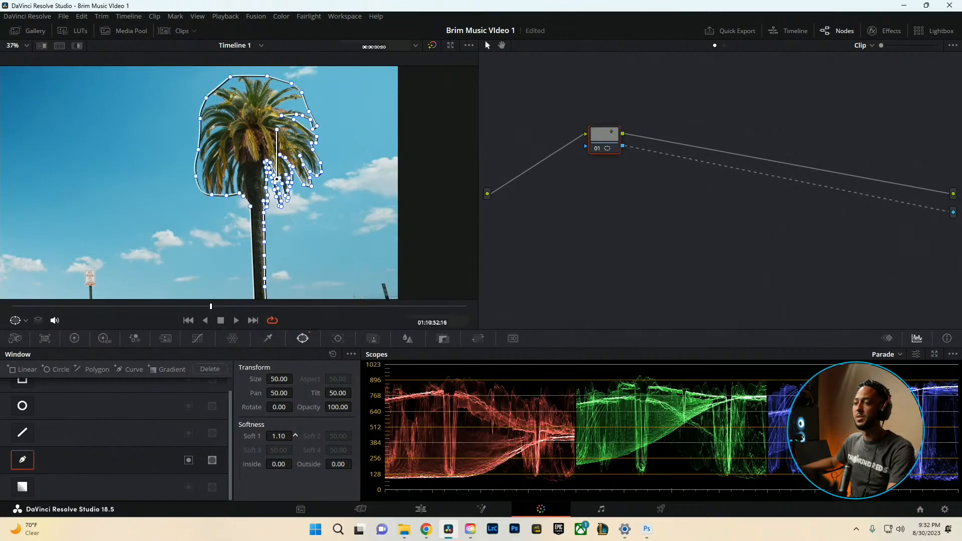
Set the curve window's Soft 1 to 0.24 and play the composited palm full screen
left_click_drag(278, 436, 289, 436)
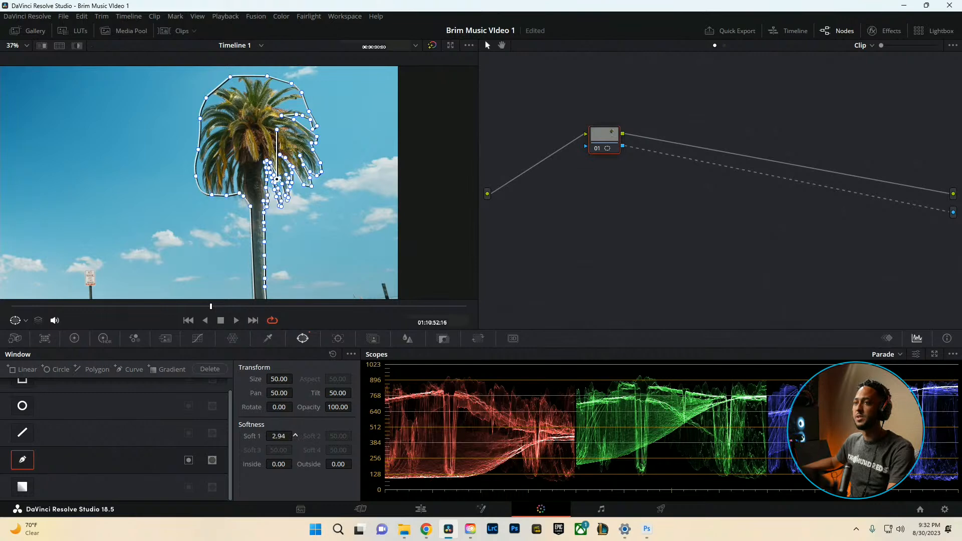
left_click(420, 509)
left_click(541, 509)
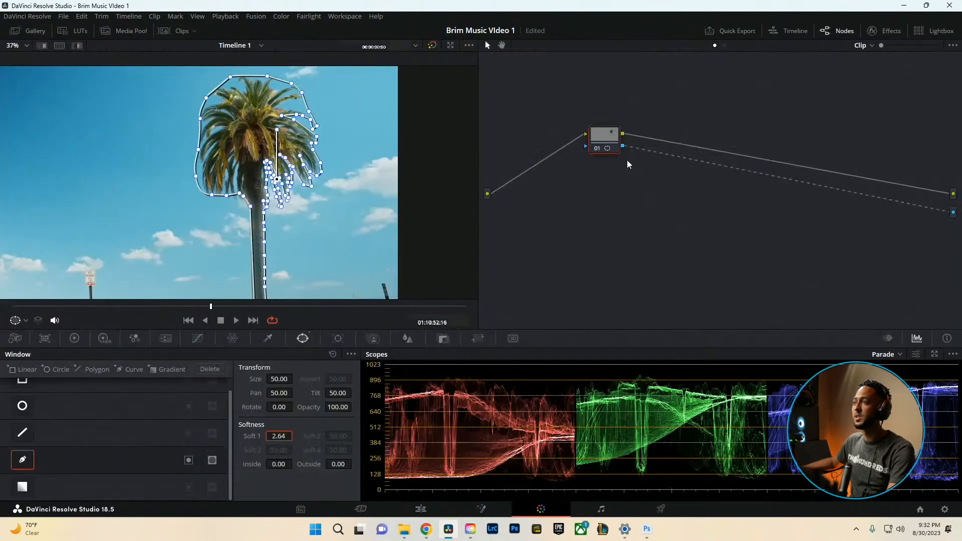
left_click_drag(278, 435, 268, 436)
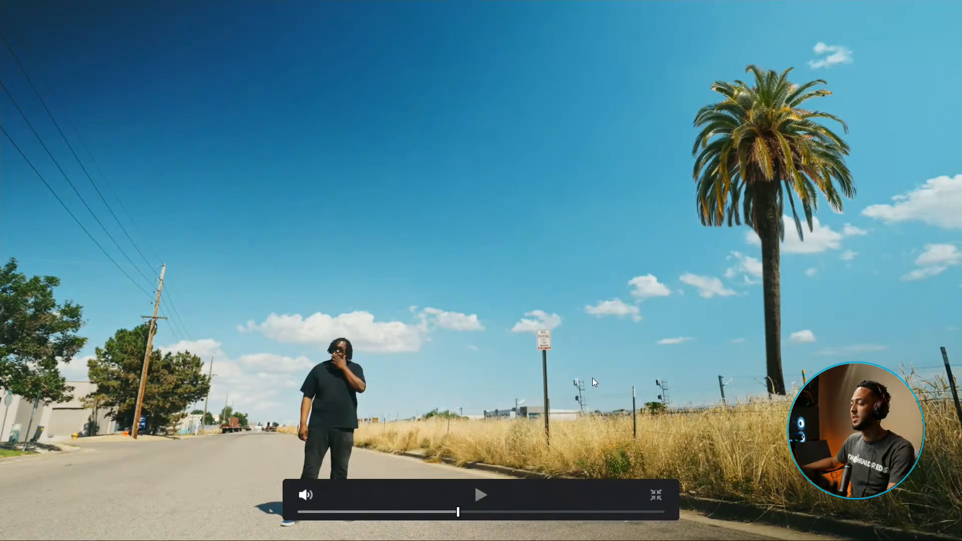
key("space")
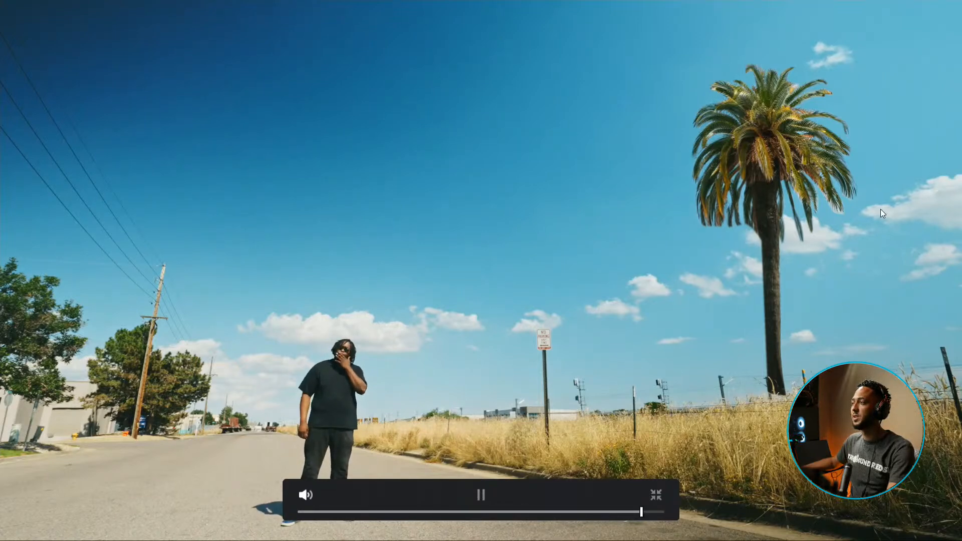
key("space")
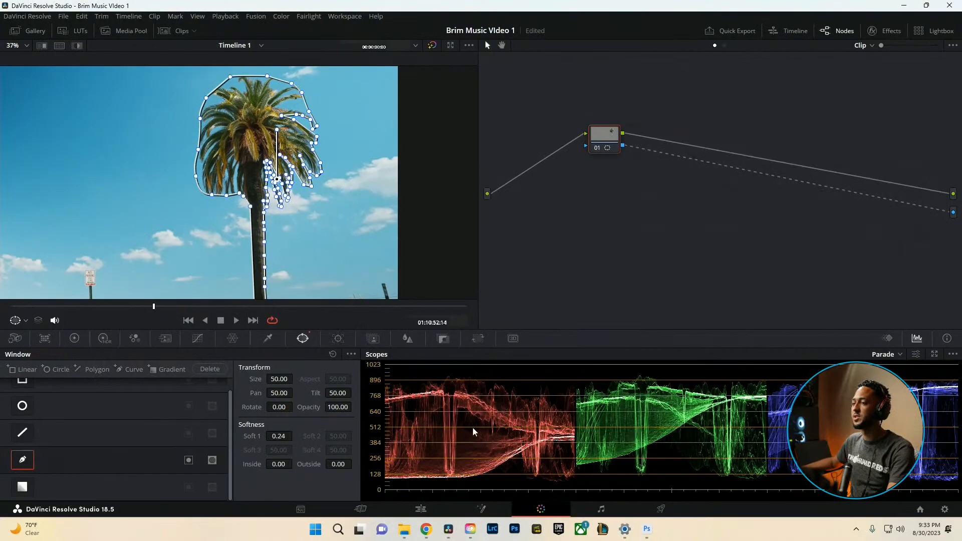
On the Edit page, extend the start of the masked palm image clip on V2 further back over C2961.MP4
key("shift+4")
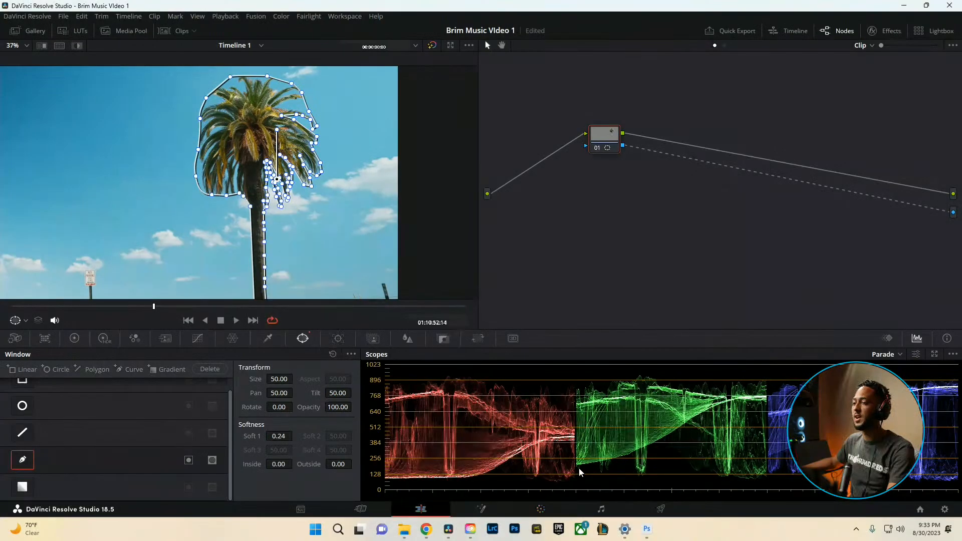
left_click_drag(554, 449, 347, 448)
scroll(545, 425, "down", 3)
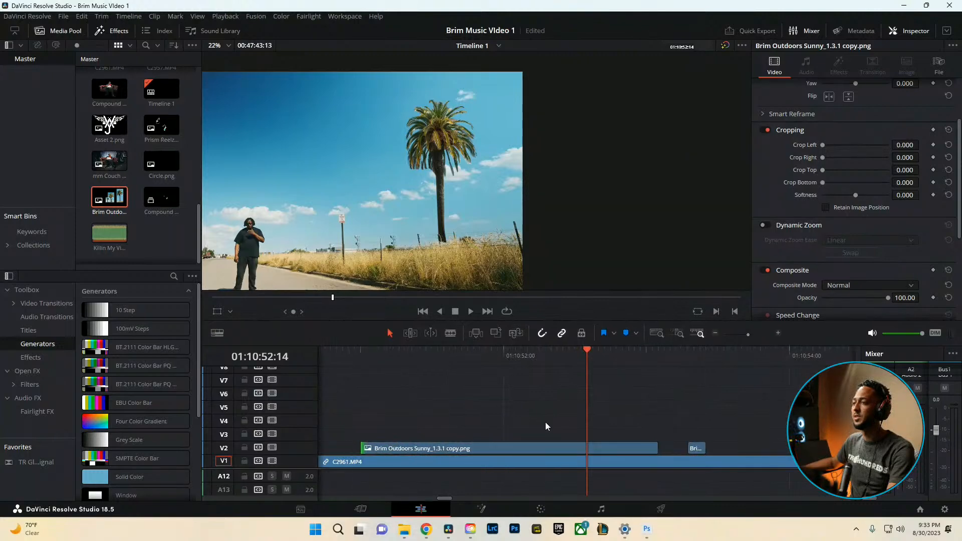
left_click_drag(537, 358, 604, 363)
scroll(529, 382, "down", 4)
left_click_drag(475, 448, 329, 438)
scroll(520, 443, "down", 4)
Play the masked palm composite full screen from within the extended V2 clip
left_click_drag(482, 365, 504, 363)
key("ctrl+f")
key("space")
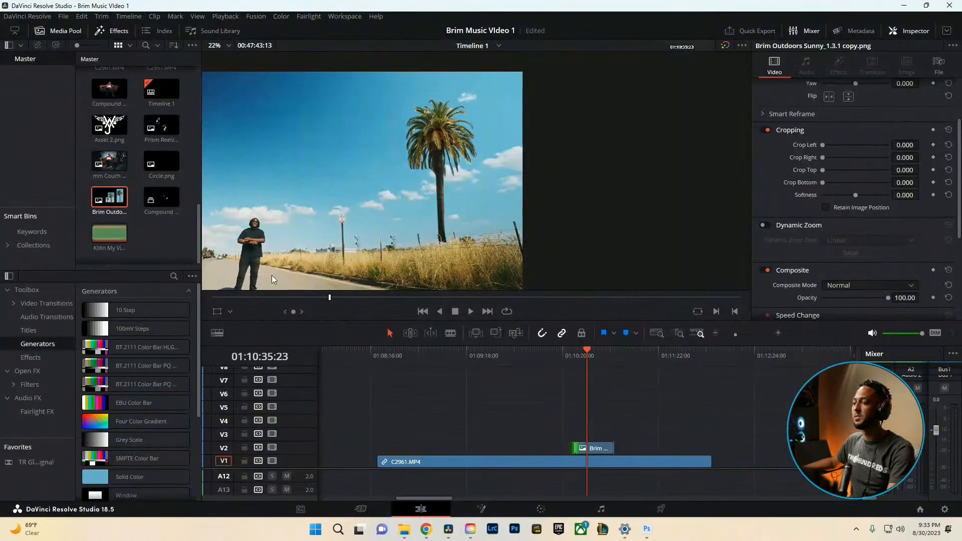
Add the unmasked Brim Outdoors Sunny_1.3.1 copy.png to V4 near the start of C2961.MP4 and extend both of its ends
left_click_drag(109, 197, 417, 422)
left_click(409, 362)
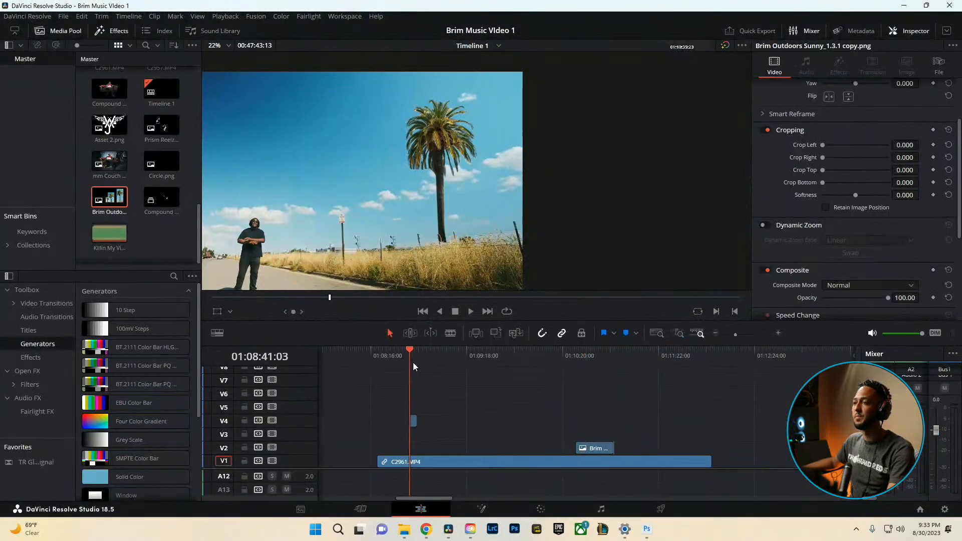
key("ctrl+equal")
left_click_drag(592, 421, 499, 416)
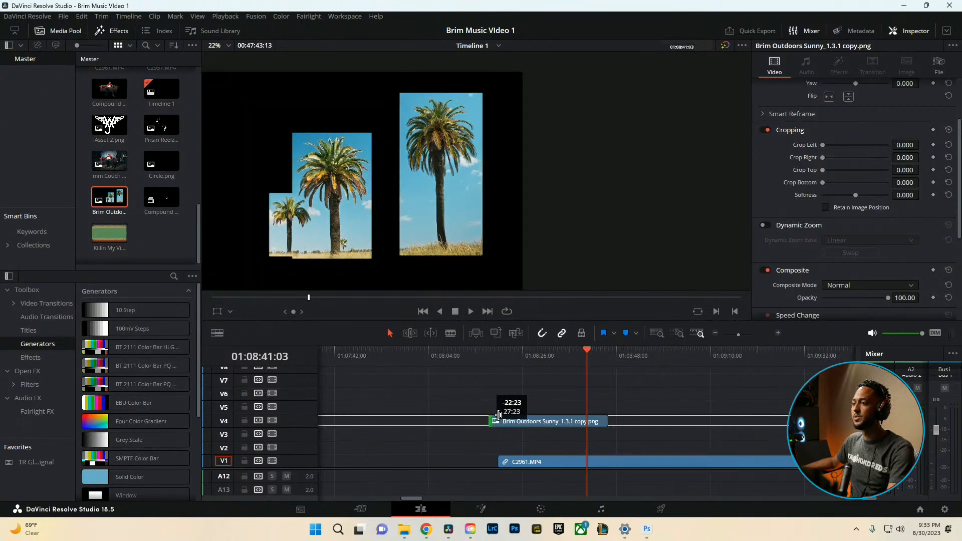
left_click_drag(606, 421, 789, 419)
key("ctrl+minus")
Play and scrub through the three-palm composite full screen from the start of C2961.MP4
left_click_drag(584, 356, 561, 355)
key("ctrl+f")
key("space")
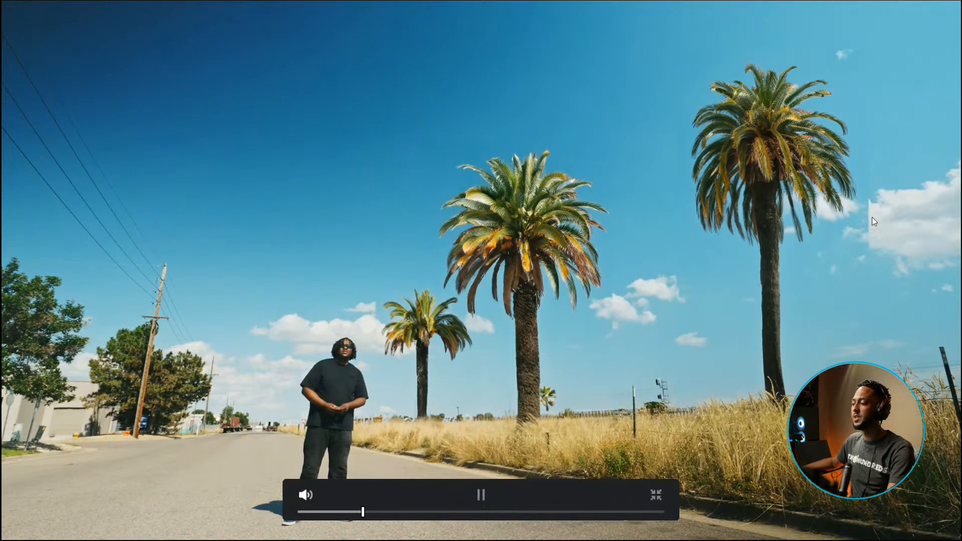
key("ctrl+f")
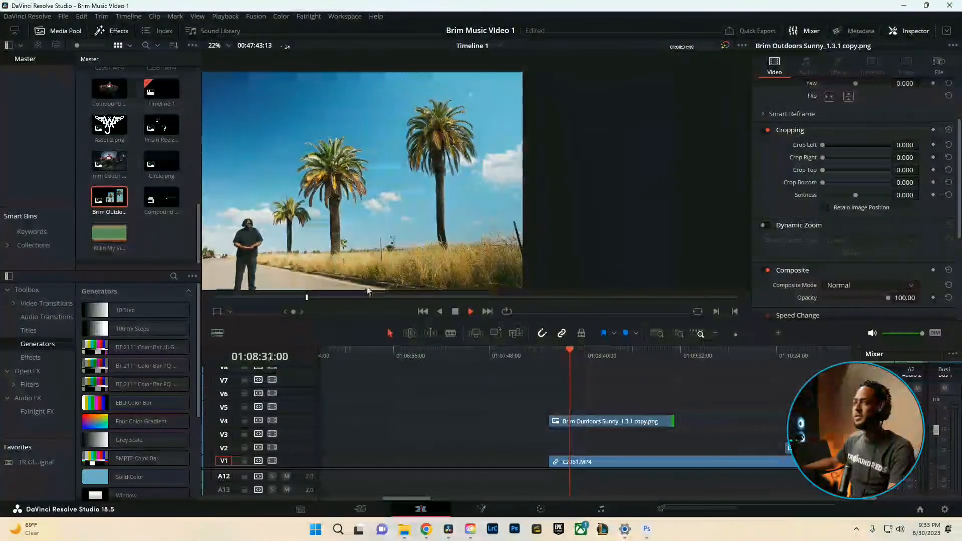
key("space")
key("ctrl+f")
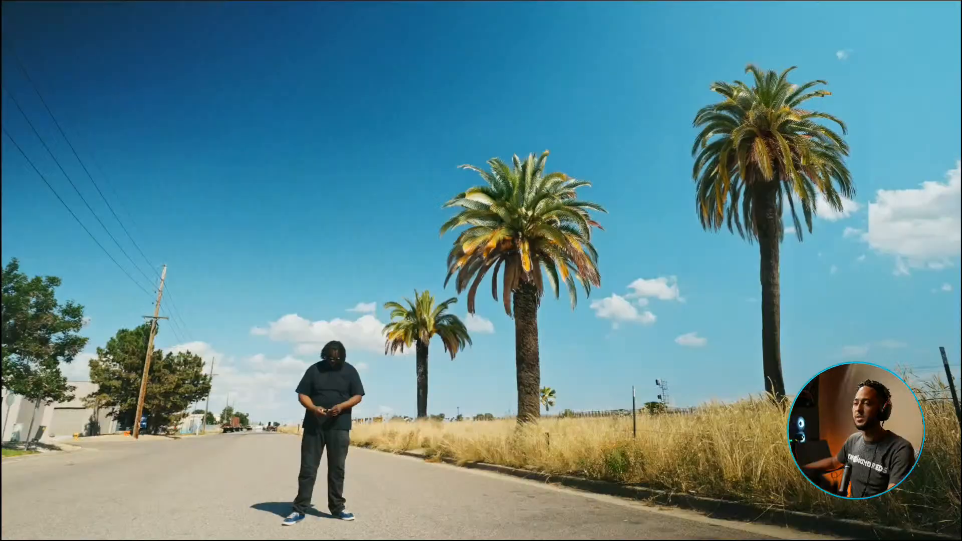
key("space")
left_click_drag(437, 512, 352, 517)
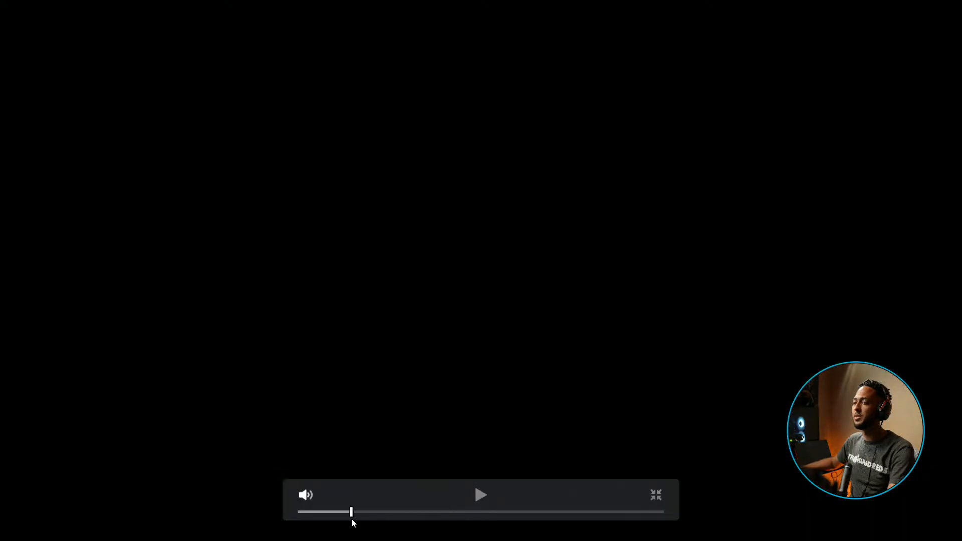
key("ctrl+f")
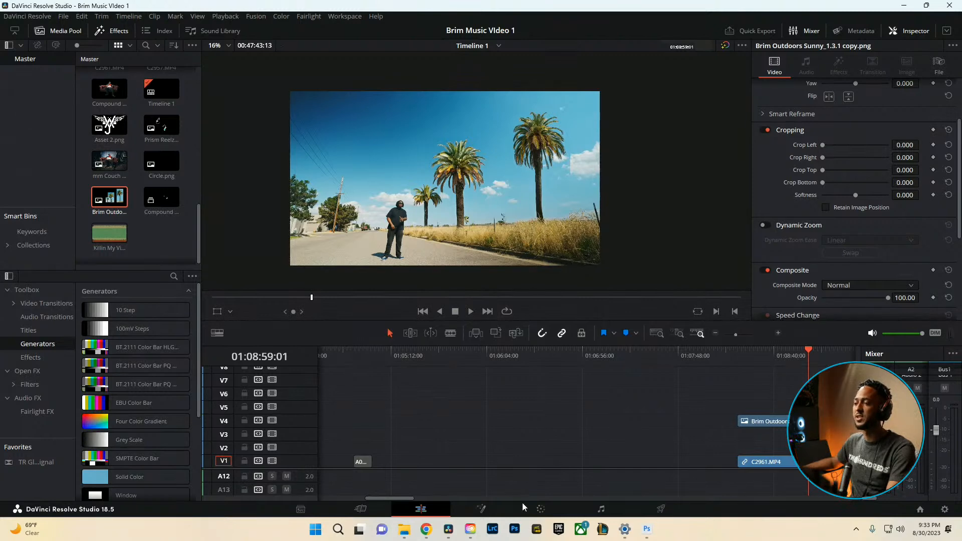
Move the playhead back to the red-background shot near the beginning of the timeline and zoom in on its clips
scroll(521, 208, "up", 3)
scroll(521, 207, "down", 2)
scroll(496, 415, "down", 3)
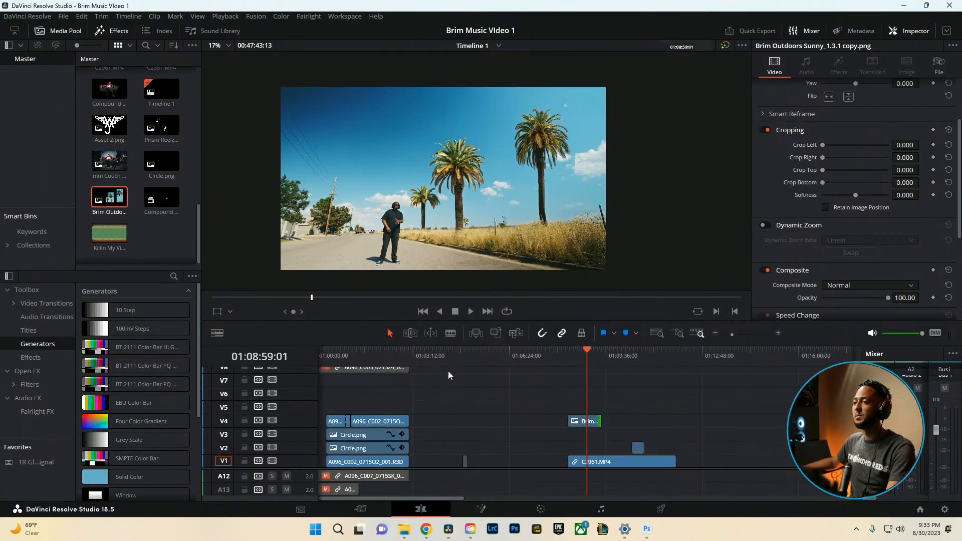
left_click_drag(359, 358, 369, 362)
scroll(405, 434, "up", 2)
scroll(494, 420, "up", 1)
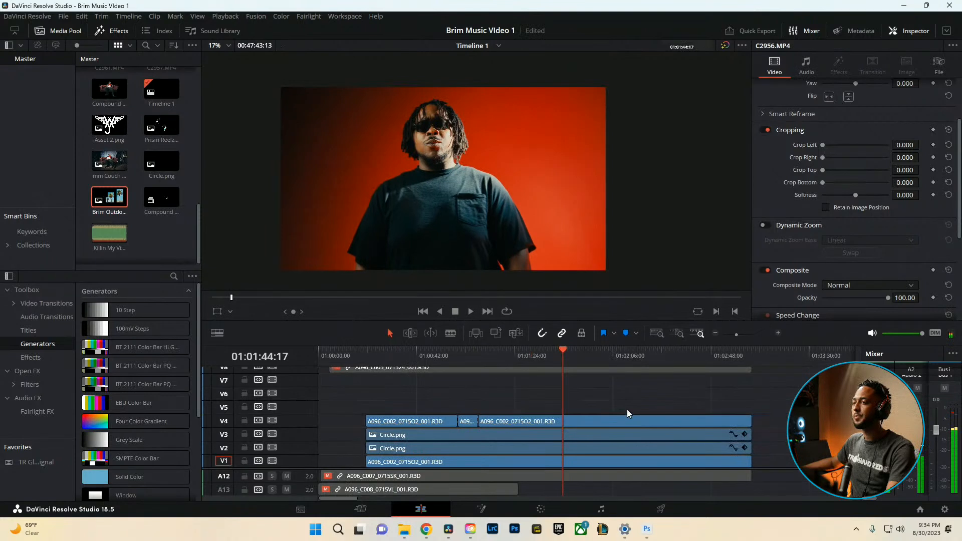
Move the playhead to about 01:01:08:14 and enable the A096_C003 clip on V8 to preview that take
left_click_drag(497, 351, 478, 356)
scroll(486, 413, "up", 3)
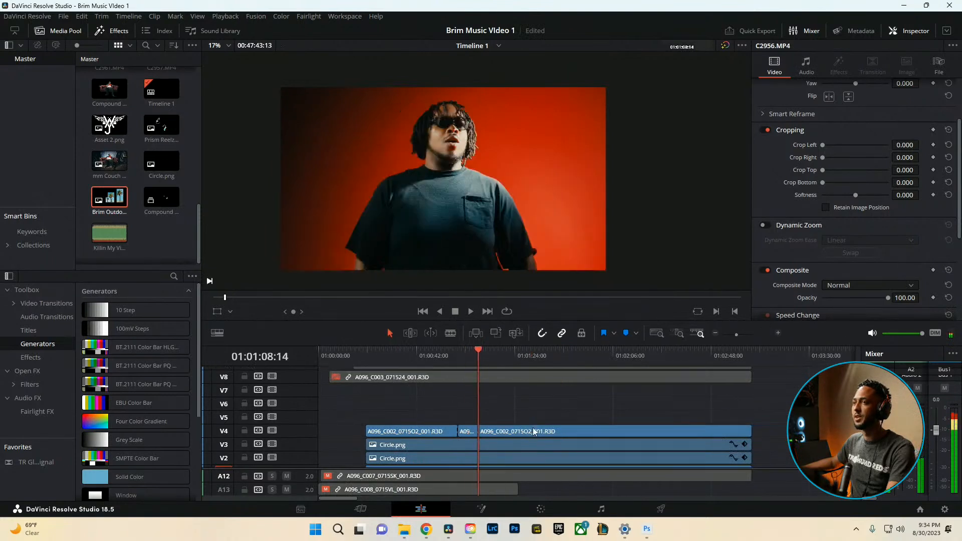
scroll(495, 421, "up", 2)
scroll(514, 440, "down", 5)
scroll(521, 421, "up", 2)
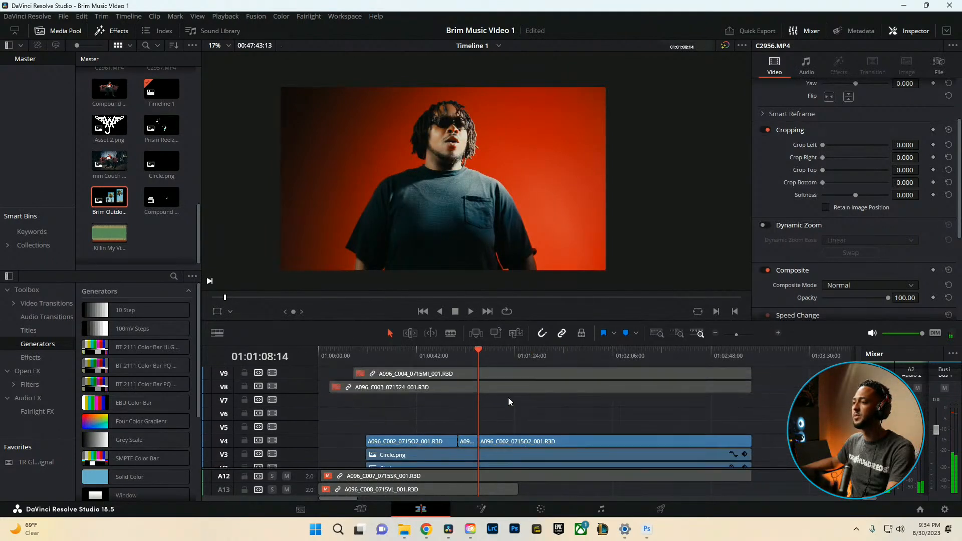
left_click(521, 388)
key("d")
Enable the A096_C004_0715MI_001.R3D clip on V9 and disable the A096_C003 clip on V8
scroll(500, 389, "up", 3)
left_click(494, 413)
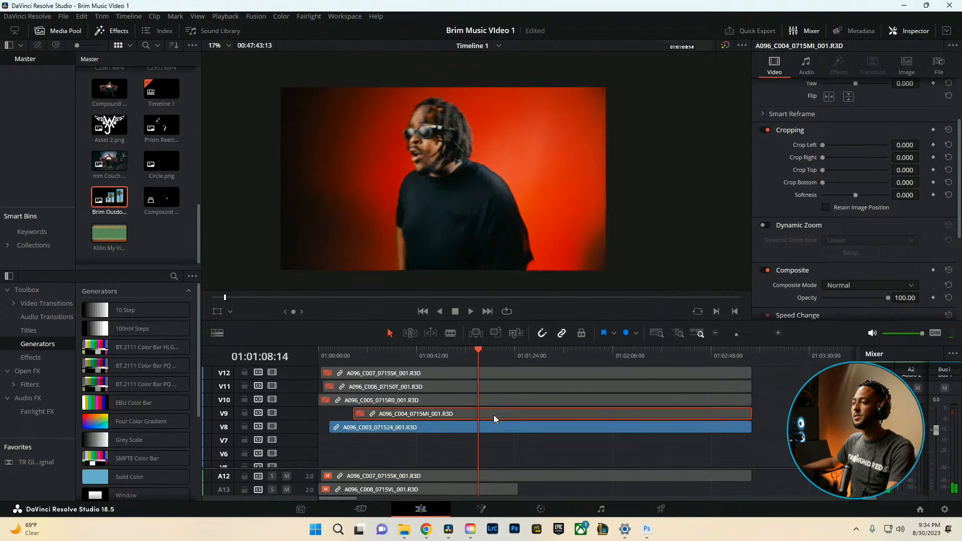
key("d")
left_click(493, 427)
key("d")
Disable the A096_C004 clip on V9 and enable the A096_C005 clip on V10
left_click(493, 414)
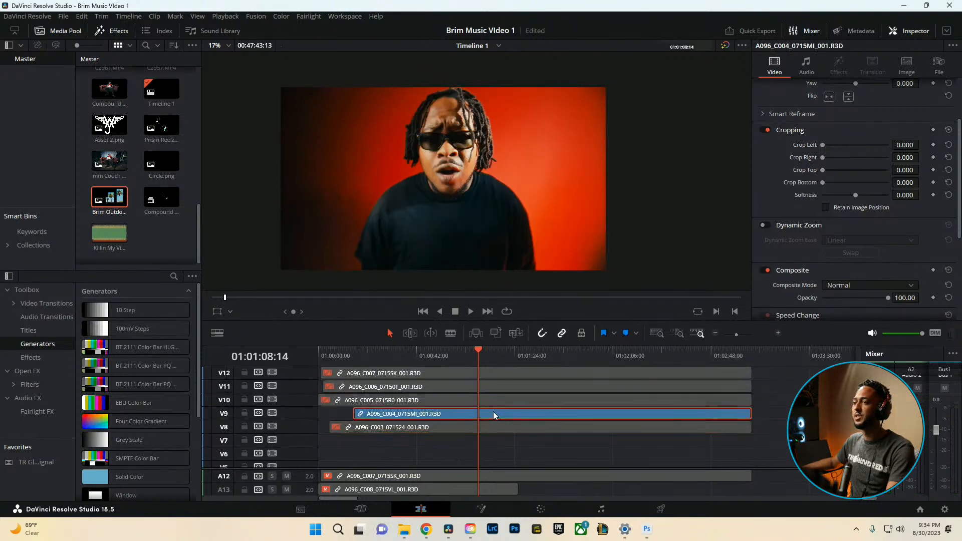
key("d")
left_click(488, 399)
key("d")
Scrub through the red-background profile shot on V10 and play it from about 01:01:09
scroll(528, 406, "up", 1)
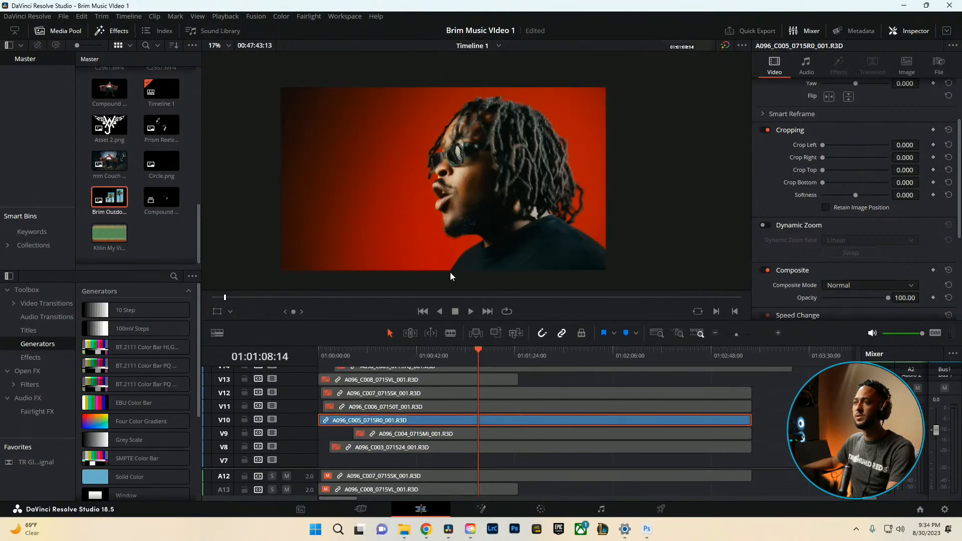
left_click_drag(225, 297, 359, 297)
scroll(460, 381, "down", 5)
scroll(445, 393, "up", 3)
left_click(337, 357)
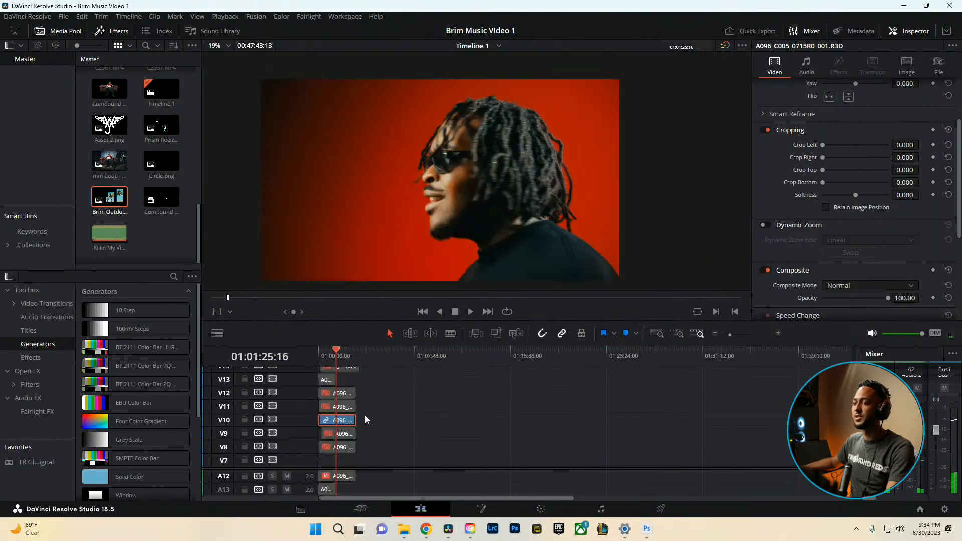
scroll(366, 416, "up", 3)
left_click_drag(458, 357, 441, 358)
key("space")
scroll(512, 250, "up", 2)
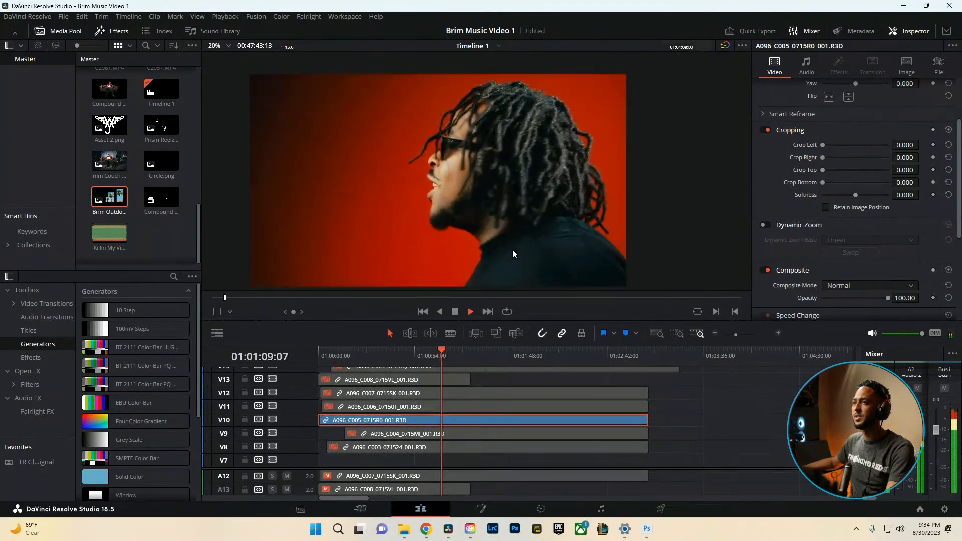
View the profile shot's node graph on the Color page and return to the Edit page
left_click(540, 509)
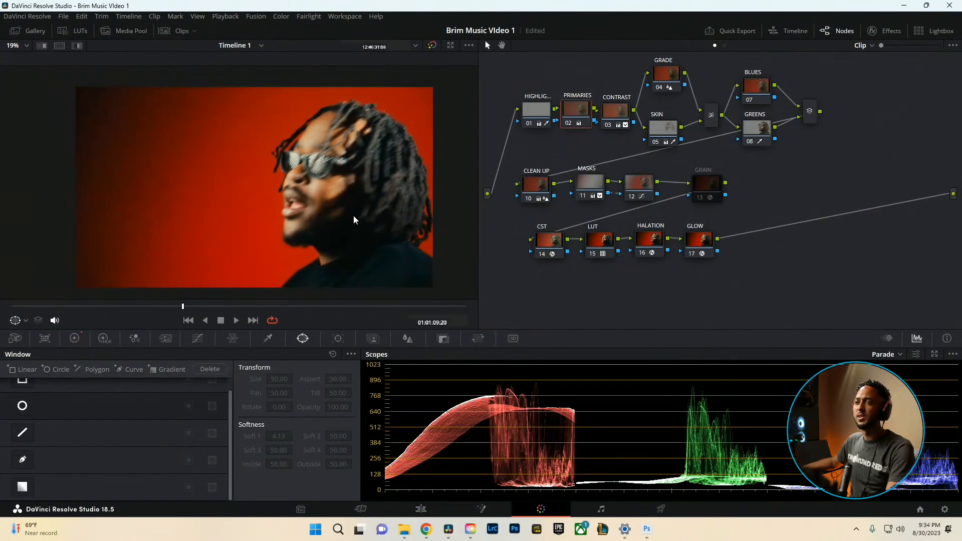
left_click(425, 529)
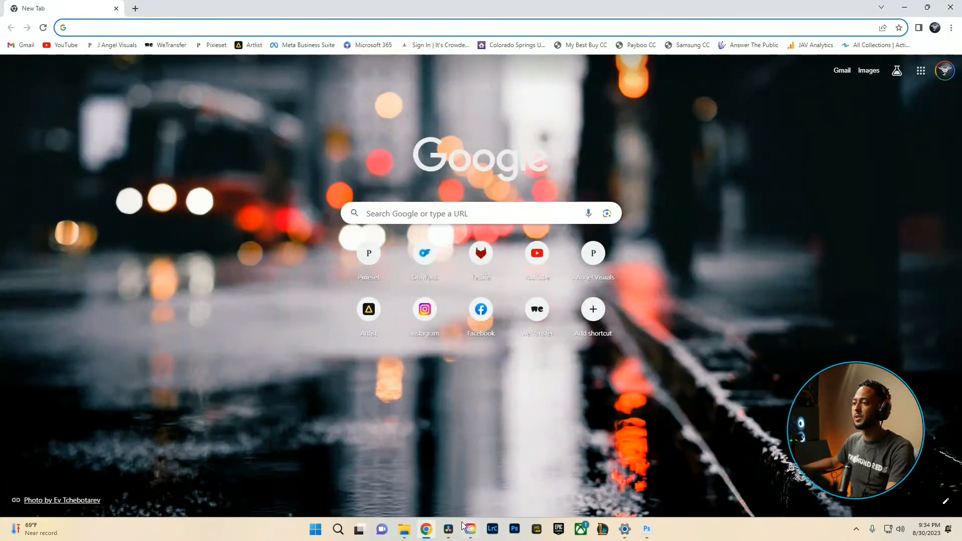
left_click(448, 528)
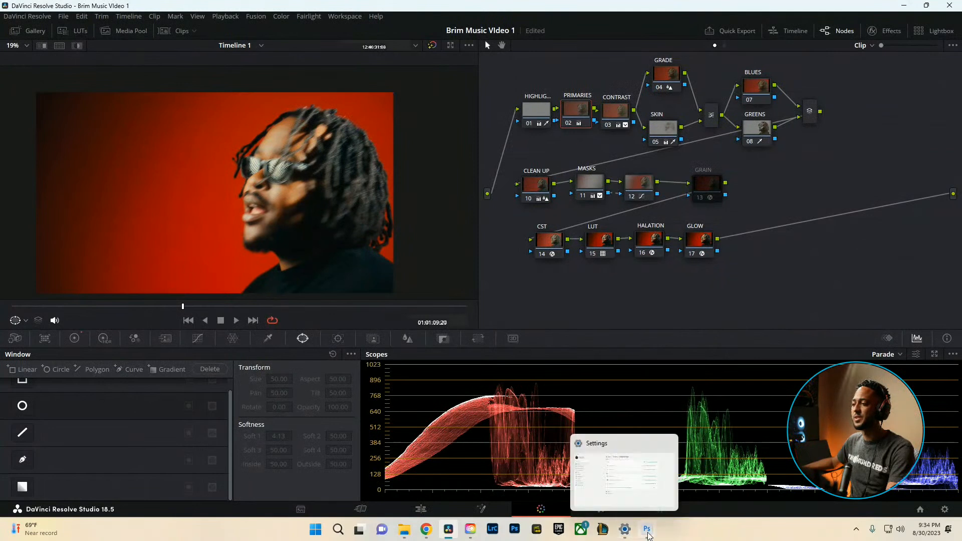
mouse_move(447, 535)
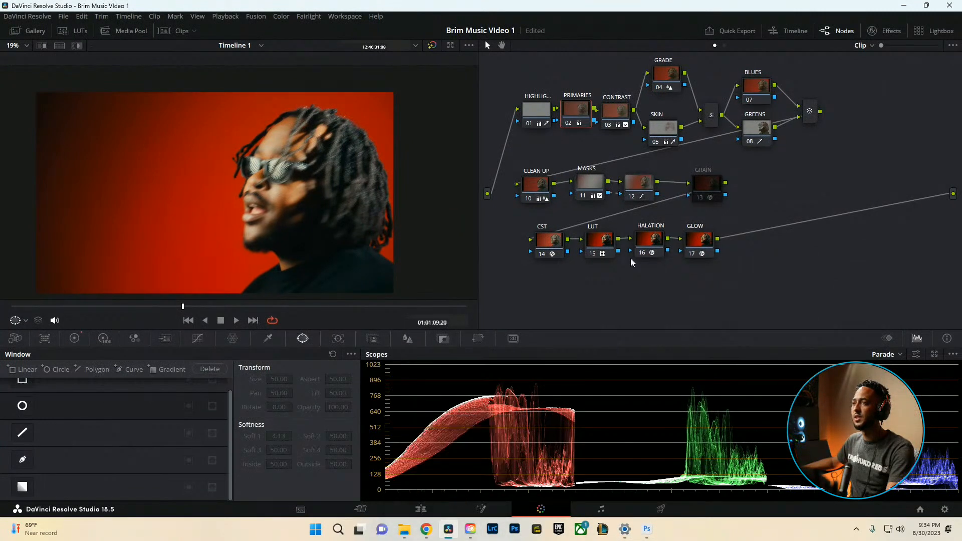
left_click(421, 509)
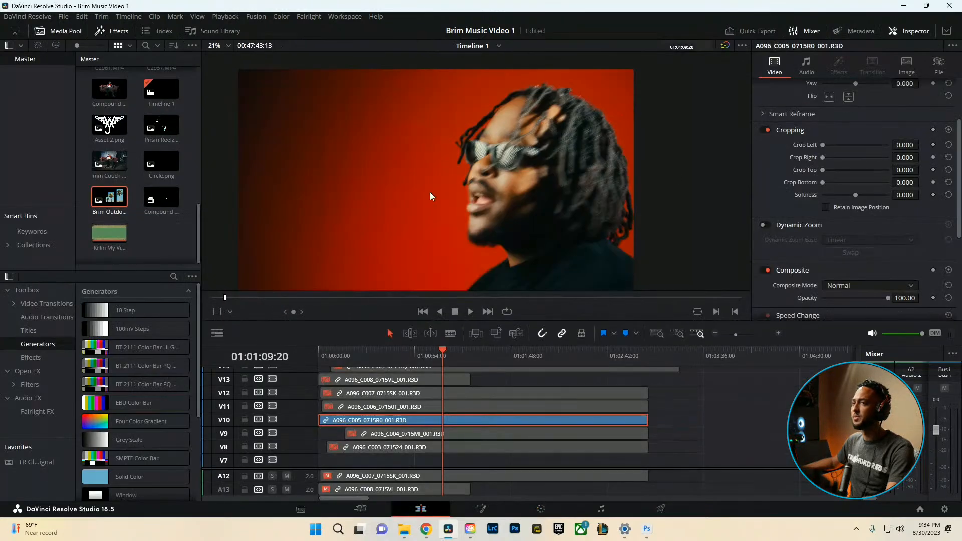
Add a Text+ title on a new V19 track above C2956.MP4, extending it from the timeline start to the end of that clip
scroll(390, 425, "up", 3)
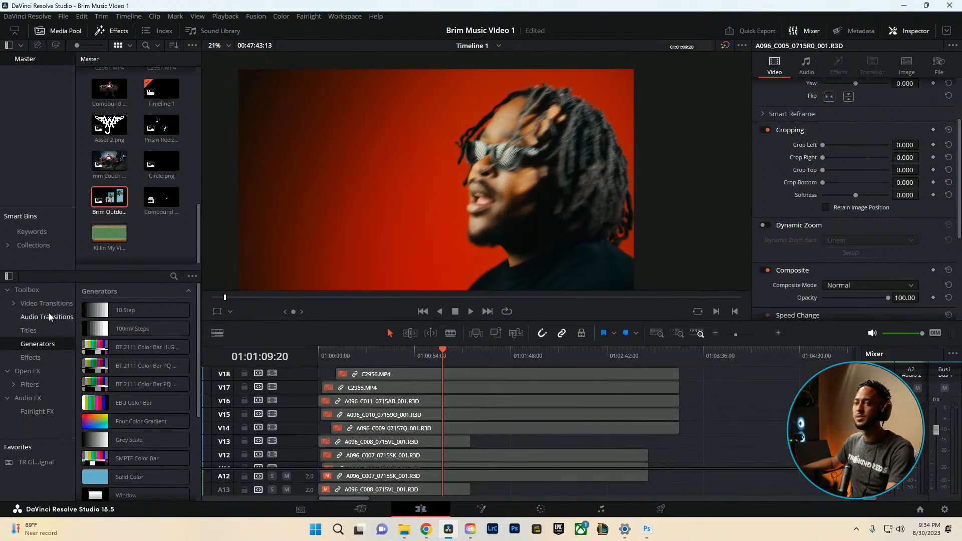
left_click(37, 332)
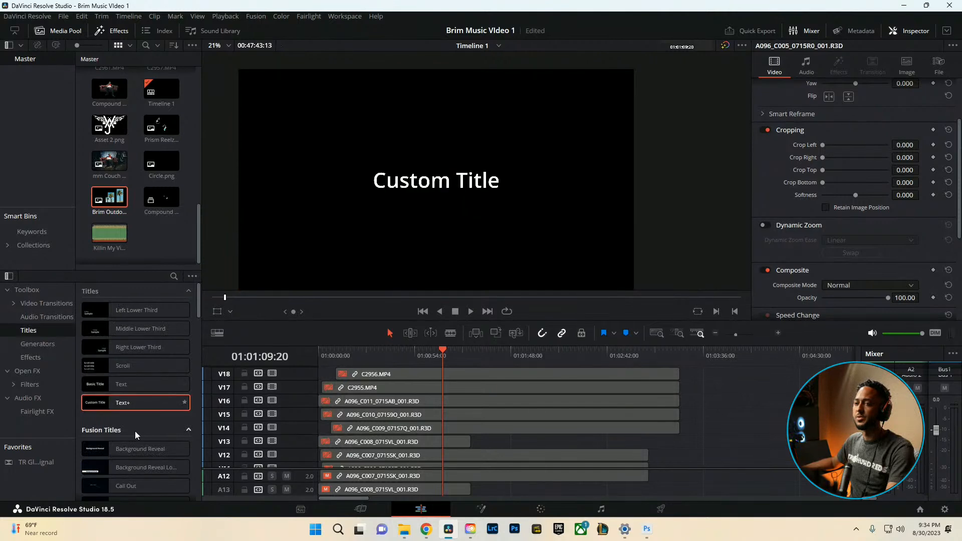
left_click_drag(135, 402, 322, 356)
left_click(376, 361)
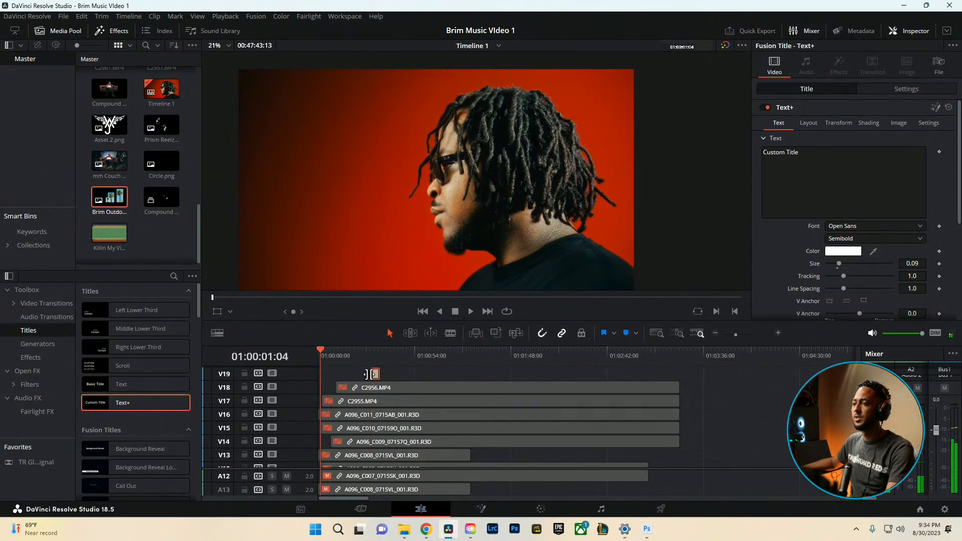
left_click_drag(371, 374, 684, 384)
Park the playhead at about 01:00:20:09 and replace the title's text with KILLIN
left_click(354, 356)
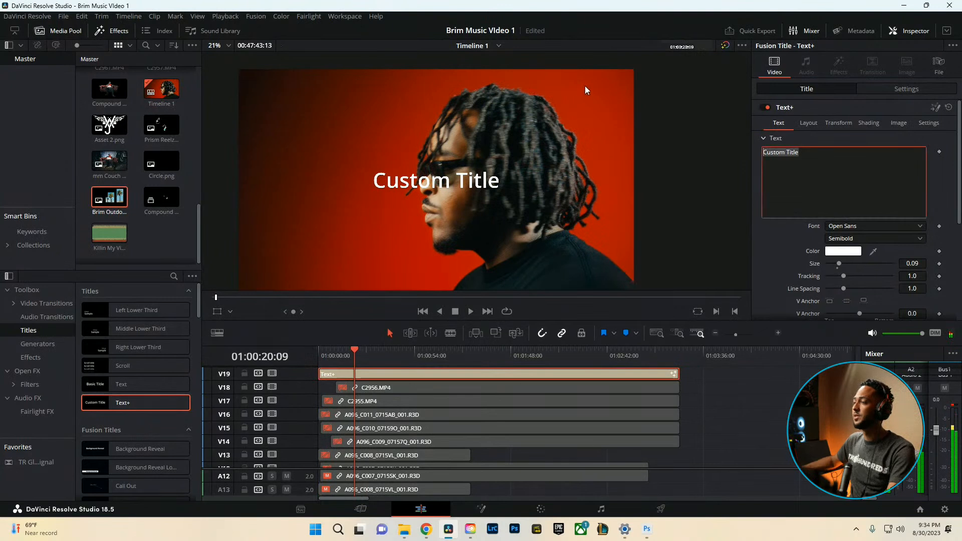
type("KILLIN ")
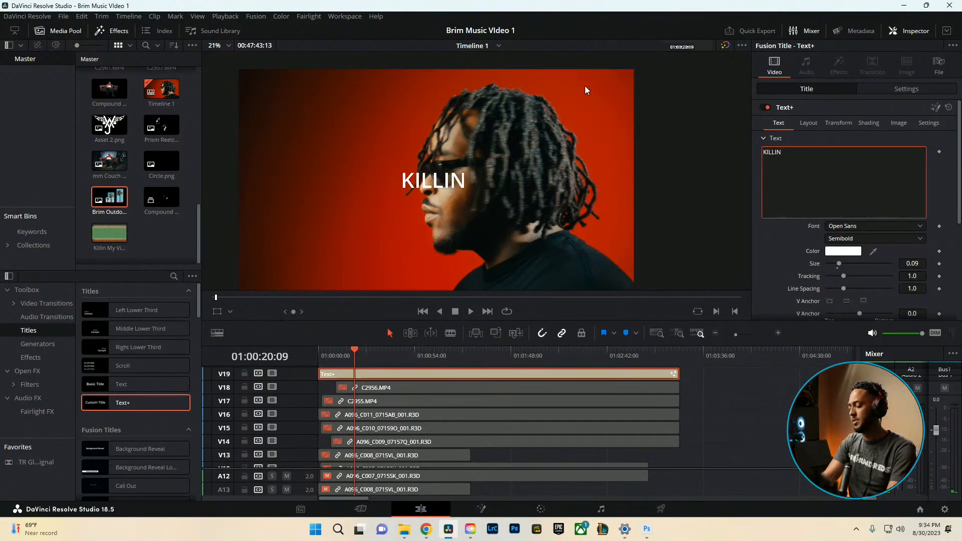
type("M")
key("BackSpace")
key("BackSpace")
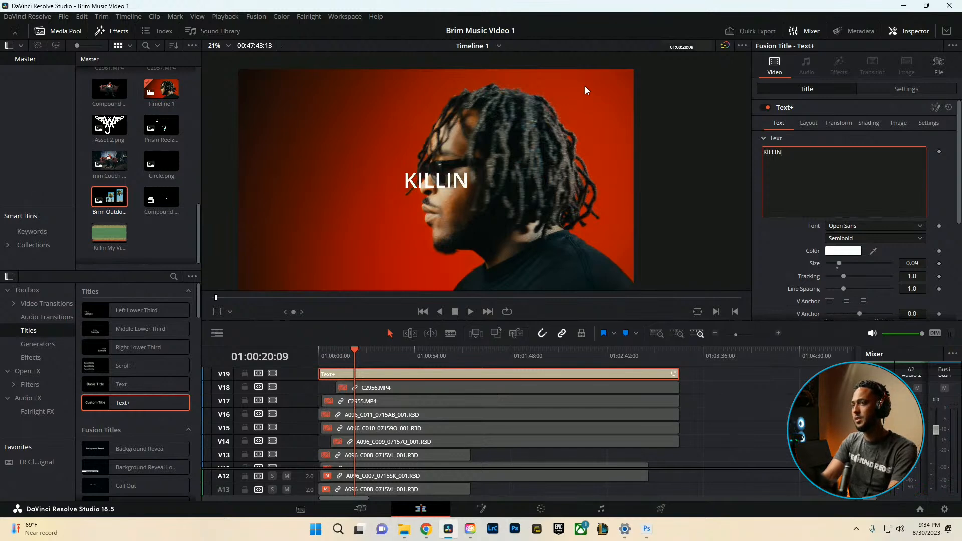
Set the KILLIN title's text color to black
left_click(843, 251)
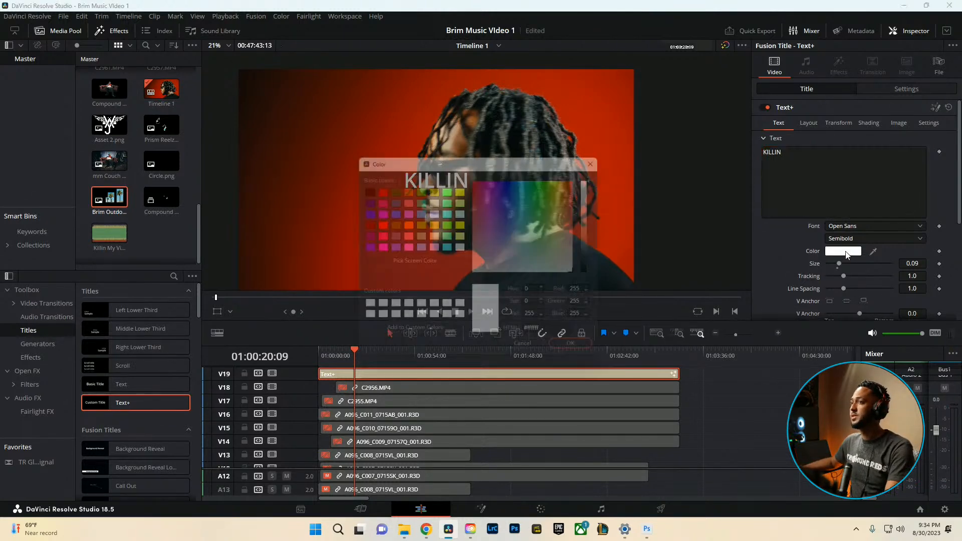
left_click(363, 188)
left_click(582, 352)
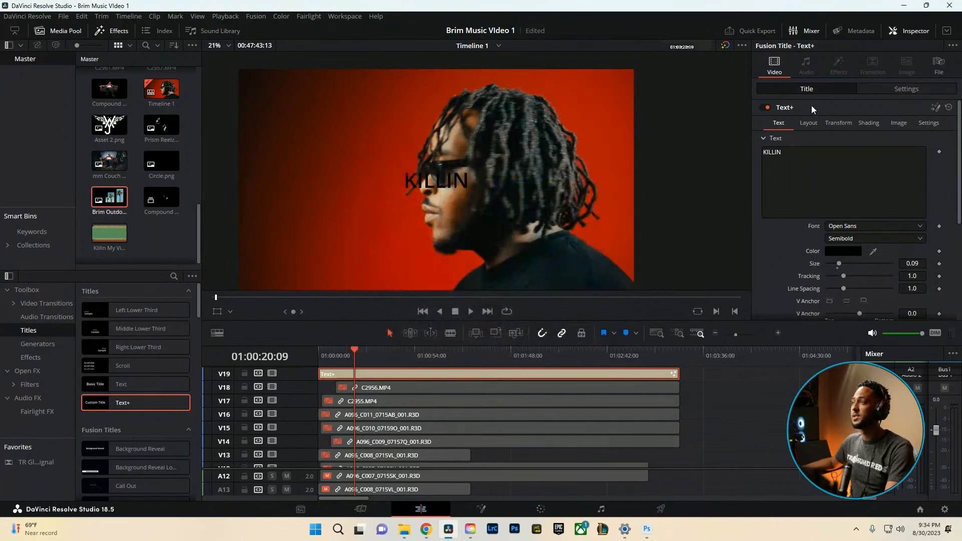
Set the title's text size to 0.2125 and move it into the empty red area above and in front of the man's face
left_click_drag(916, 264, 922, 264)
left_click_drag(911, 263, 901, 263)
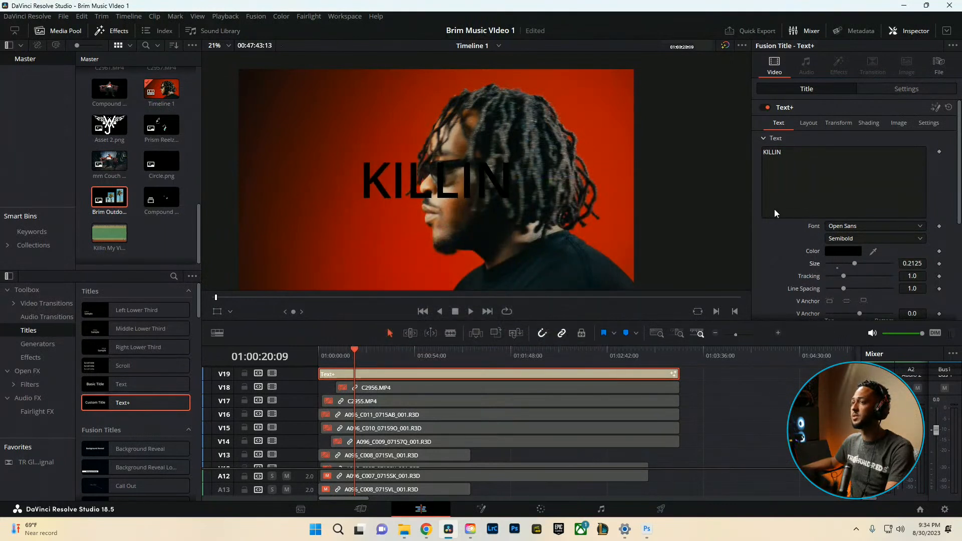
left_click(217, 311)
left_click_drag(450, 185, 360, 127)
Set the title's font to Impact, scale it to about 1.09, and lower it beside the man's face
left_click(879, 223)
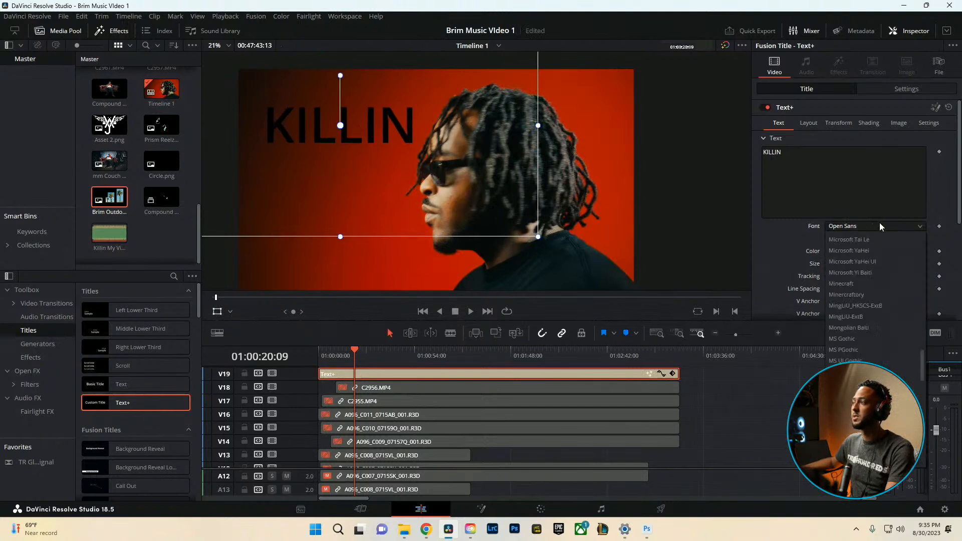
left_click(875, 225)
scroll(875, 226, "up", 10)
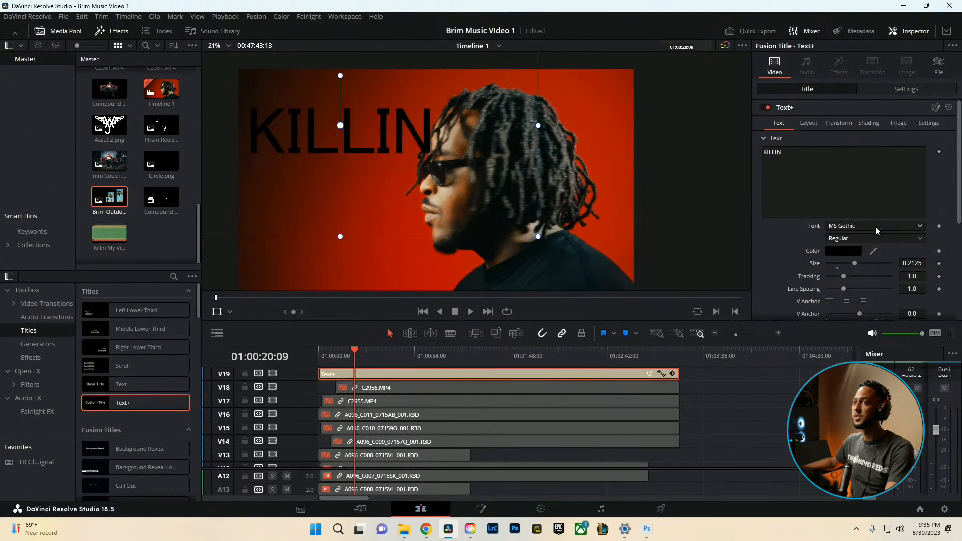
scroll(875, 226, "up", 6)
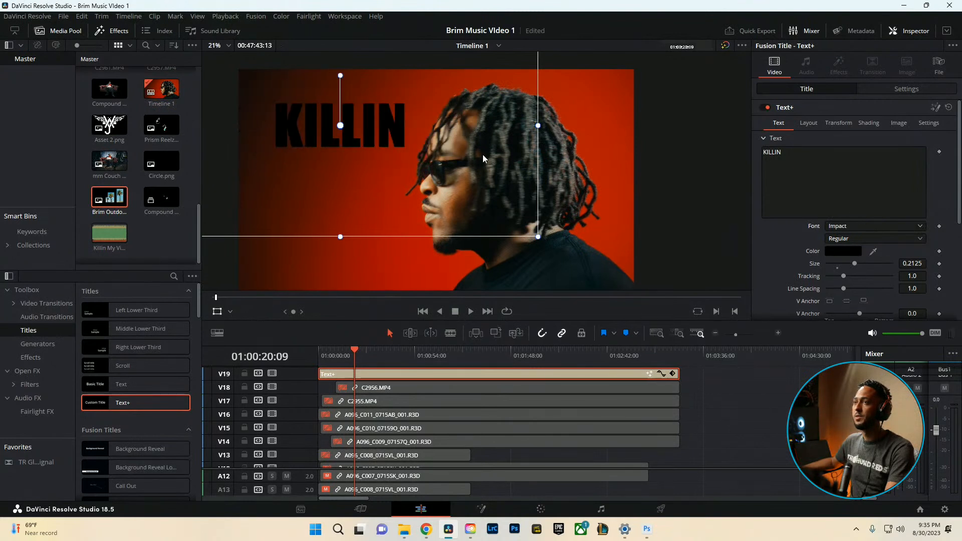
mouse_move(539, 240)
left_mouse_down()
mouse_move(597, 272)
mouse_move(539, 246)
left_mouse_up()
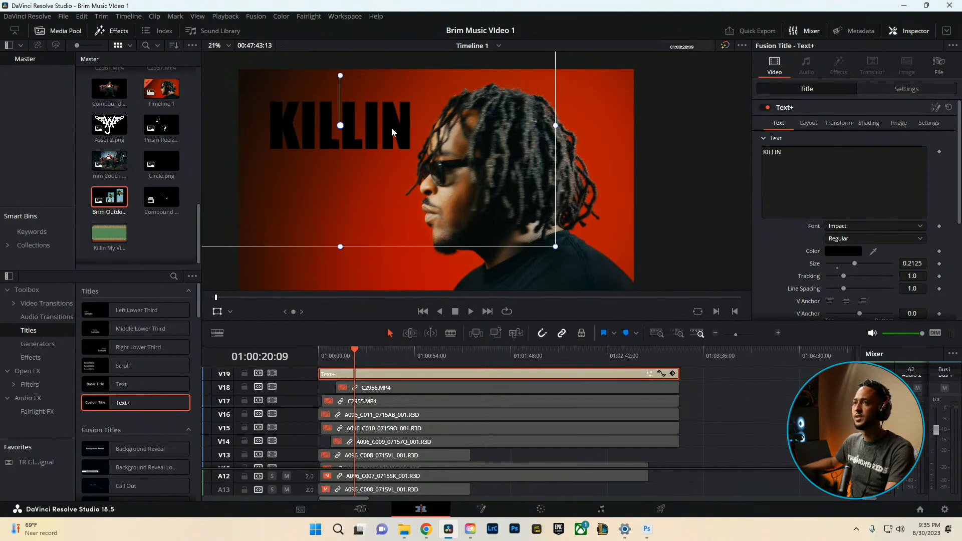
left_click_drag(392, 132, 367, 171)
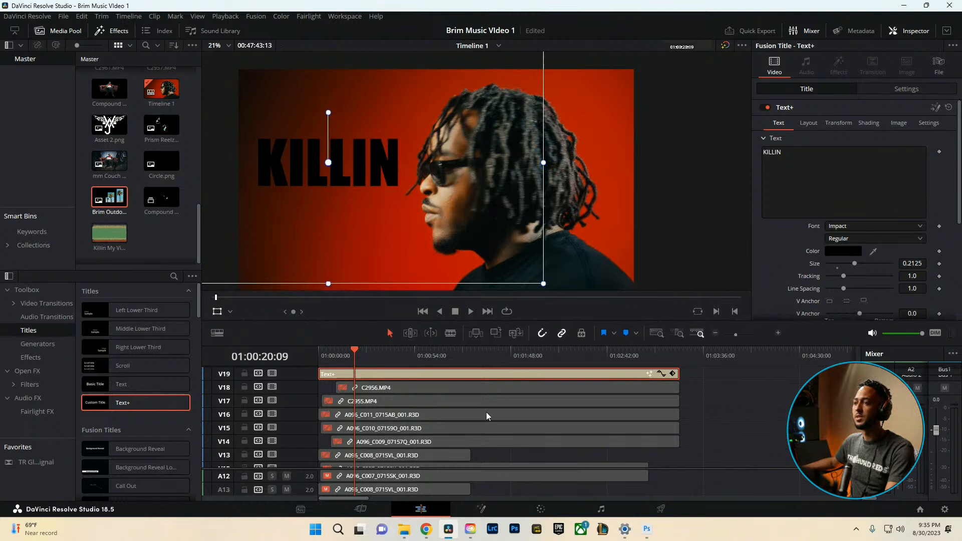
Duplicate the KILLIN title and park both Text+ clips past the end of the footage on V14 and V15
left_click_drag(492, 375, 540, 382)
key("ctrl+minus")
key("ctrl+minus")
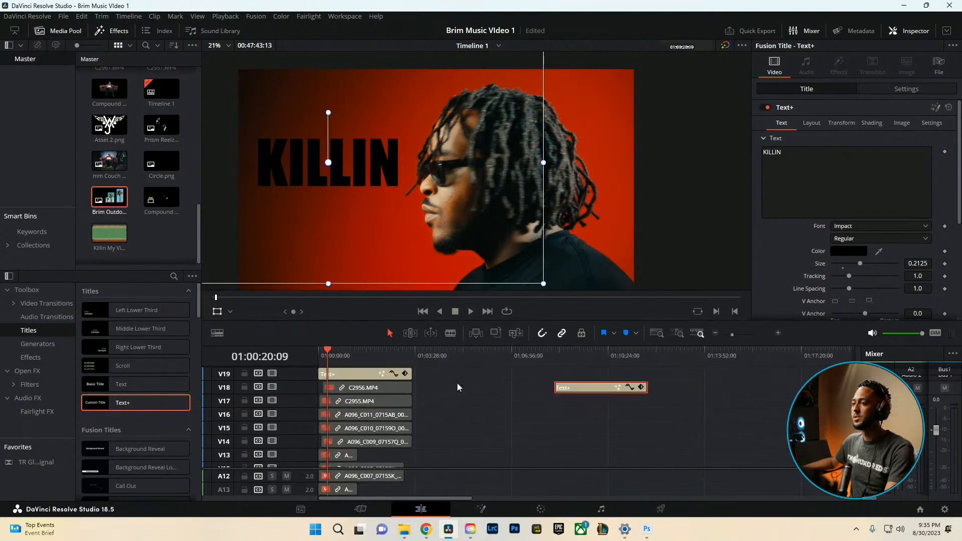
left_click_drag(461, 468, 461, 476)
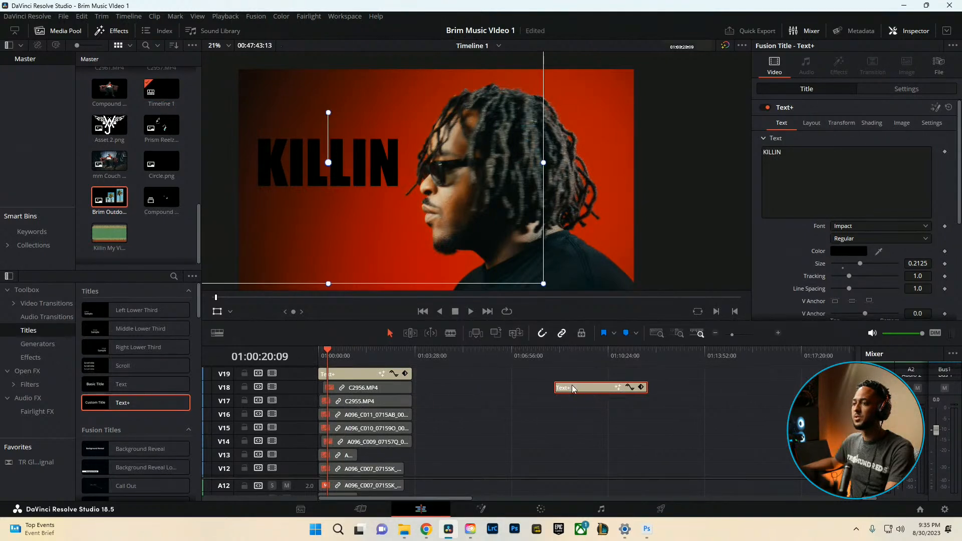
left_click_drag(590, 388, 350, 375)
scroll(402, 429, "down", 3)
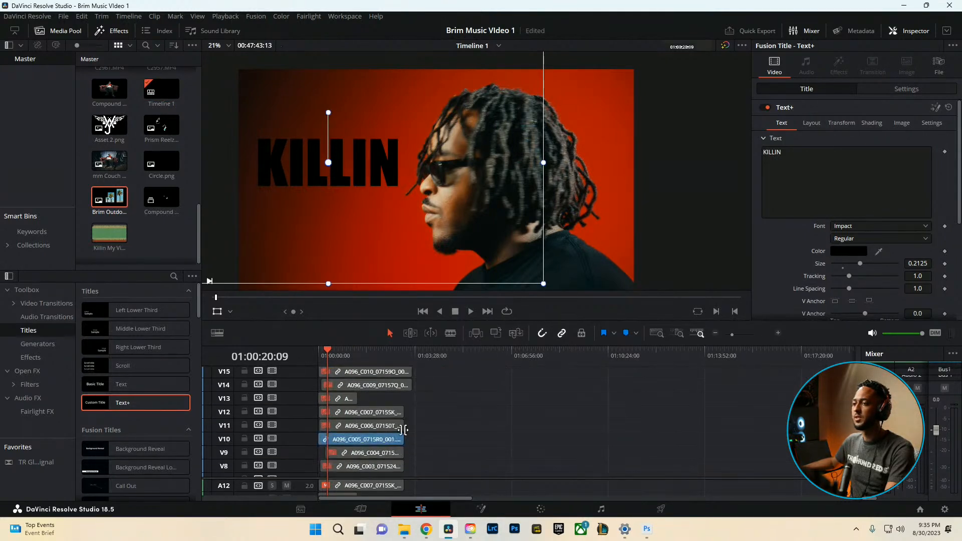
scroll(405, 419, "up", 3)
scroll(408, 416, "up", 1)
left_click_drag(432, 392, 485, 445)
Select the clips stacked on V11 and above and move them up four tracks, freeing V11 through V14 above the profile shot
scroll(424, 428, "down", 3)
left_click_drag(422, 431, 333, 384)
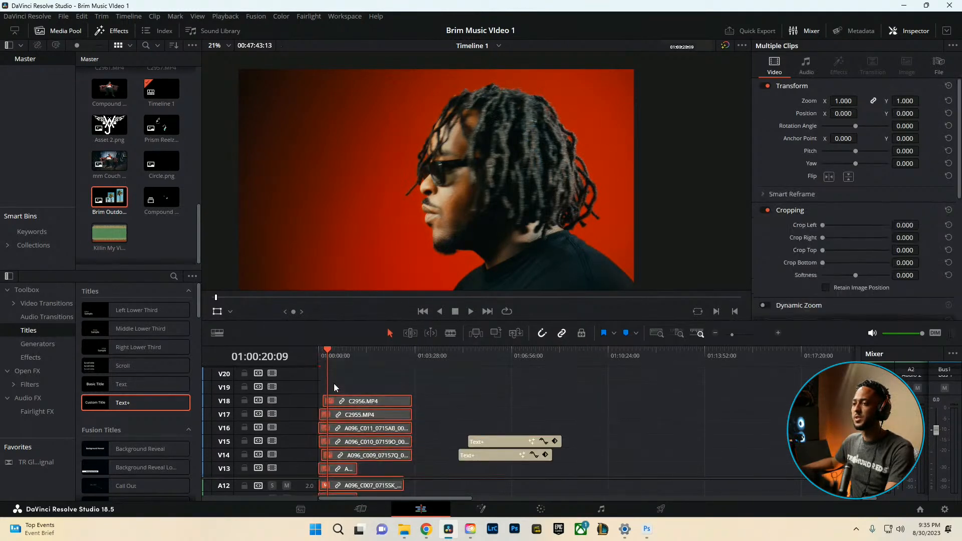
left_click(321, 354)
scroll(379, 411, "up", 8)
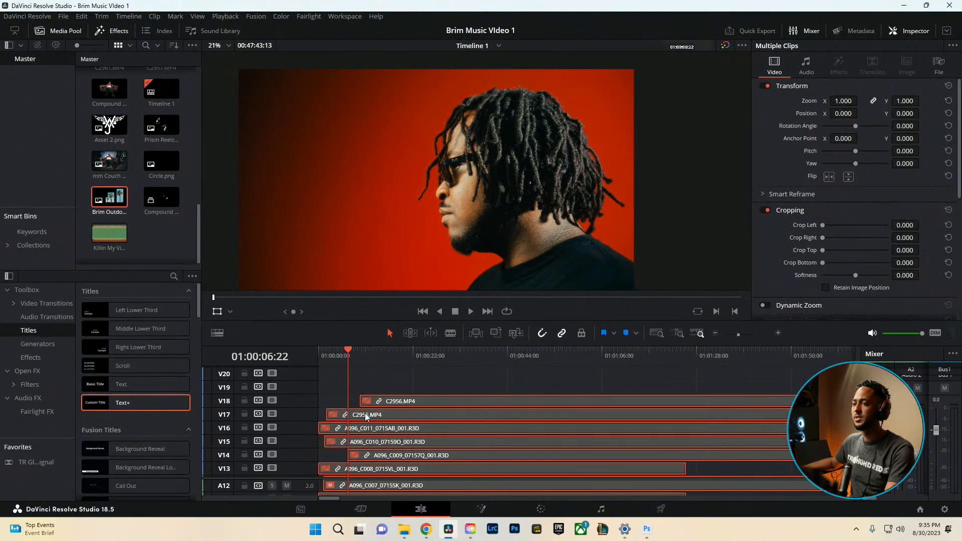
left_click(326, 359)
left_click(318, 358)
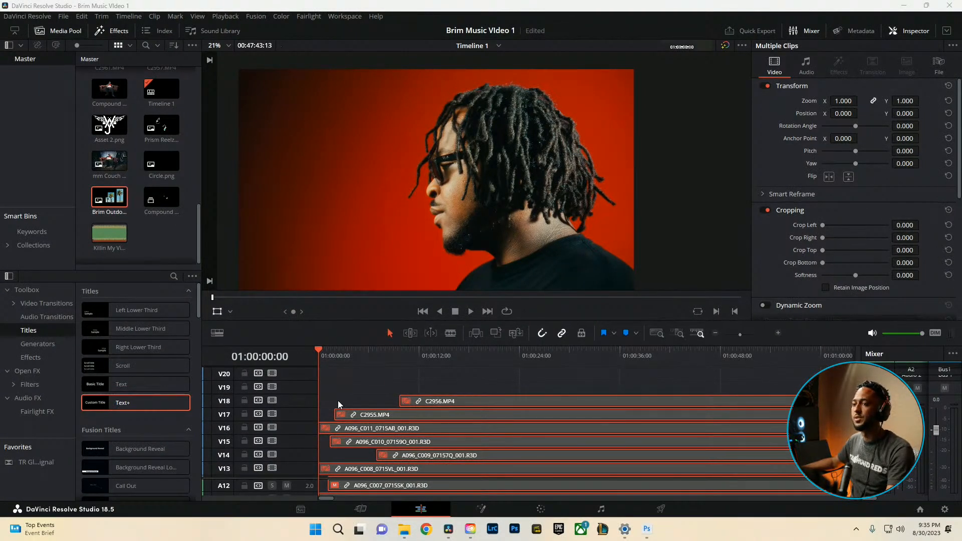
scroll(399, 446, "down", 5)
scroll(358, 454, "down", 3)
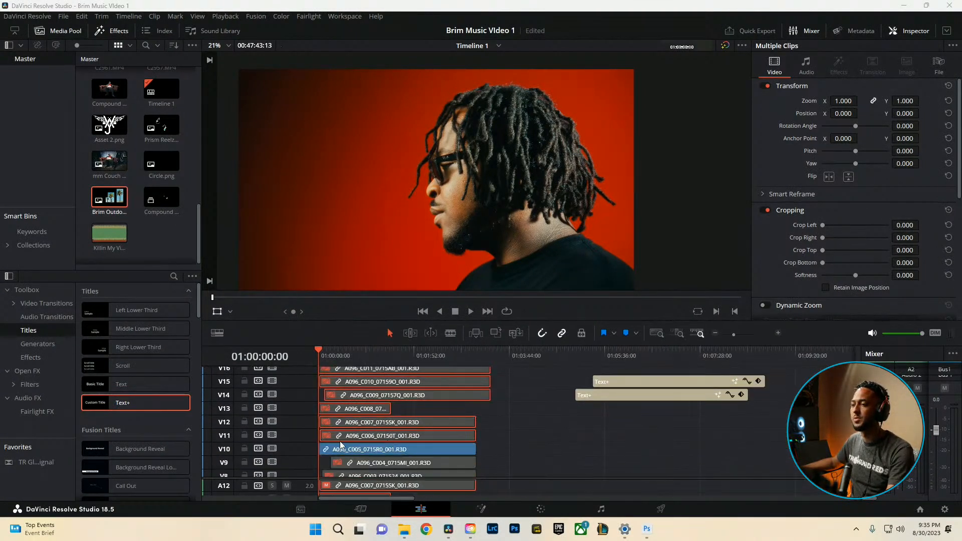
scroll(340, 445, "up", 5)
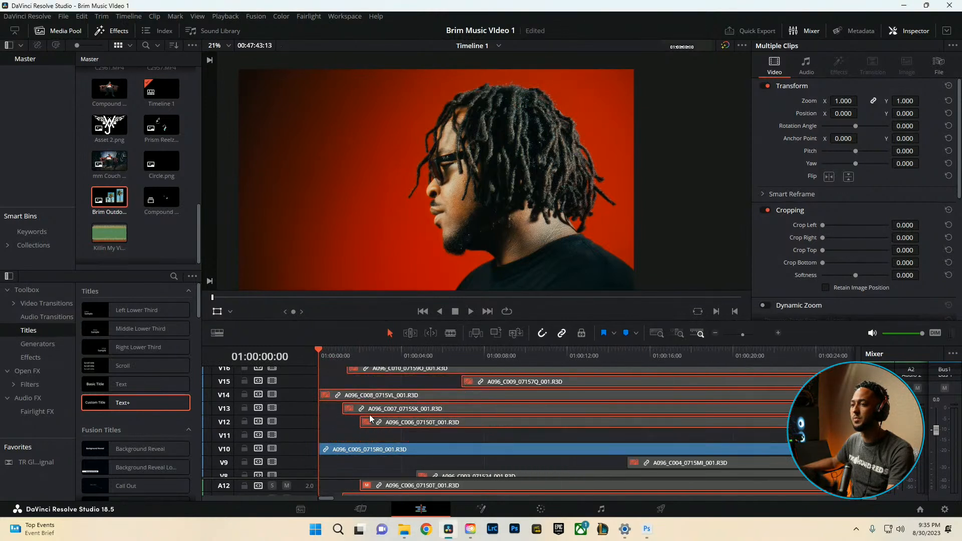
scroll(426, 440, "down", 3)
scroll(316, 424, "up", 3)
left_click_drag(350, 396, 363, 373)
Move both Text+ clips to the start of the timeline on V11 and V12, directly above the profile shot
scroll(386, 419, "down", 4)
left_click_drag(555, 440, 526, 417)
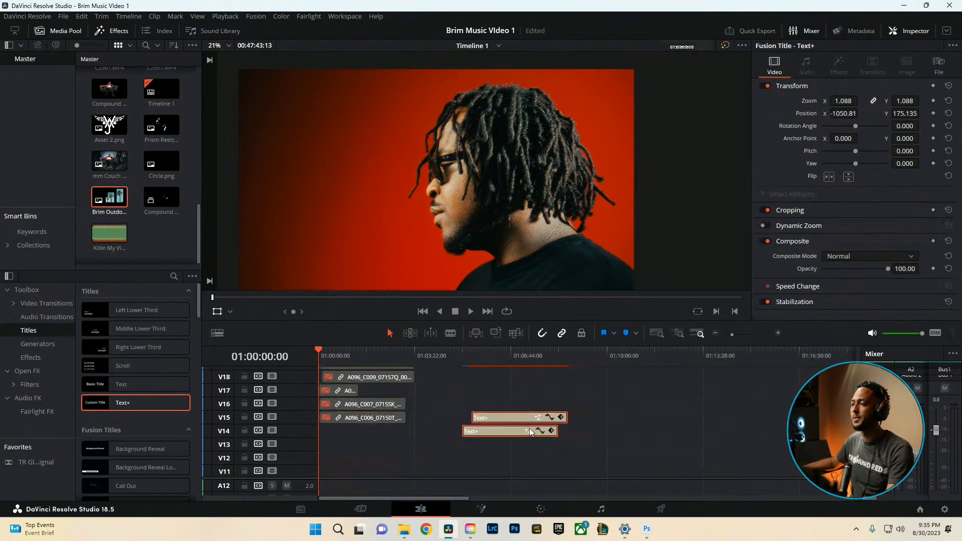
scroll(407, 429, "down", 5)
scroll(407, 430, "up", 6)
scroll(407, 432, "down", 3)
left_click_drag(718, 381, 366, 411)
scroll(355, 408, "up", 3)
left_click_drag(448, 409, 347, 407)
Change the text of the title on V12 to "MY VIBE"
left_click(340, 372)
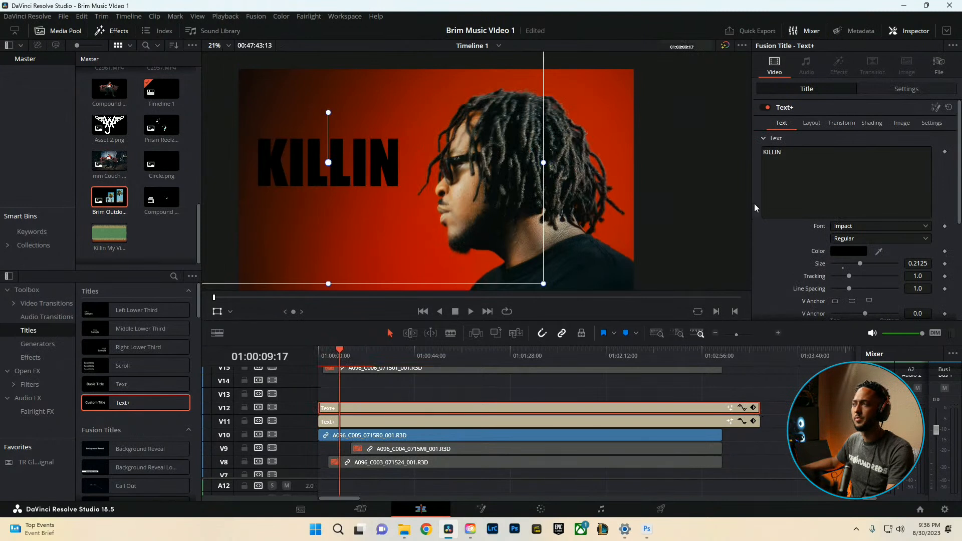
left_click_drag(782, 152, 762, 153)
type("MY")
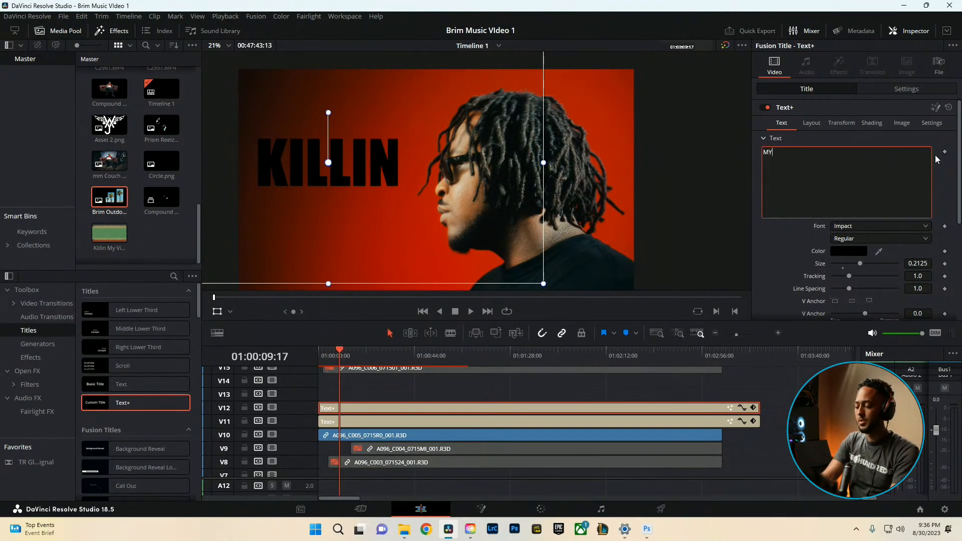
type(" VIBE")
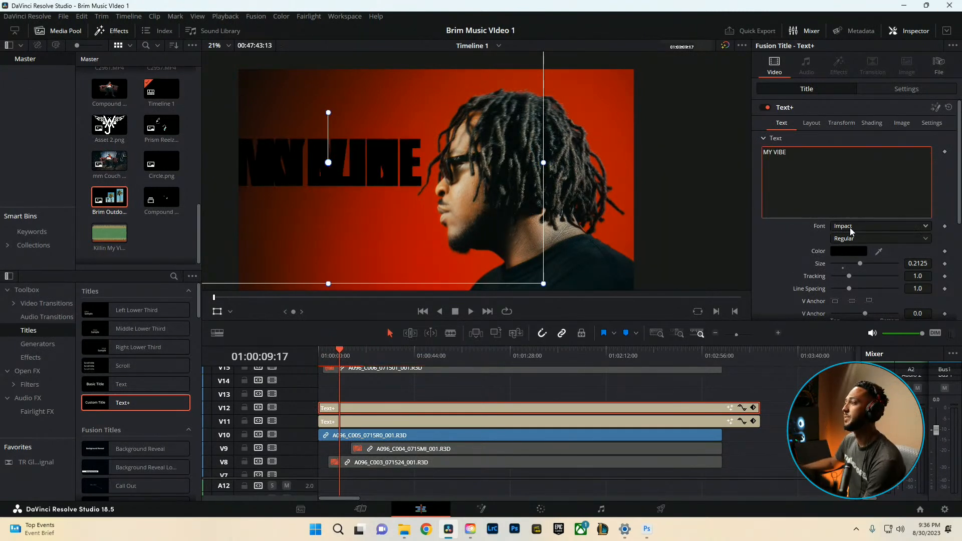
Set the MY VIBE title's size to 0.0557 and tracking to 1.62, and place it directly beneath KILLIN at matching width
left_click(923, 90)
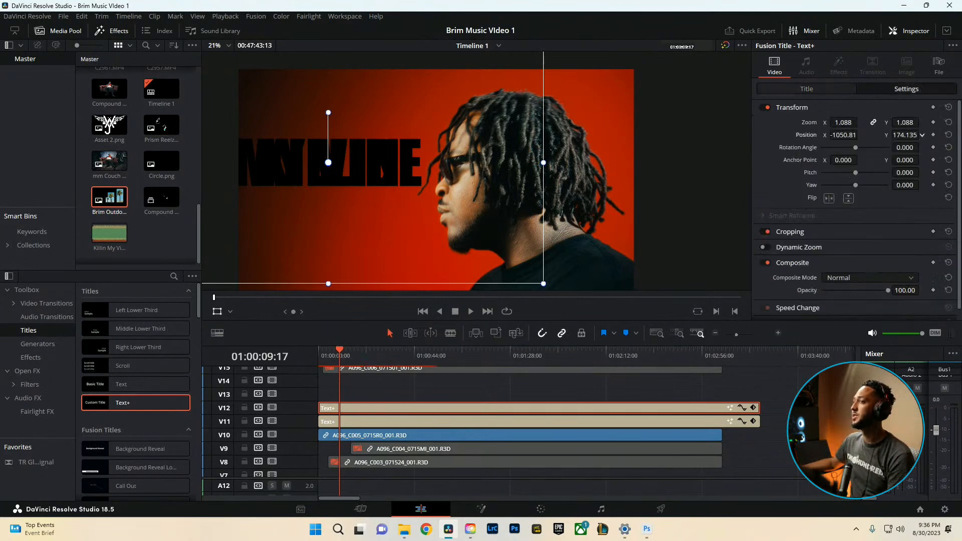
left_click_drag(910, 135, 636, 135)
left_click(786, 92)
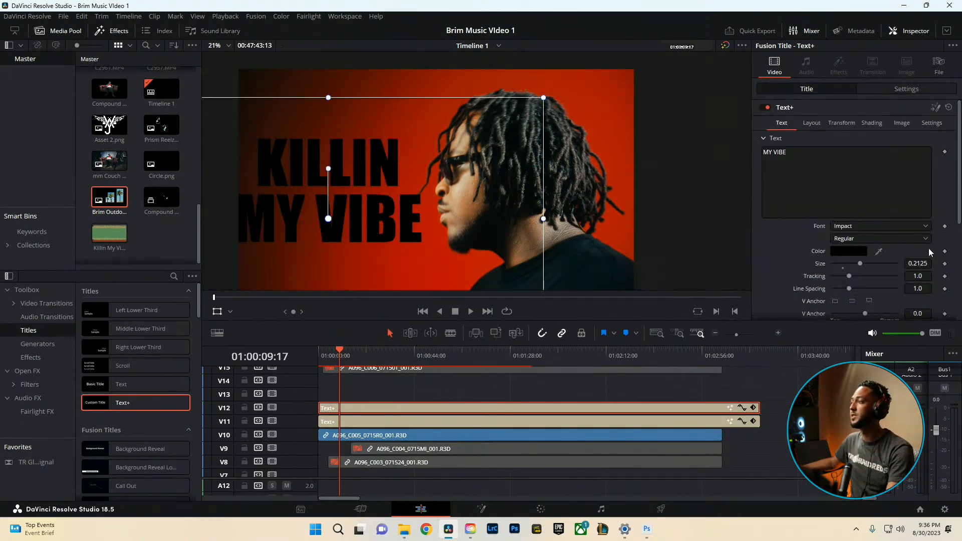
left_click_drag(917, 277, 837, 263)
left_click_drag(363, 218, 361, 195)
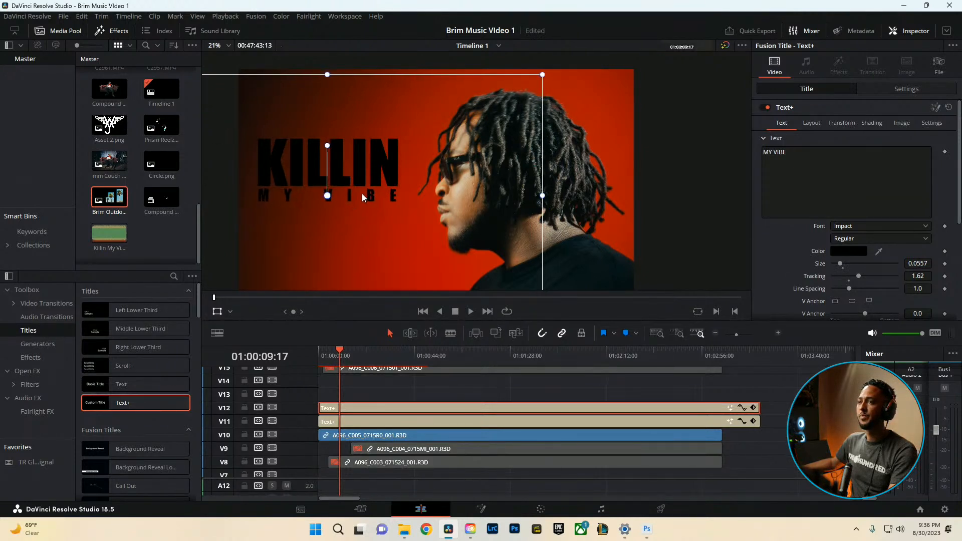
Lower the KILLIN title to Y position 90.135 and the MY VIBE title to Y position -228.081
left_click_drag(395, 385, 473, 421)
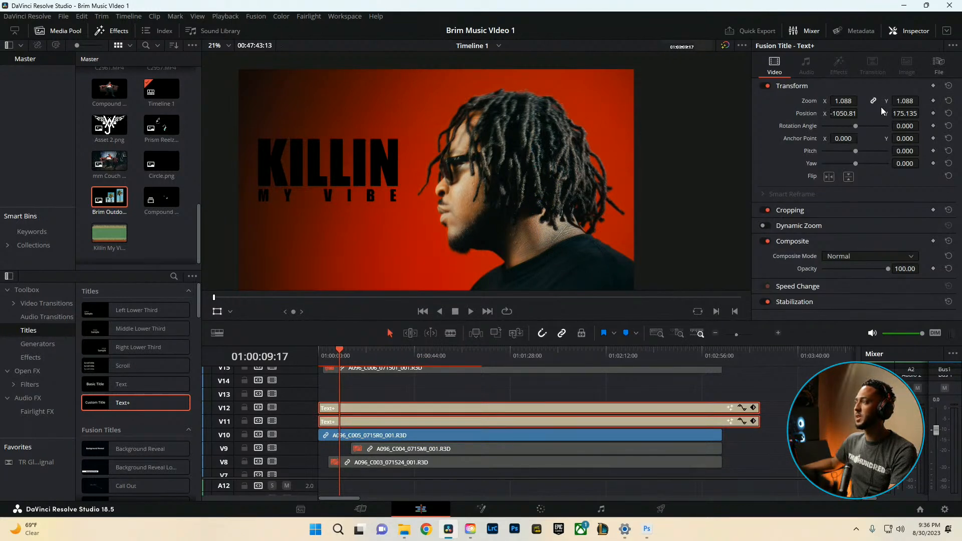
left_click_drag(904, 113, 921, 113)
left_click(451, 407)
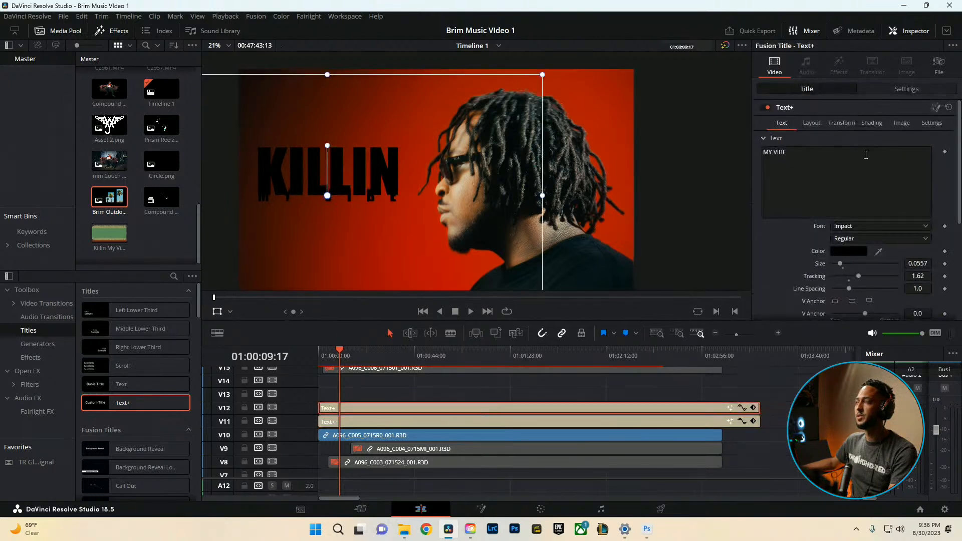
left_click(906, 88)
left_click_drag(910, 132, 899, 132)
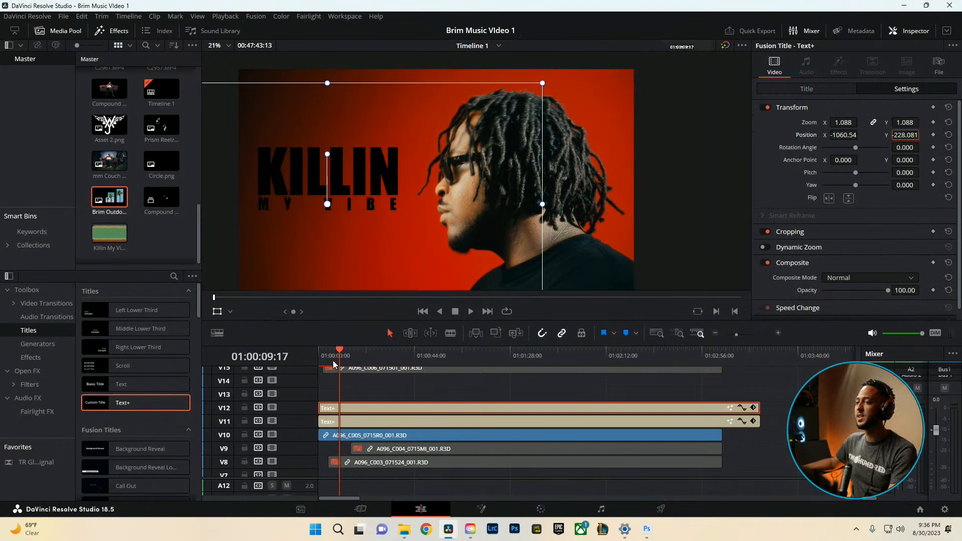
Play back the profile shot to review the stacked titles beside the moving head
left_click(362, 355)
key("space")
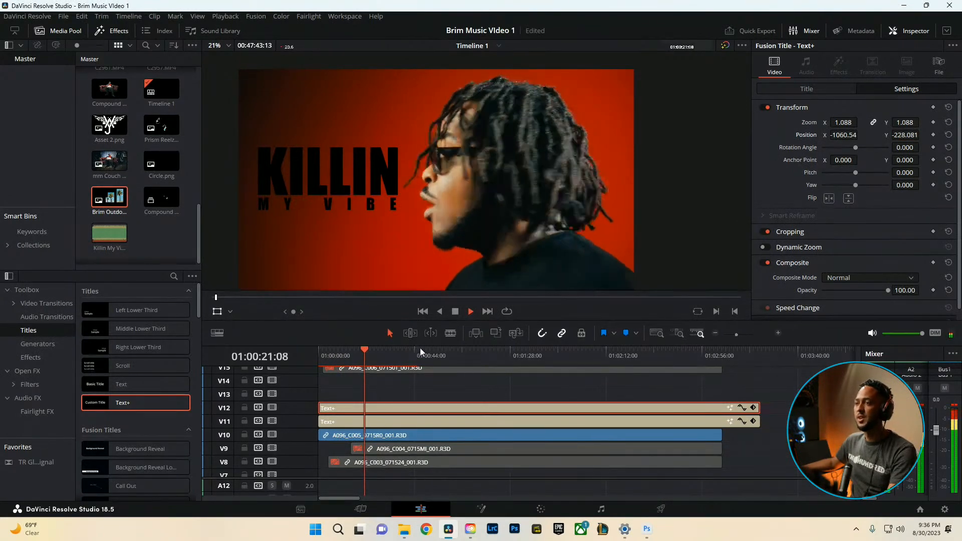
left_click(414, 355)
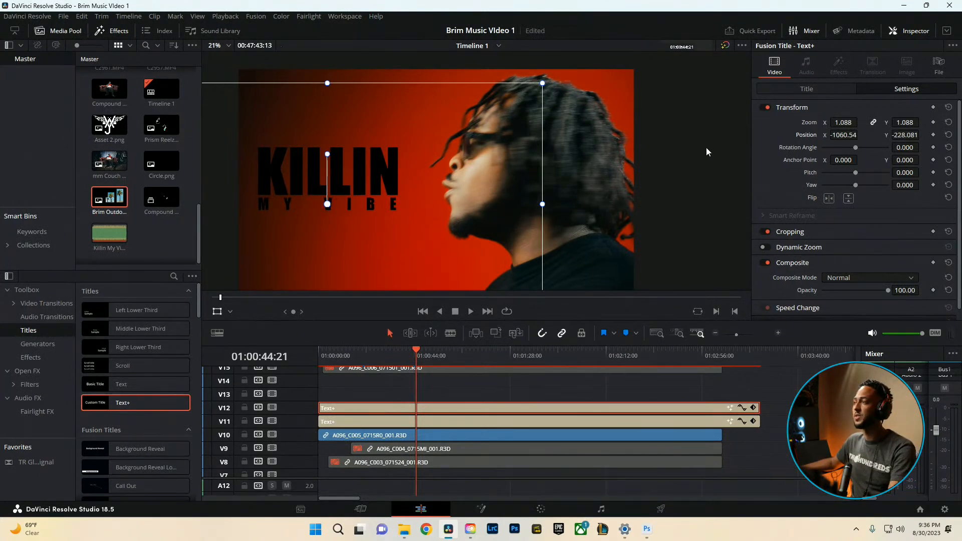
Combine the KILLIN and MY VIBE titles into a compound clip with the default name
left_click_drag(443, 398, 469, 421)
right_click(469, 421)
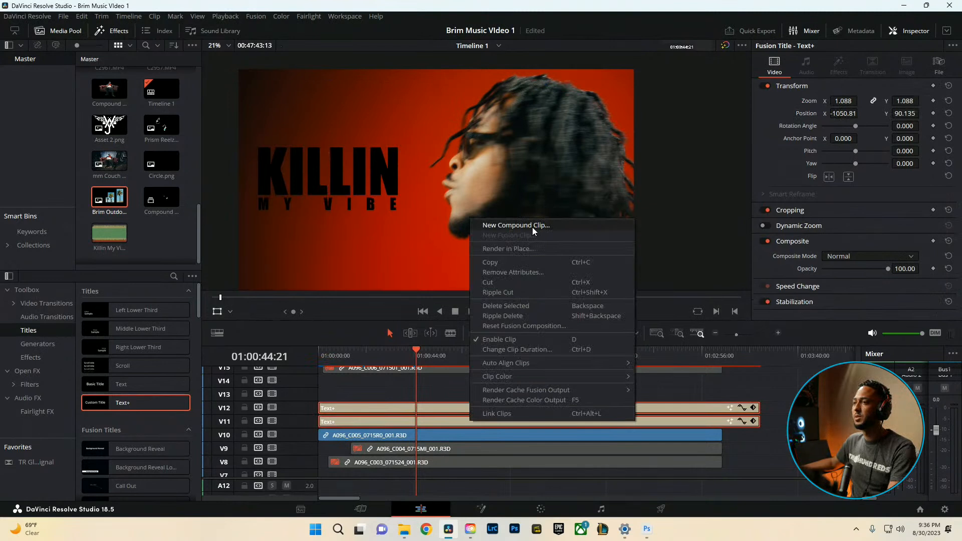
left_click(495, 227)
left_click(549, 296)
Reduce the compound clip's opacity to 48.85 and fade its lower part with Crop Bottom 1484 and Softness 100
scroll(858, 233, "down", 3)
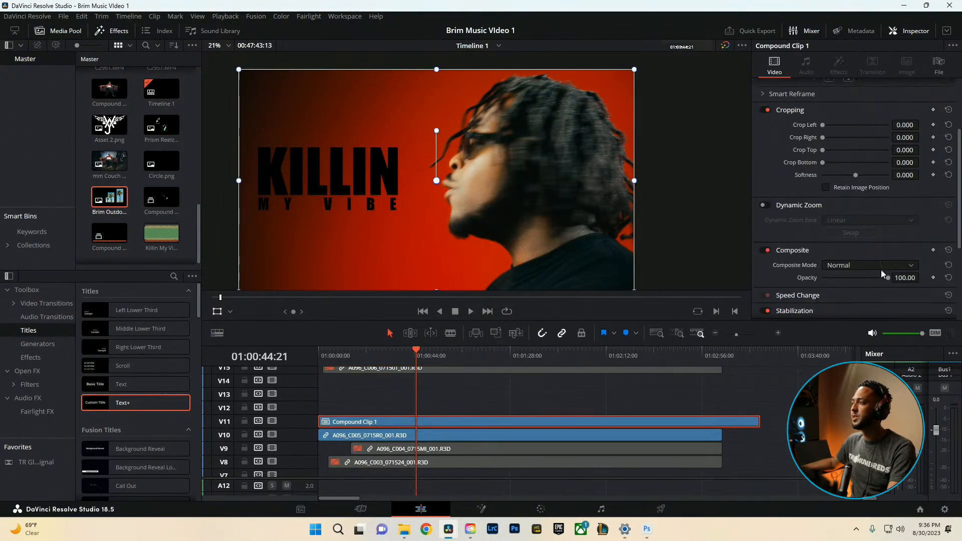
left_click_drag(870, 278, 853, 280)
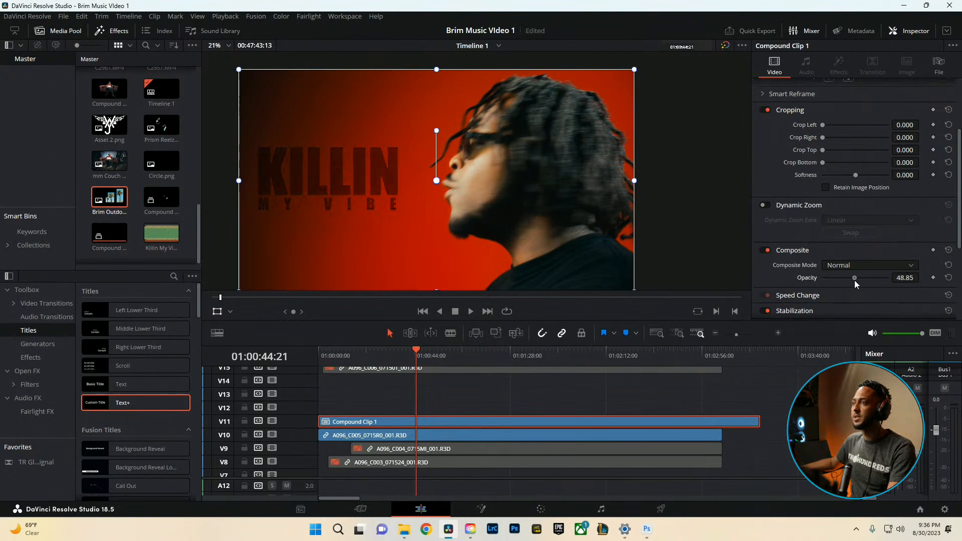
left_click_drag(827, 160, 959, 184)
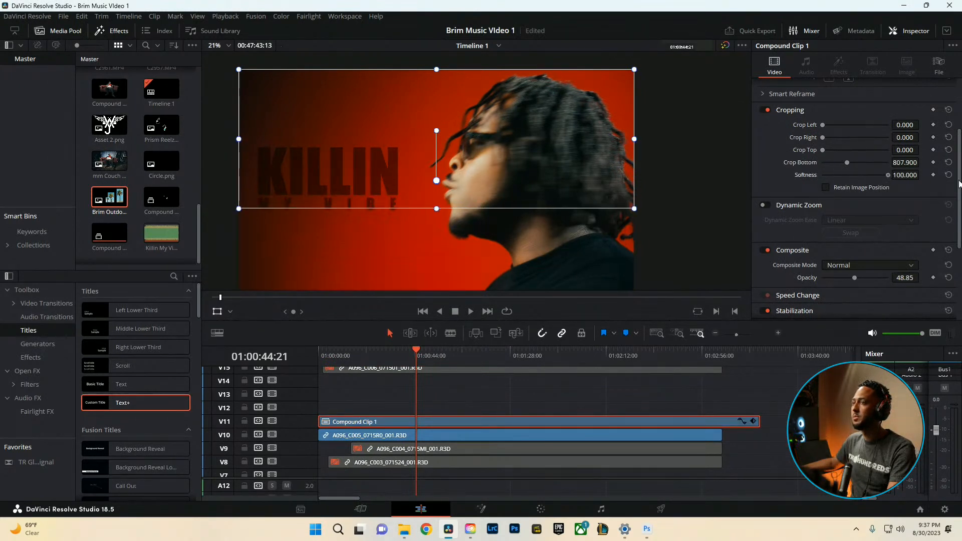
left_click_drag(854, 163, 867, 163)
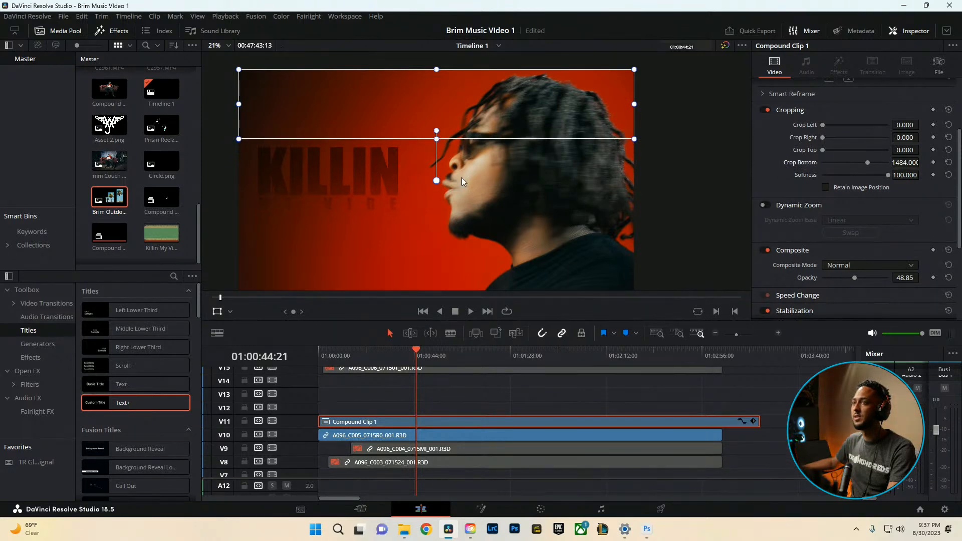
Rotate the compound title 90 degrees and position it vertically along the dark left edge of the picture
scroll(860, 126, "up", 3)
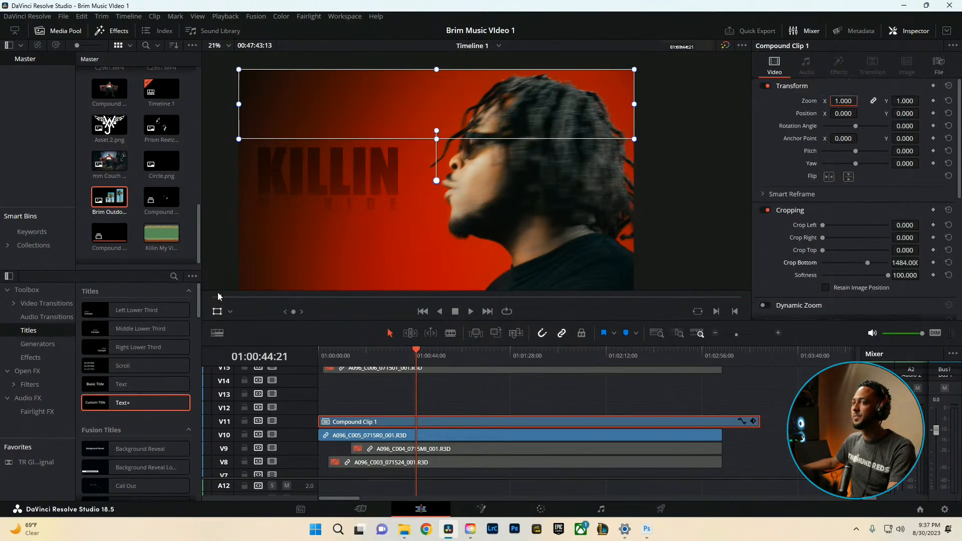
left_click_drag(317, 180, 347, 188)
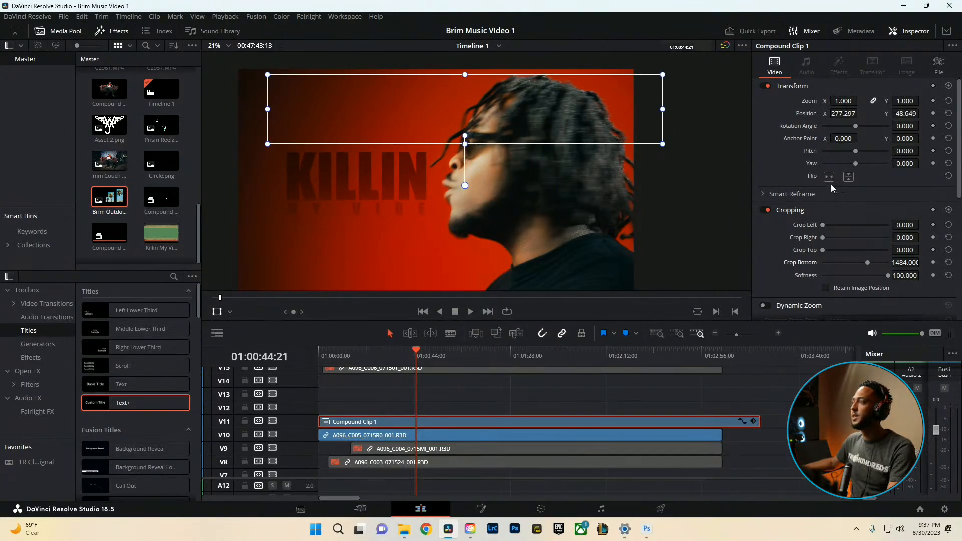
mouse_move(902, 126)
left_mouse_down()
mouse_move(922, 125)
mouse_move(915, 135)
left_mouse_up()
type("90")
key("Return")
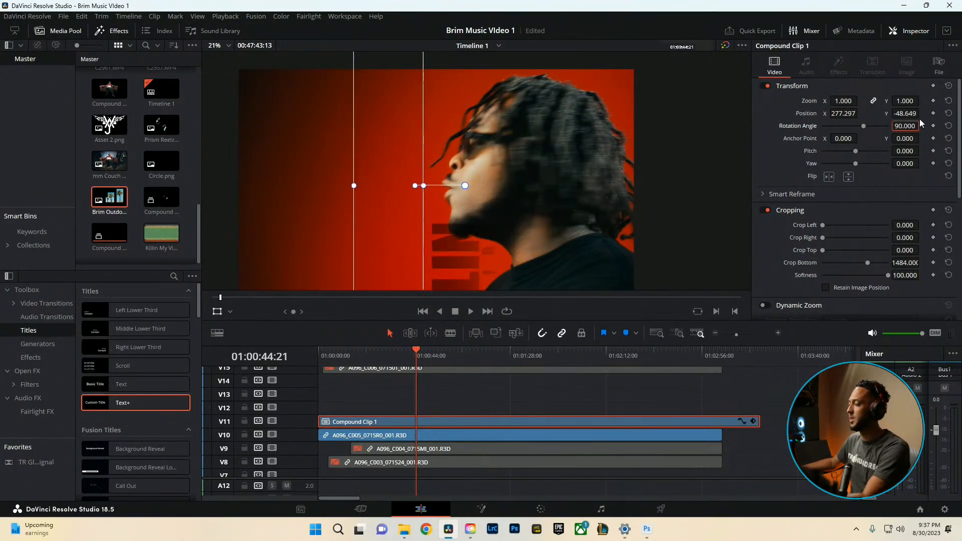
left_click_drag(424, 275, 356, 212)
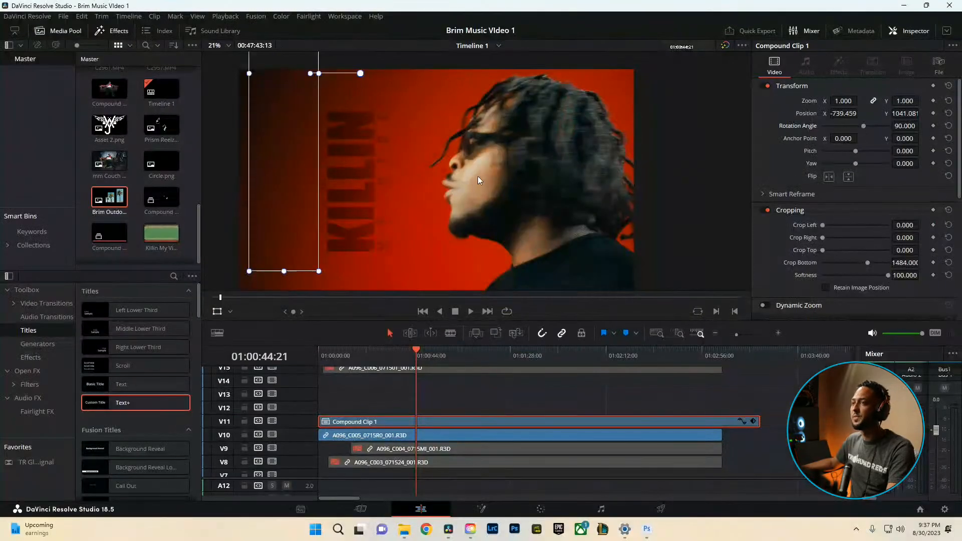
left_click_drag(478, 180, 273, 221)
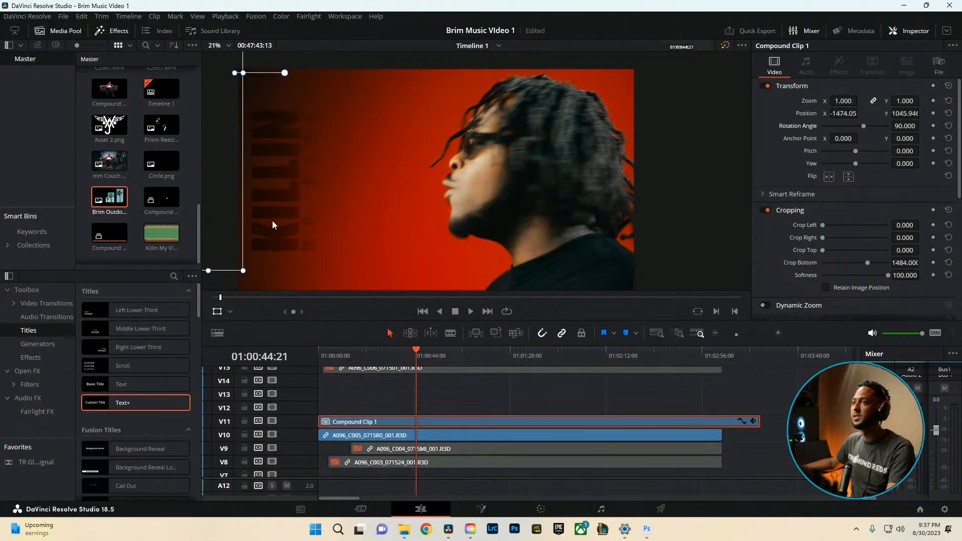
Enlarge the timeline area and bring the video tracks from V1 up to V14 into view
scroll(465, 423, "down", 3)
scroll(356, 399, "up", 3)
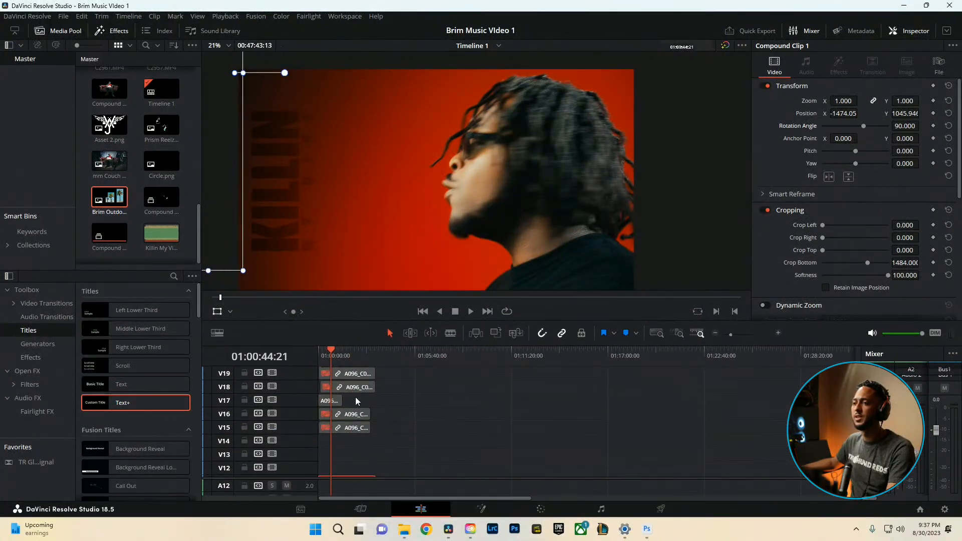
scroll(364, 442, "down", 3)
scroll(356, 446, "down", 3)
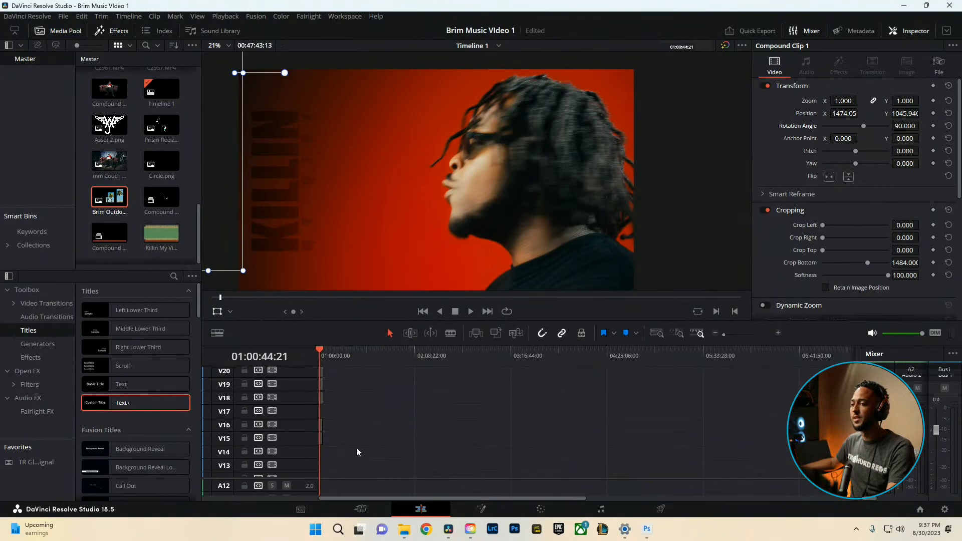
scroll(357, 451, "up", 4)
scroll(358, 450, "up", 3)
scroll(392, 447, "down", 3)
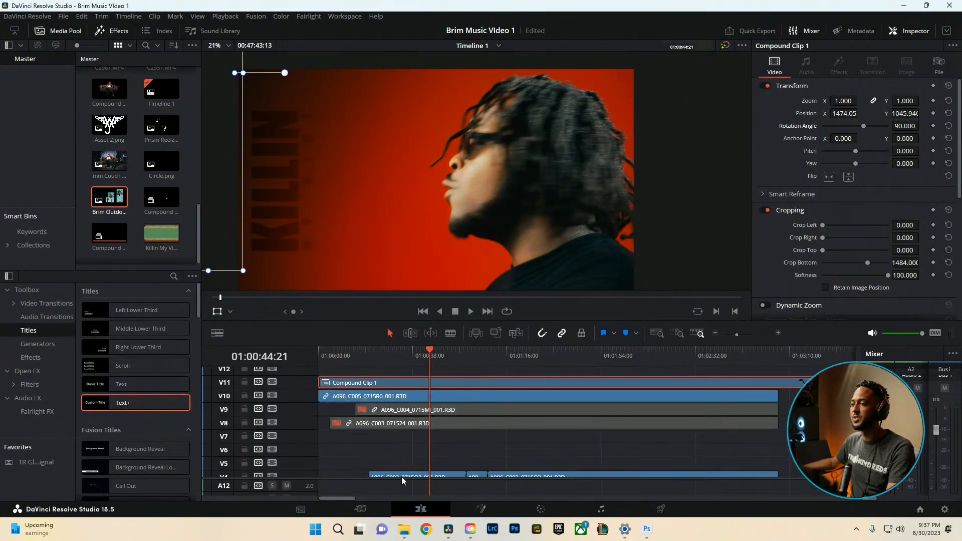
scroll(388, 461, "down", 3)
scroll(437, 419, "up", 5)
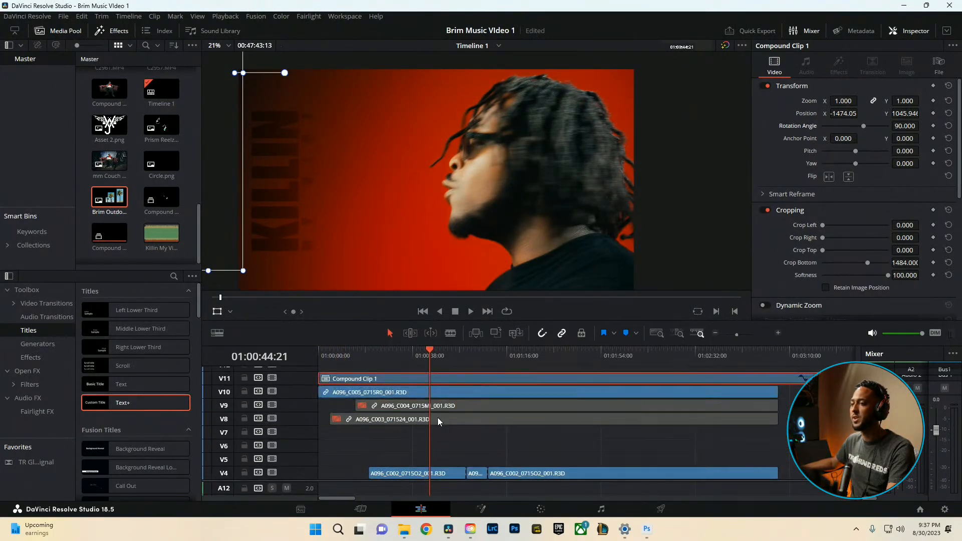
scroll(442, 420, "down", 2)
left_click_drag(495, 343, 494, 252)
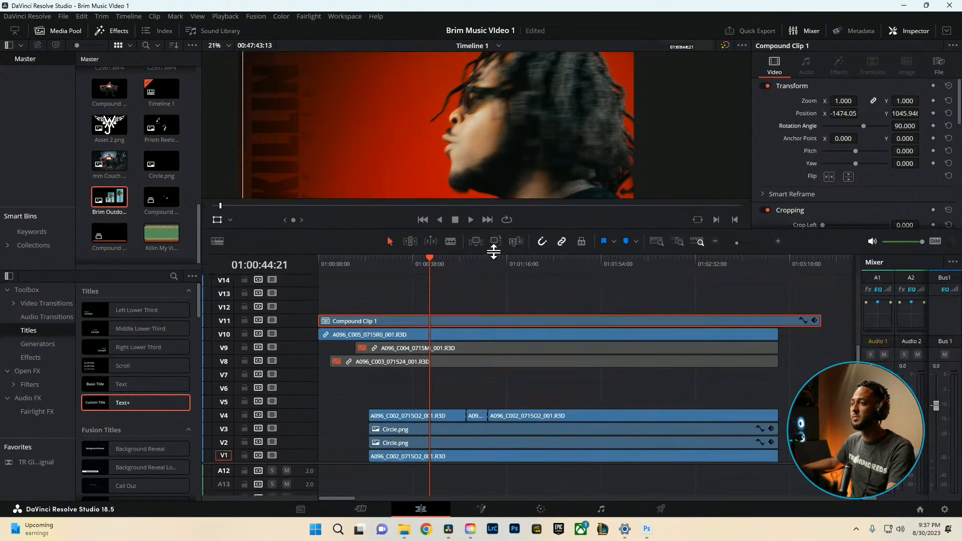
Switch to the Windows volume mixer, set the output device to Speakers (Realtek USB2.0 Audio), and return to DaVinci Resolve
right_click(901, 529)
left_click(918, 484)
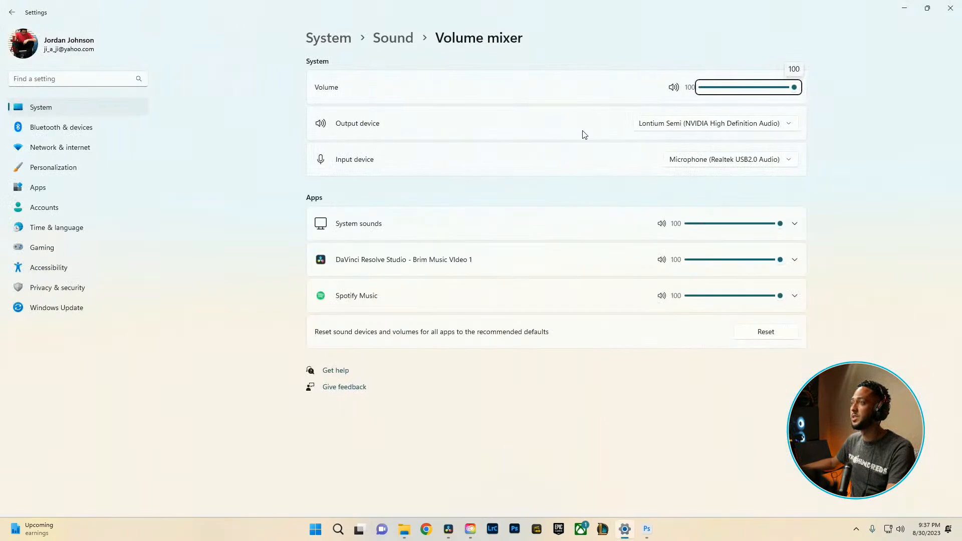
left_click(679, 124)
left_click(684, 105)
left_click(917, 10)
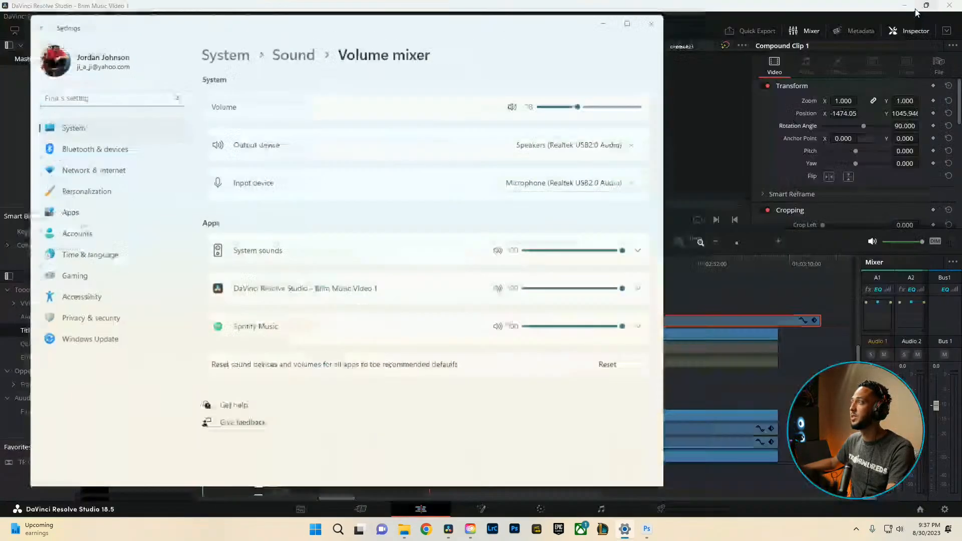
left_click(579, 29)
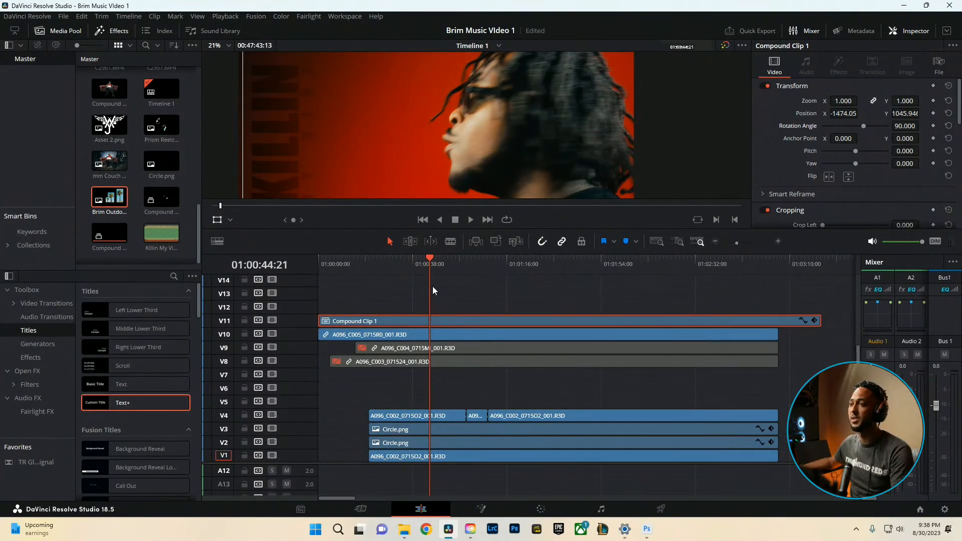
Play the red-background composite full screen and in the viewer to review the faded vertical title
left_click(417, 271)
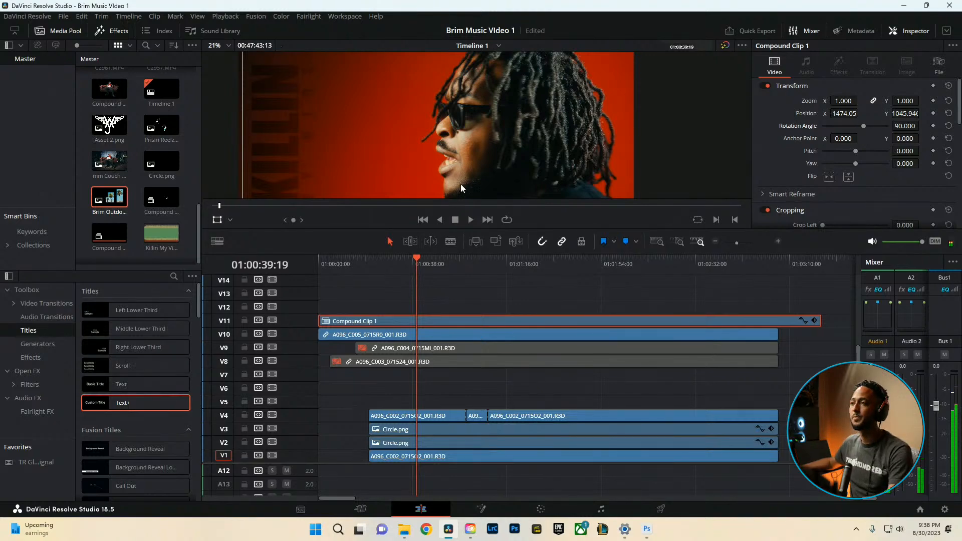
key("space")
key("p")
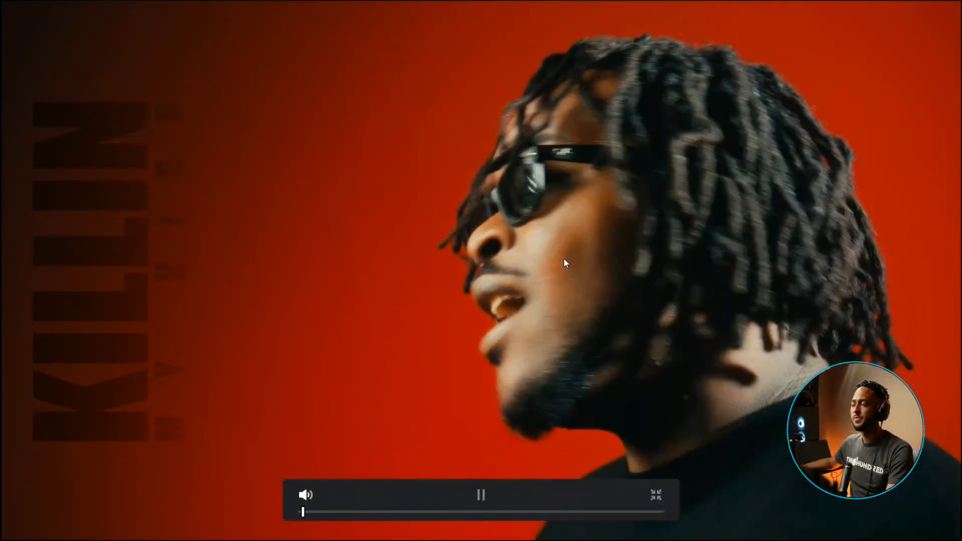
key("space")
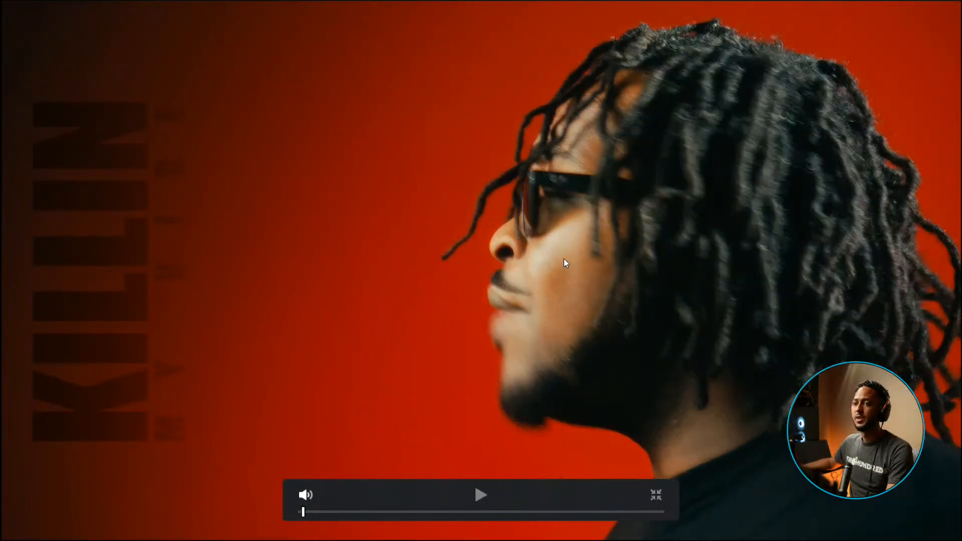
key("Escape")
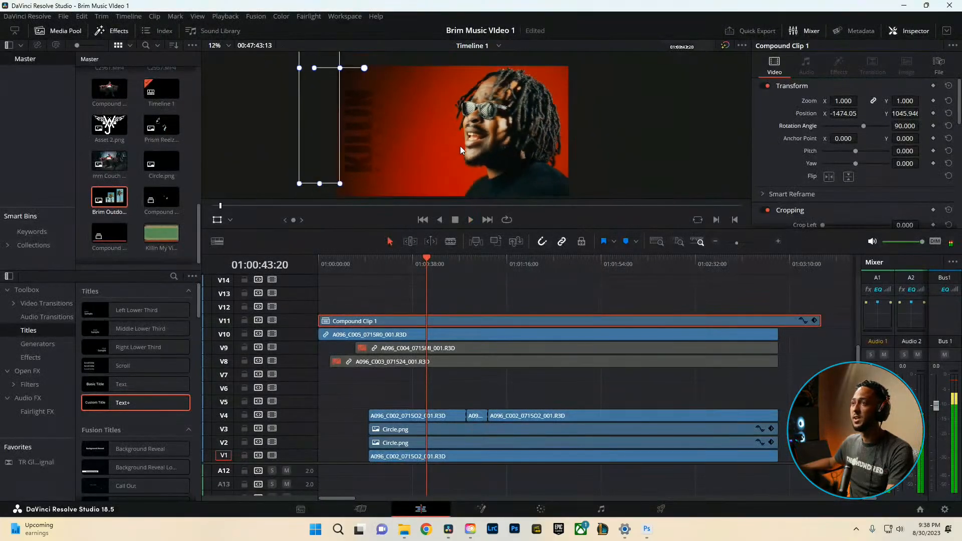
key("space")
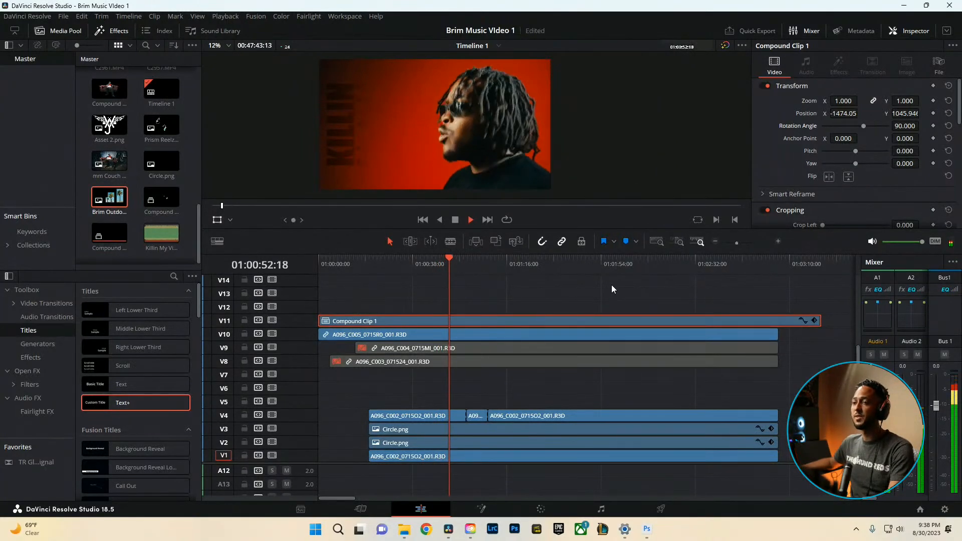
key("space")
Save the project and scrub the profile shot, leaving the playhead at 01:00:43:20
key("ctrl+s")
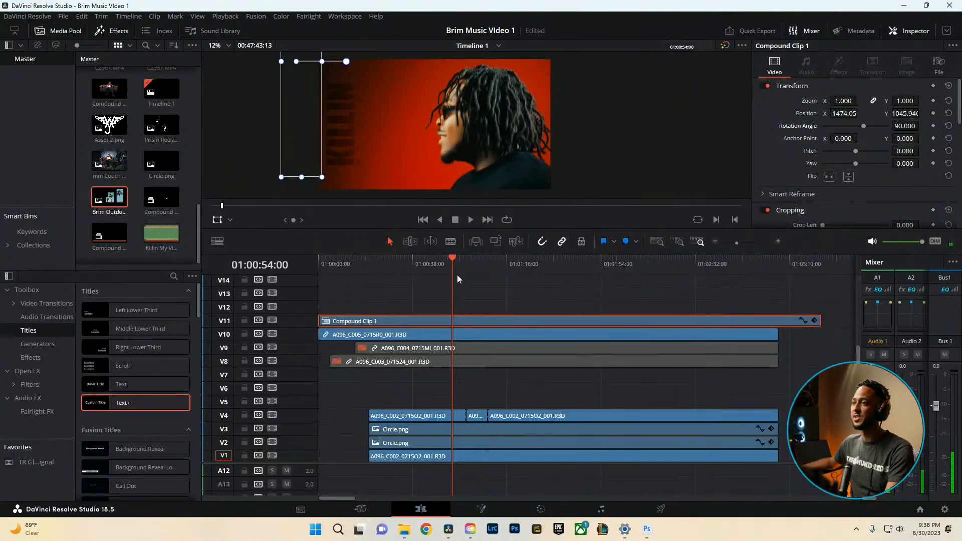
left_click_drag(456, 272, 585, 273)
left_click(419, 267)
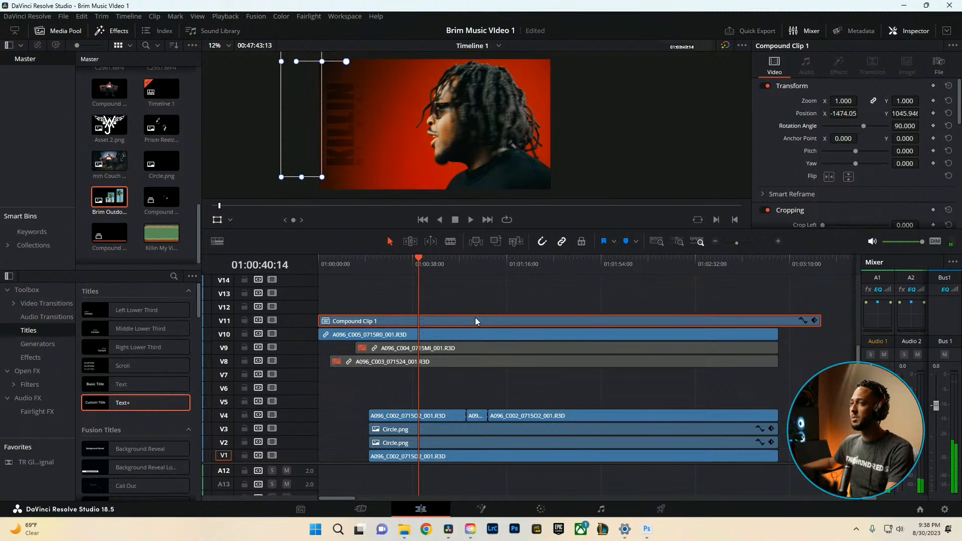
mouse_move(419, 266)
left_mouse_down()
mouse_move(454, 266)
mouse_move(426, 268)
left_mouse_up()
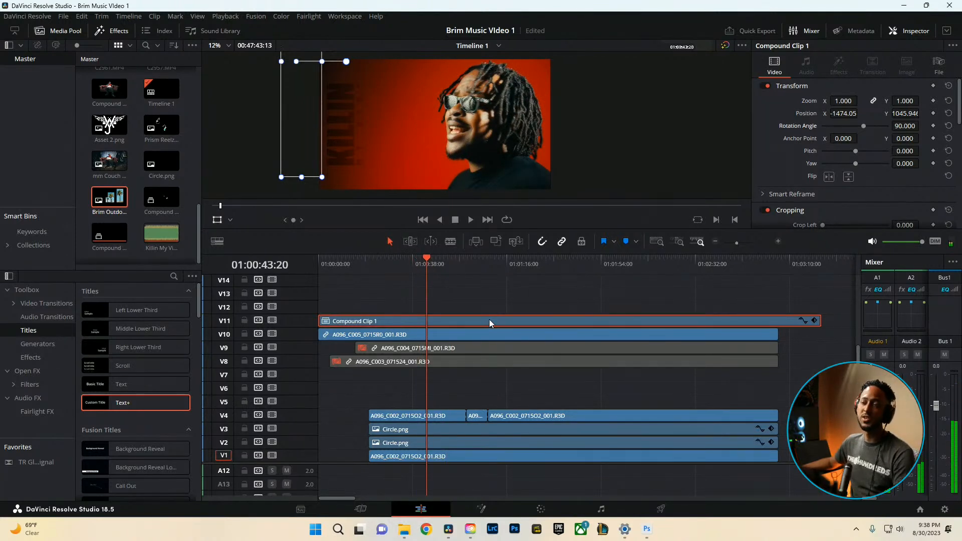